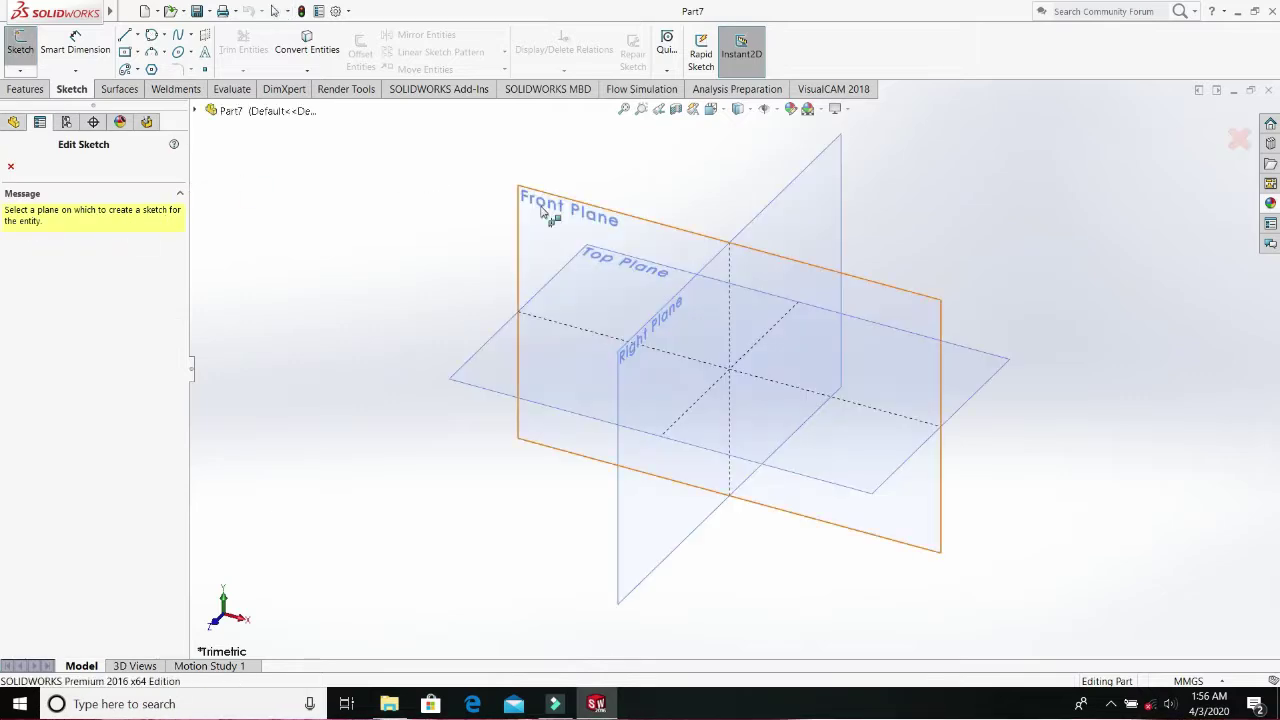
- Open a sketch on the Front Plane and draw a circle centred on the origin
left_click(543, 211)
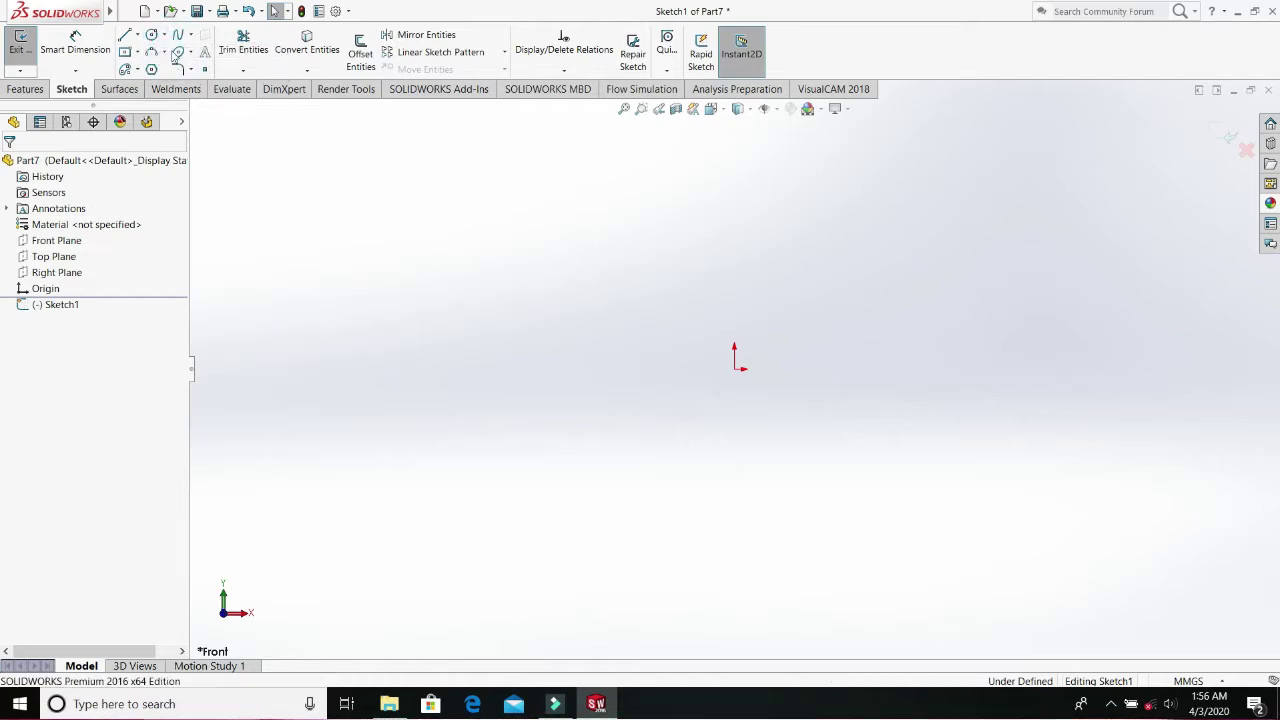
right_click_drag(587, 187, 712, 248)
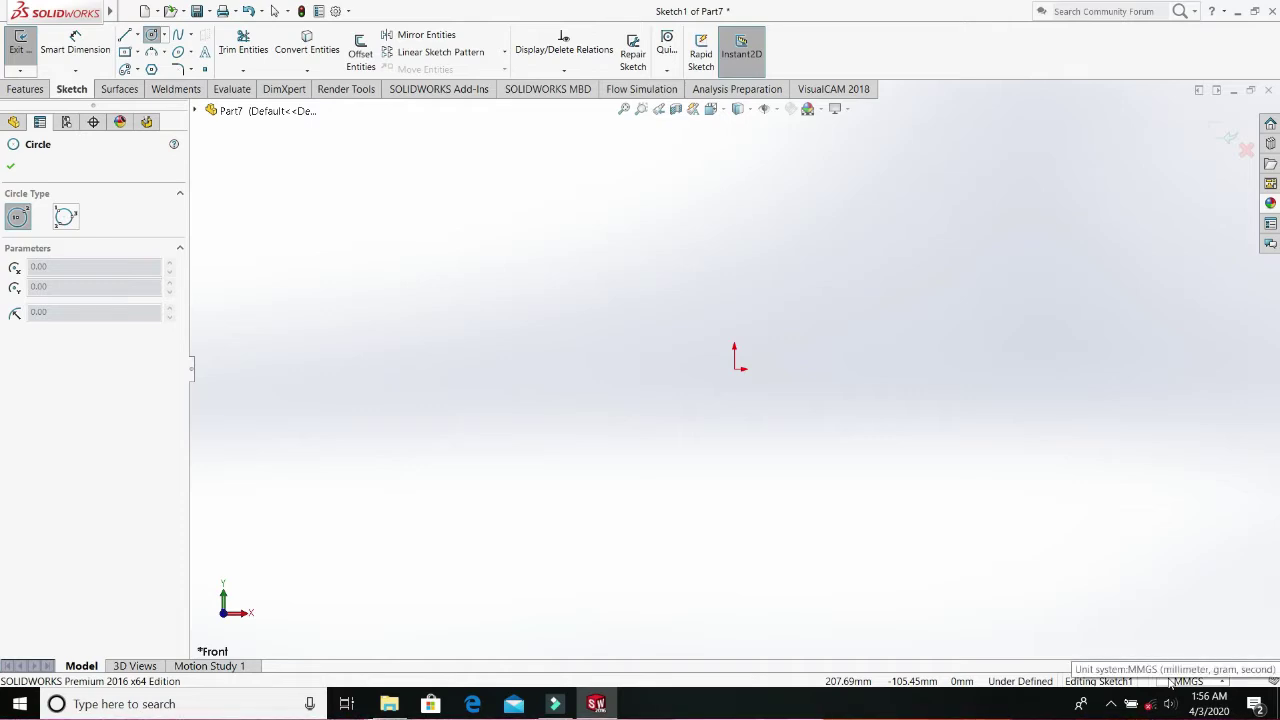
left_click(736, 371)
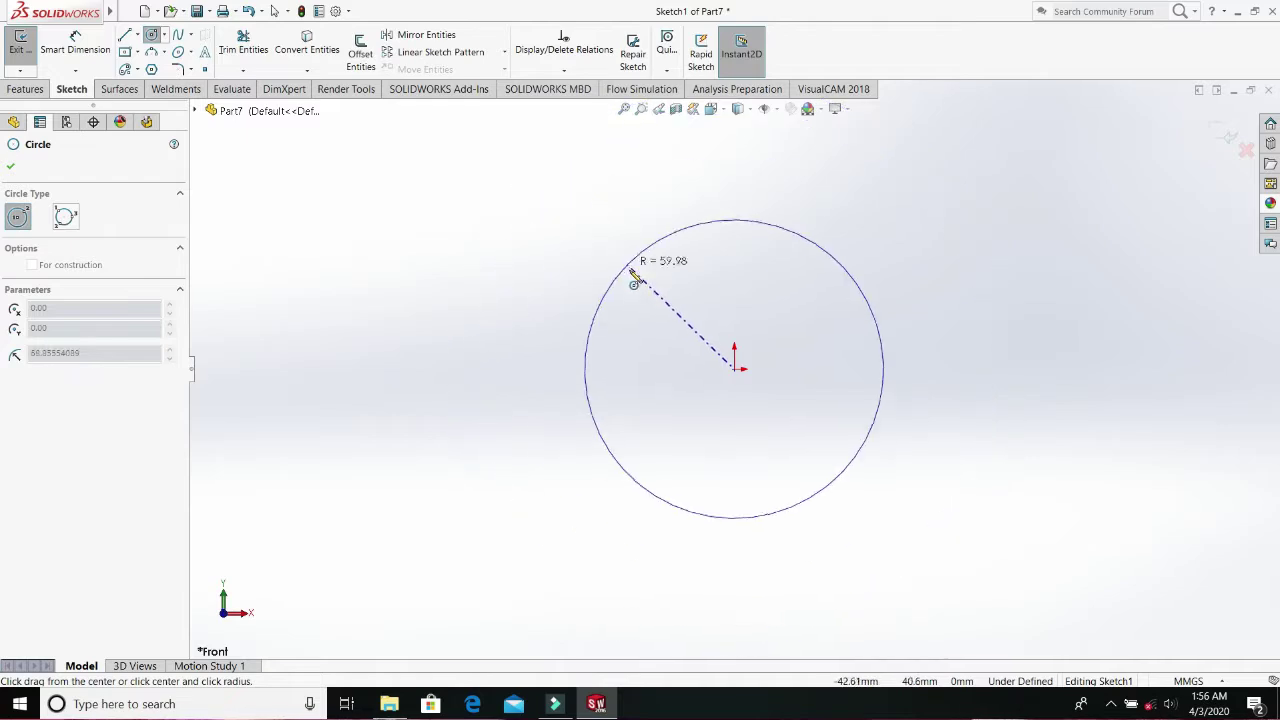
left_click(630, 268)
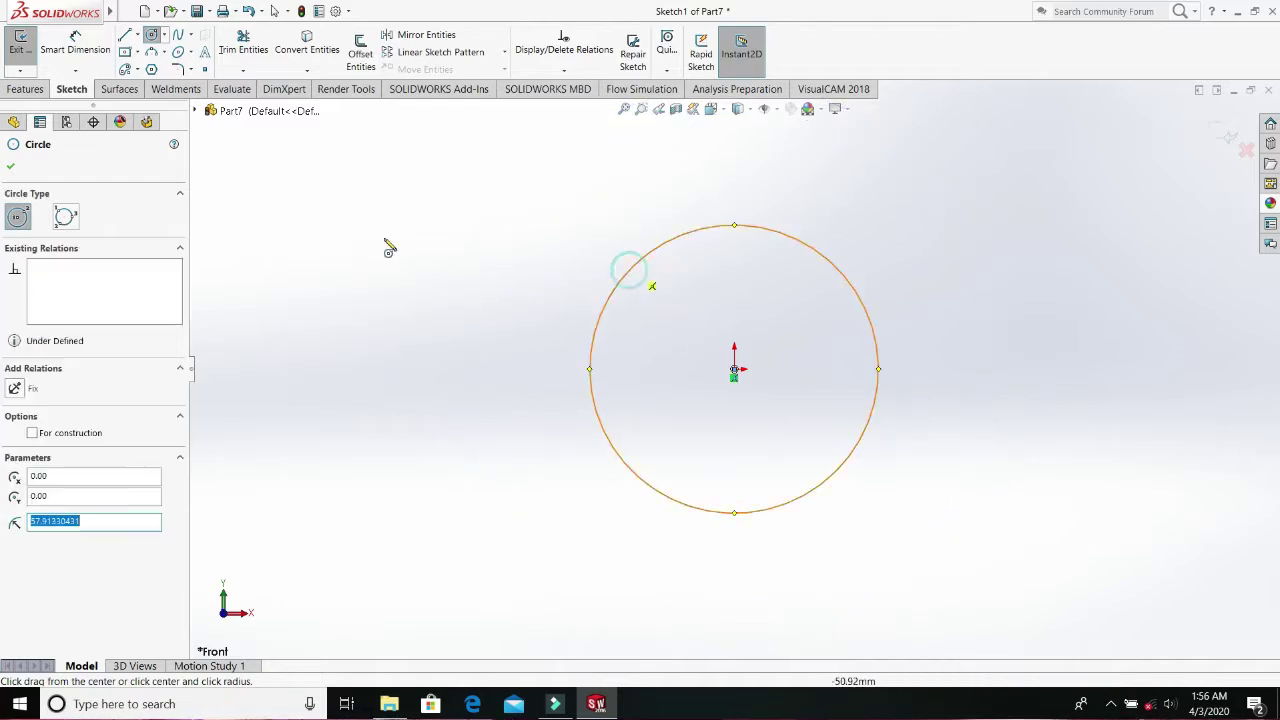
left_click(13, 167)
mouse_move(88, 7)
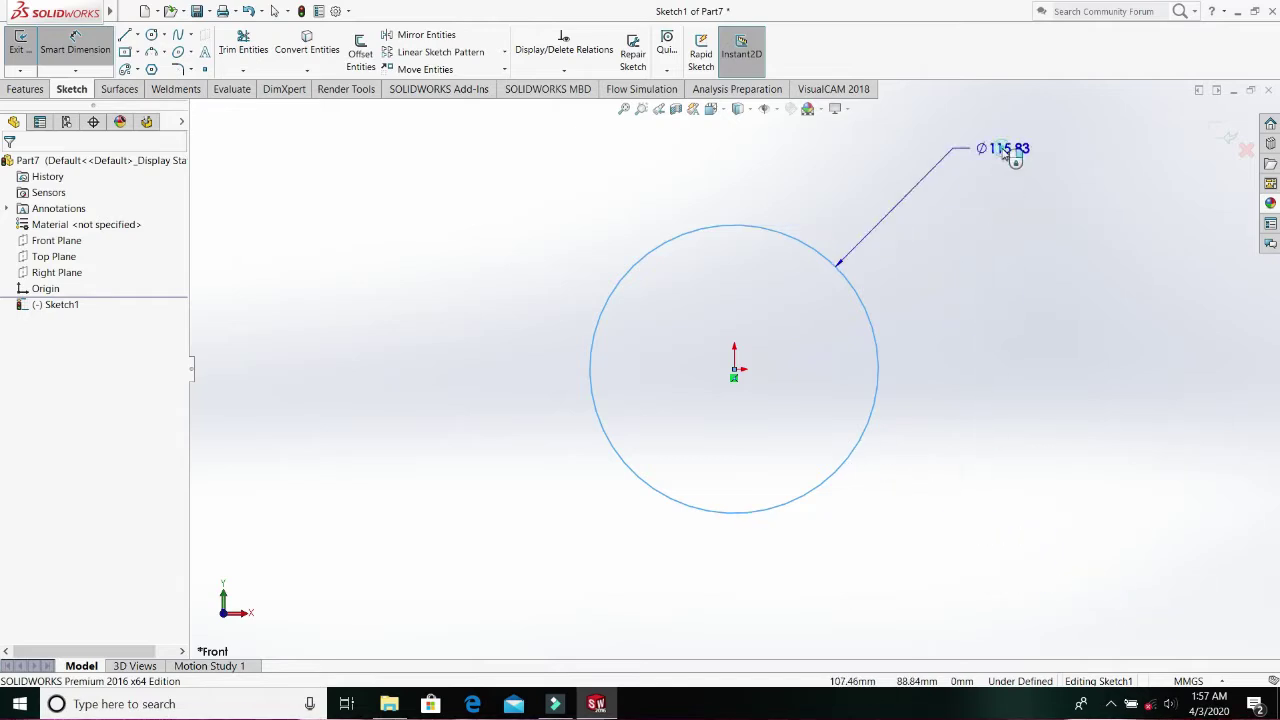
- Dimension the circle to a 200 mm diameter and exit Sketch1
left_click(1008, 150)
type("200")
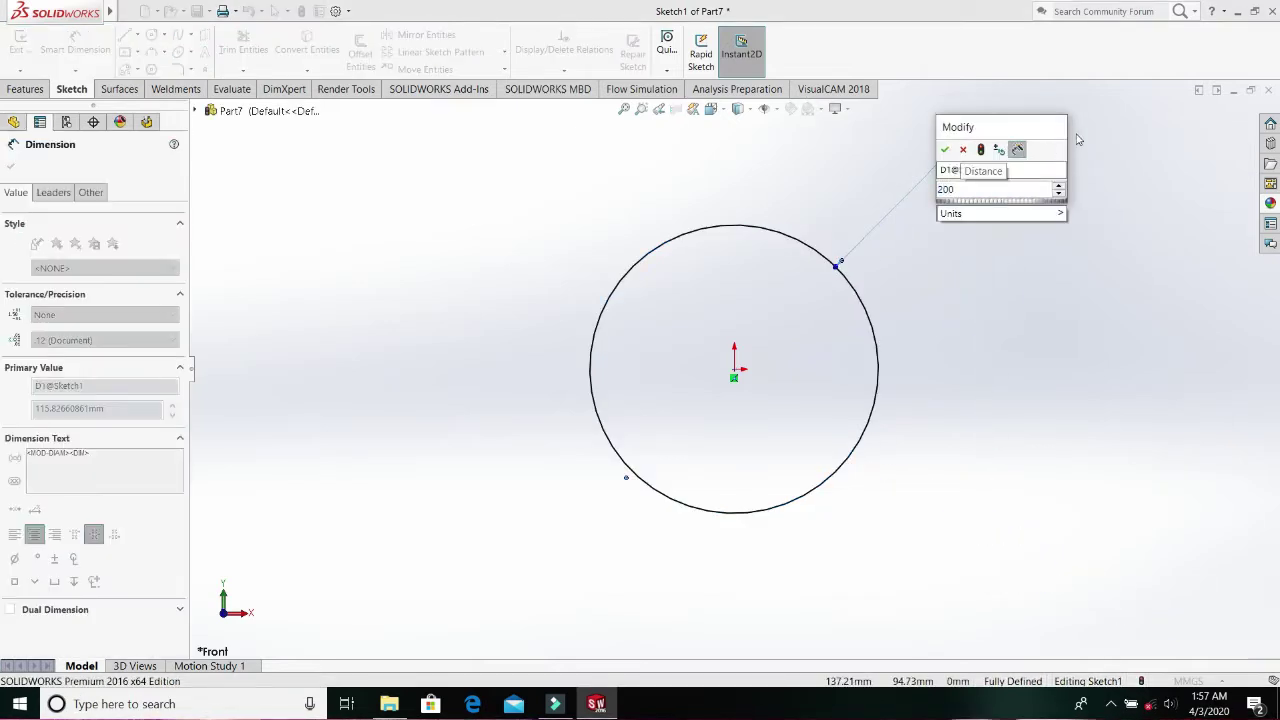
key("Return")
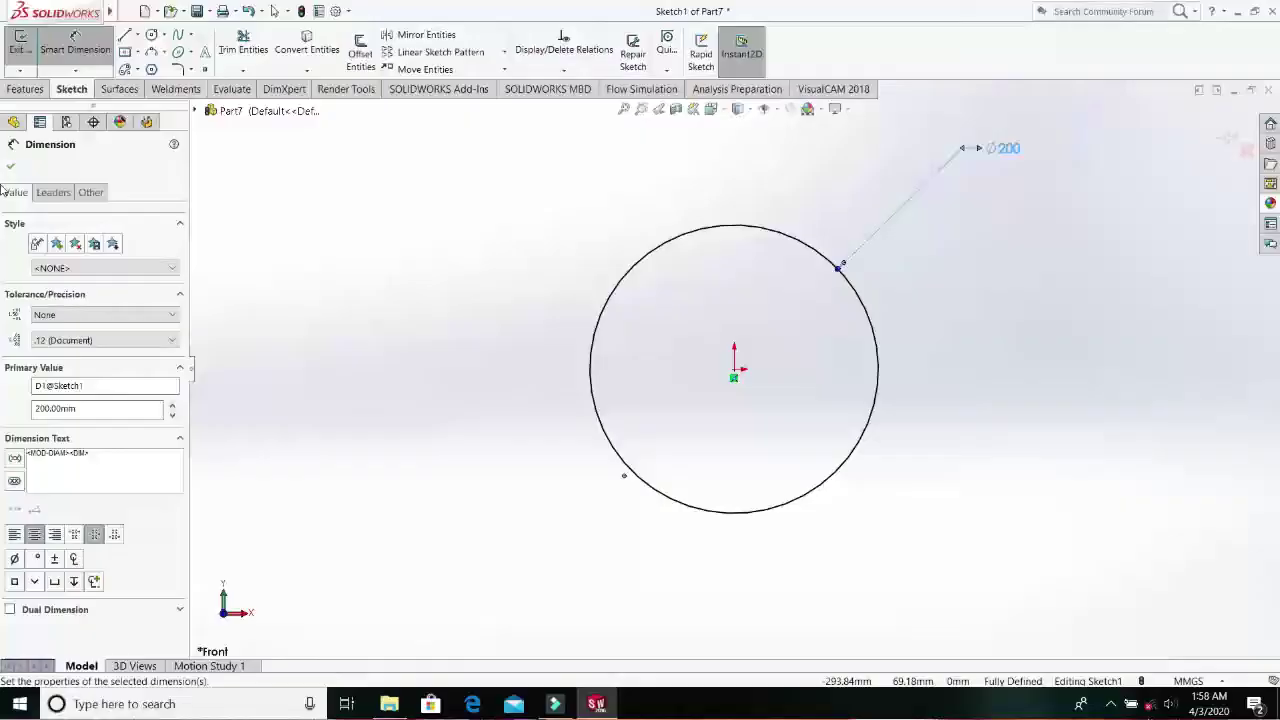
left_click(394, 11)
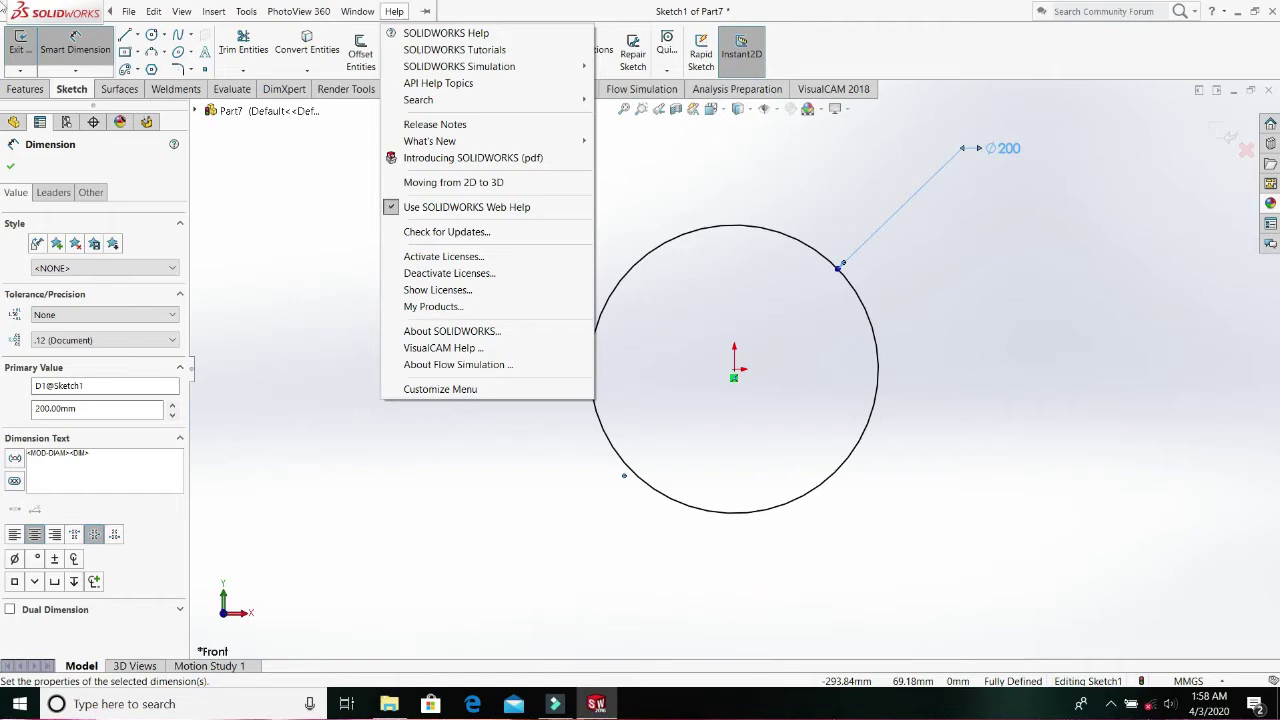
left_click(1215, 128)
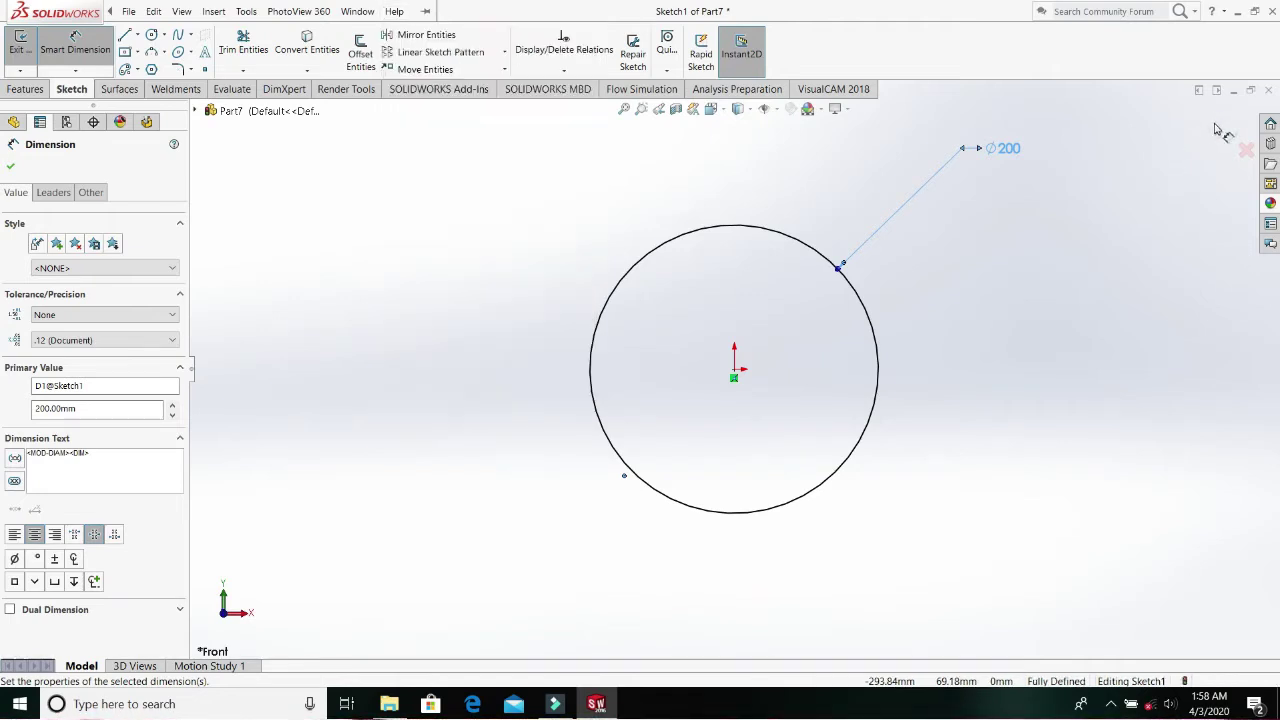
left_click(1216, 126)
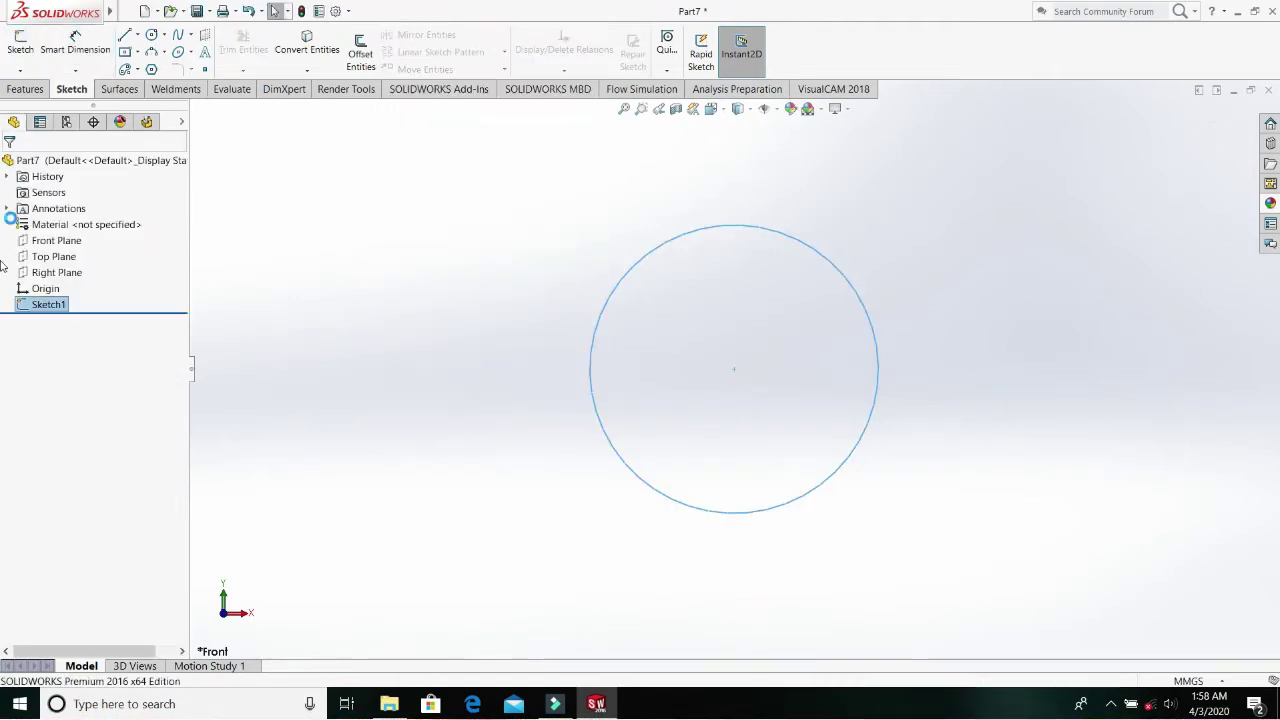
- Create two reference planes from the Front Plane at 150 mm offset, giving Plane1 and Plane2
left_click(27, 89)
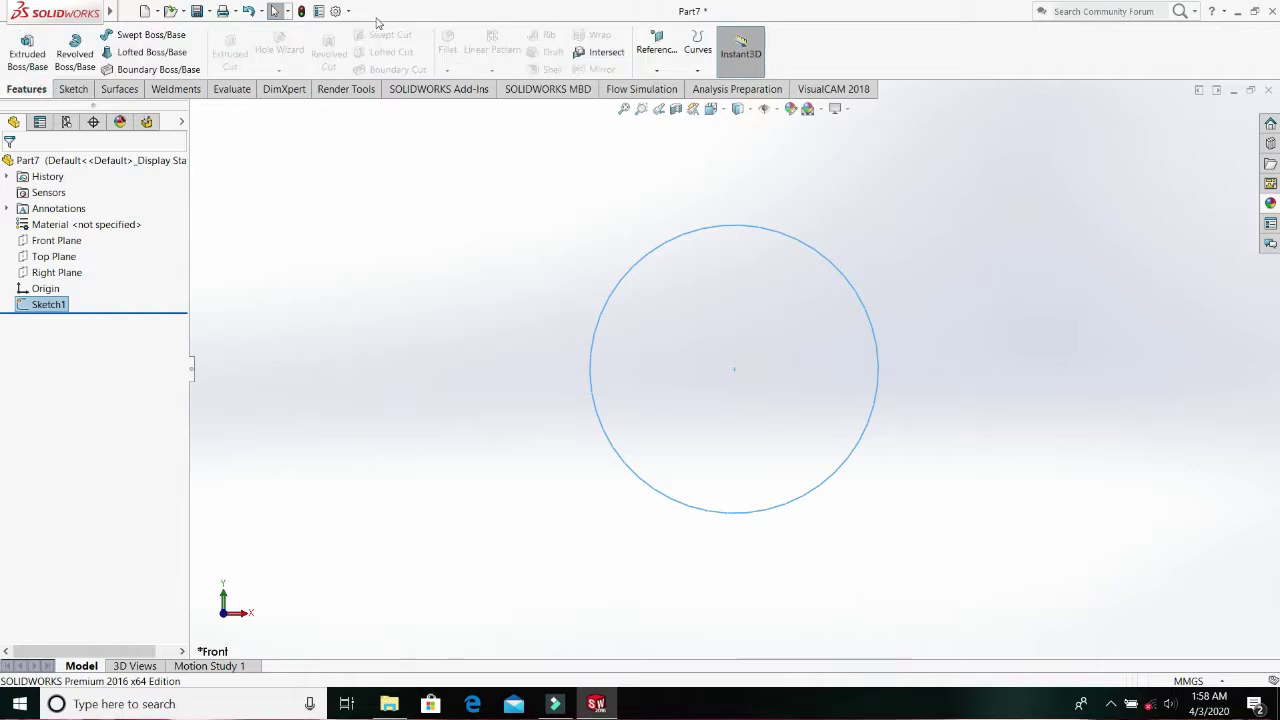
left_click(652, 74)
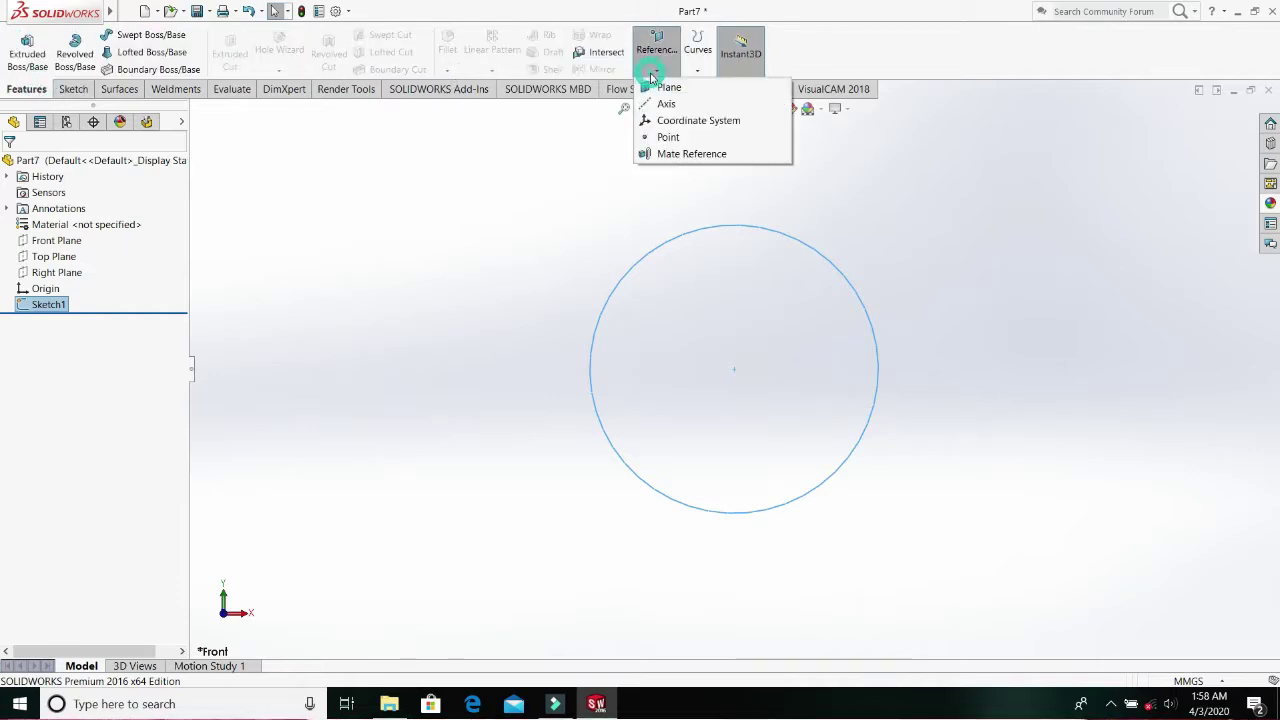
left_click(672, 89)
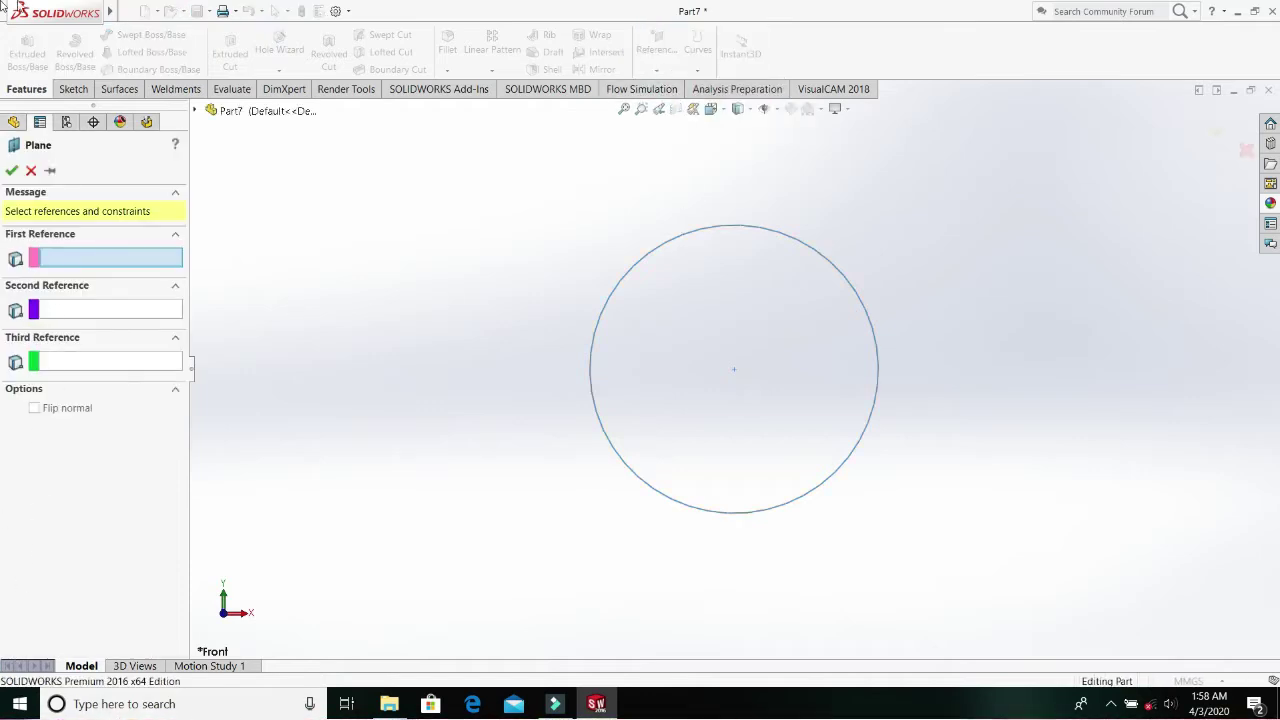
mouse_move(10, 8)
left_click(129, 9)
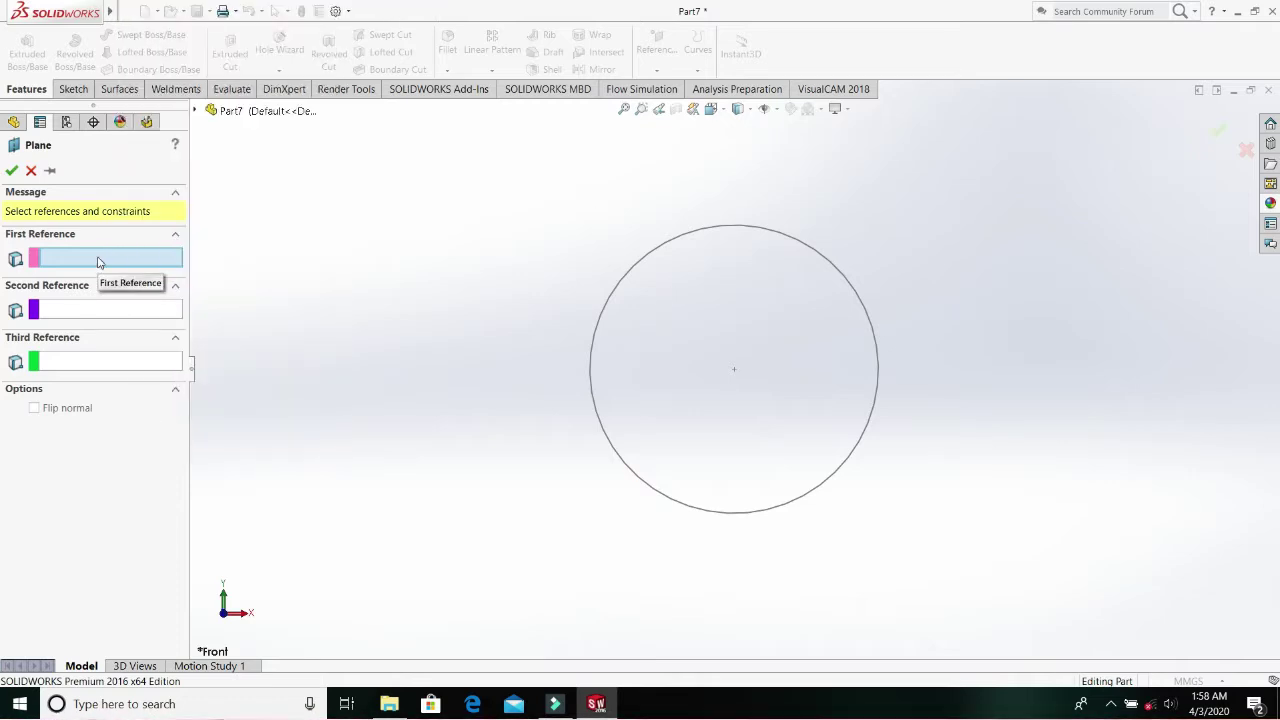
left_click(98, 260)
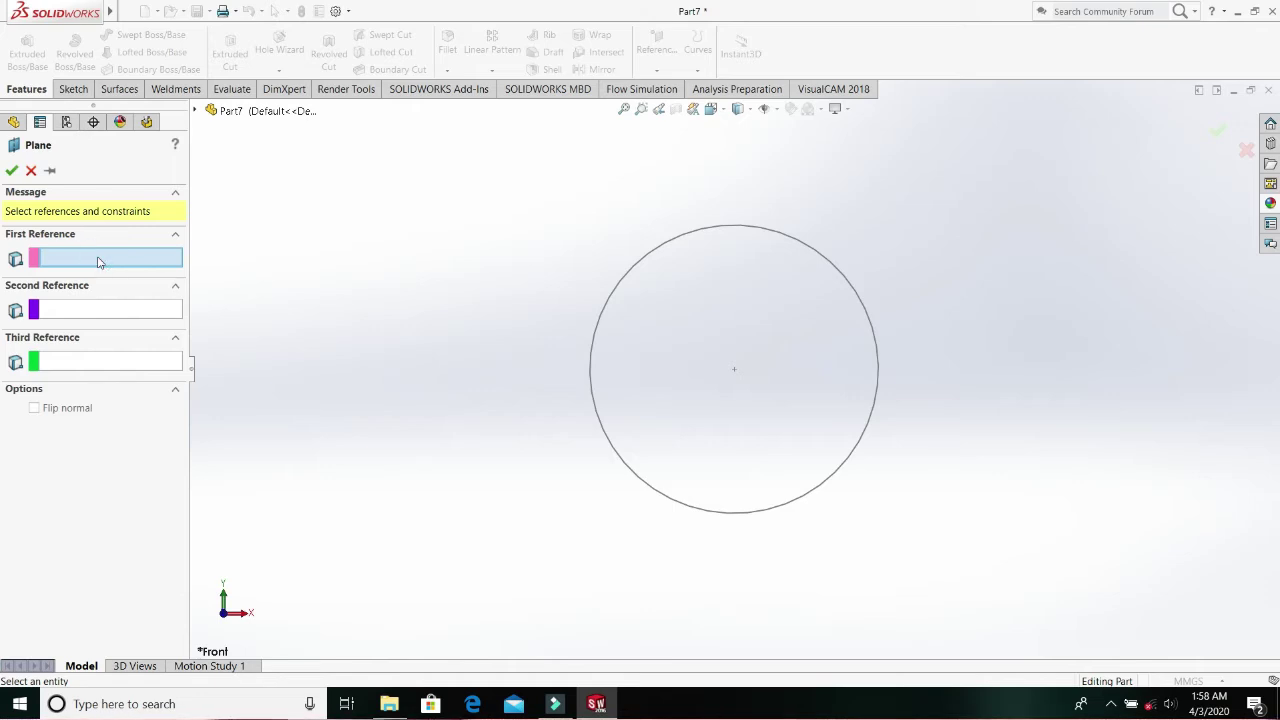
left_click(196, 110)
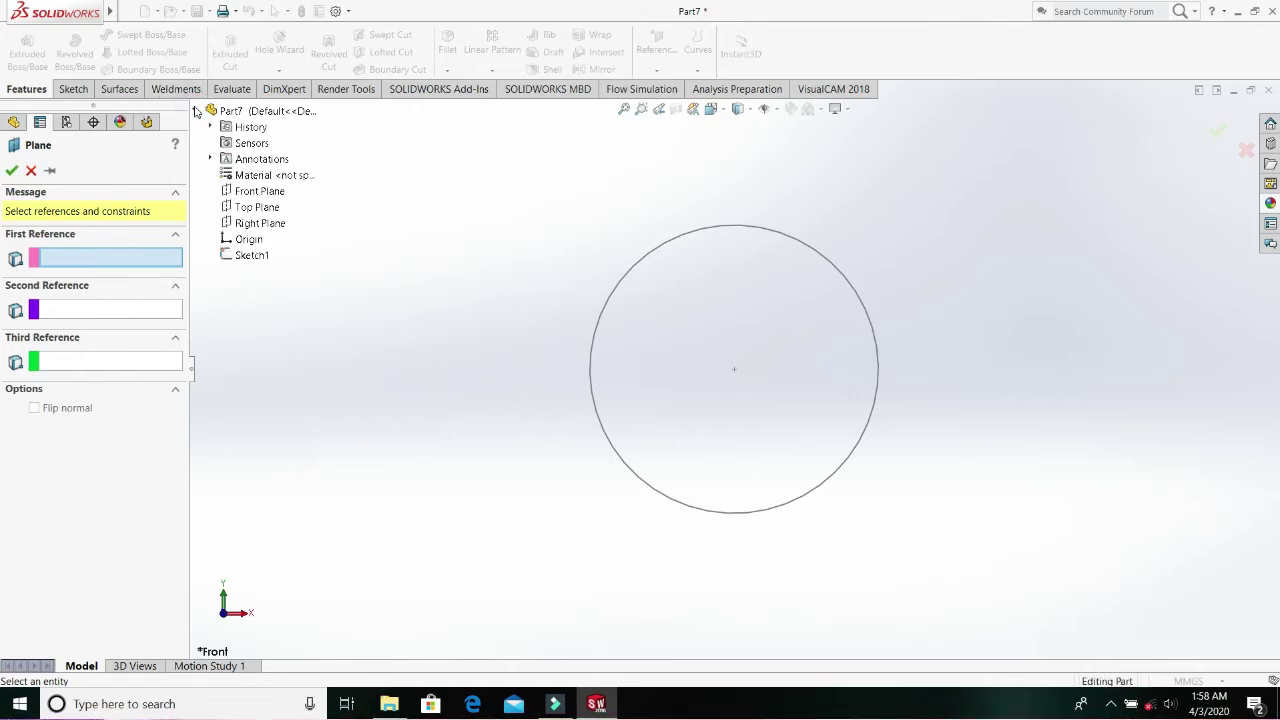
left_click(268, 193)
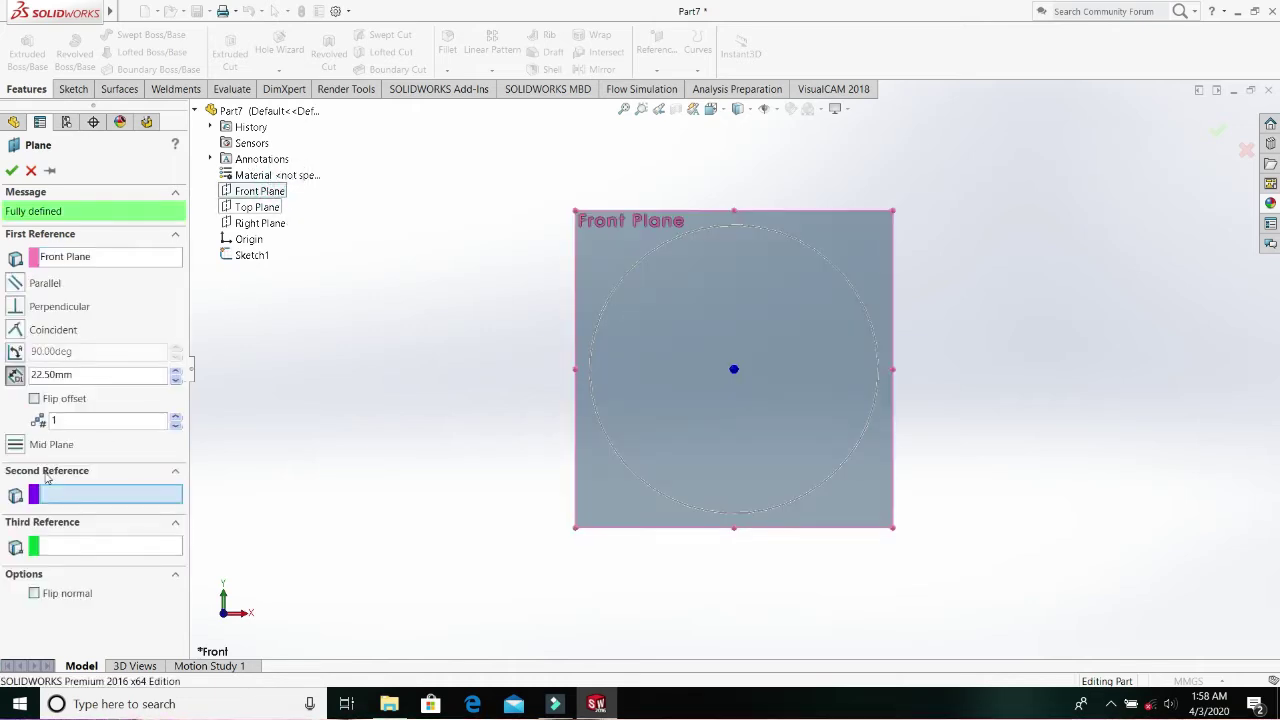
left_click(15, 375)
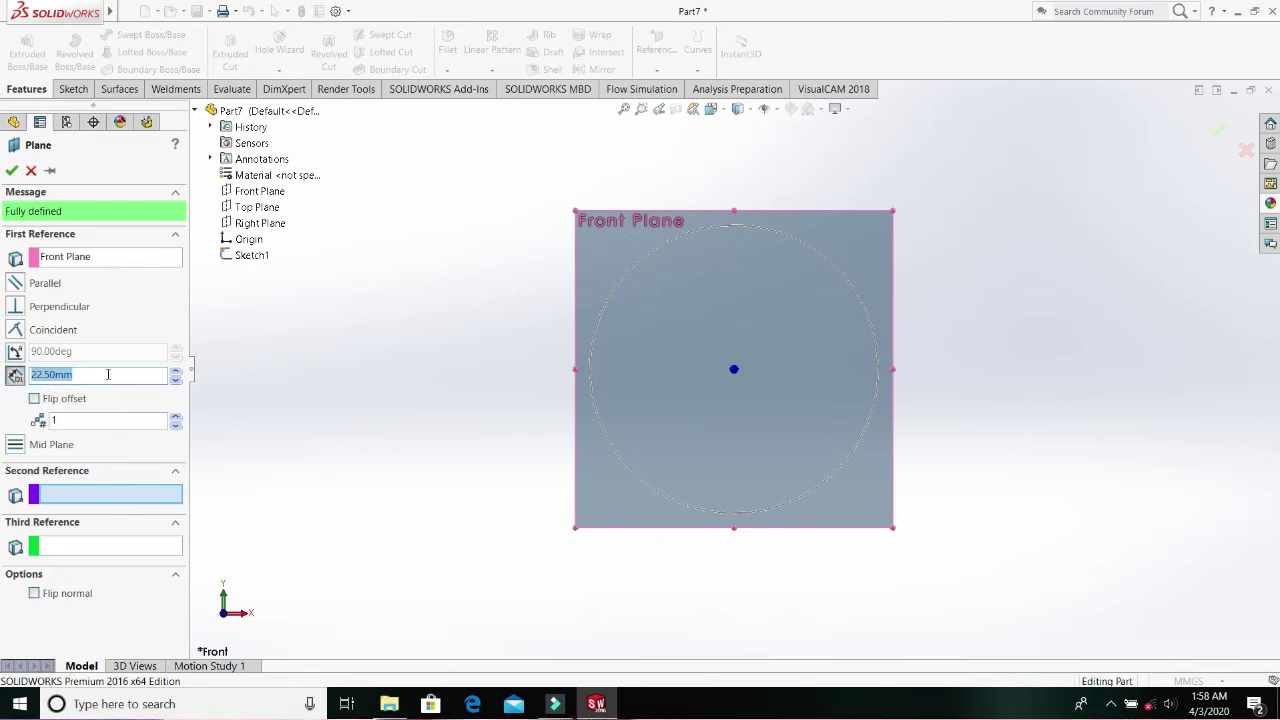
type("150")
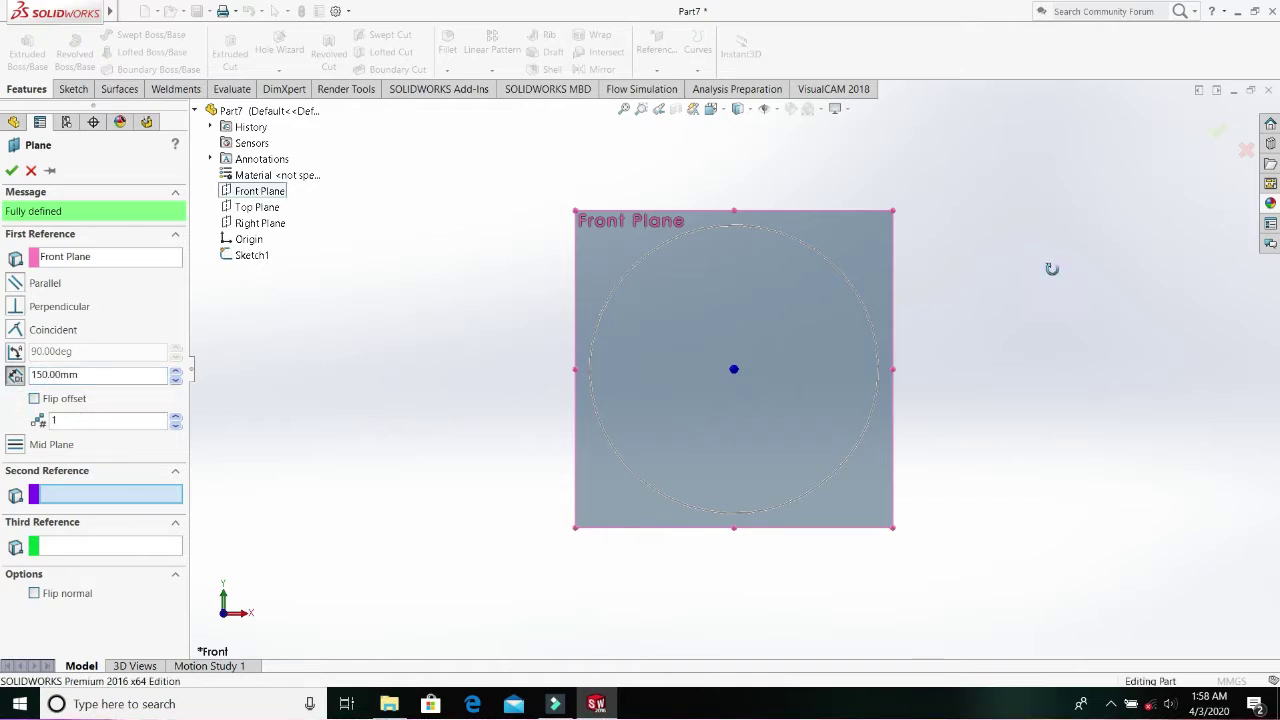
middle_click_drag(1051, 266, 907, 370)
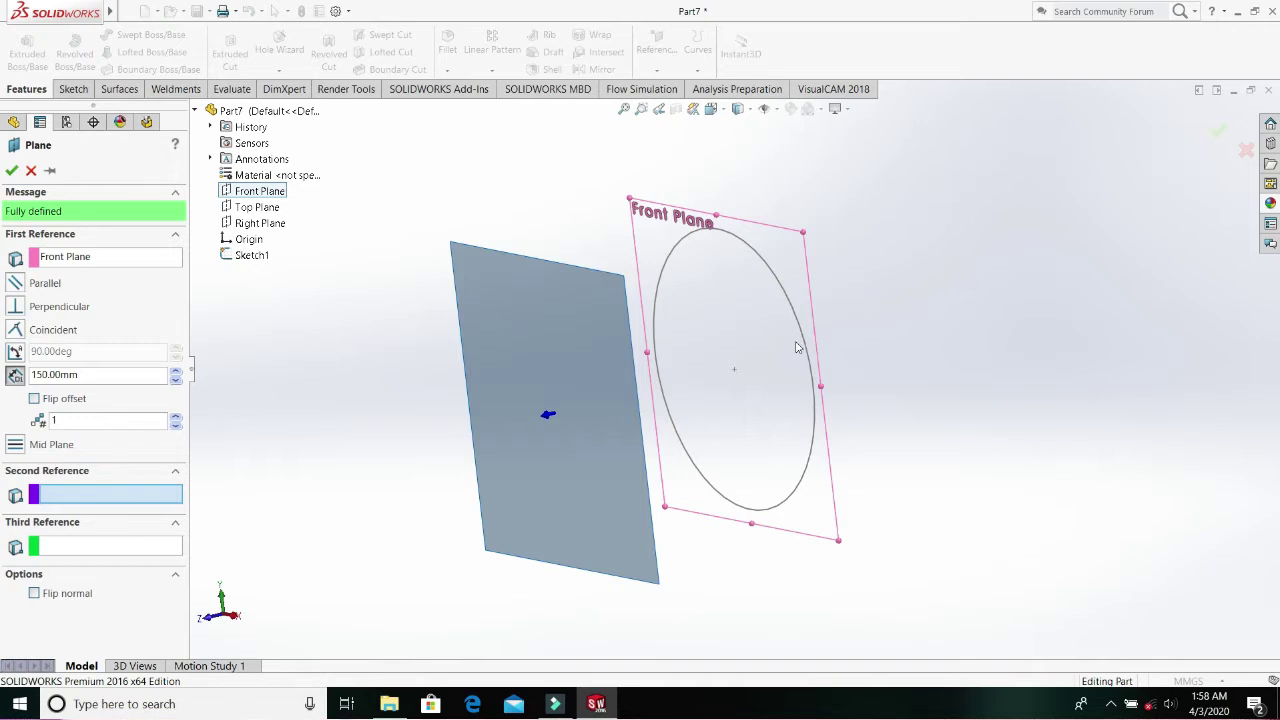
left_click(177, 419)
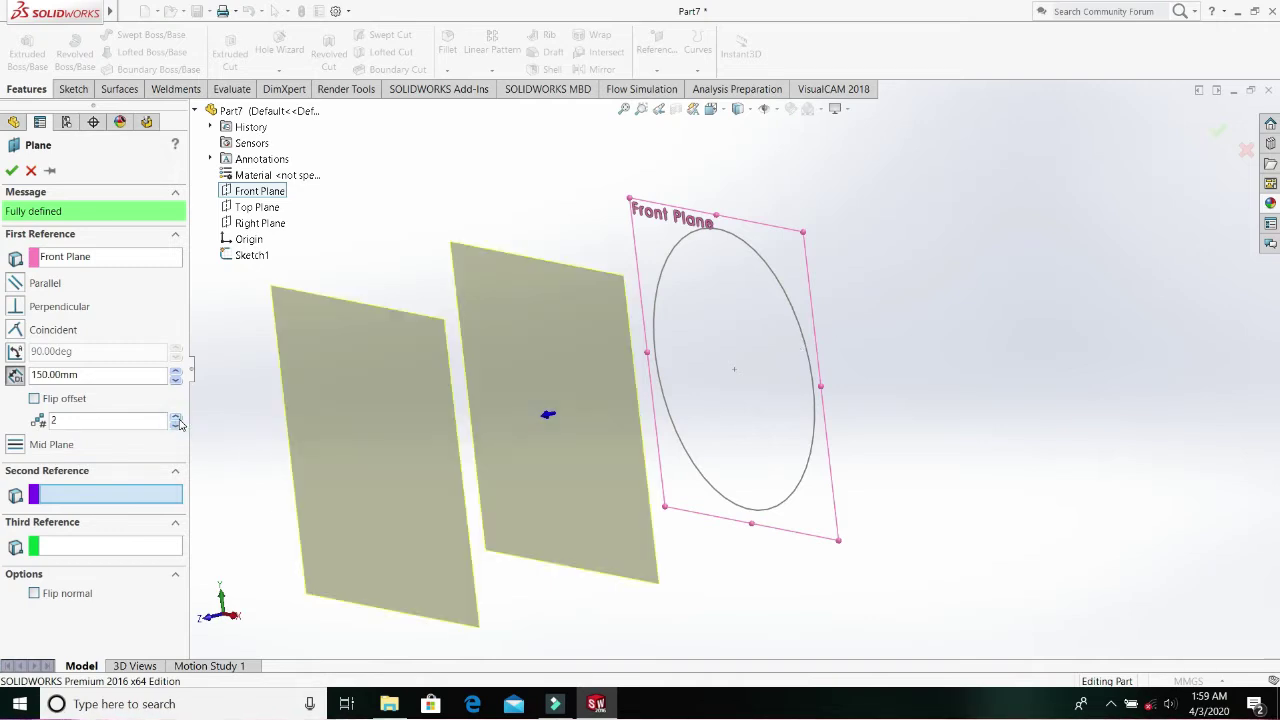
left_click(11, 169)
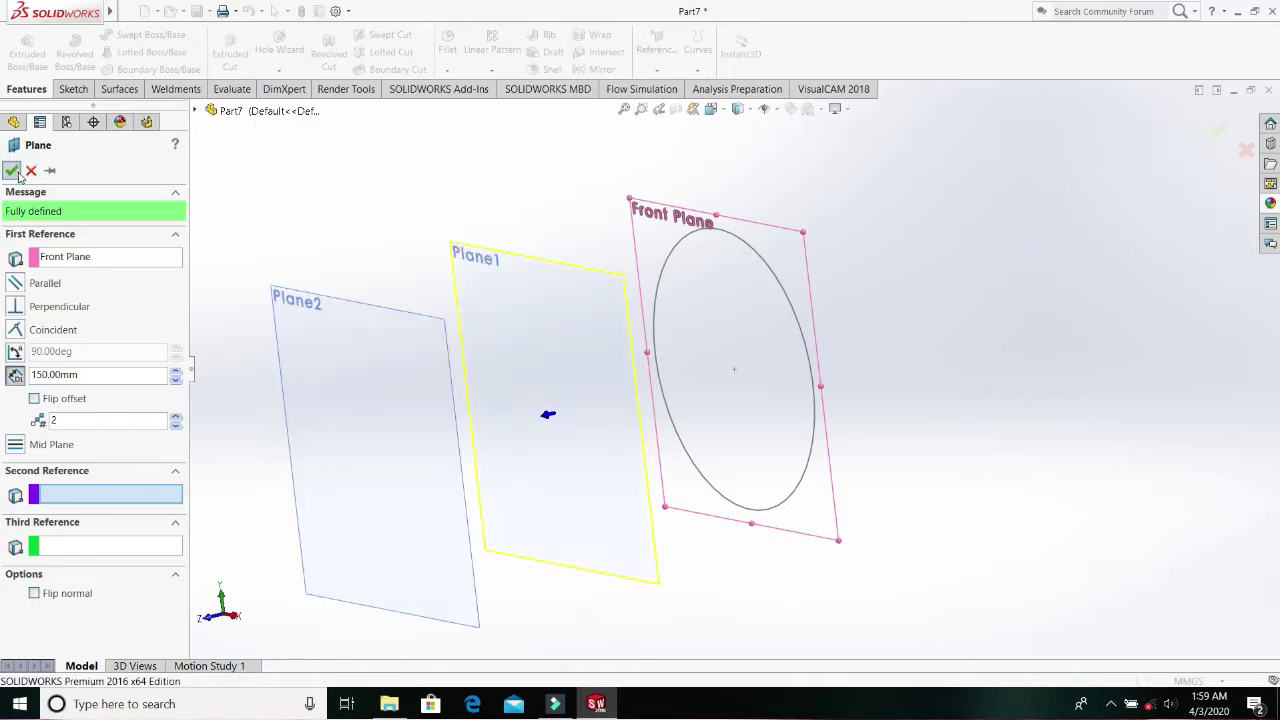
- Start a sketch on Plane1, view it Normal To, and draw a circle at the origin
left_click(556, 272)
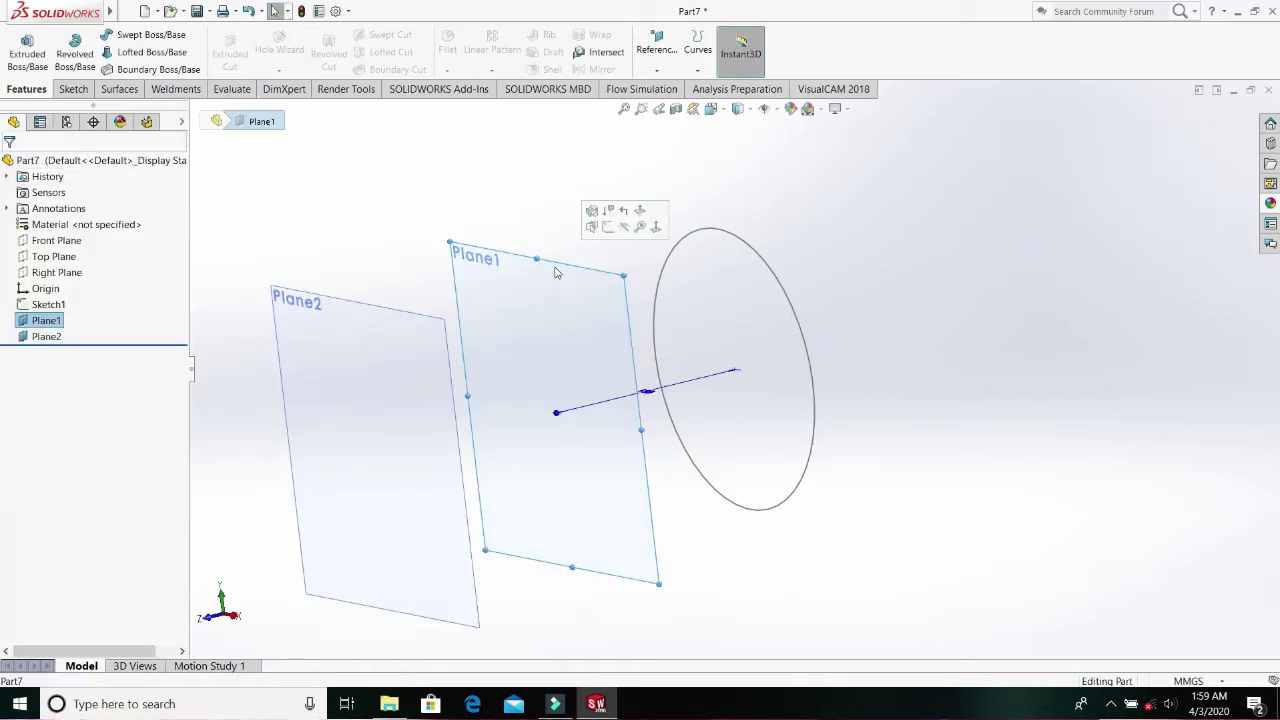
left_click(607, 226)
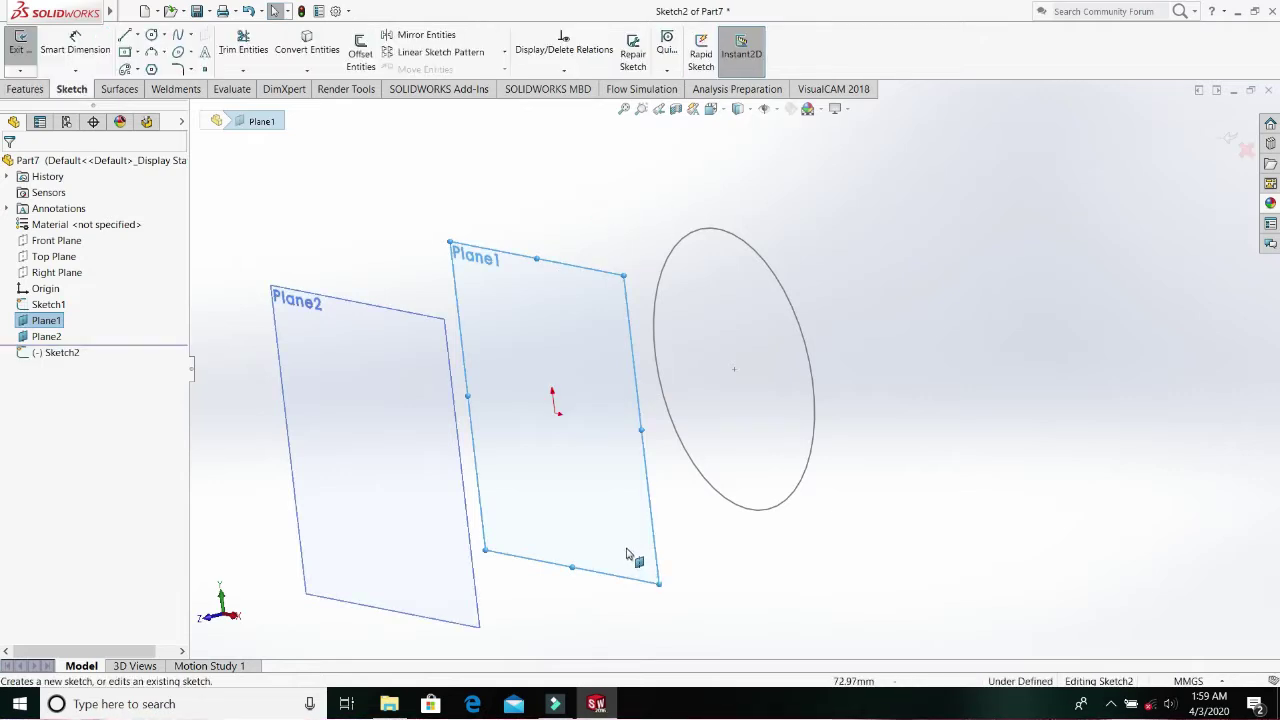
key("space")
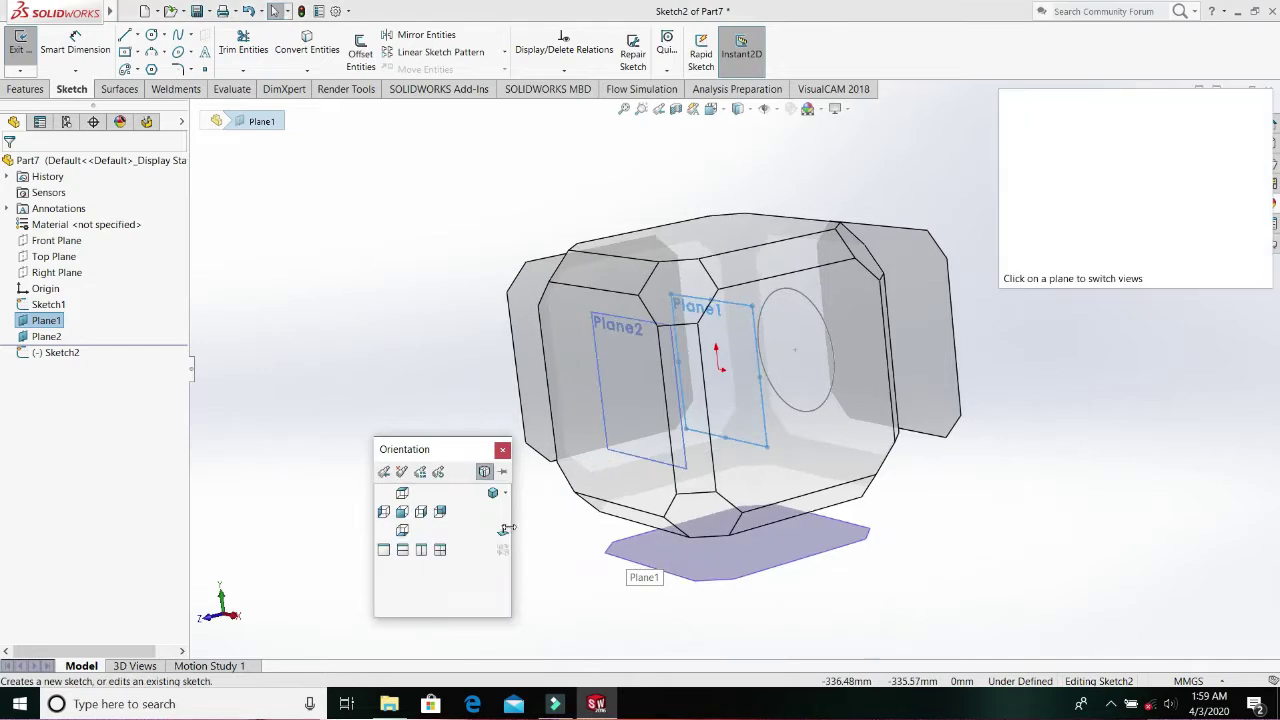
left_click(502, 530)
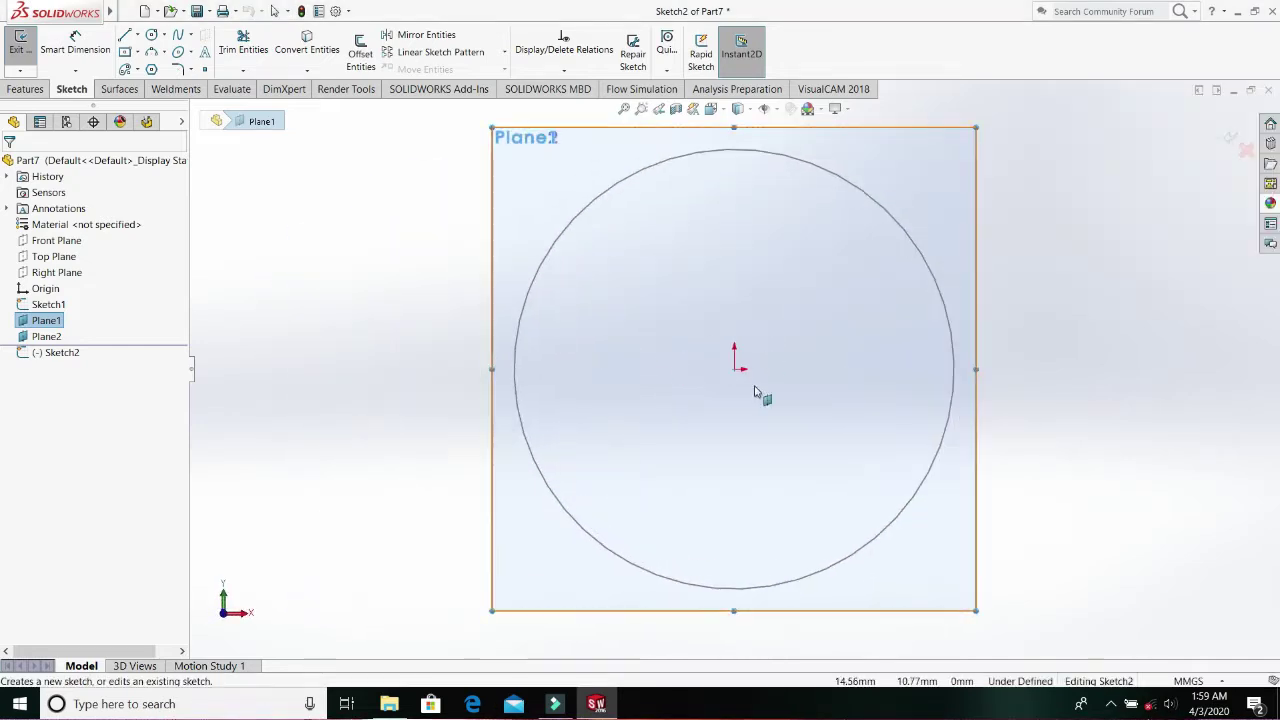
left_click(152, 36)
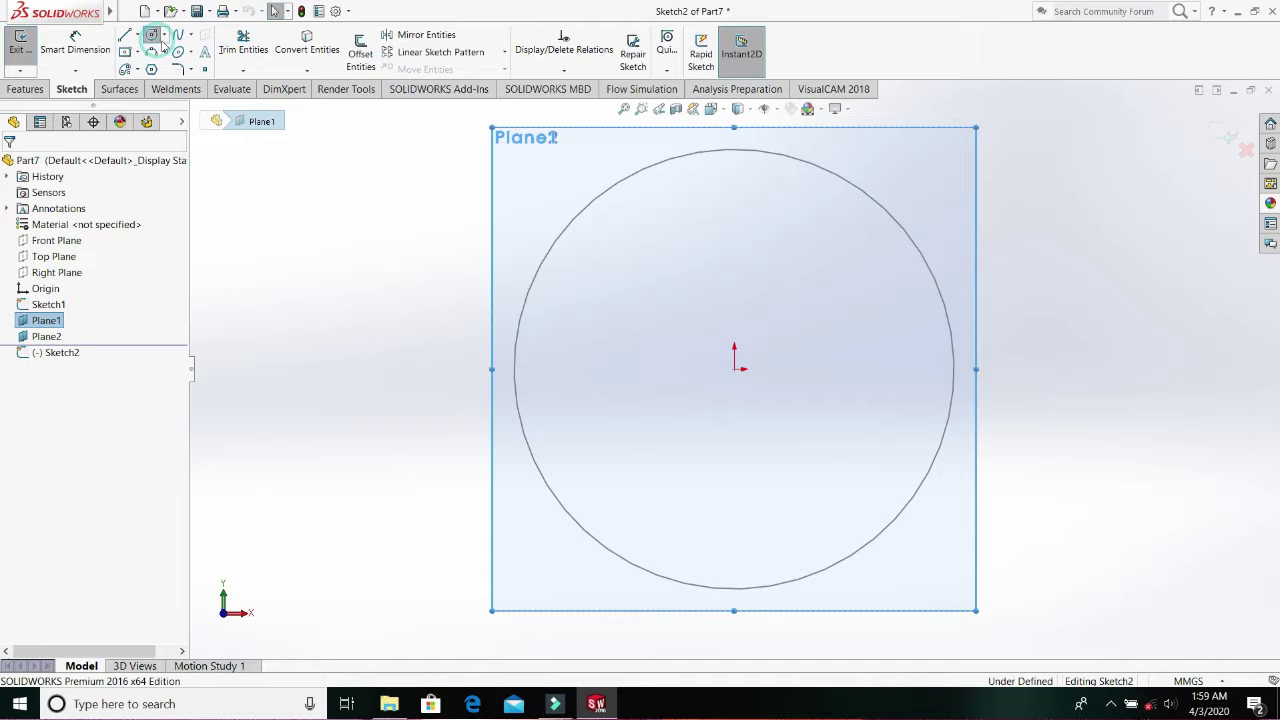
left_click(734, 369)
left_click(708, 260)
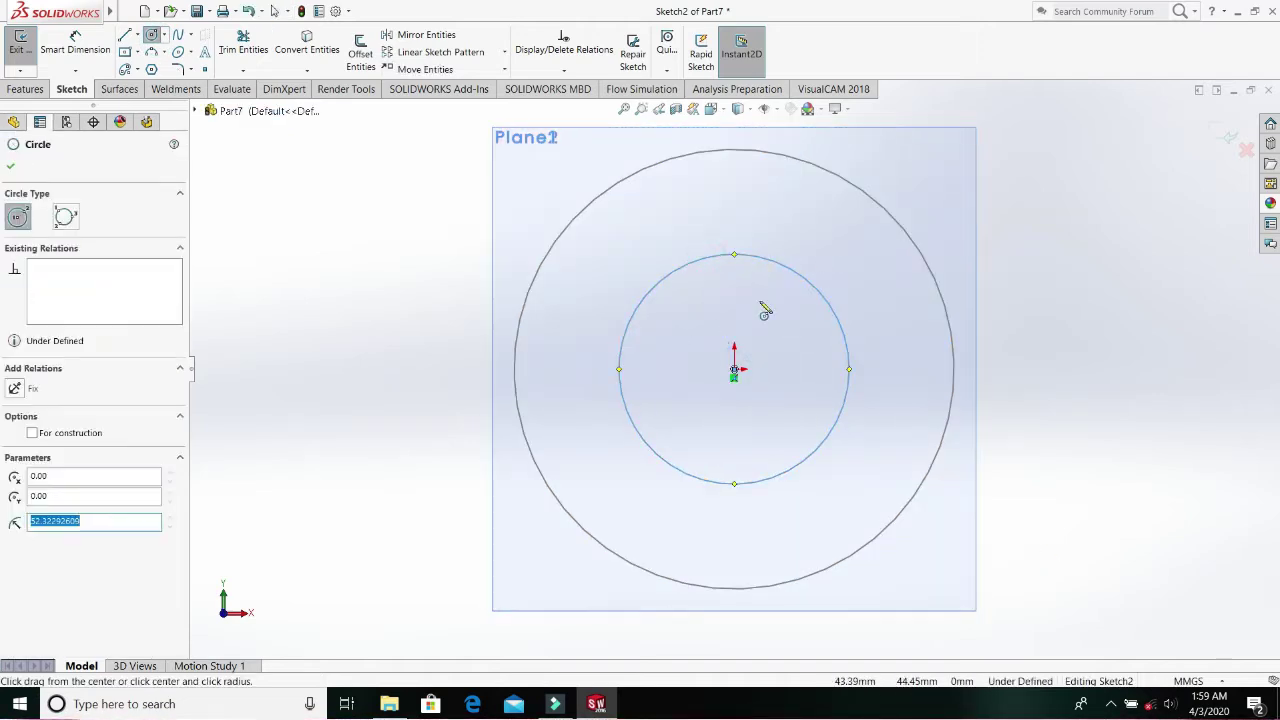
left_click(10, 165)
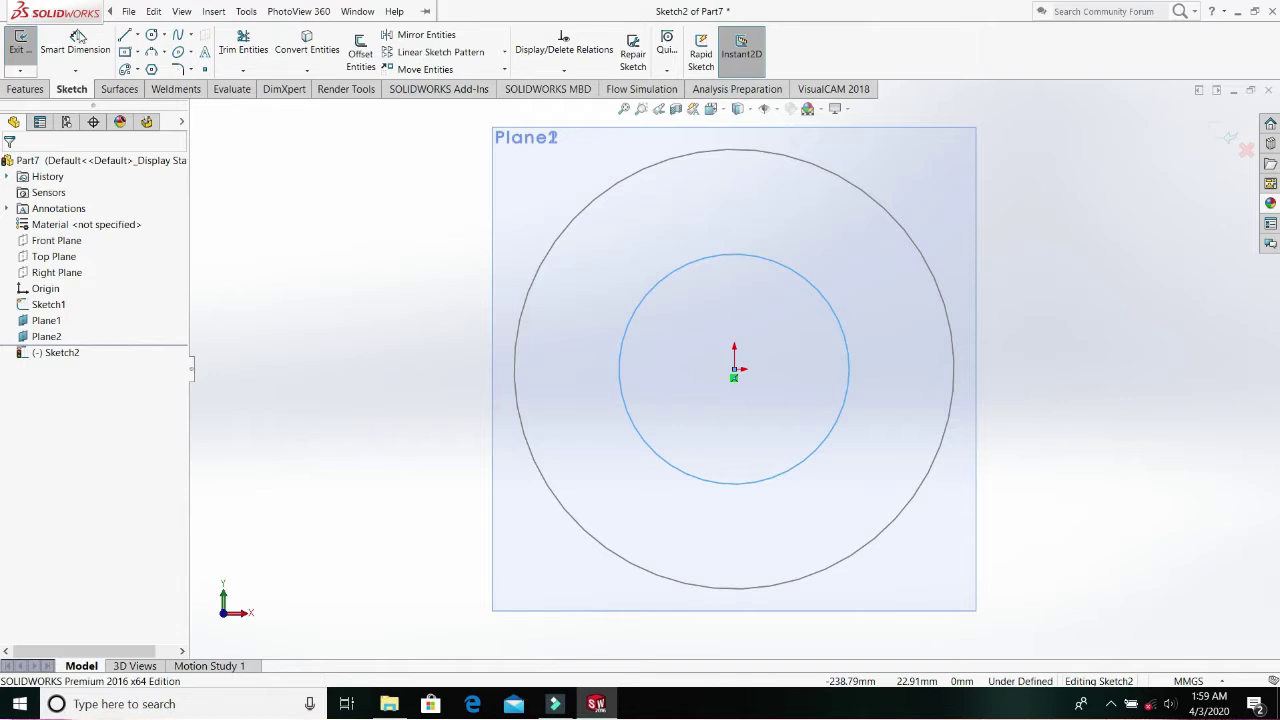
- Dimension the Plane1 circle to a 100 mm diameter and exit Sketch2
left_click(77, 36)
left_click(848, 369)
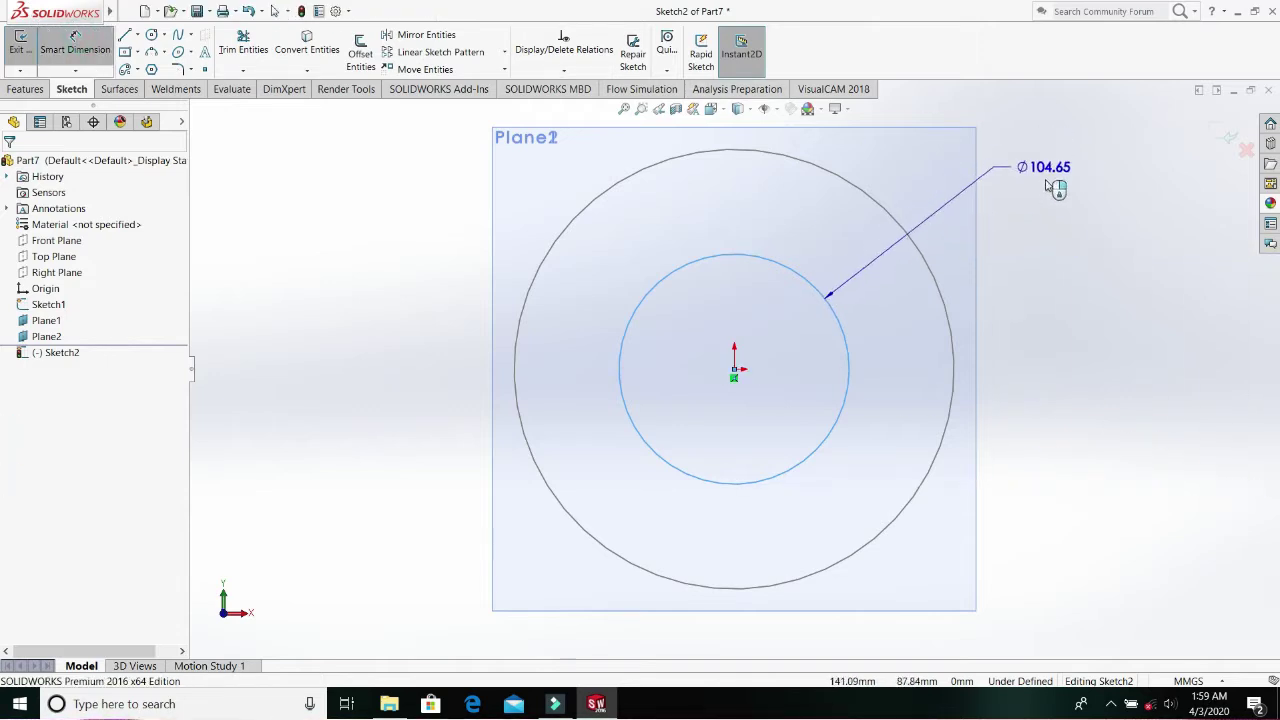
left_click(1057, 190)
type("1")
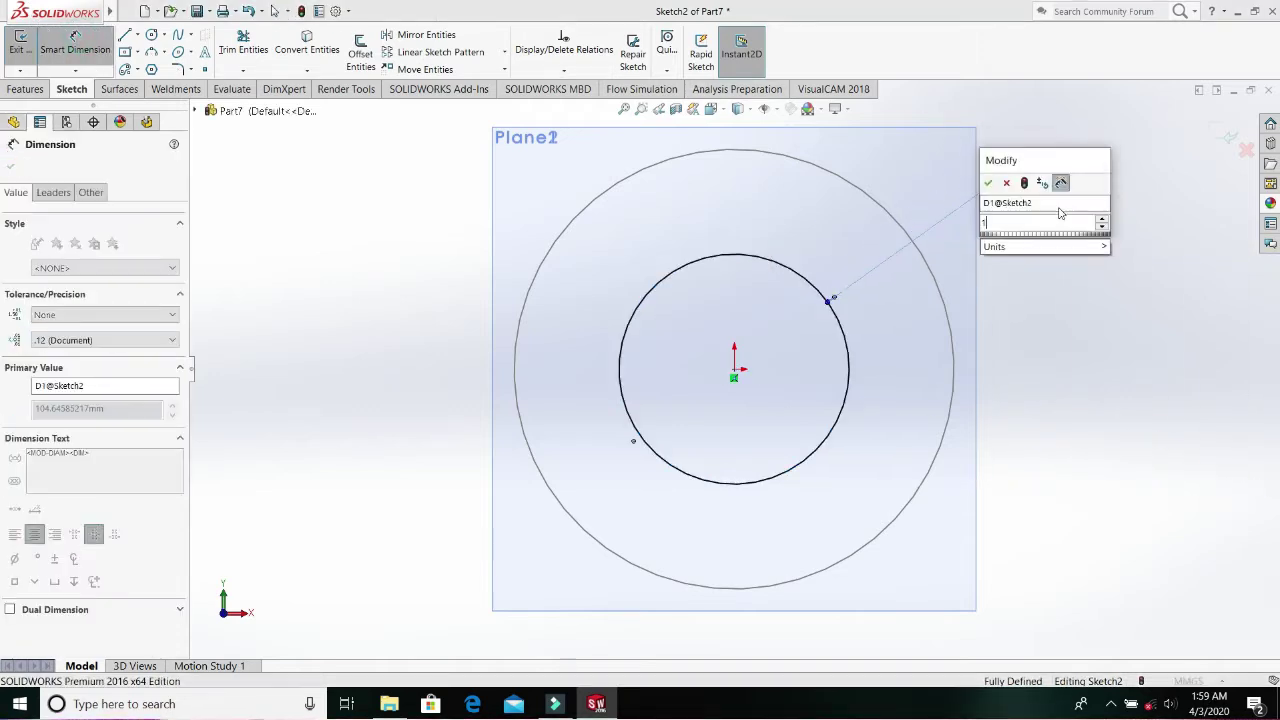
type("00")
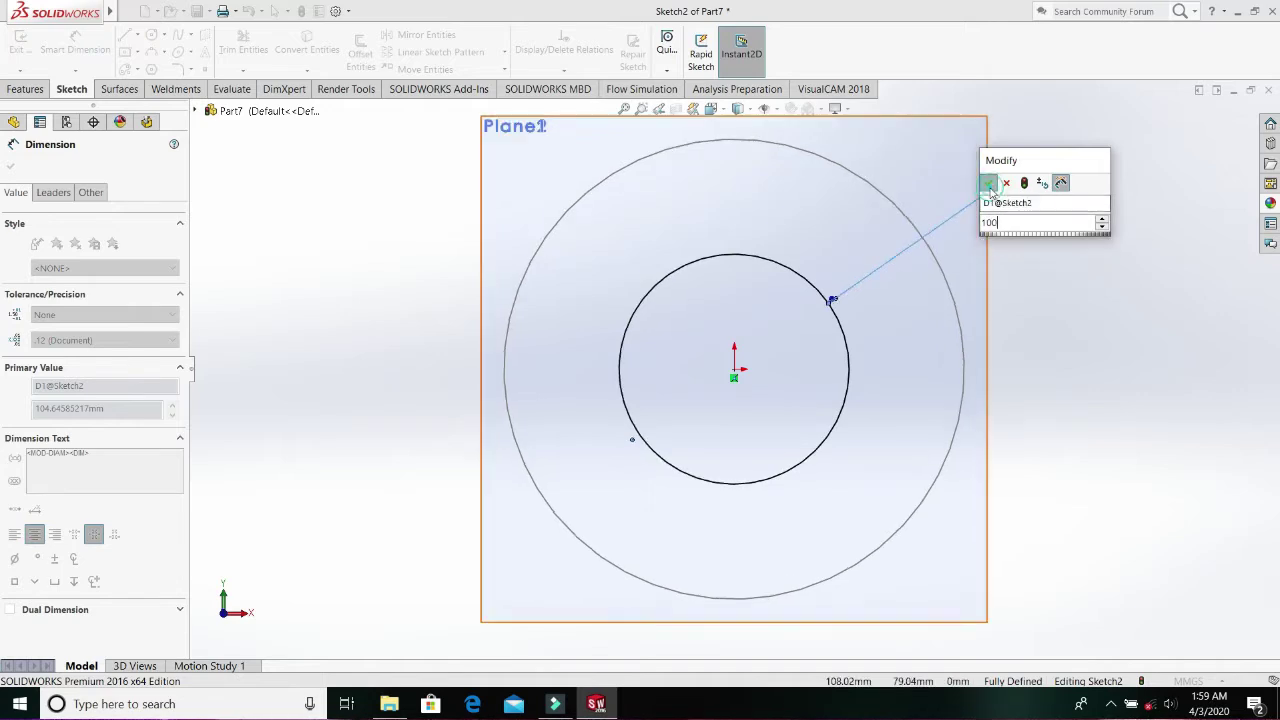
left_click(989, 185)
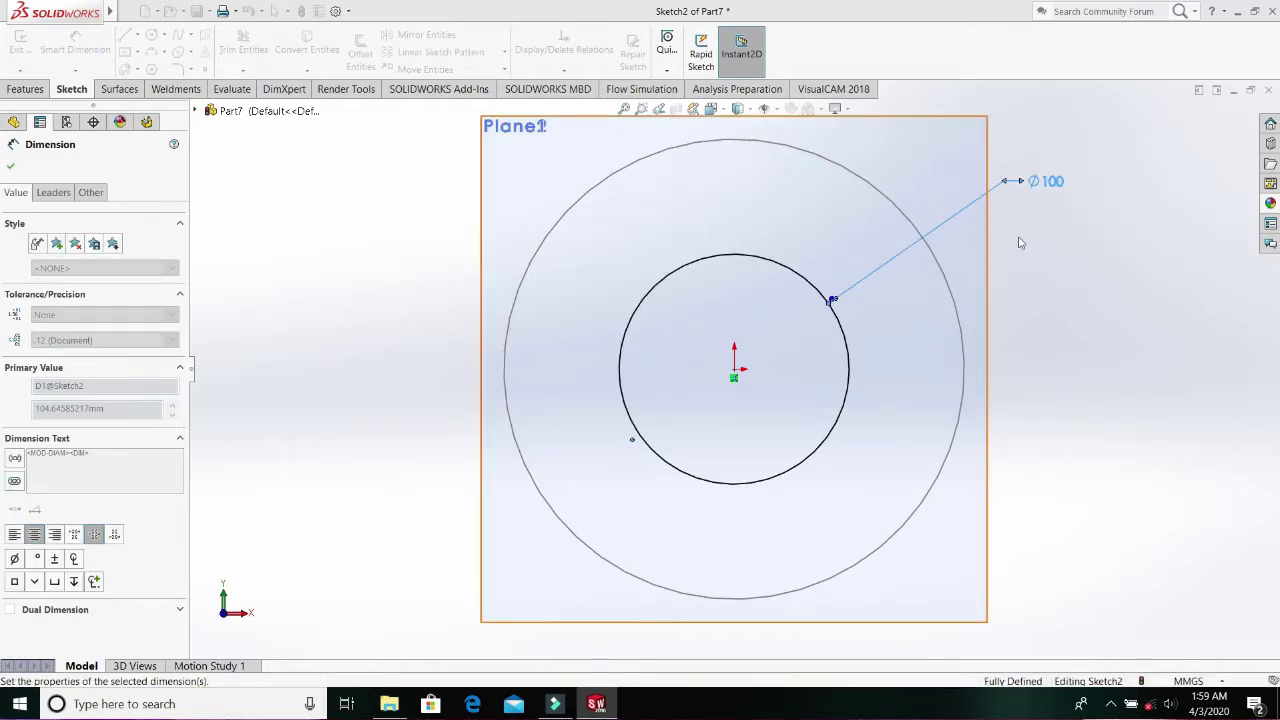
left_click(11, 168)
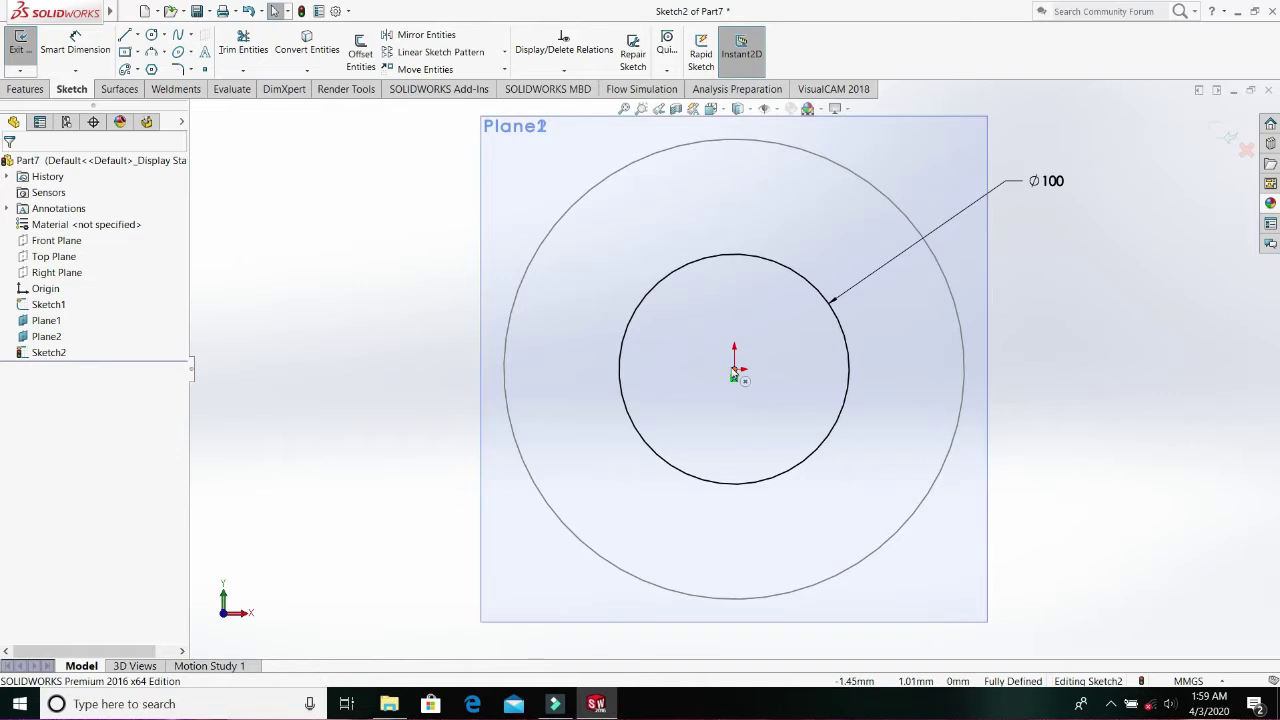
middle_click_drag(914, 274, 1166, 157)
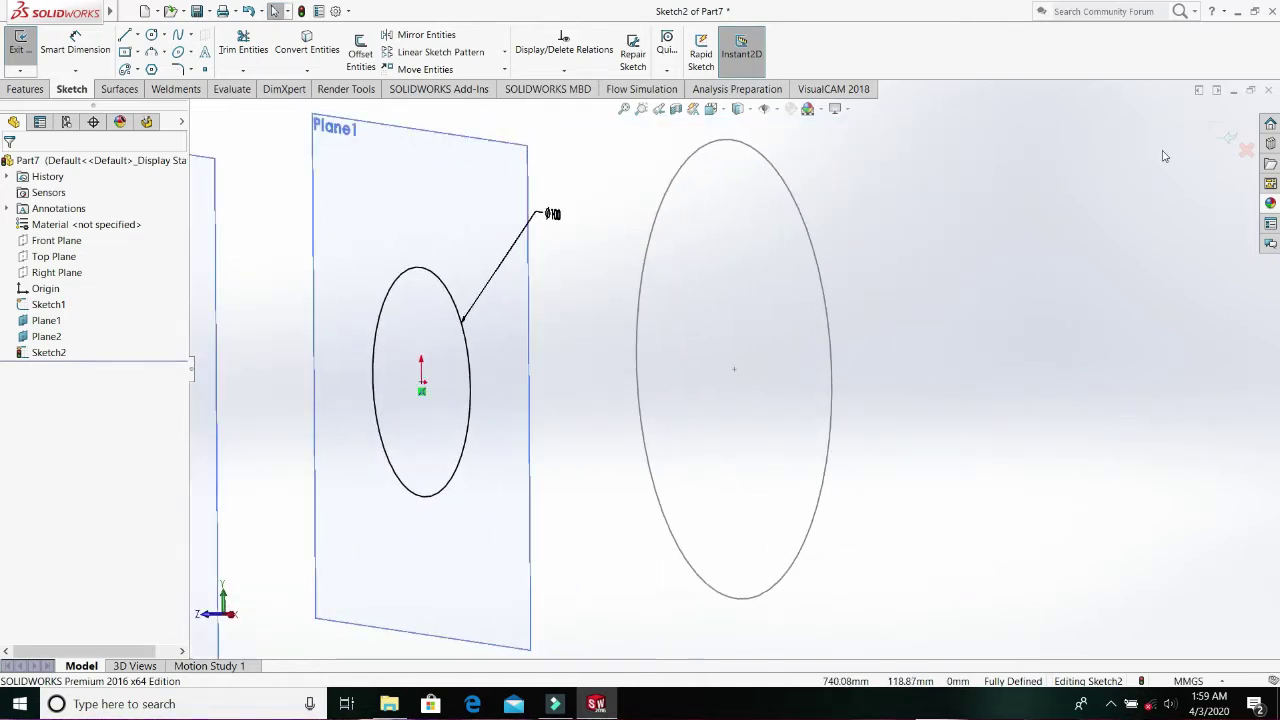
left_click(1226, 135)
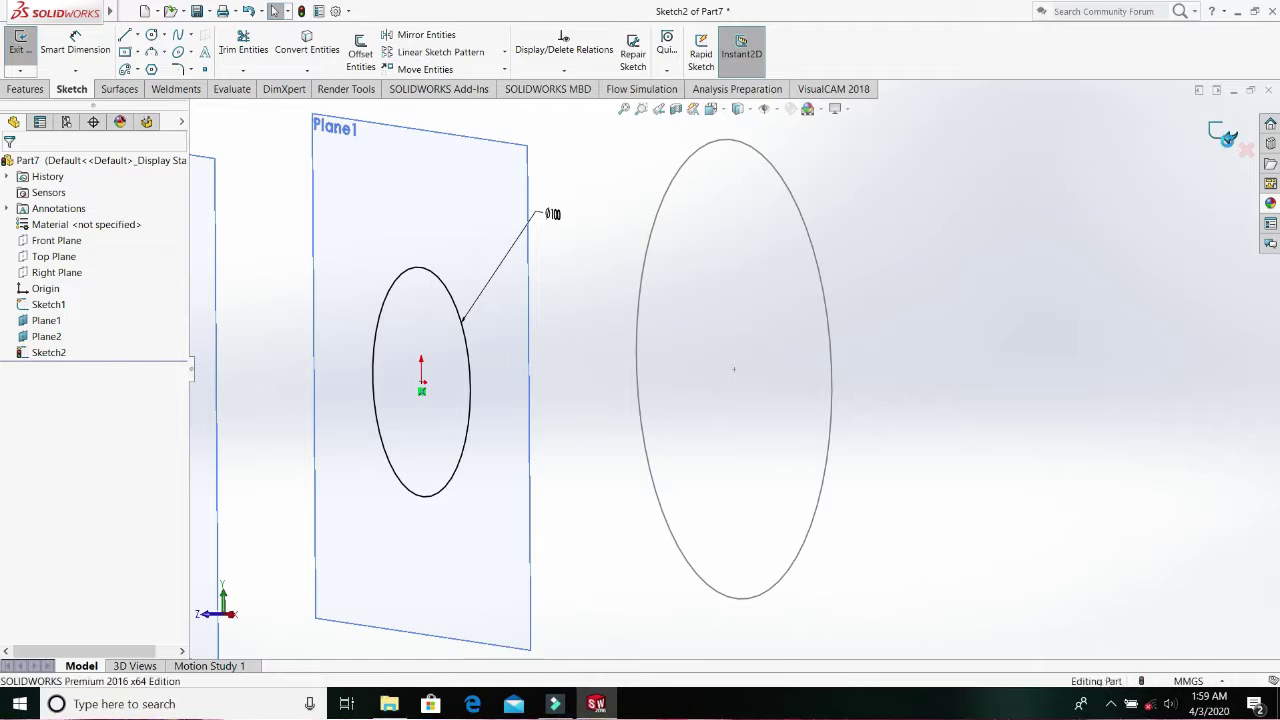
- Start a sketch on Plane2, view it Normal To, and draw a circle at the origin
key("z")
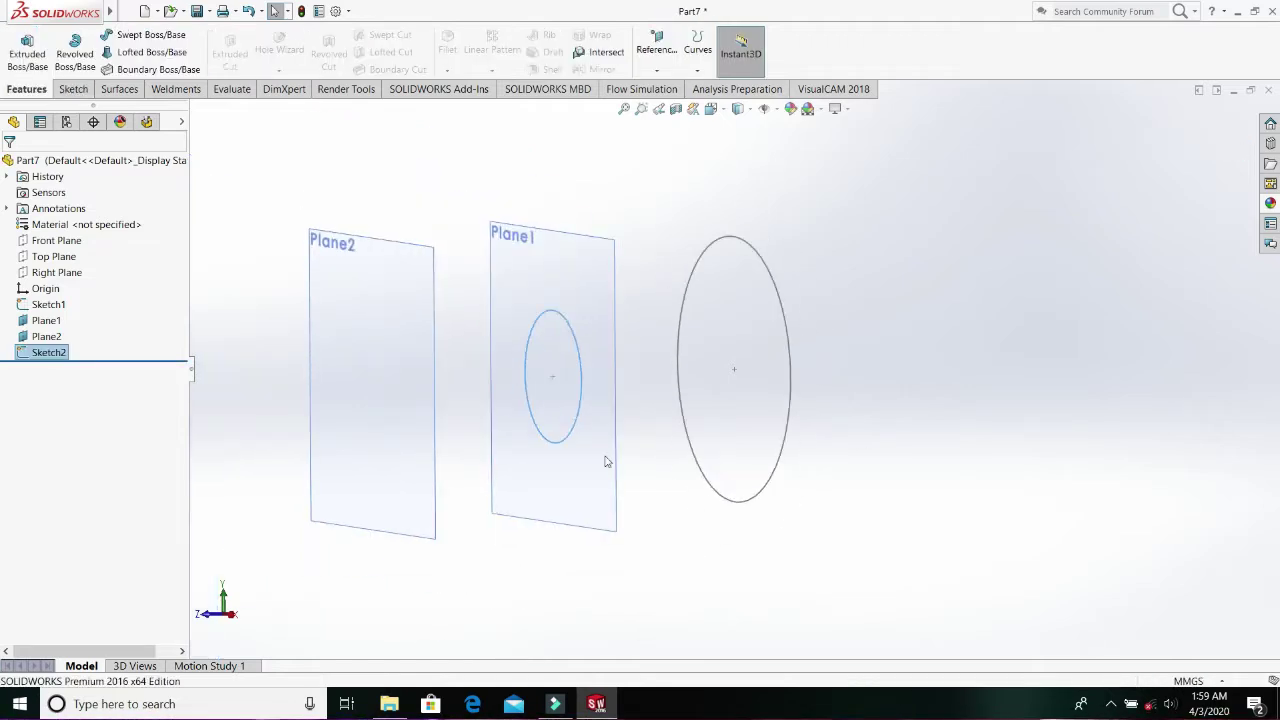
left_click(399, 268)
right_click(402, 268)
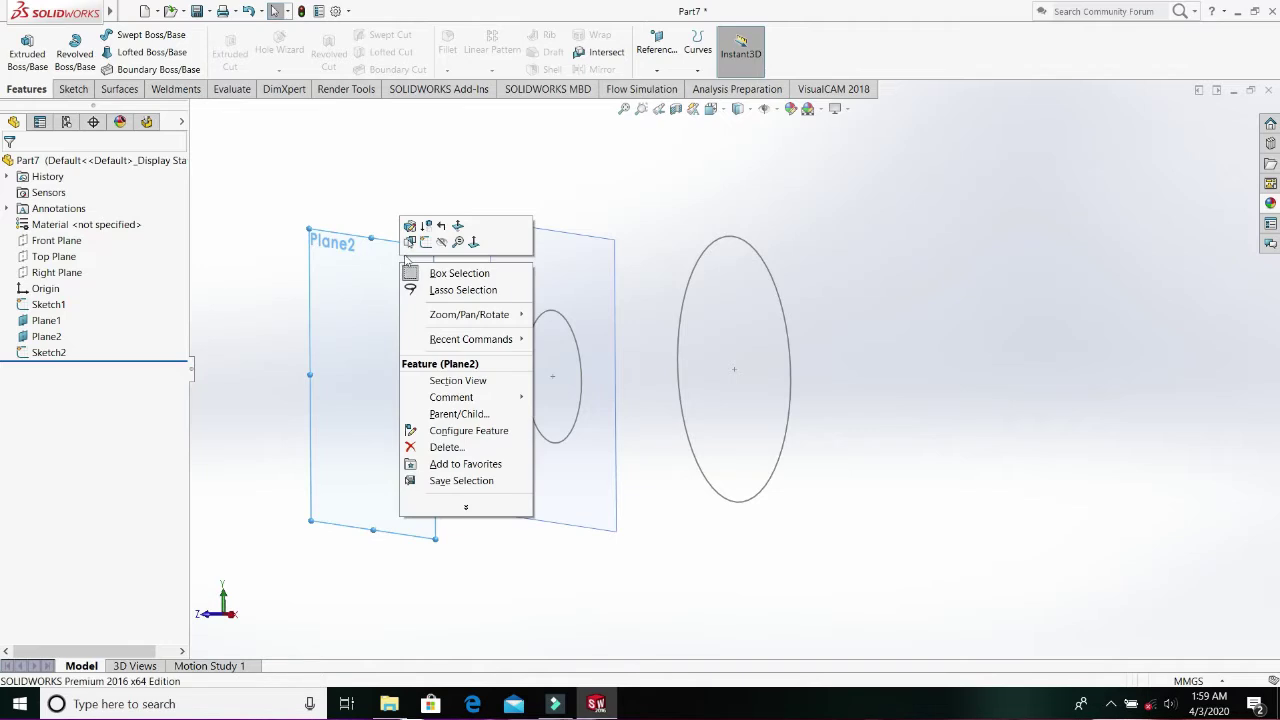
left_click(424, 244)
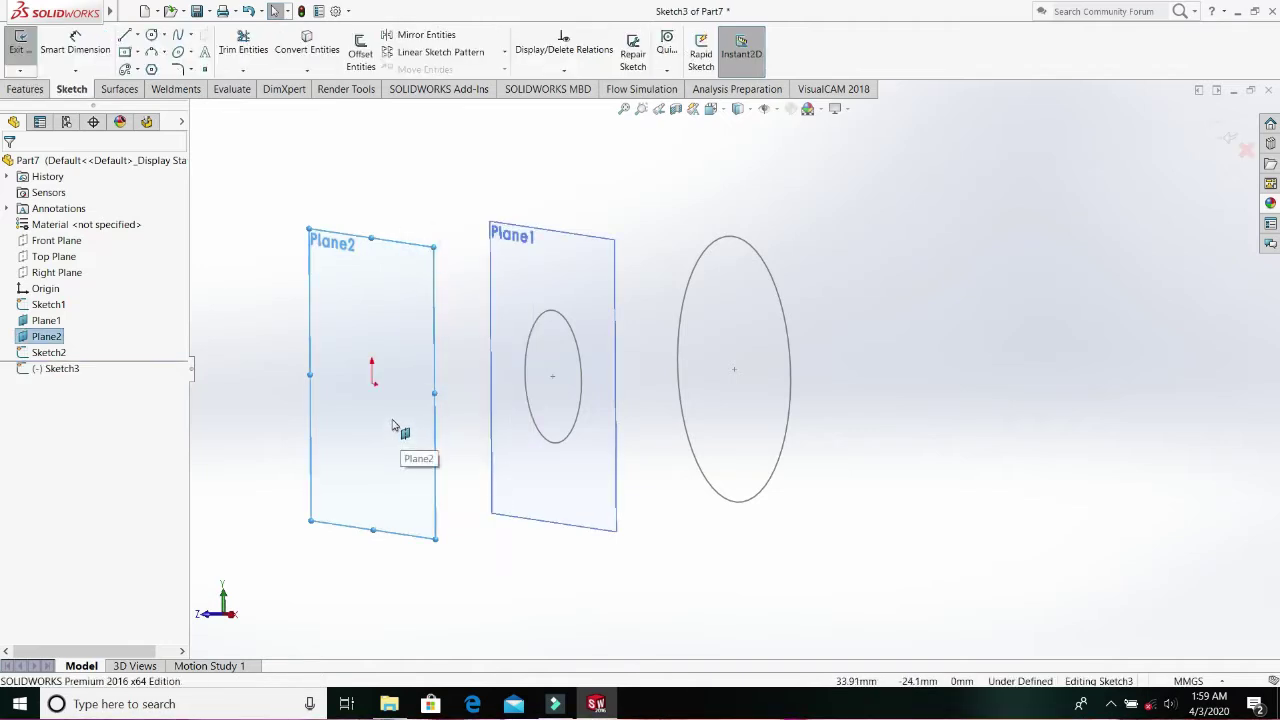
key("space")
left_click(502, 533)
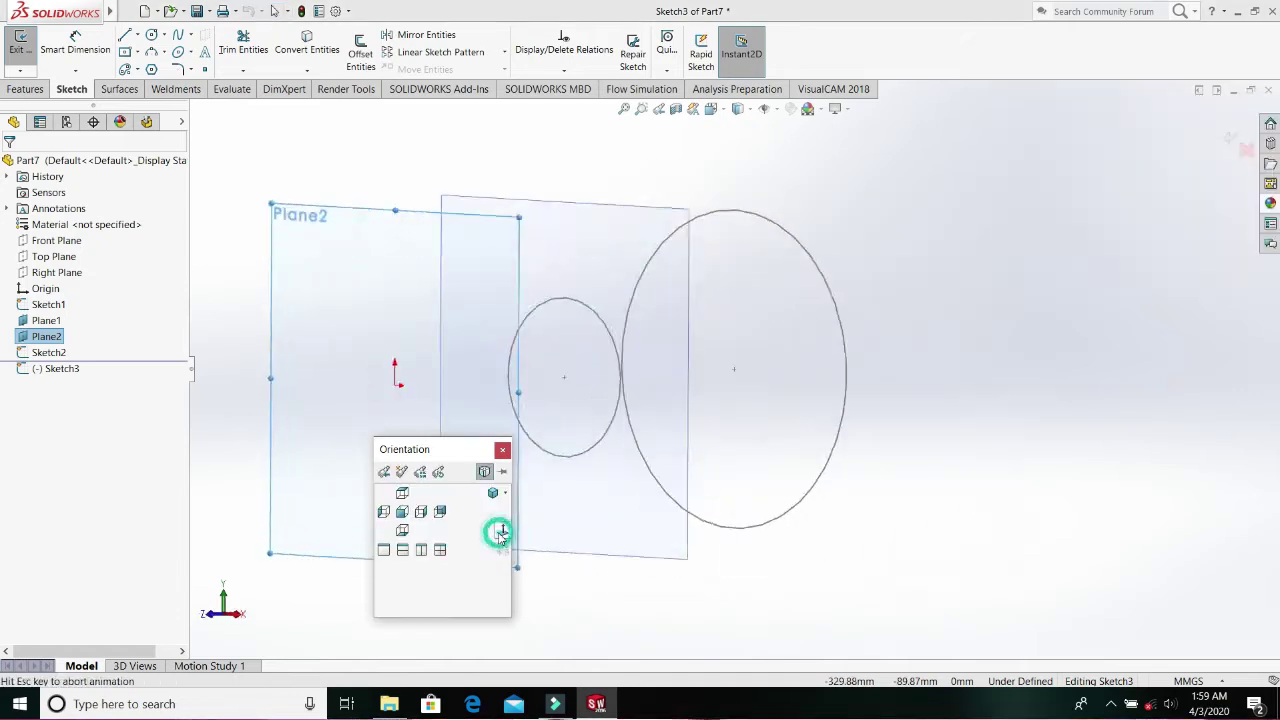
left_click(151, 35)
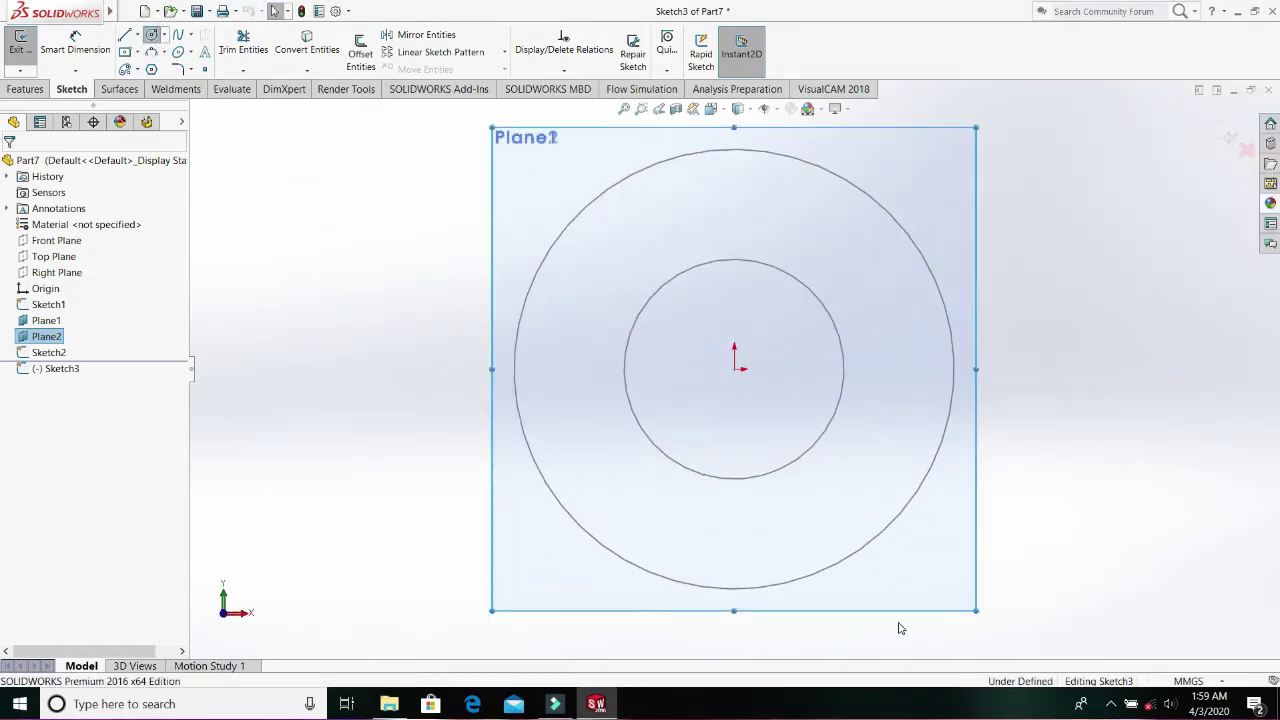
left_click(737, 368)
left_click(729, 297)
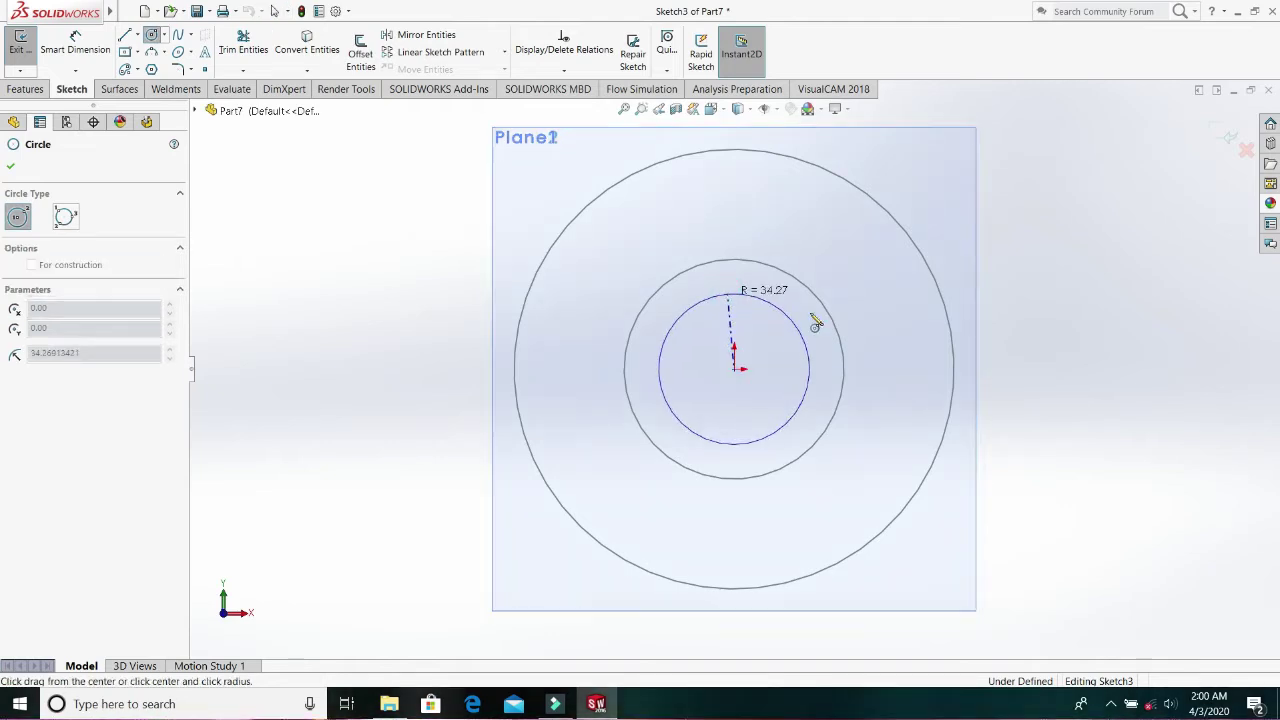
left_click(10, 166)
- Dimension the Plane2 circle to an 82.5 mm diameter and exit Sketch3
left_click(75, 45)
left_click(789, 425)
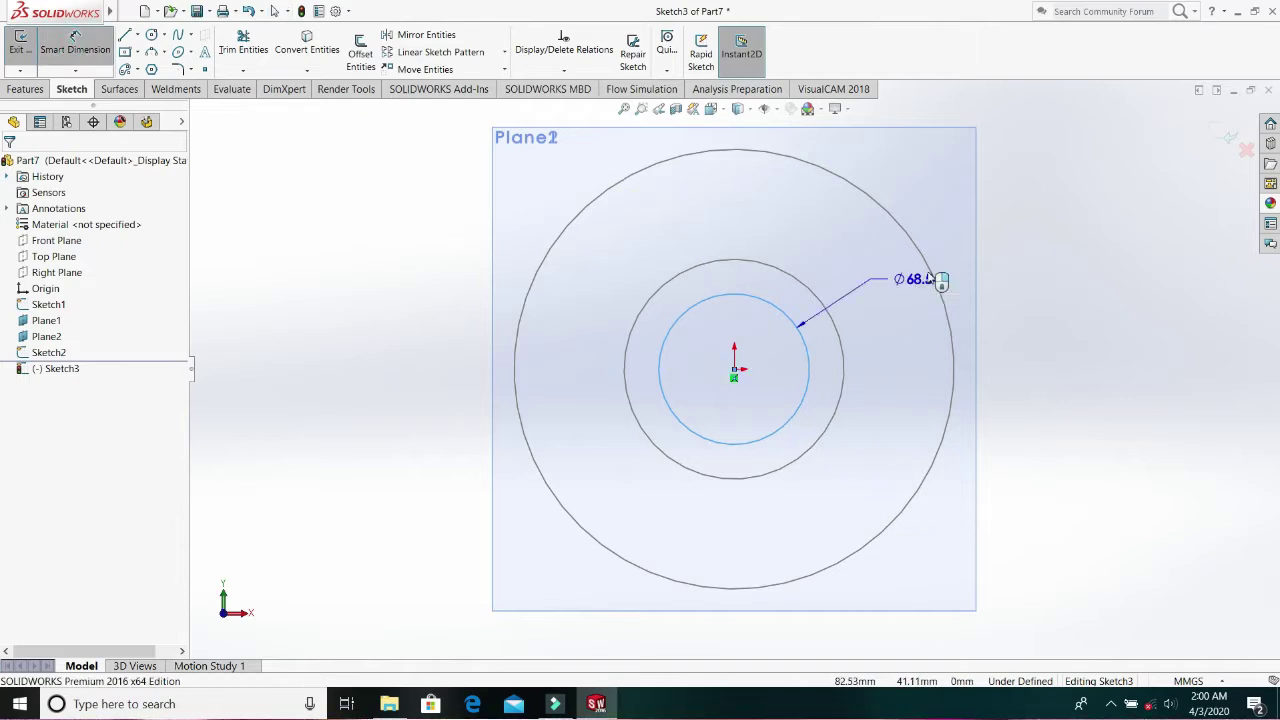
left_click(996, 242)
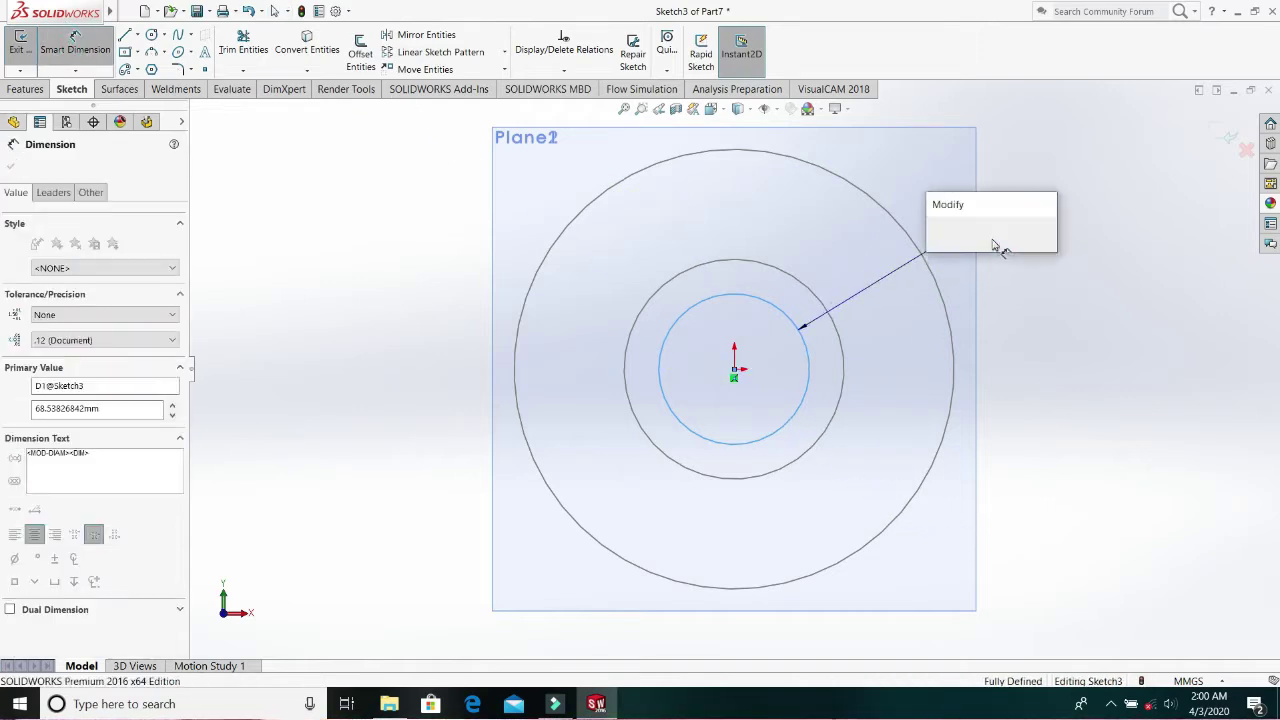
type("82.")
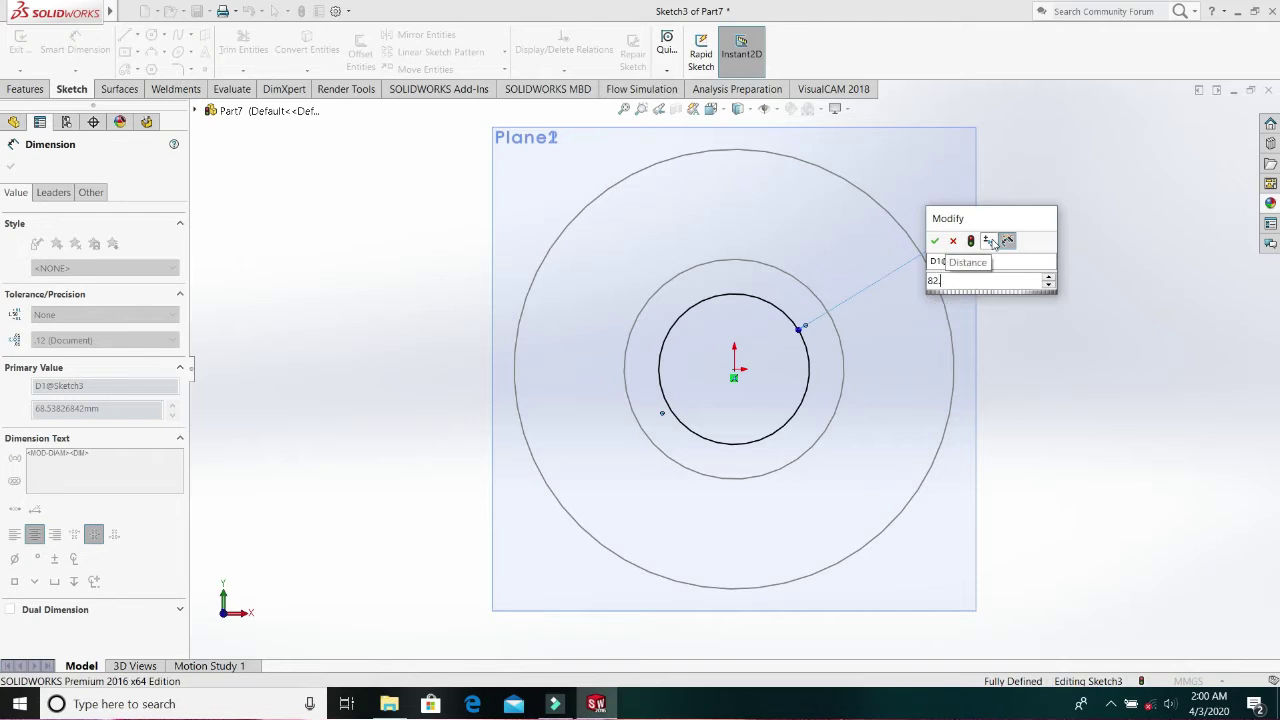
type("5")
key("Return")
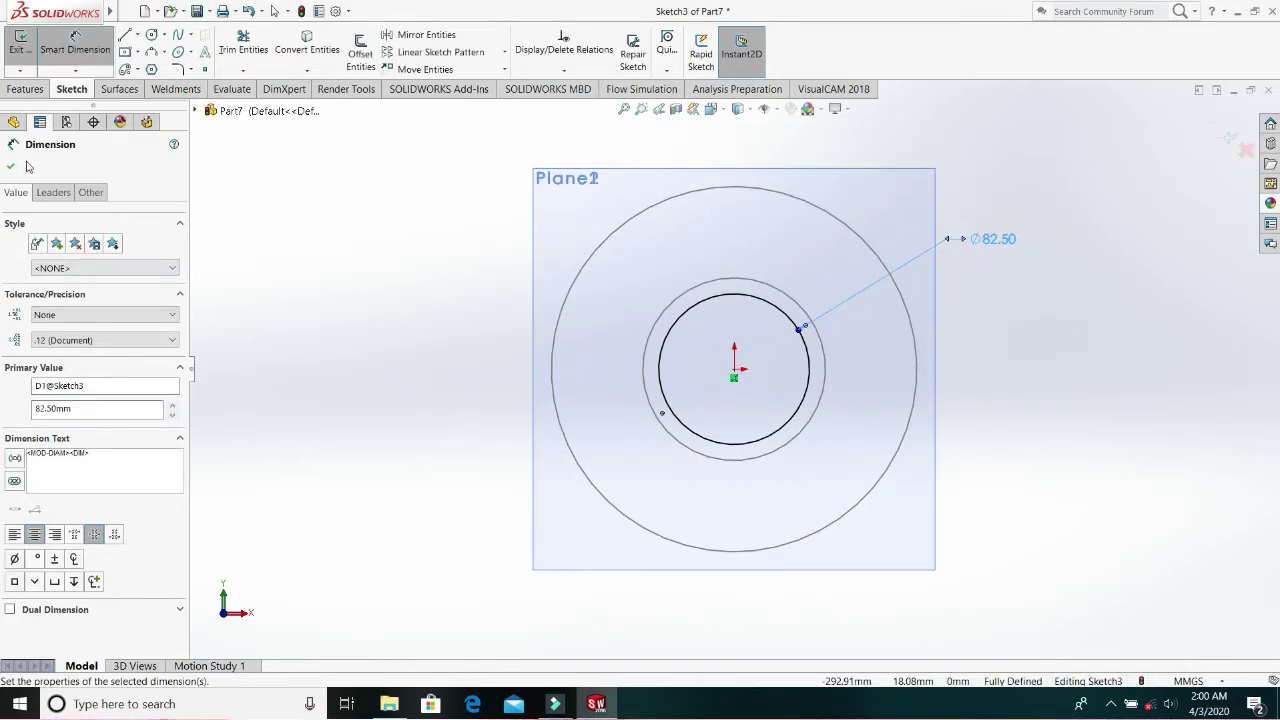
left_click(14, 170)
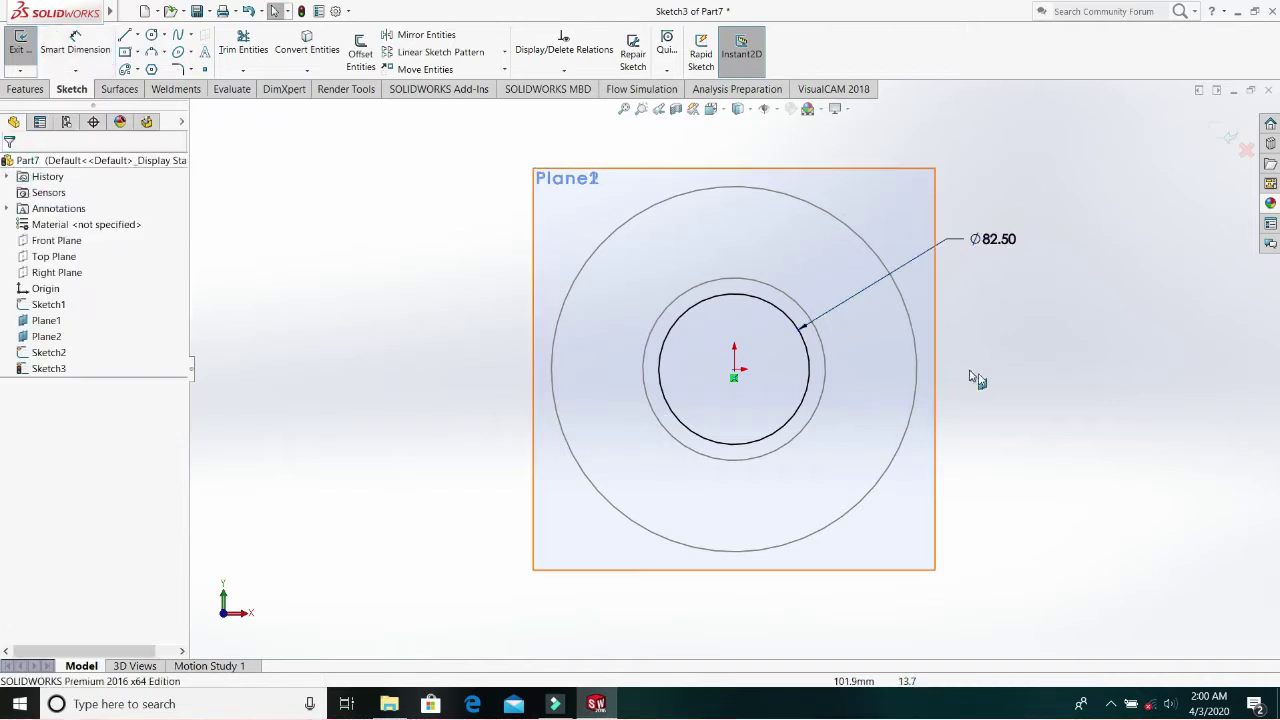
middle_click_drag(1003, 349, 955, 468)
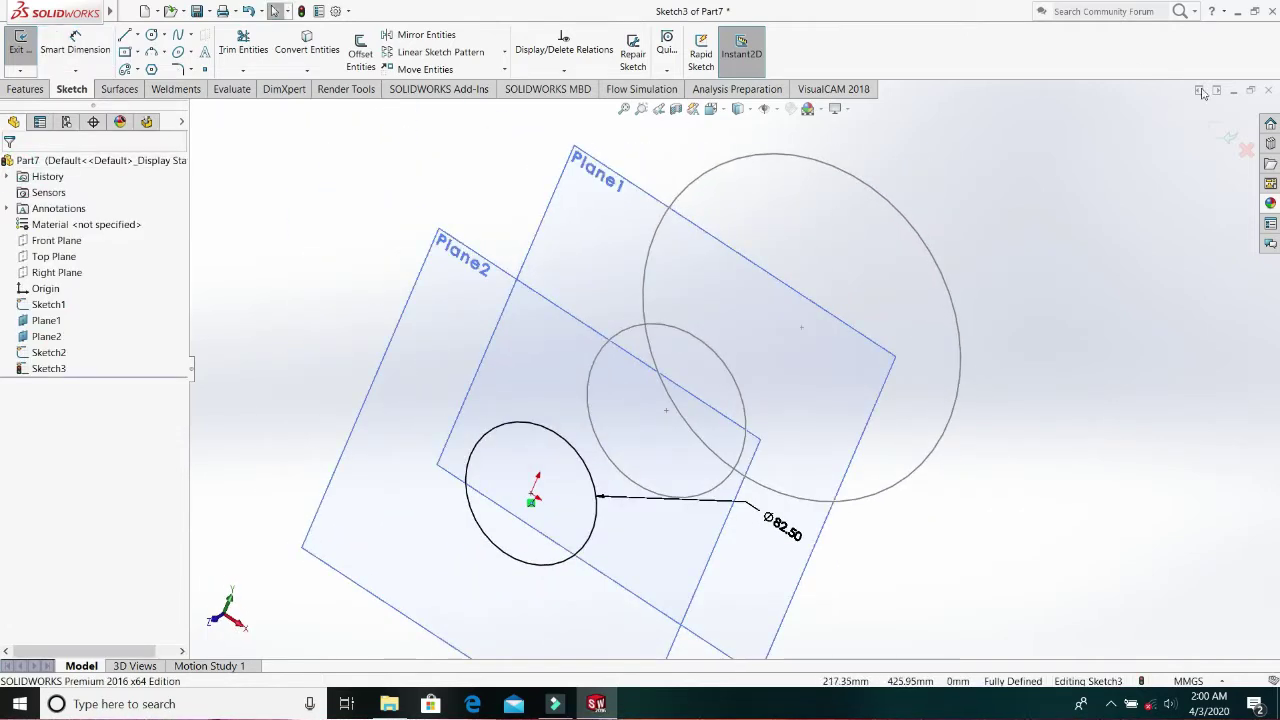
left_click(1224, 140)
middle_click_drag(966, 408, 1005, 526)
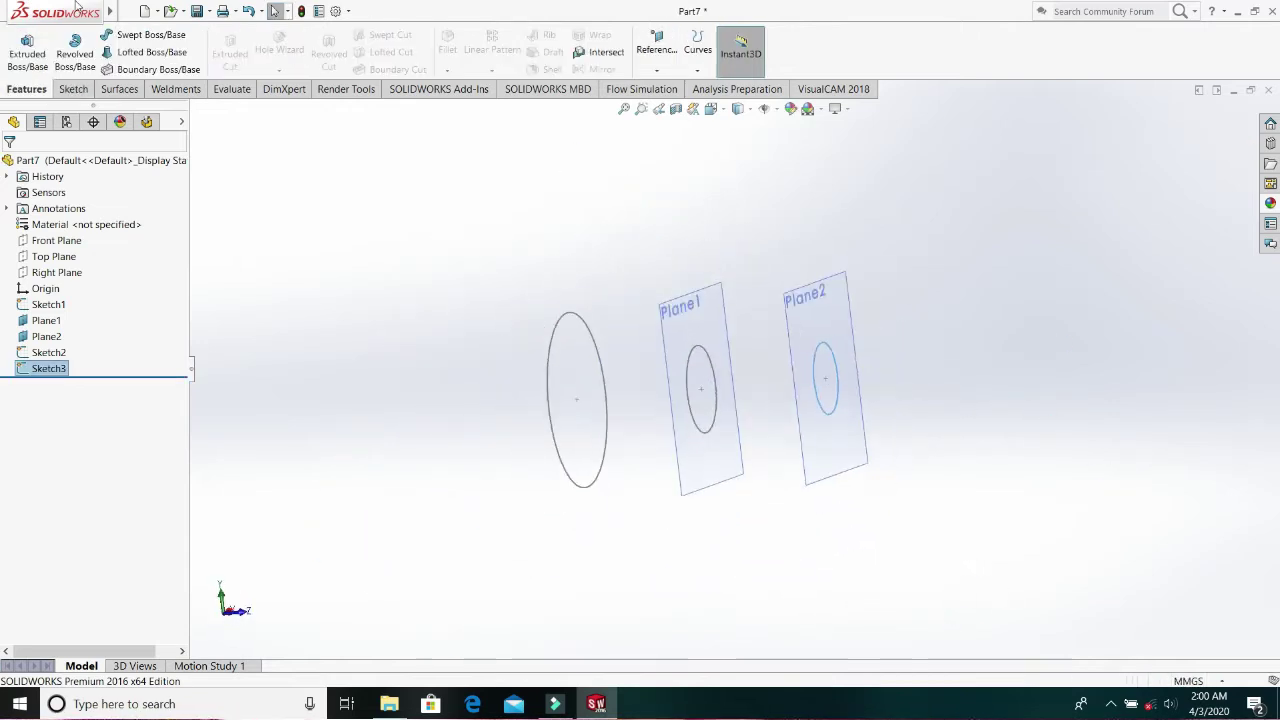
- Start a Lofted Boss/Base and pick Sketch1, Sketch2 and Sketch3 as profiles in order
left_click(139, 58)
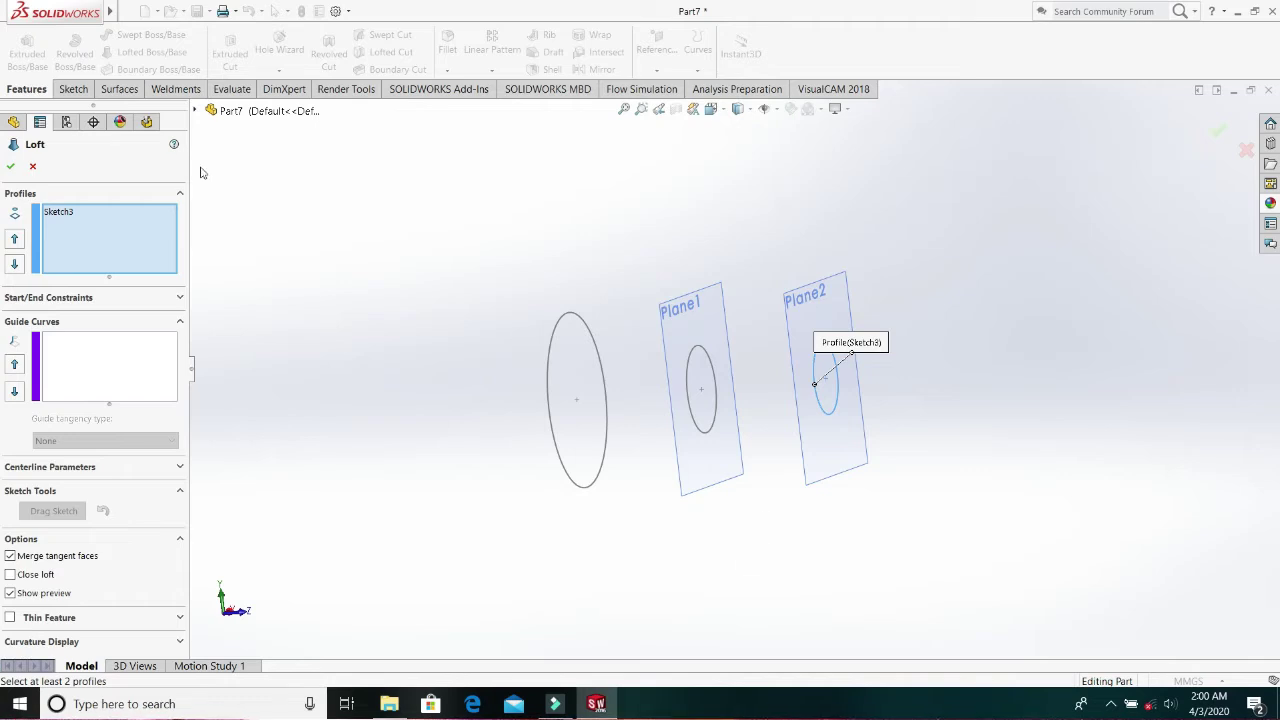
right_click(54, 265)
left_click(150, 254)
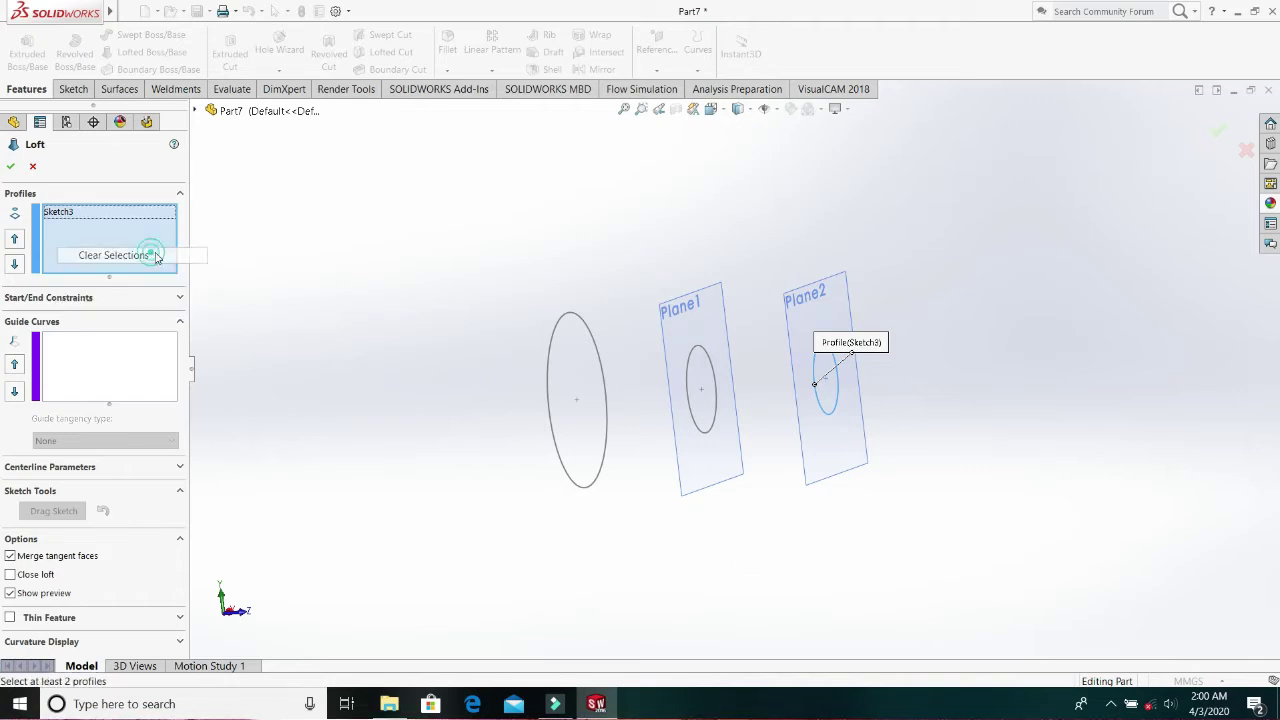
left_click(574, 317)
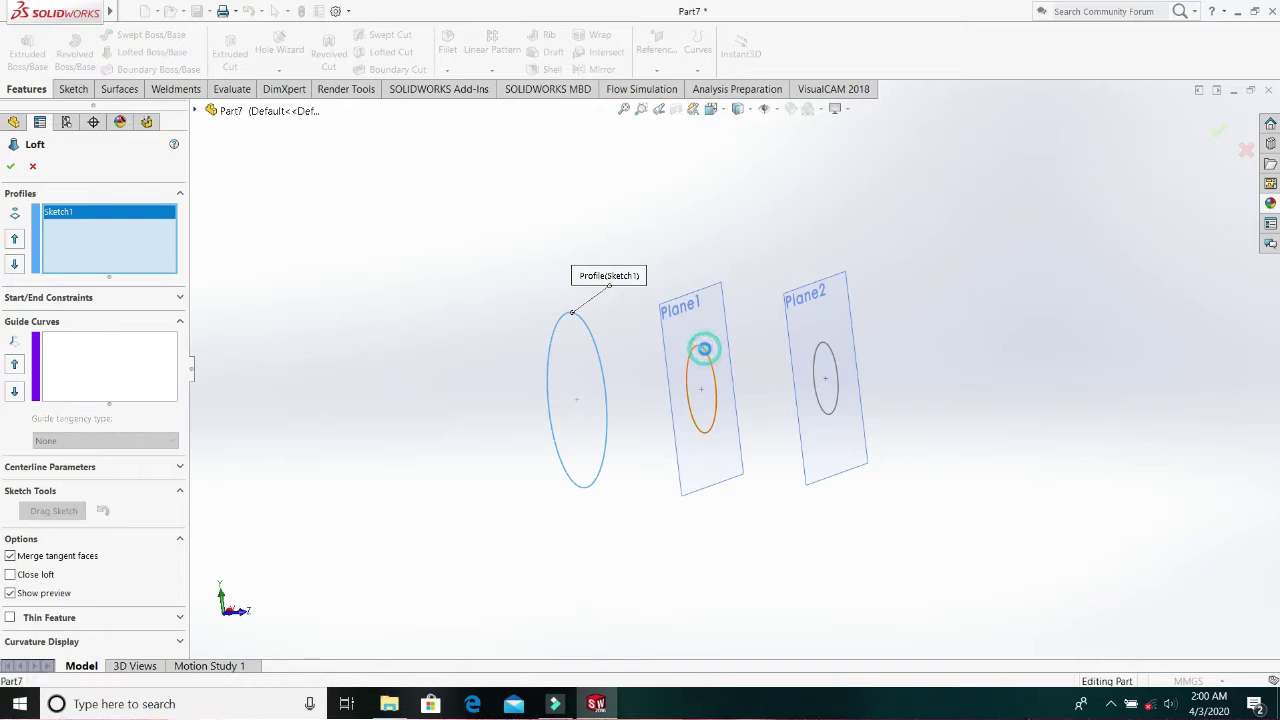
left_click(704, 352)
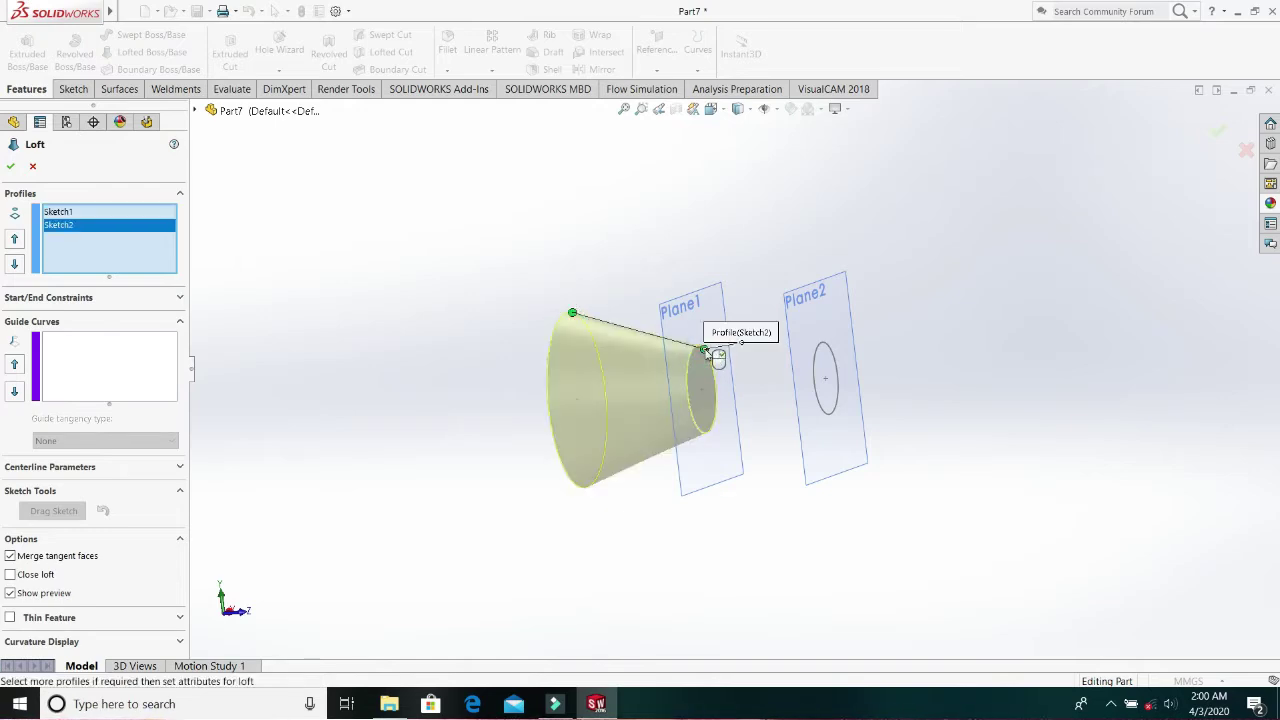
left_click(821, 352)
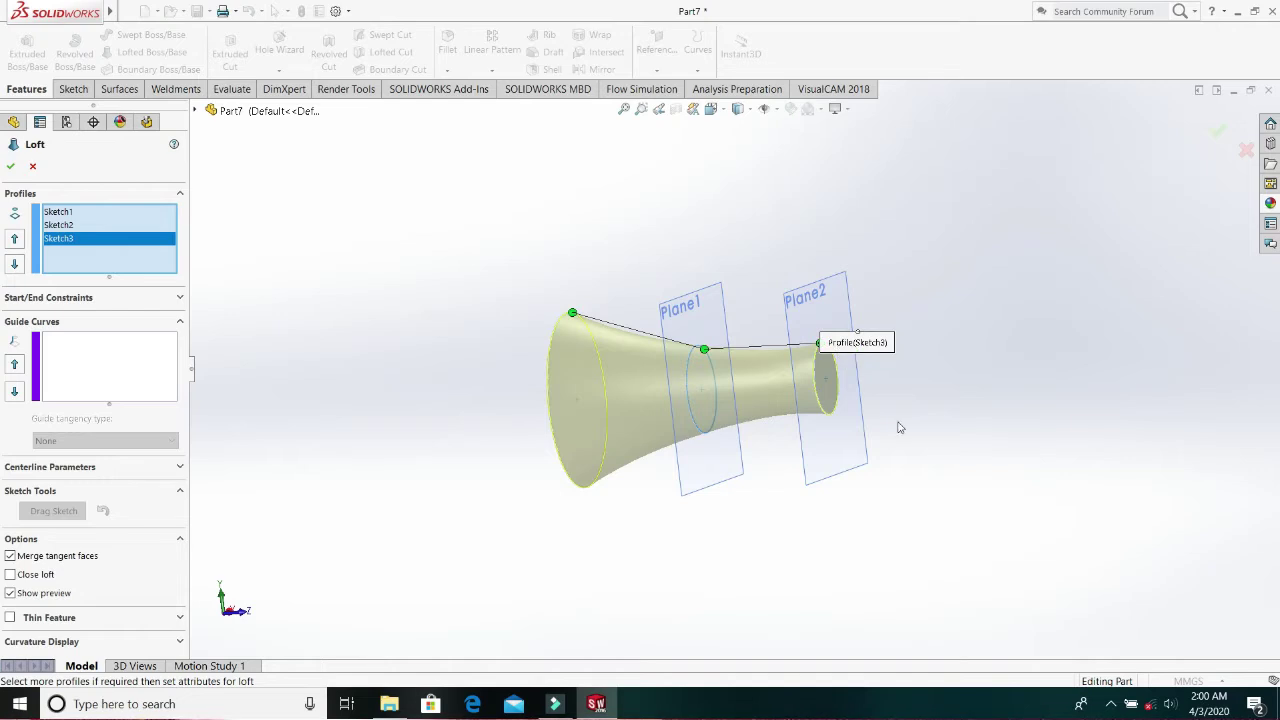
middle_click_drag(756, 452, 794, 543)
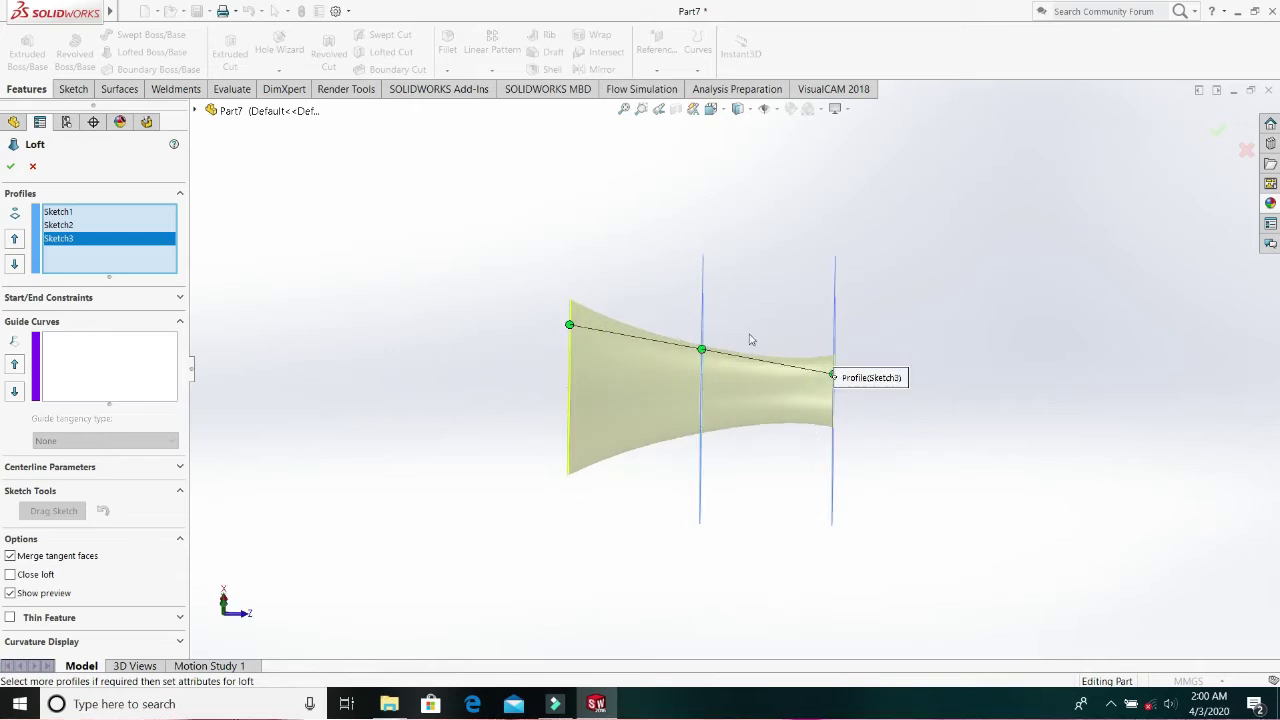
- Drag the loft connector points on the middle circle and wide rim into alignment
middle_click_drag(750, 468, 742, 358)
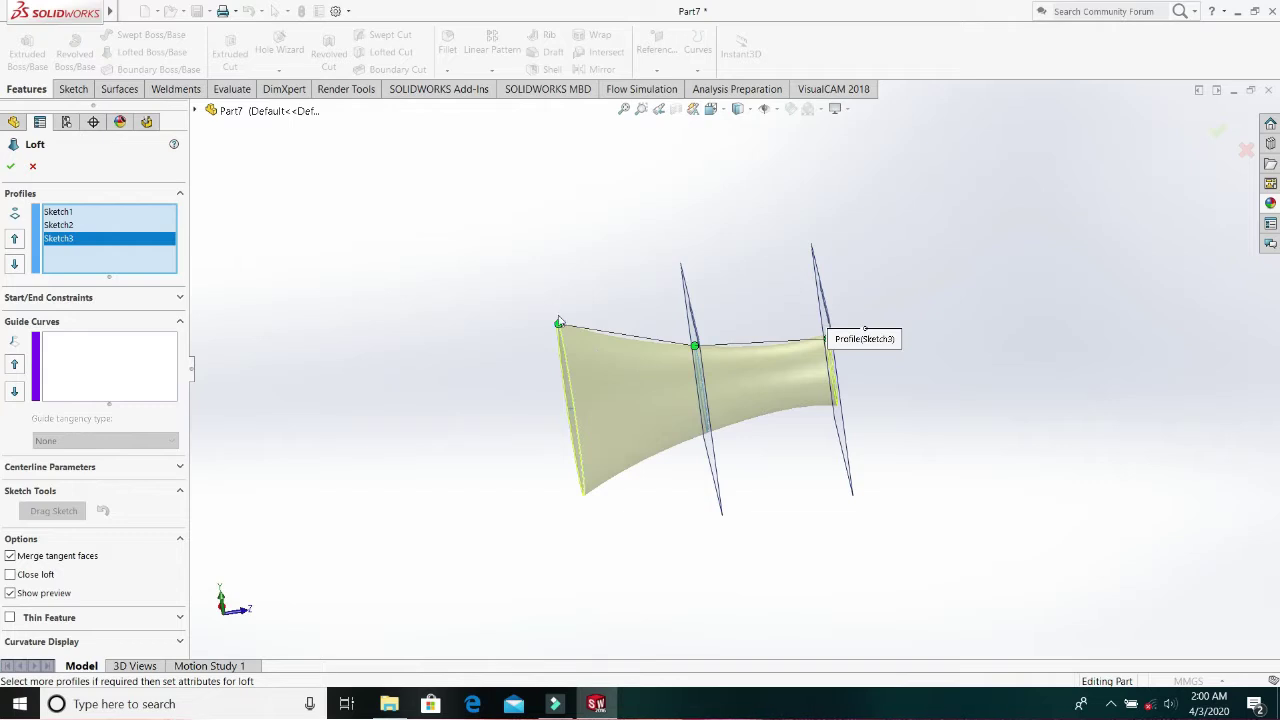
left_click(561, 327)
middle_click_drag(757, 517, 854, 330)
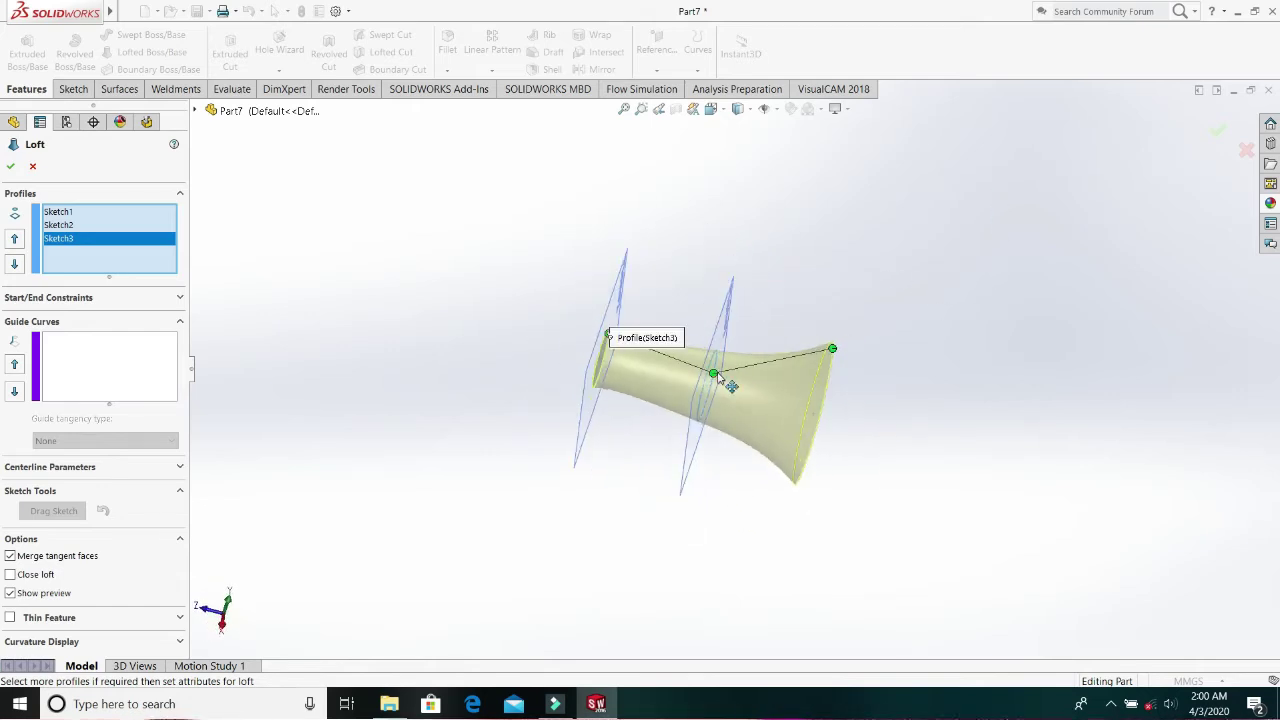
left_click_drag(711, 374, 716, 352)
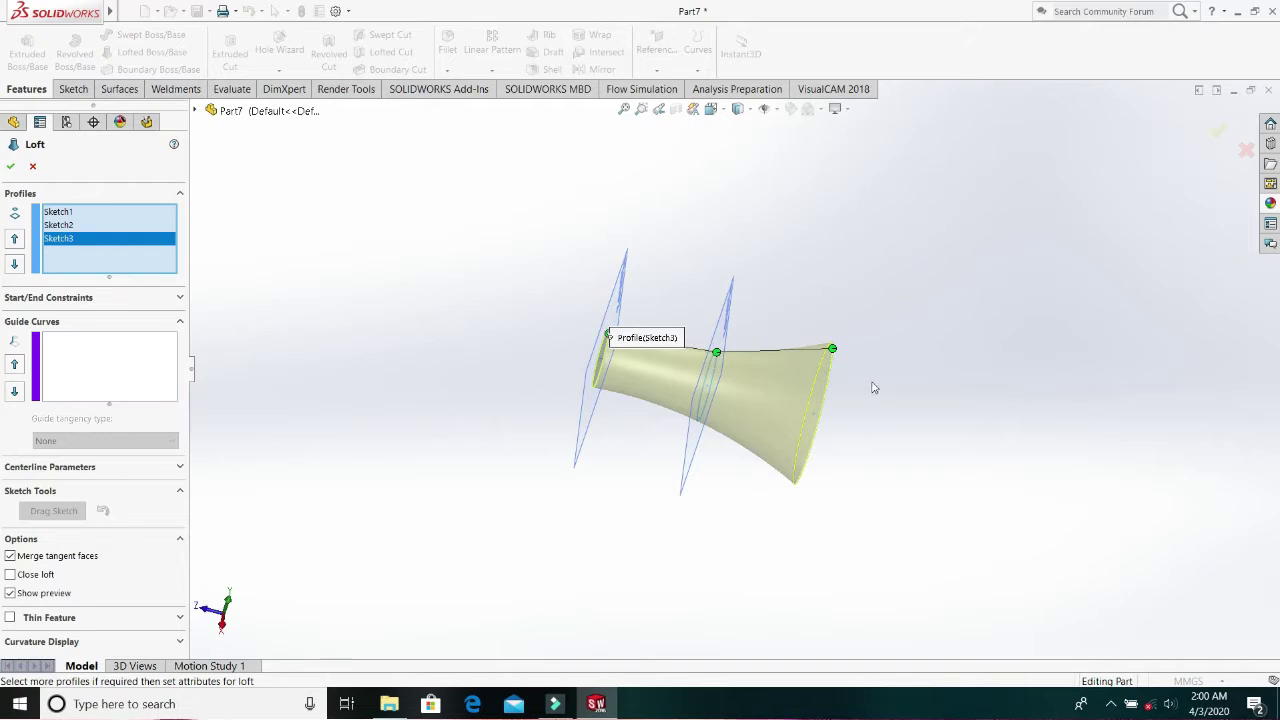
scroll(714, 340, "down", 3)
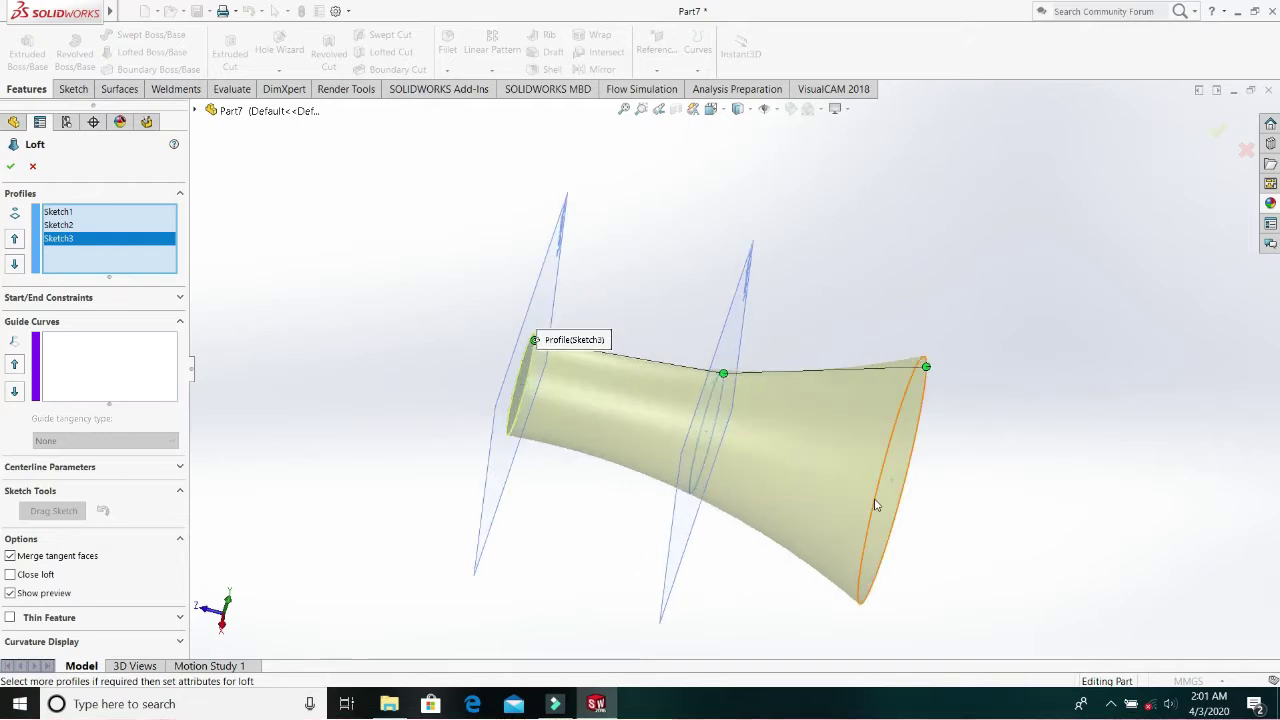
middle_click_drag(714, 337, 890, 300)
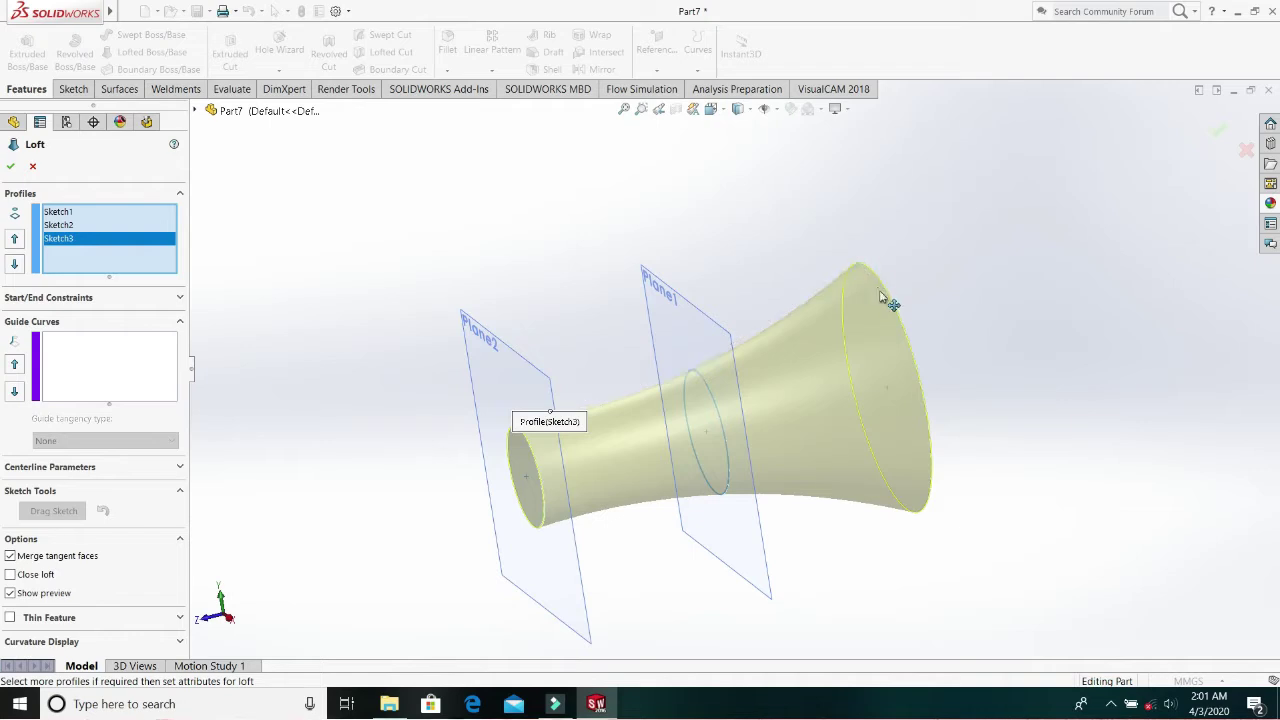
middle_click_drag(924, 398, 832, 487)
left_click(863, 271)
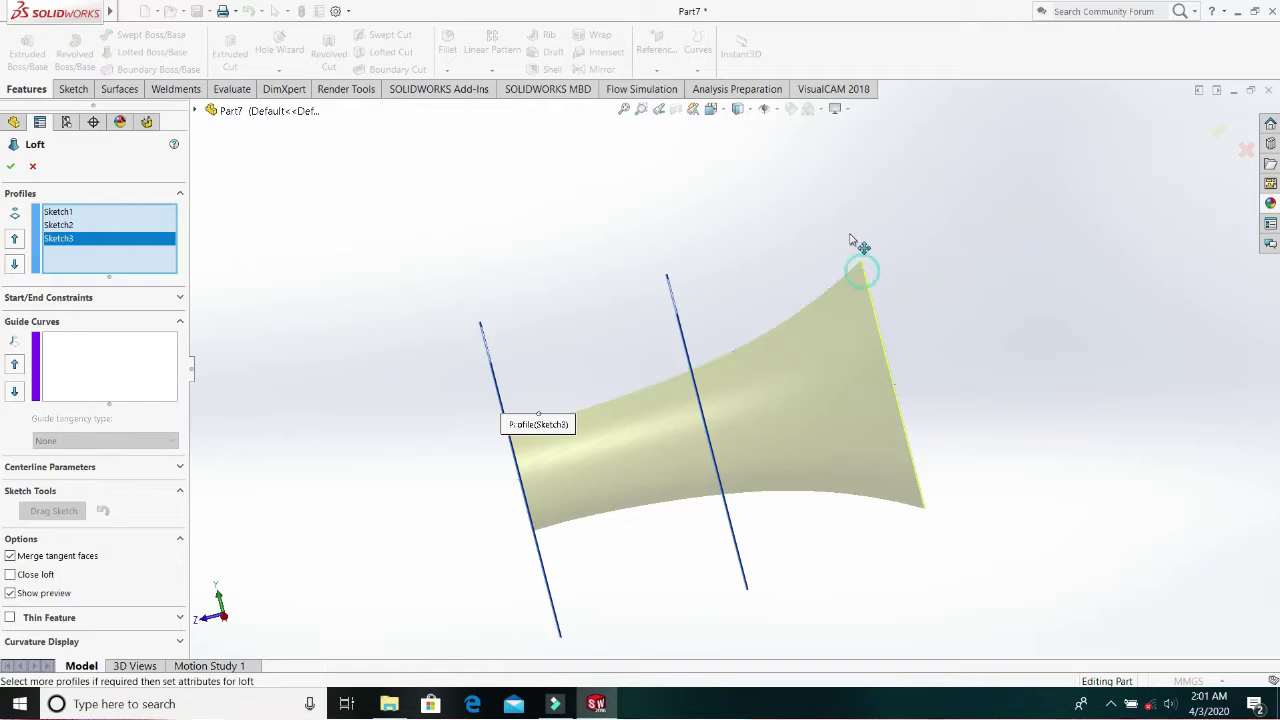
left_click(860, 260)
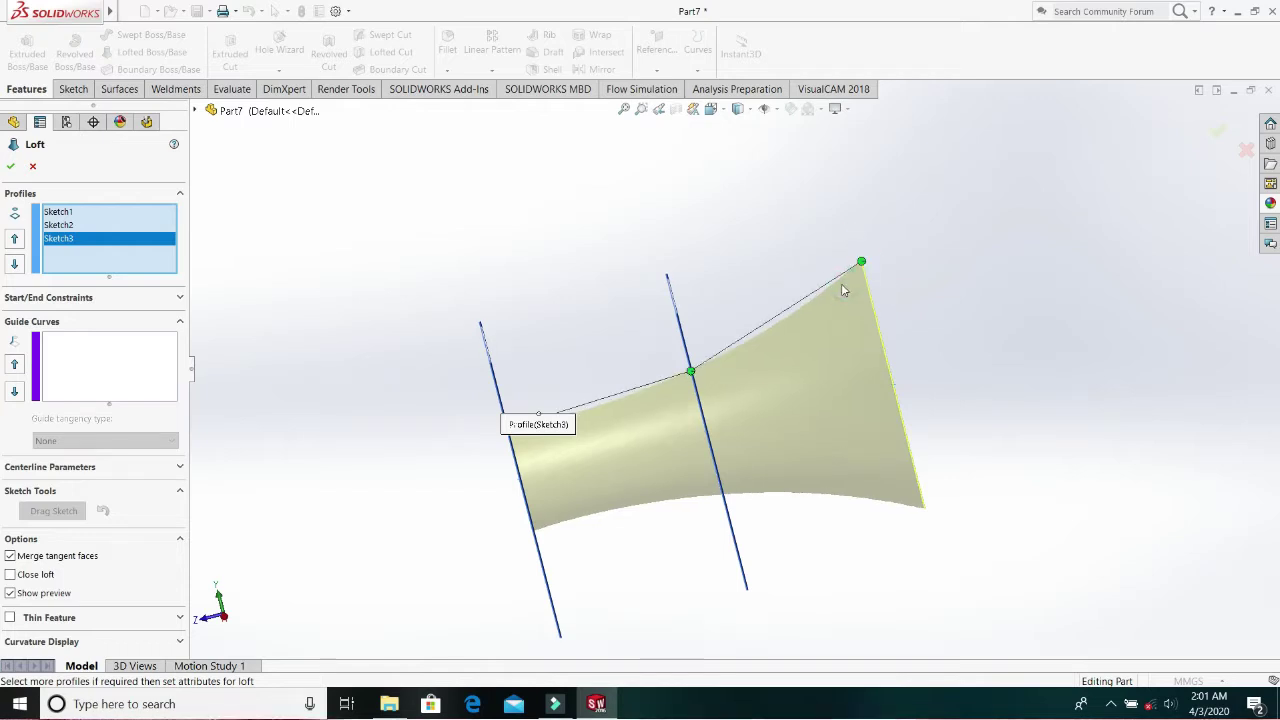
middle_click_drag(841, 283, 873, 278)
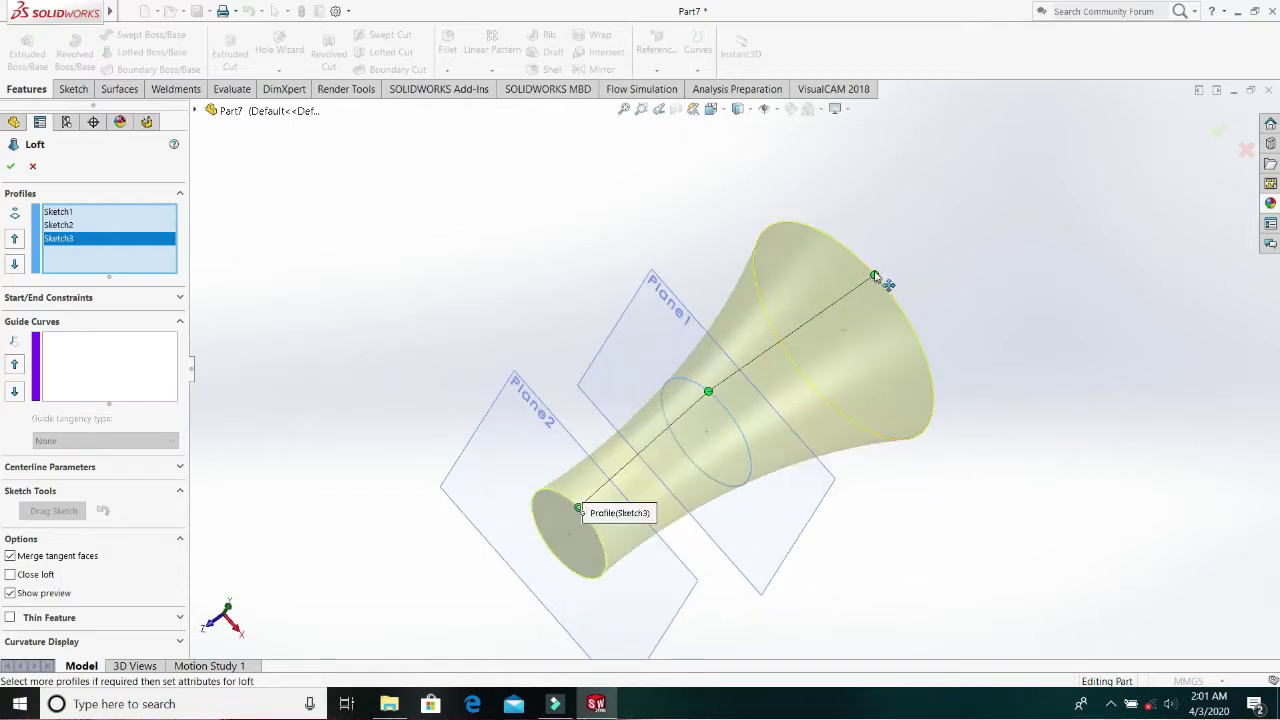
left_click_drag(875, 276, 918, 338)
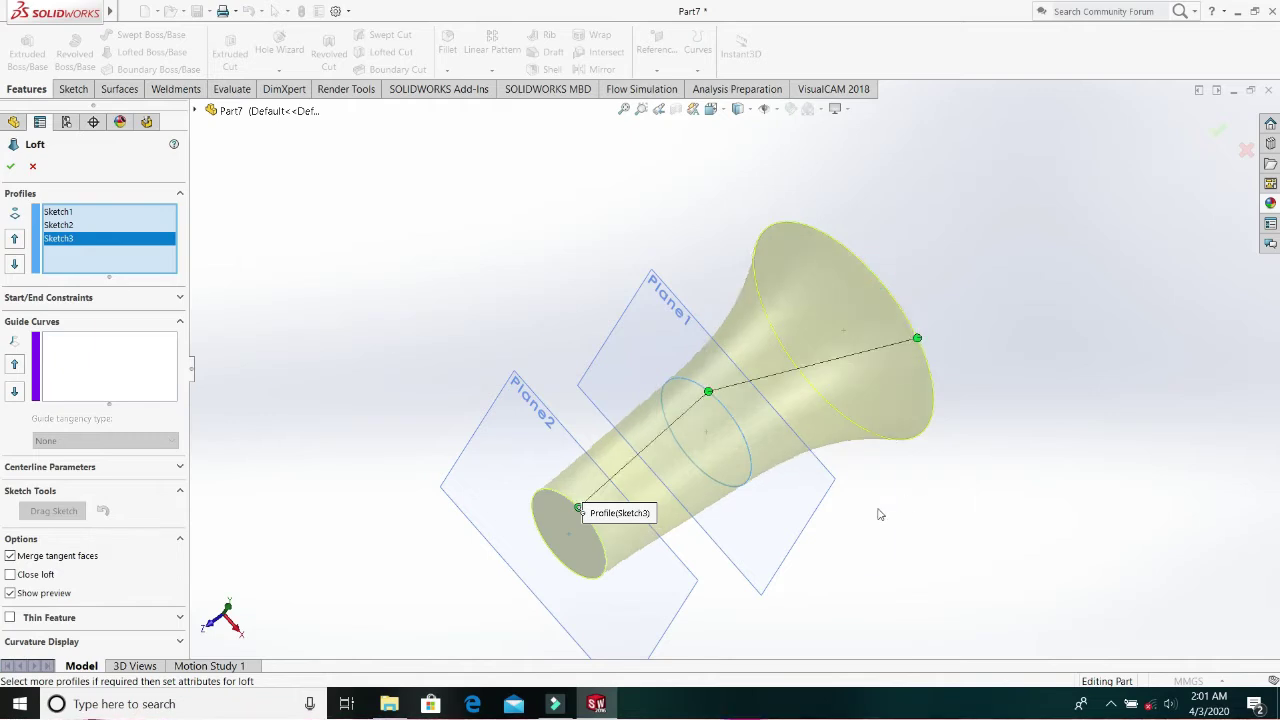
middle_click_drag(879, 514, 690, 195)
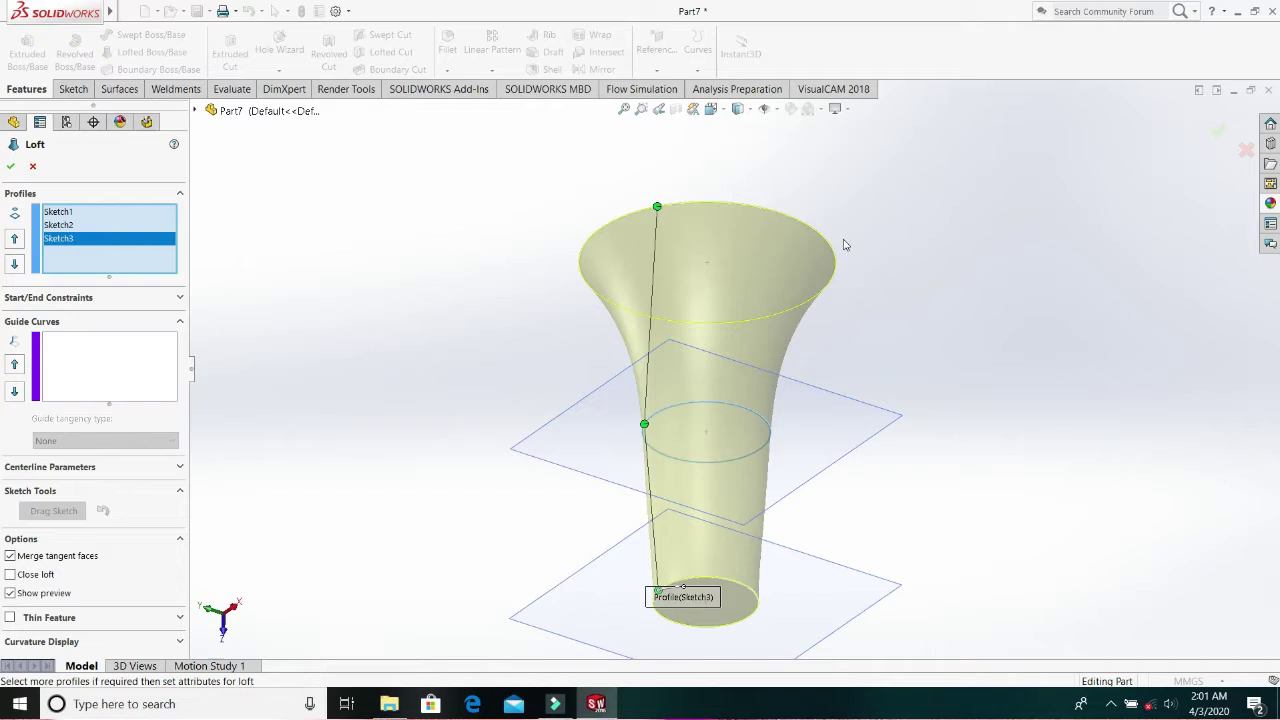
- Straighten the top connector point and nudge the Sketch2 point so the horn doesn't twist
left_click(658, 208)
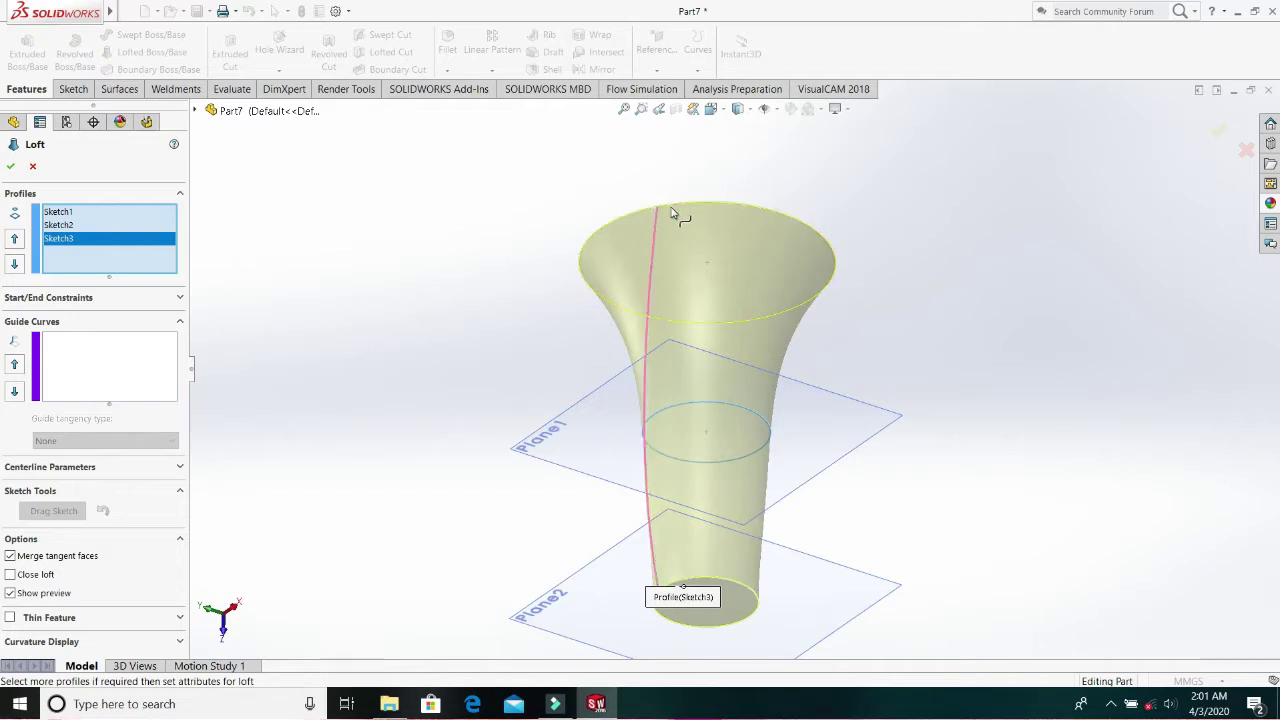
left_click(660, 207)
left_click_drag(660, 207, 698, 210)
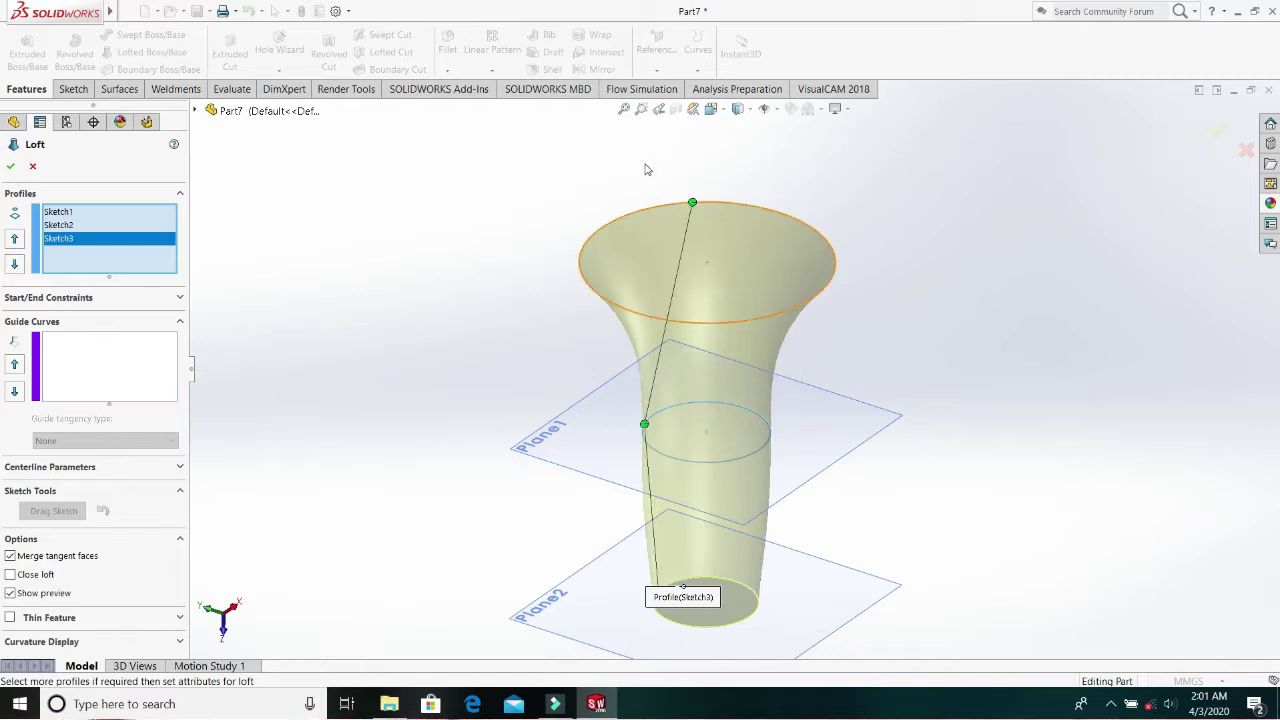
left_click_drag(696, 208, 676, 205)
middle_click_drag(795, 384, 1000, 163)
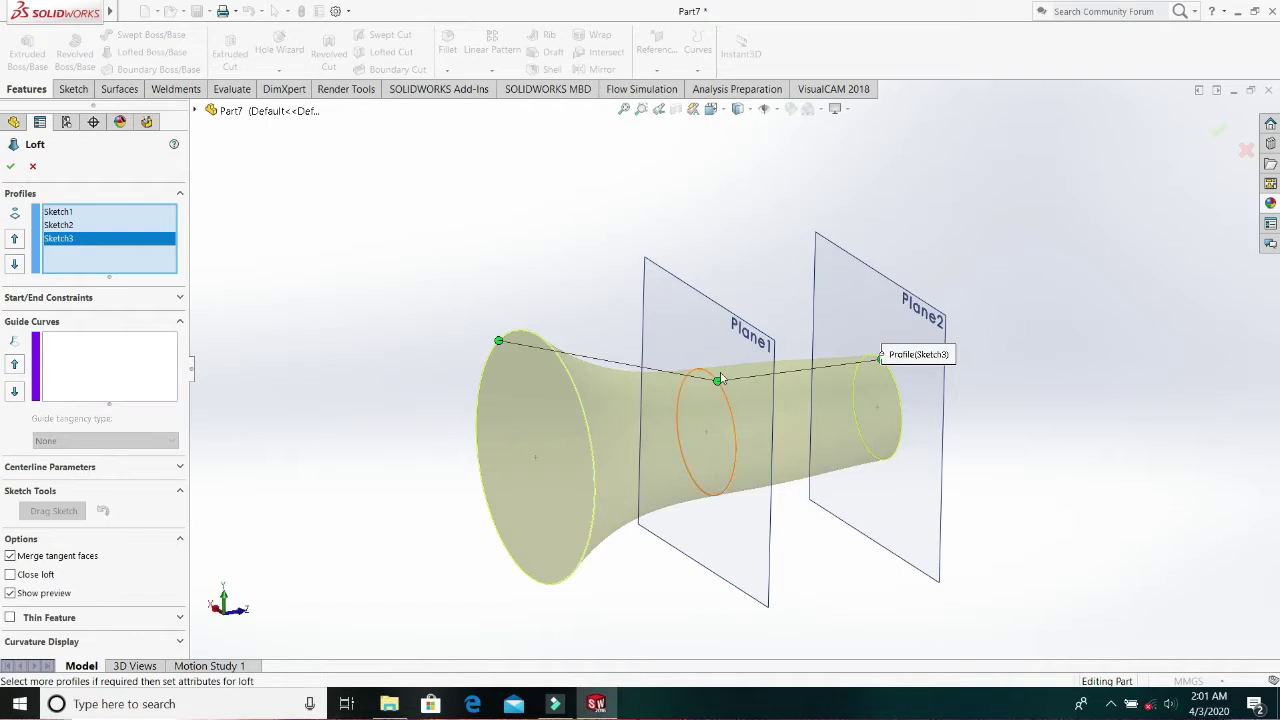
left_click_drag(720, 387, 719, 383)
middle_click_drag(838, 420, 934, 334)
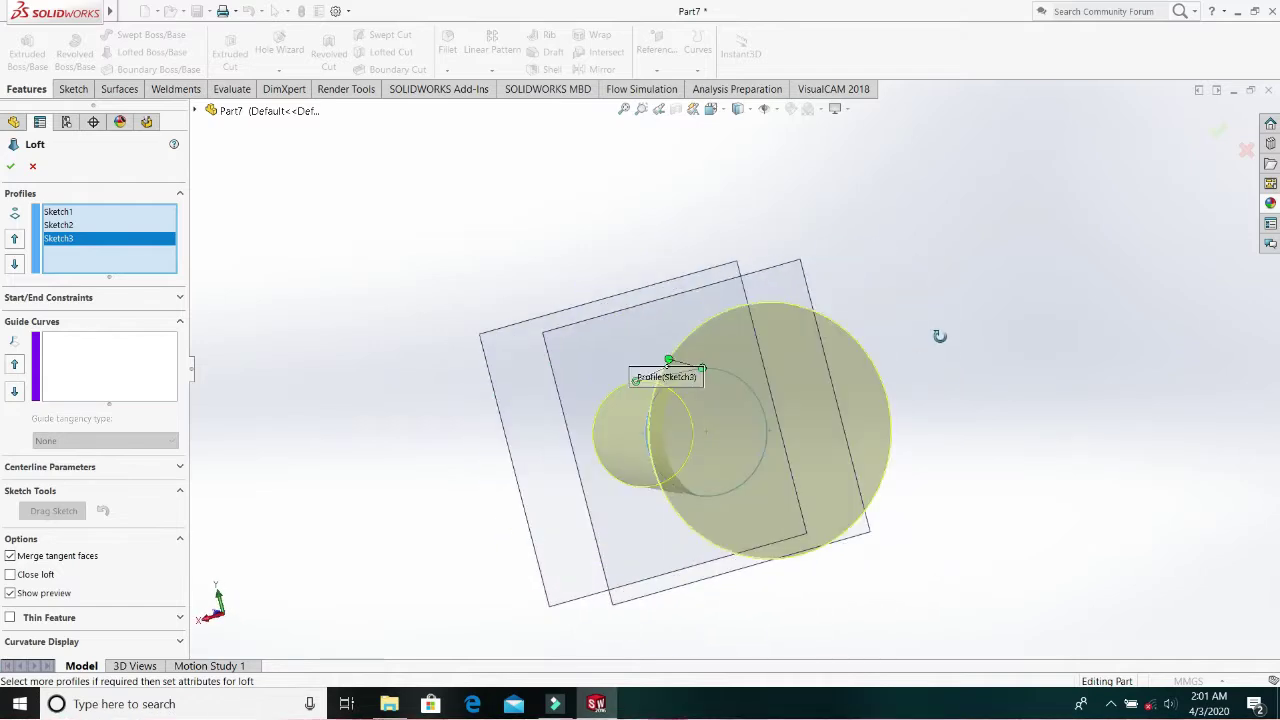
- Confirm the loft as Loft1, then hide Plane2 and Plane1
left_click(10, 167)
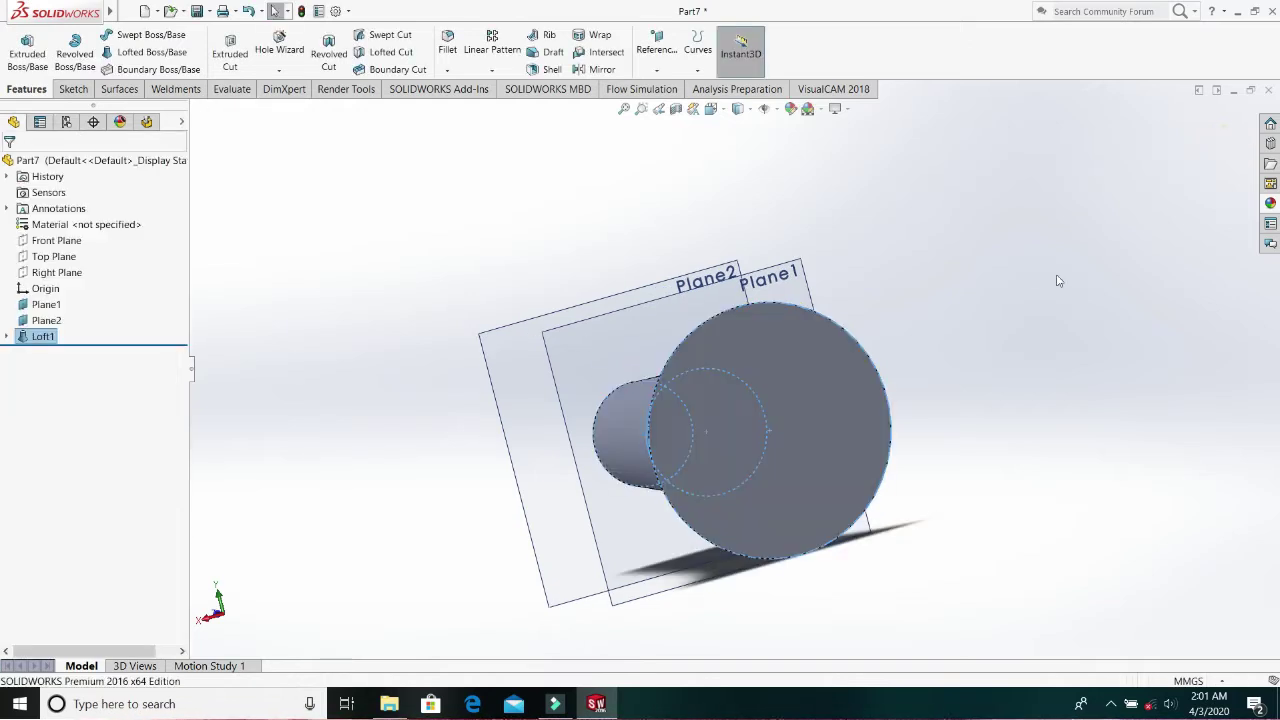
mouse_move(1023, 377)
middle_mouse_down()
mouse_move(960, 417)
mouse_move(749, 494)
mouse_move(834, 513)
mouse_move(720, 460)
mouse_move(881, 445)
mouse_move(1006, 354)
mouse_move(1034, 369)
middle_mouse_up()
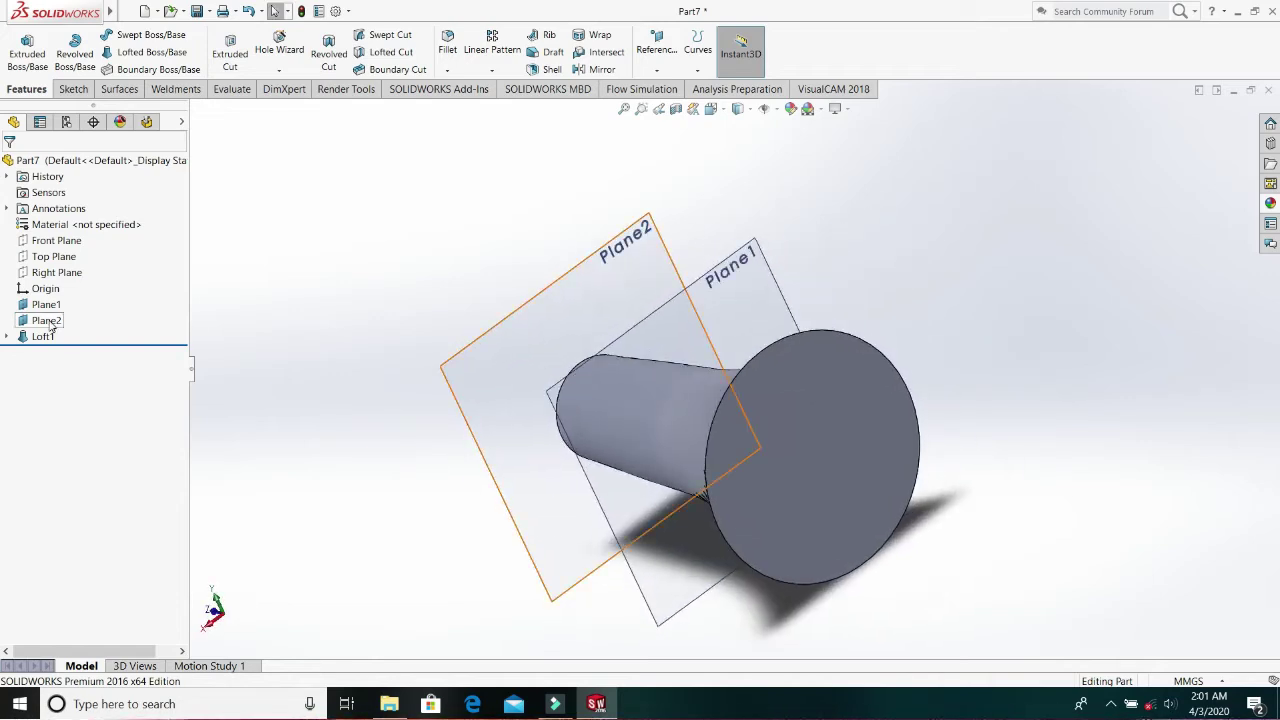
right_click(50, 322)
left_click(72, 297)
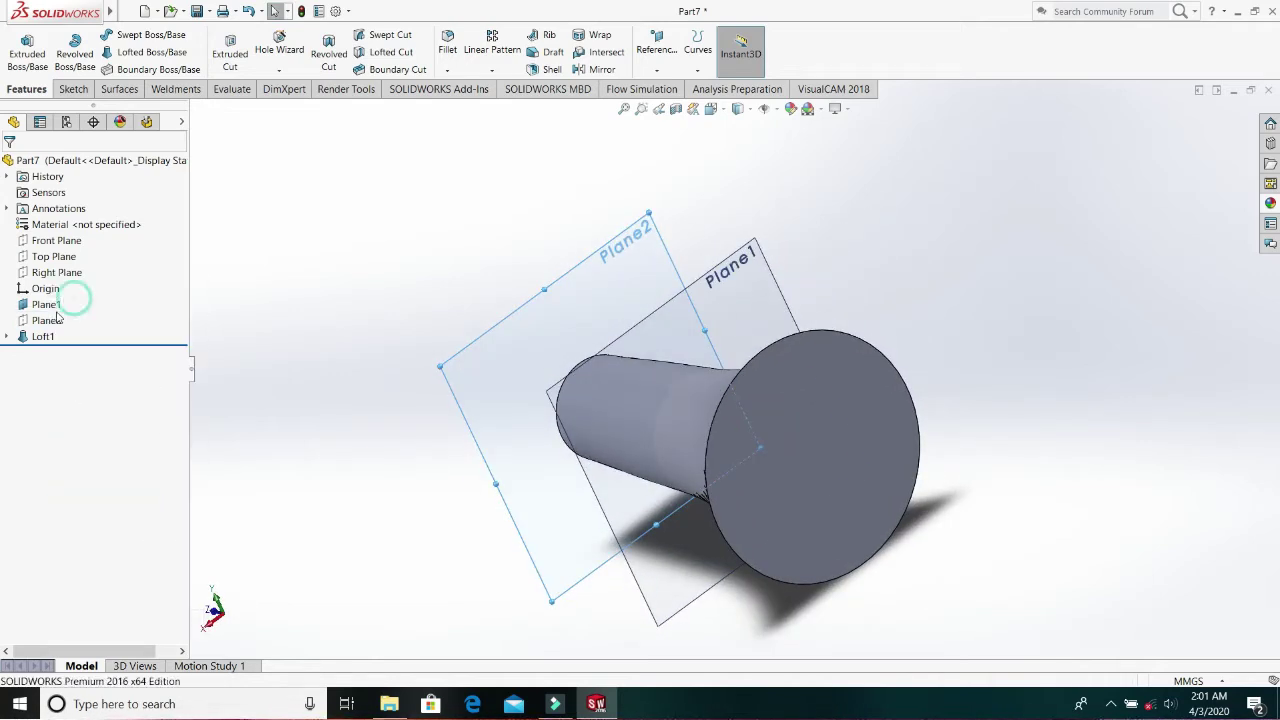
right_click(70, 305)
left_click(75, 289)
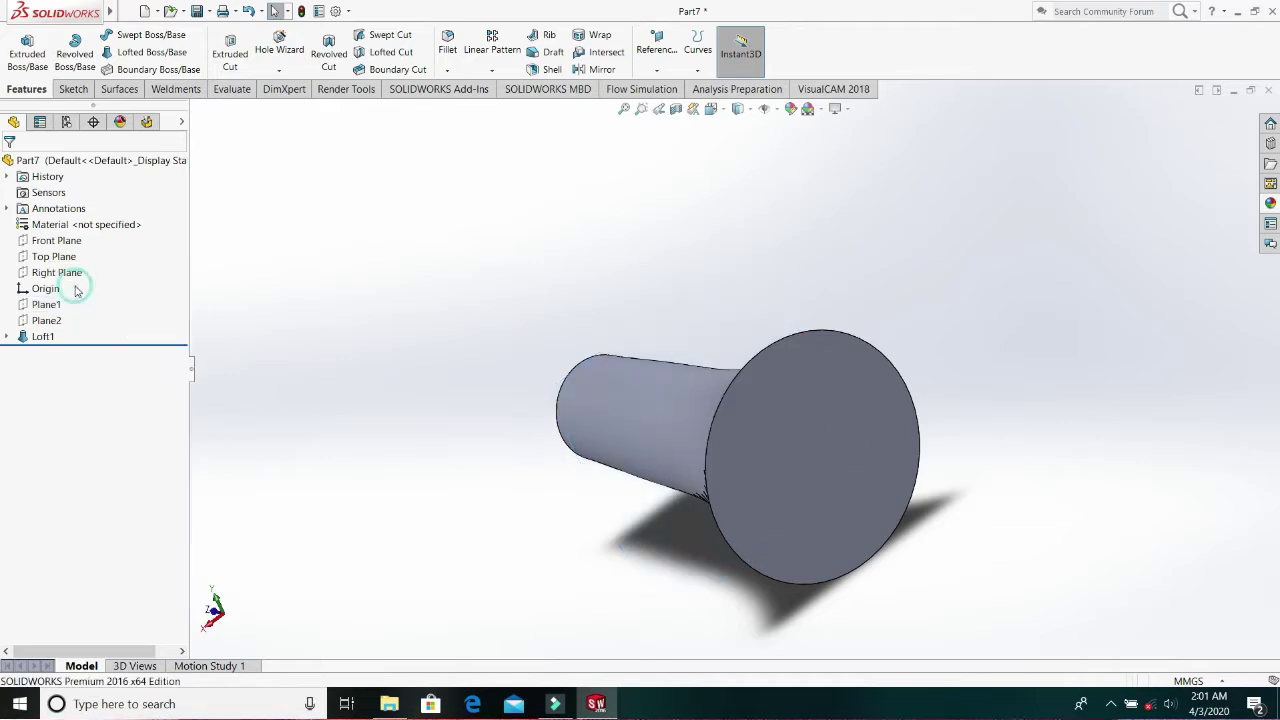
middle_click_drag(845, 481, 786, 500)
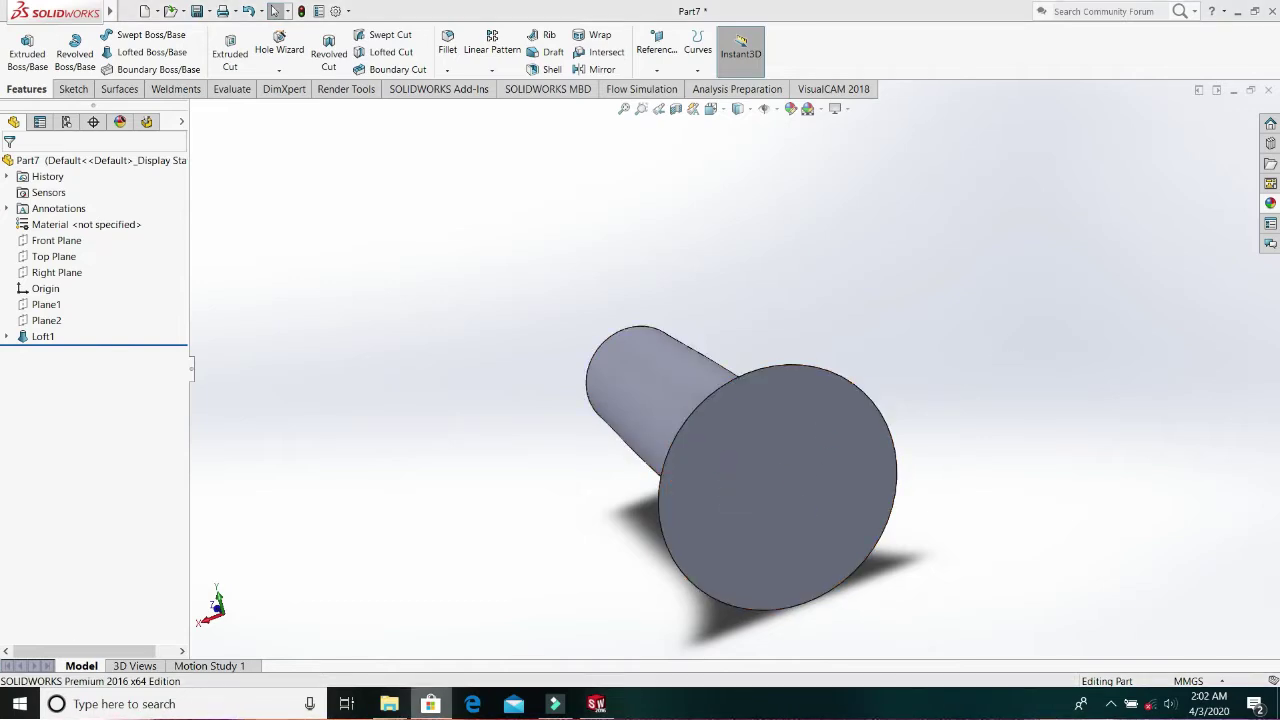
left_click(430, 704)
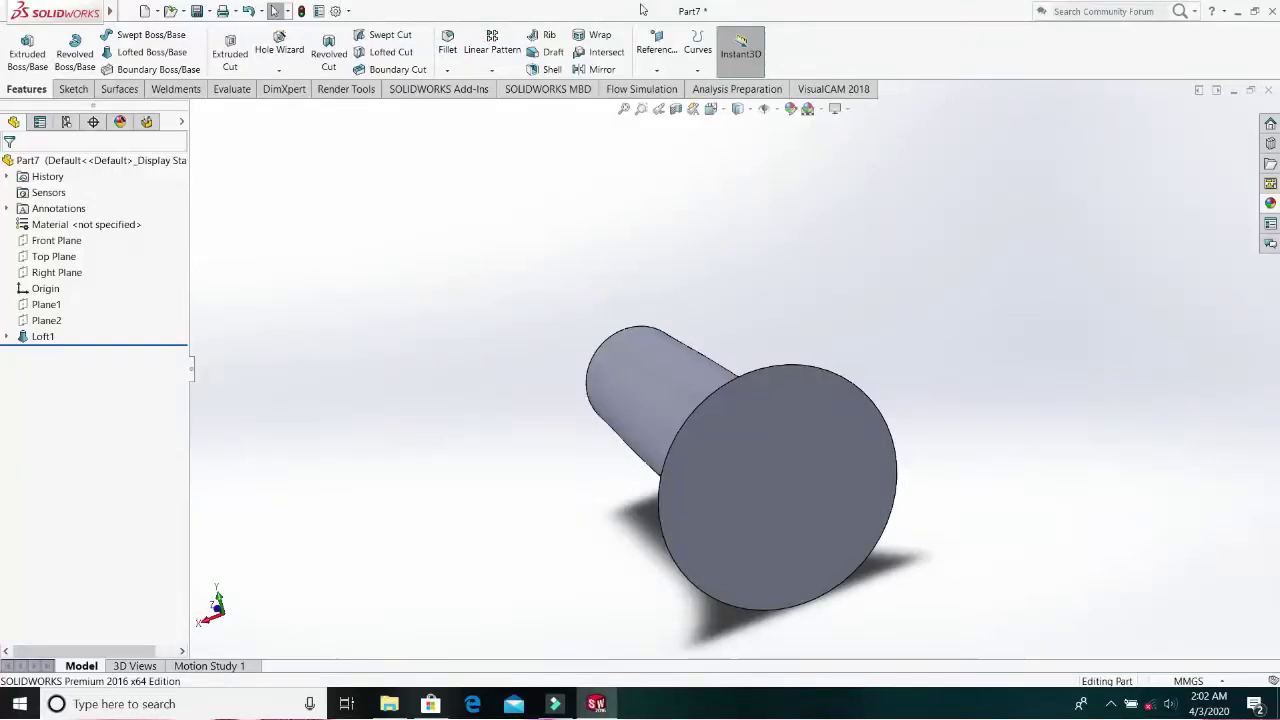
- Shell the horn at 4 mm thickness, removing both the wide and narrow end faces
left_click(553, 70)
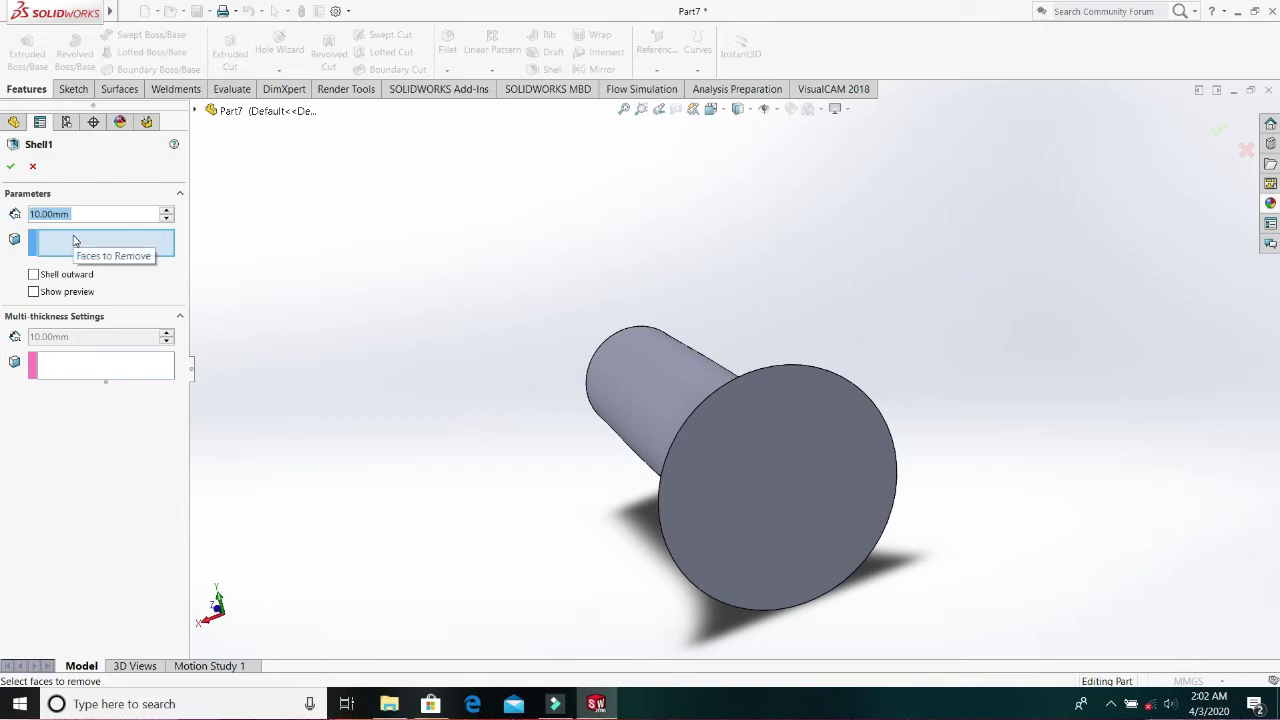
type("4")
left_click(14, 275)
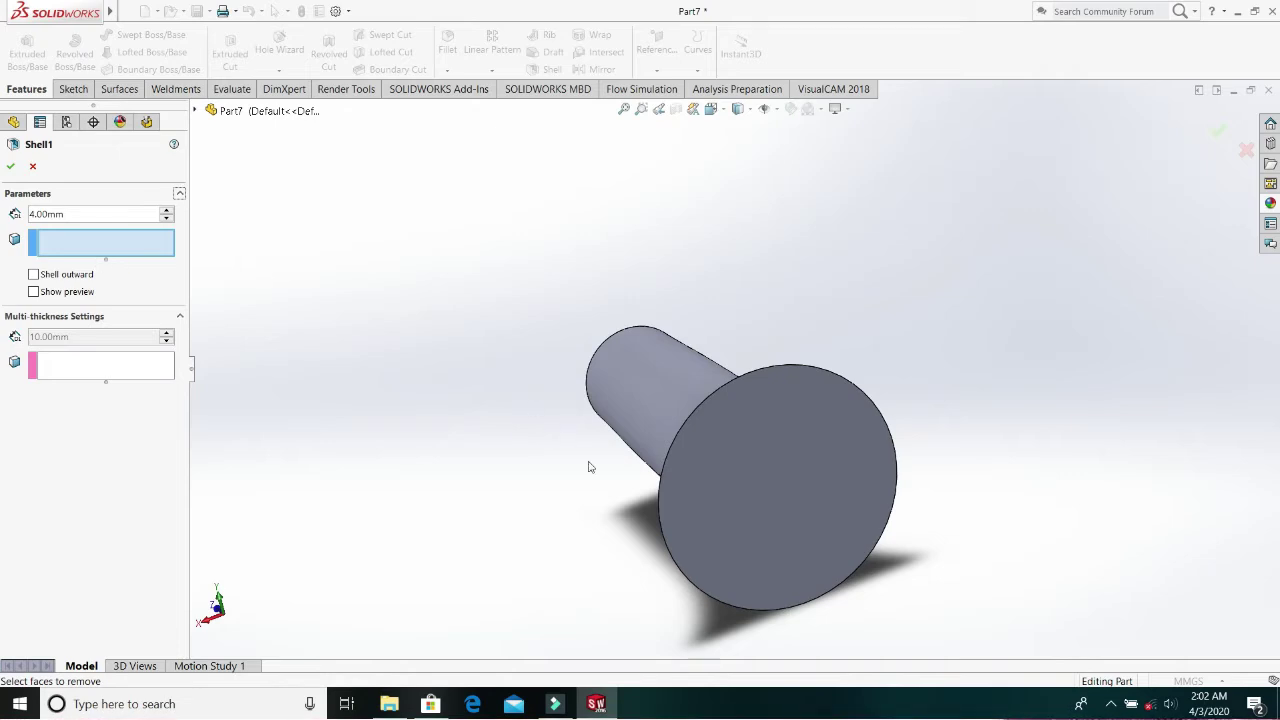
left_click(40, 292)
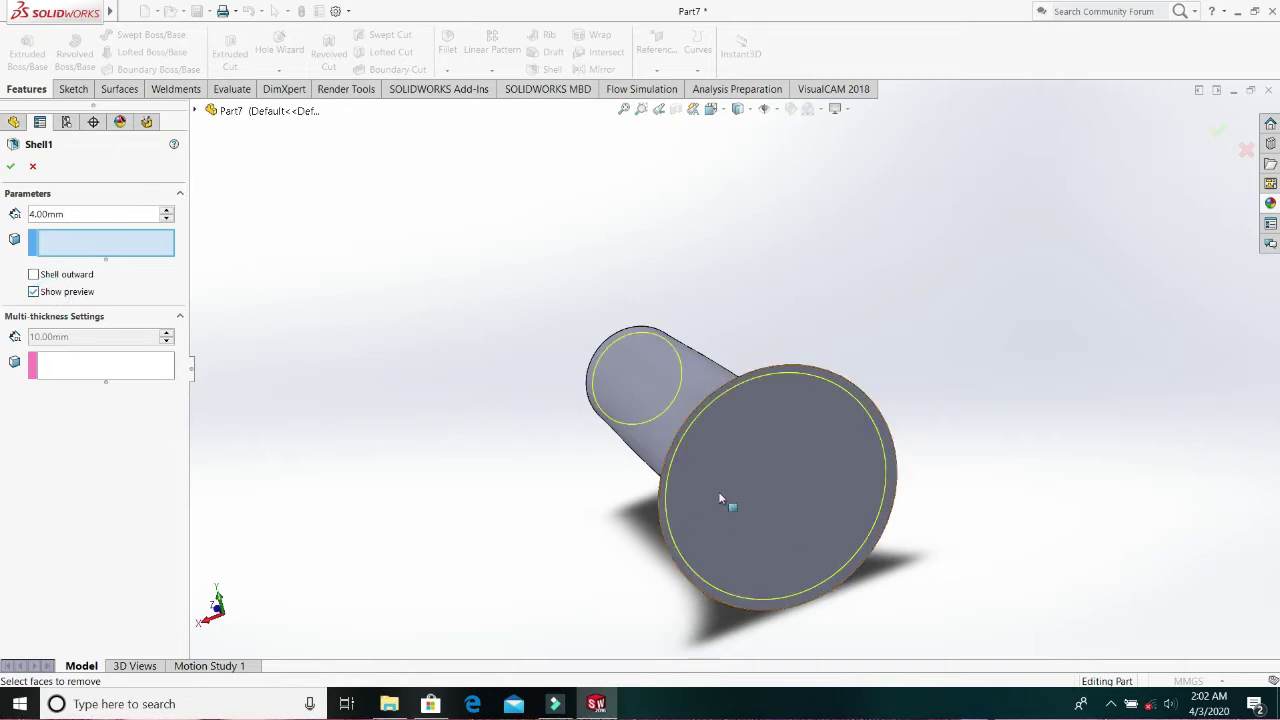
middle_click_drag(726, 503, 706, 430)
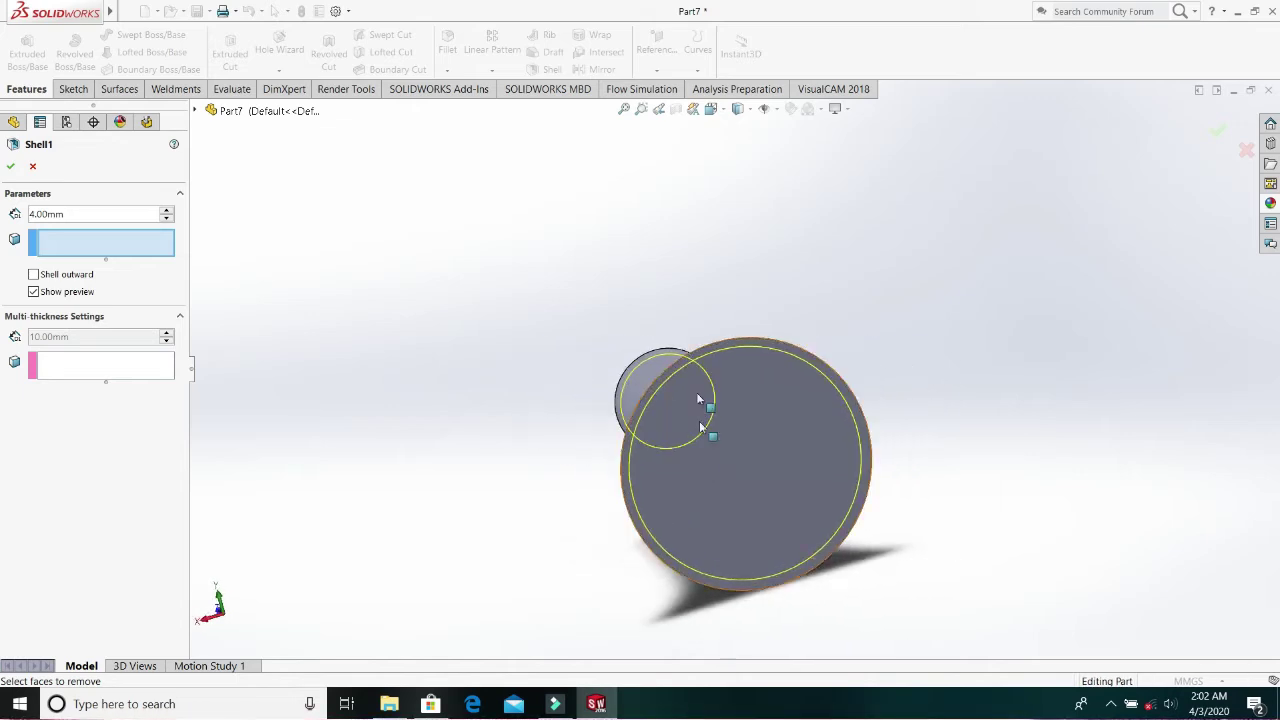
middle_click_drag(423, 397, 471, 421)
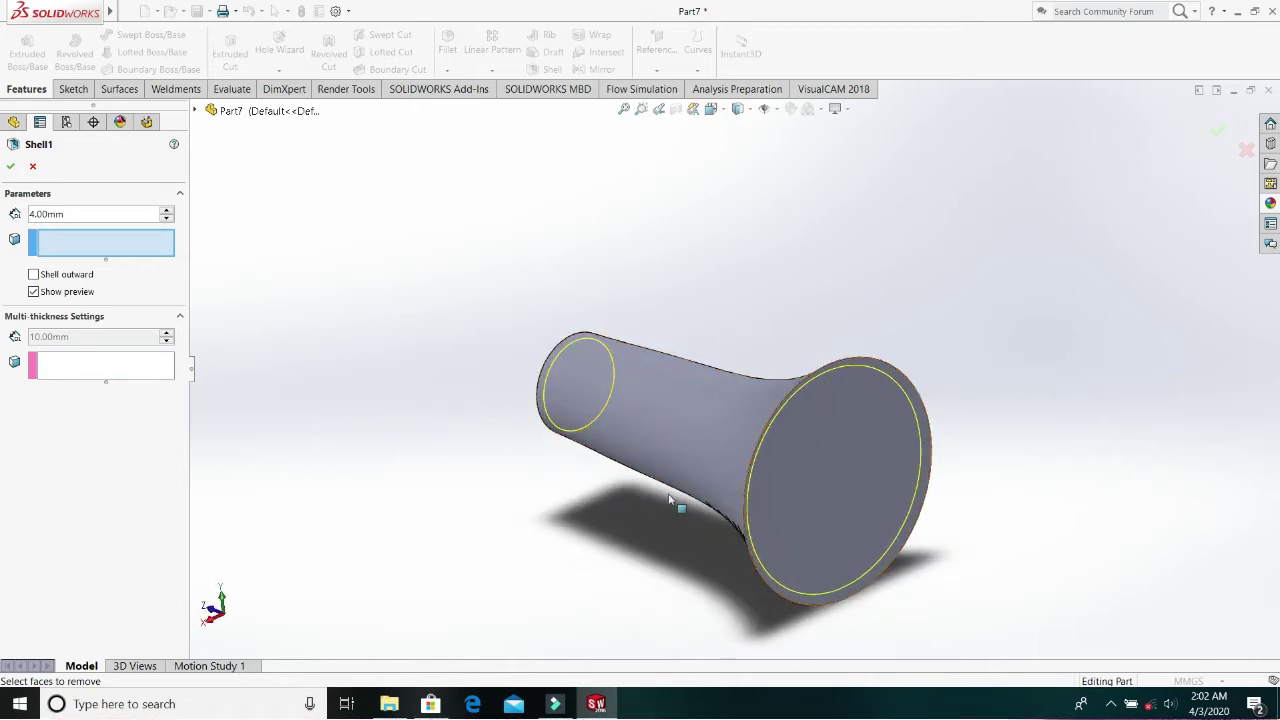
left_click(810, 458)
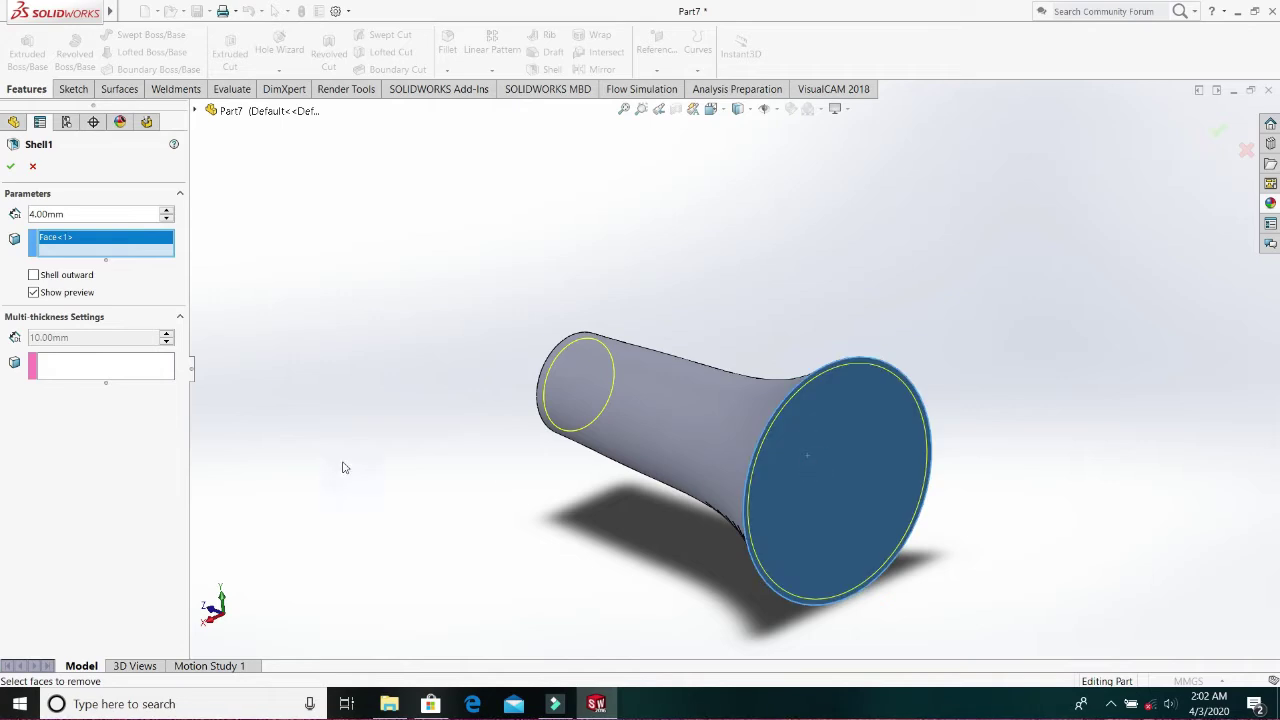
middle_click_drag(341, 456, 771, 449)
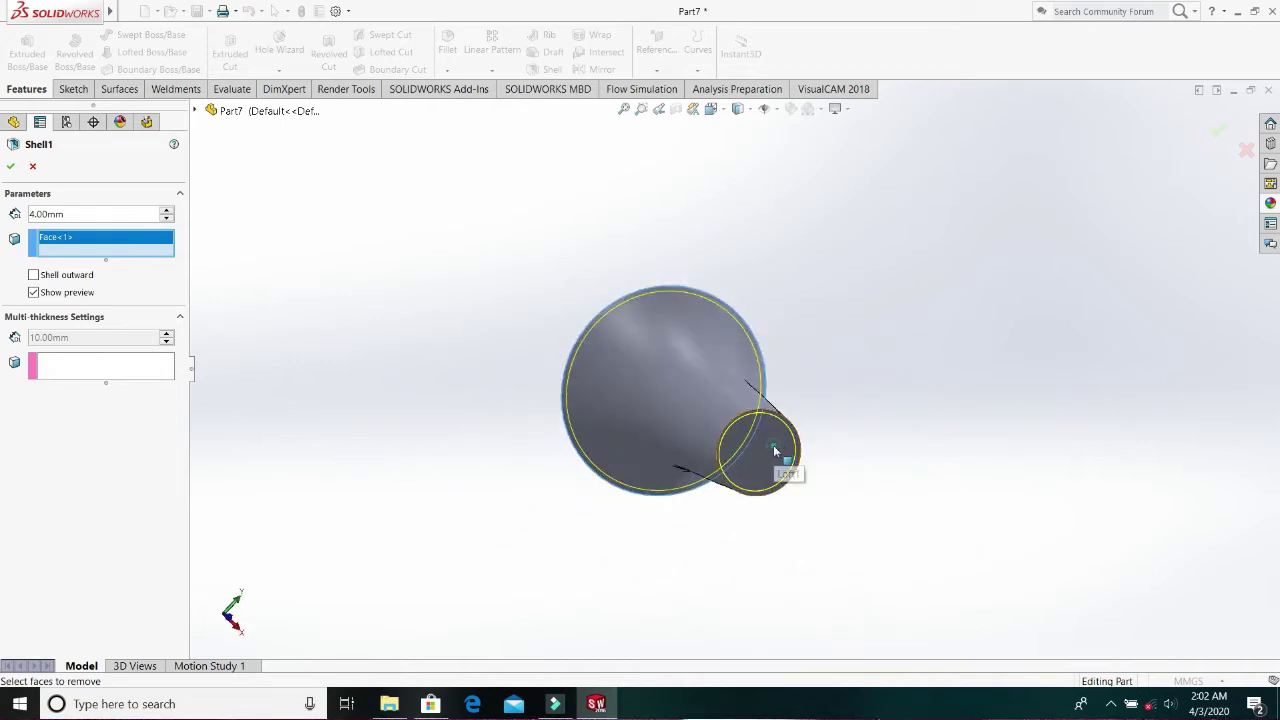
left_click(773, 446)
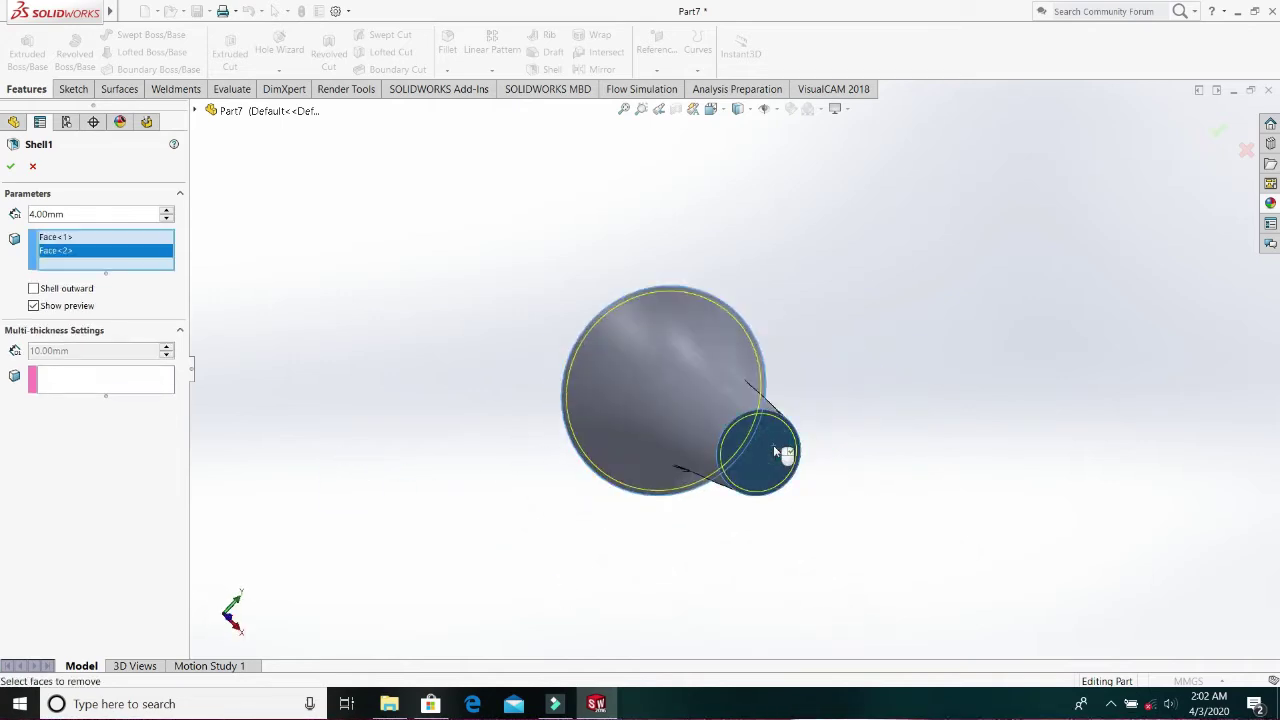
left_click(12, 168)
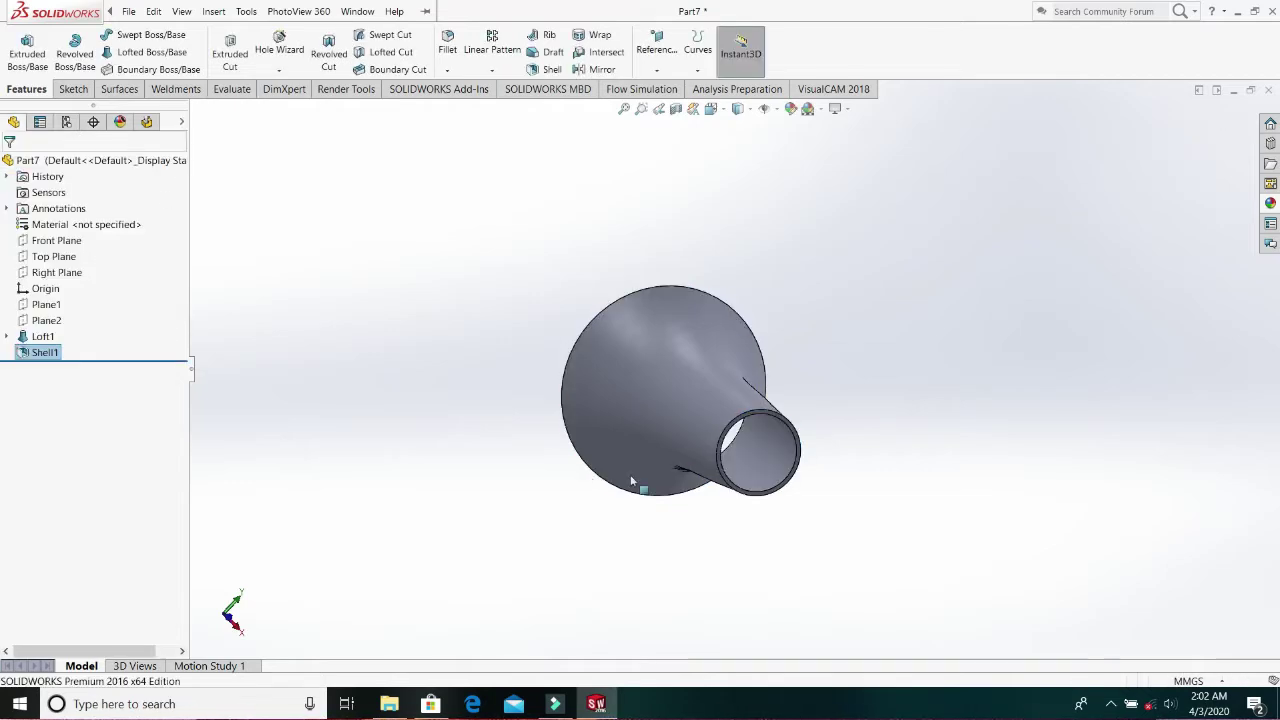
middle_click_drag(466, 407, 384, 344)
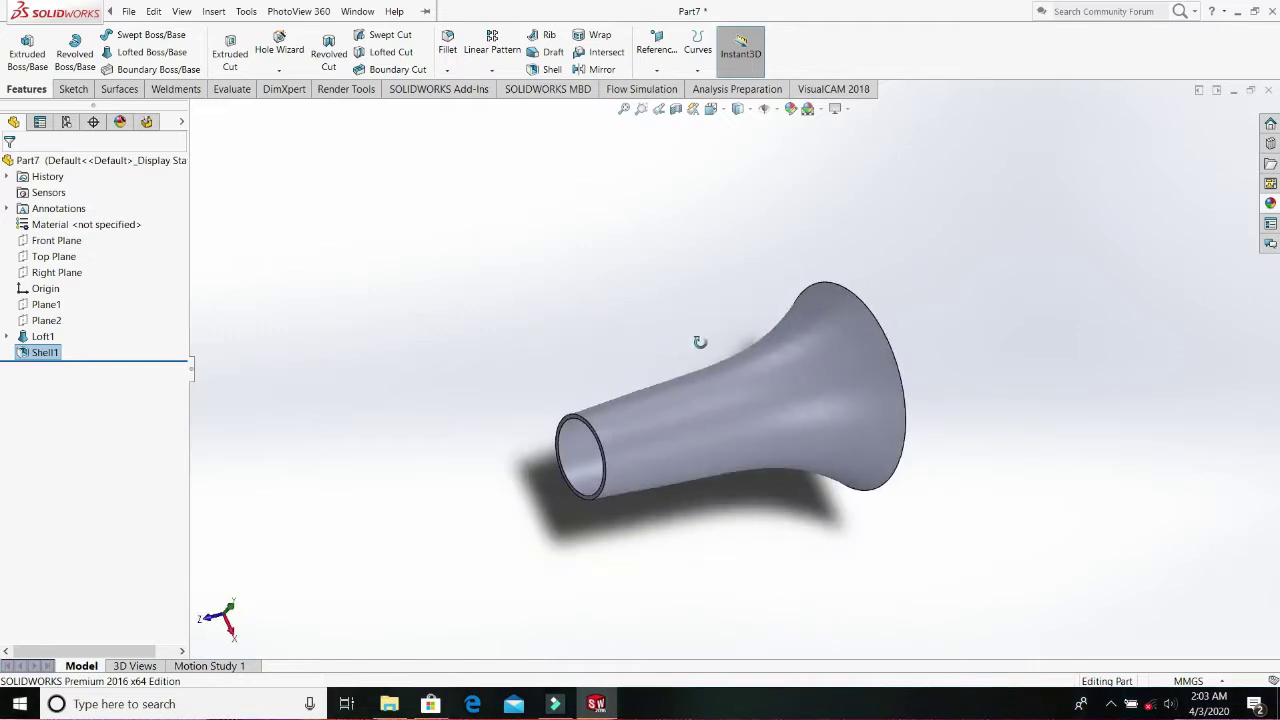
middle_click_drag(487, 378, 878, 442)
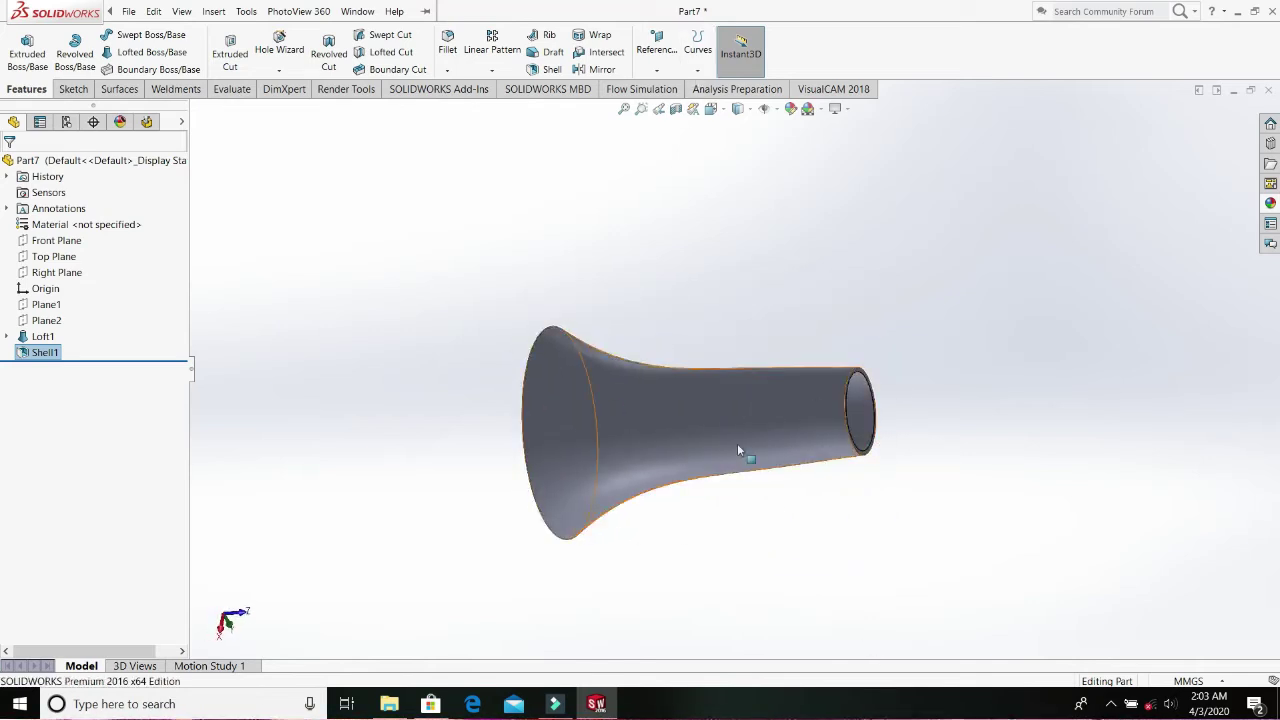
scroll(737, 443, "up", 2)
middle_click_drag(829, 449, 900, 450)
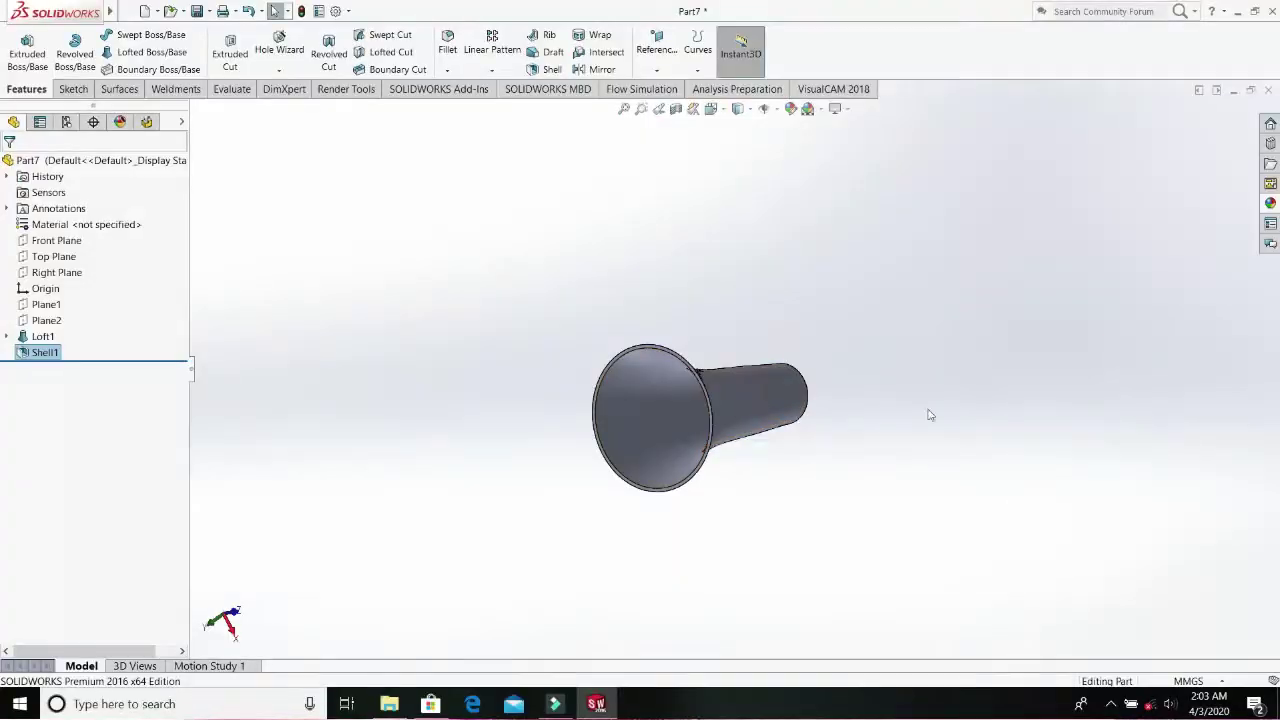
middle_click_drag(695, 349, 920, 326)
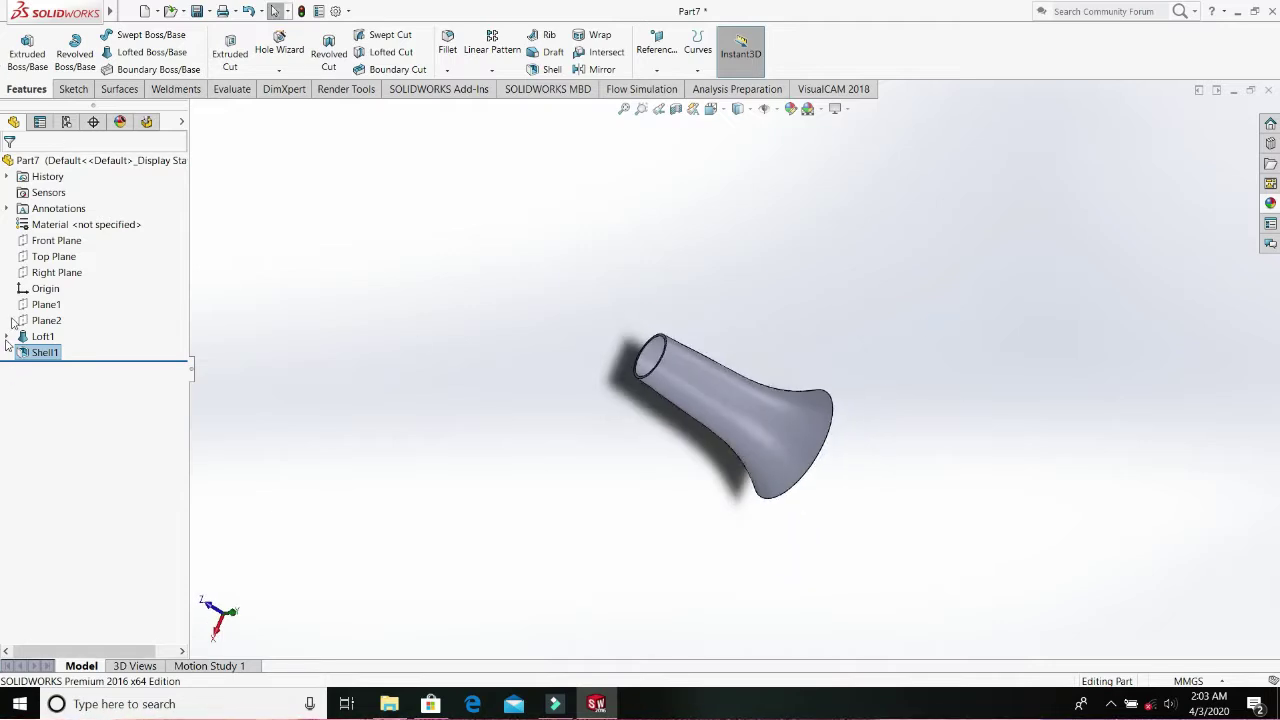
- Open a new sketch on the Top Plane and view it face-on
left_click(52, 258)
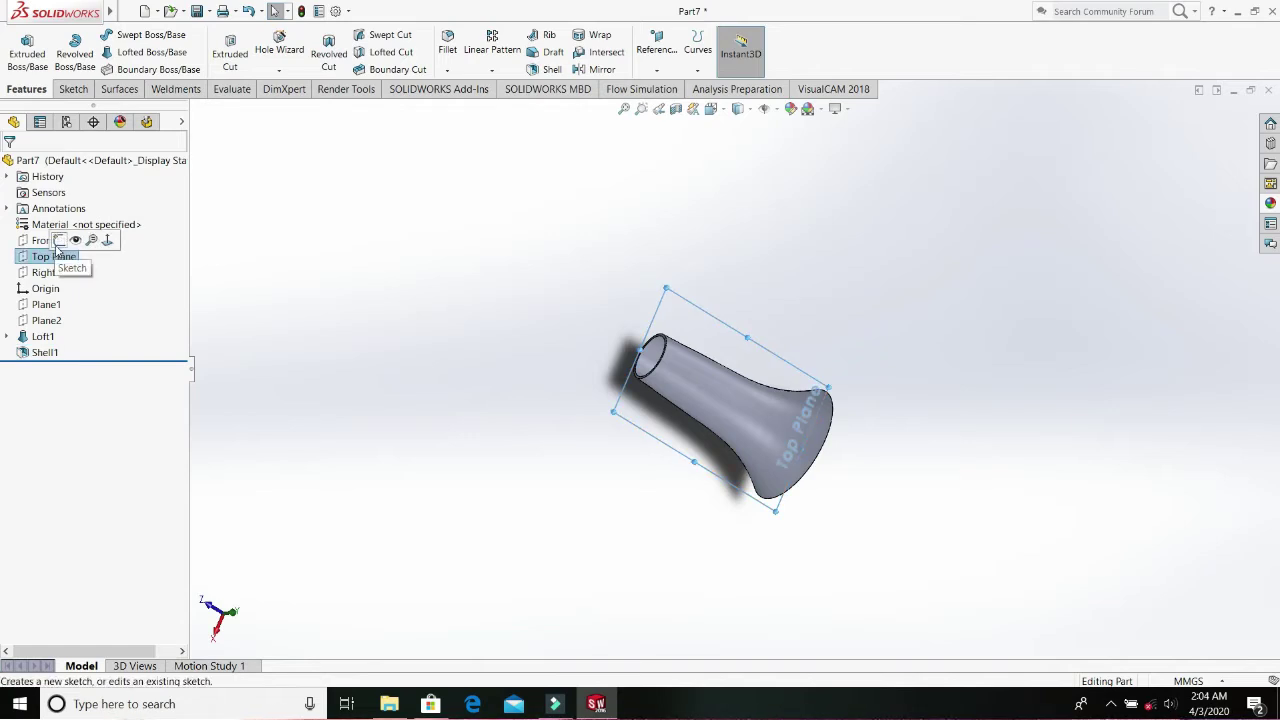
left_click(57, 241)
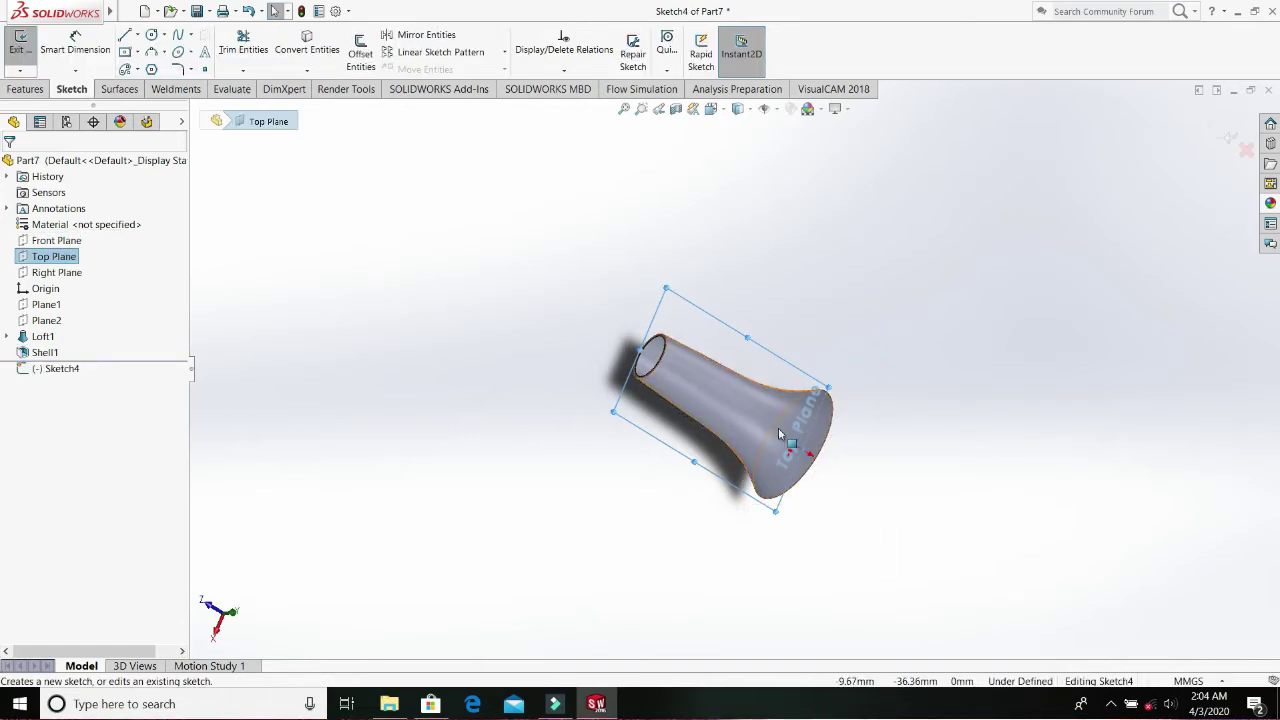
key("space")
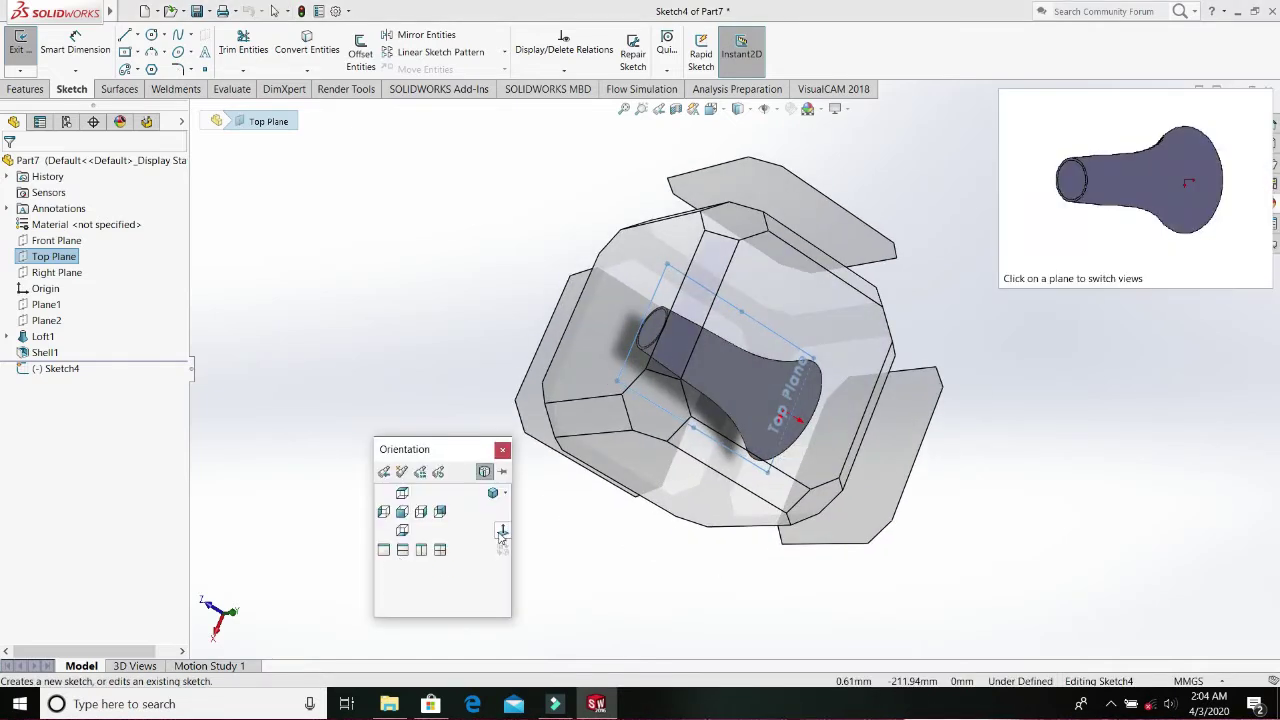
left_click(501, 533)
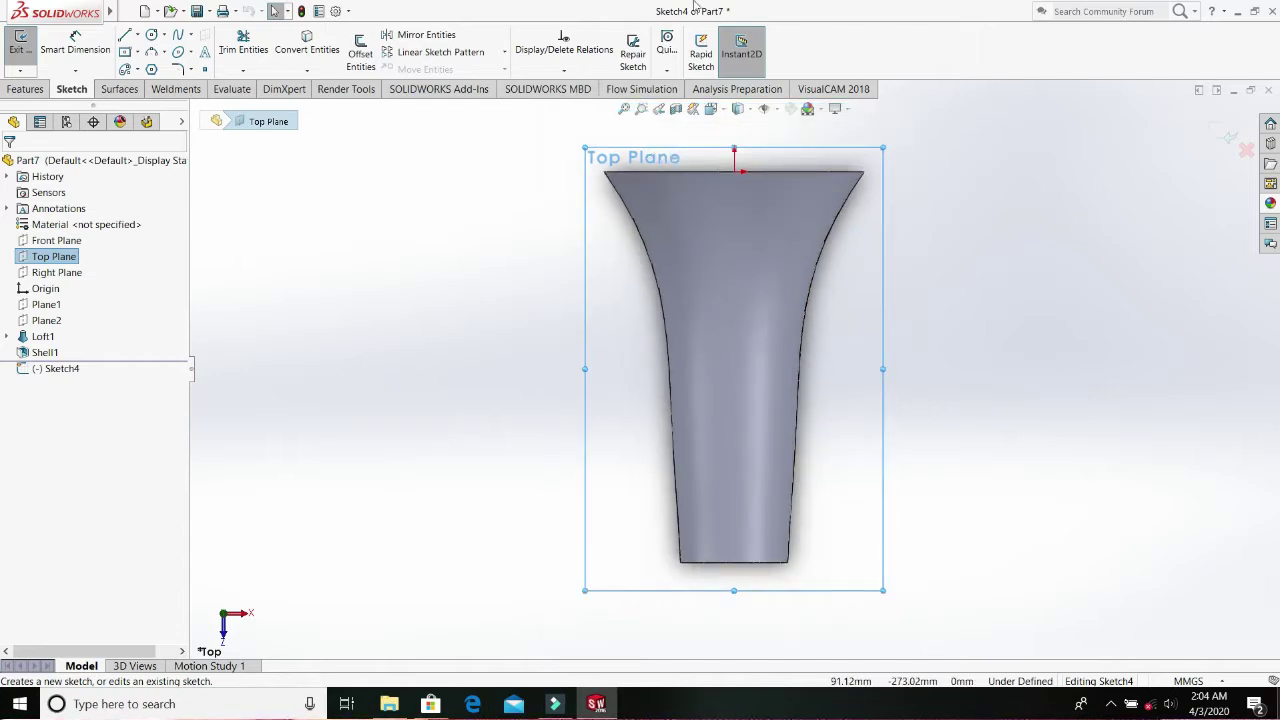
- Draw a vertical centerline from the origin down to the horn's bottom edge
left_click(138, 36)
left_click(147, 74)
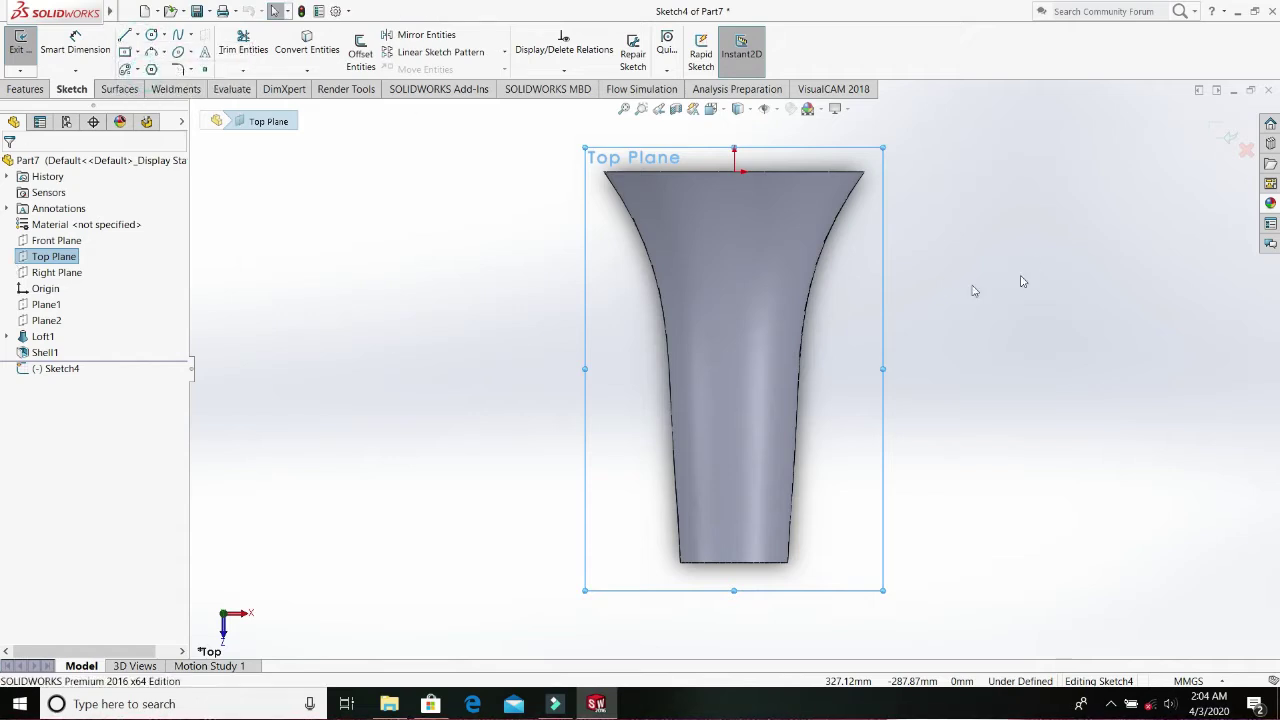
left_click(734, 171)
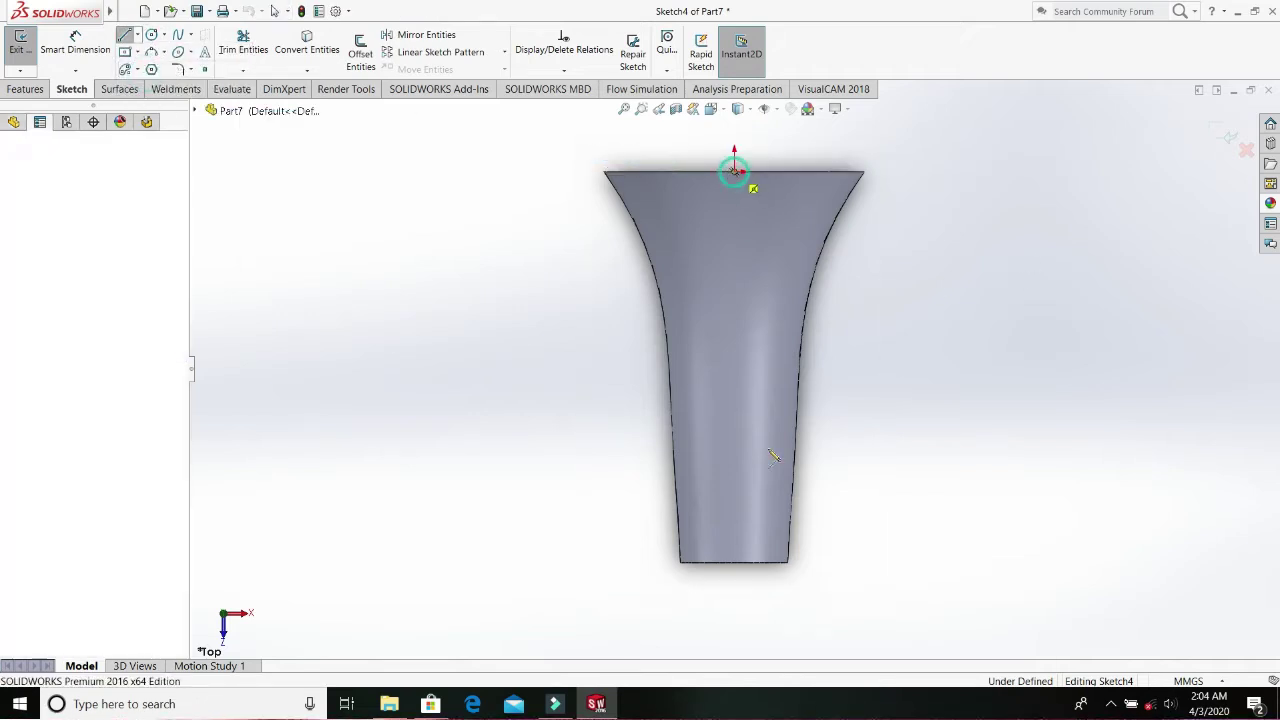
left_click(735, 563)
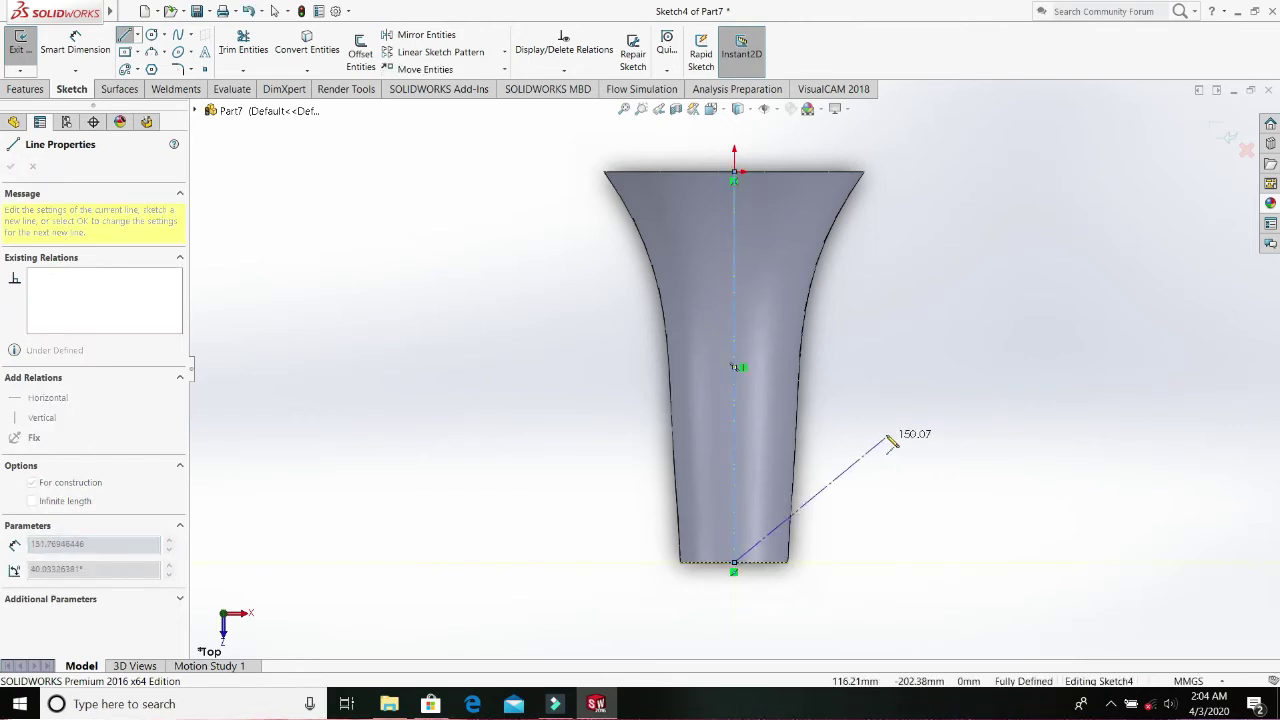
key("Escape")
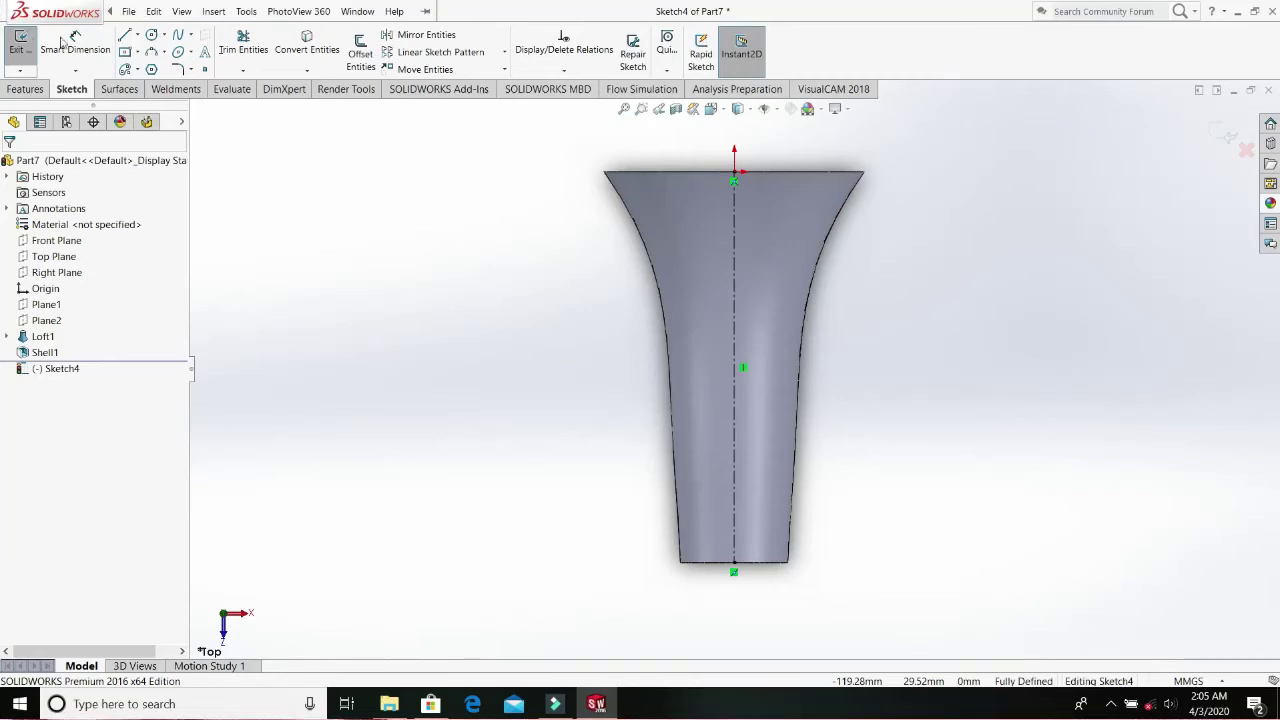
- Sketch two small circles near the narrow end, one above the other, right of the centerline
left_click(150, 37)
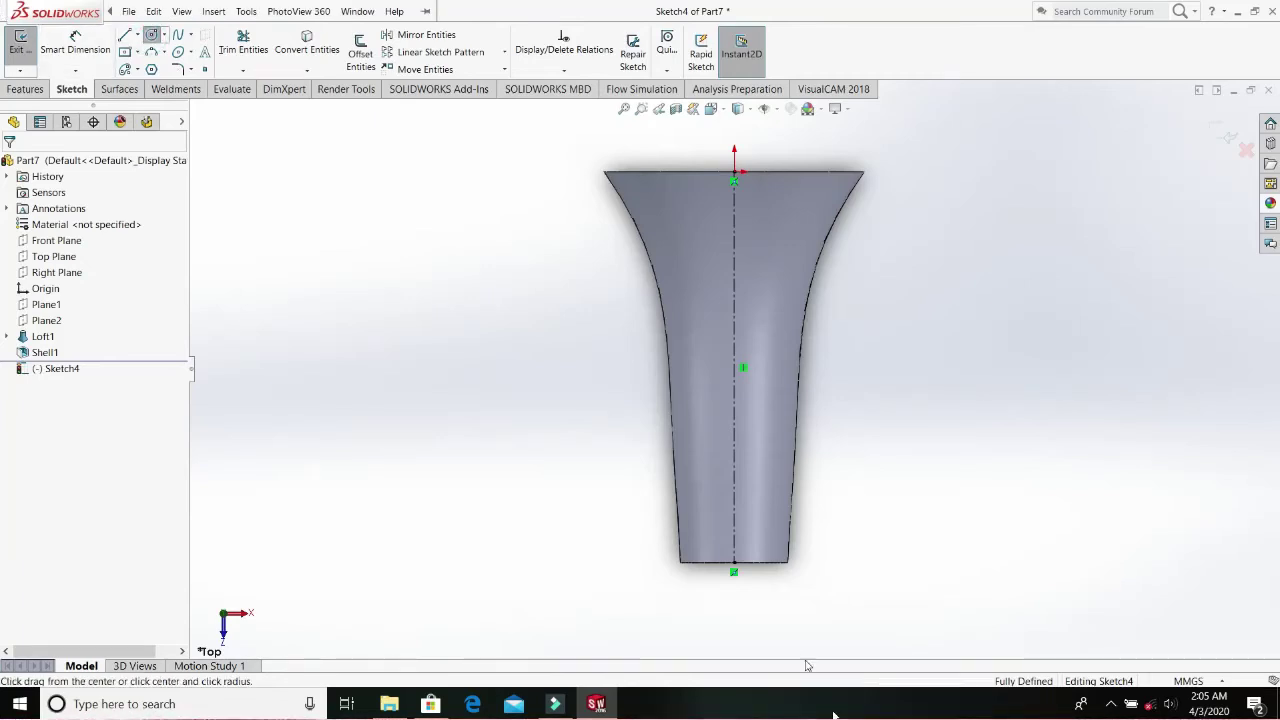
left_click(765, 531)
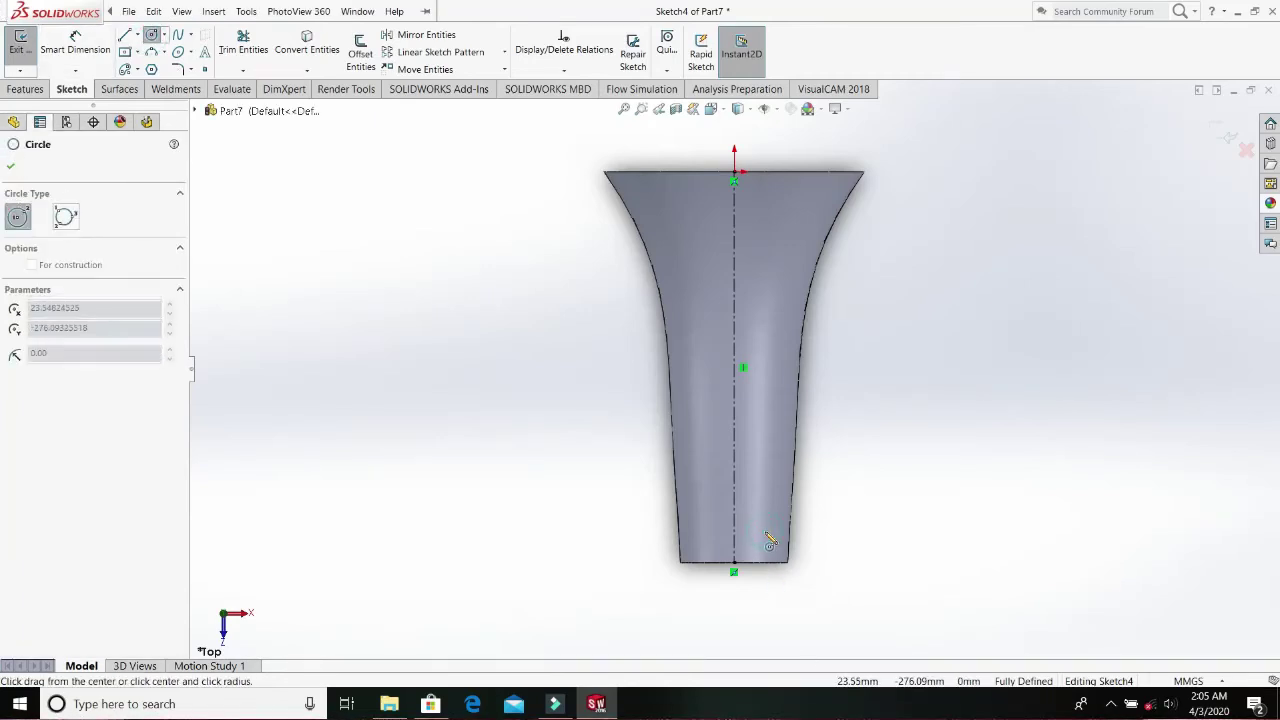
left_click(777, 530)
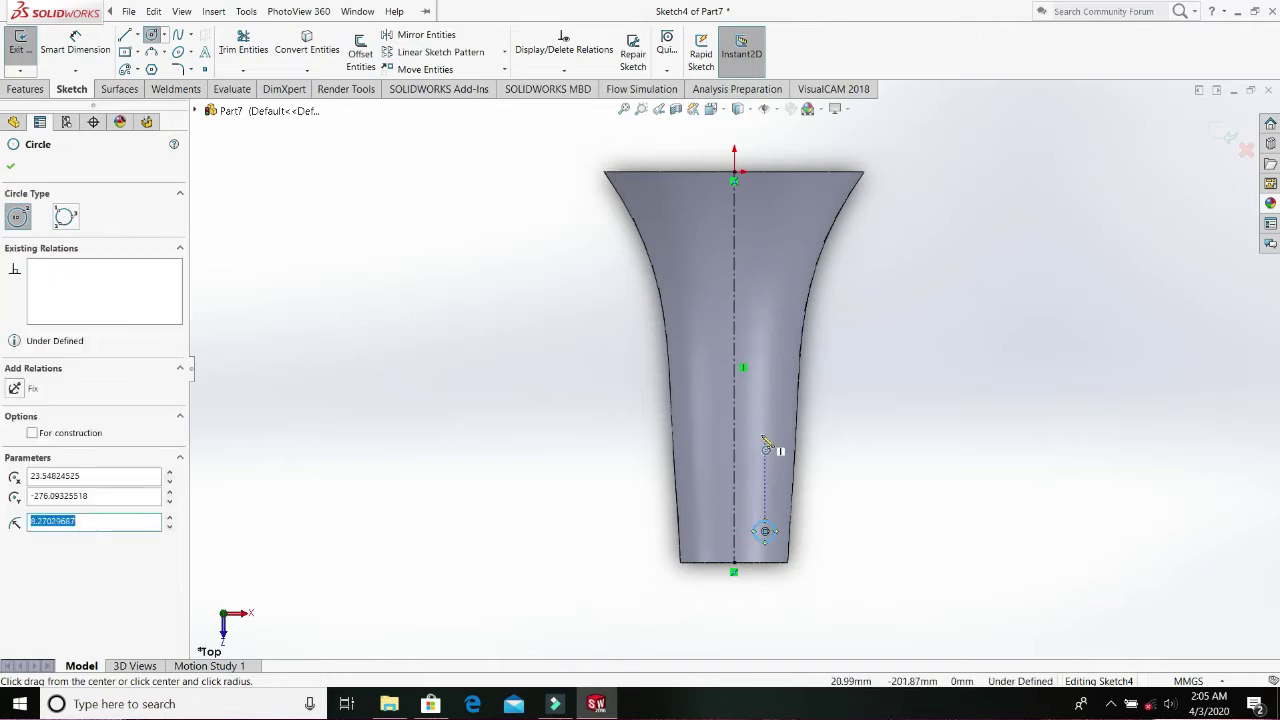
left_click(764, 430)
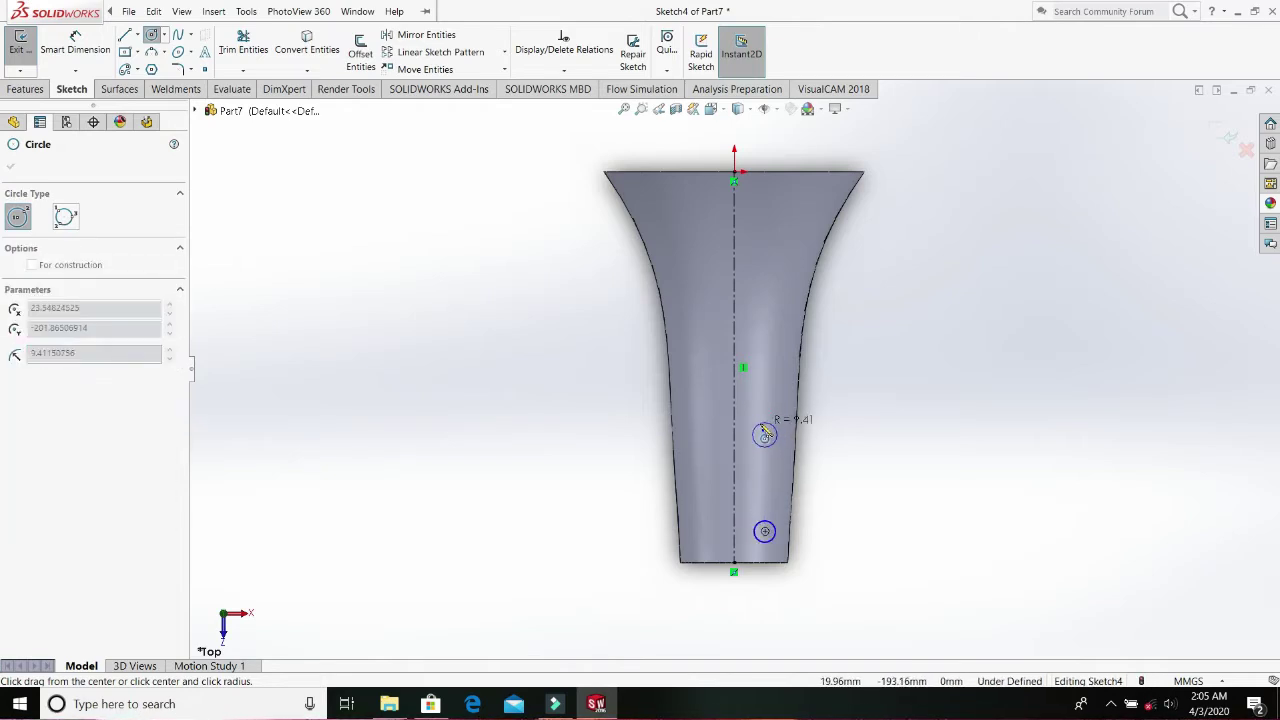
left_click(773, 425)
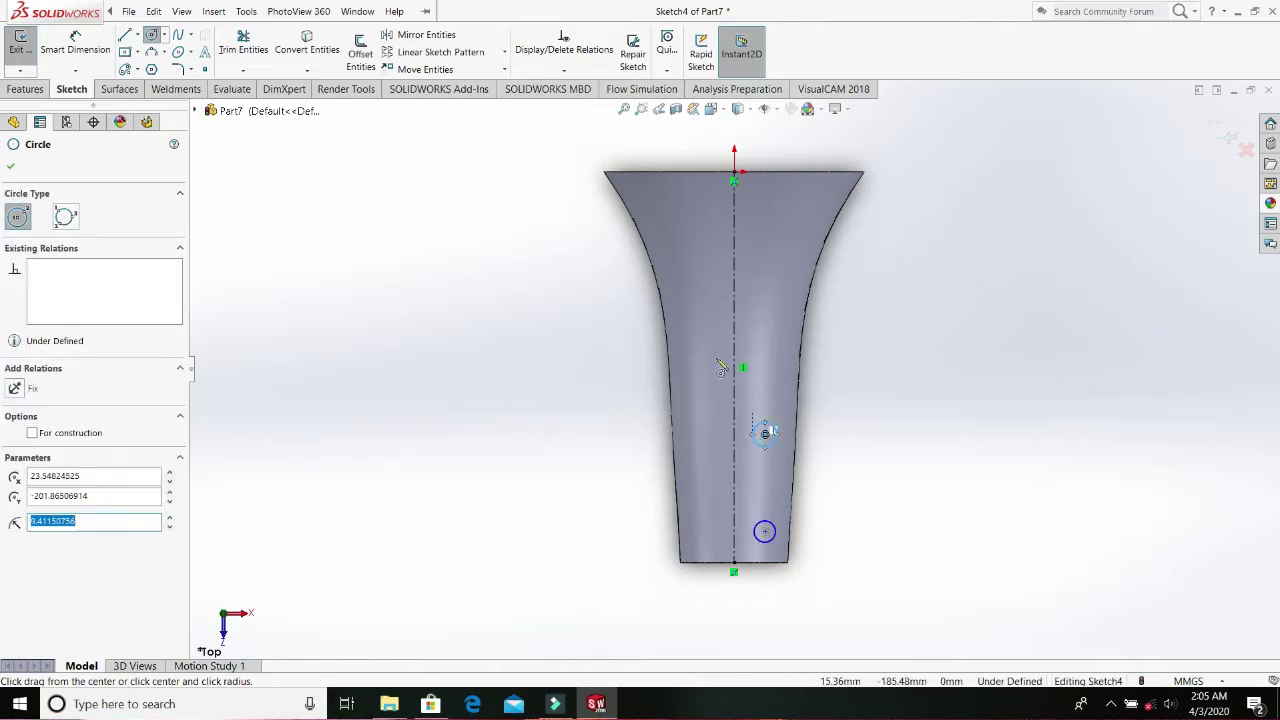
left_click(10, 167)
left_click(246, 11)
left_click(601, 358)
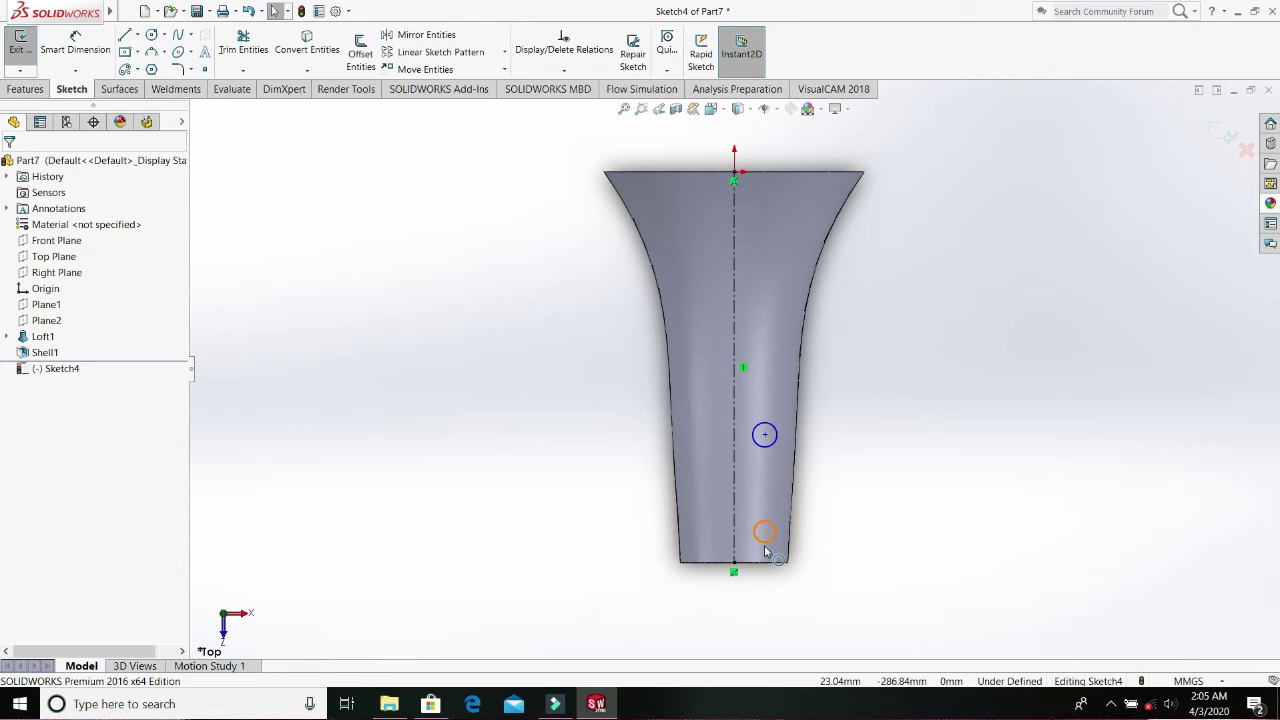
- Add an Equal relation between the two circles
left_click(765, 548)
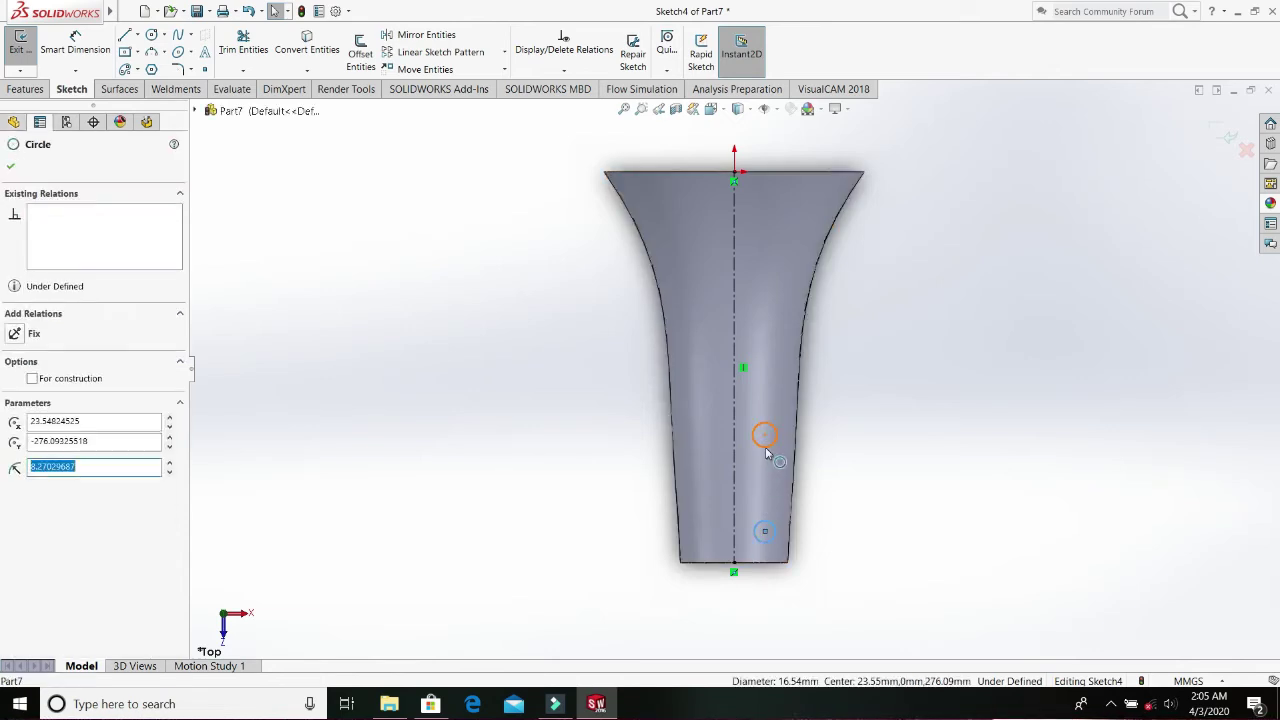
left_click(765, 447, "ctrl")
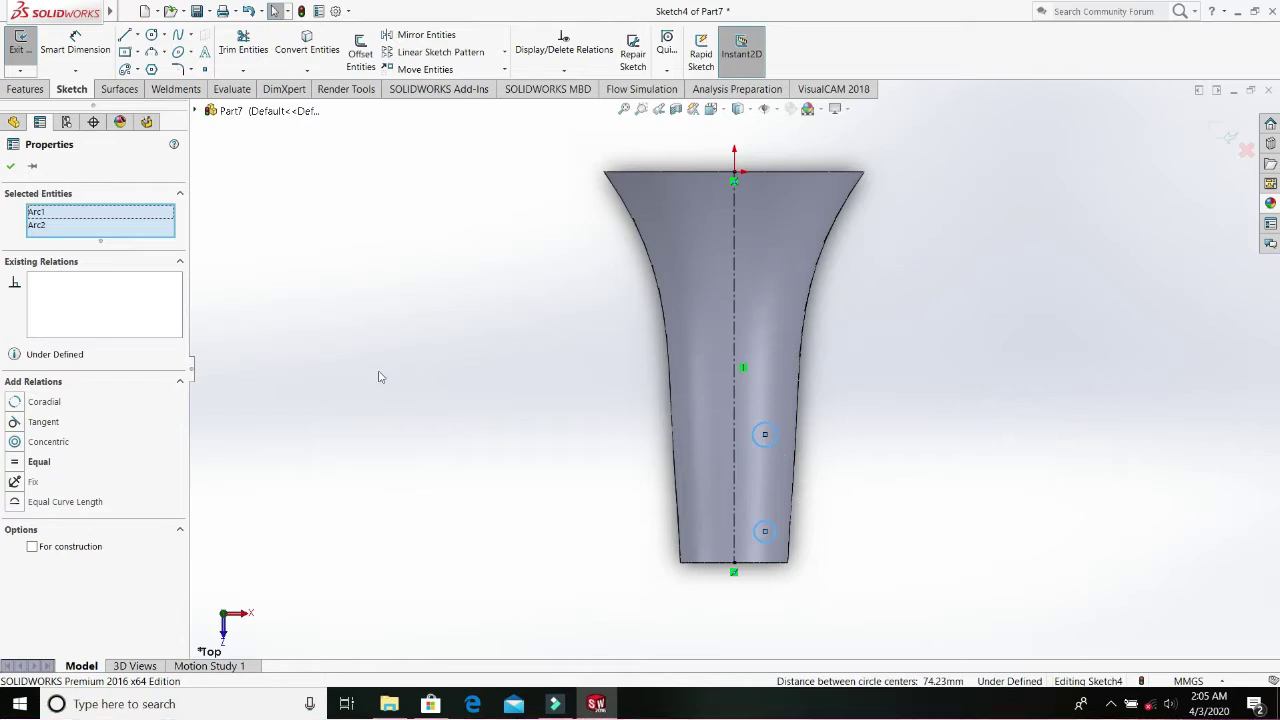
left_click(36, 463)
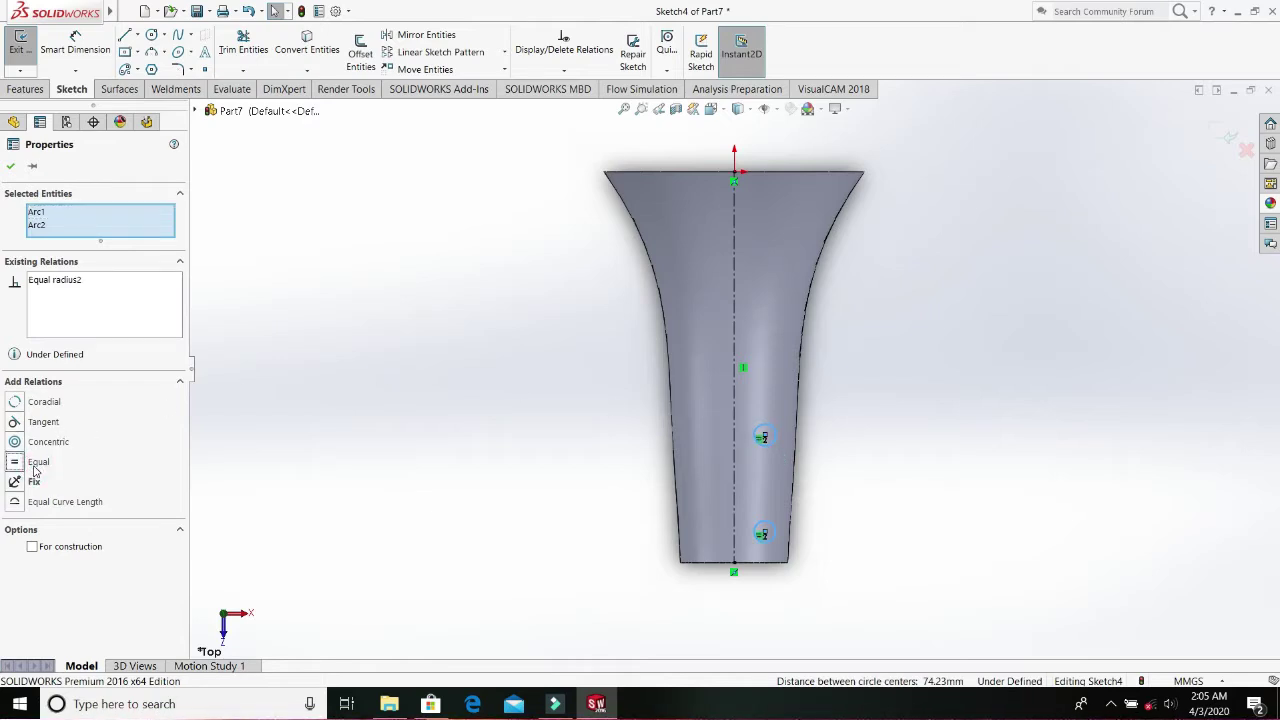
left_click(10, 166)
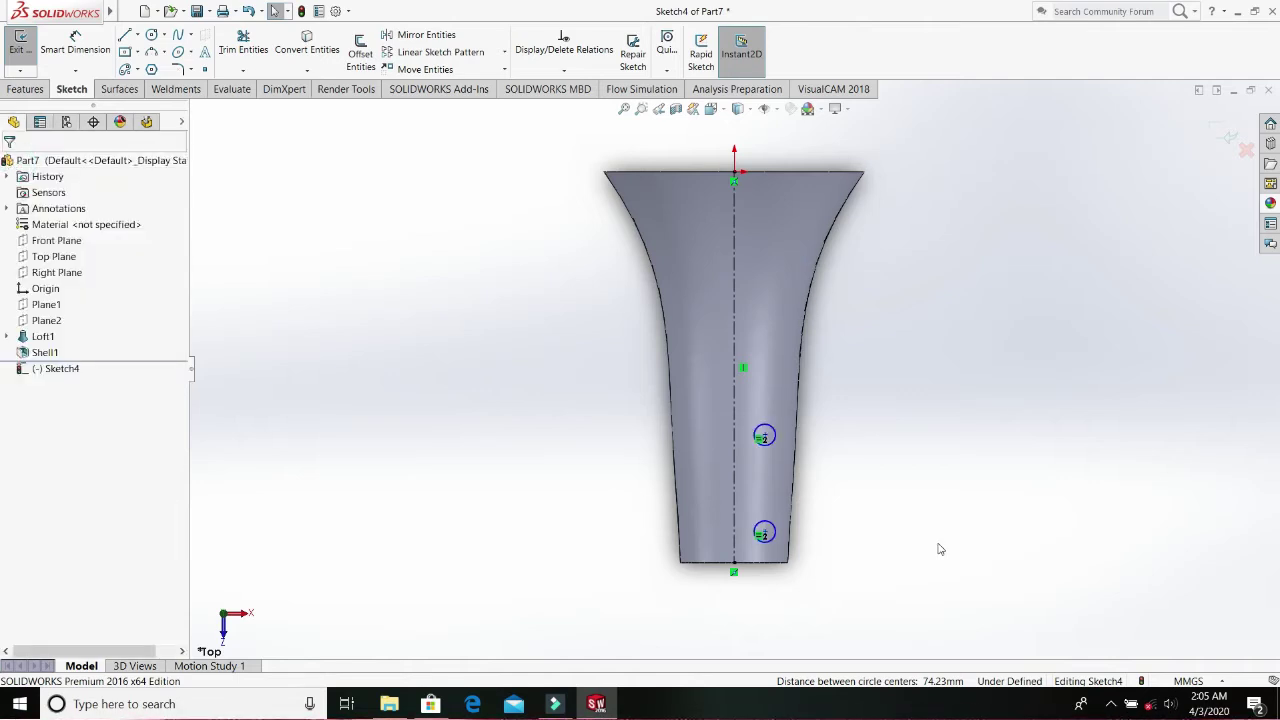
- Add a Vertical relation between the two circle centre points
left_click(765, 437)
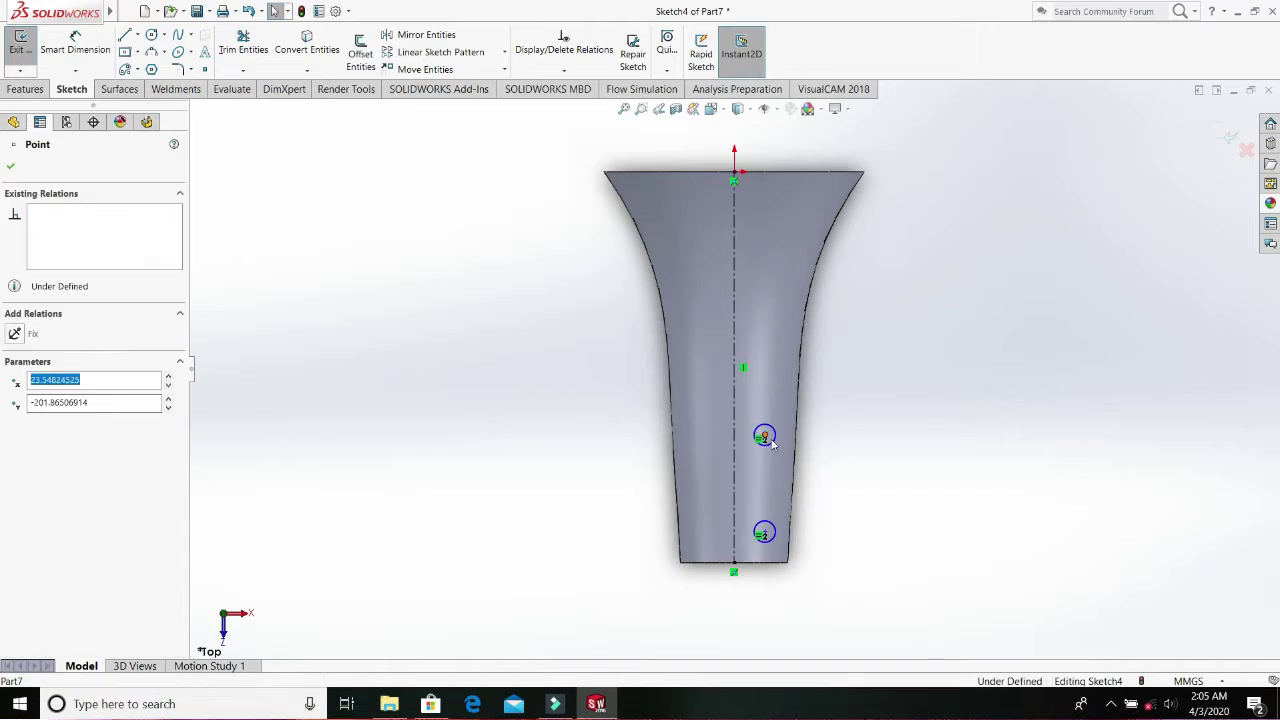
left_click(764, 533, "ctrl")
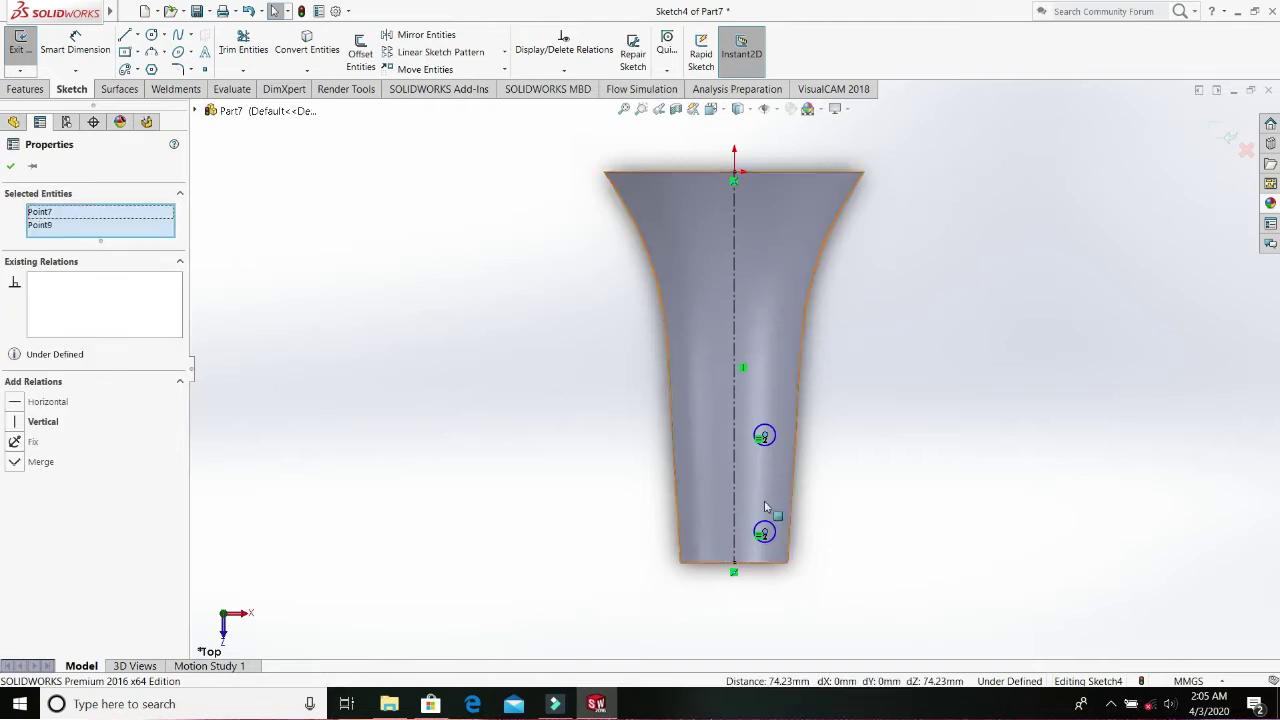
left_click(35, 424)
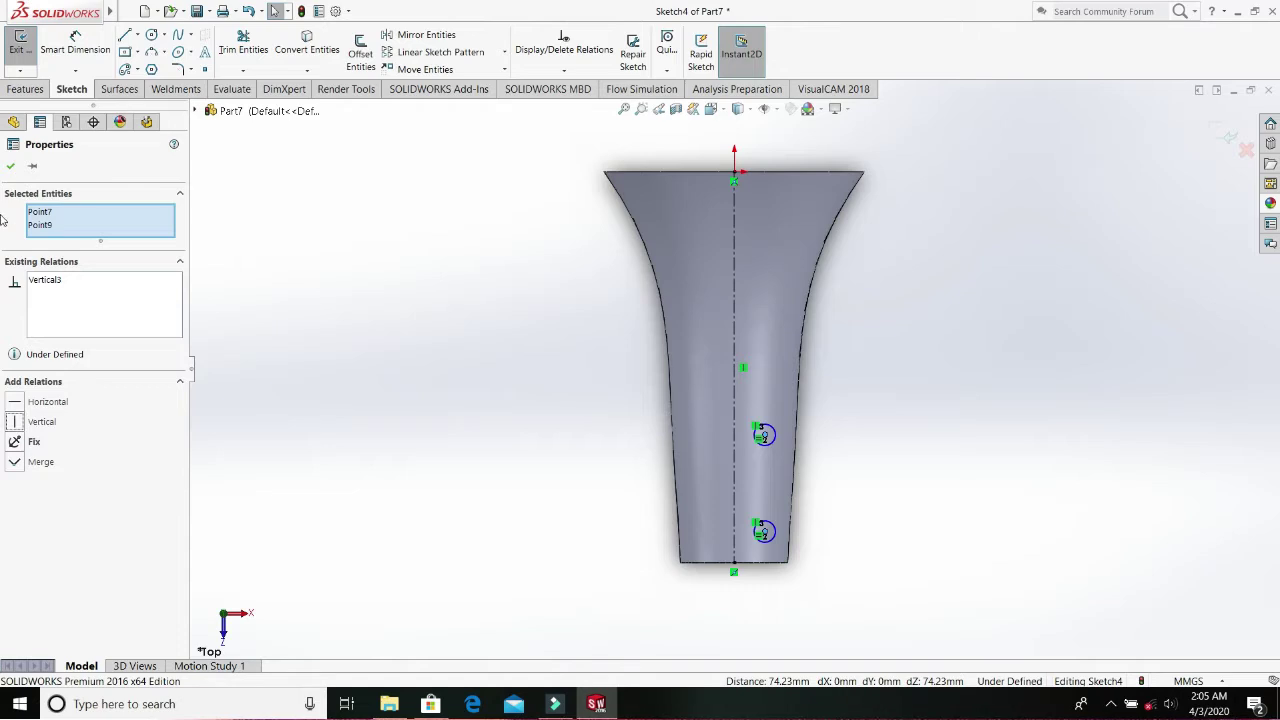
left_click(12, 164)
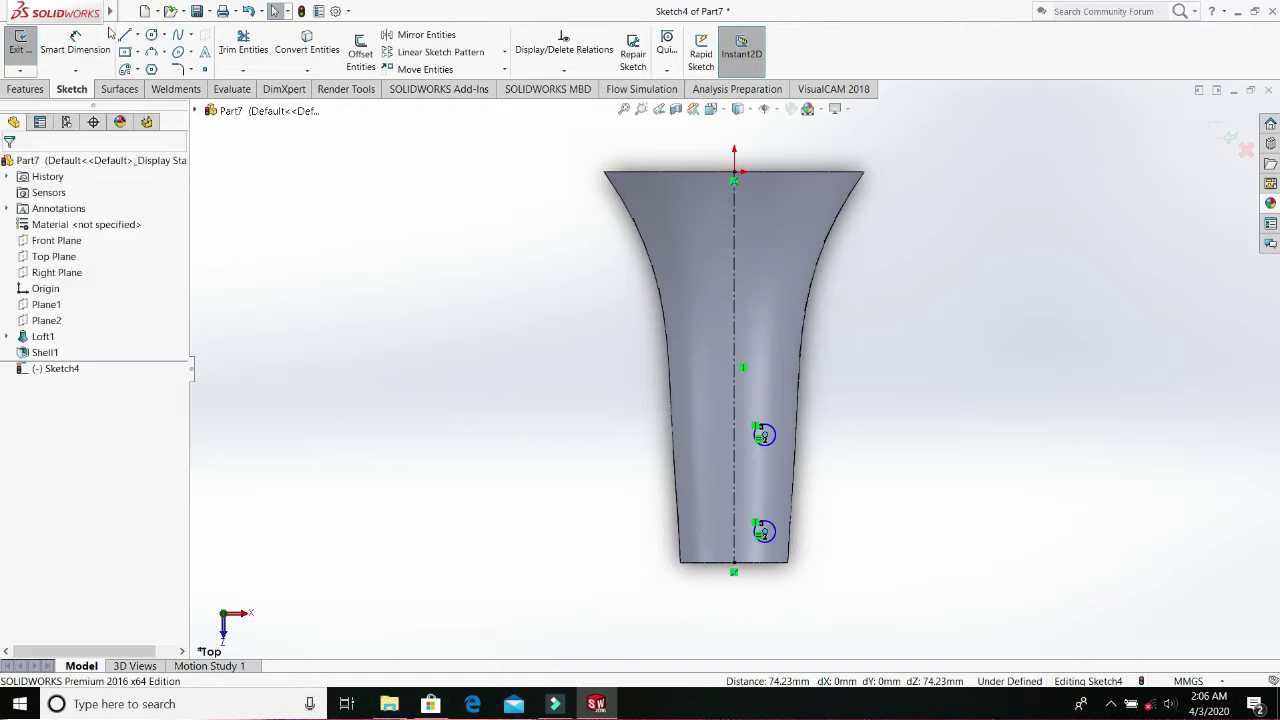
left_click(80, 48)
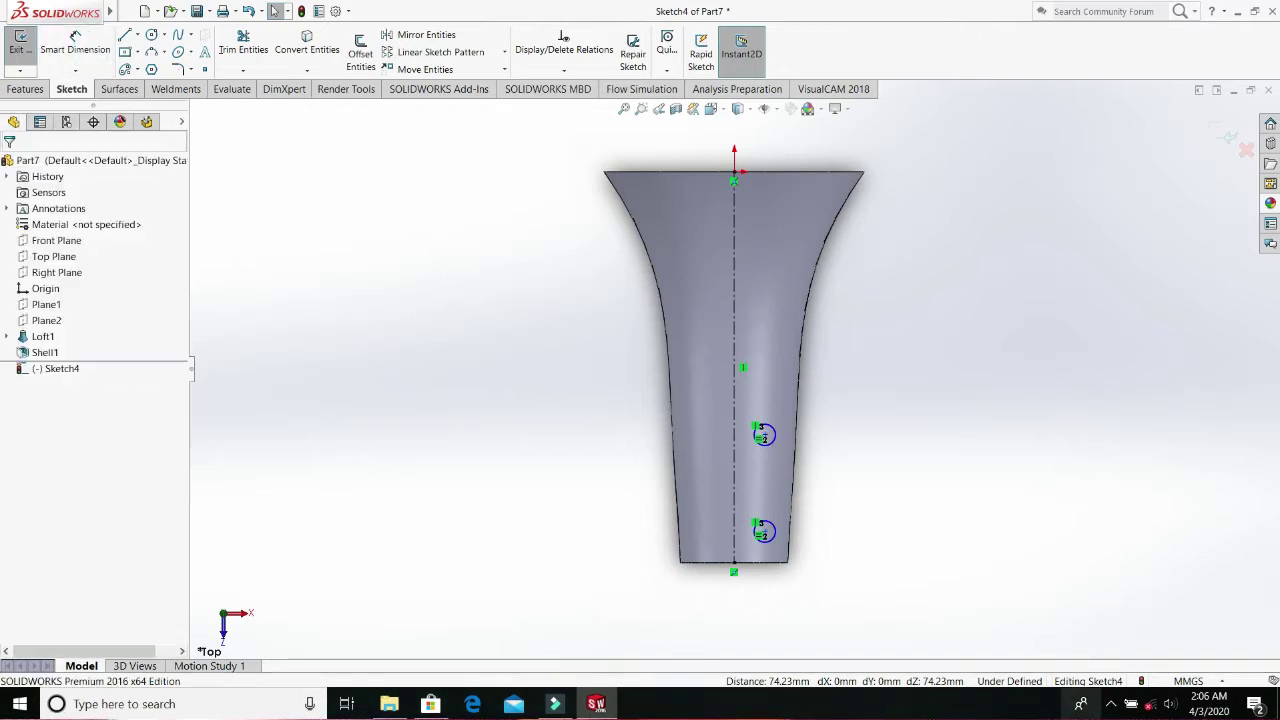
- Dimension the lower circle's diameter to 4 mm
left_click(768, 541)
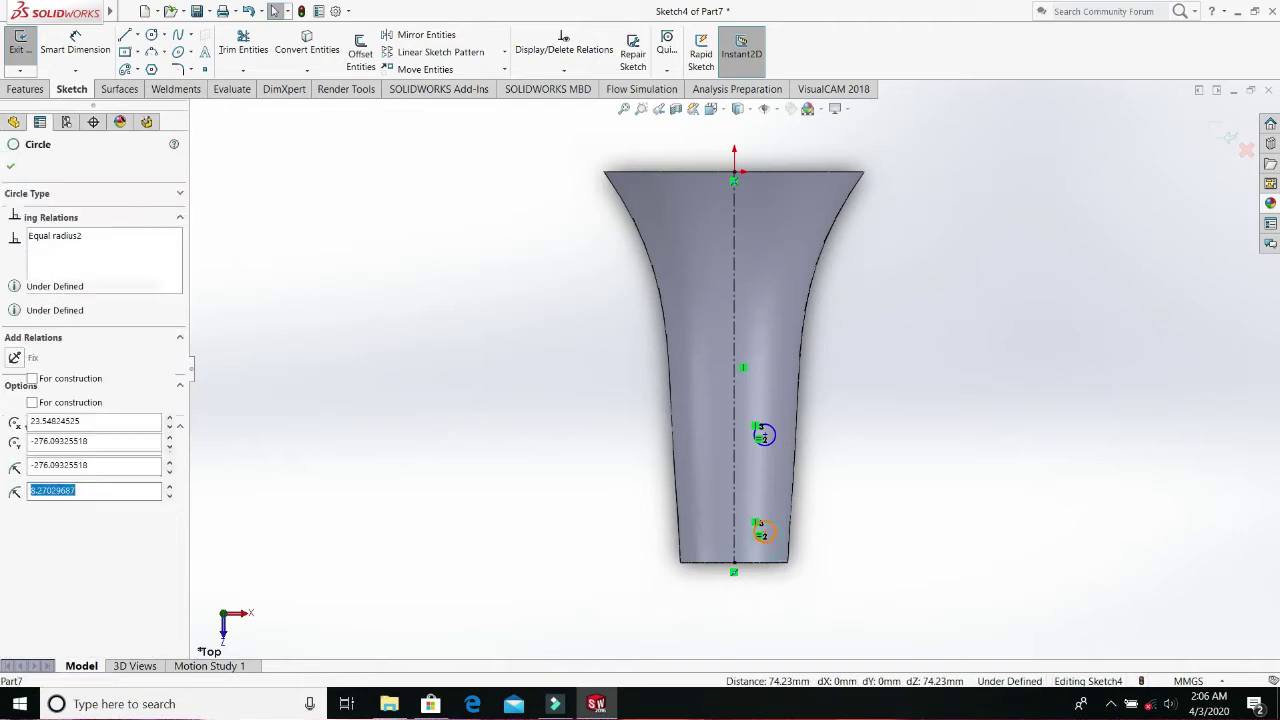
left_click(75, 45)
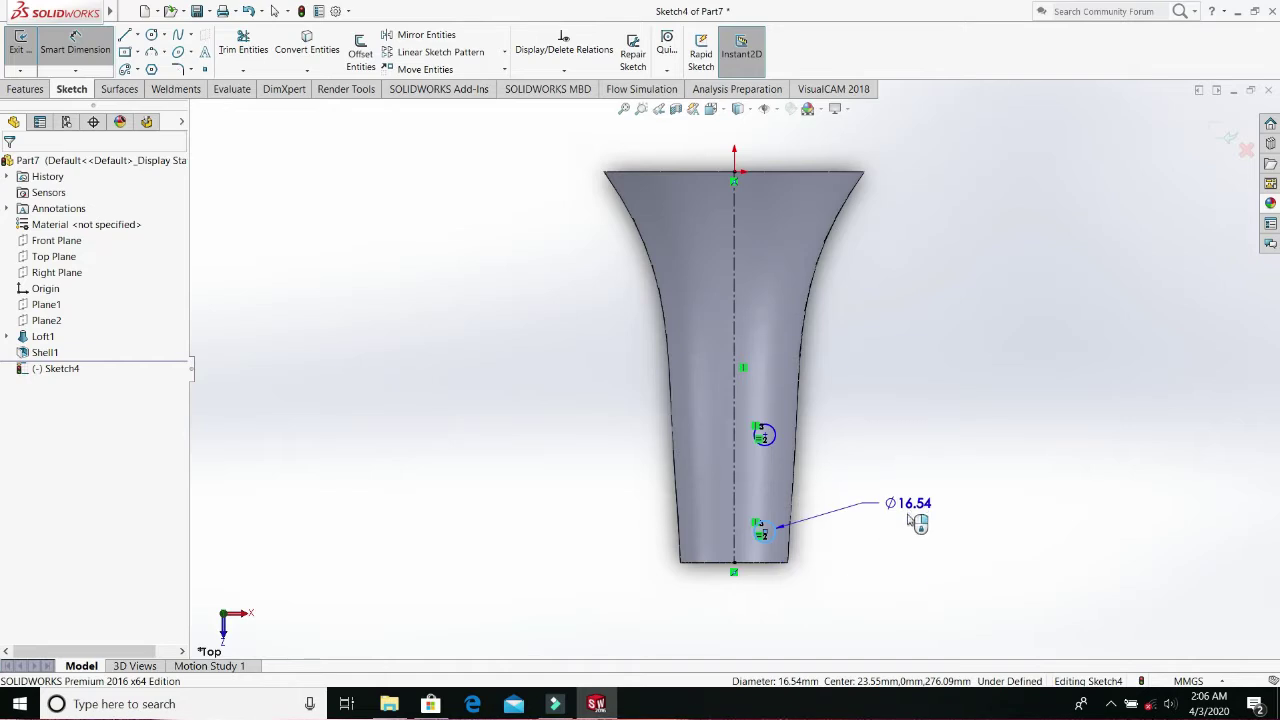
left_click(910, 574)
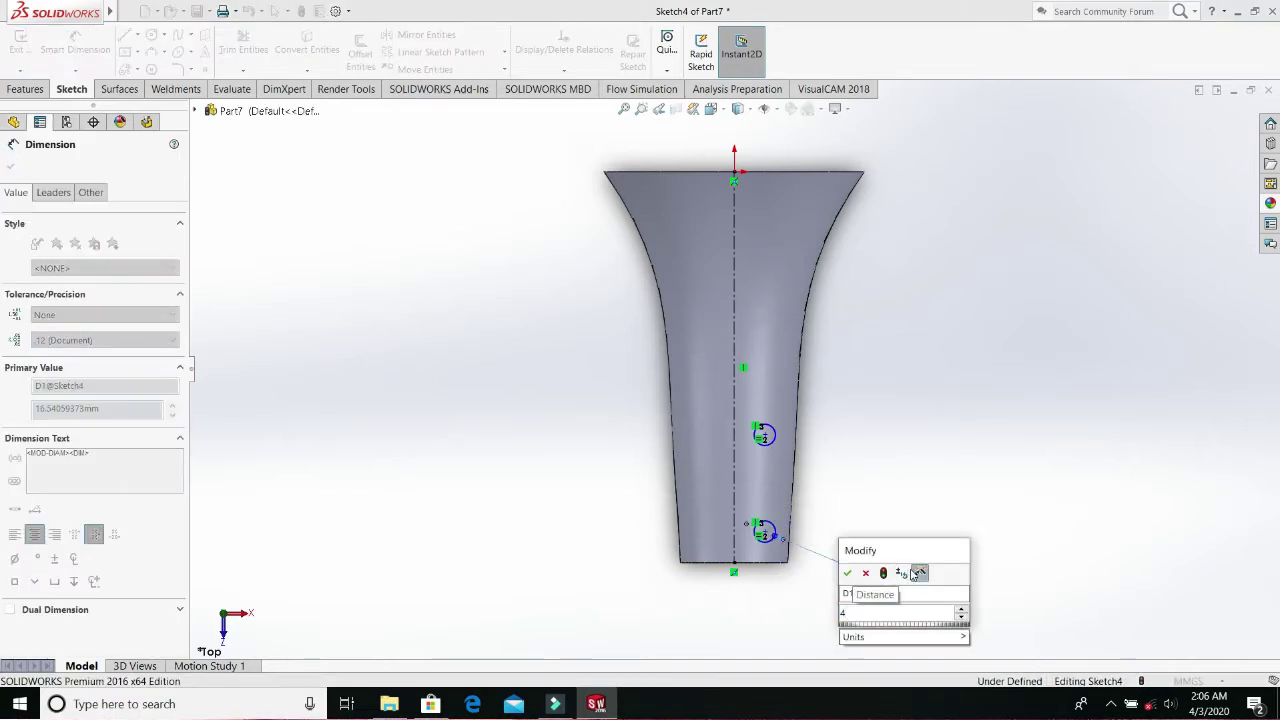
type("4")
key("Return")
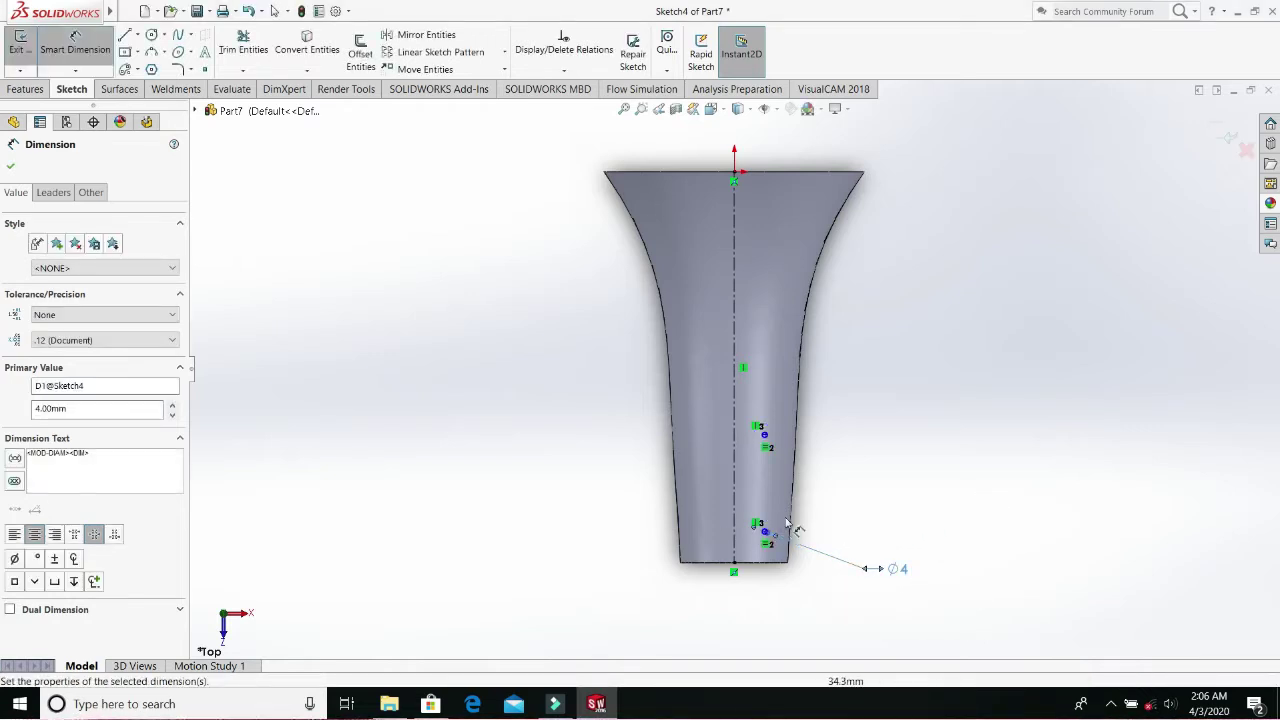
- Set the lower circle's centre 36 mm from the narrow-end bottom edge
scroll(800, 522, "down", 6)
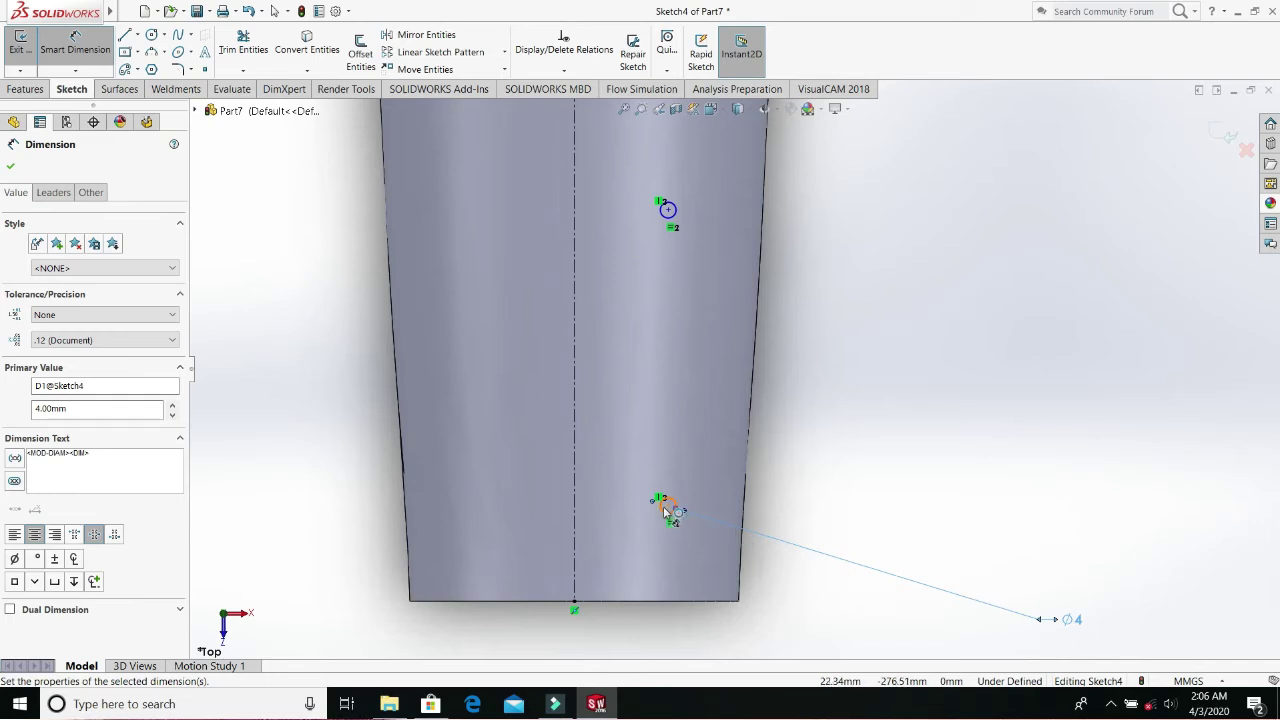
left_click(667, 509)
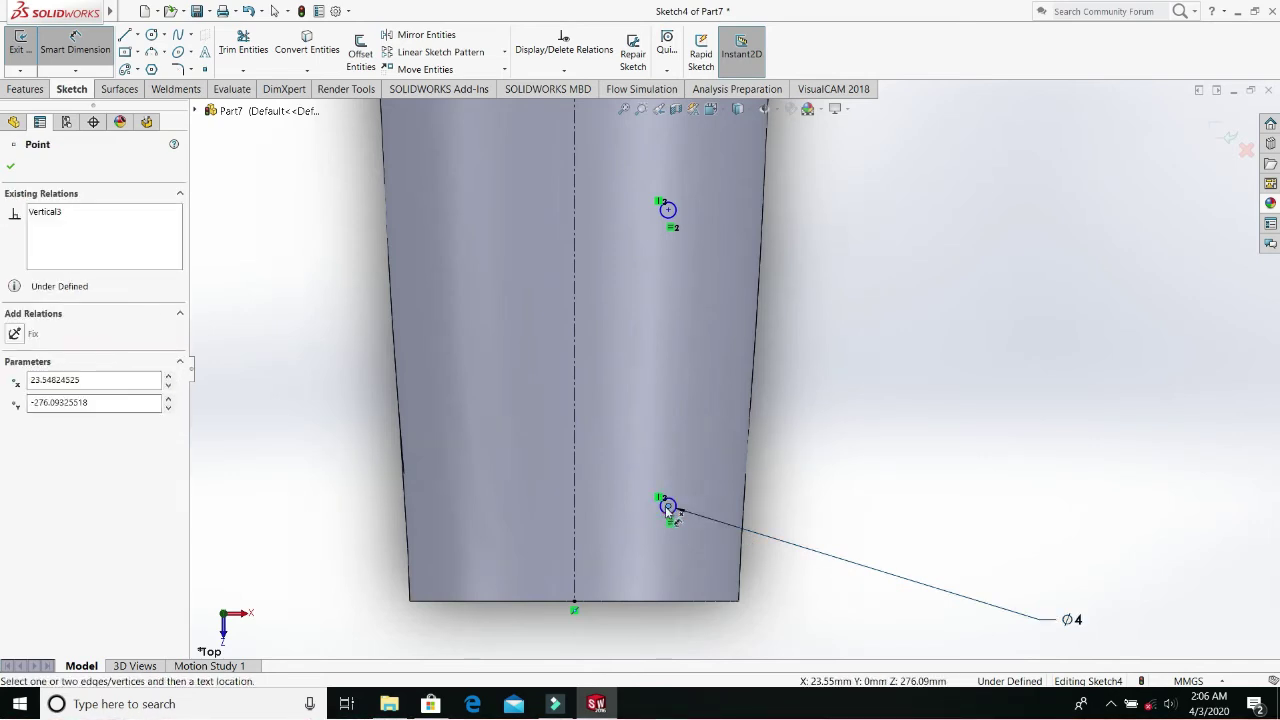
left_click(676, 601)
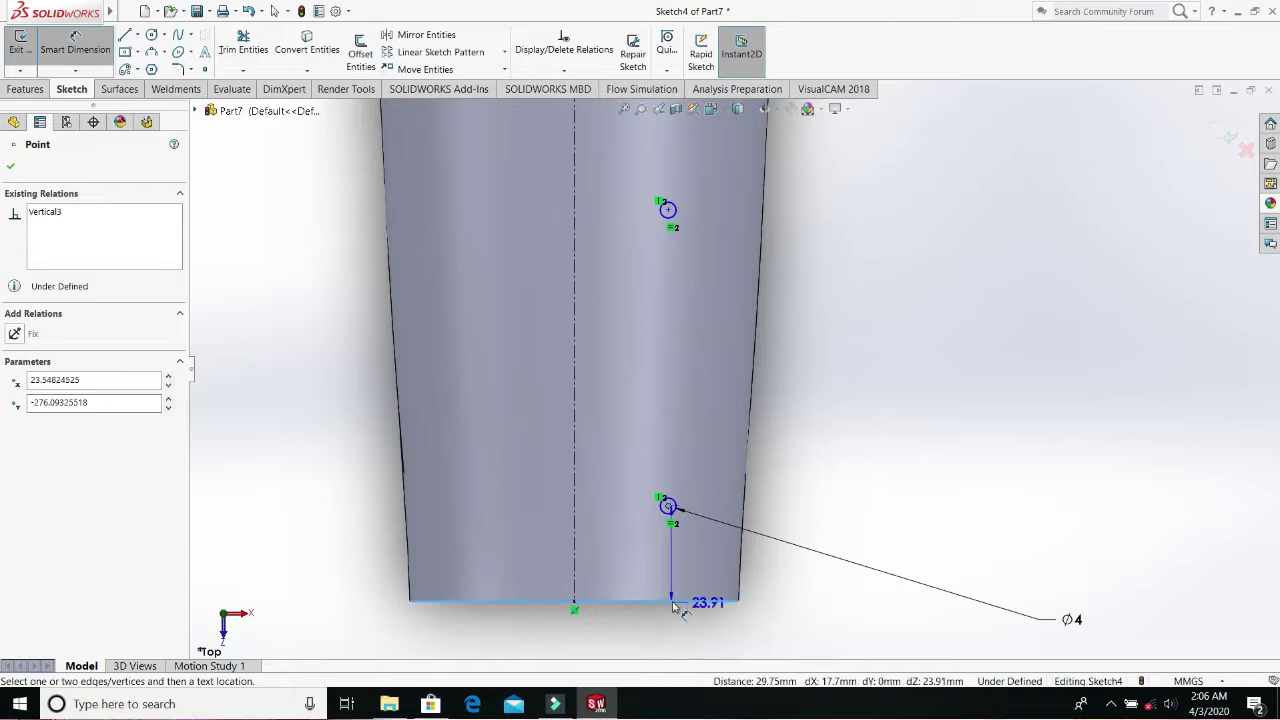
left_click(852, 555)
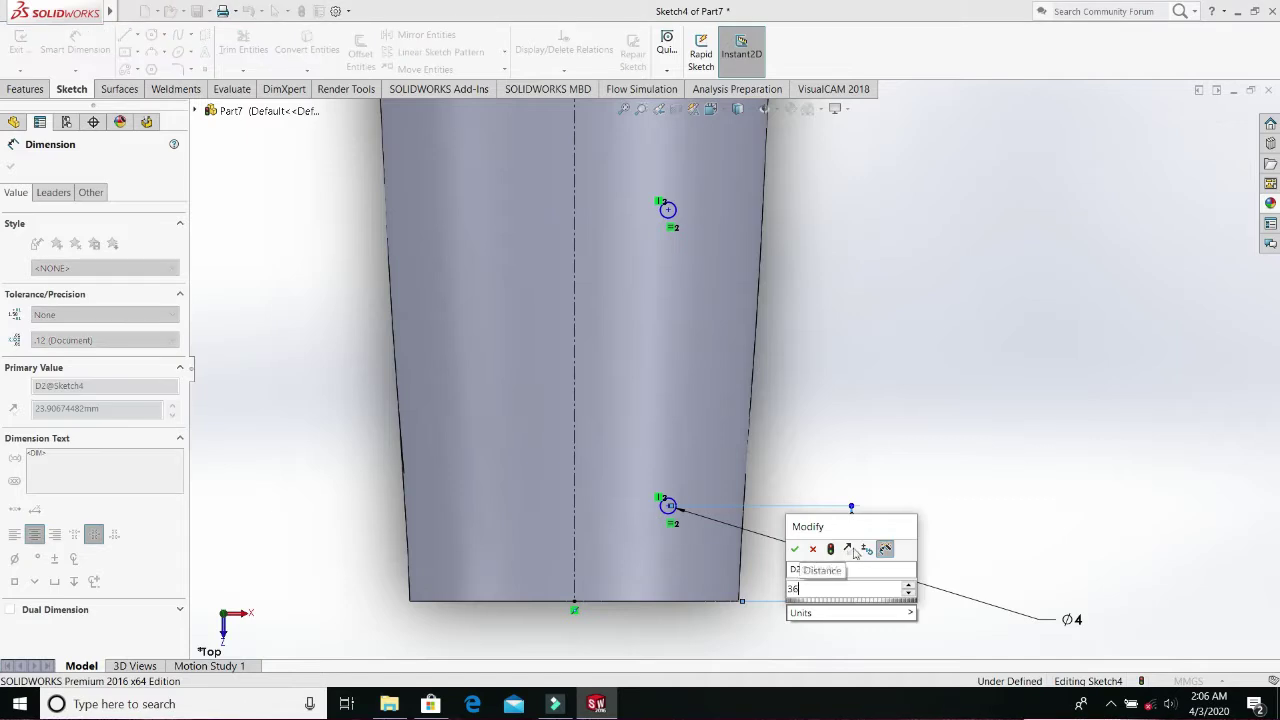
type("36")
key("Return")
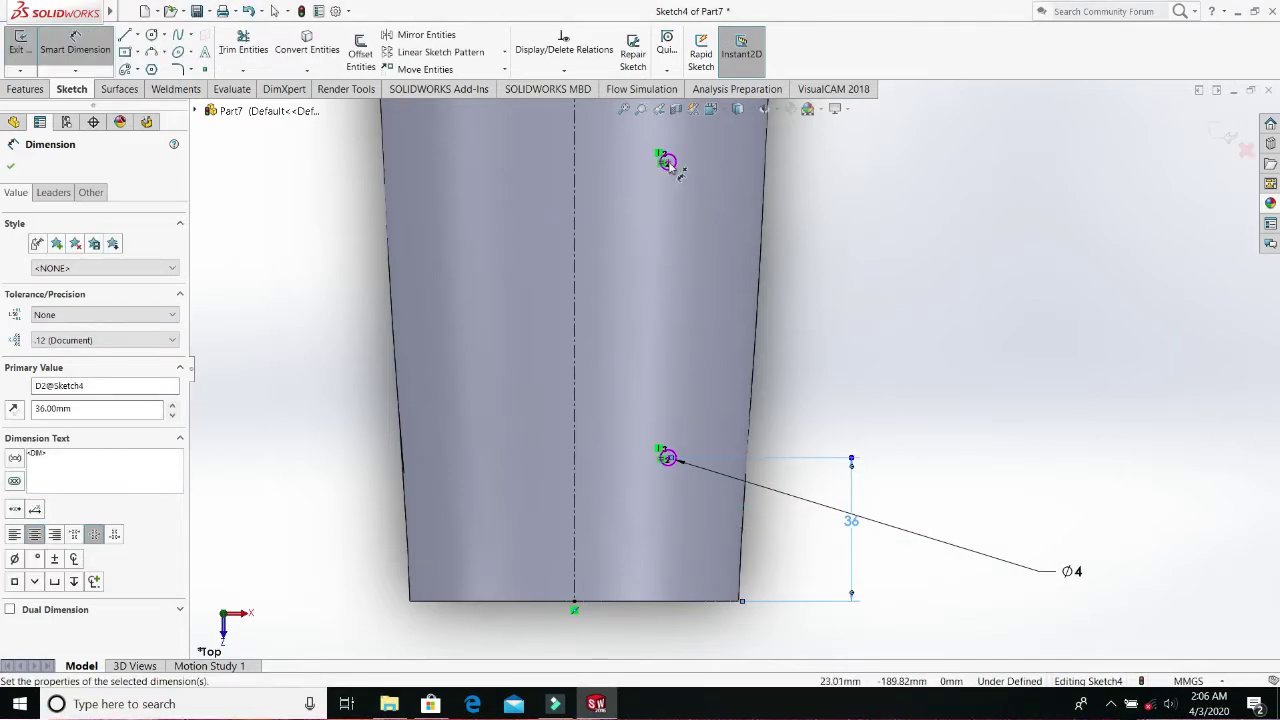
- Dimension the vertical spacing between the two hole centres to 47 mm
left_click(667, 458)
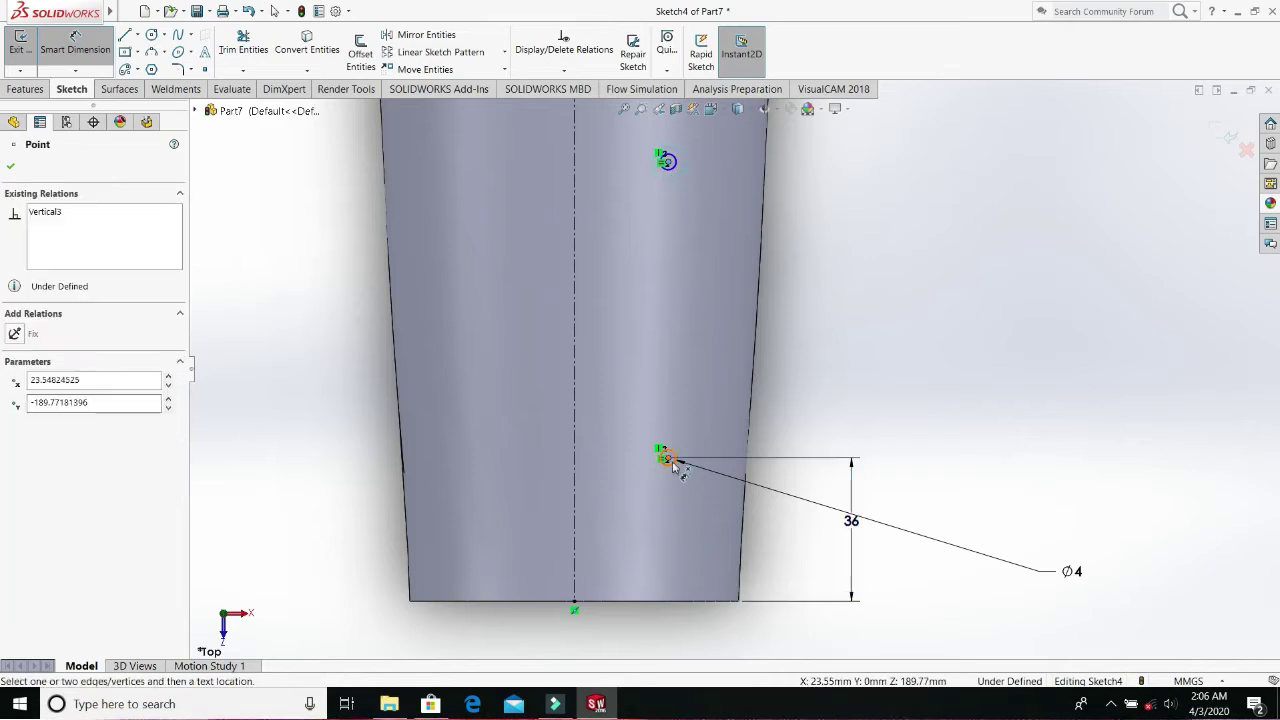
left_click(870, 372)
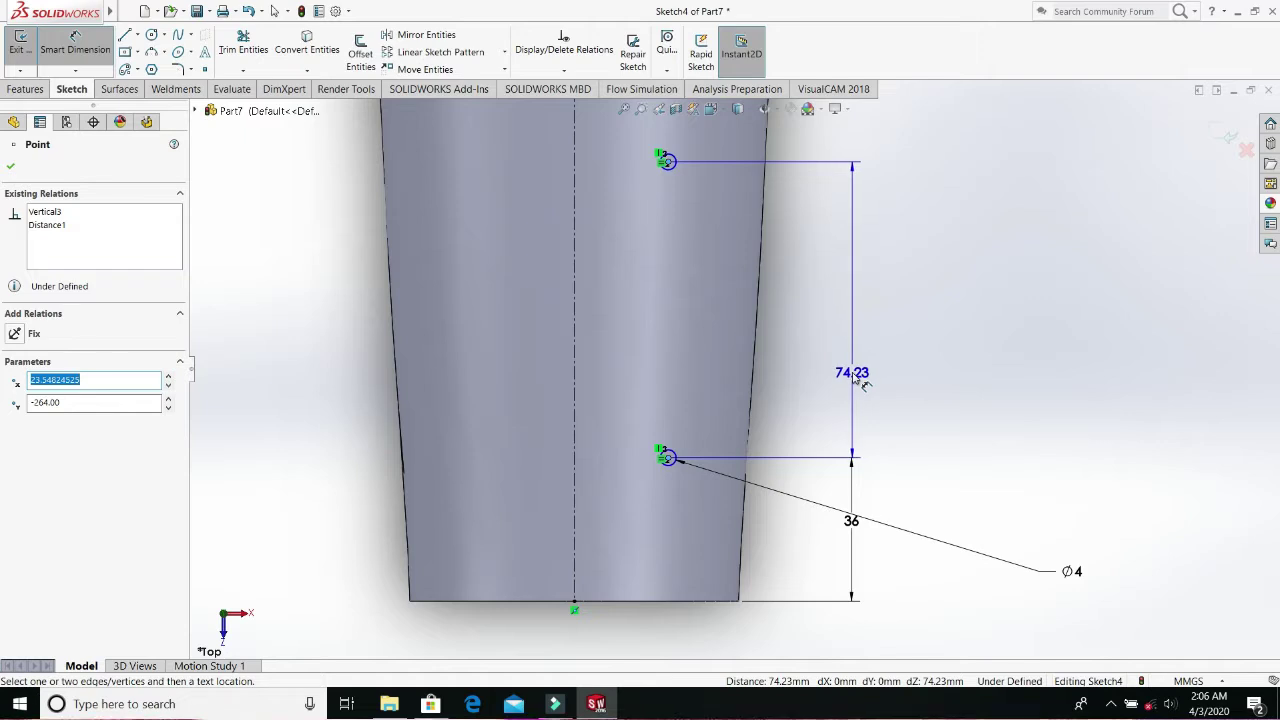
left_click(855, 376)
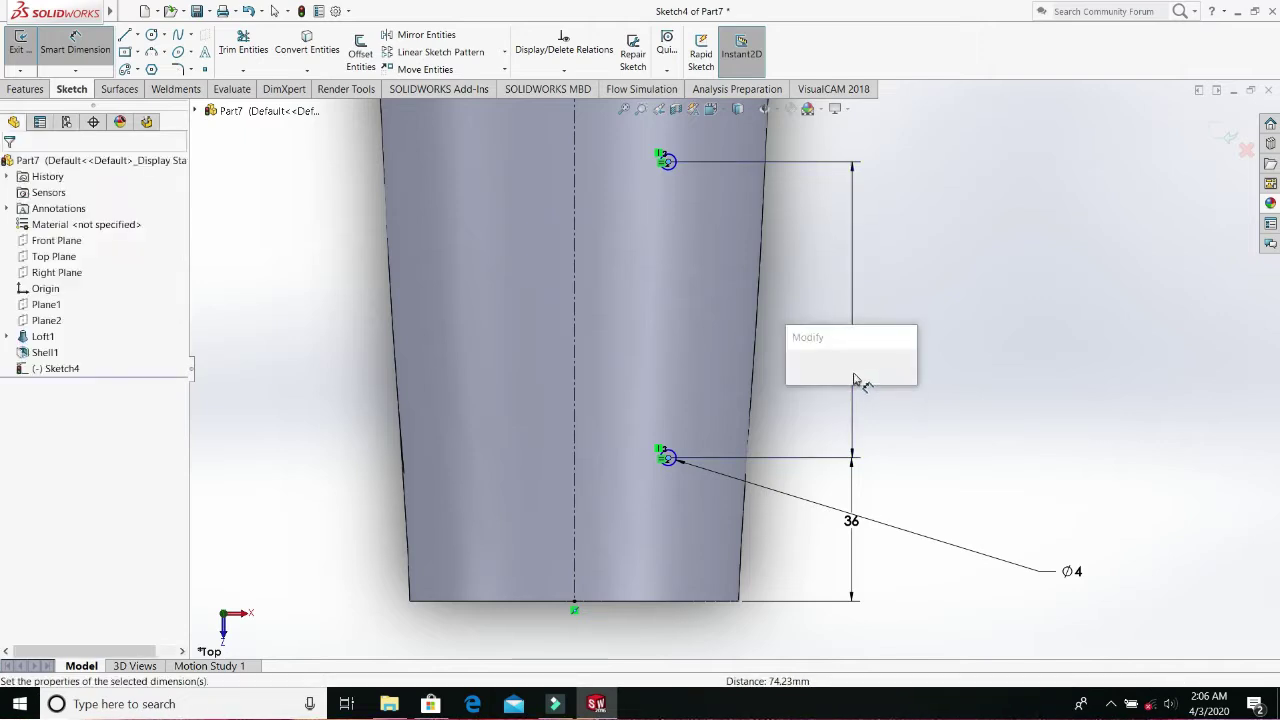
type("47")
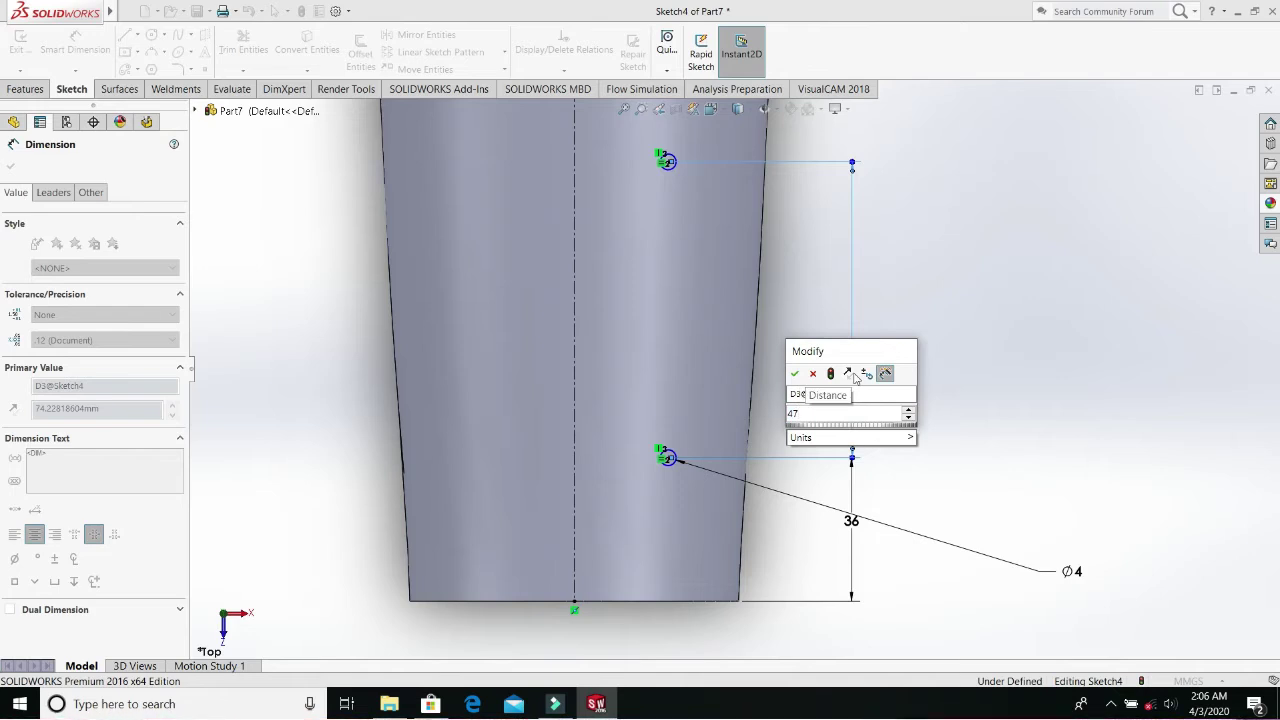
key("Return")
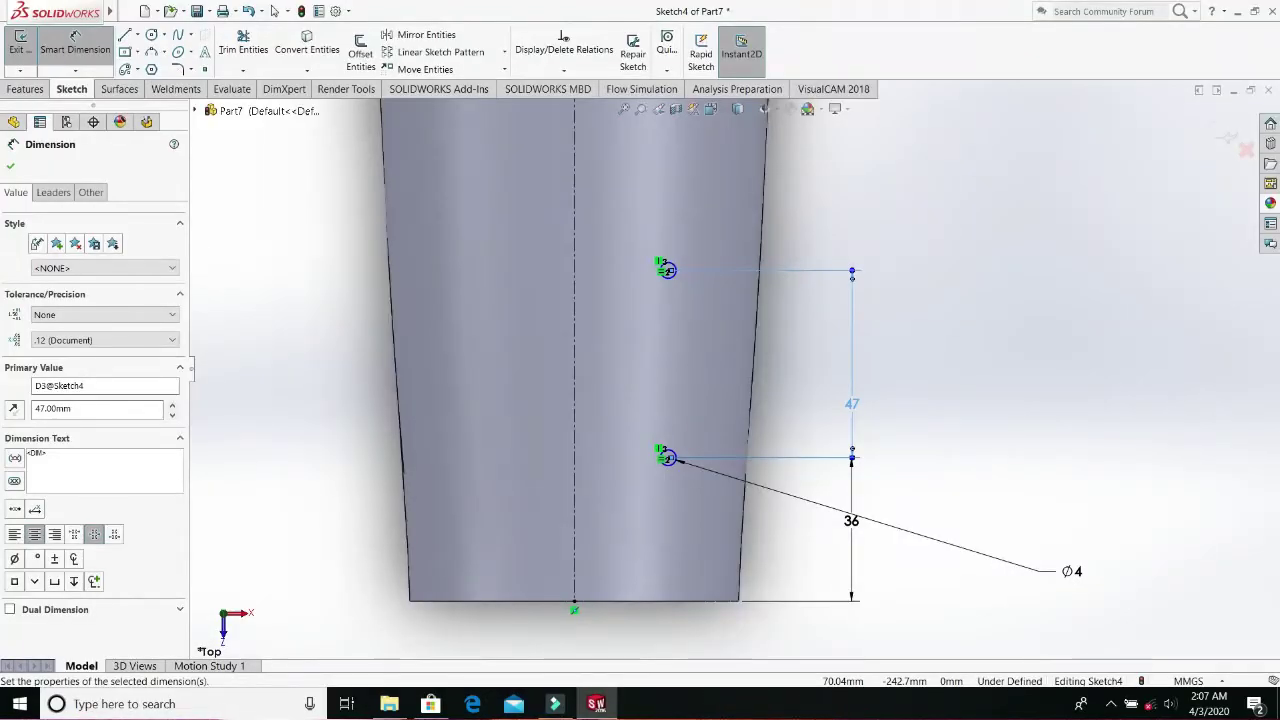
left_click(10, 166)
left_click(78, 48)
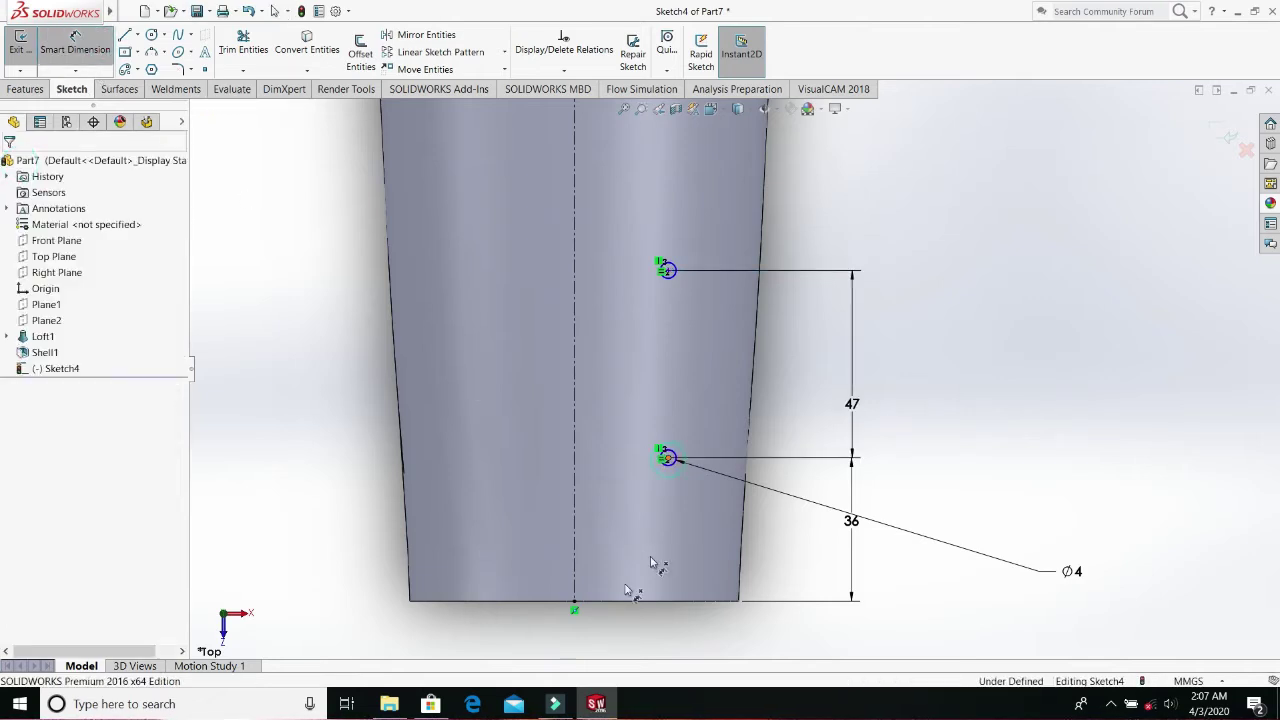
- Dimension the holes' horizontal offset from the centerline at 45 mm, fully defining Sketch4
left_click(574, 571)
left_click(575, 566)
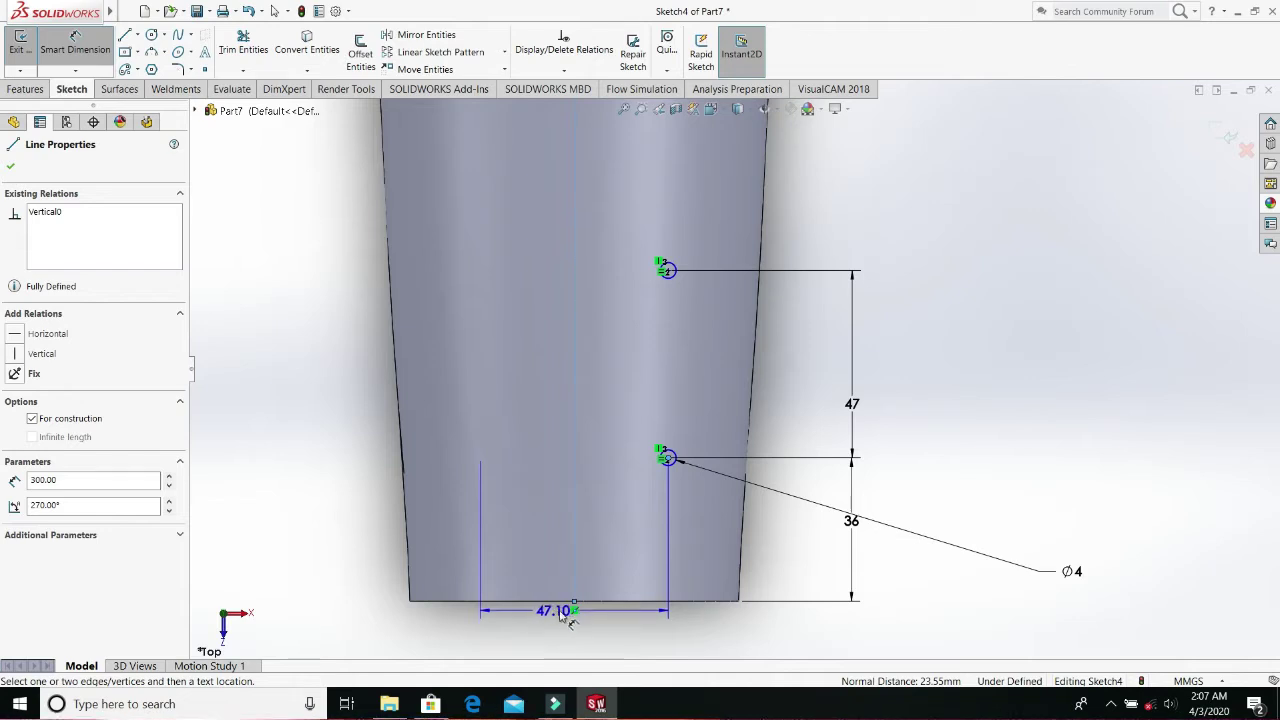
left_click(583, 633)
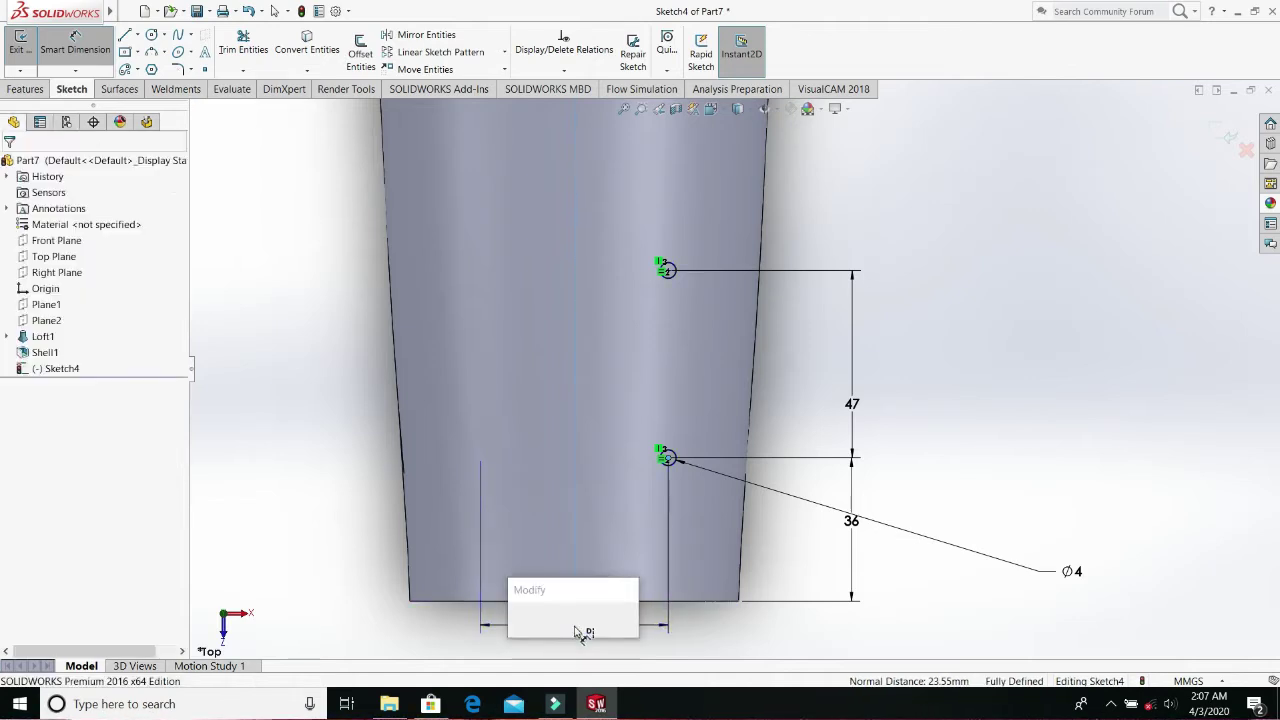
type("45")
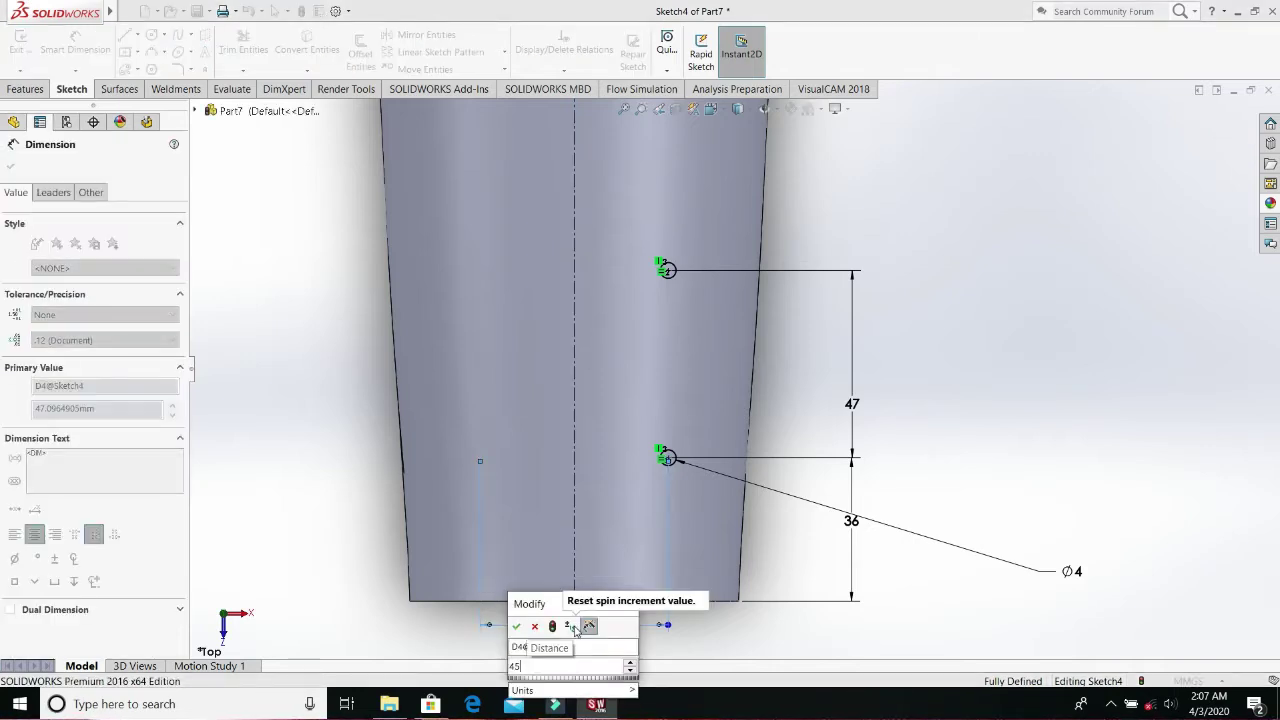
key("Return")
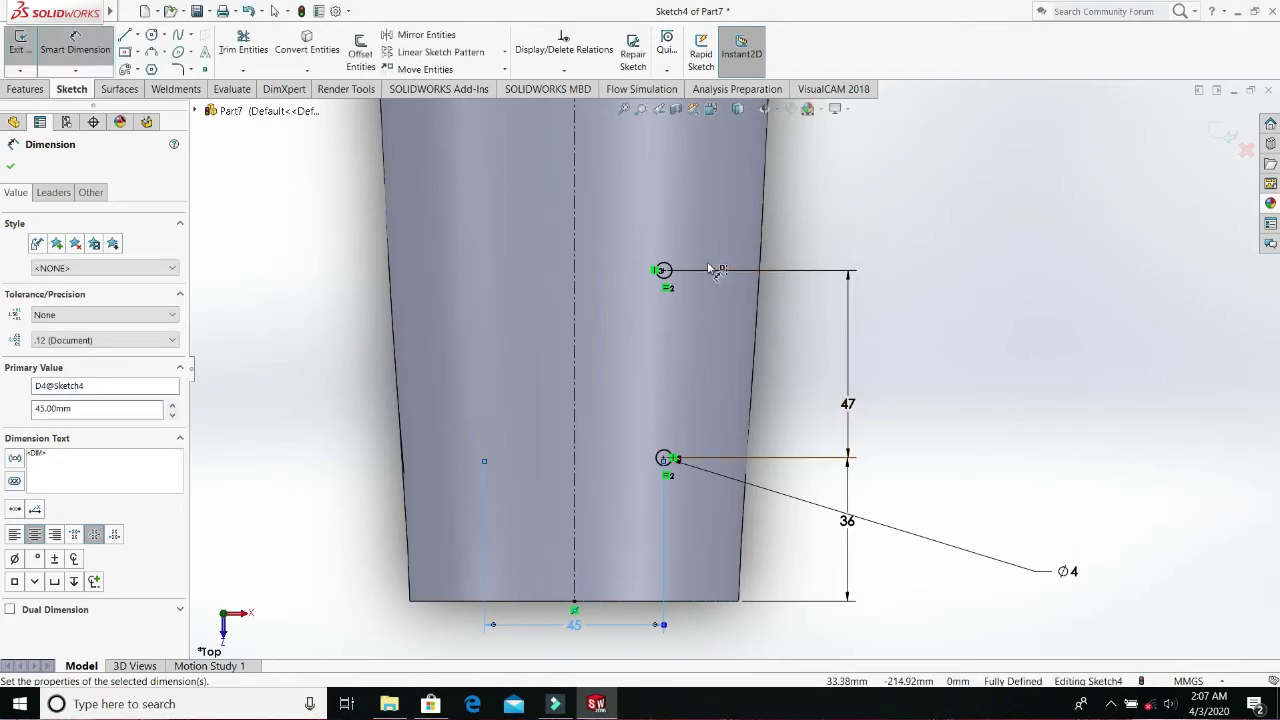
left_click(10, 166)
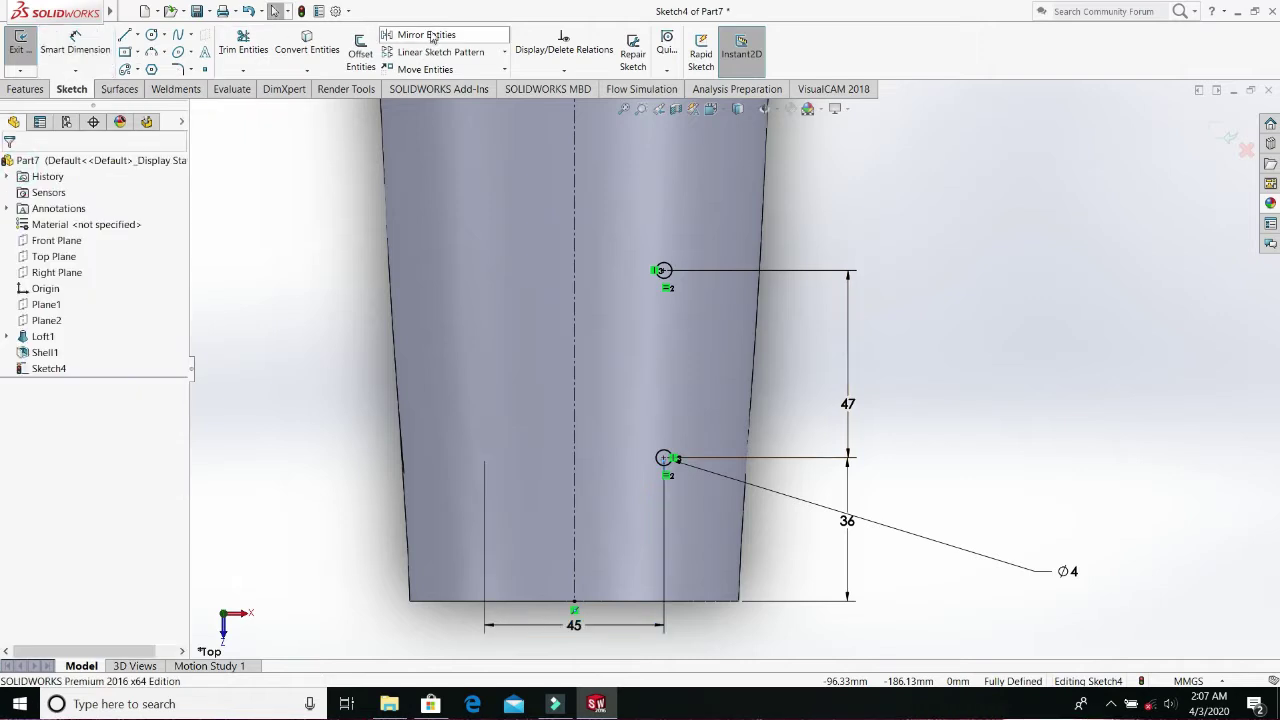
- Mirror both Ø4 hole circles about the vertical centerline (Line1) to get four holes
left_click(430, 36)
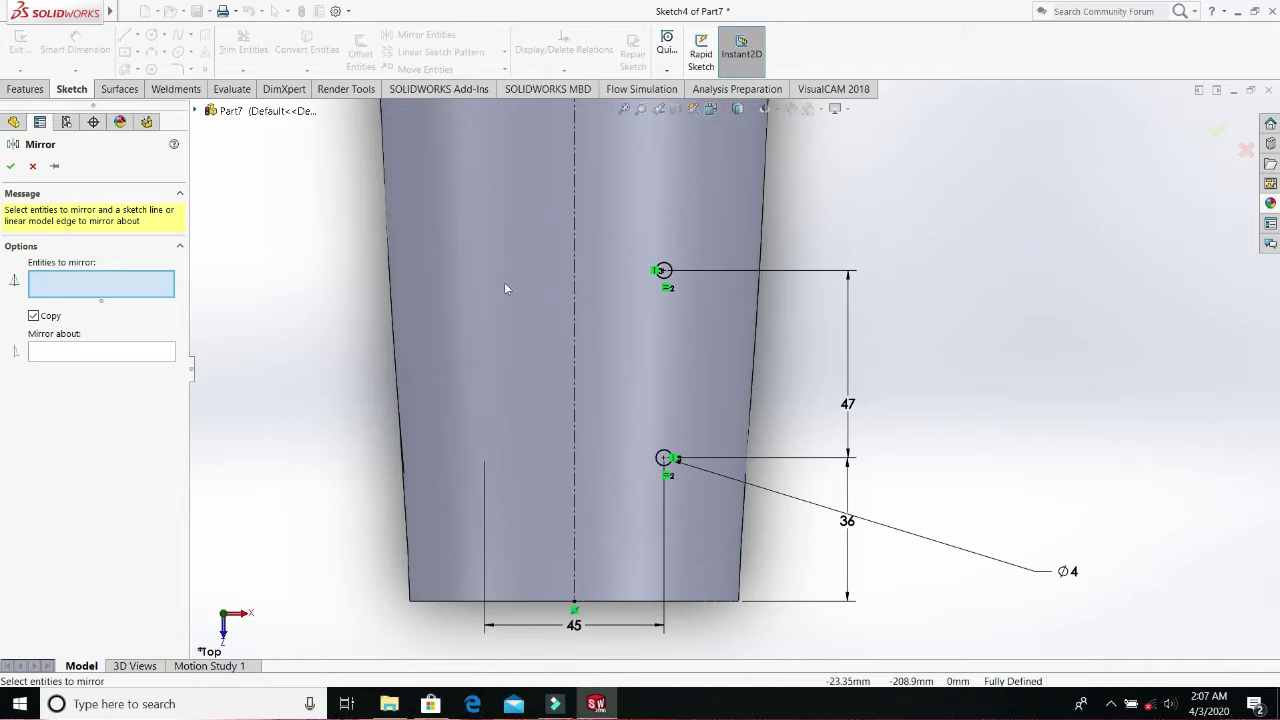
left_click(665, 270)
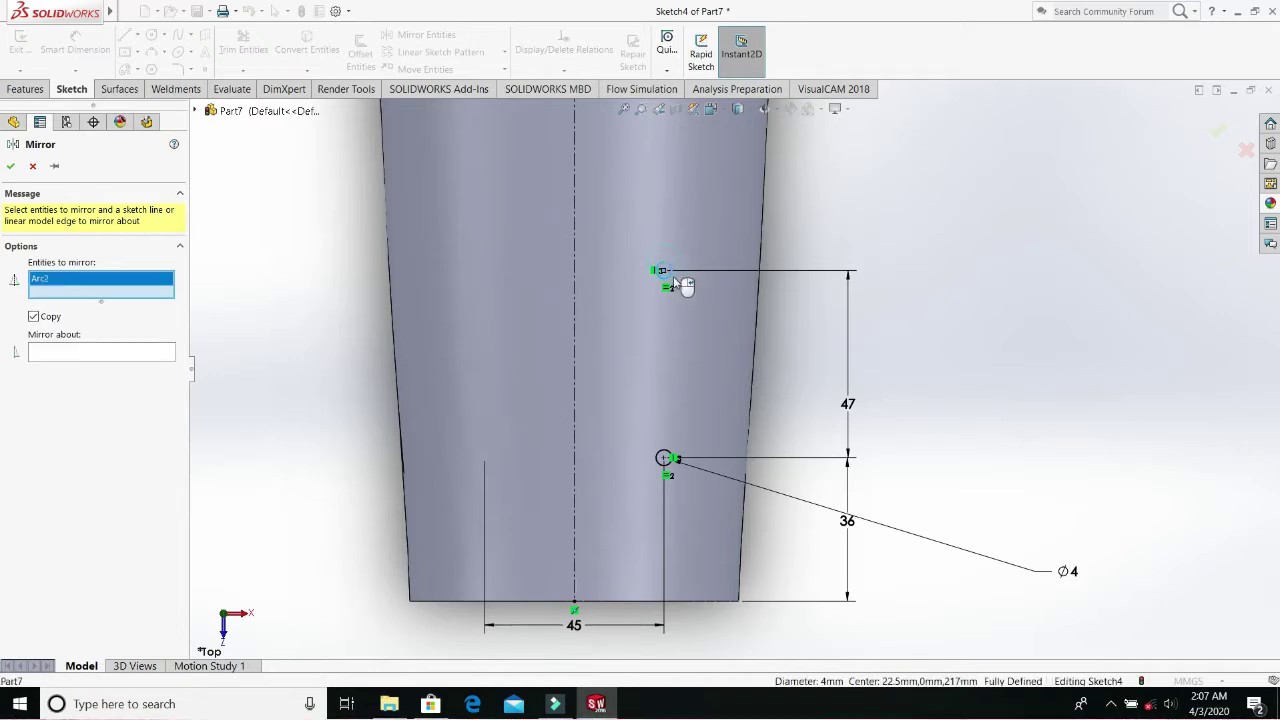
left_click(665, 457)
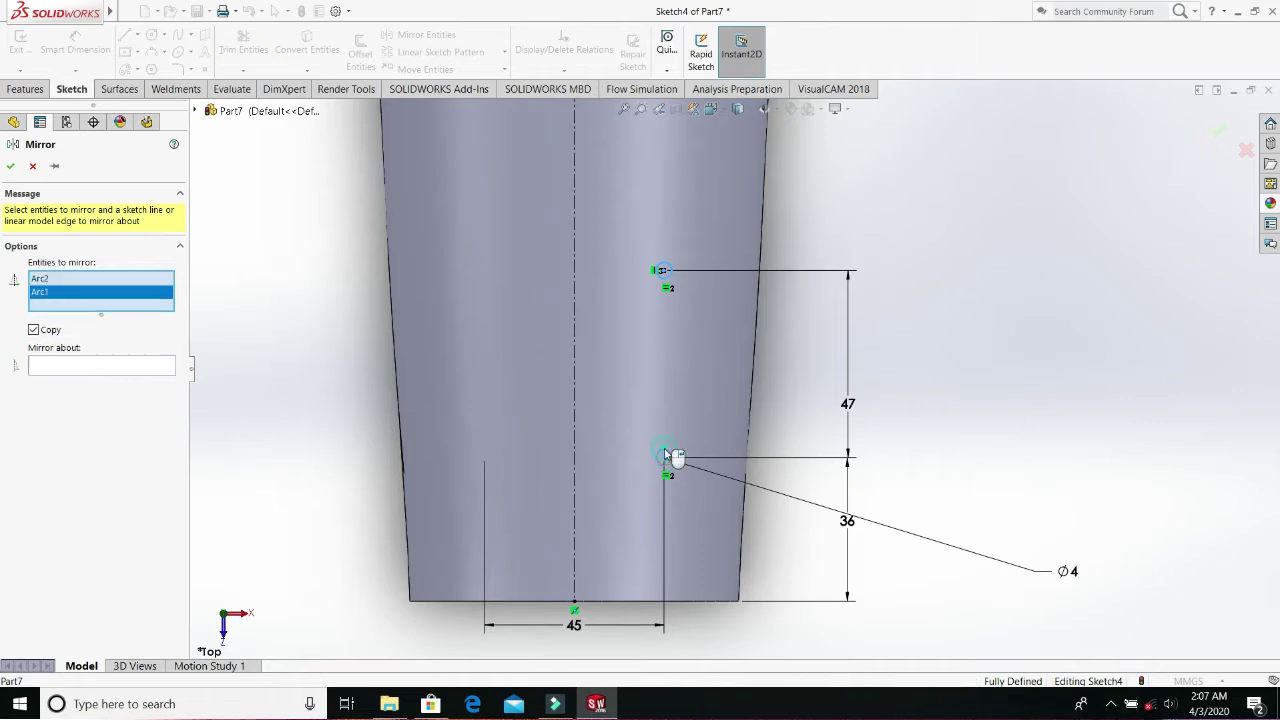
left_click(88, 369)
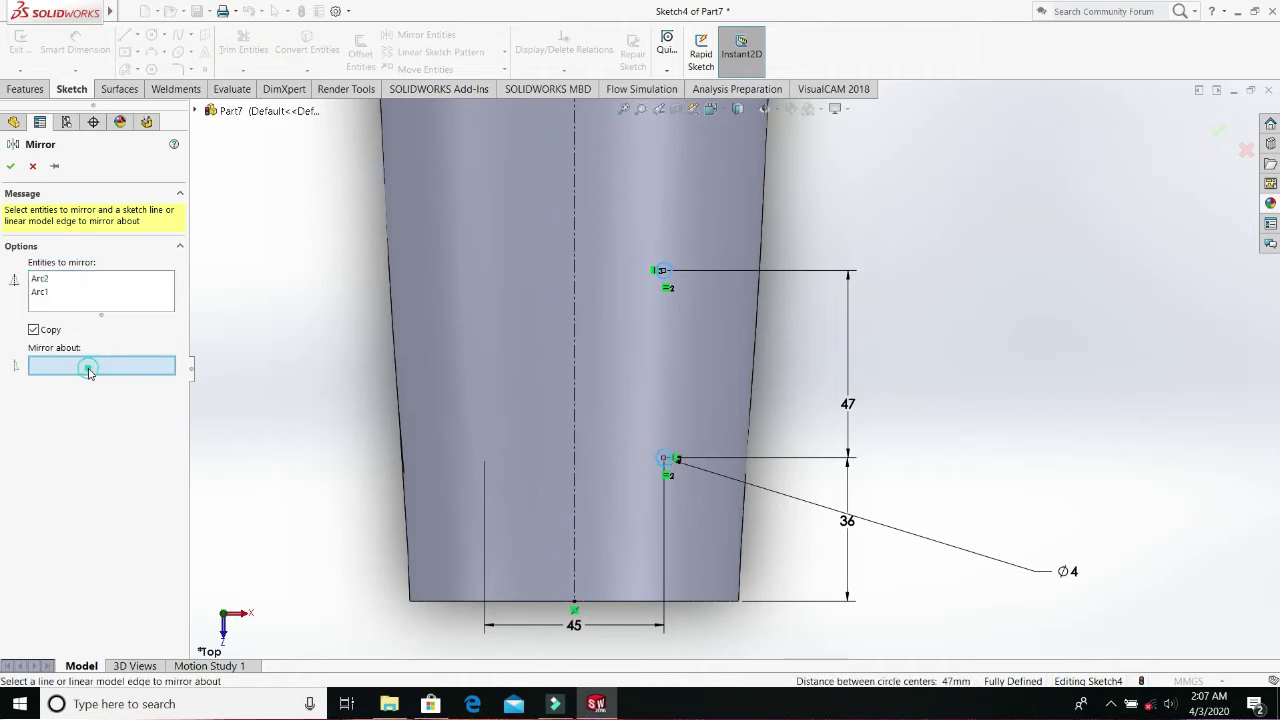
left_click(573, 387)
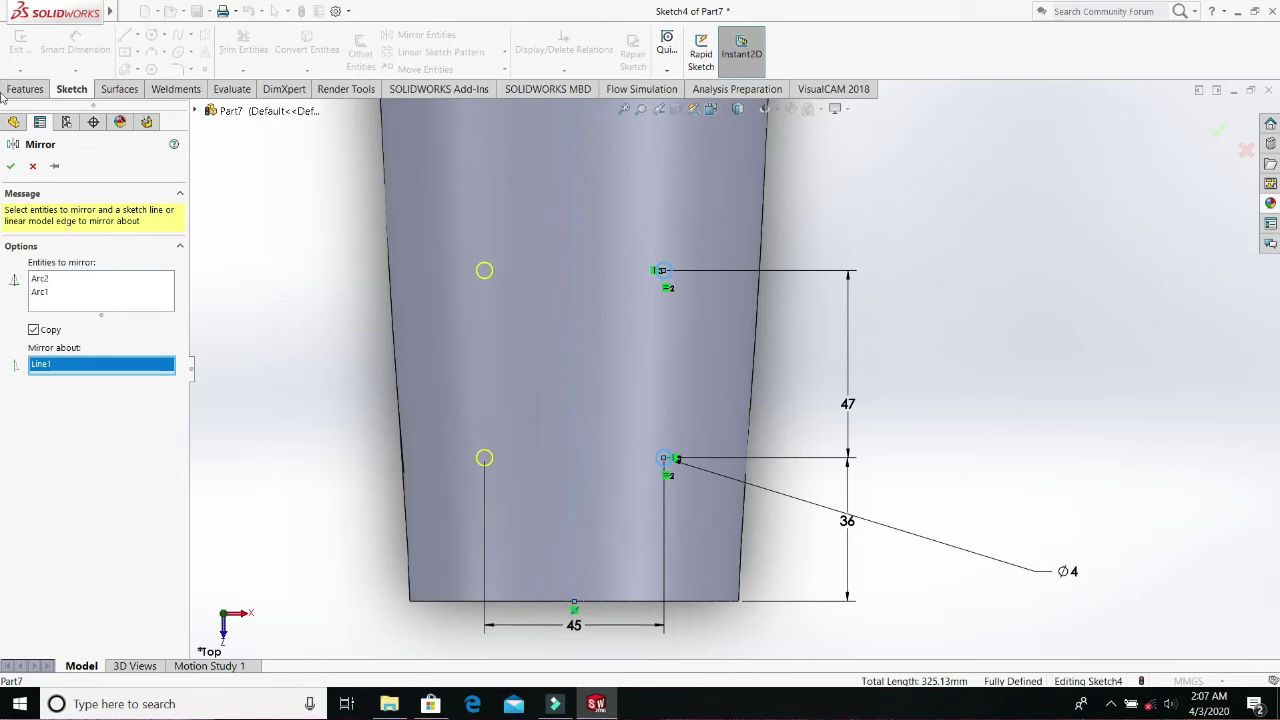
left_click(12, 167)
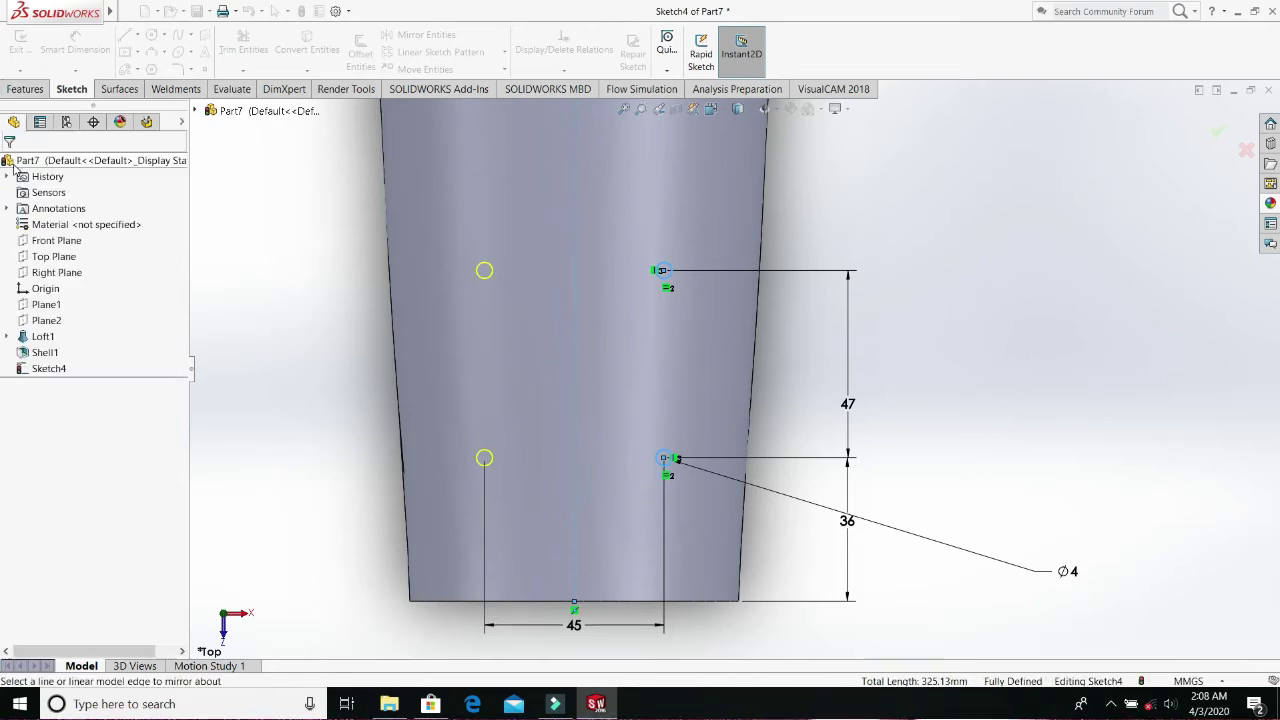
left_click(930, 279)
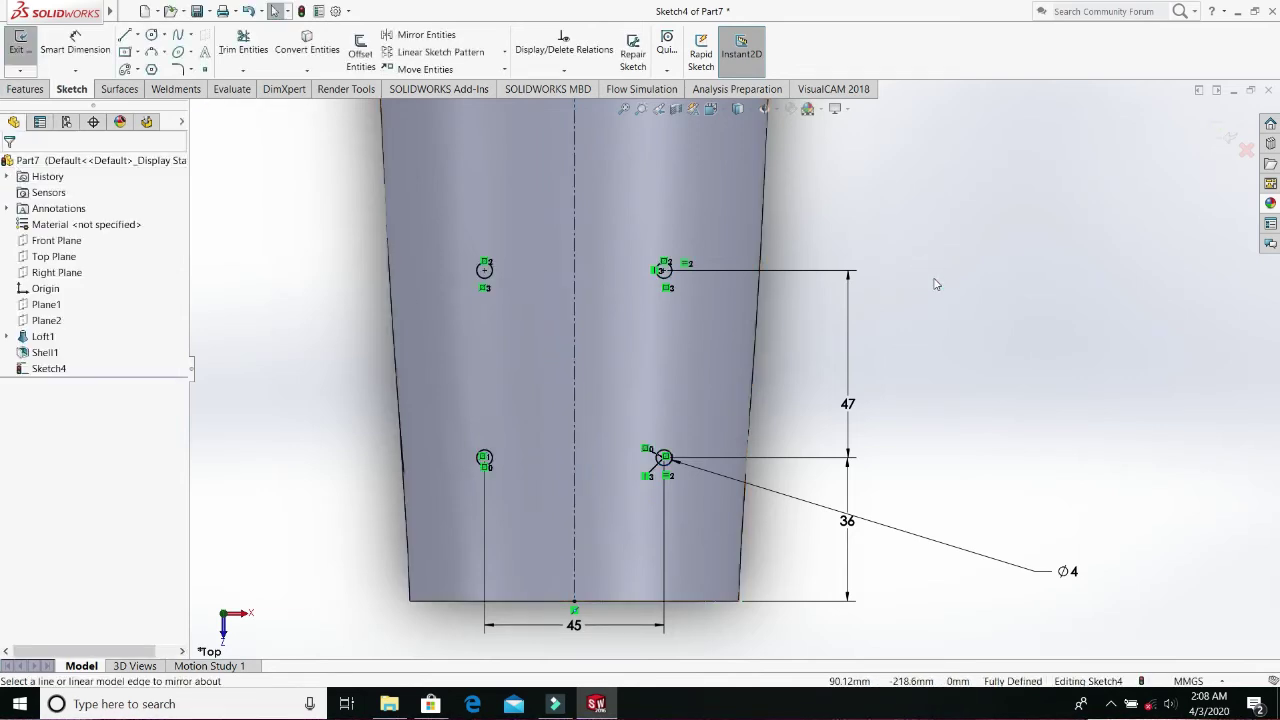
mouse_move(880, 417)
middle_mouse_down()
mouse_move(893, 199)
mouse_move(894, 297)
mouse_move(871, 266)
mouse_move(903, 291)
mouse_move(914, 323)
mouse_move(878, 337)
middle_mouse_up()
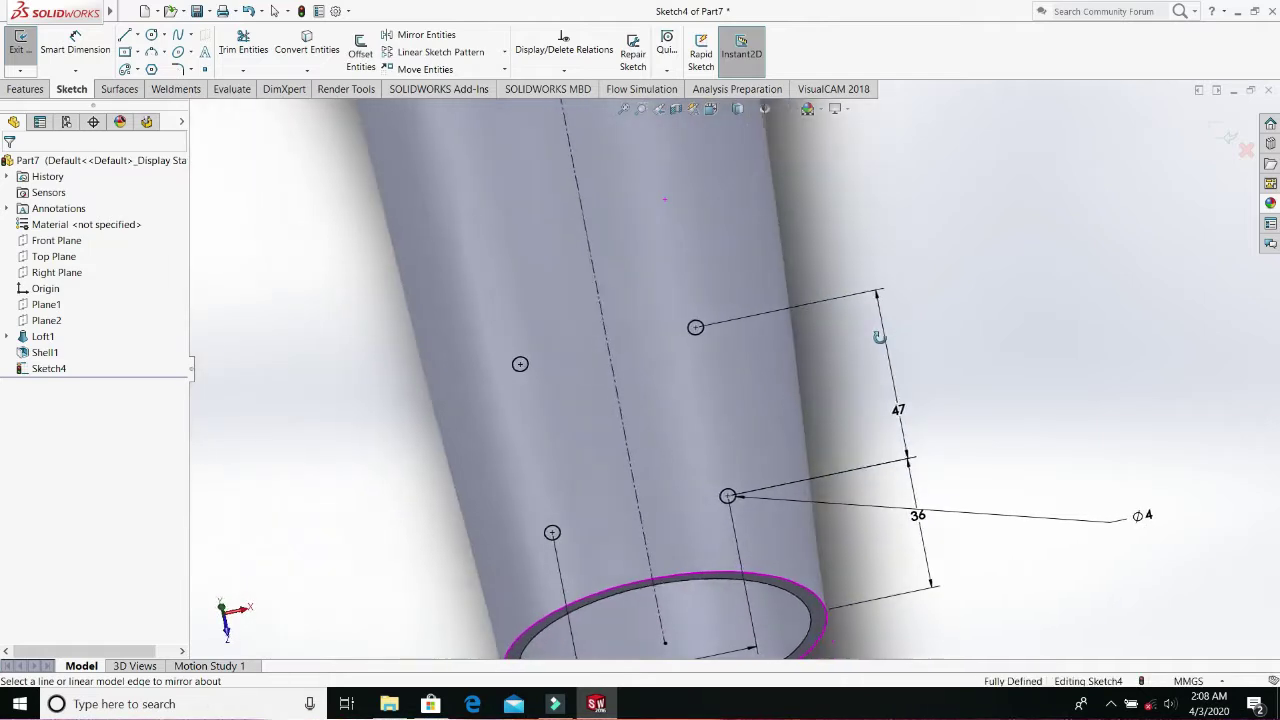
scroll(880, 343, "up", 3)
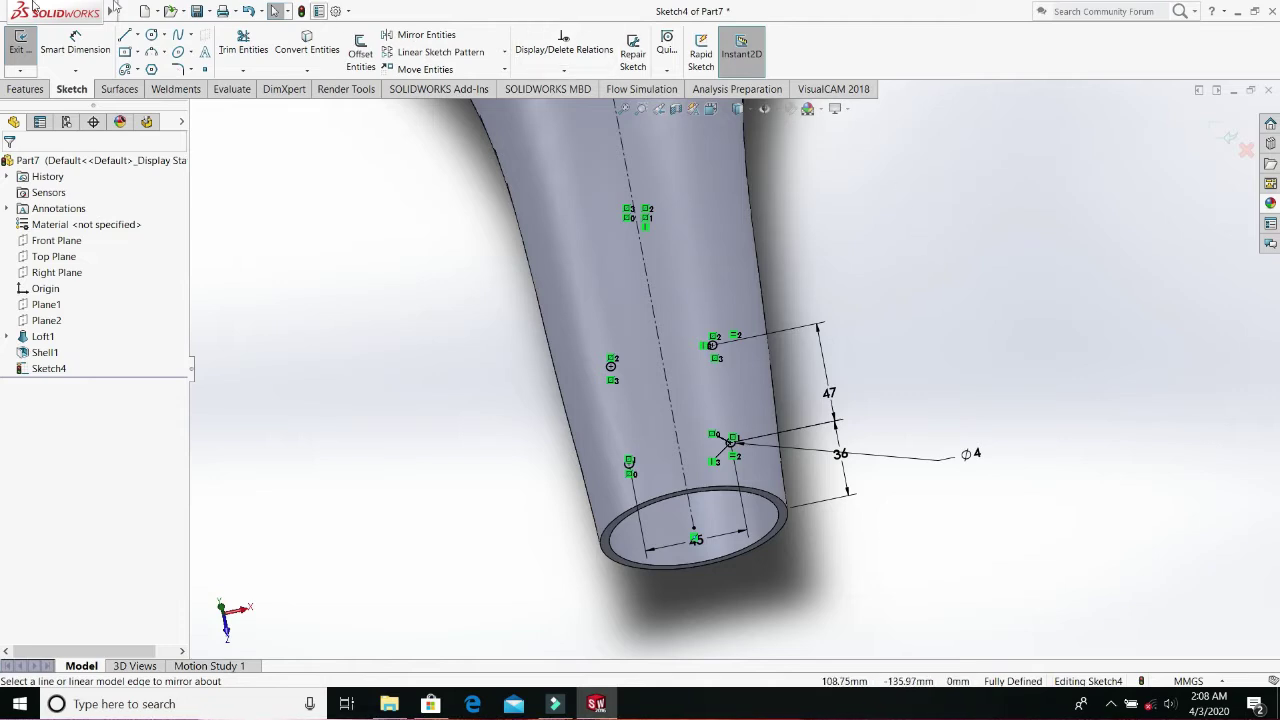
- Extrude-cut the hole sketch Through All in the reversed direction, creating Cut-Extrude1
left_click(25, 89)
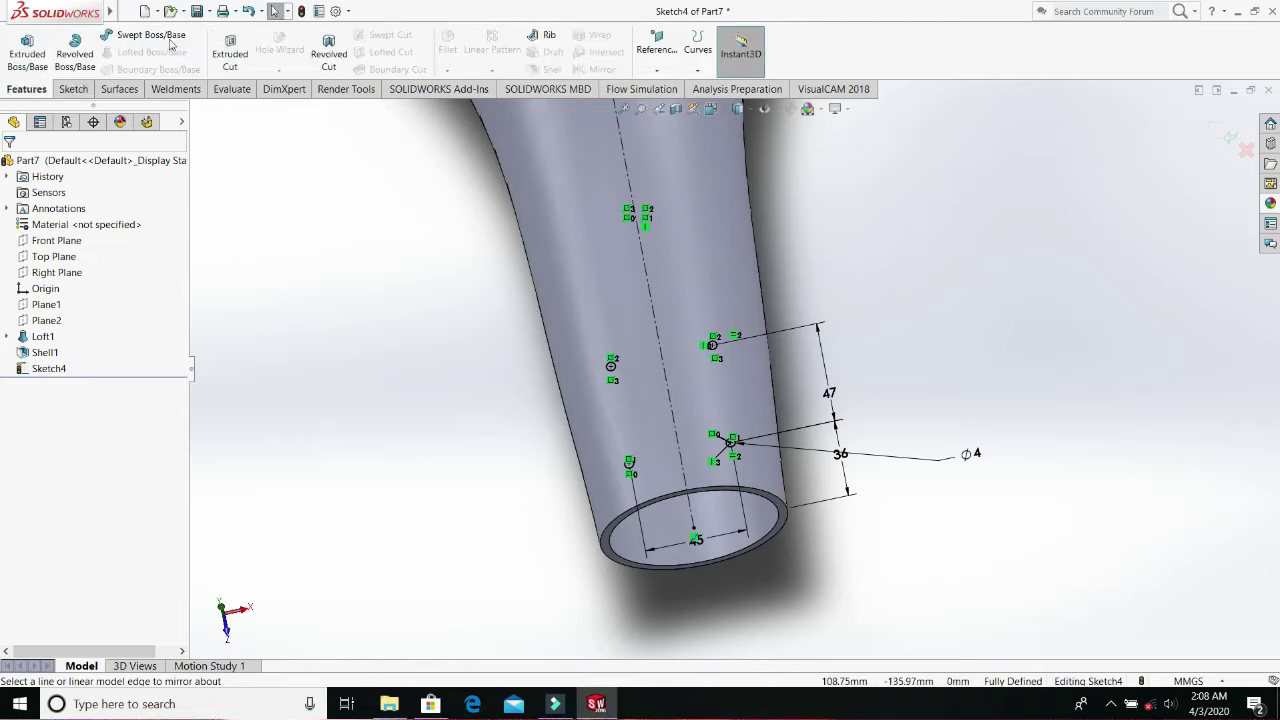
left_click(240, 46)
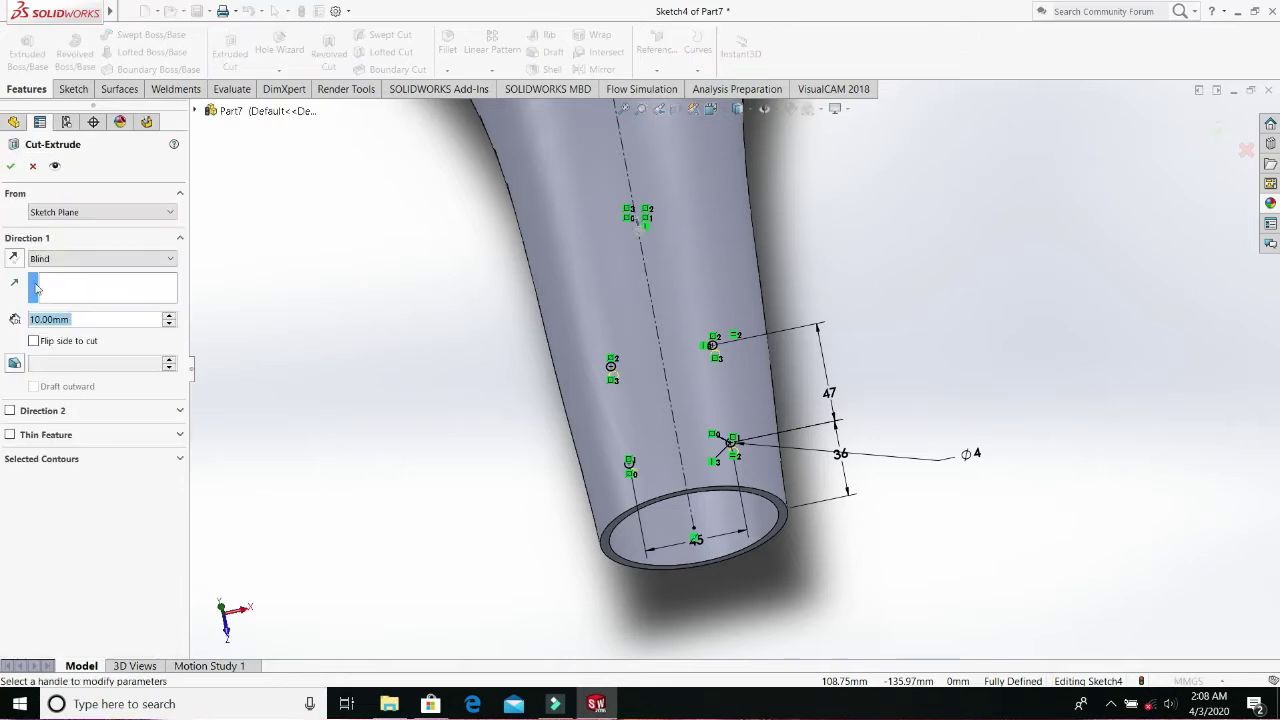
left_click(150, 259)
left_click(140, 285)
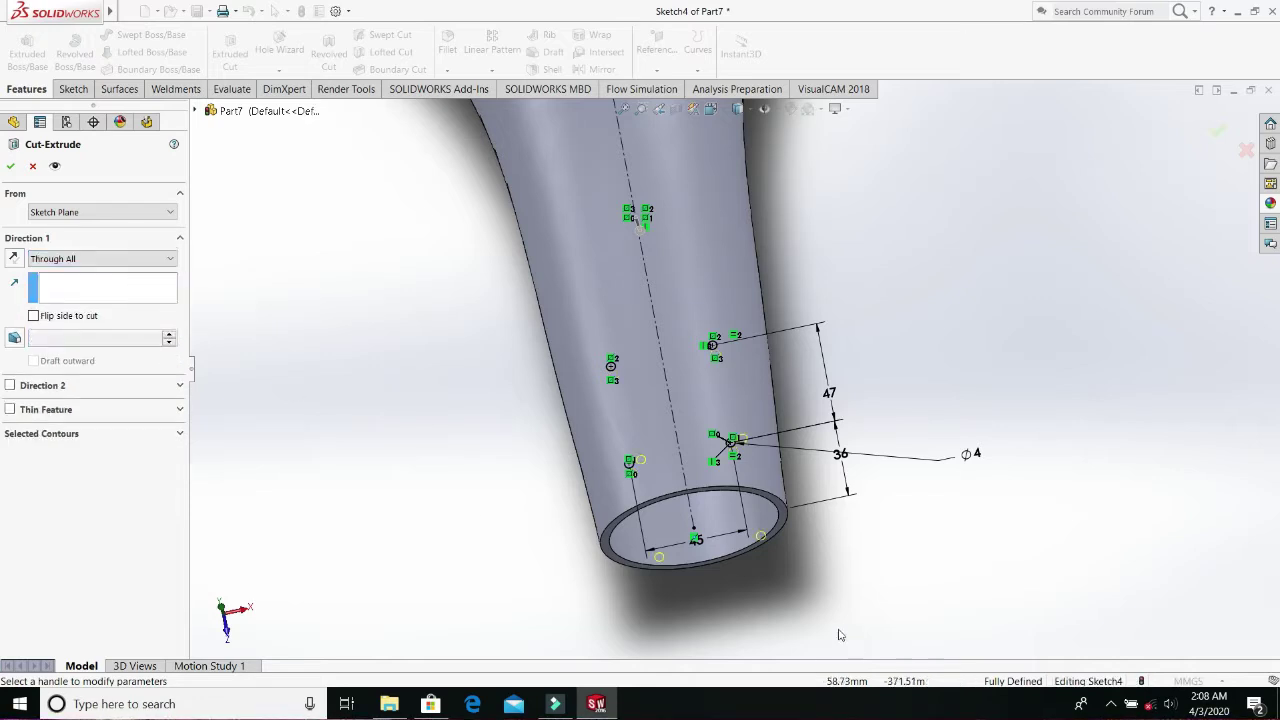
middle_click_drag(823, 563, 799, 447)
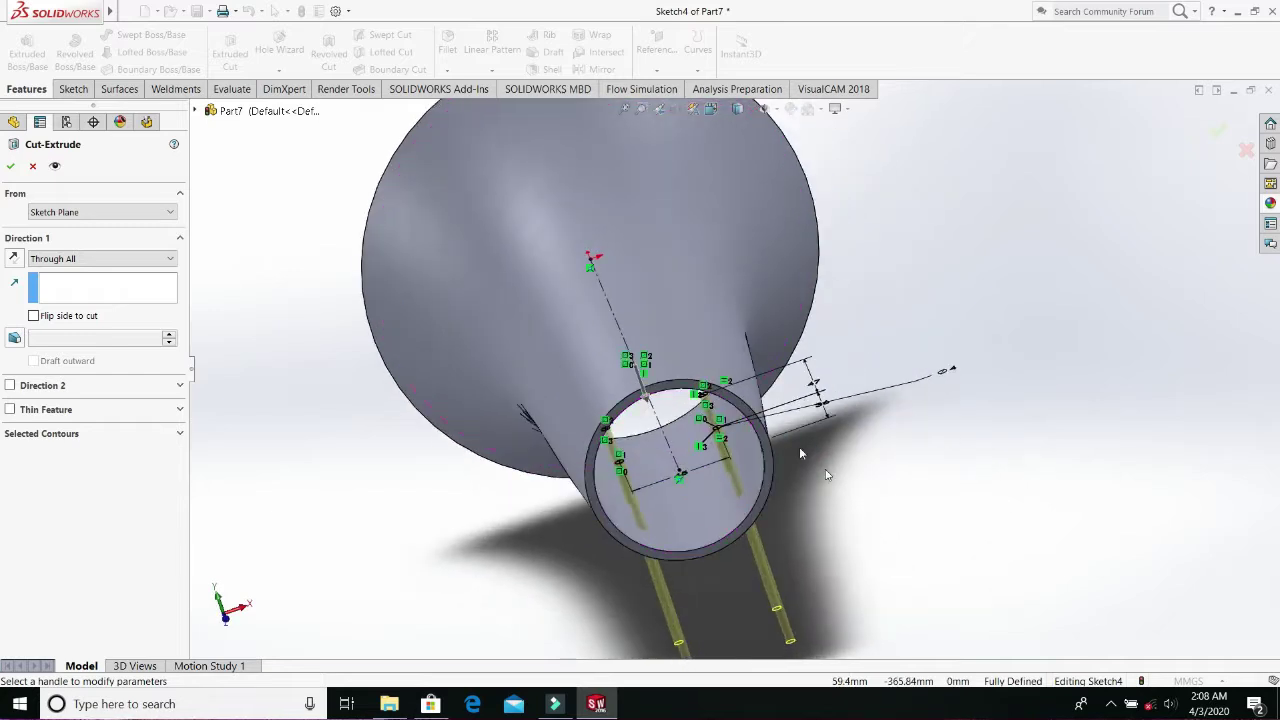
left_click(14, 259)
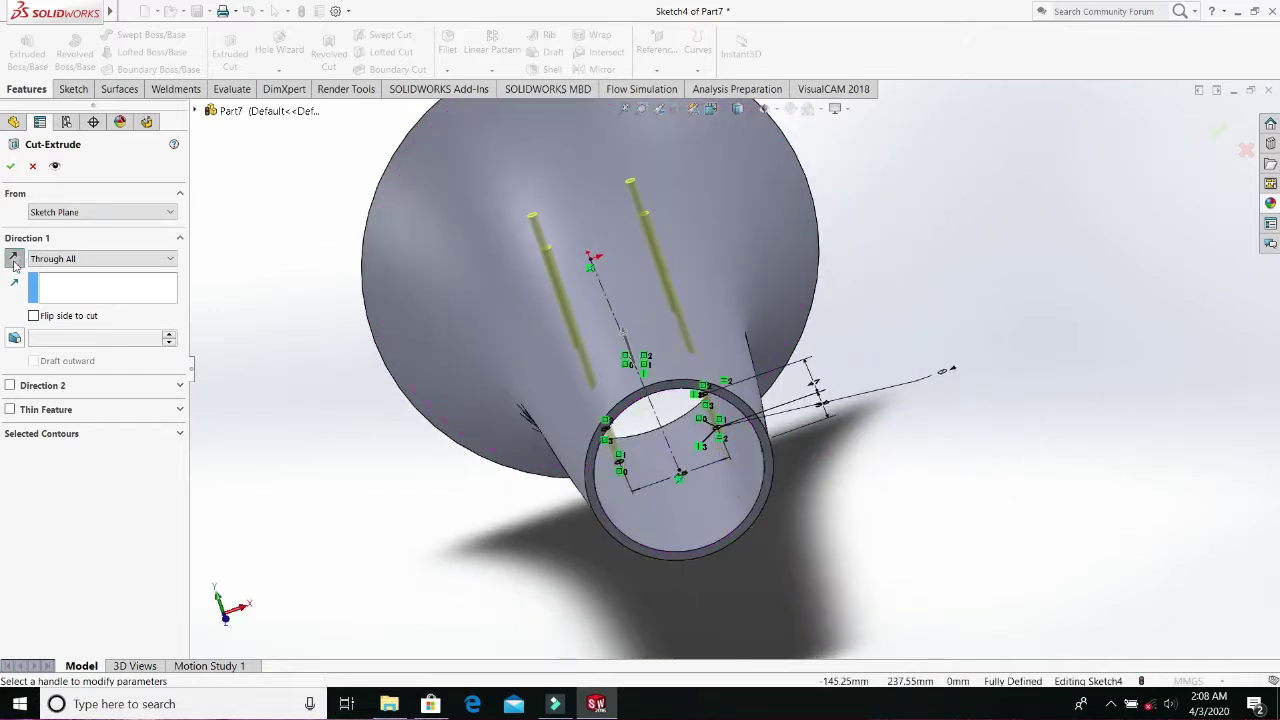
left_click(10, 167)
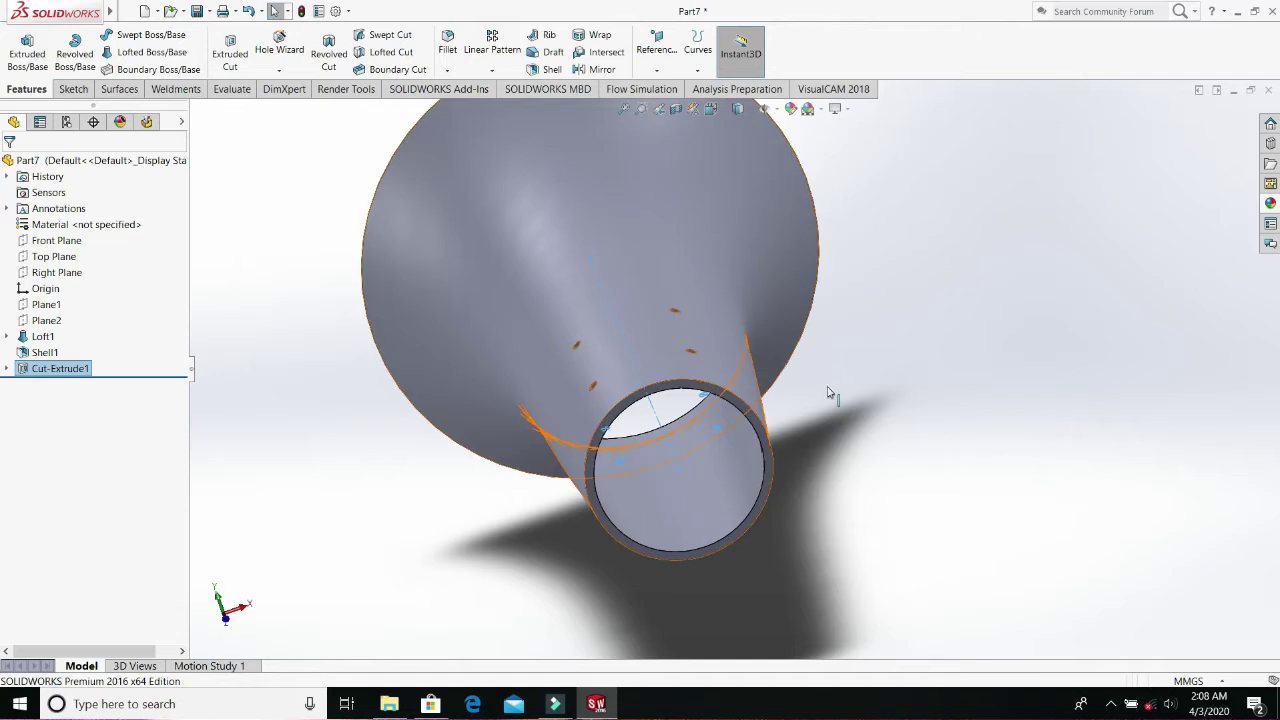
left_click(906, 390)
middle_click_drag(836, 357, 945, 380)
scroll(945, 380, "up", 5)
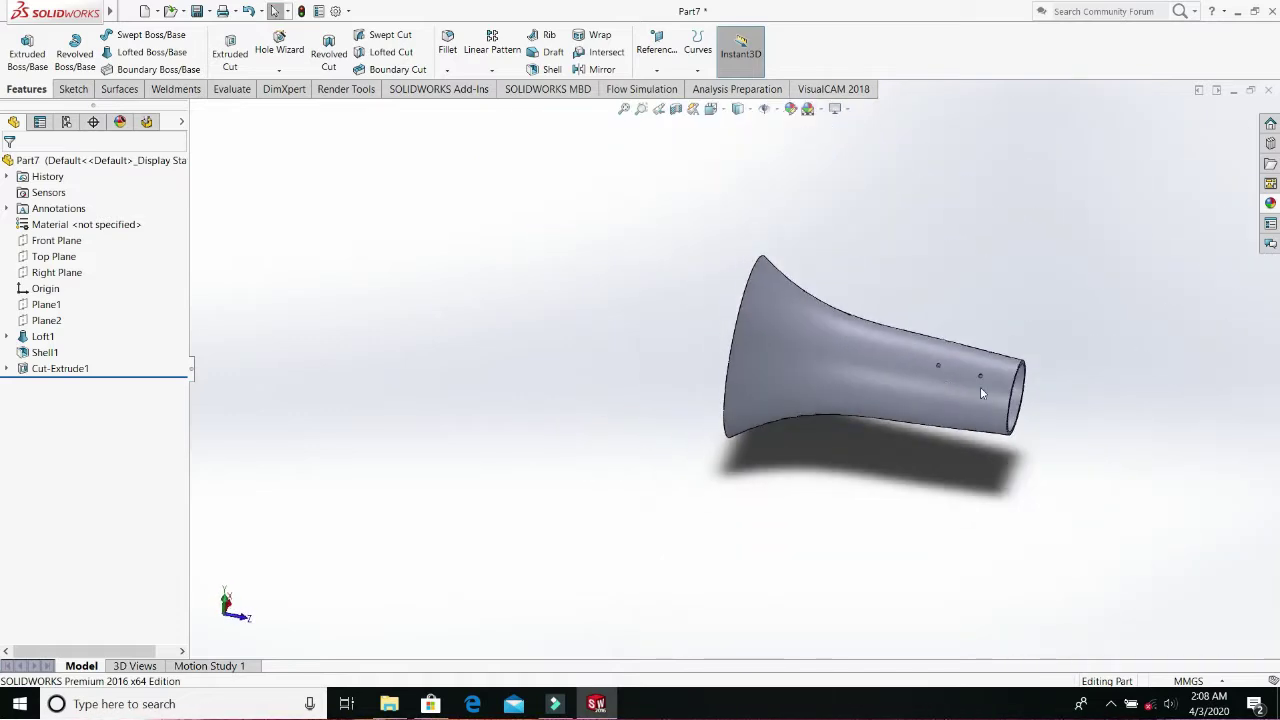
middle_click_drag(1080, 417, 943, 434)
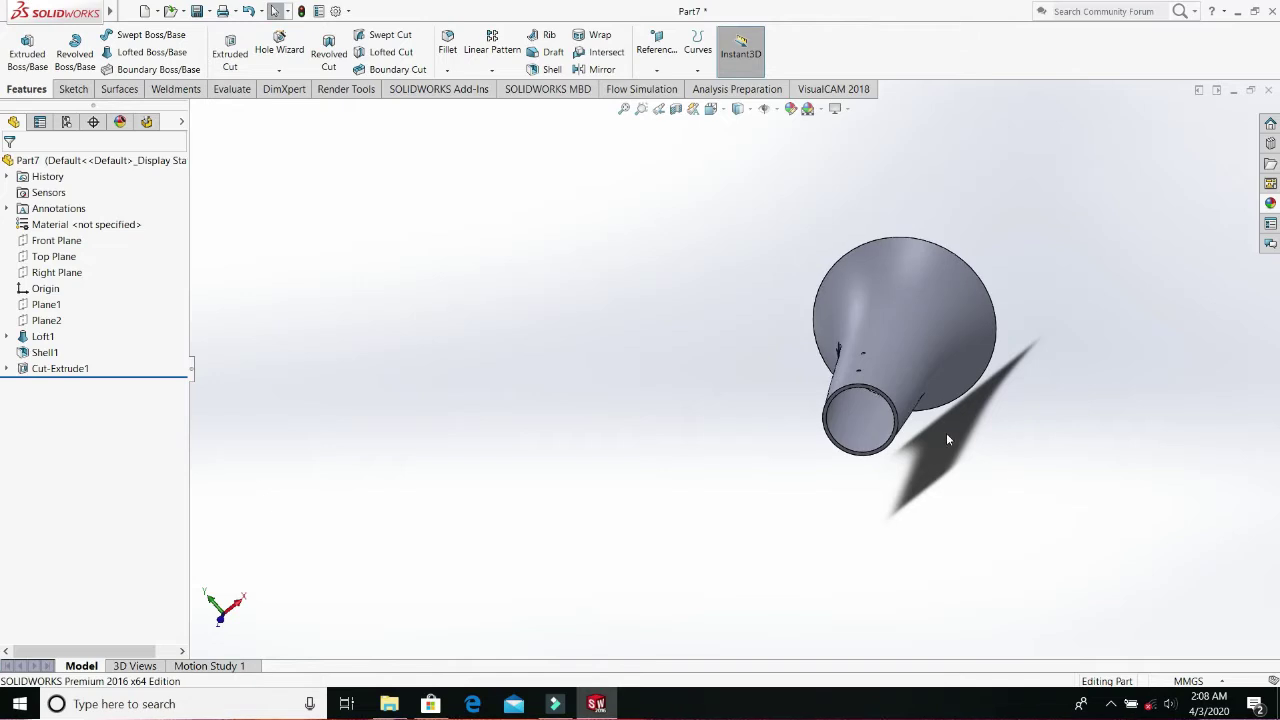
scroll(812, 418, "up", 3)
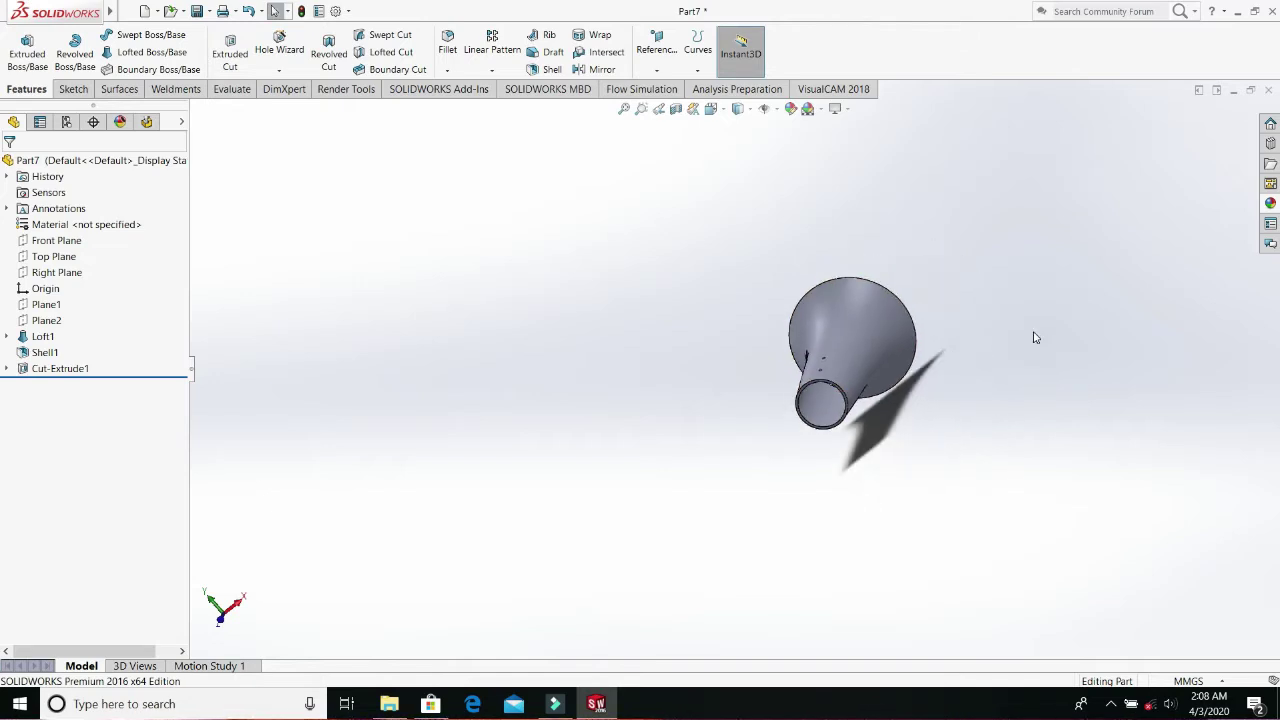
middle_click_drag(812, 418, 938, 403)
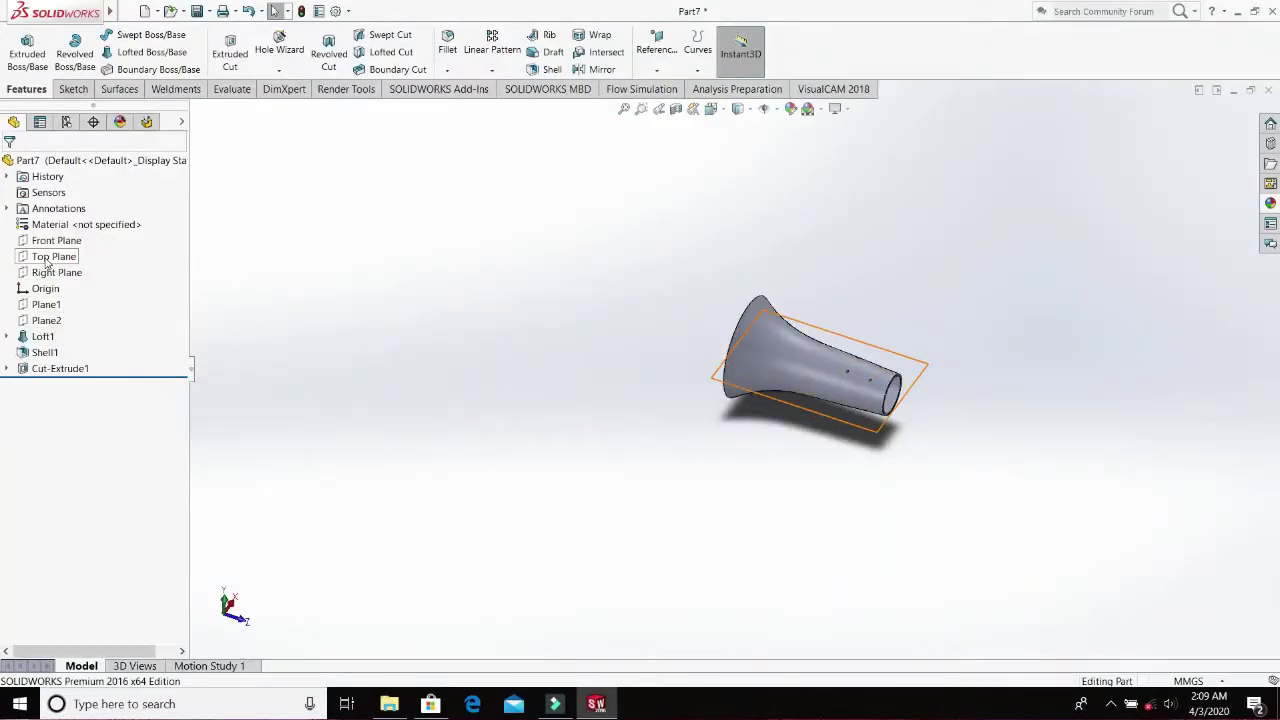
- Start a new sketch on the Top Plane and view it Normal To
right_click(47, 258)
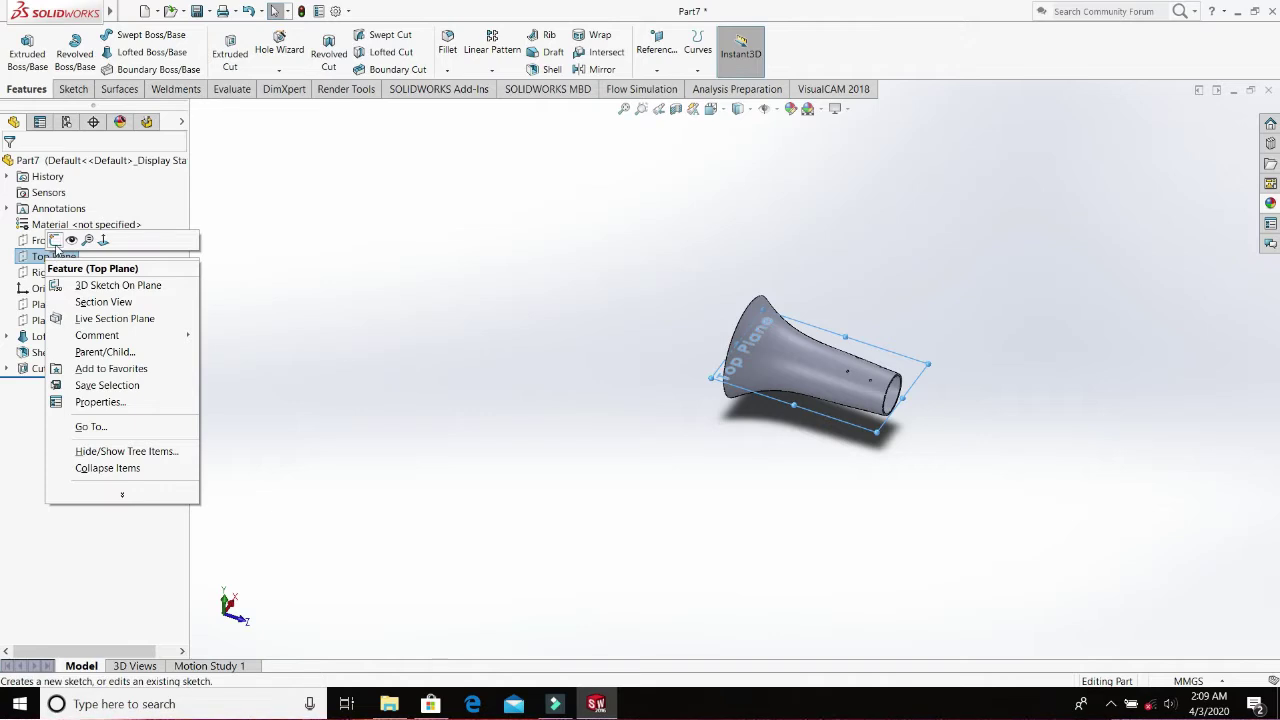
left_click(55, 240)
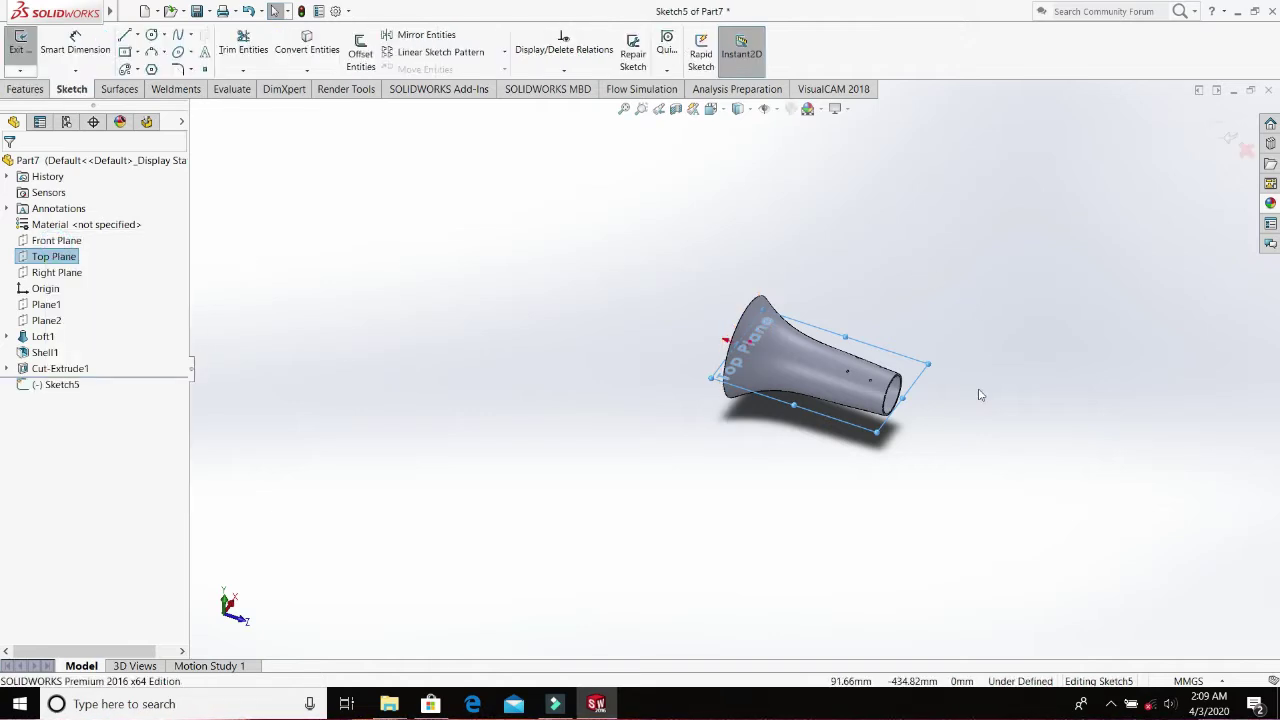
key("space")
left_click(501, 531)
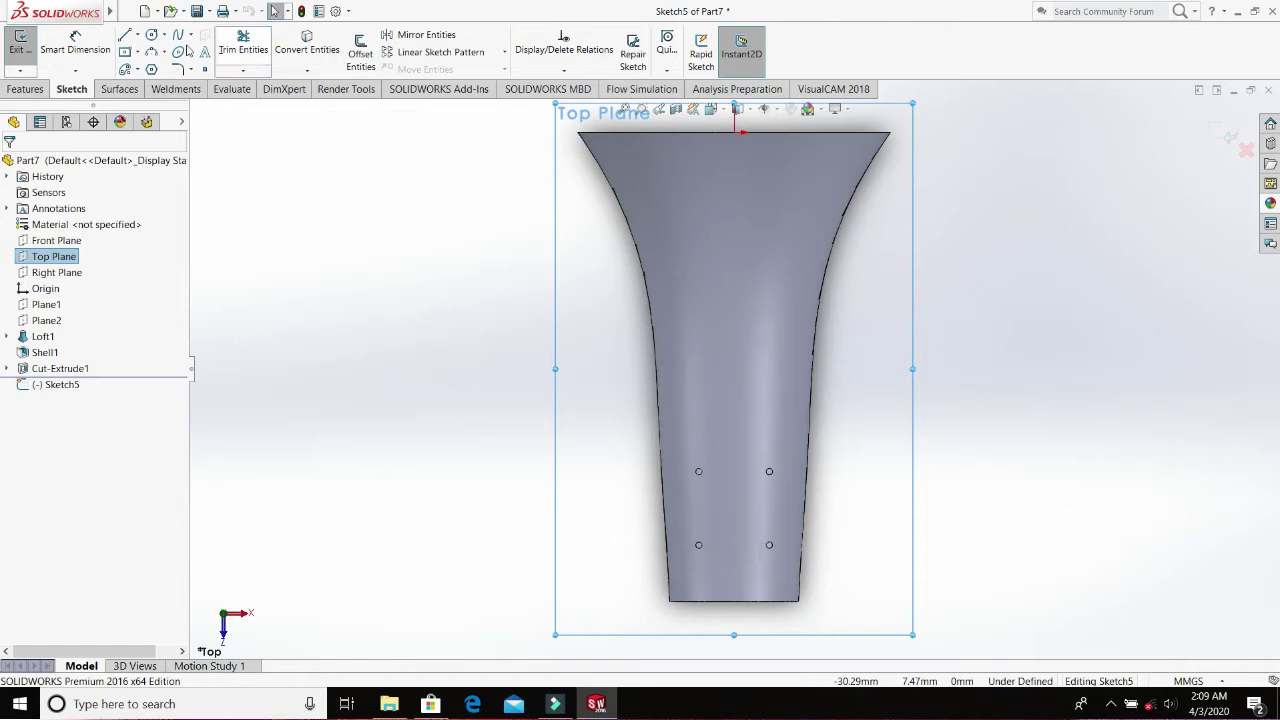
- Draw a vertical centerline end to end and a center rectangle enclosing the four holes
left_click(138, 36)
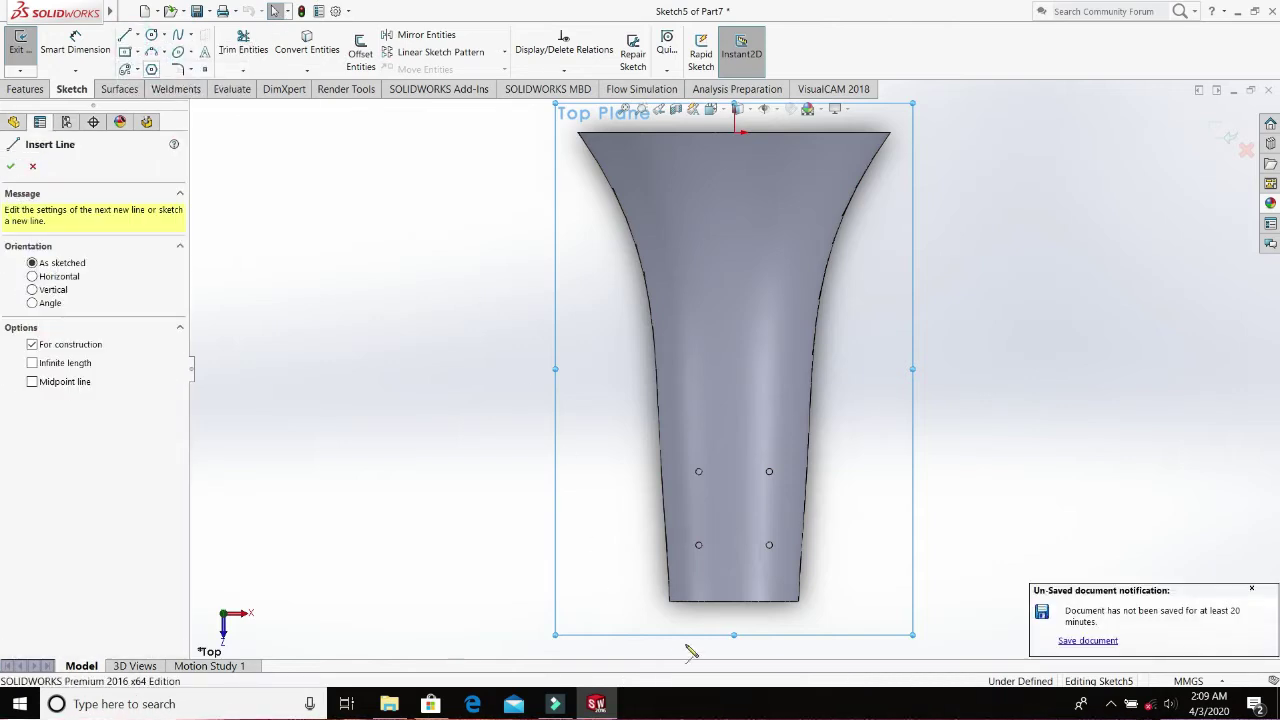
left_click(737, 133)
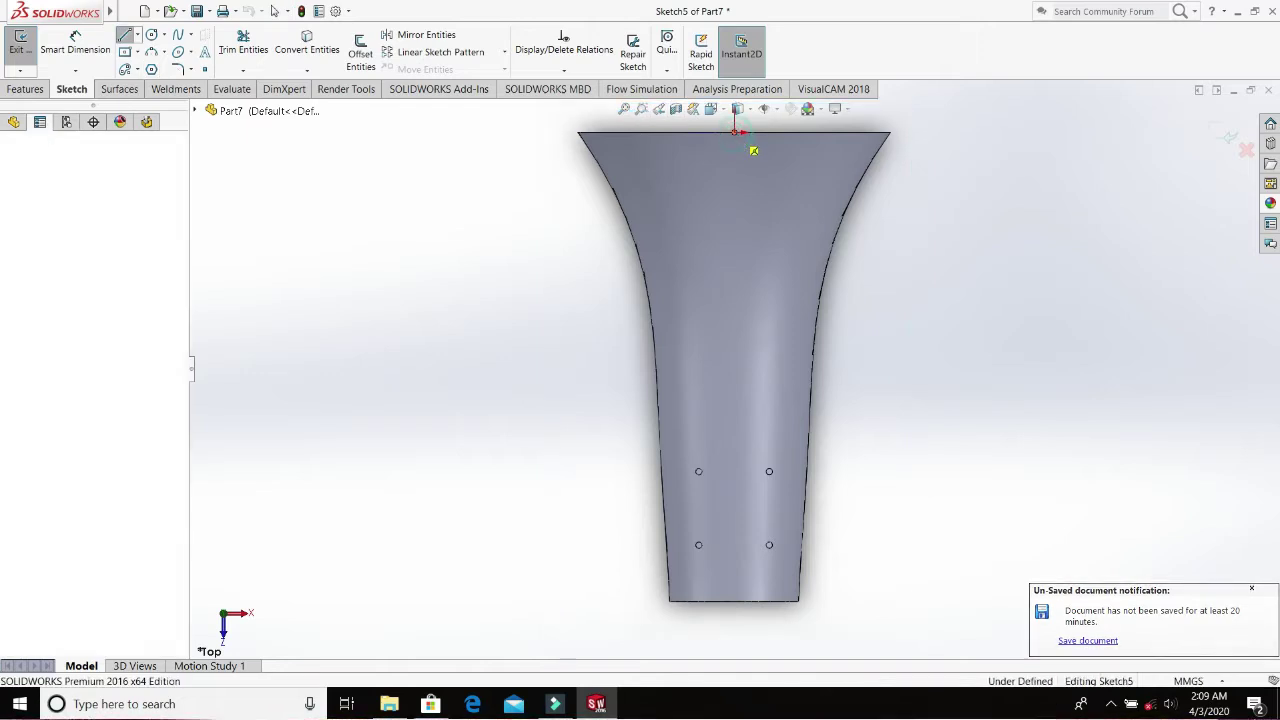
left_click(735, 601)
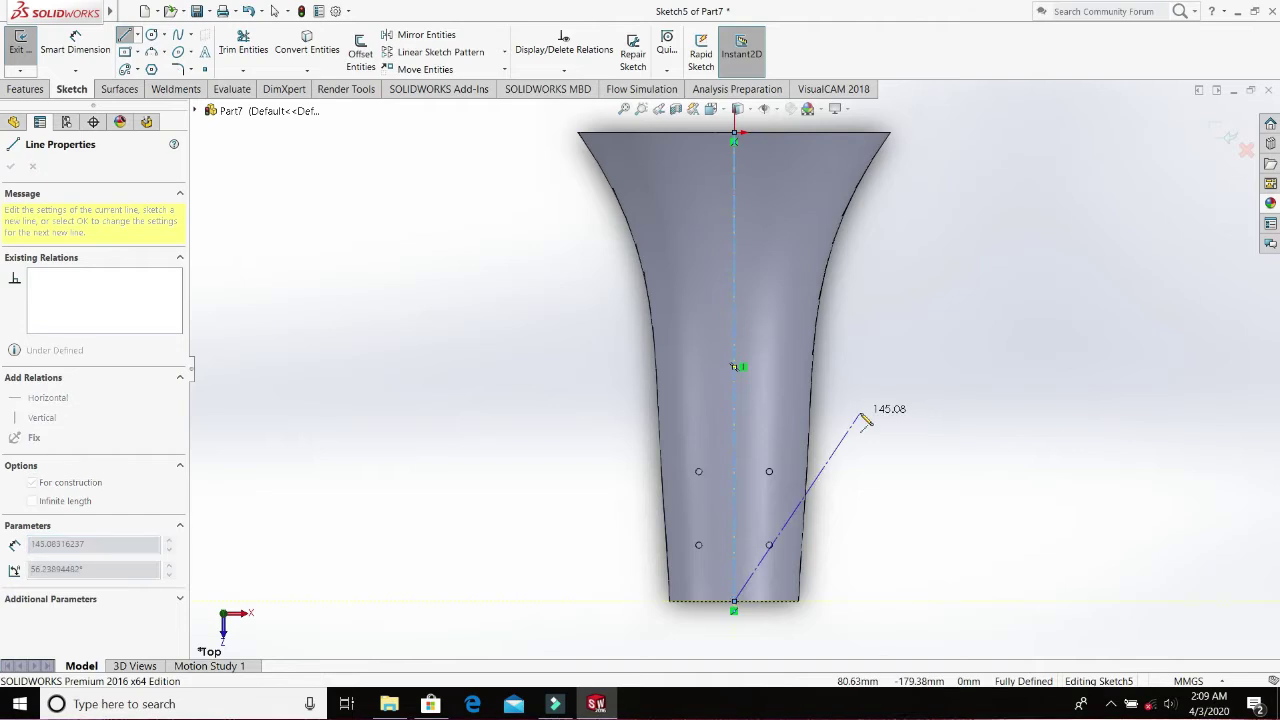
key("Escape")
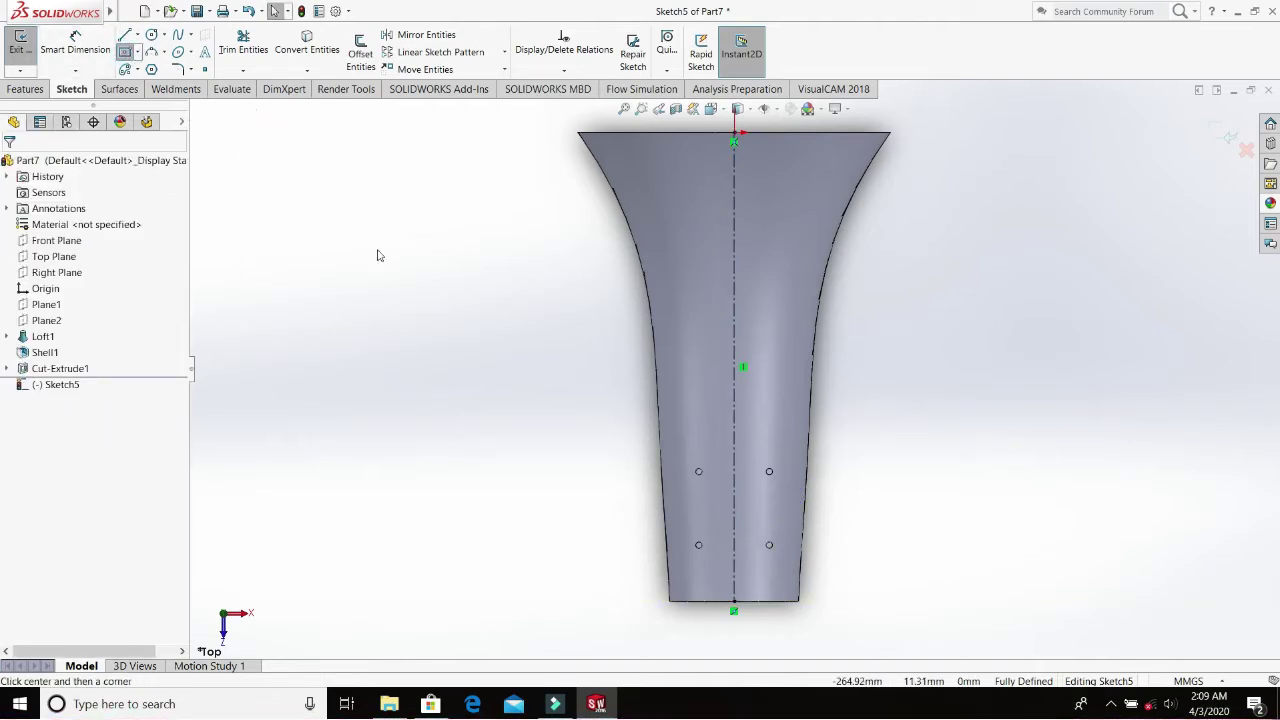
left_click(734, 508)
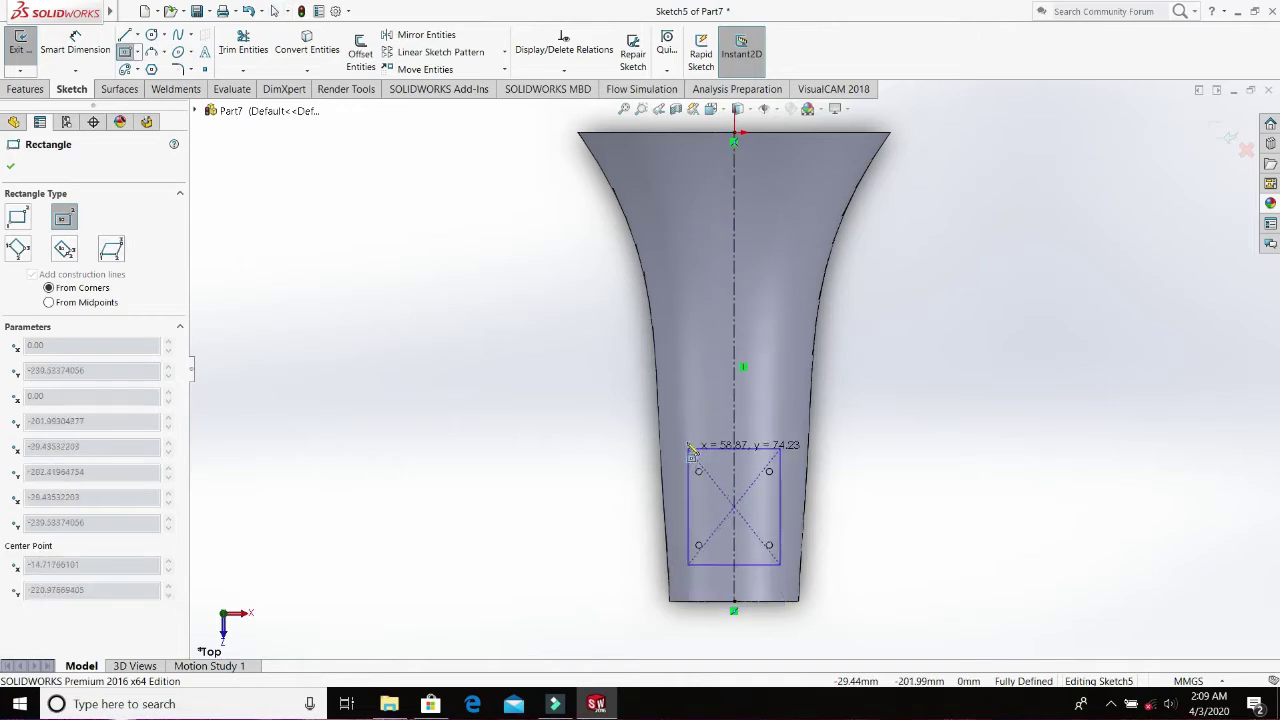
left_click(686, 440)
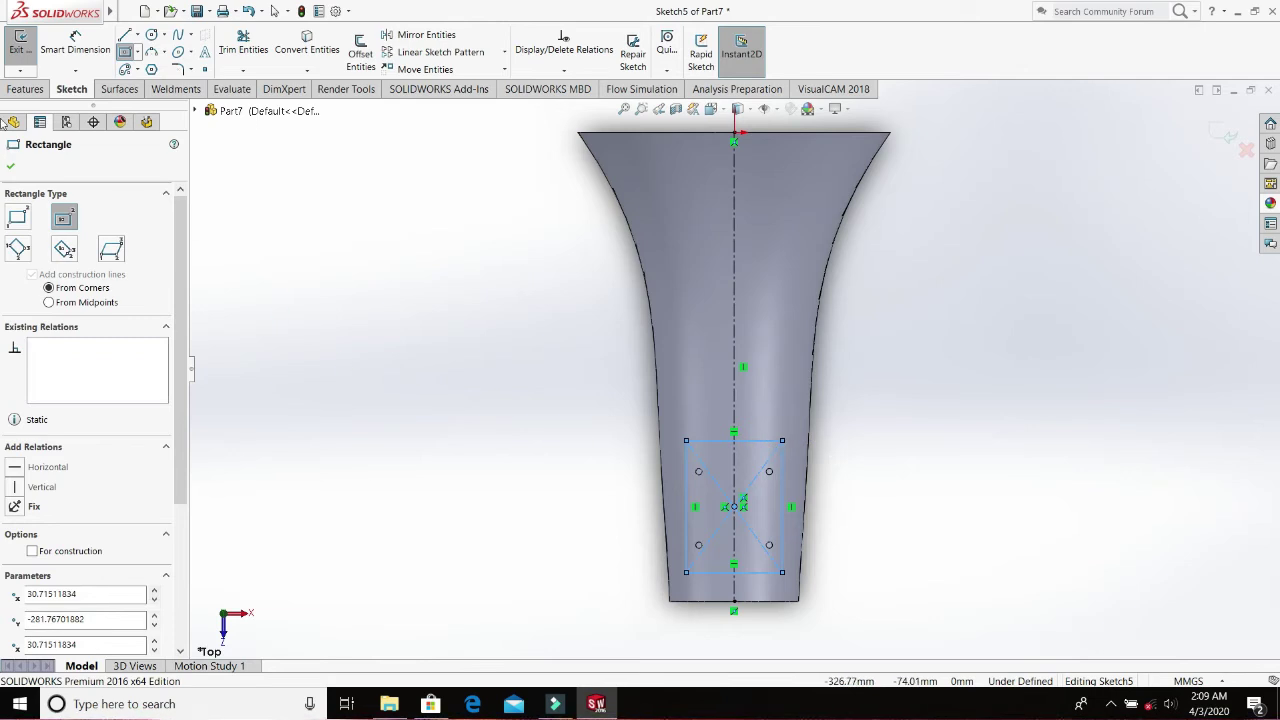
left_click(10, 167)
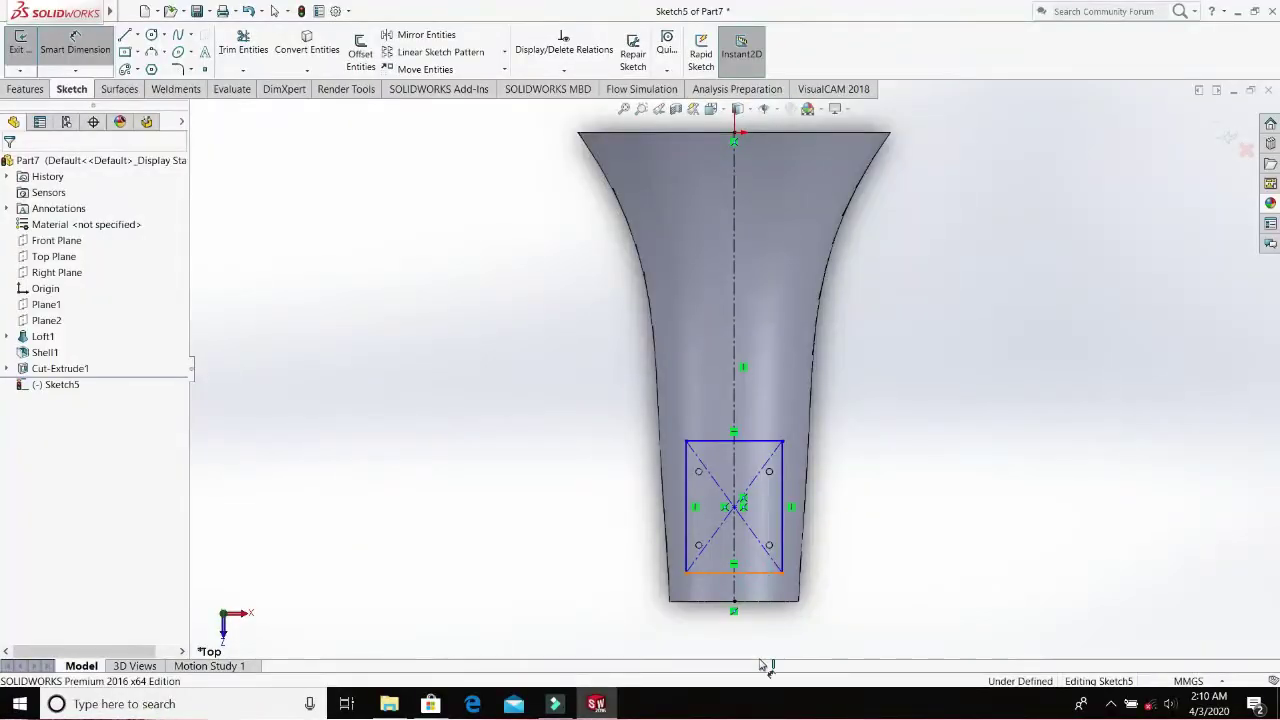
- Dimension the rectangle's bottom edge to 56 mm and its left edge to 58 mm
left_click(745, 572)
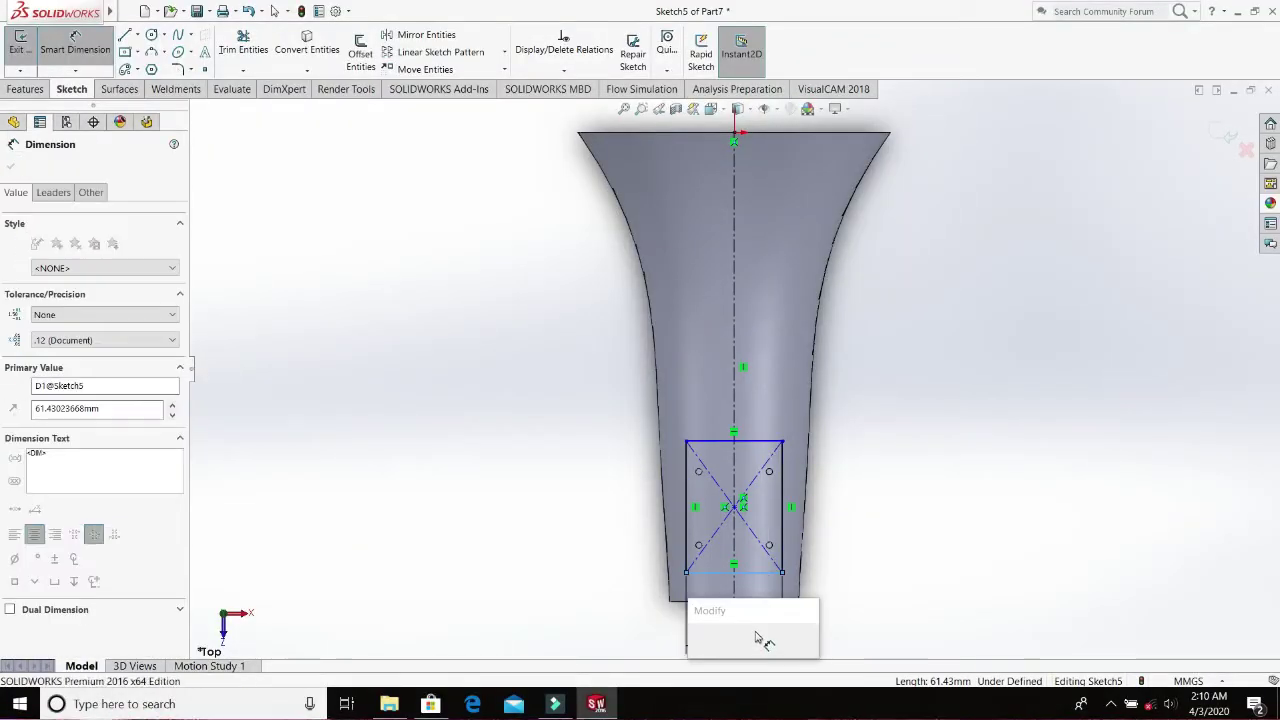
type("56")
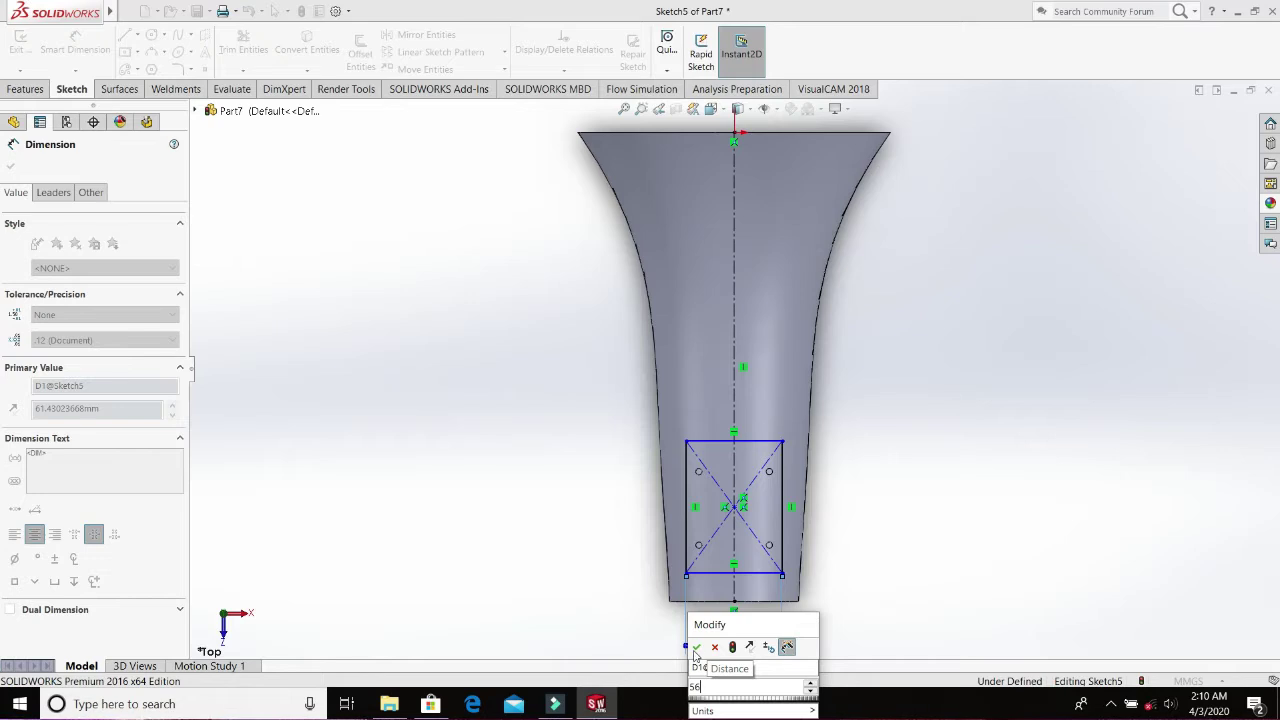
left_click(697, 647)
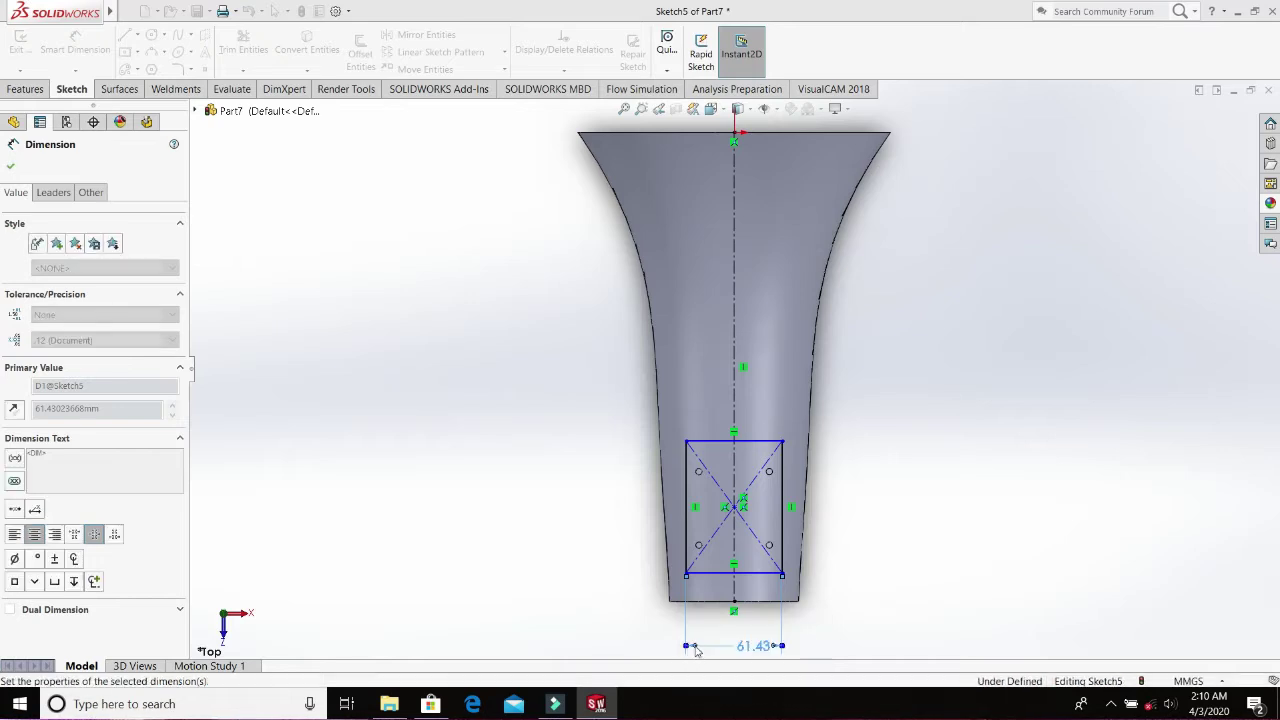
left_click(690, 510)
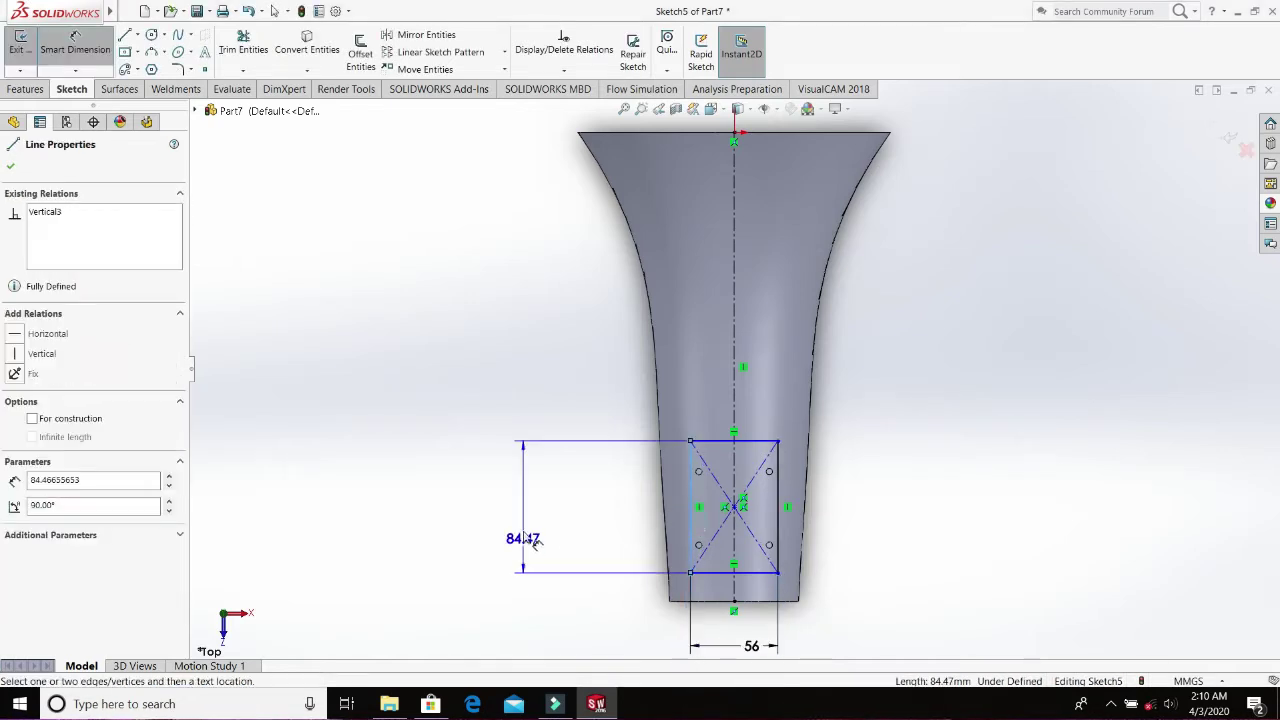
left_click(524, 536)
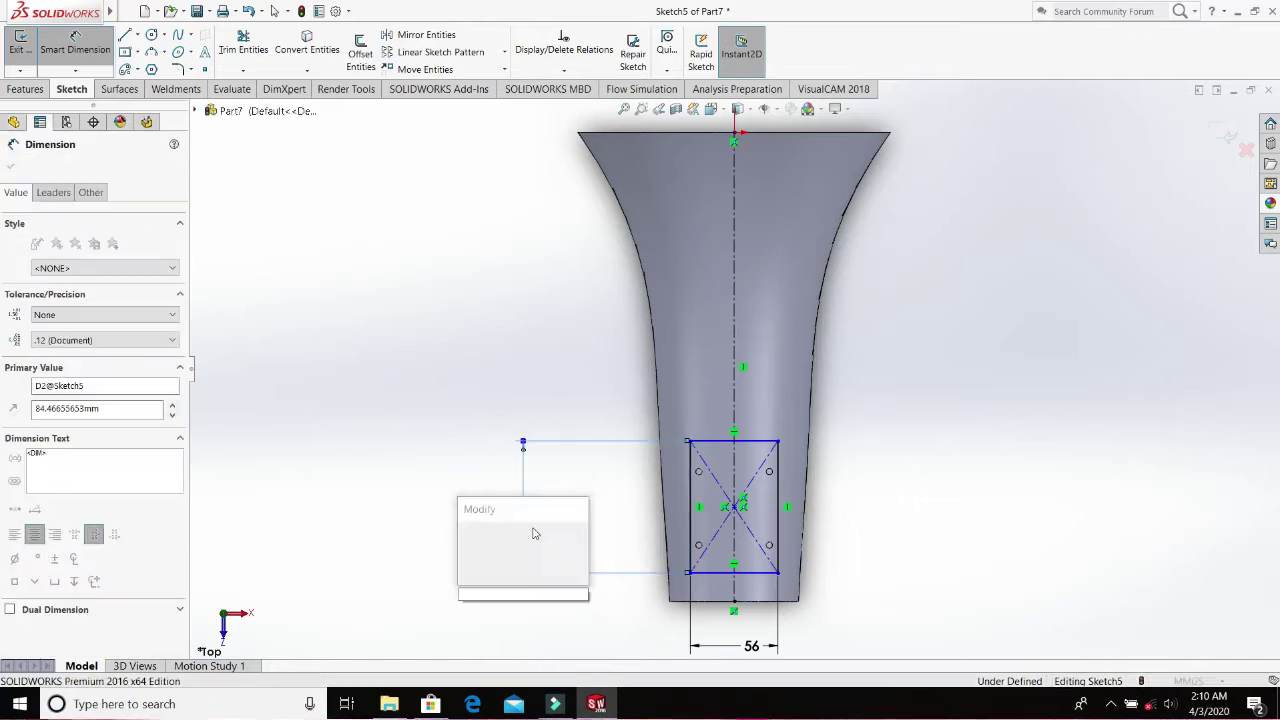
key("Return")
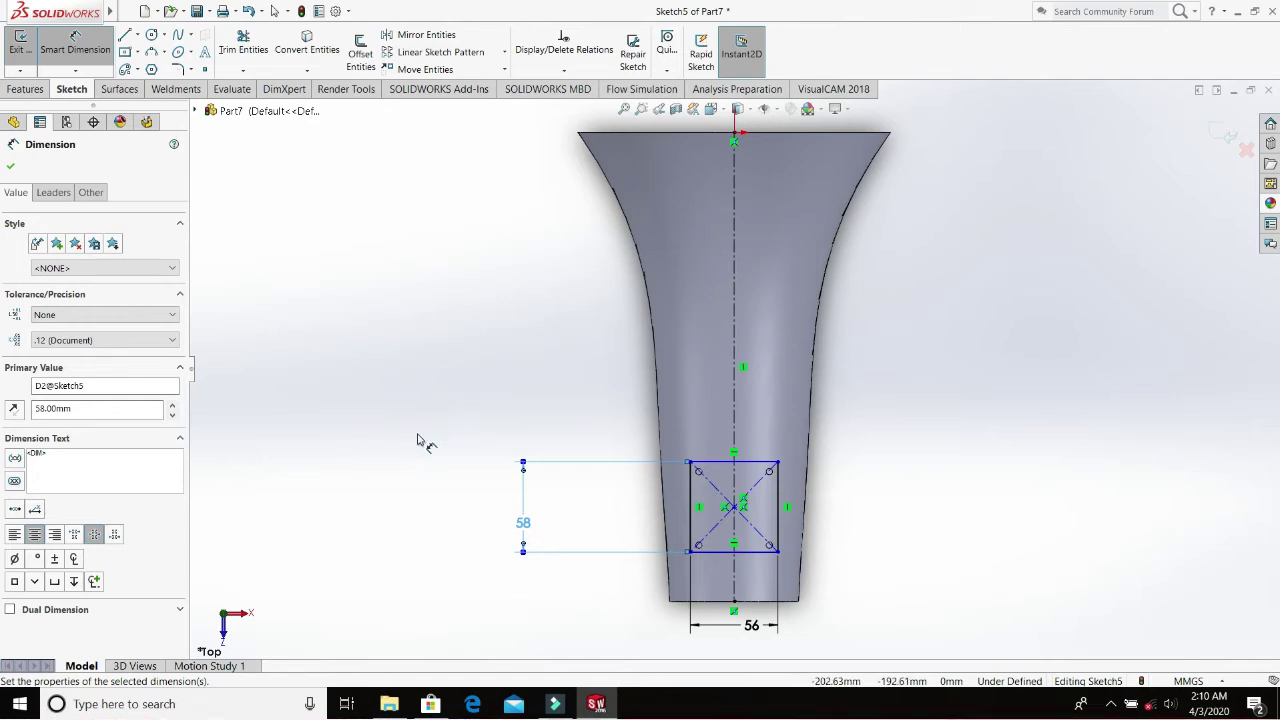
left_click(10, 166)
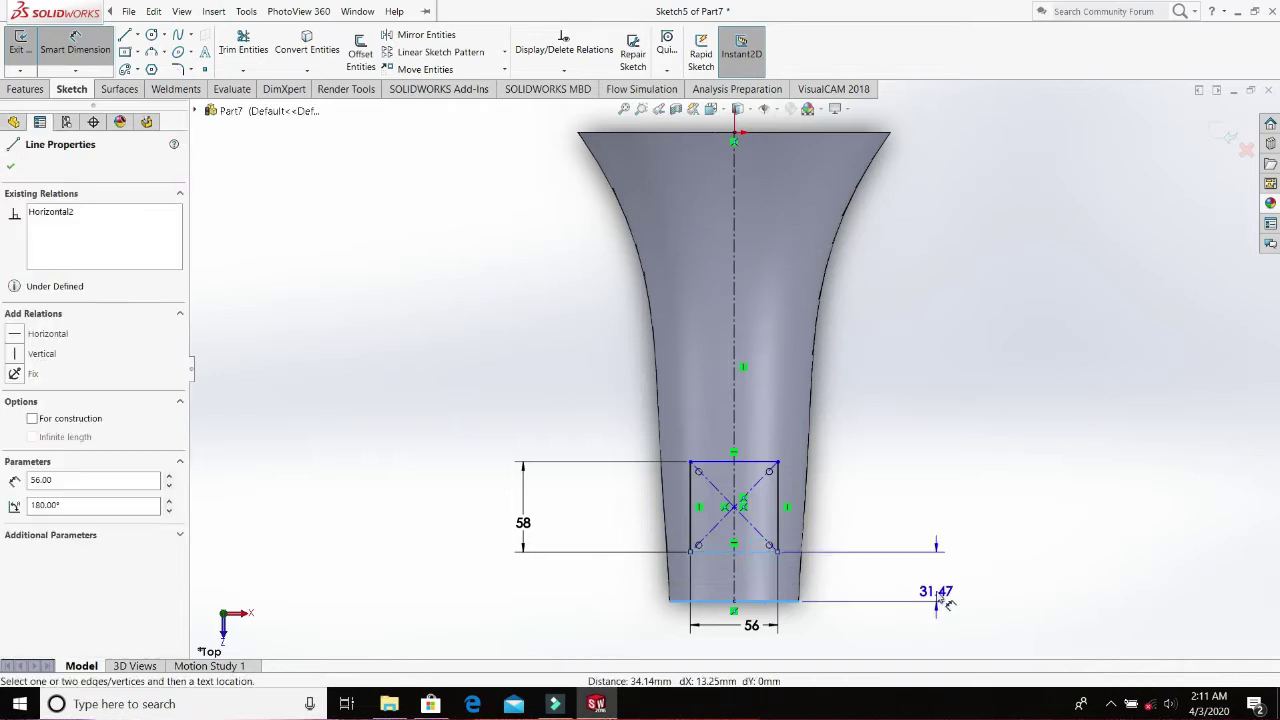
- Place the rectangle 22 mm from the narrow end and change its height from 58 to 69 mm
left_click(945, 582)
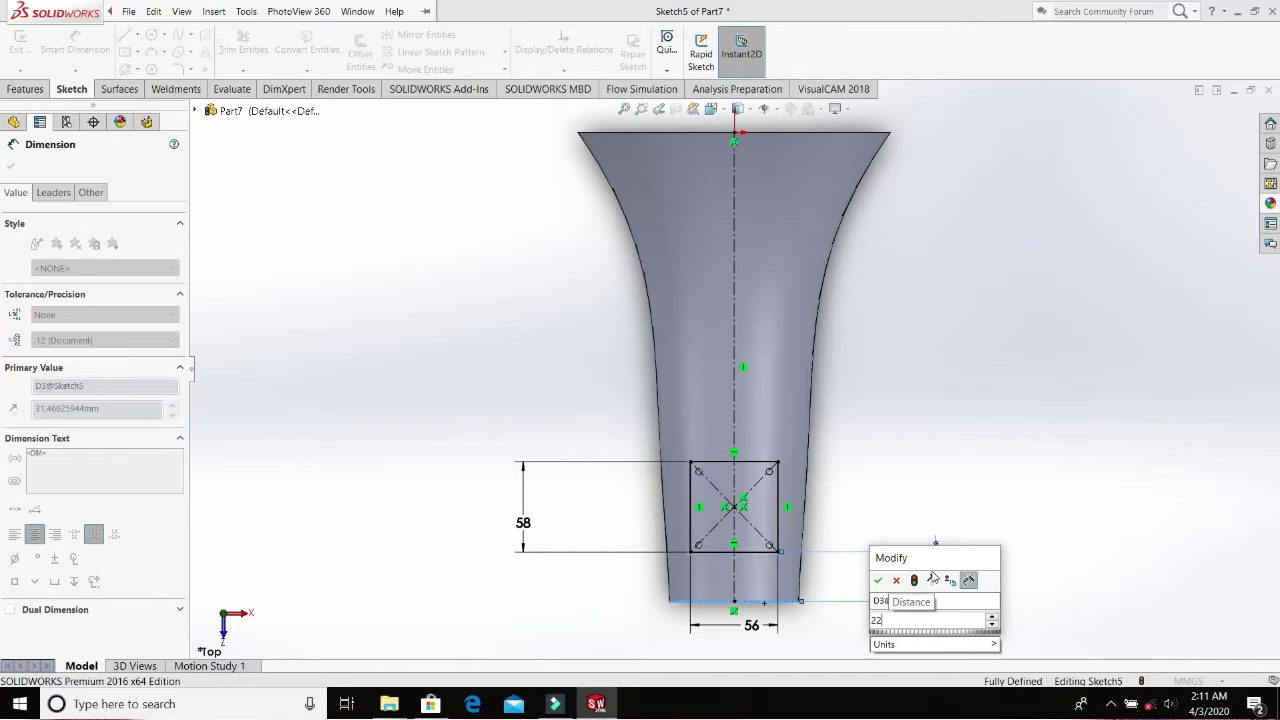
key("Return")
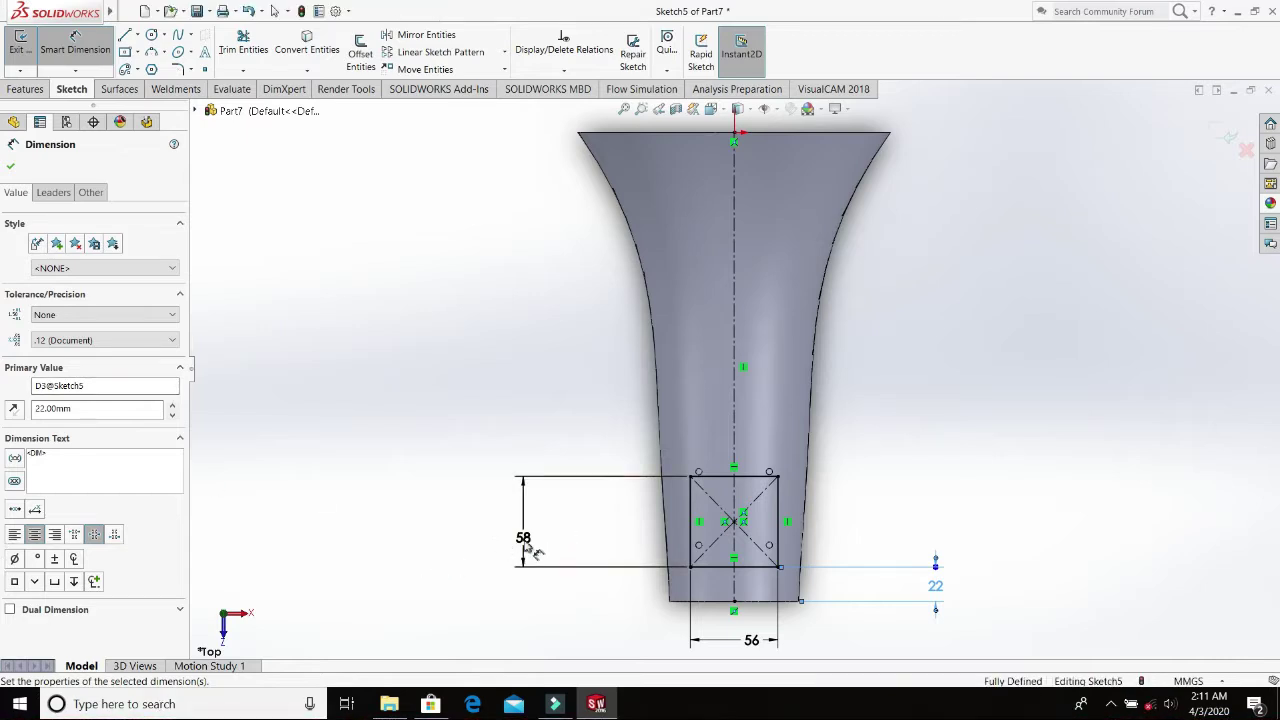
left_click(525, 546)
double_click(522, 541)
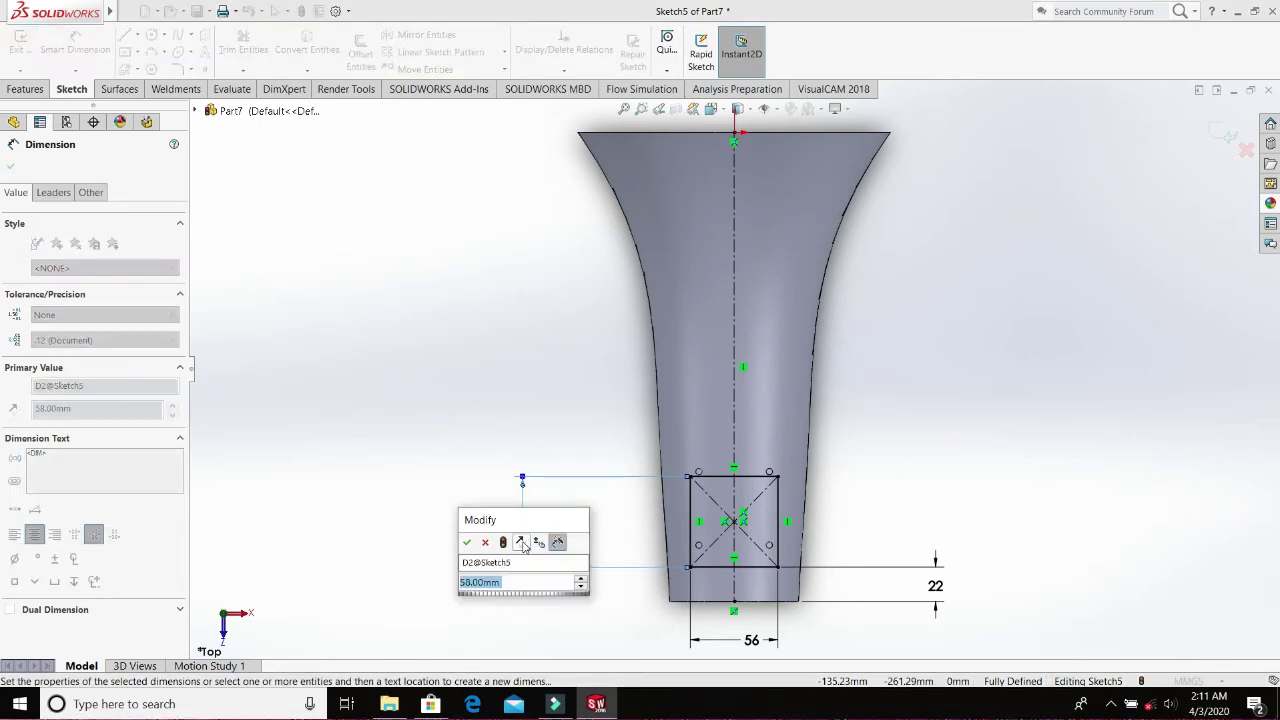
type("6")
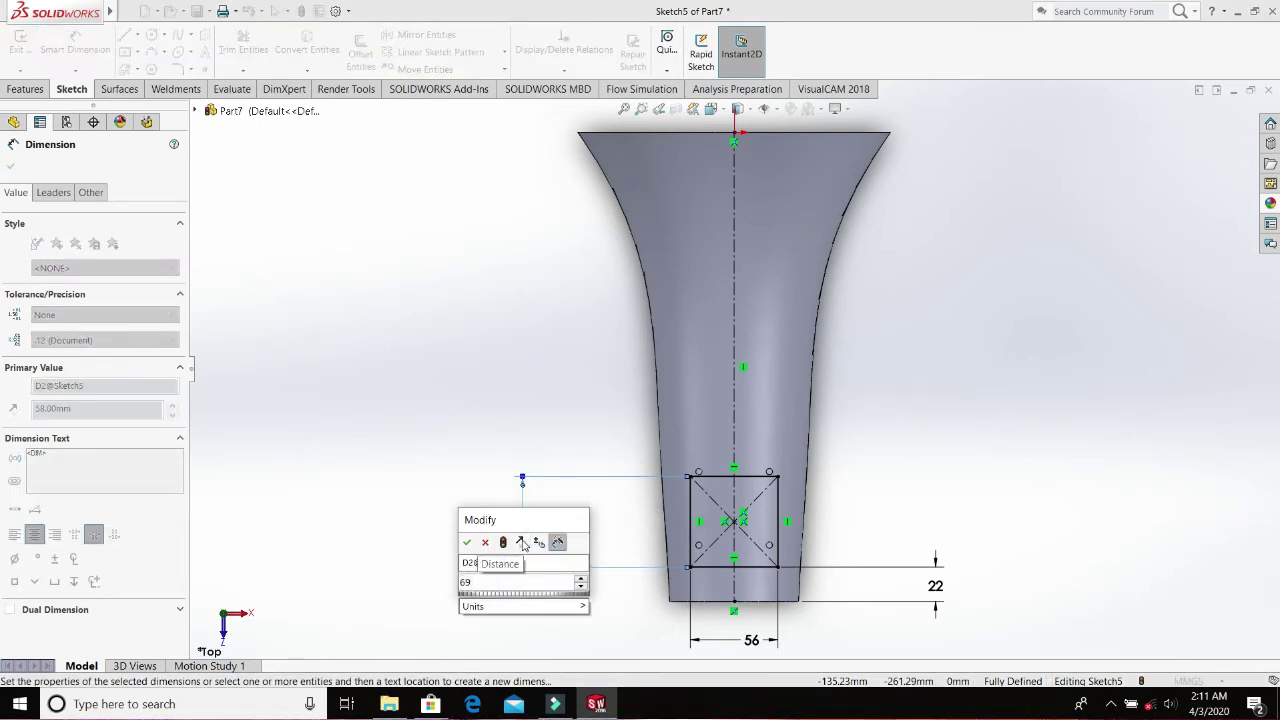
type("9")
key("Return")
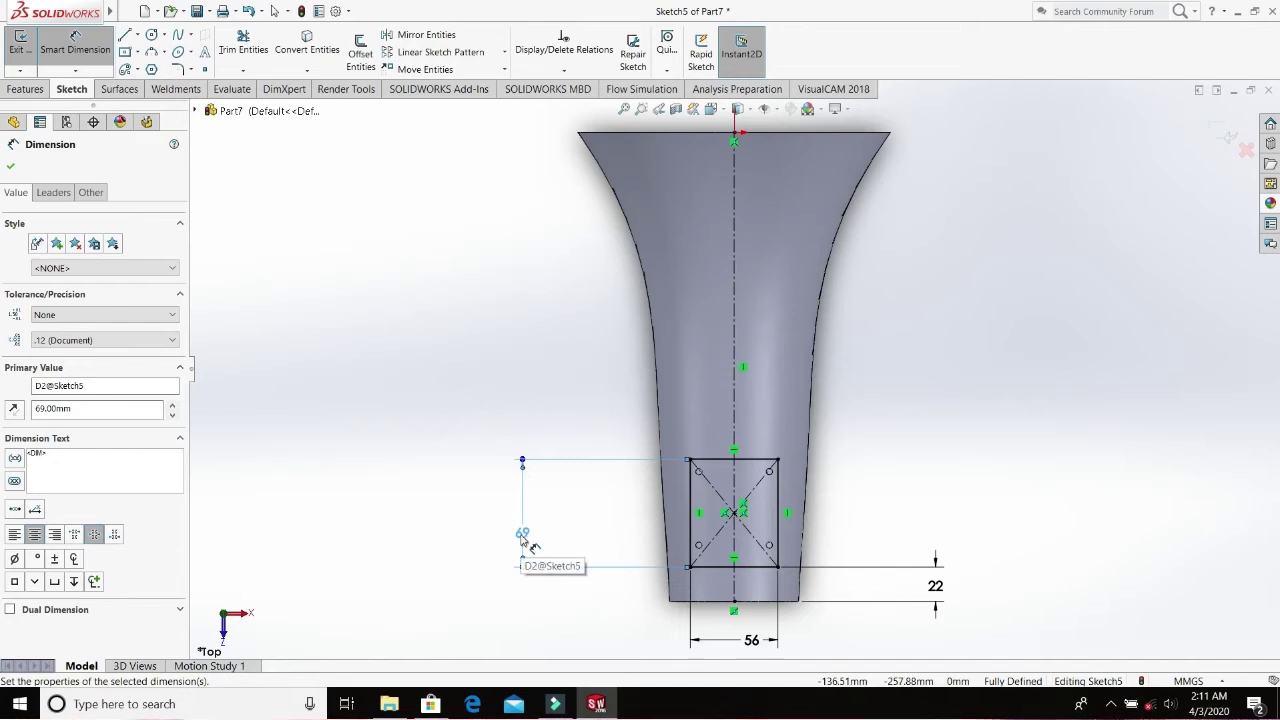
left_click(13, 163)
mouse_move(828, 460)
middle_mouse_down()
mouse_move(650, 380)
mouse_move(430, 235)
middle_mouse_up()
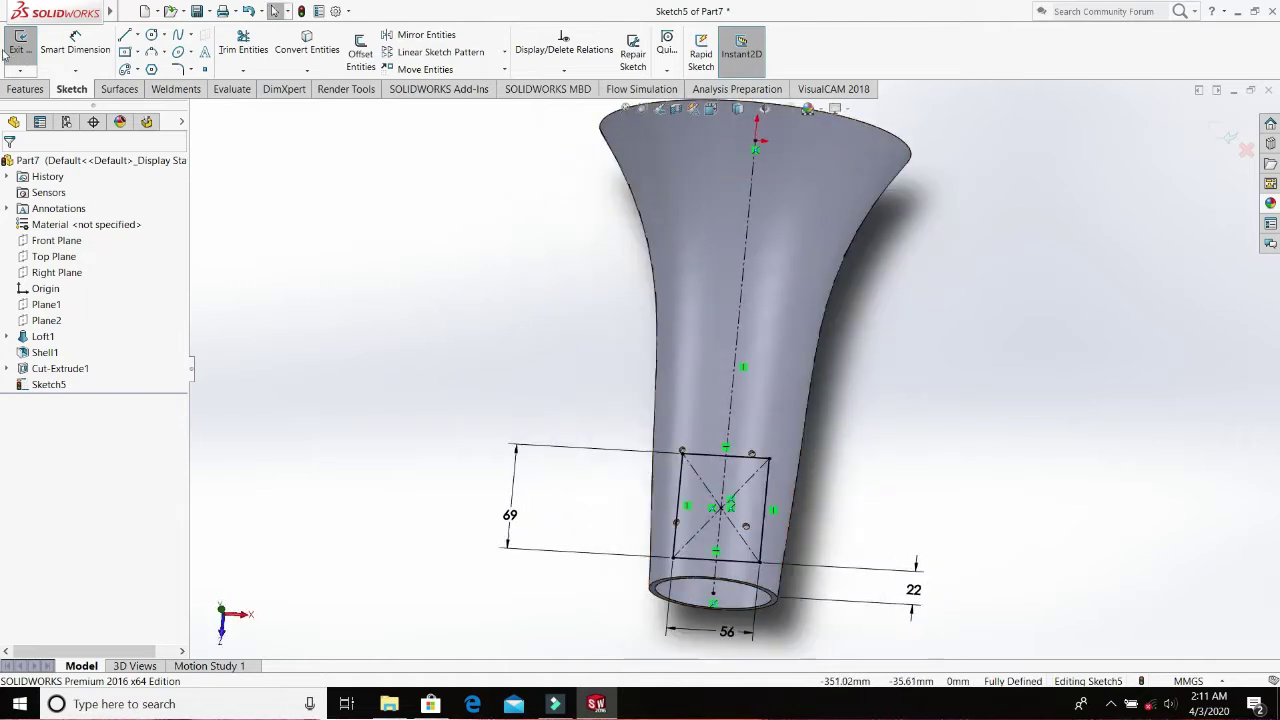
- Begin a boss extrusion of the rectangle with its start condition set to Offset
left_click(18, 88)
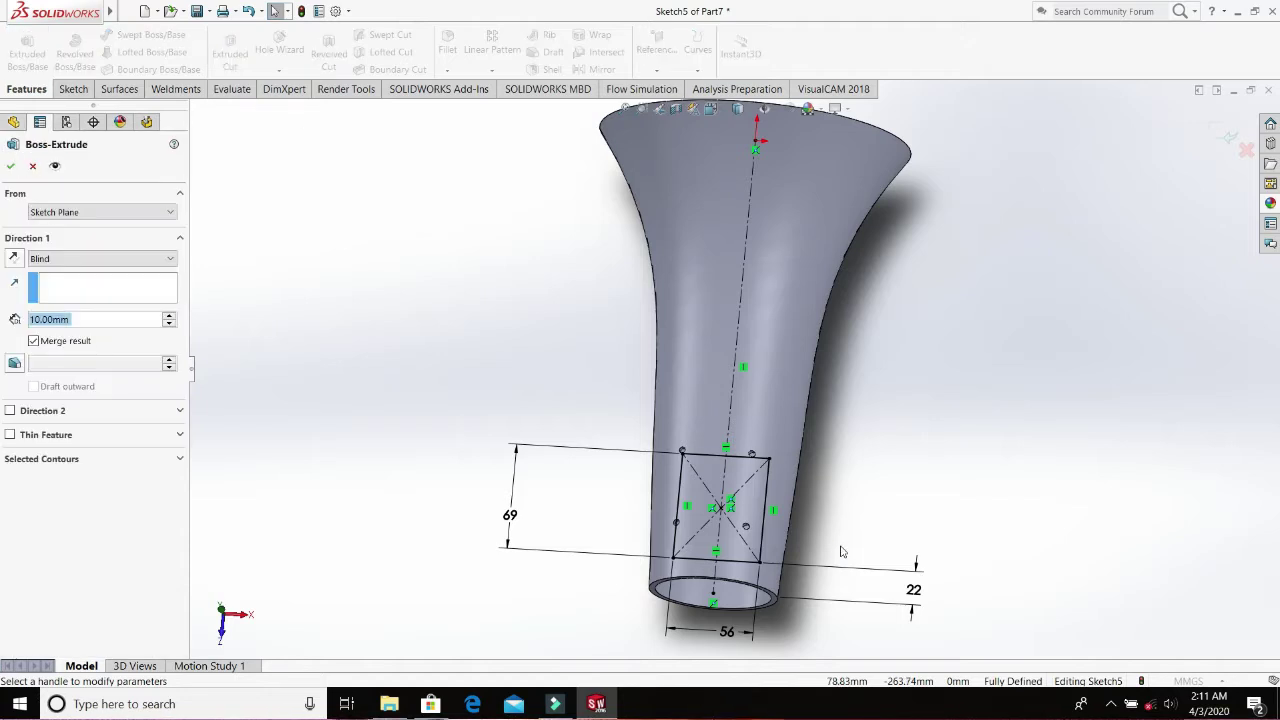
middle_click_drag(832, 485, 866, 393)
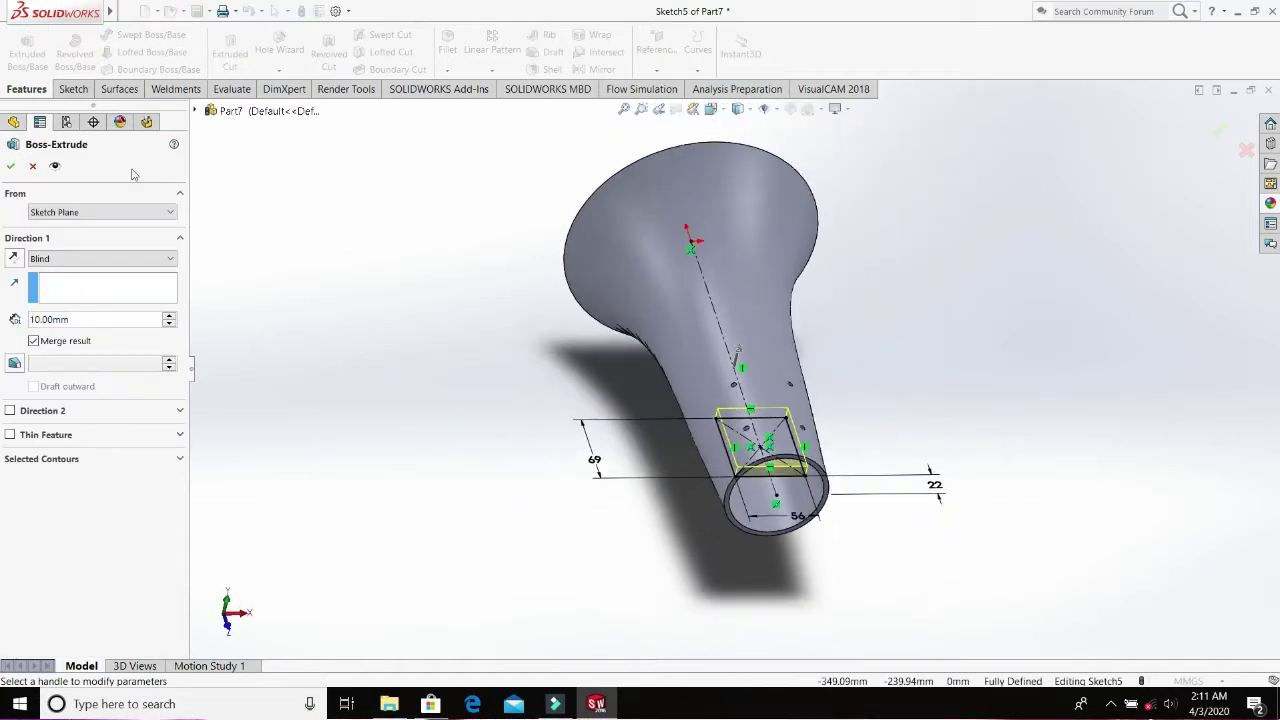
left_click(155, 213)
left_click(131, 270)
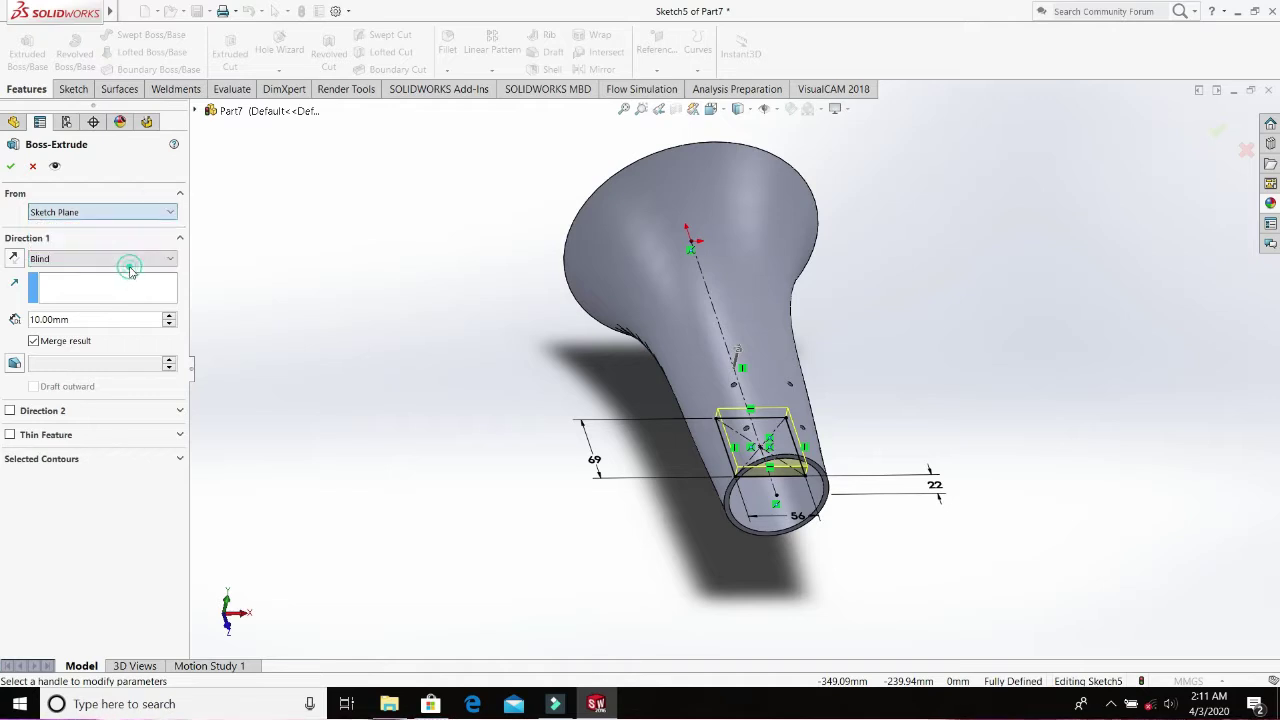
left_click(127, 213)
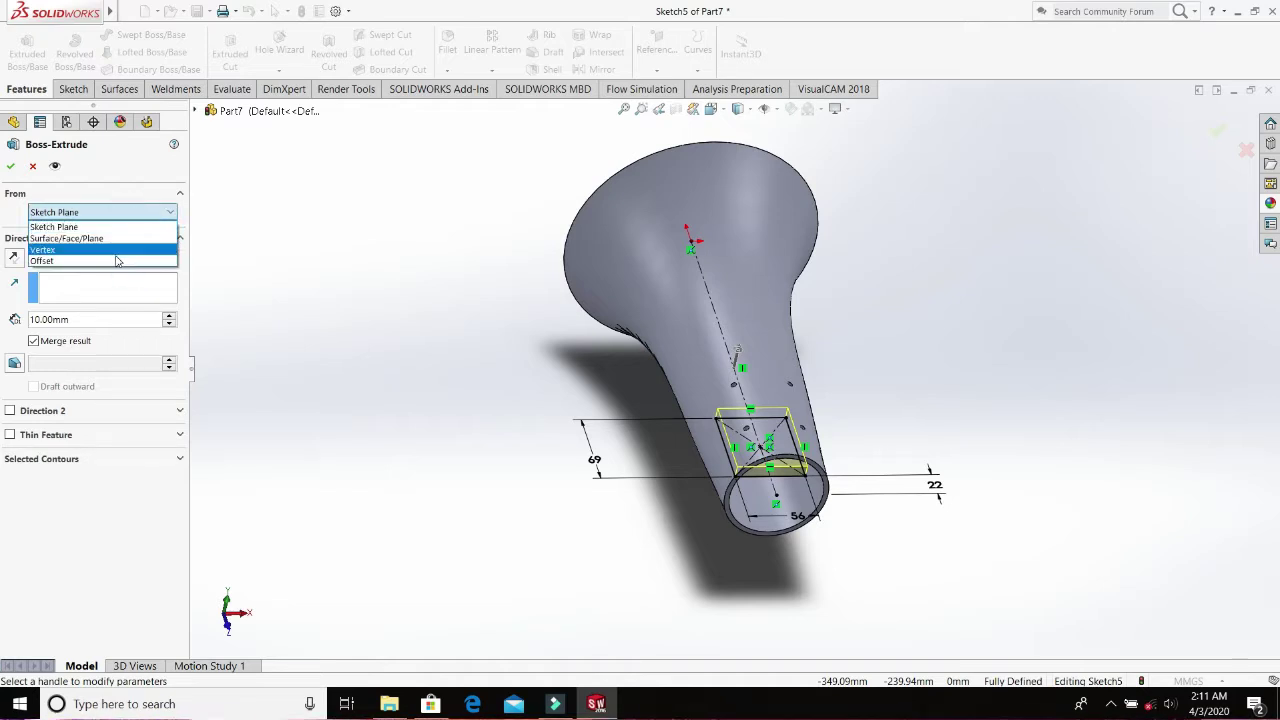
left_click(116, 261)
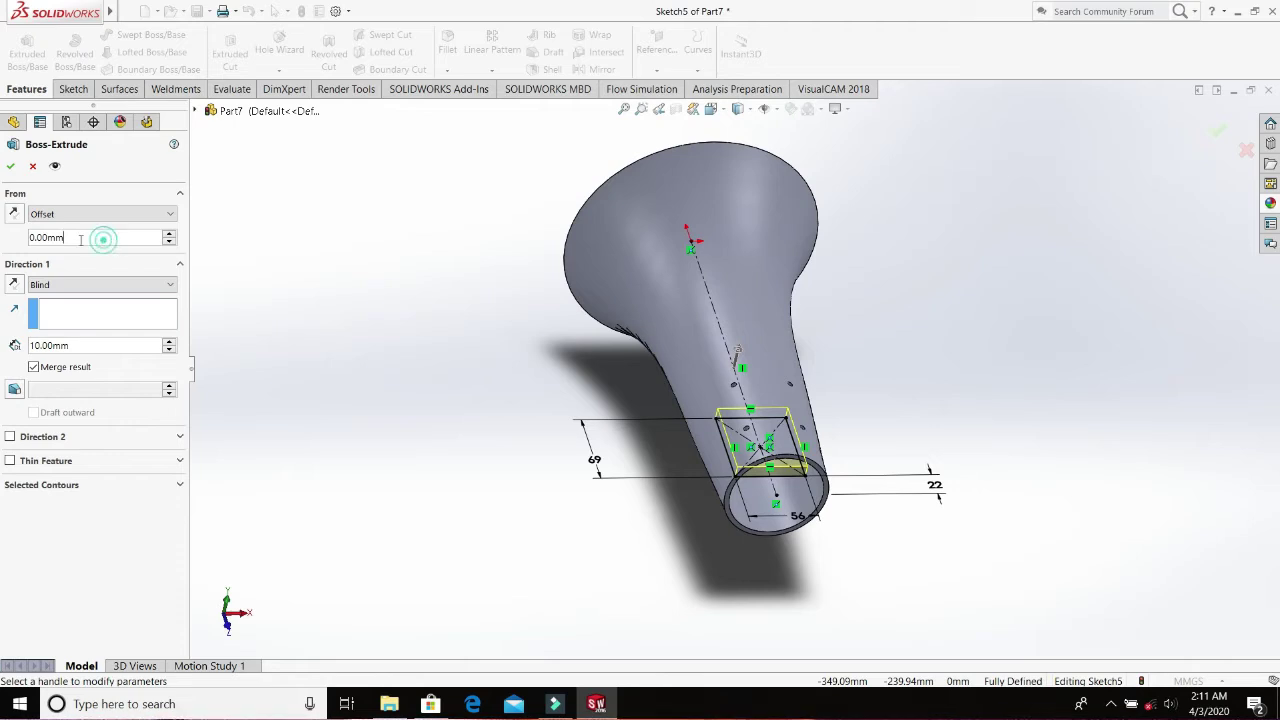
type("40")
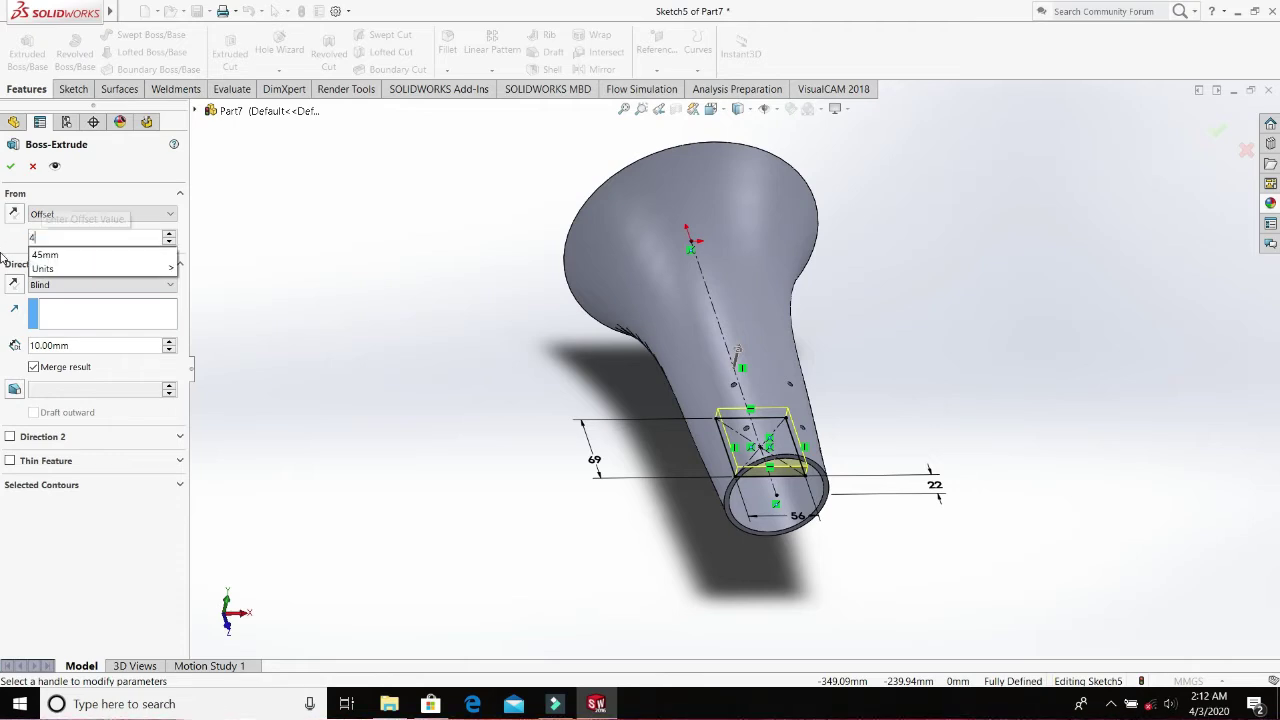
left_click(4, 240)
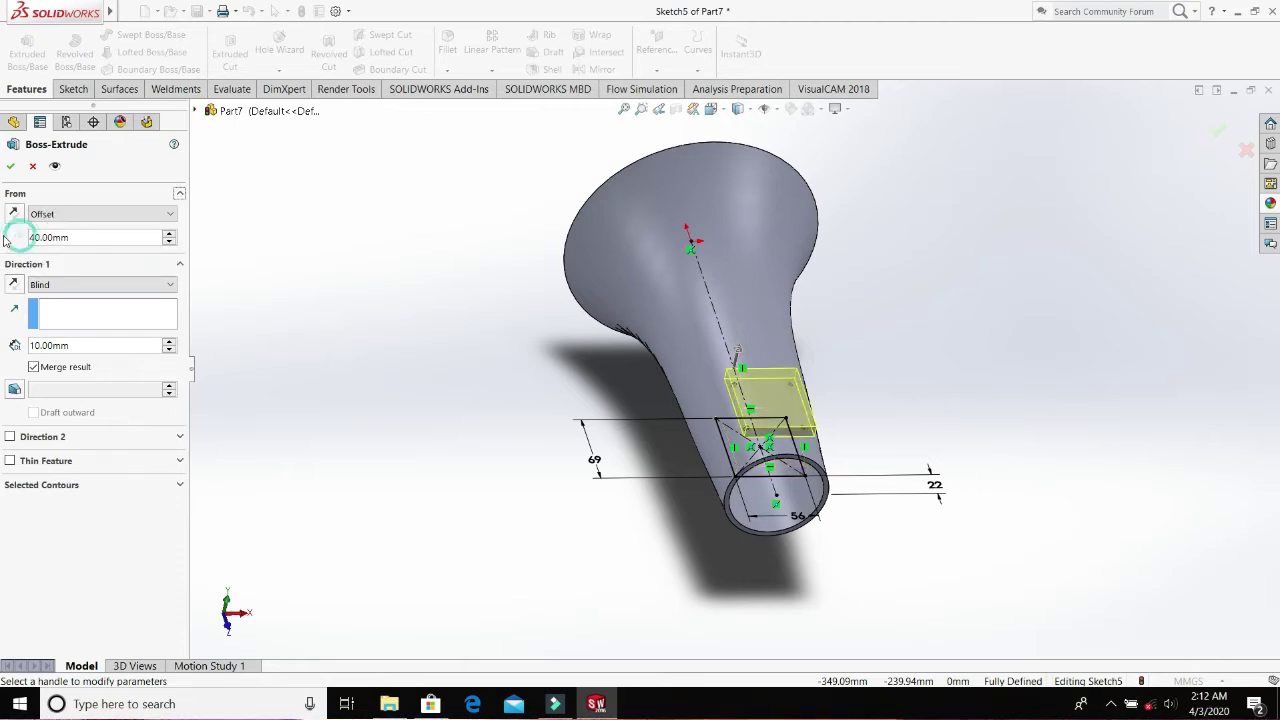
- Adjust the extrusion's start offset to 36 mm
middle_click_drag(690, 420, 780, 260)
middle_click_drag(652, 350, 755, 358)
middle_click_drag(696, 466, 760, 584)
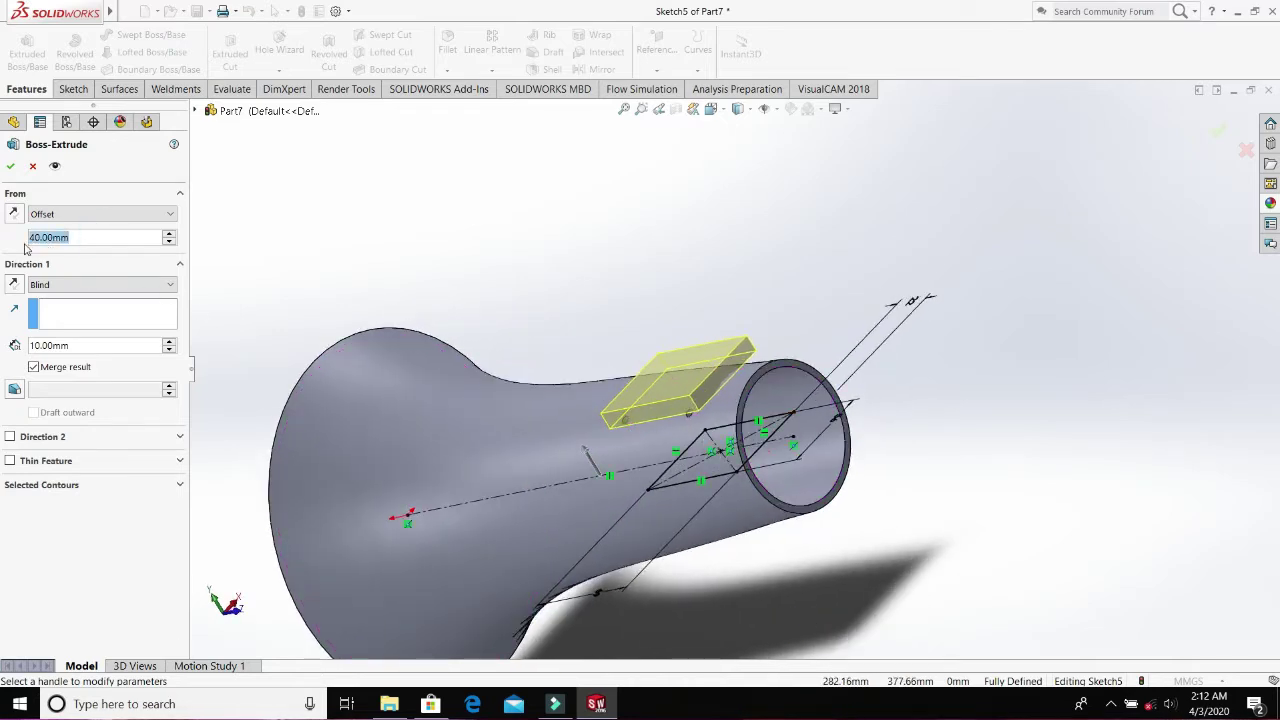
type("46")
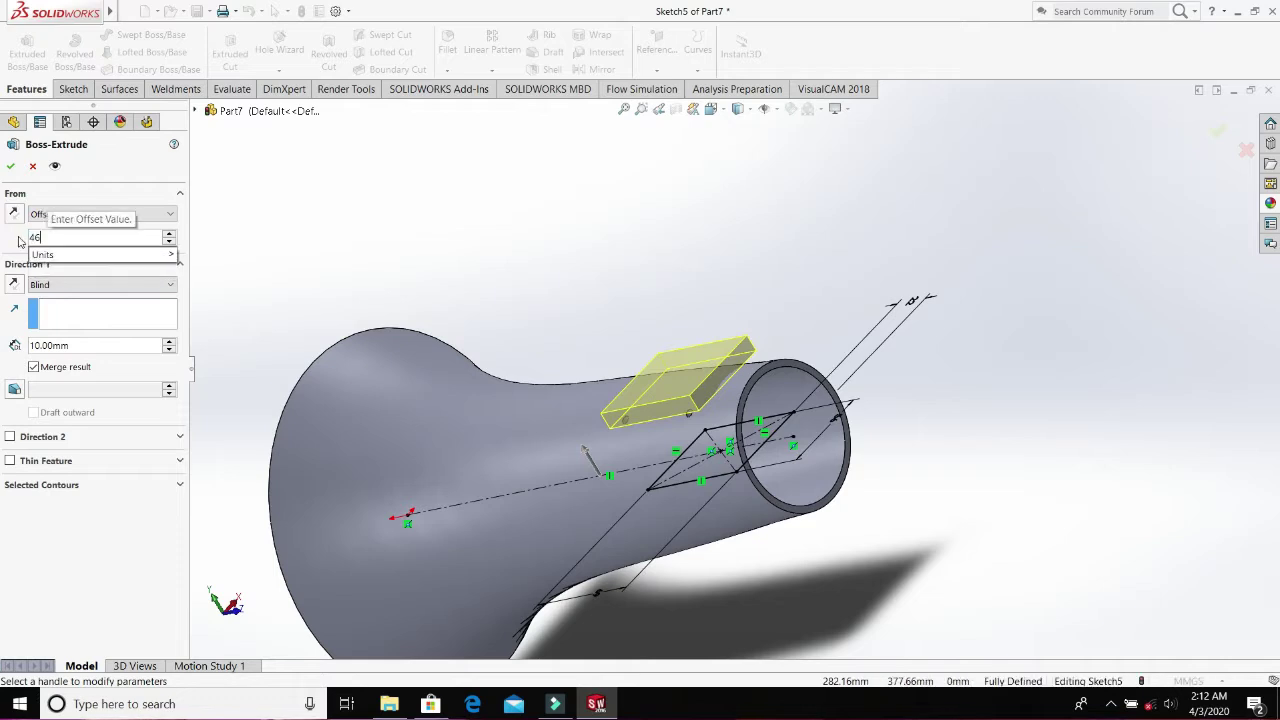
left_click(18, 237)
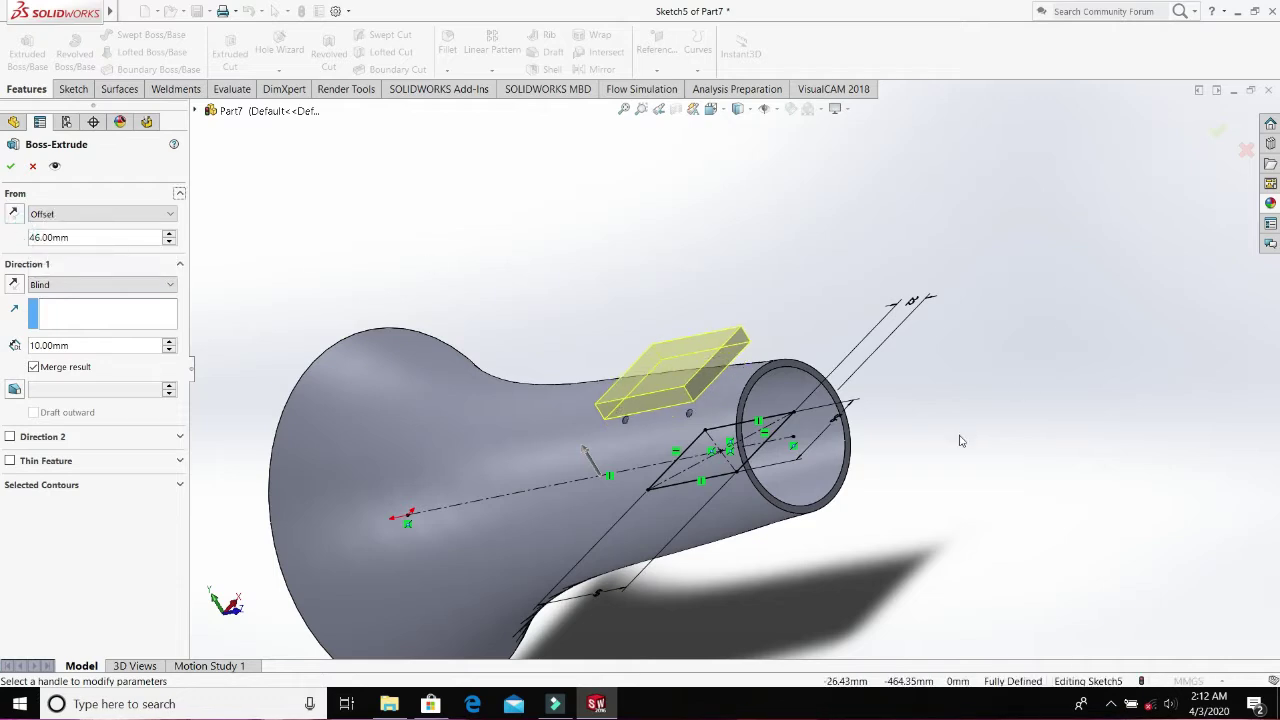
middle_click_drag(960, 440, 520, 400)
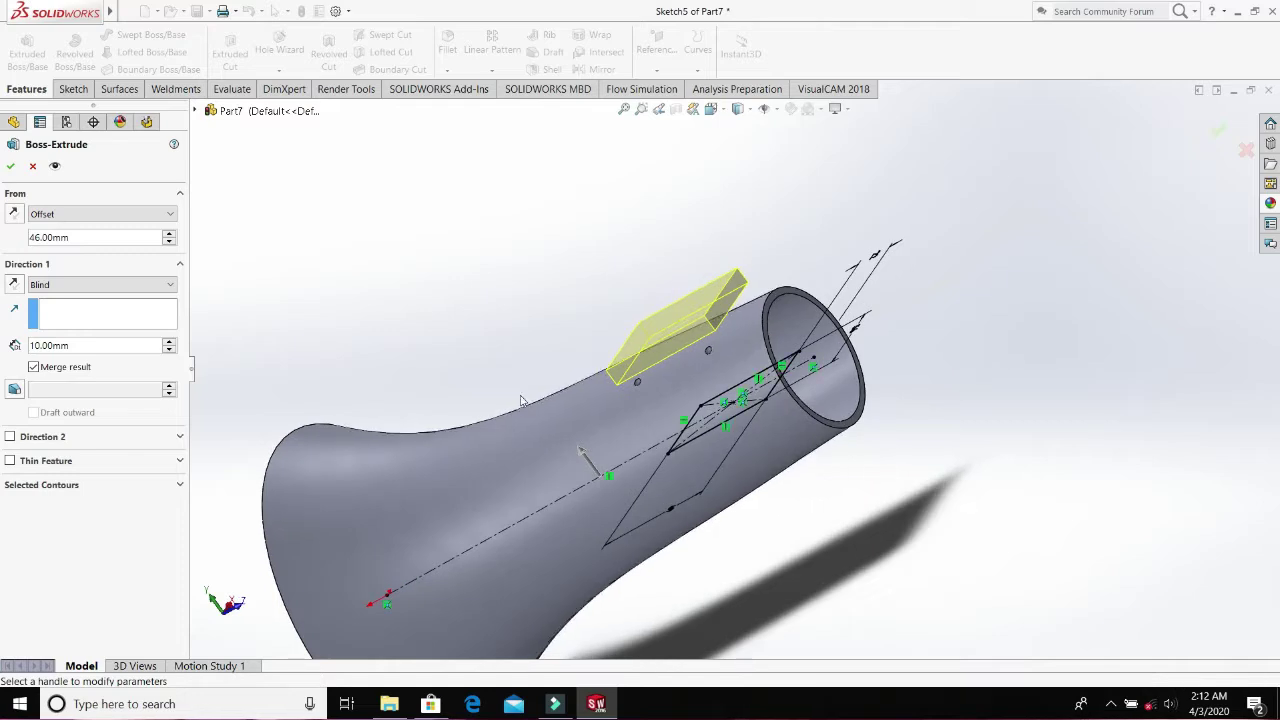
left_click(172, 242)
middle_click_drag(912, 343, 1004, 425)
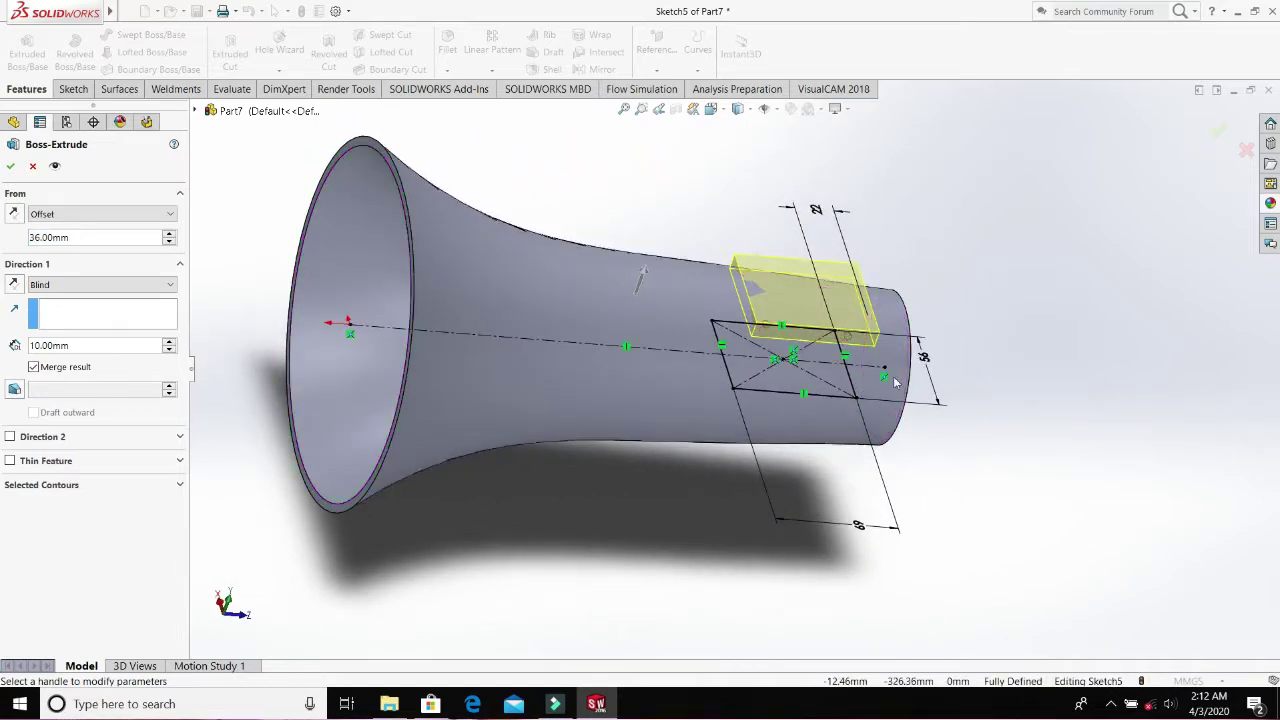
- Set the Blind depth to 40 mm with Merge result, creating Boss-Extrude1
mouse_move(389, 704)
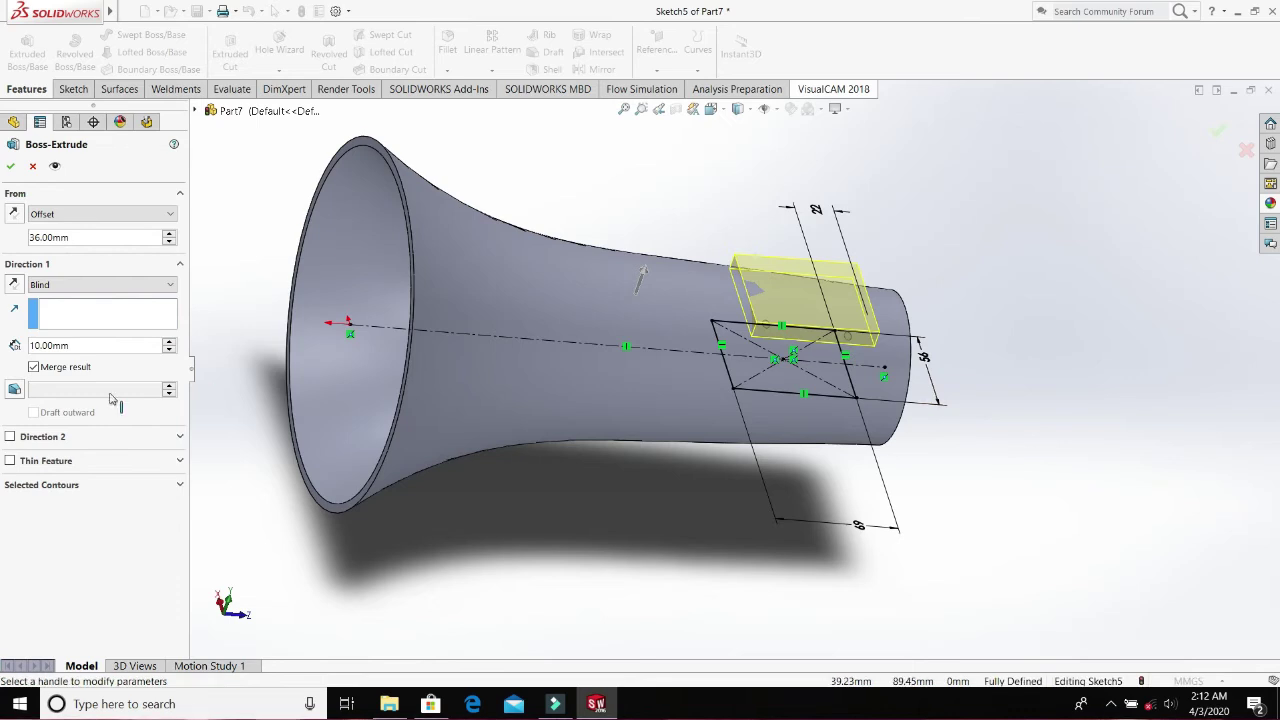
left_click(170, 341)
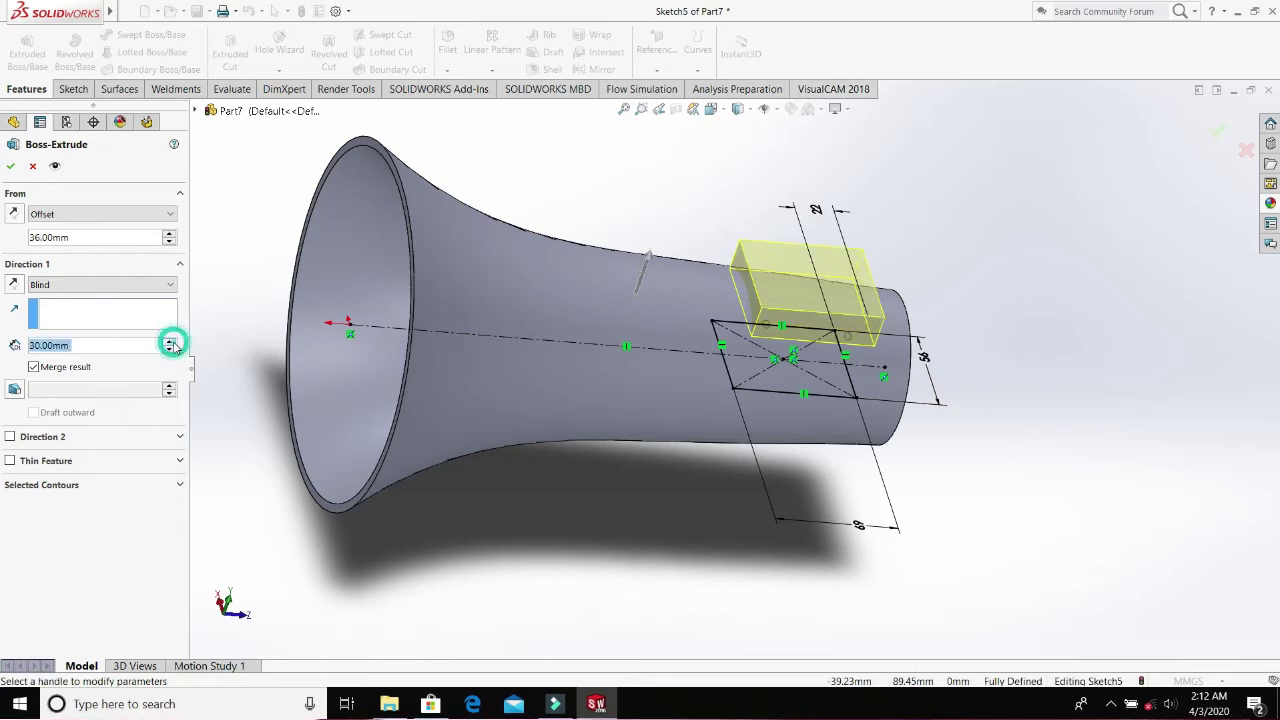
left_click(170, 341)
left_click(170, 341)
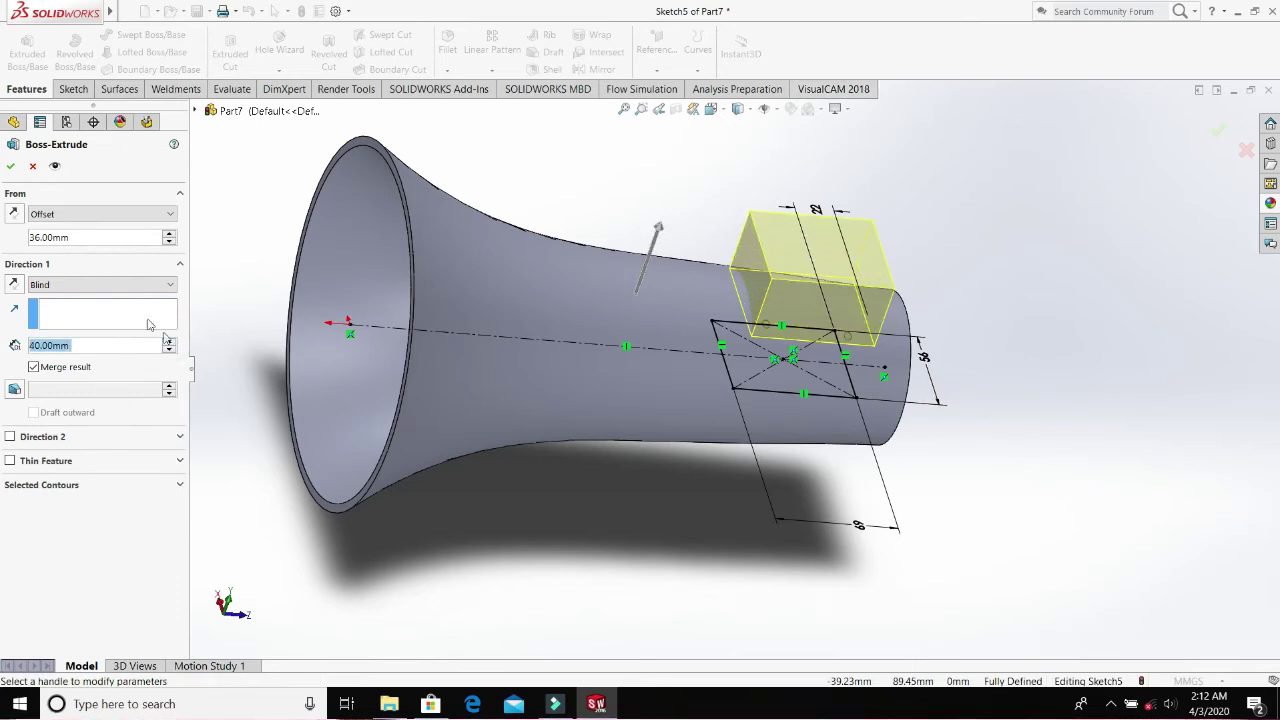
left_click(13, 167)
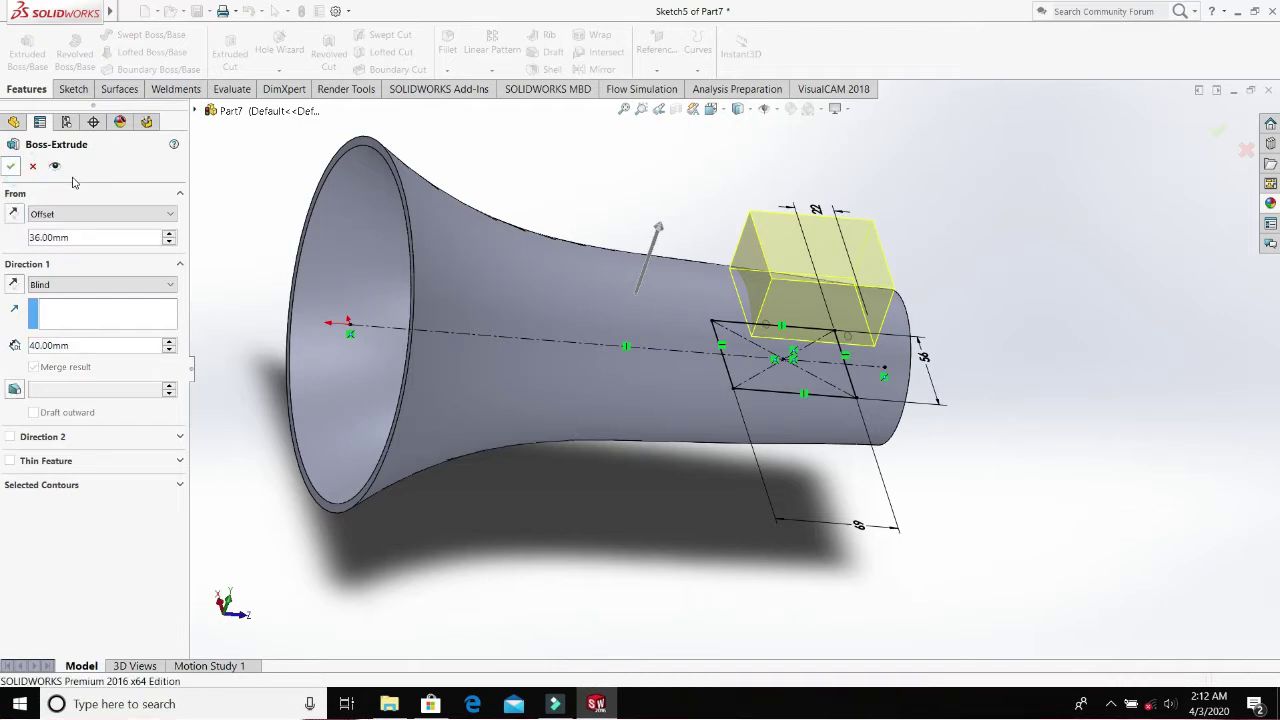
left_click(1103, 421)
mouse_move(1014, 371)
middle_mouse_down()
mouse_move(794, 371)
mouse_move(789, 314)
mouse_move(821, 365)
mouse_move(803, 354)
mouse_move(845, 278)
mouse_move(926, 271)
mouse_move(1020, 351)
mouse_move(910, 408)
mouse_move(870, 412)
middle_mouse_up()
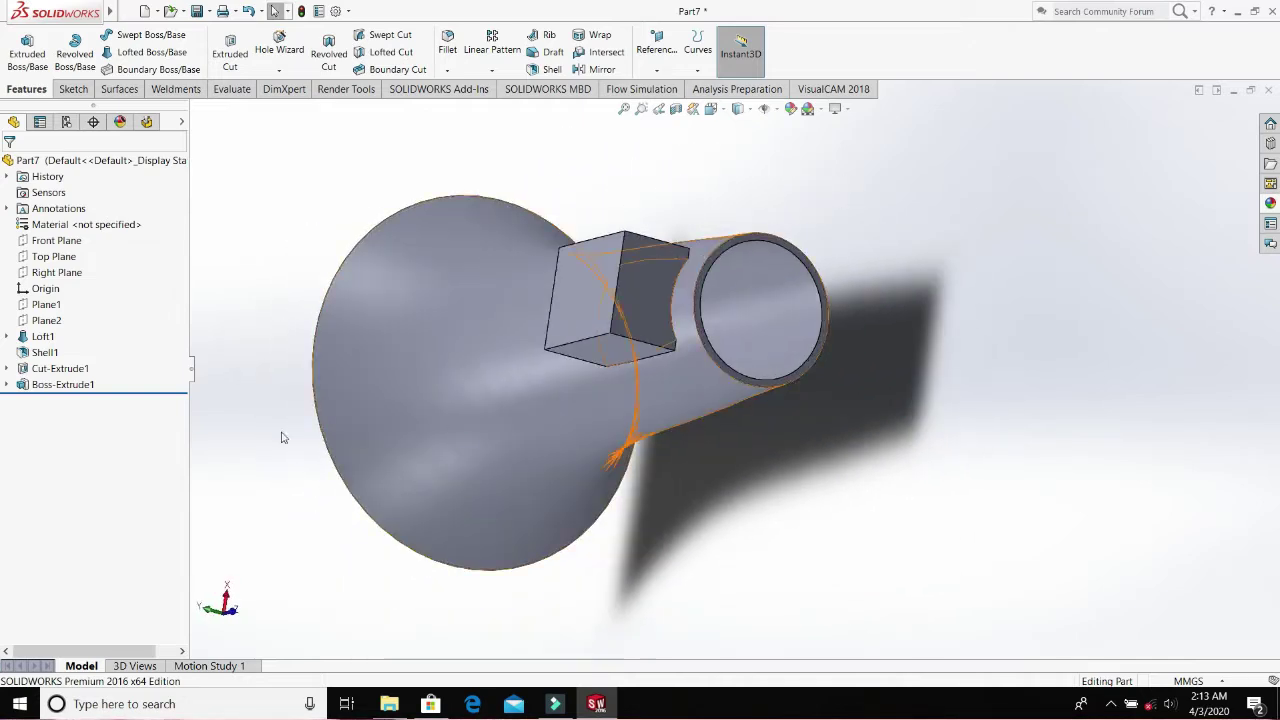
right_click(82, 371)
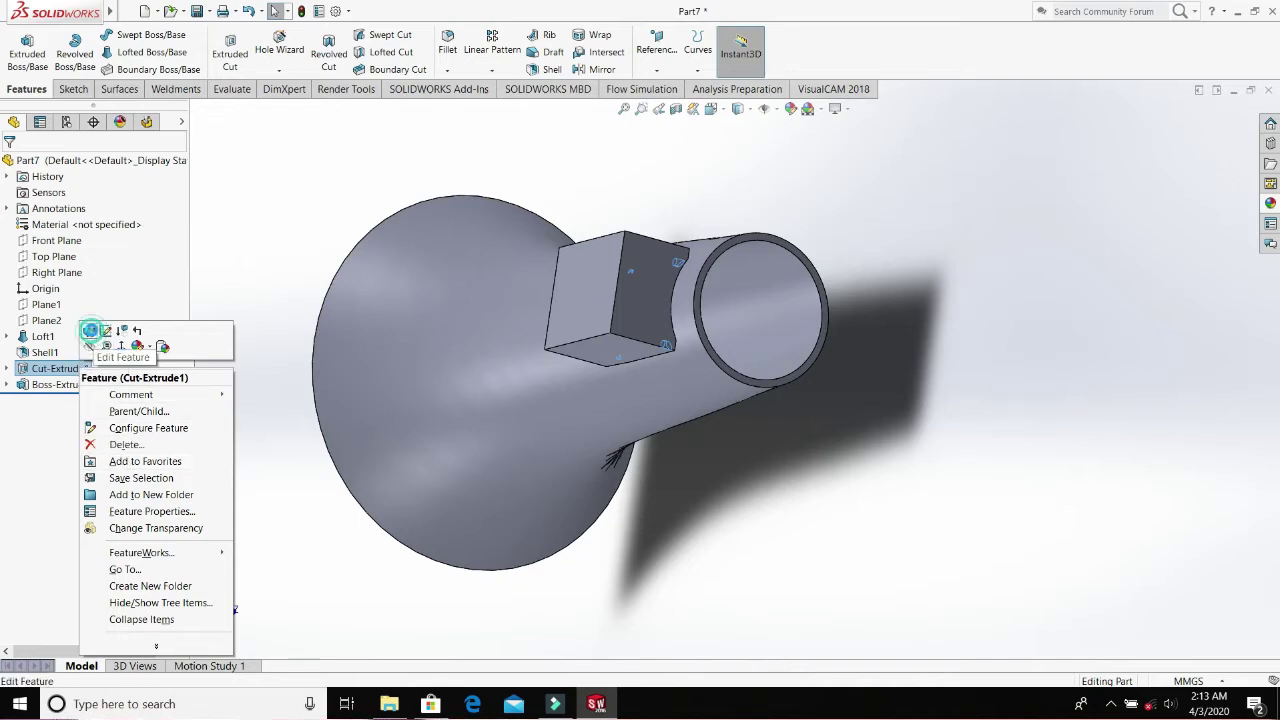
left_click(90, 330)
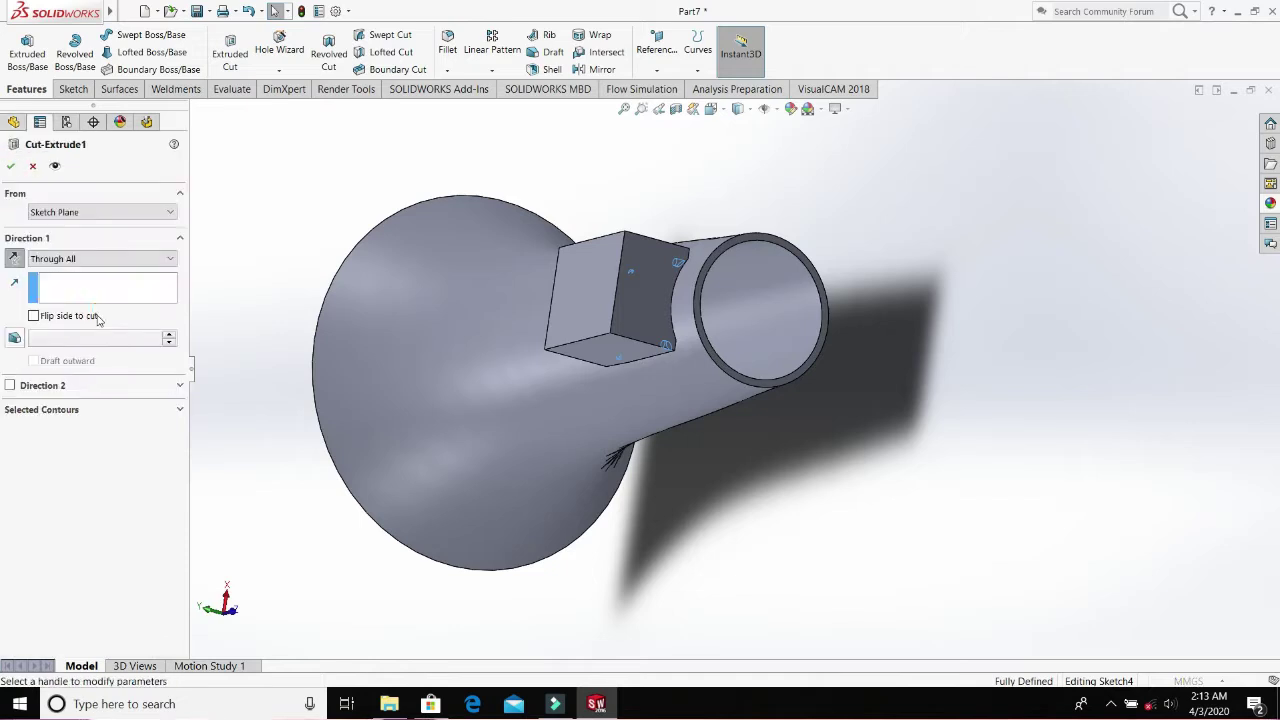
left_click(13, 166)
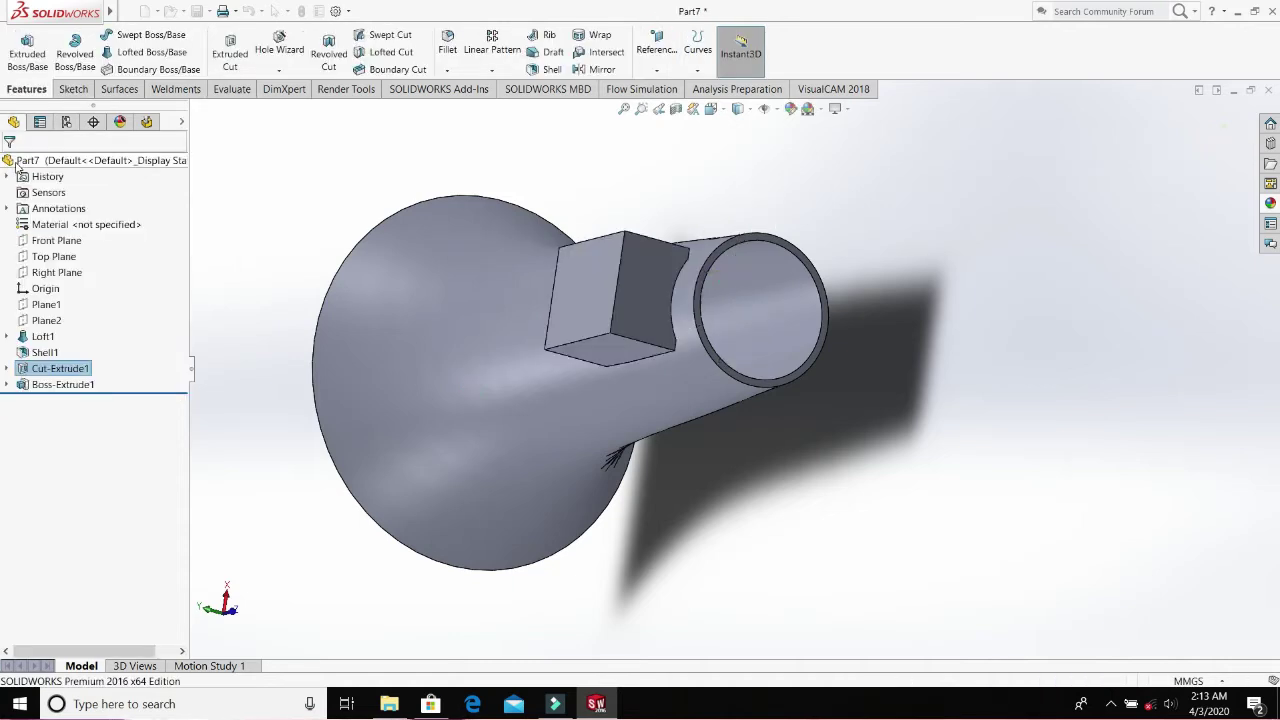
left_click(851, 358)
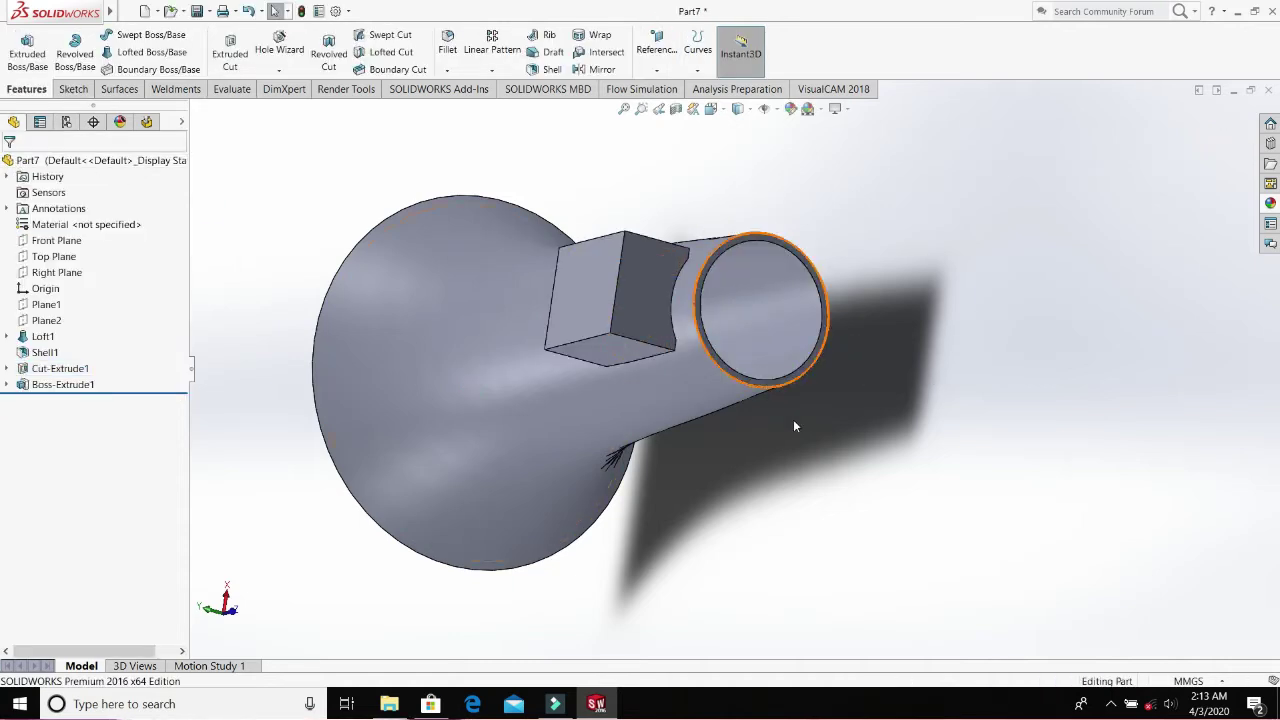
middle_click_drag(790, 478, 858, 250)
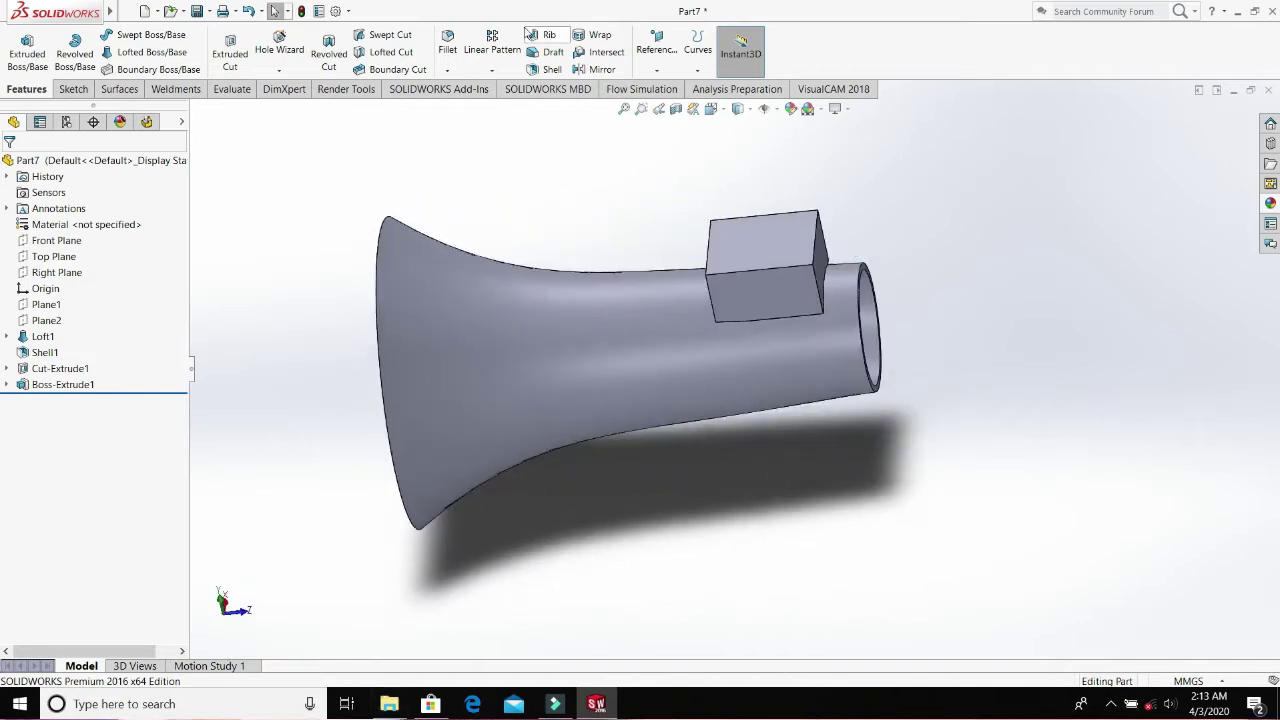
middle_click_drag(872, 374, 741, 348)
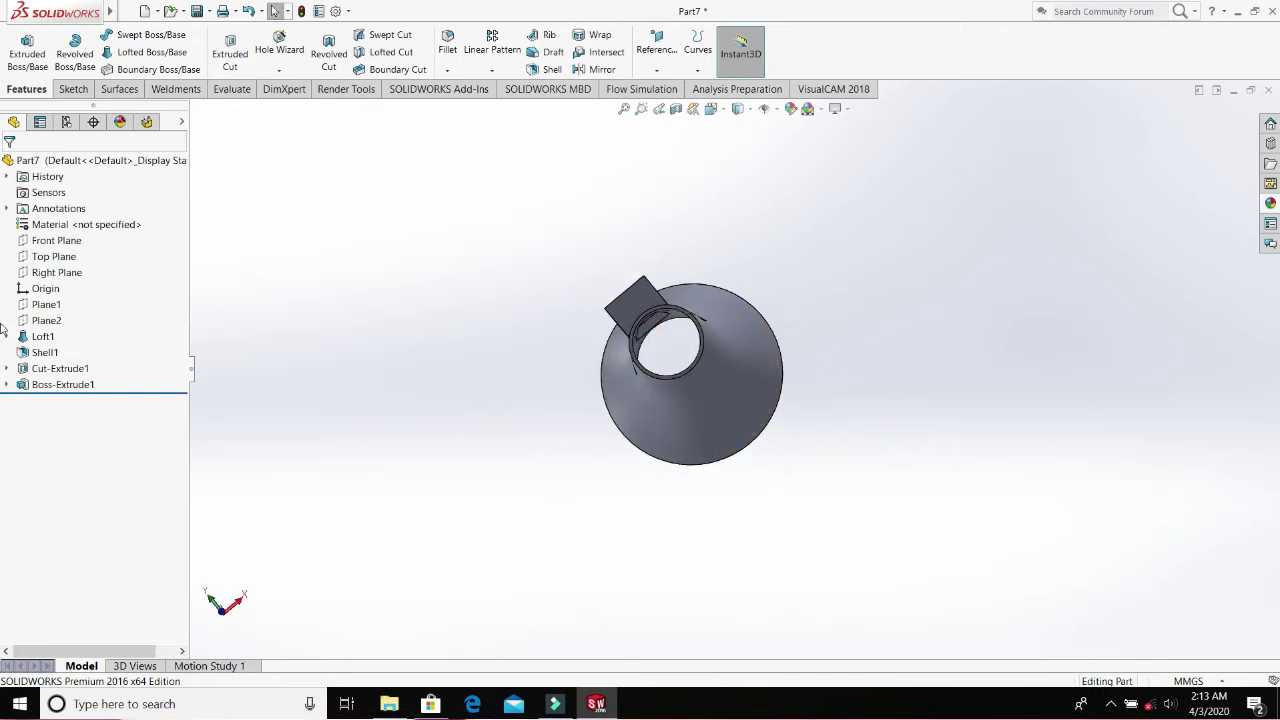
- Edit Boss-Extrude1 and change its From offset from 36 mm to 38 mm
right_click(64, 388)
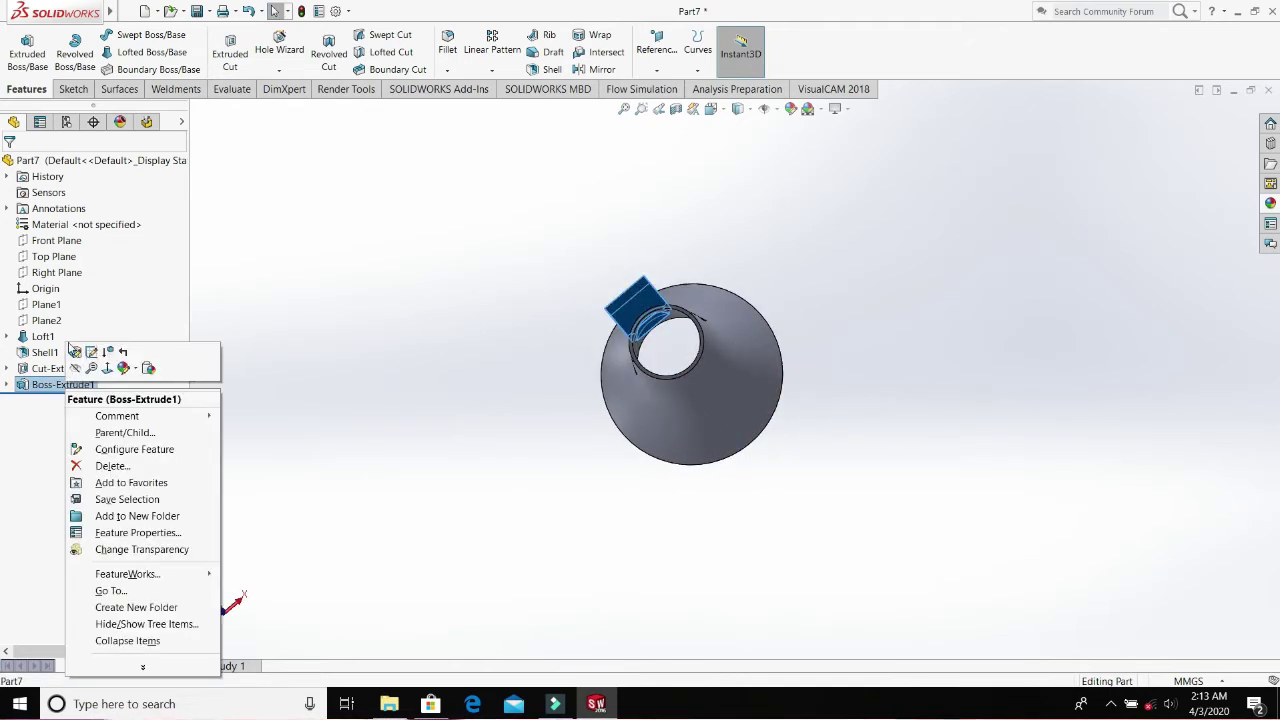
left_click(74, 352)
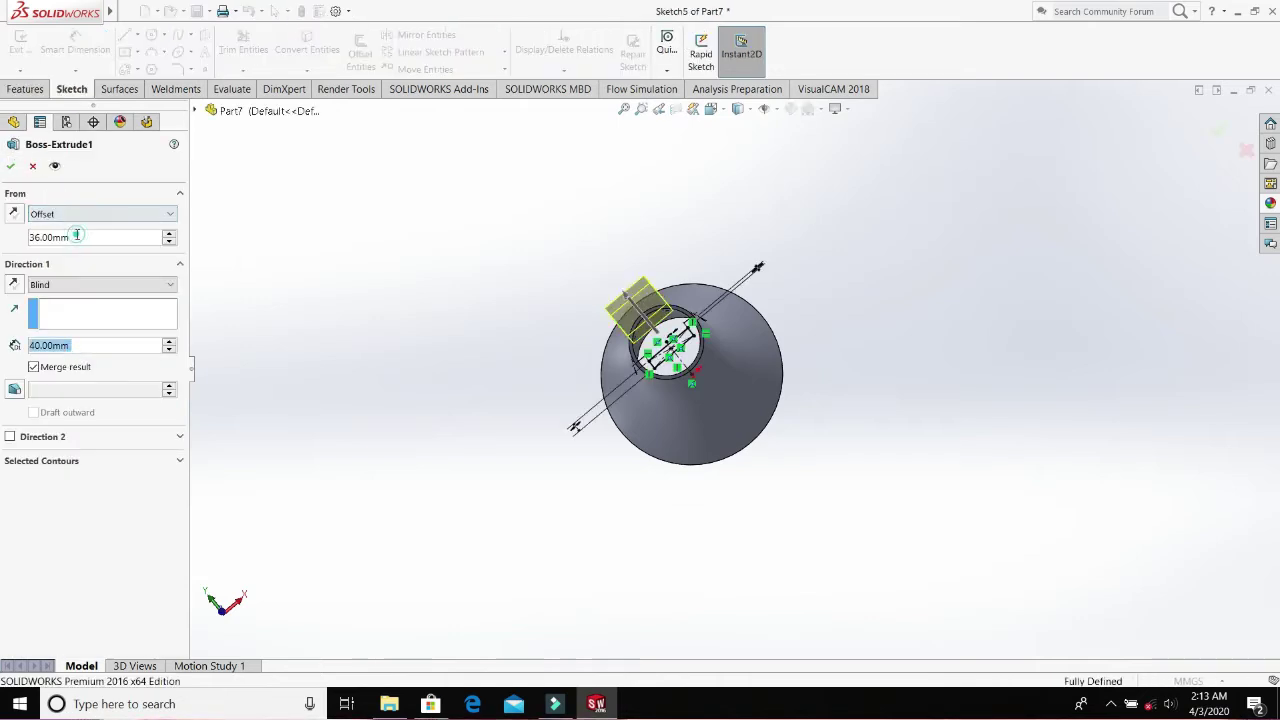
type("3")
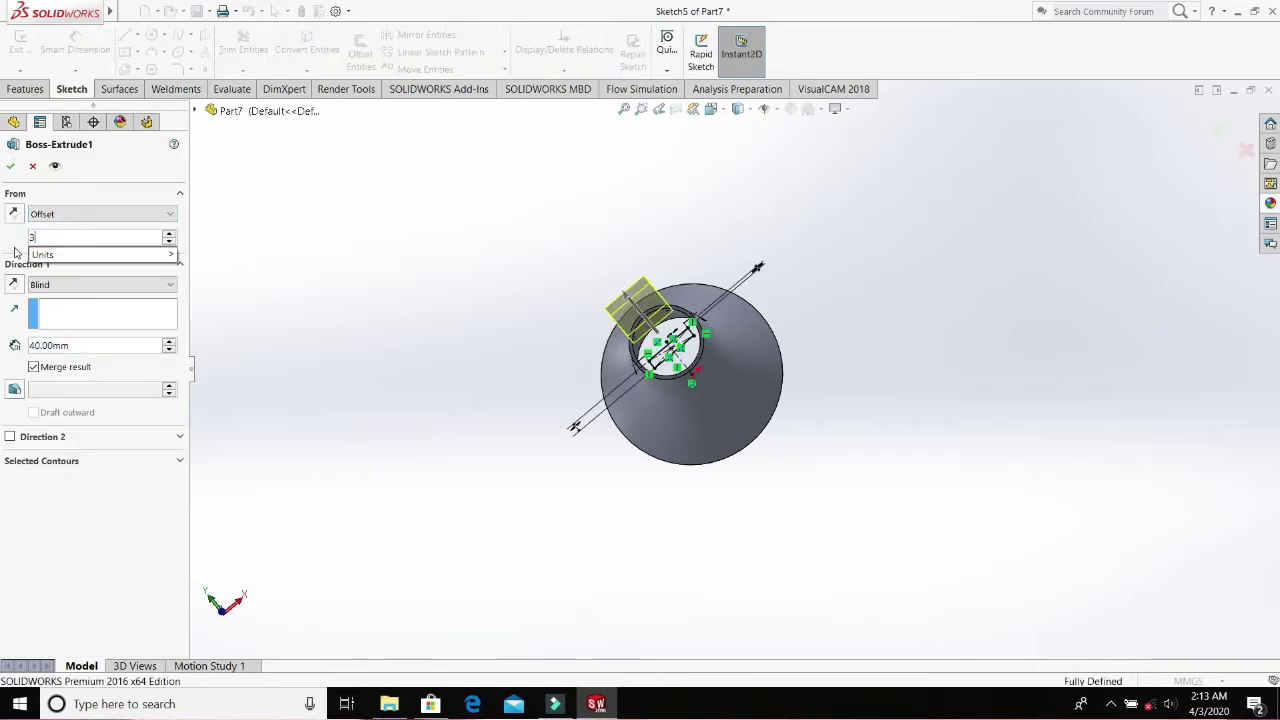
type("8")
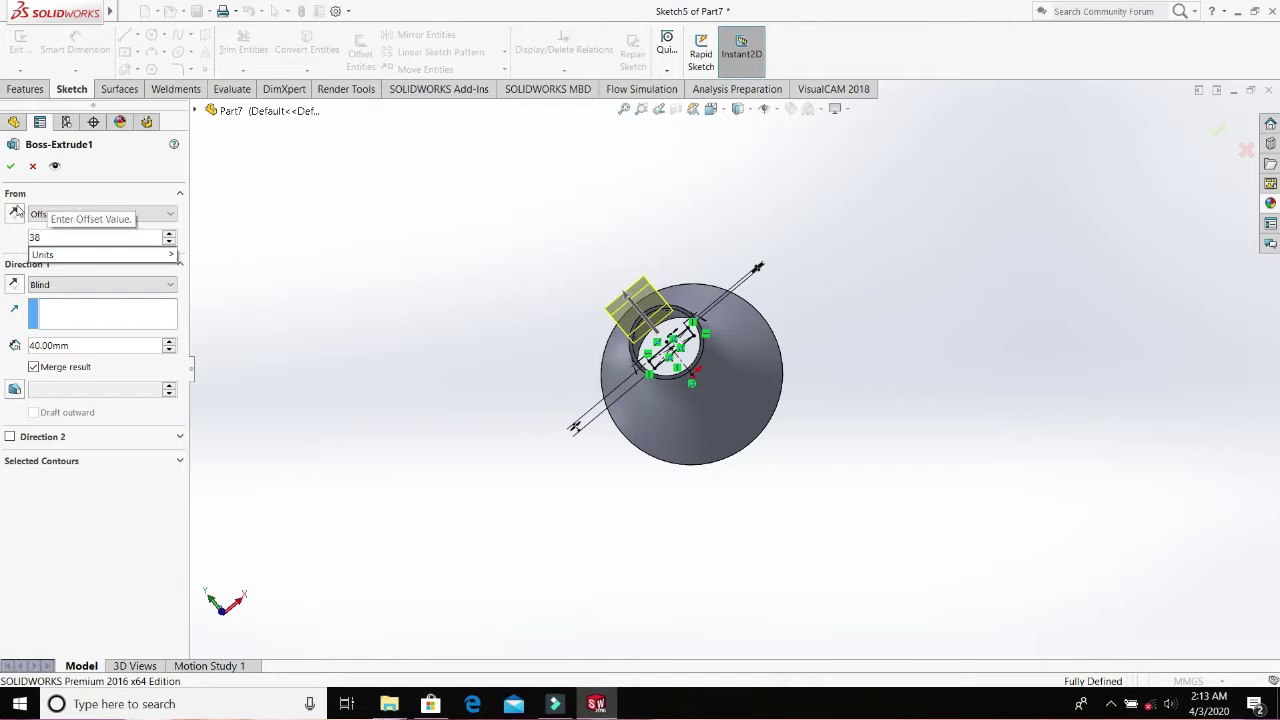
left_click(16, 210)
left_click(10, 167)
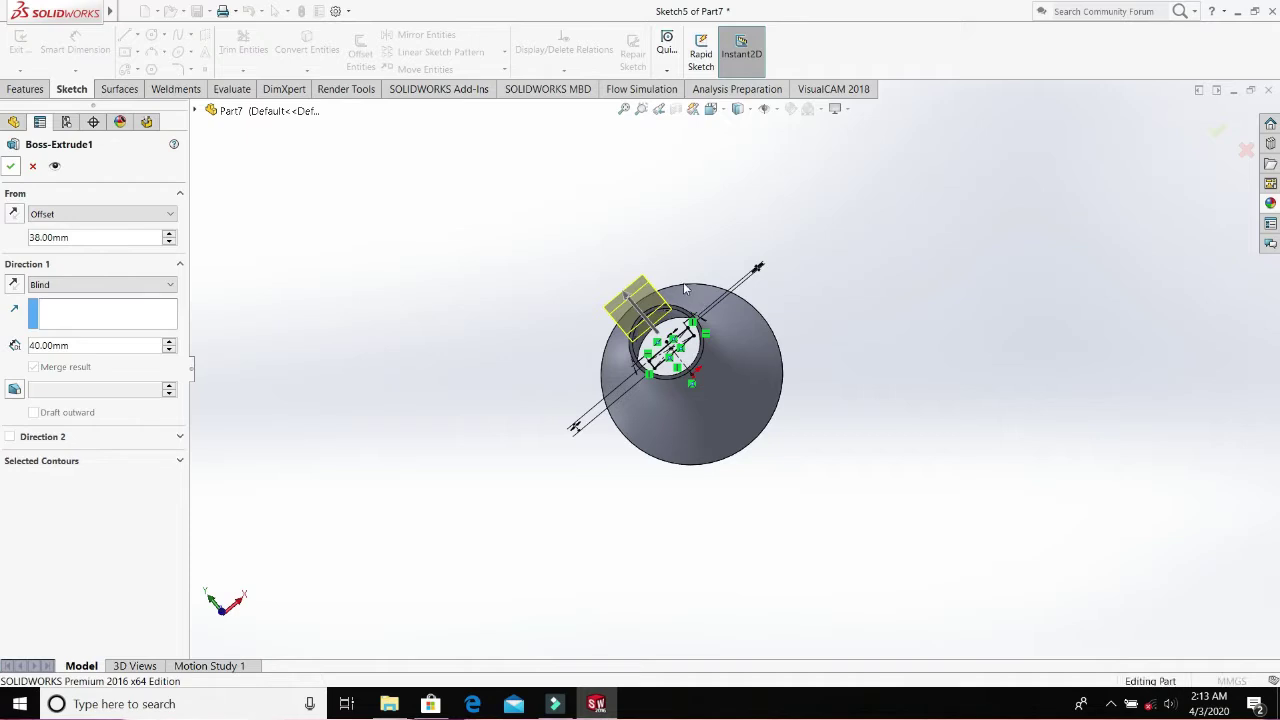
scroll(632, 319, "down", 3)
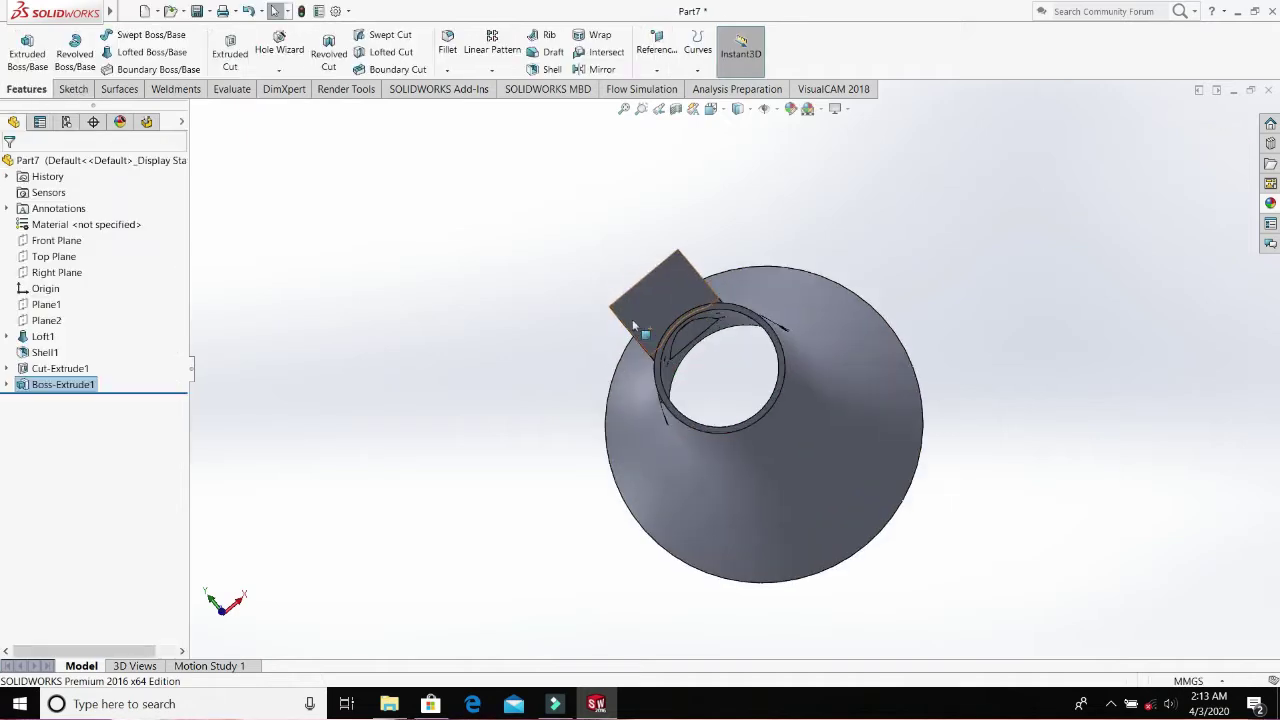
middle_click_drag(729, 400, 917, 363)
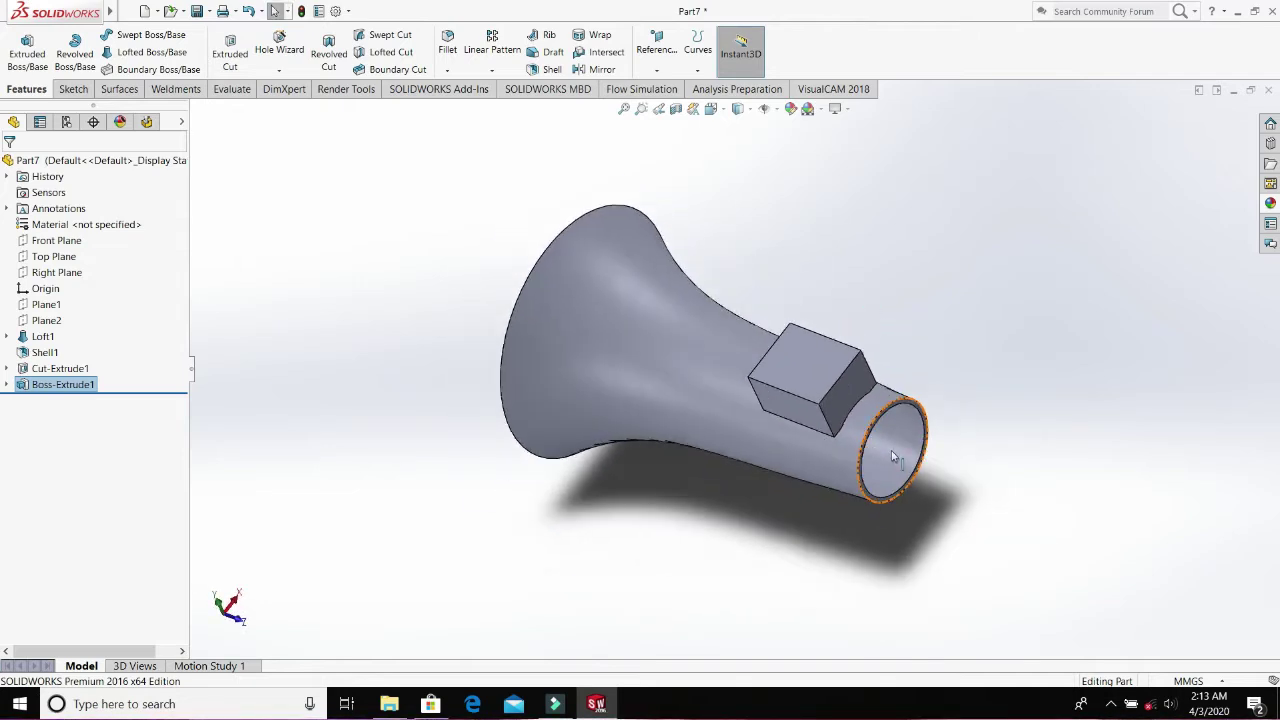
middle_click_drag(892, 452, 860, 330)
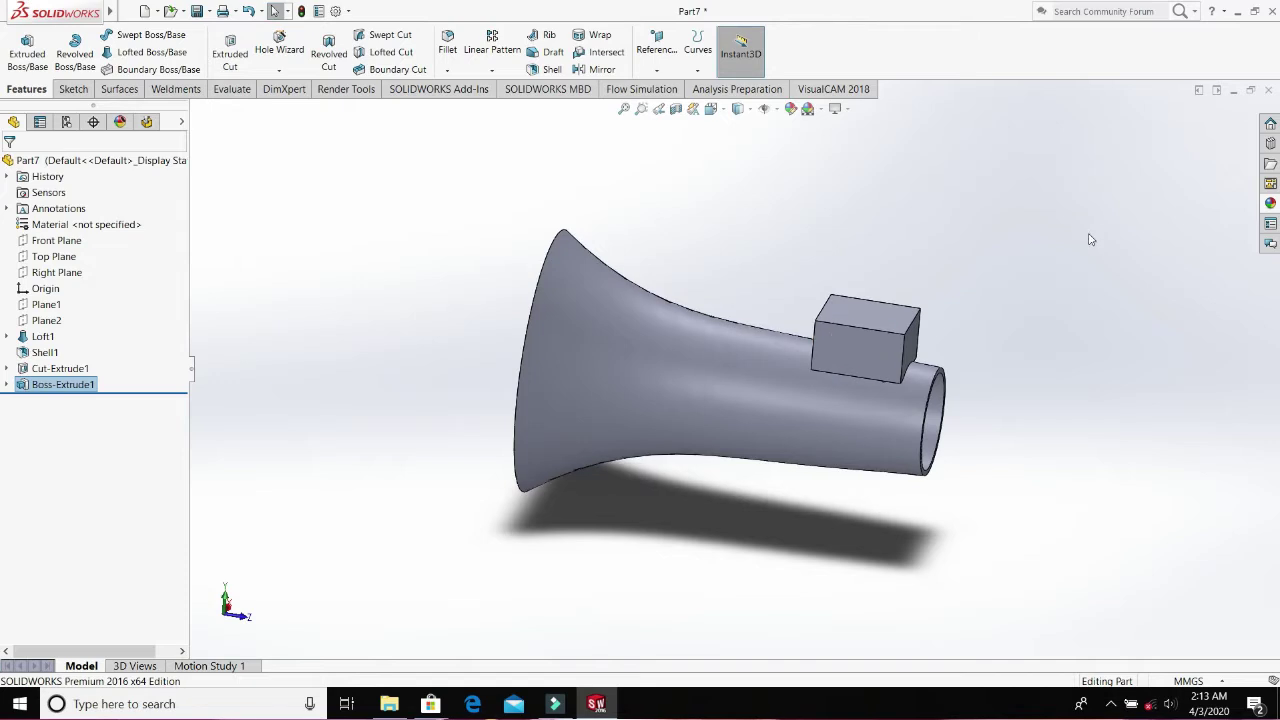
- Start Sketch6 on the Right Plane and orient the view Normal To it
left_click(52, 273)
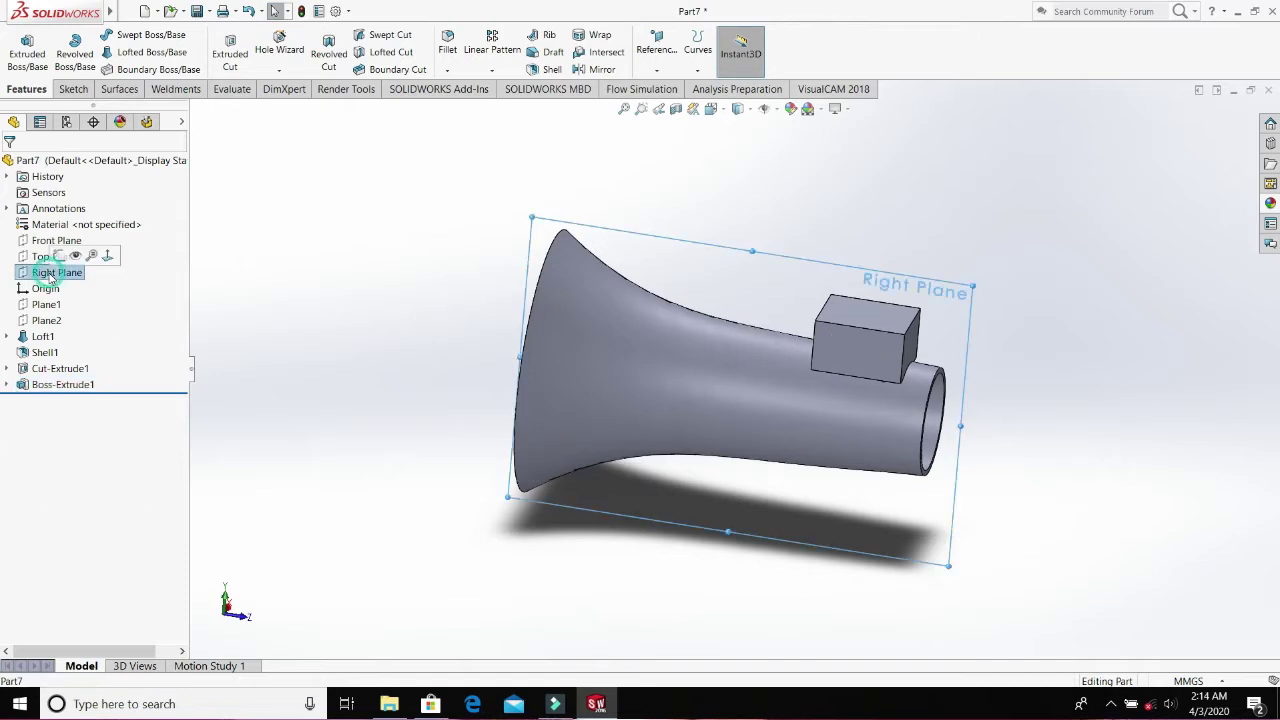
left_click(61, 258)
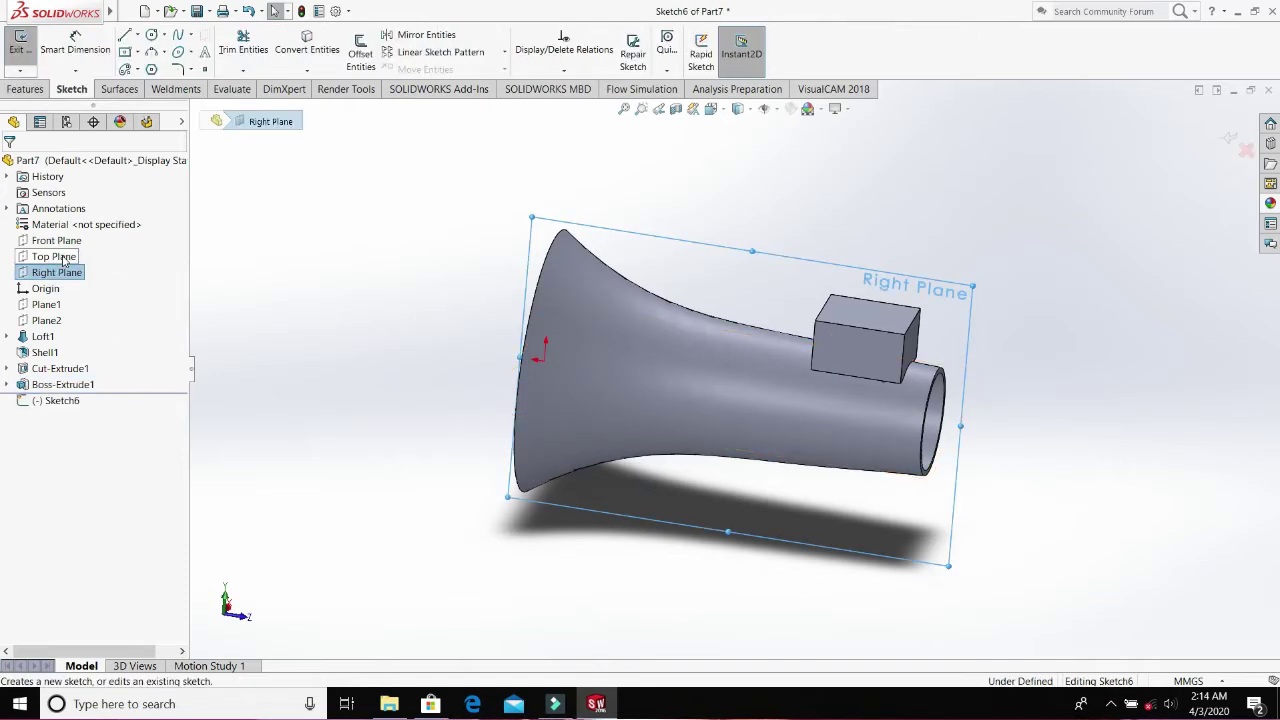
key("space")
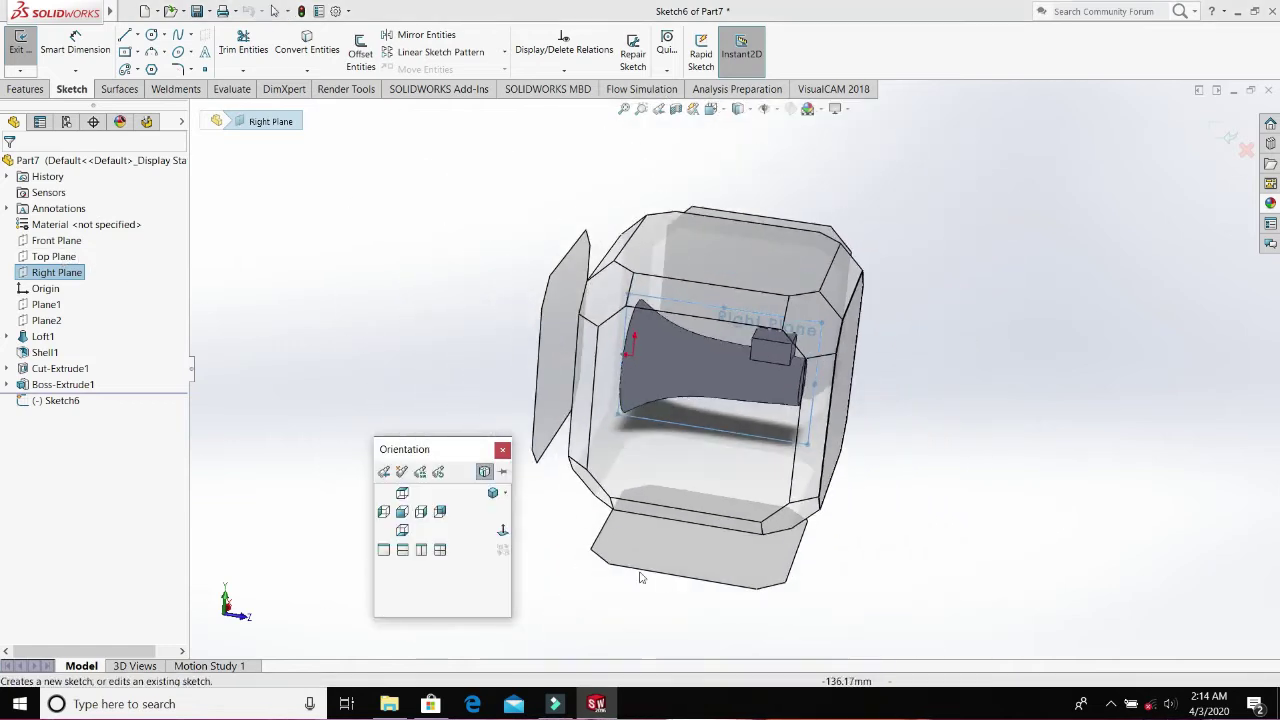
left_click(506, 531)
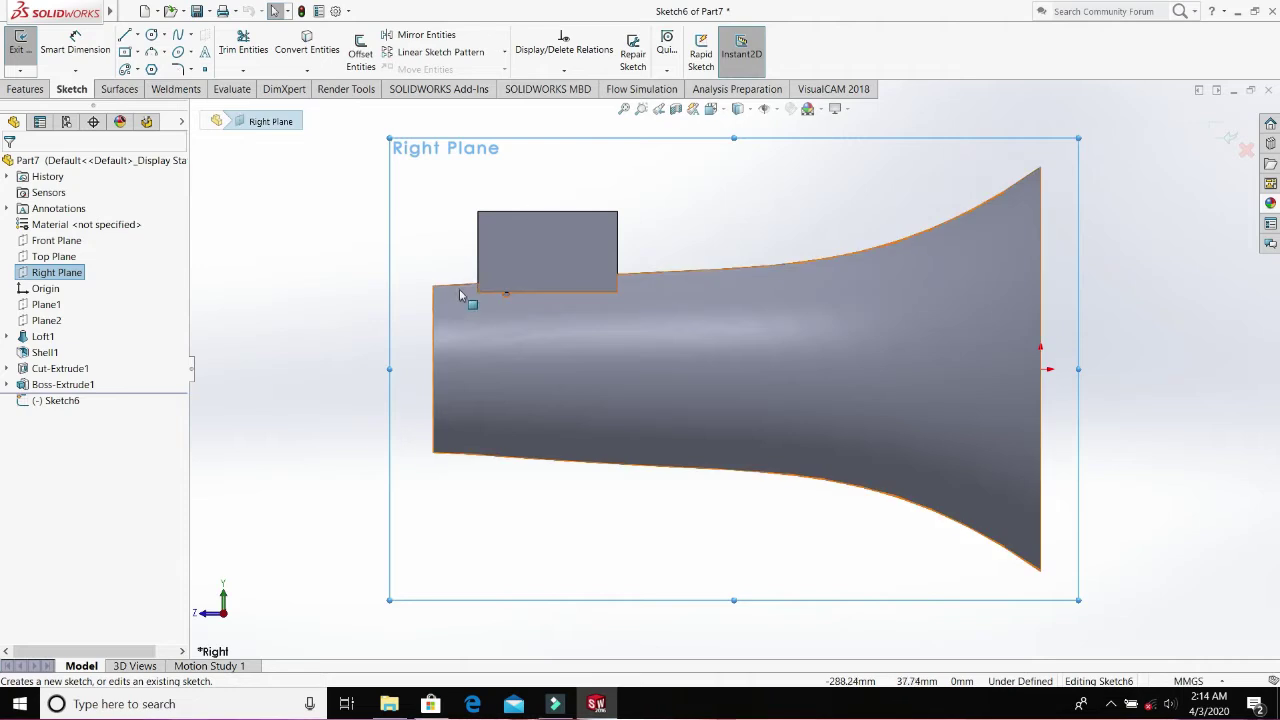
middle_click_drag(466, 294, 494, 348)
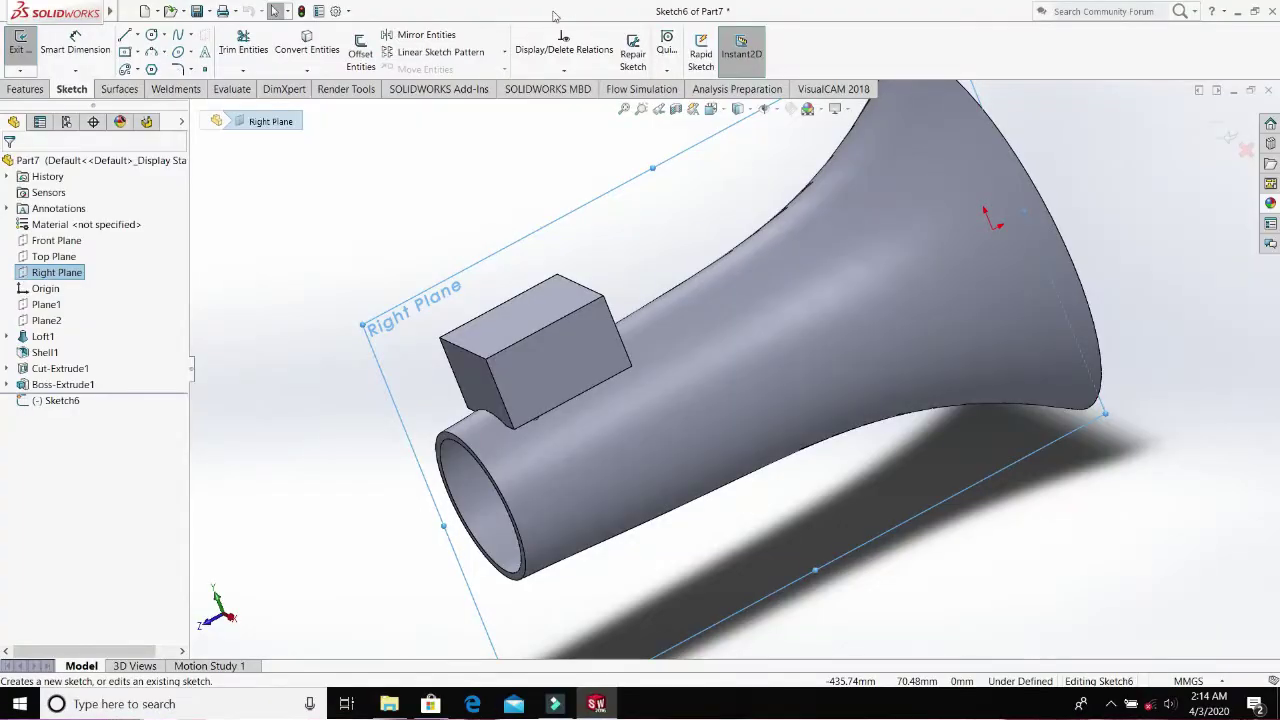
key("space")
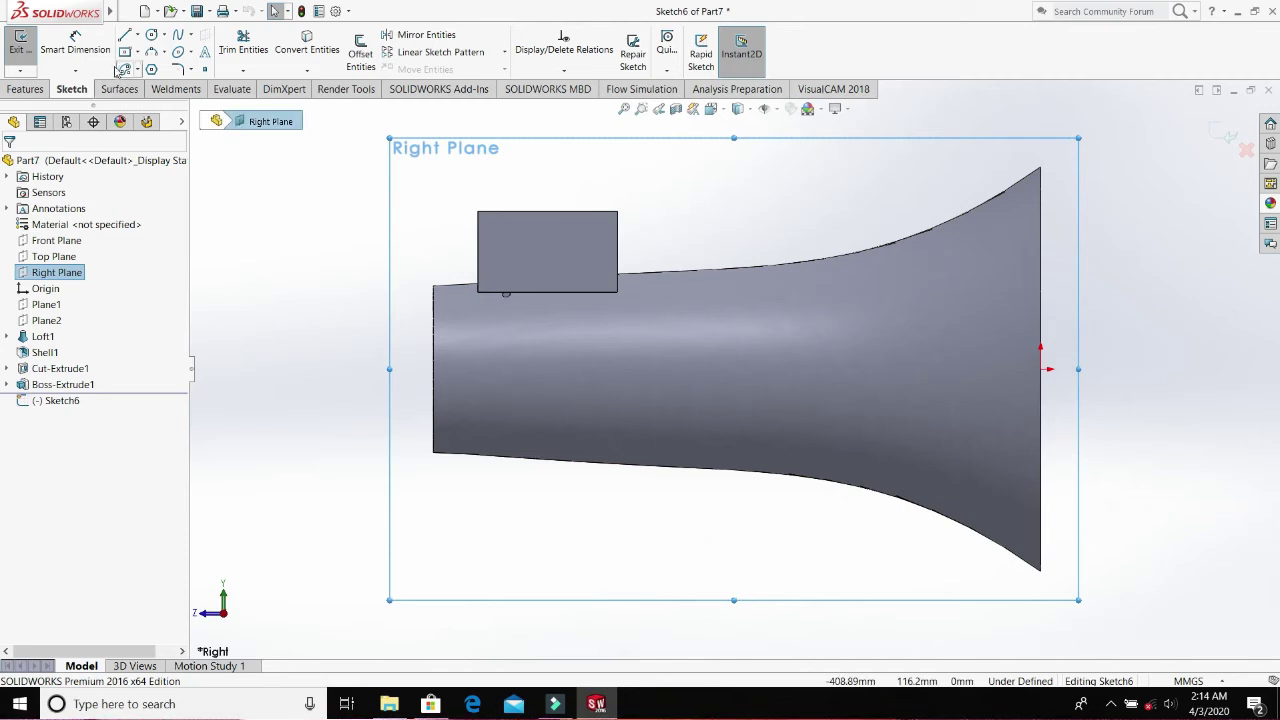
- Draw a closed peaked line profile over the boss, from its lower-left corner to its right corner
left_click(121, 35)
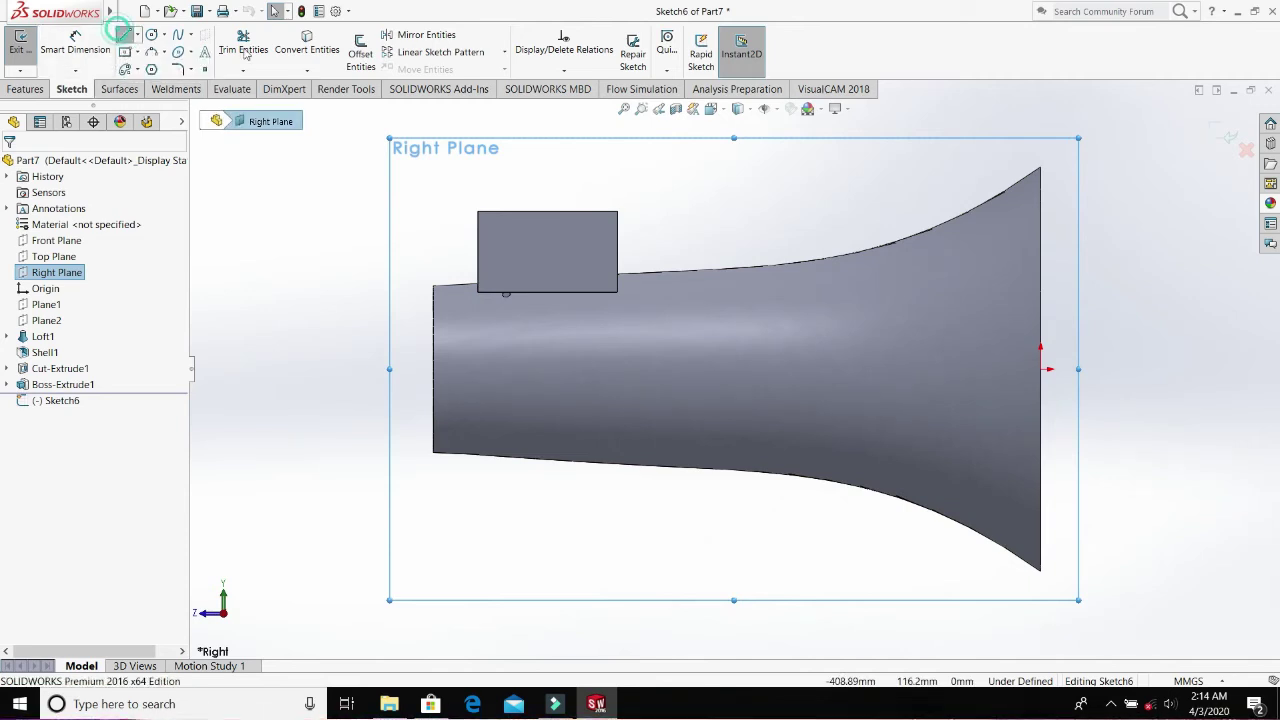
left_click(478, 291)
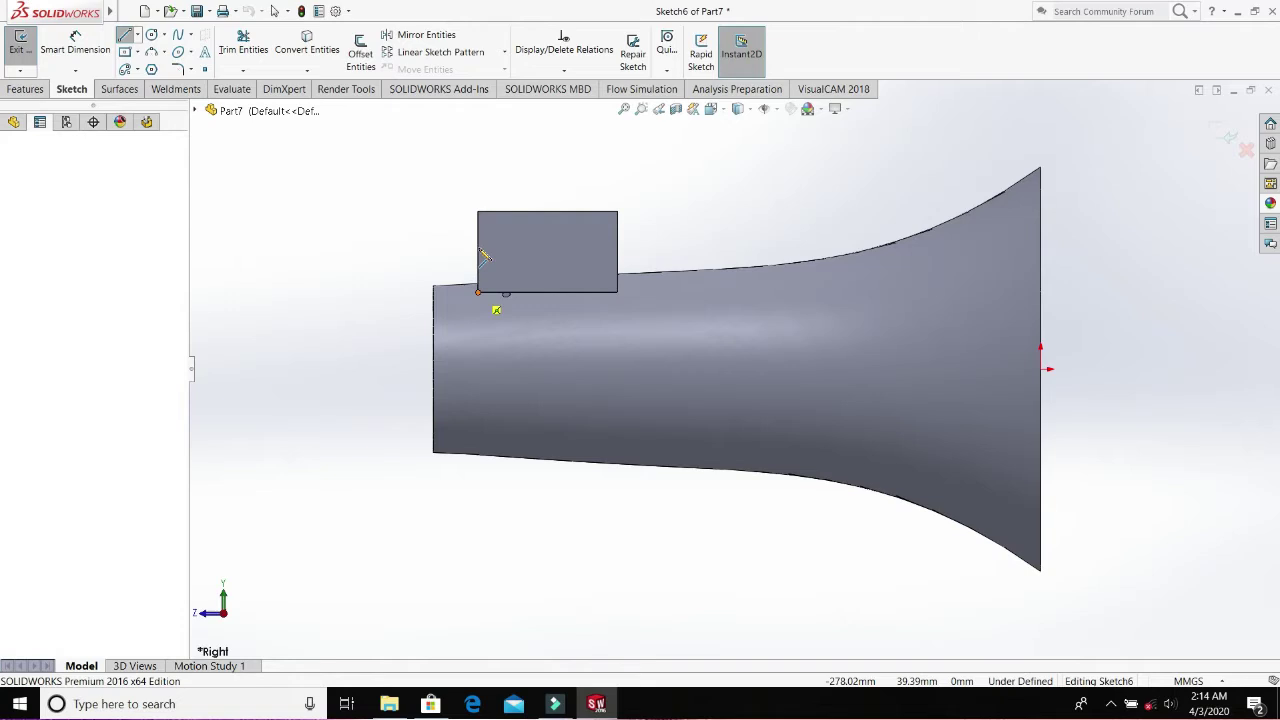
left_click(478, 238)
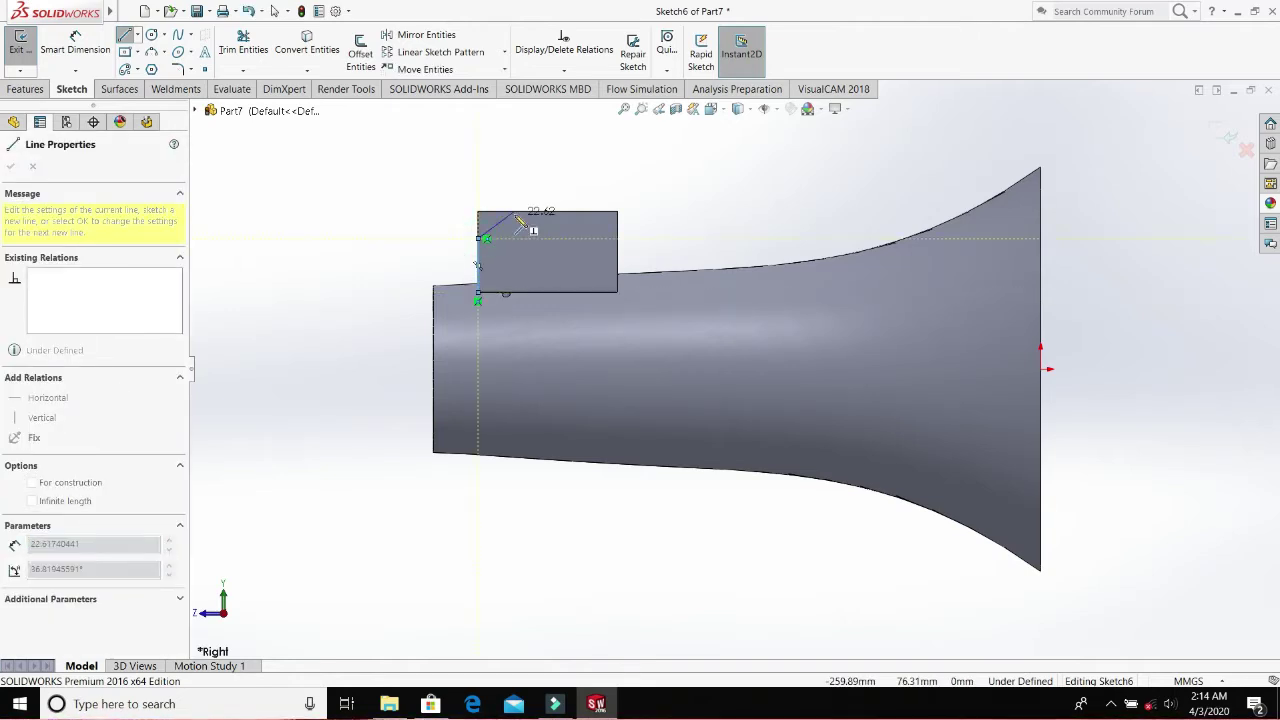
left_click(514, 212)
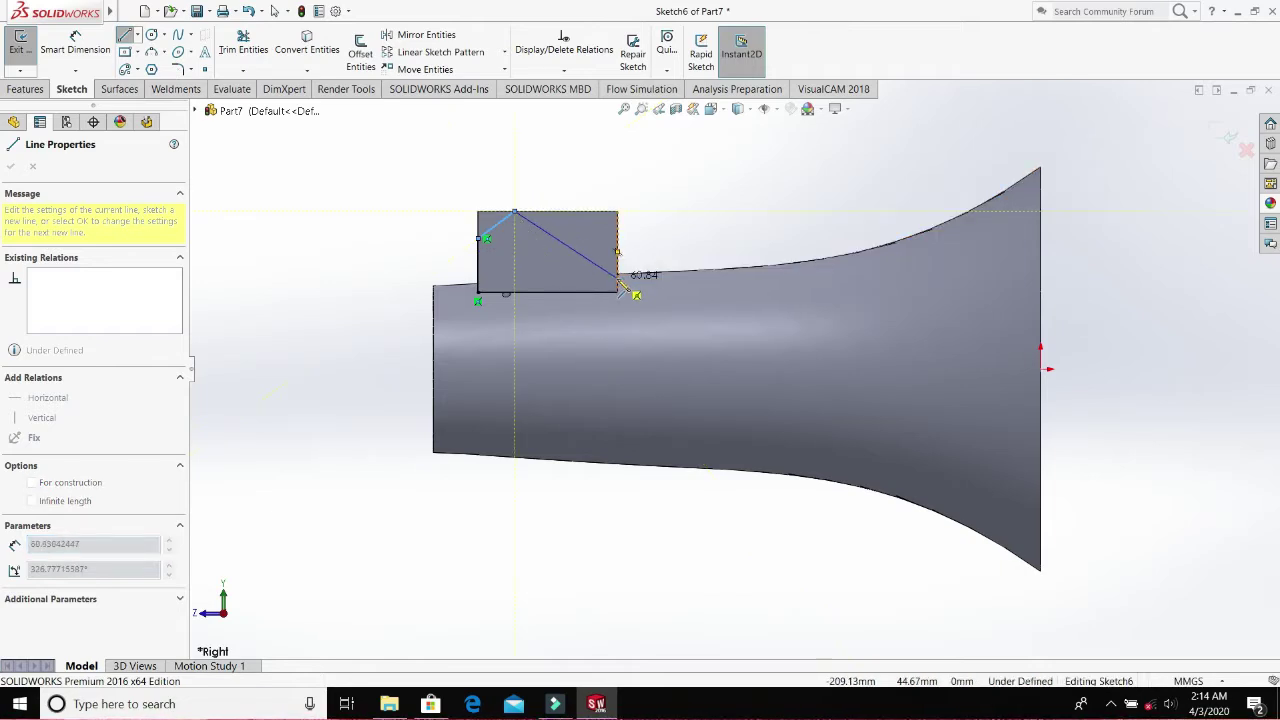
left_click(617, 278)
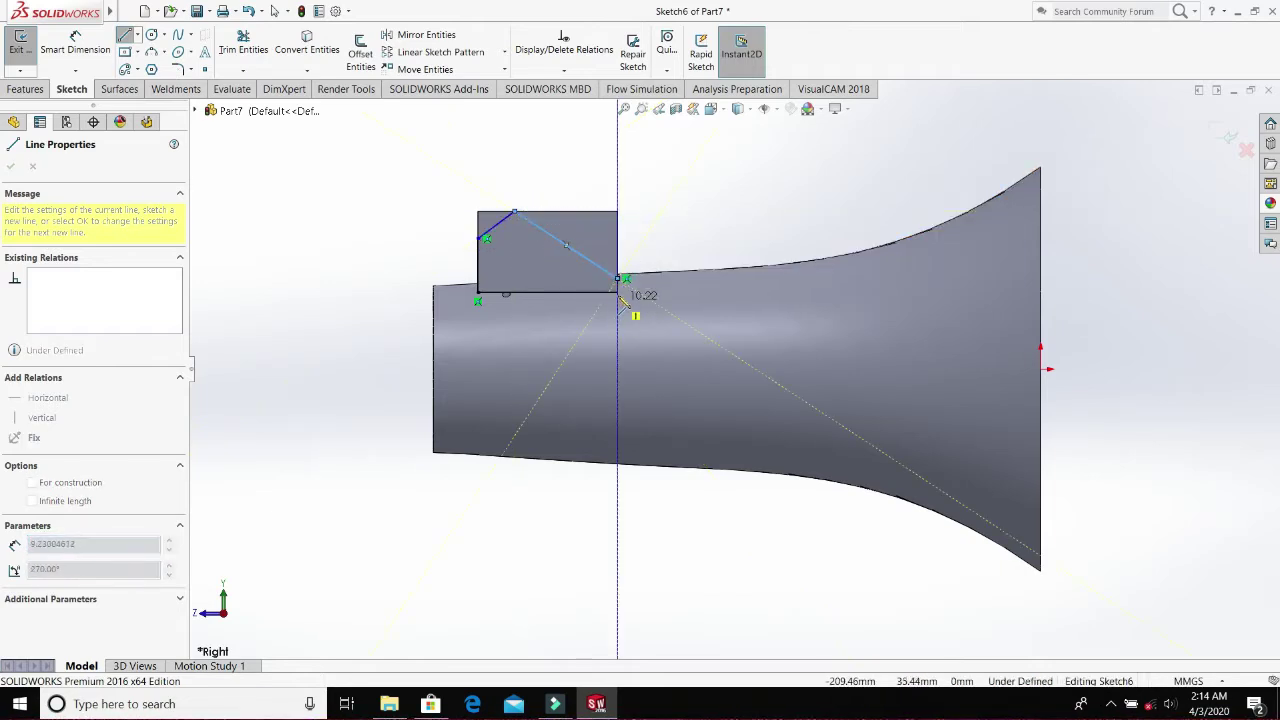
left_click(617, 292)
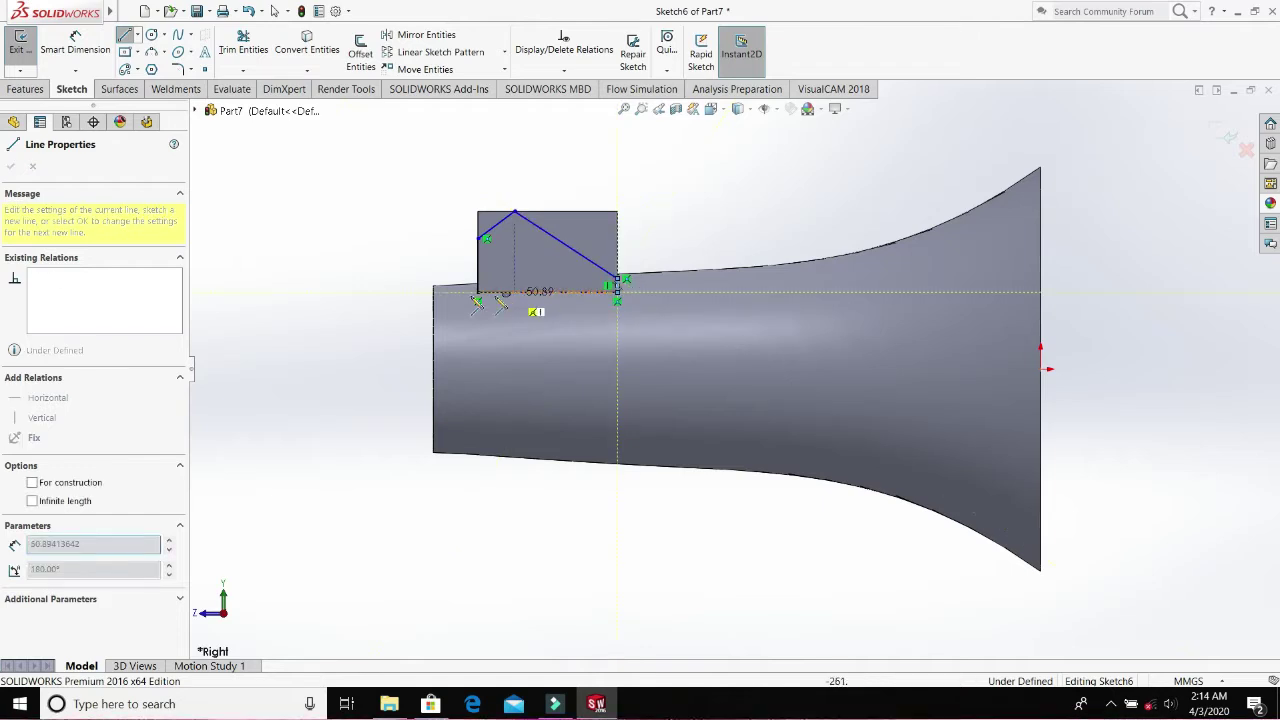
double_click(479, 296)
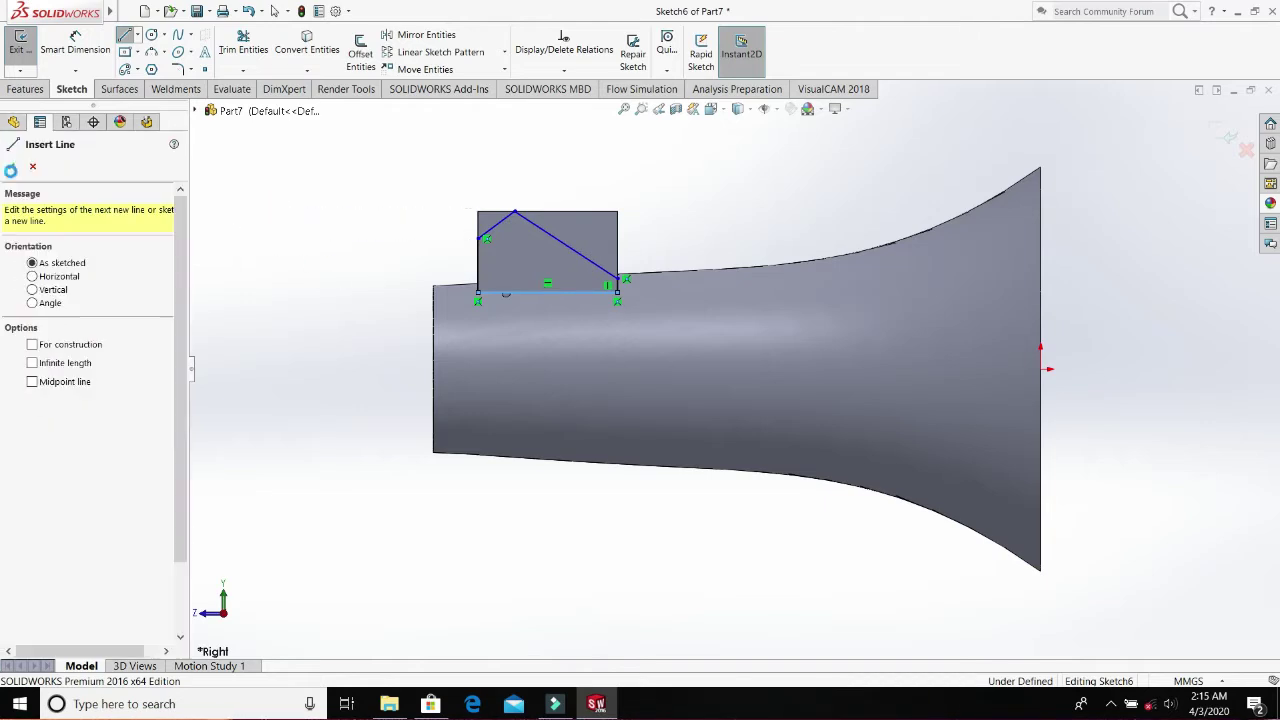
key("Escape")
- Dimension the left vertical line to 33 mm and drag the peak onto the boss's top edge
left_click(66, 40)
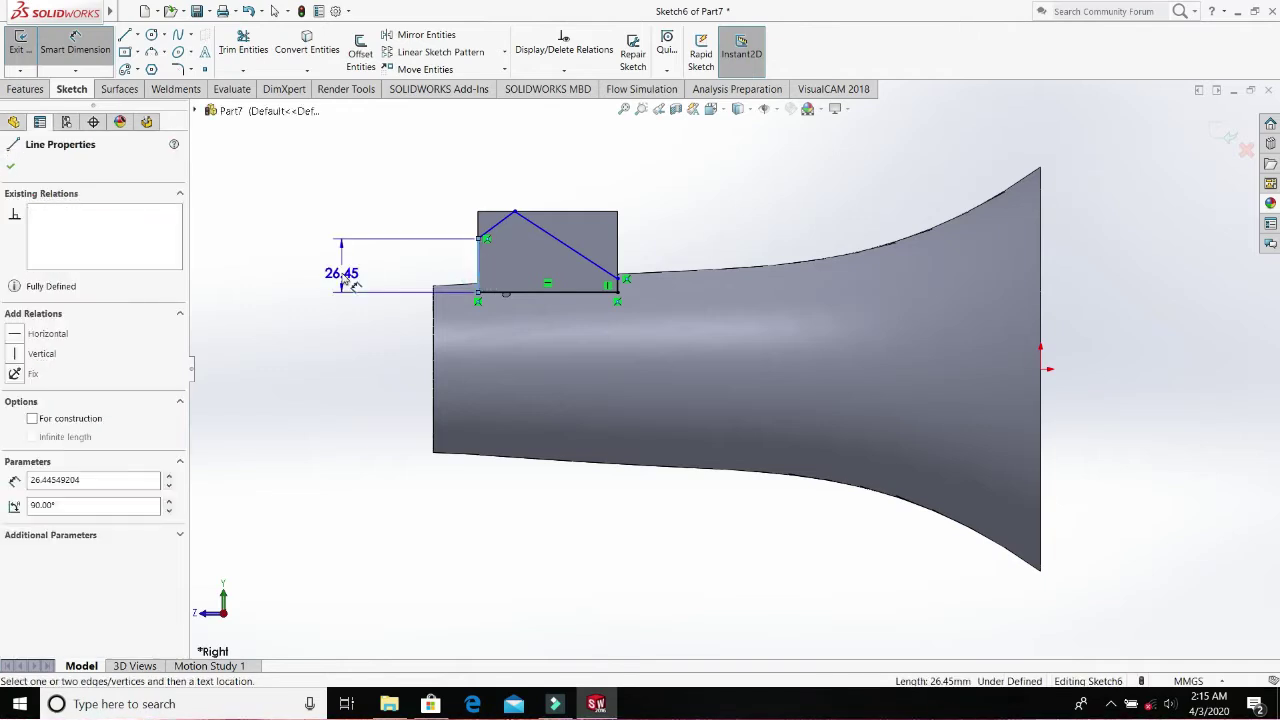
left_click(343, 278)
type("=")
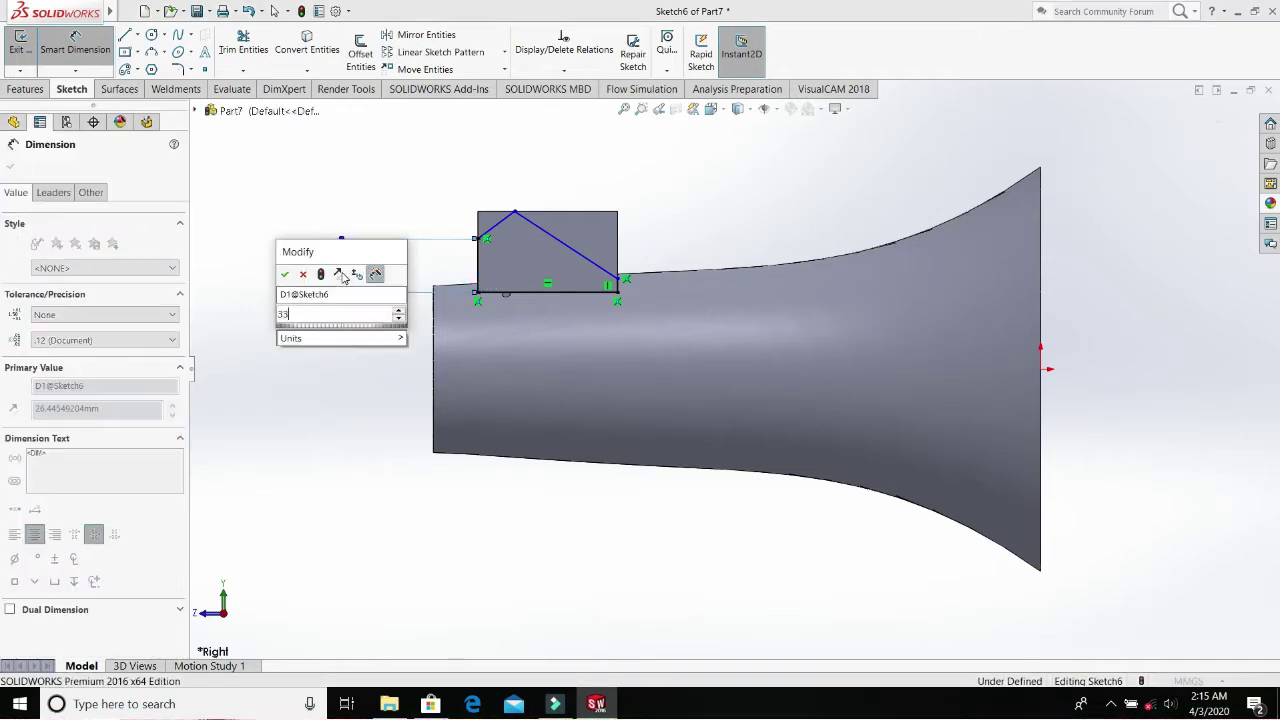
key("Escape")
type("33")
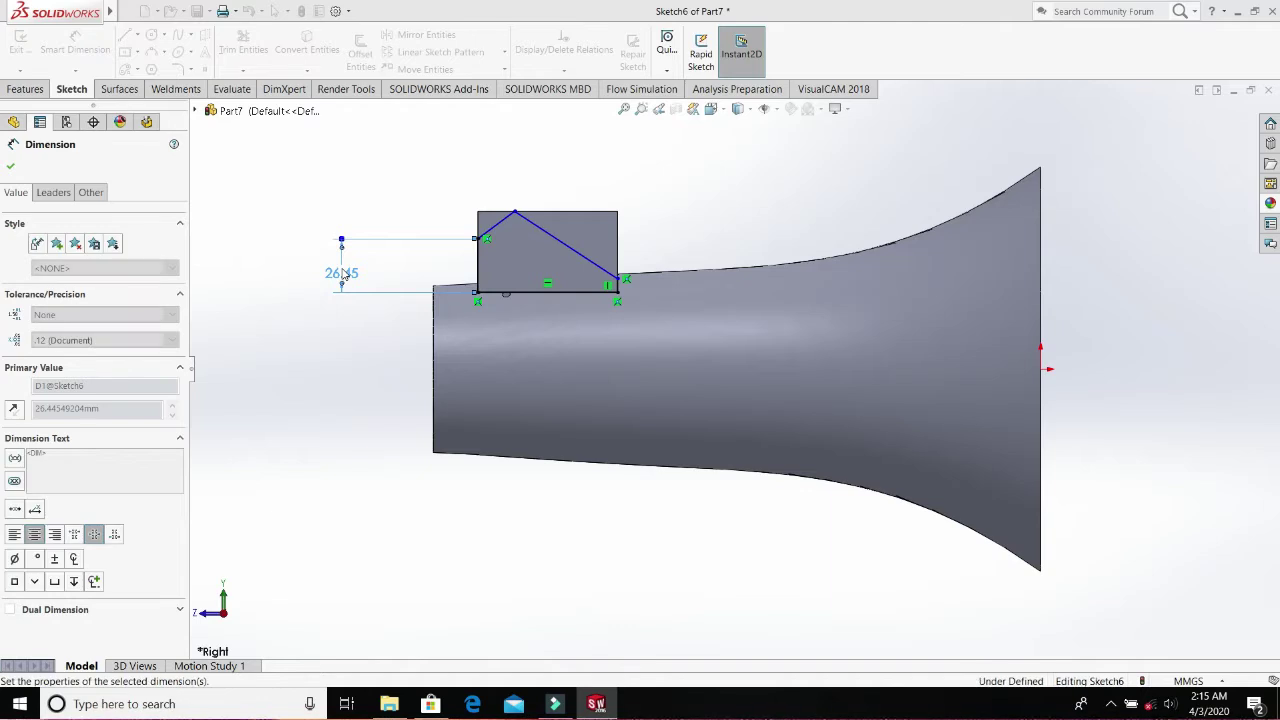
key("Return")
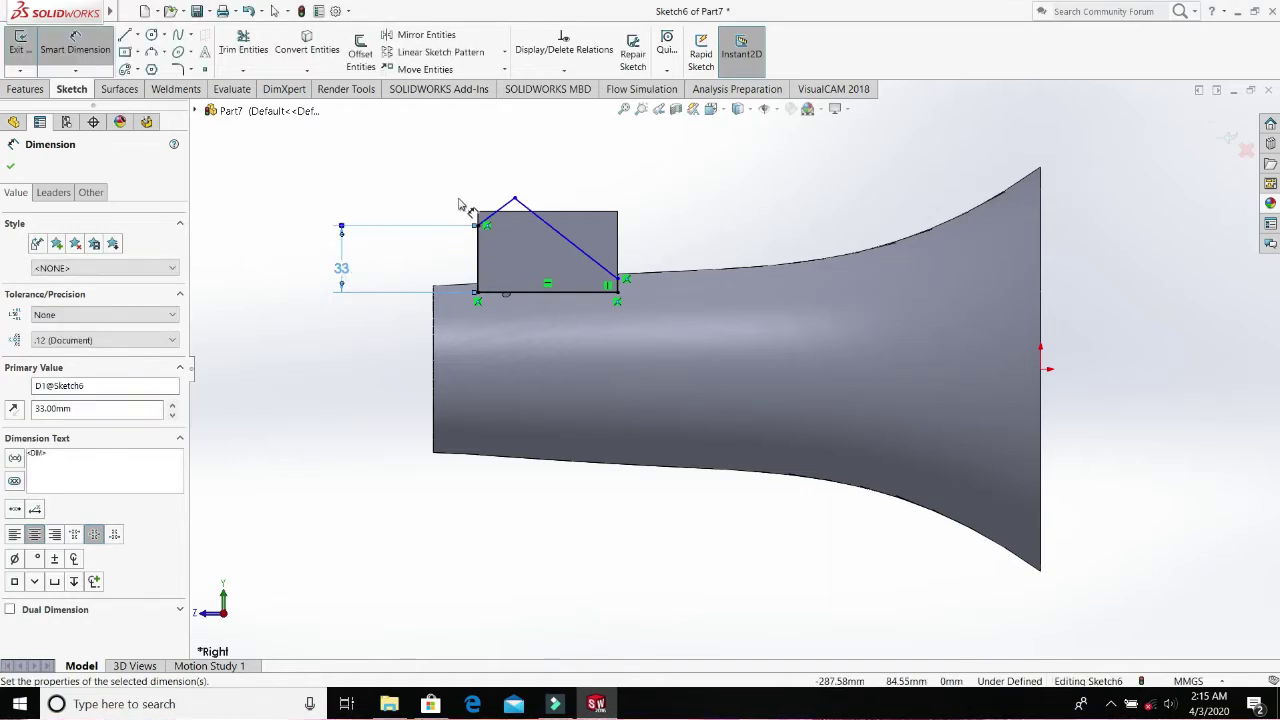
key("Escape")
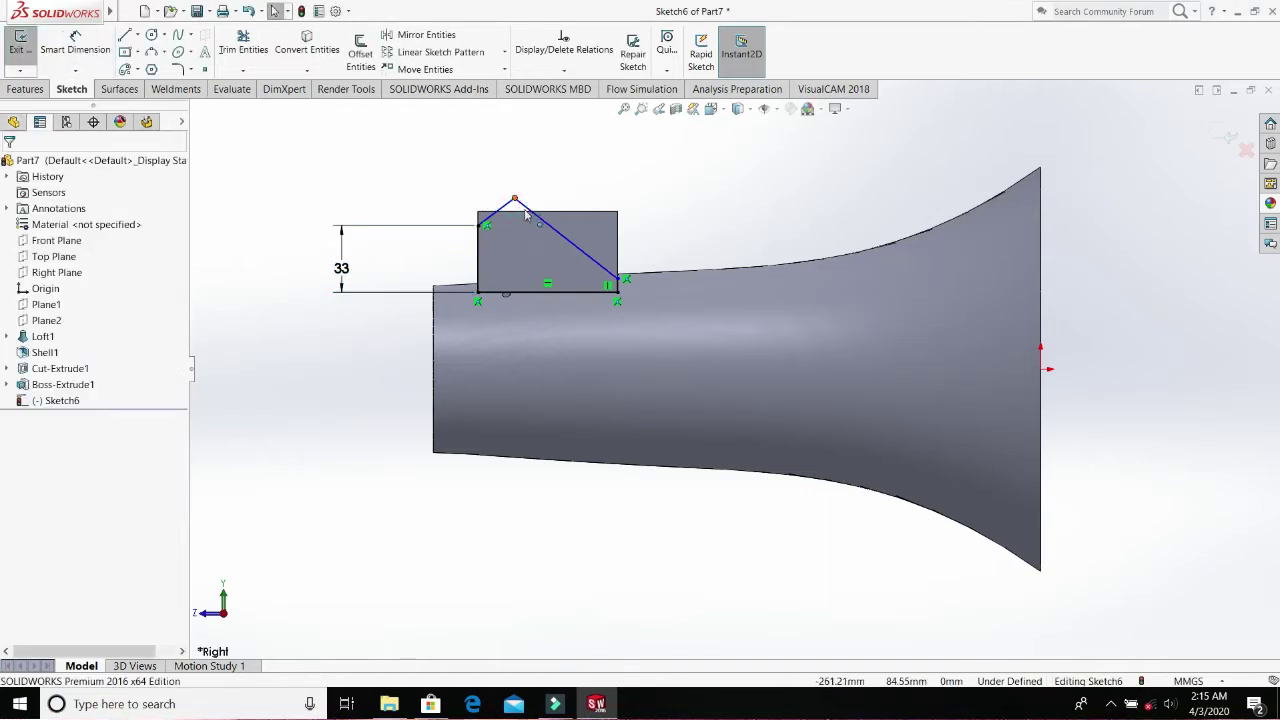
left_click_drag(514, 199, 517, 213)
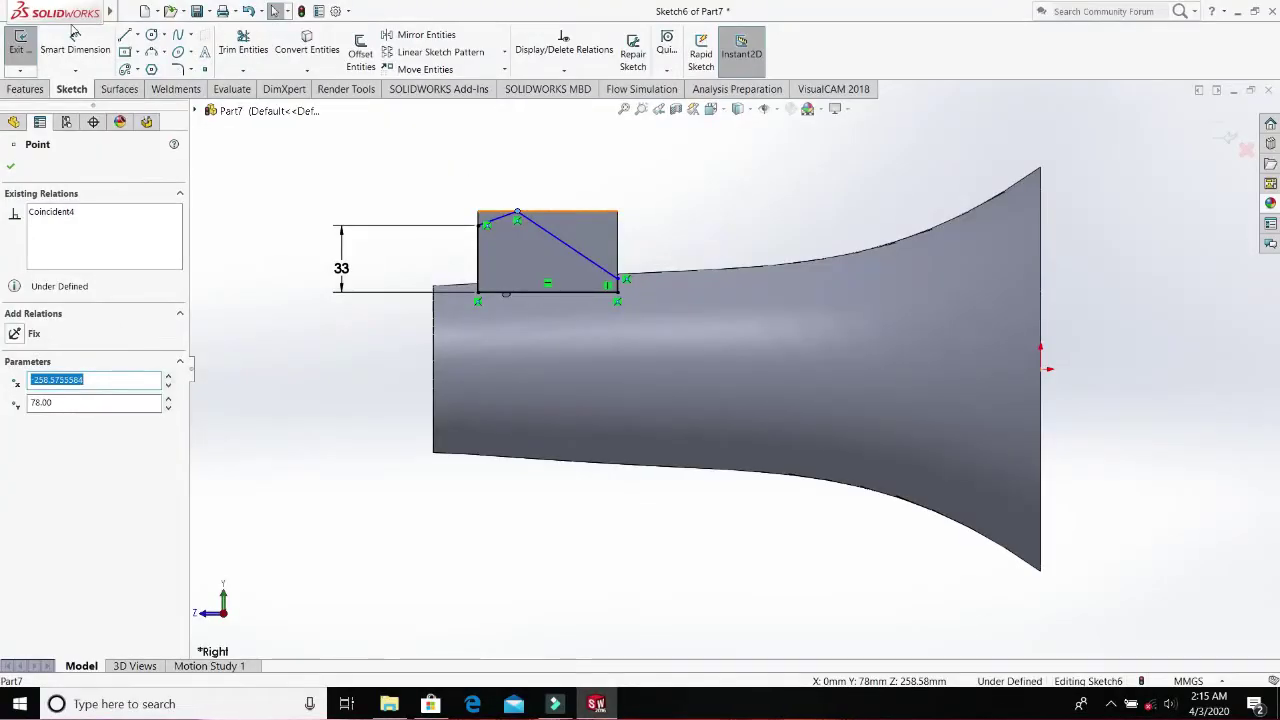
- Dimension the slanted line to 54 mm and the short vertical line to 5 mm
left_click(75, 45)
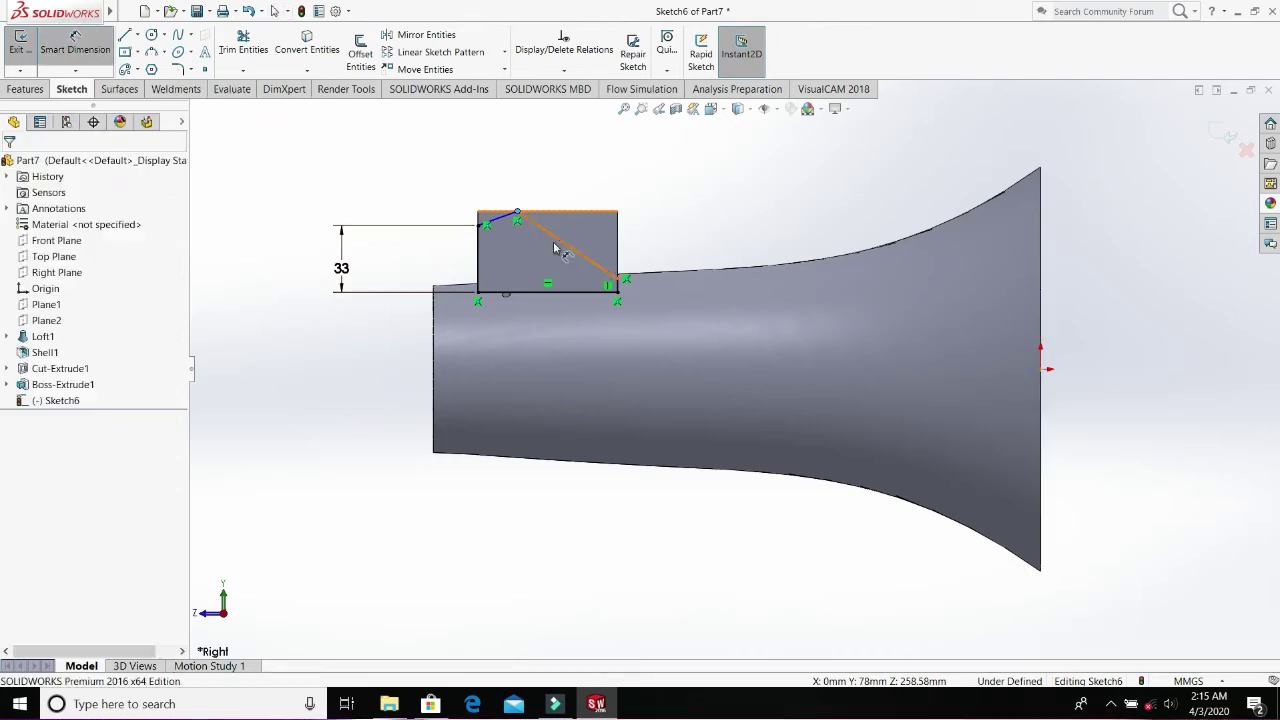
left_click(606, 192)
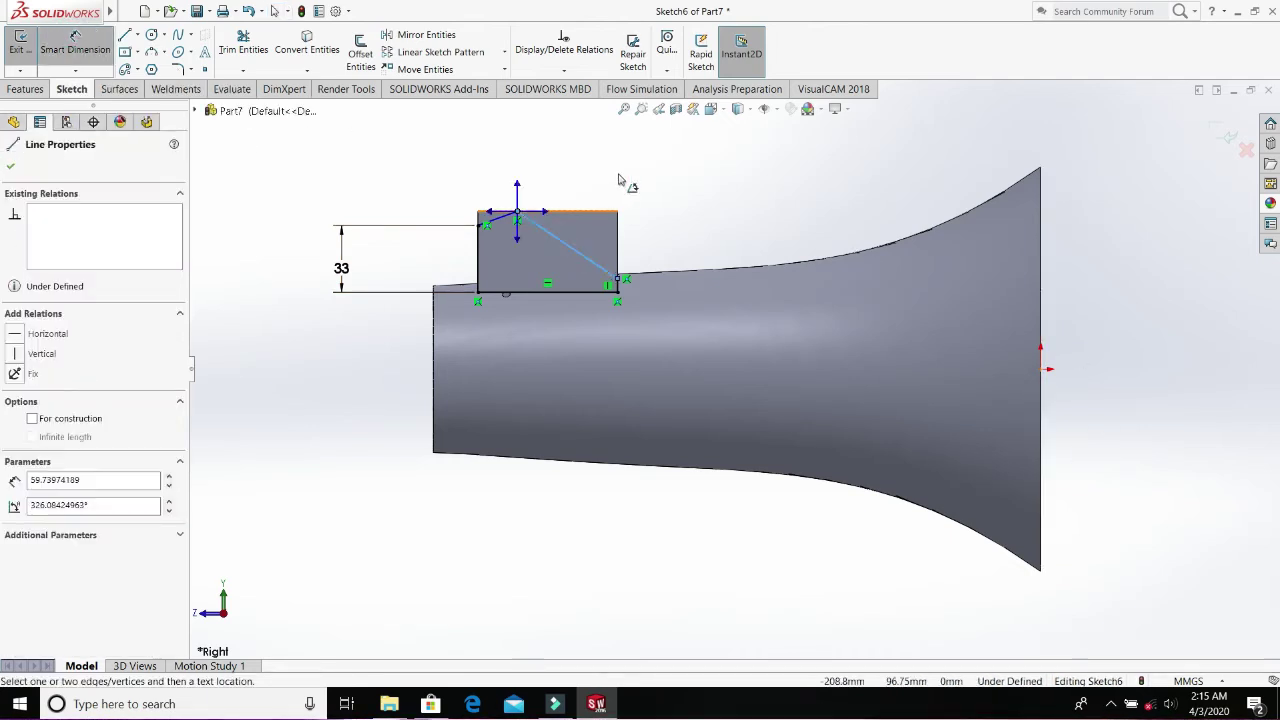
left_click(13, 170)
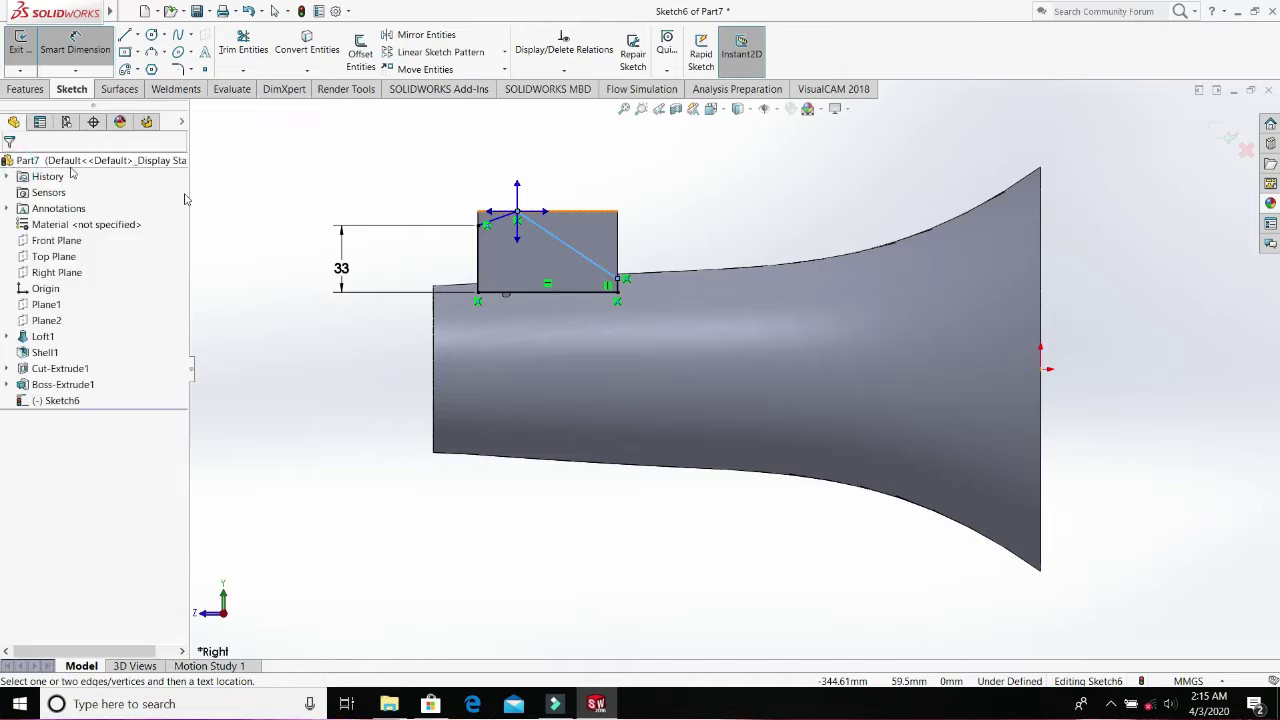
left_click(563, 244)
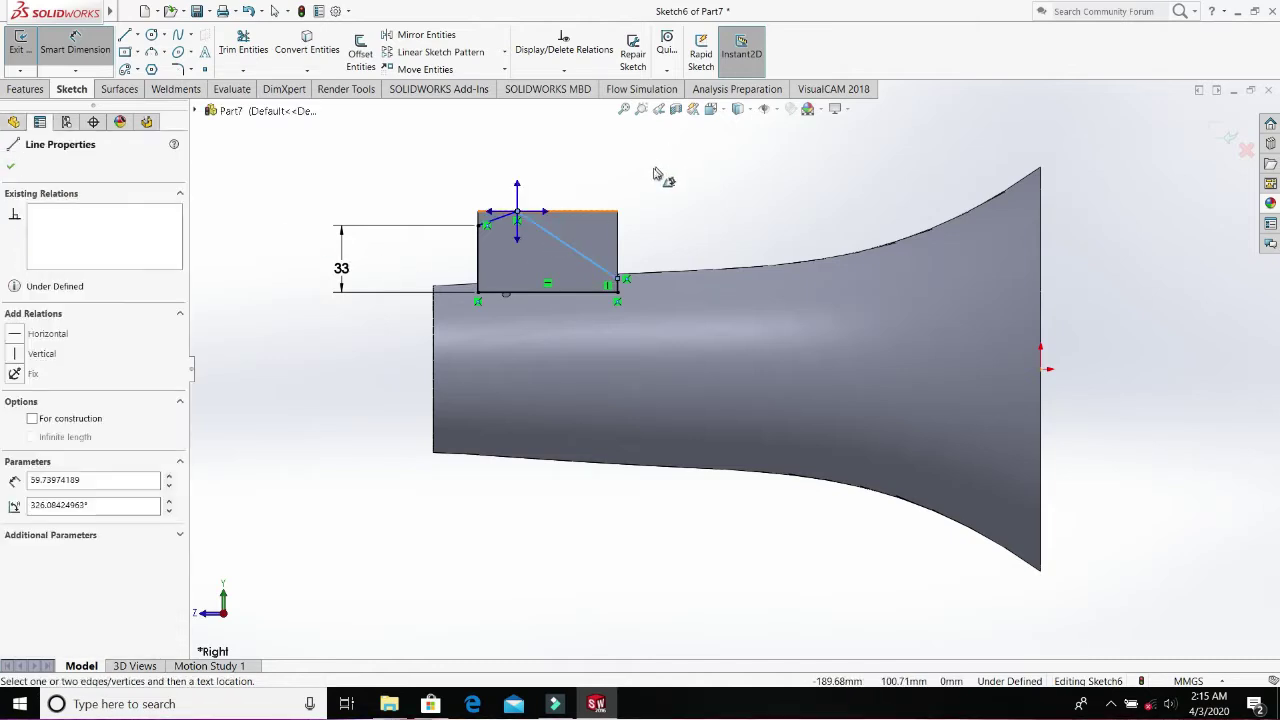
left_click(655, 174)
left_click(563, 244)
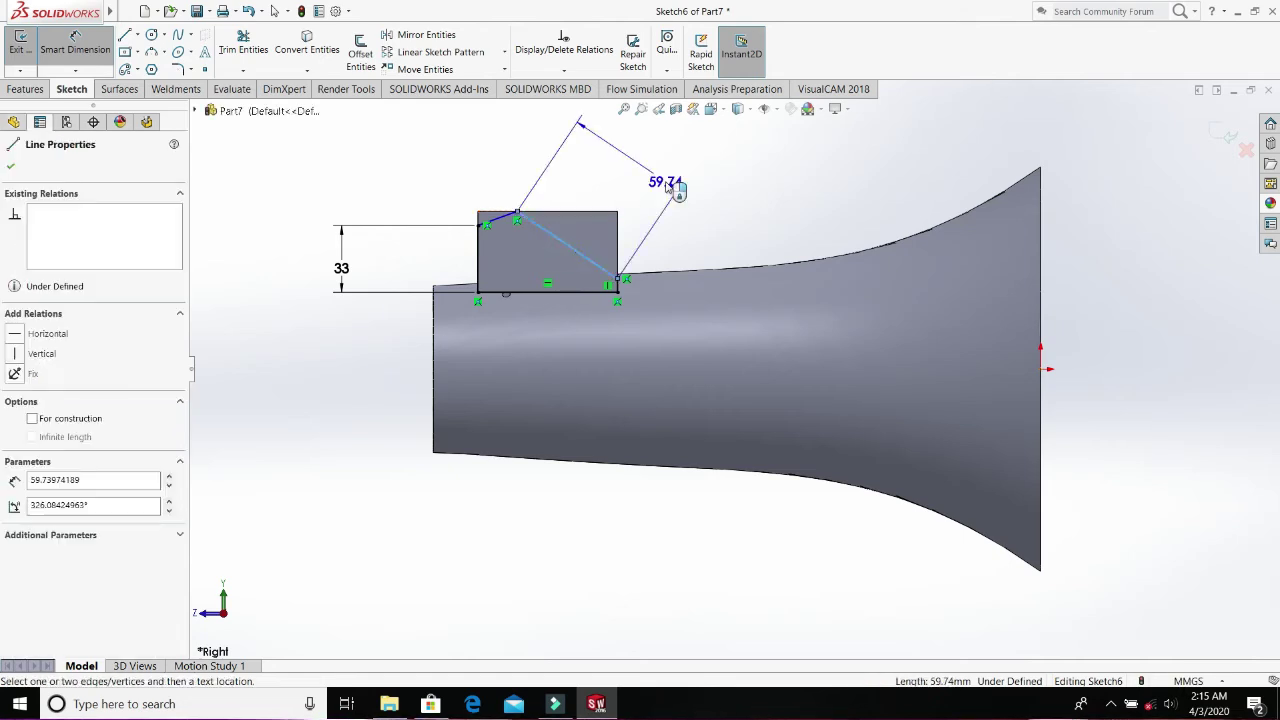
left_click(665, 185)
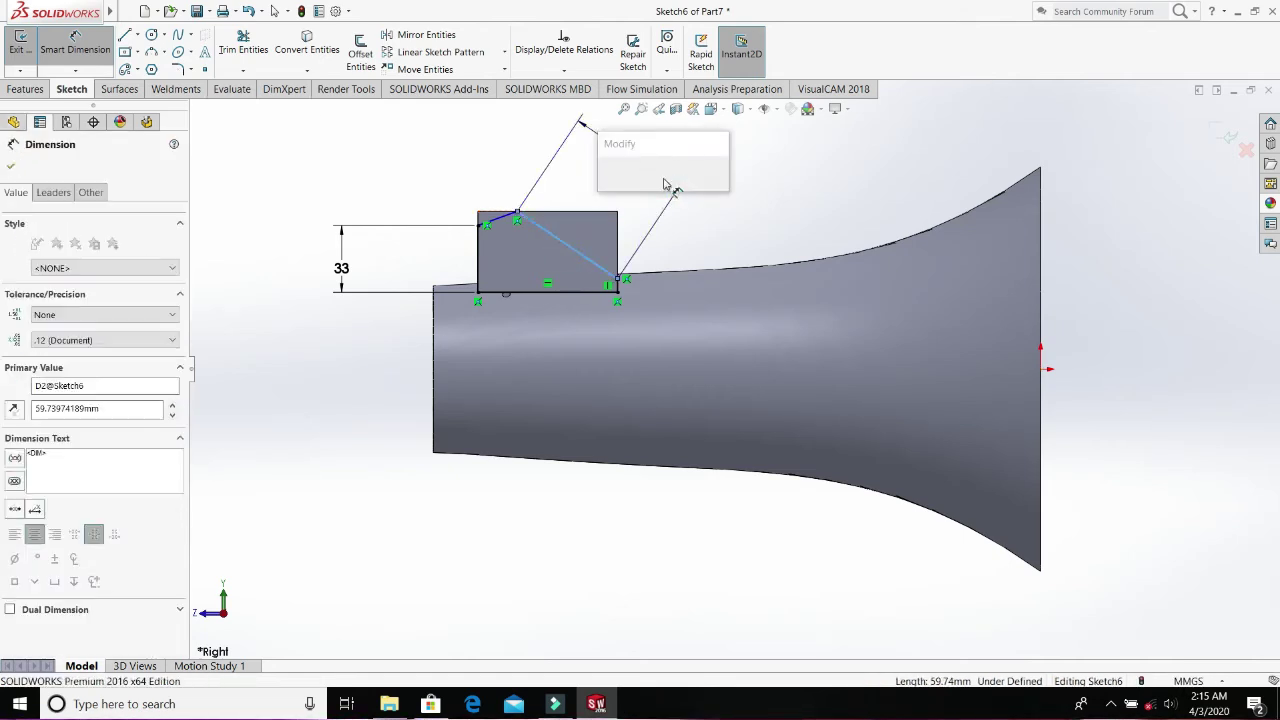
type("54")
key("Return")
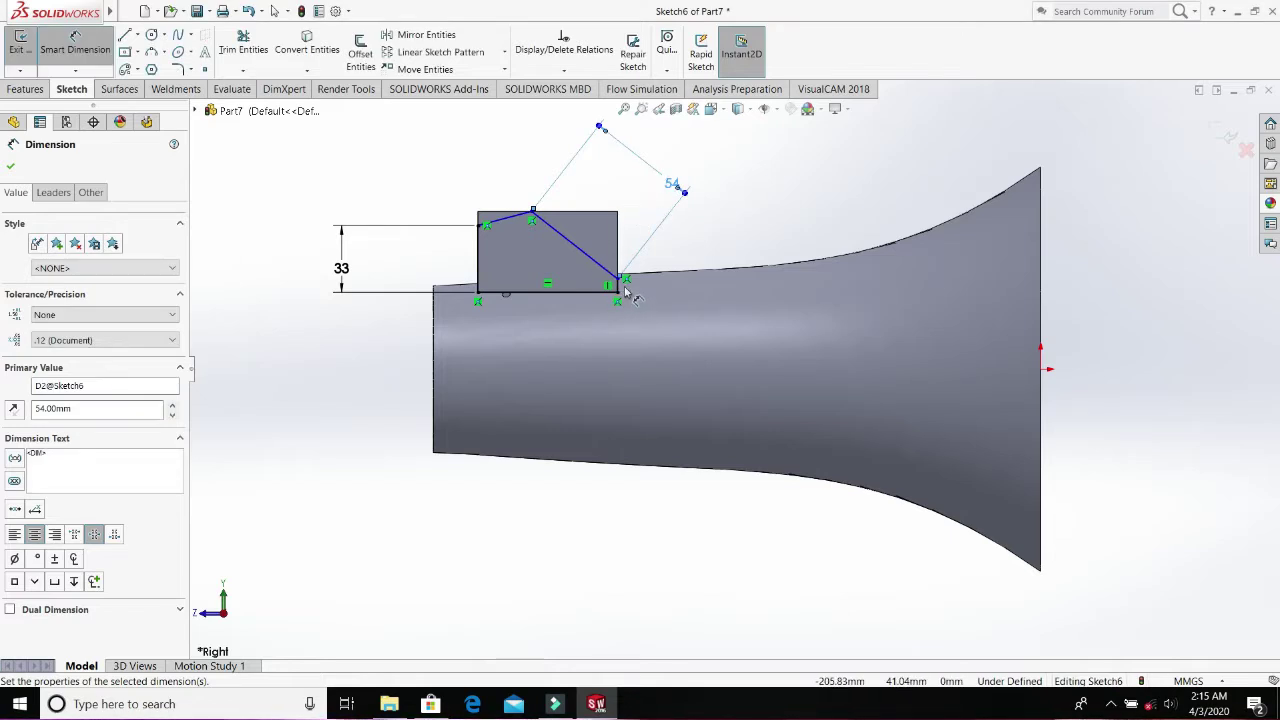
left_click(617, 284)
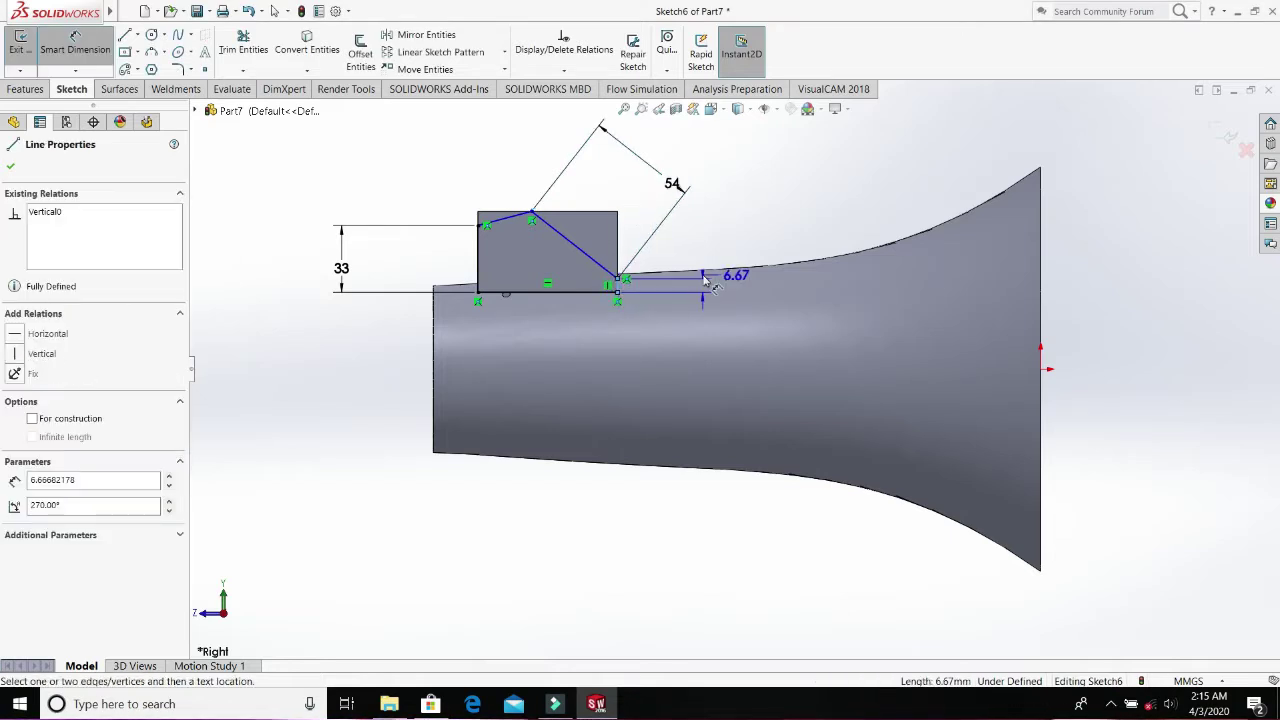
left_click(705, 283)
type("5")
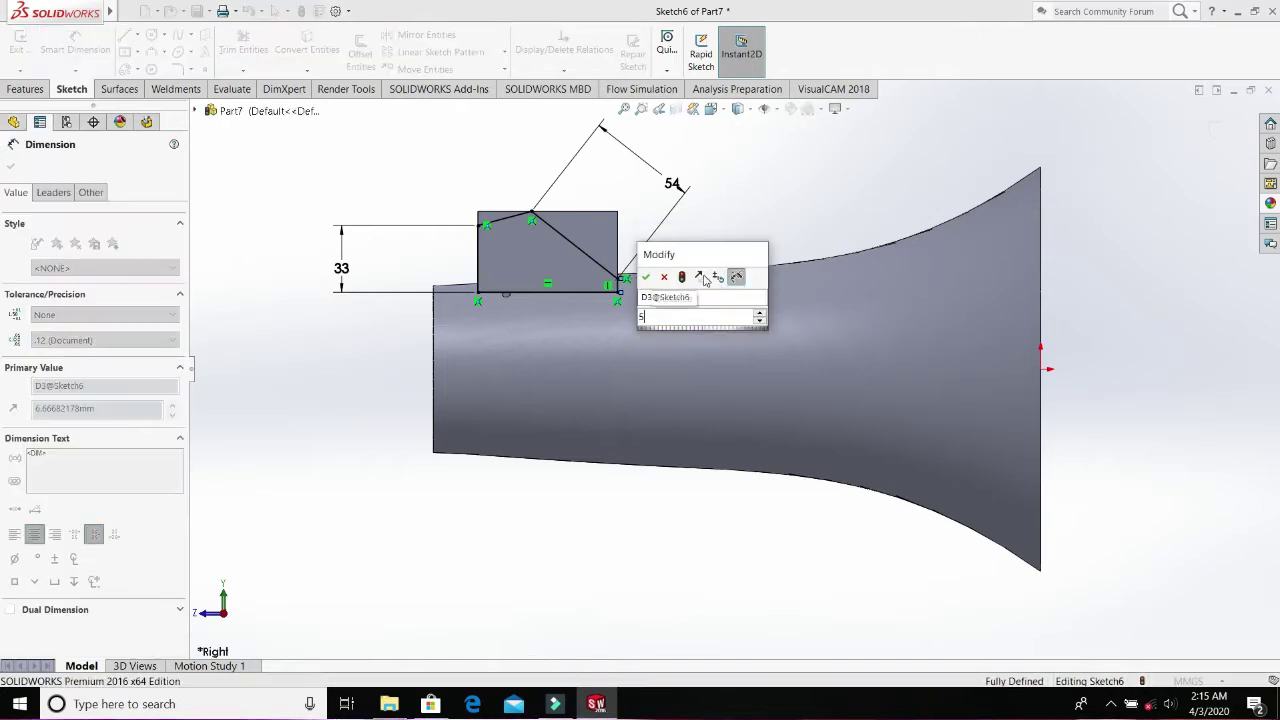
key("Return")
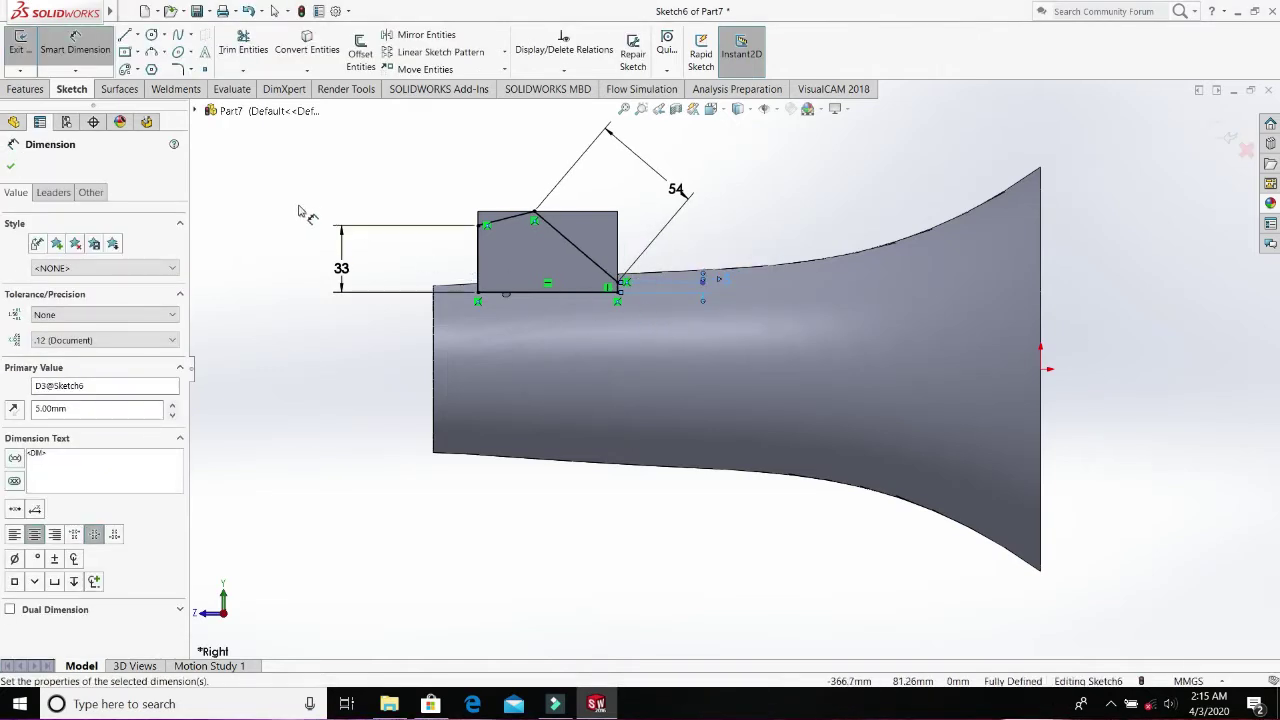
- Change the short vertical dimension to 10 mm and the left height to 38 mm
left_click(10, 168)
scroll(660, 272, "down", 1)
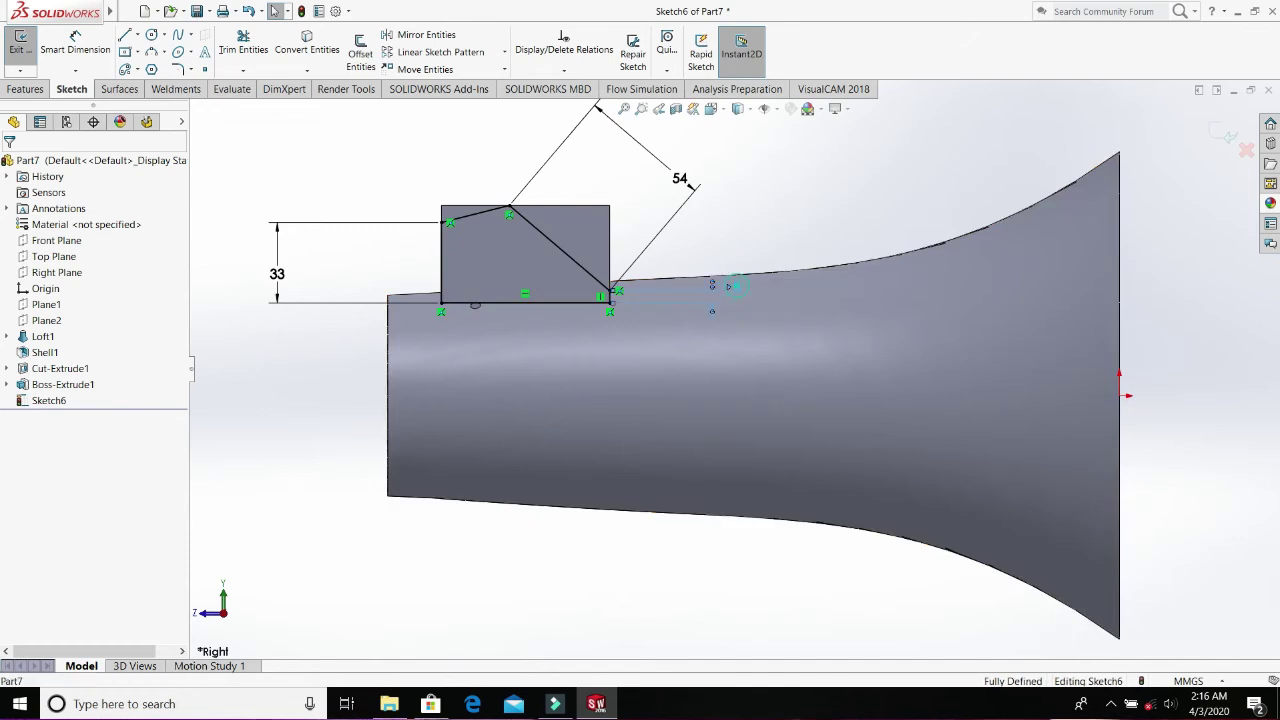
double_click(736, 287)
type("10")
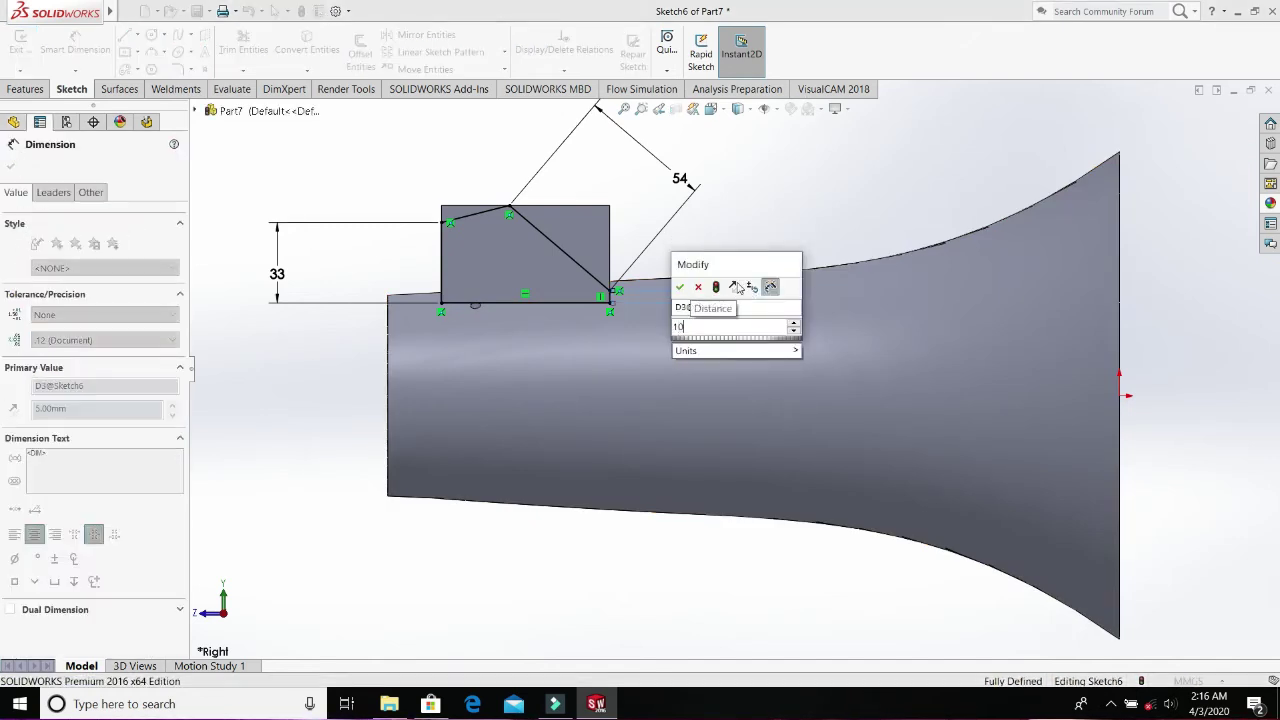
key("Return")
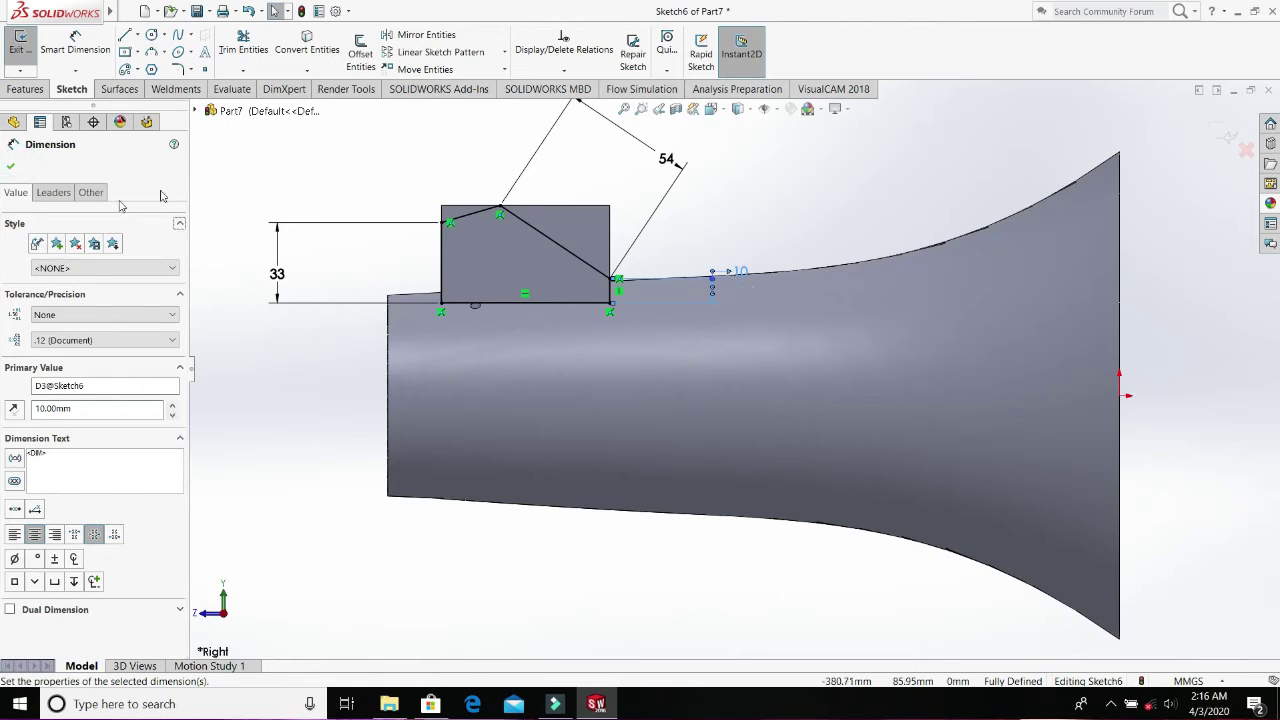
left_click(9, 168)
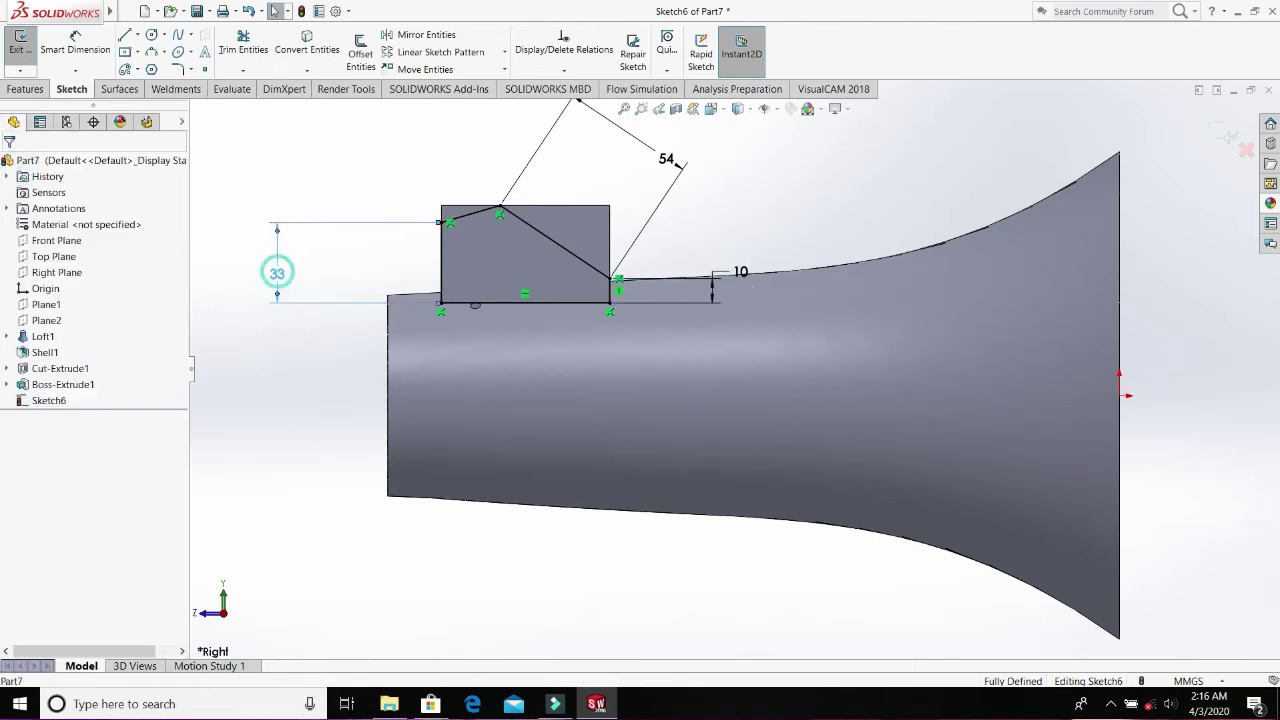
double_click(277, 272)
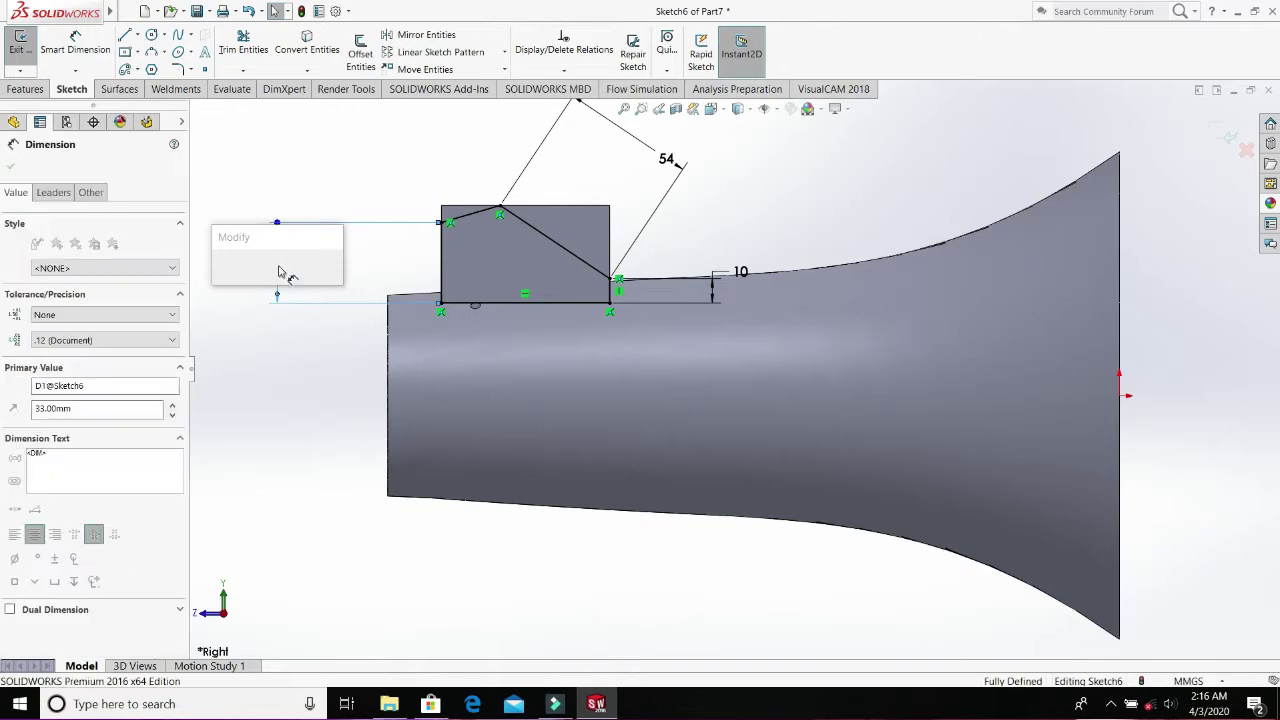
type("38")
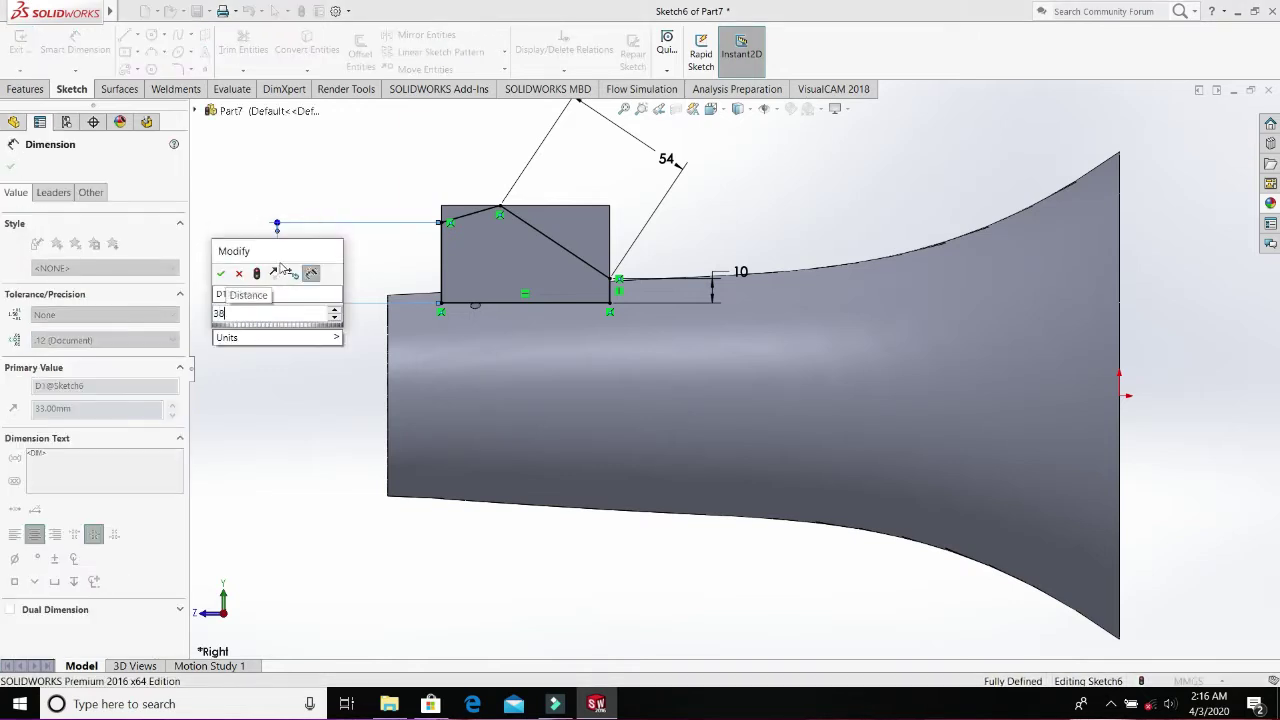
left_click(222, 275)
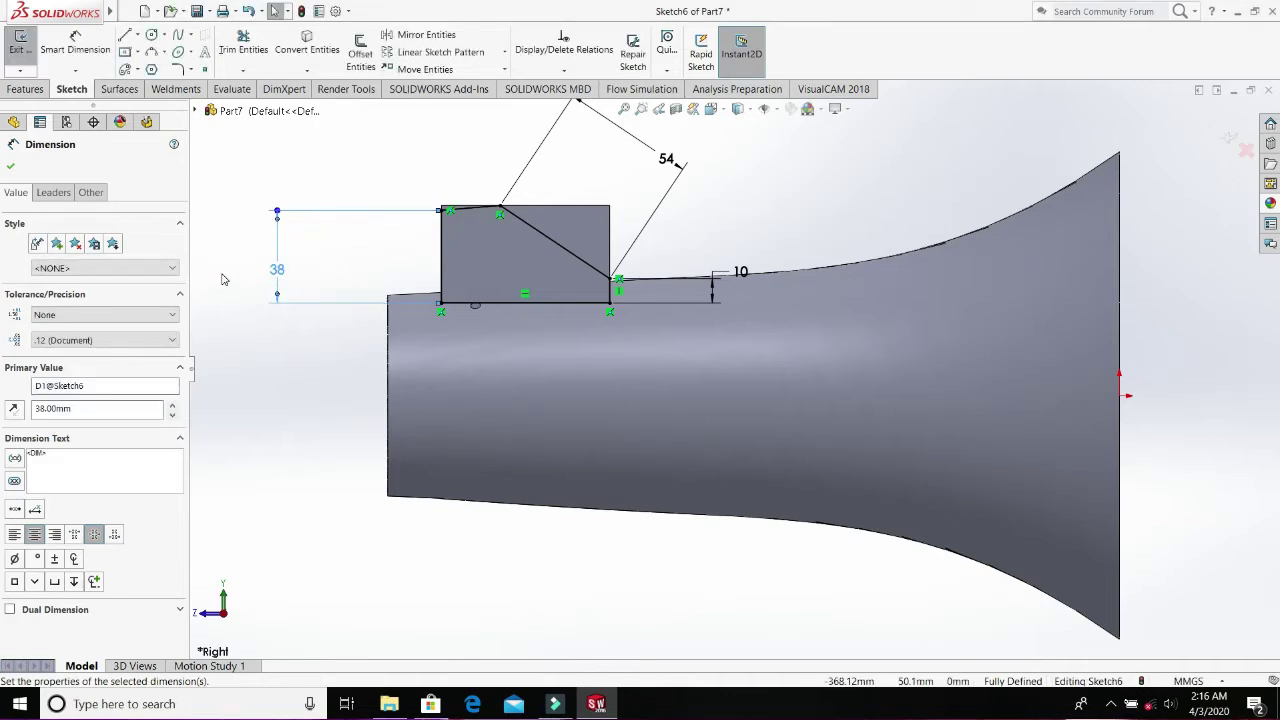
key("Escape")
- Revise the left height to 34 mm and the slanted length to 58 mm
double_click(283, 266)
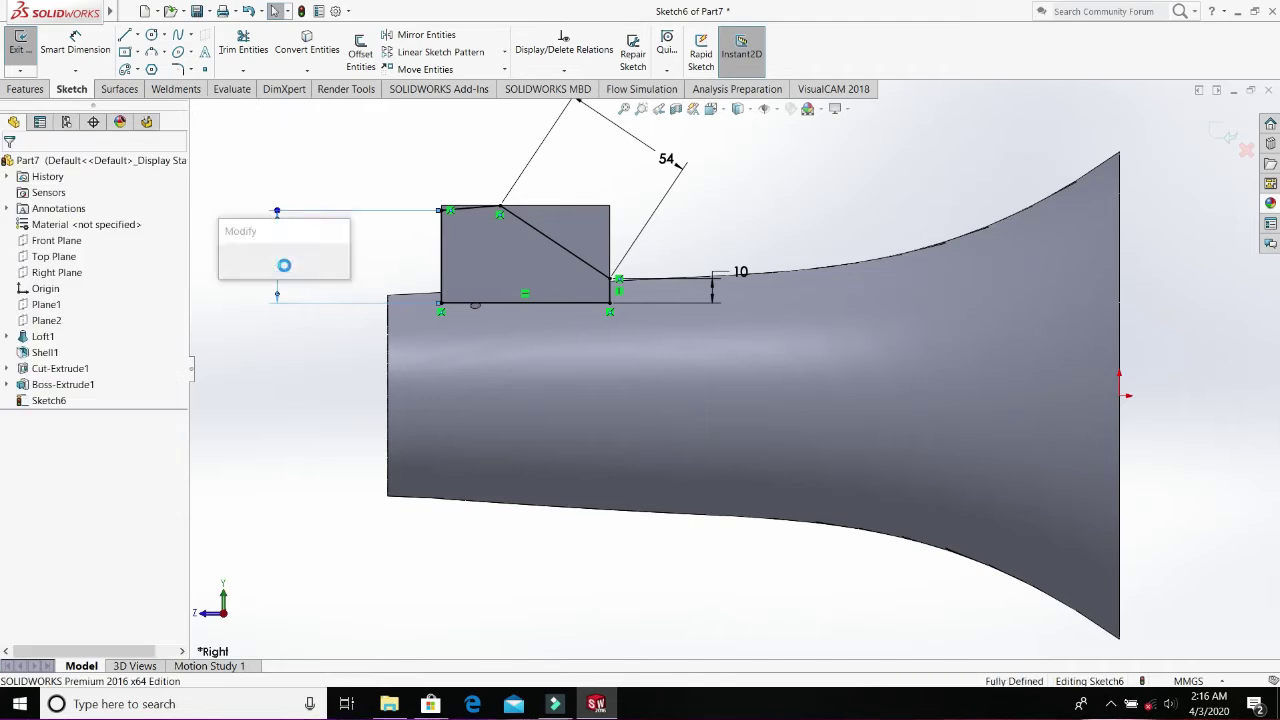
type("34")
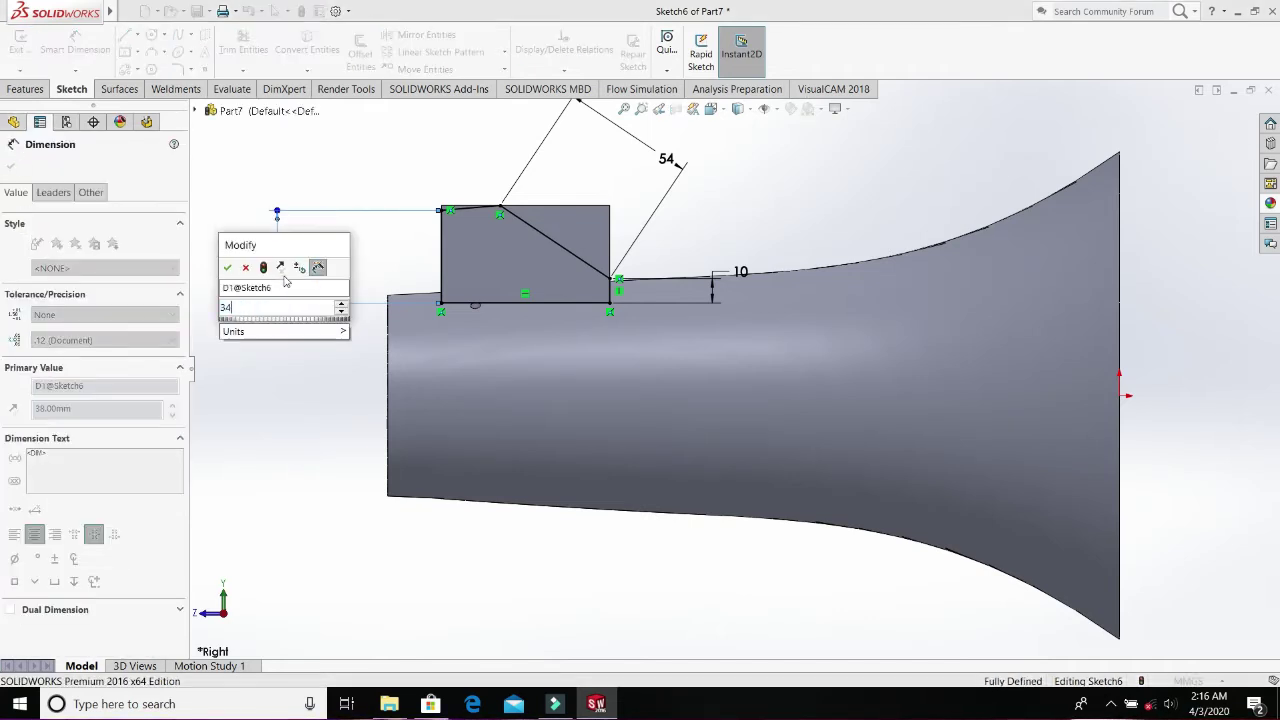
key("Return")
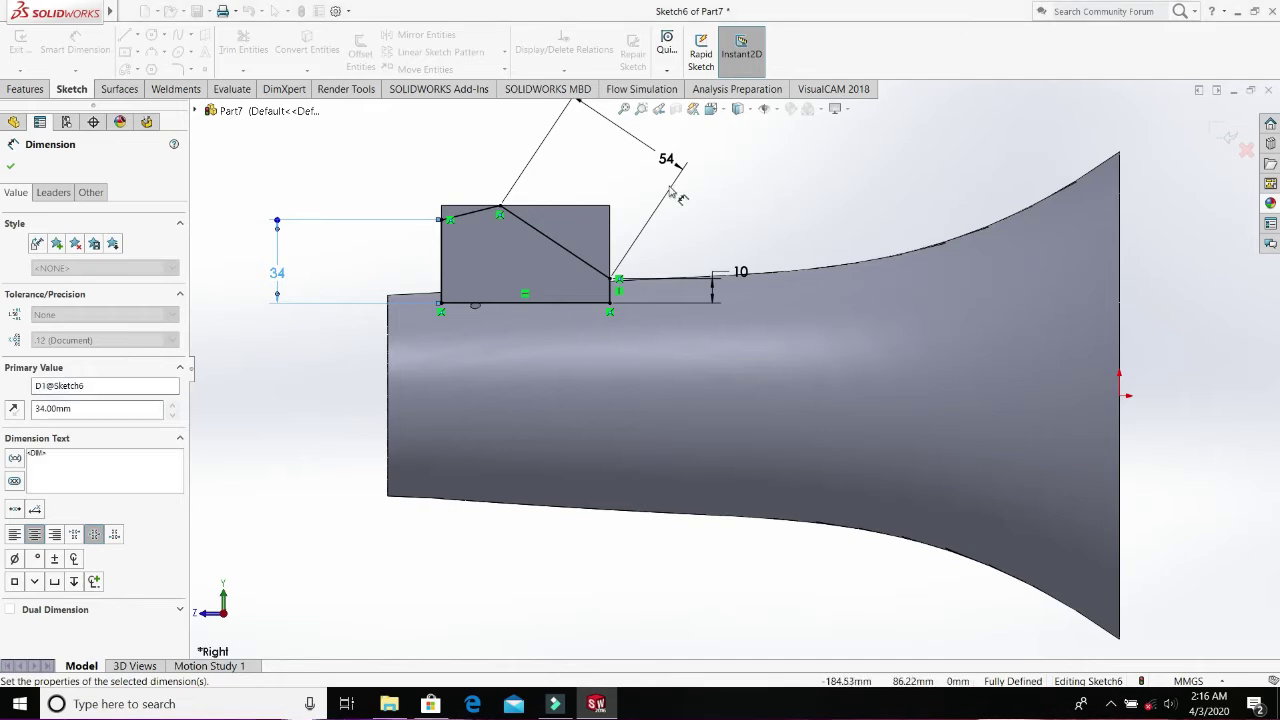
double_click(668, 162)
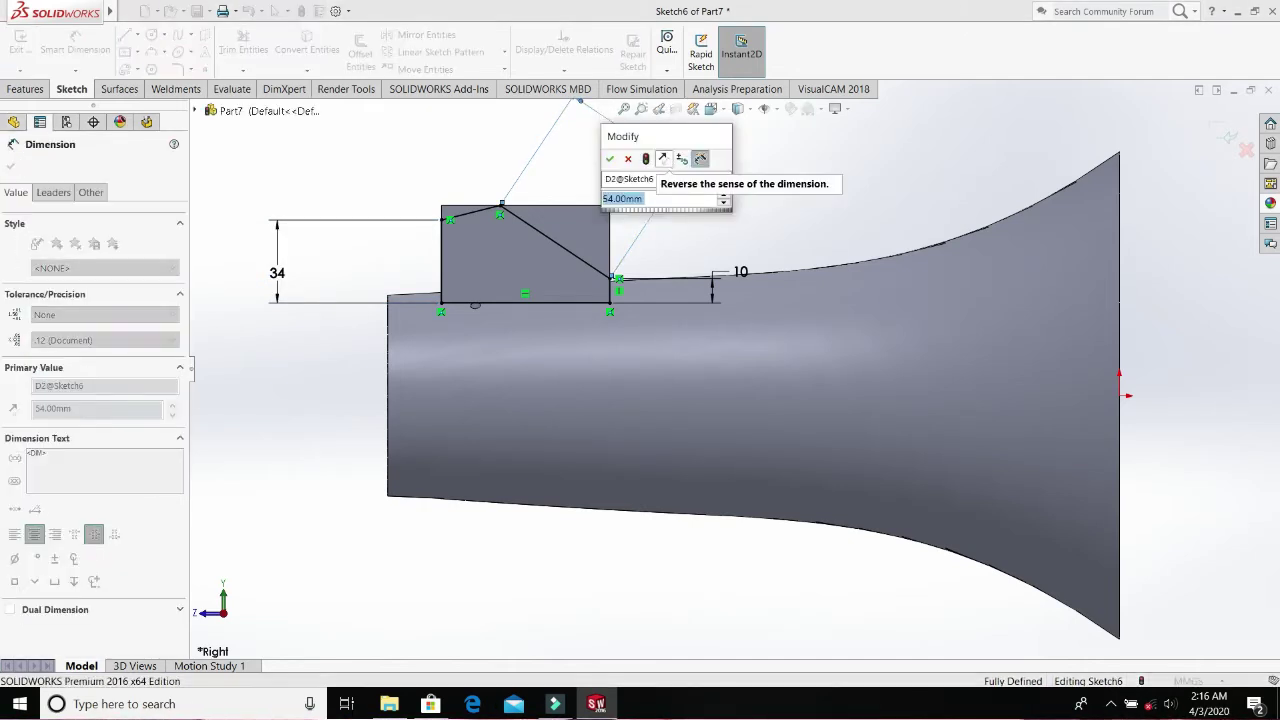
type("58")
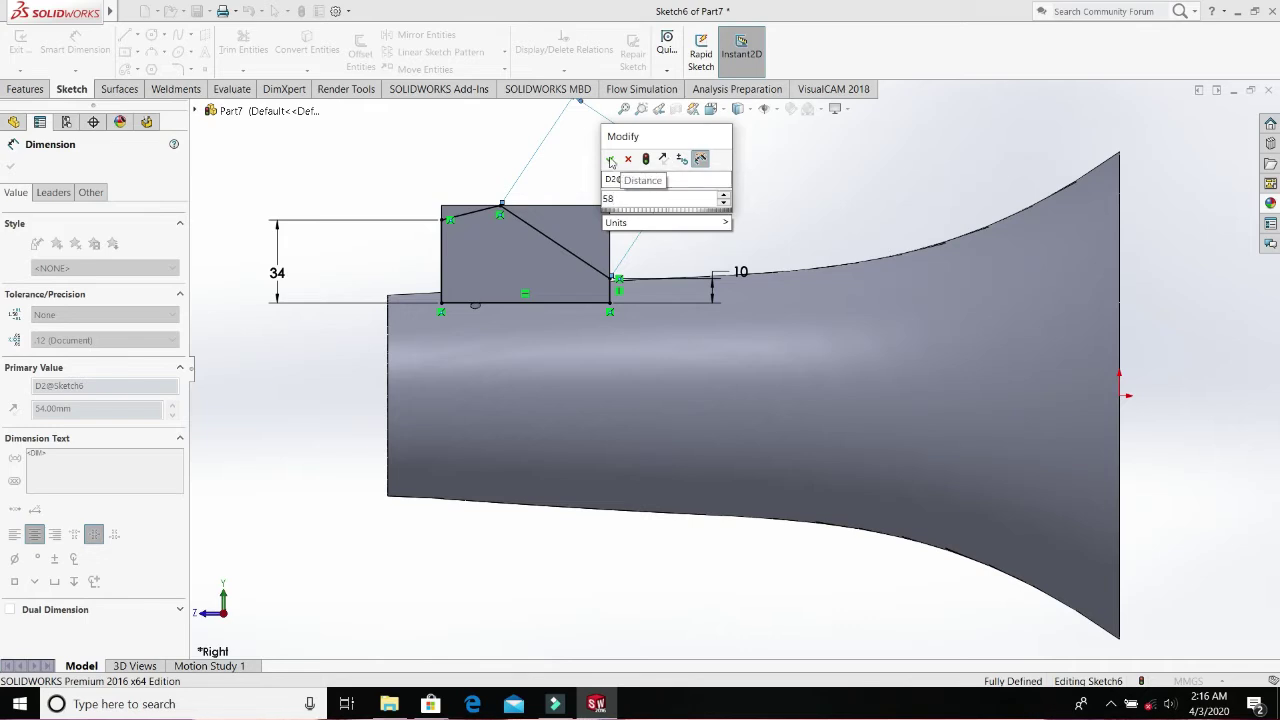
left_click(611, 161)
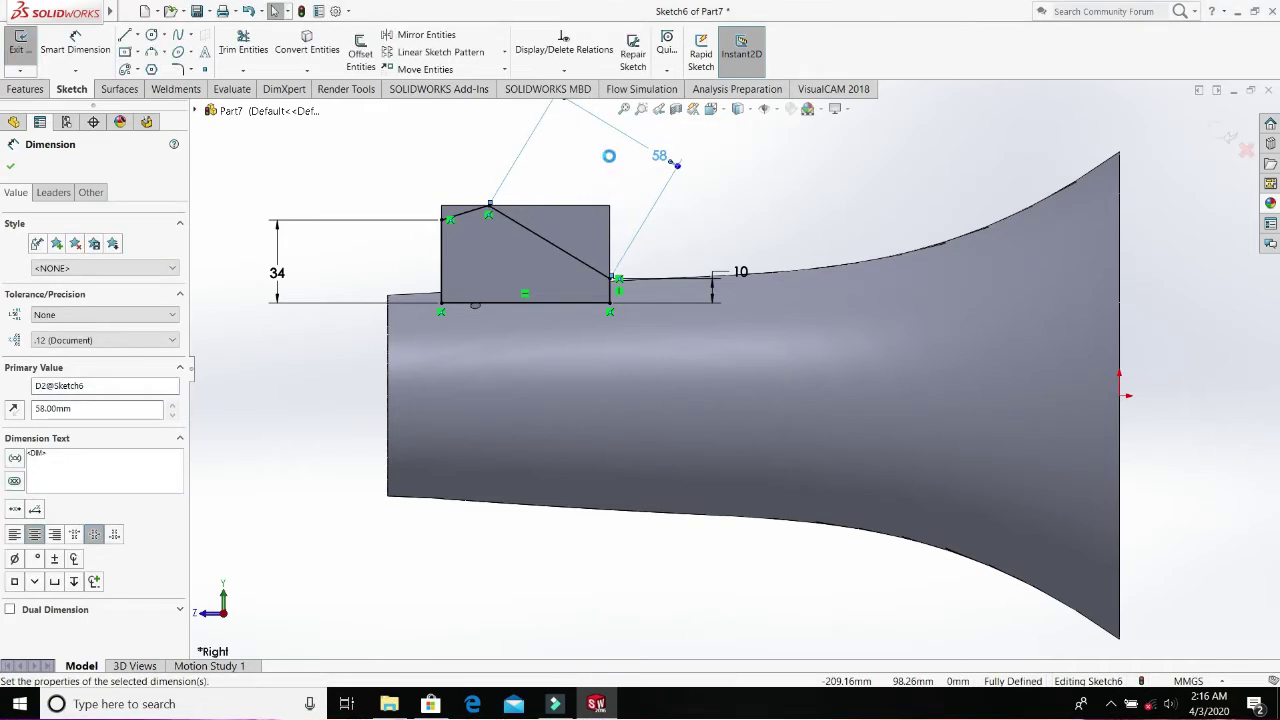
left_click(12, 165)
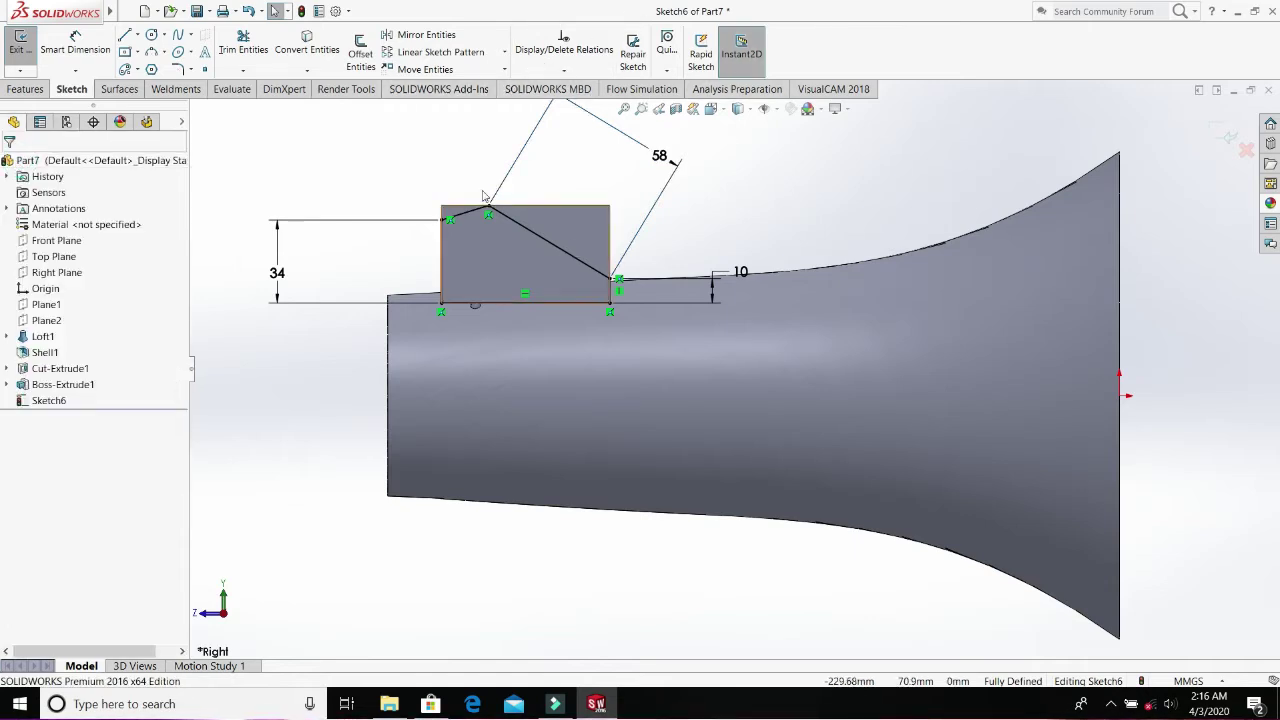
middle_click_drag(436, 187, 470, 410)
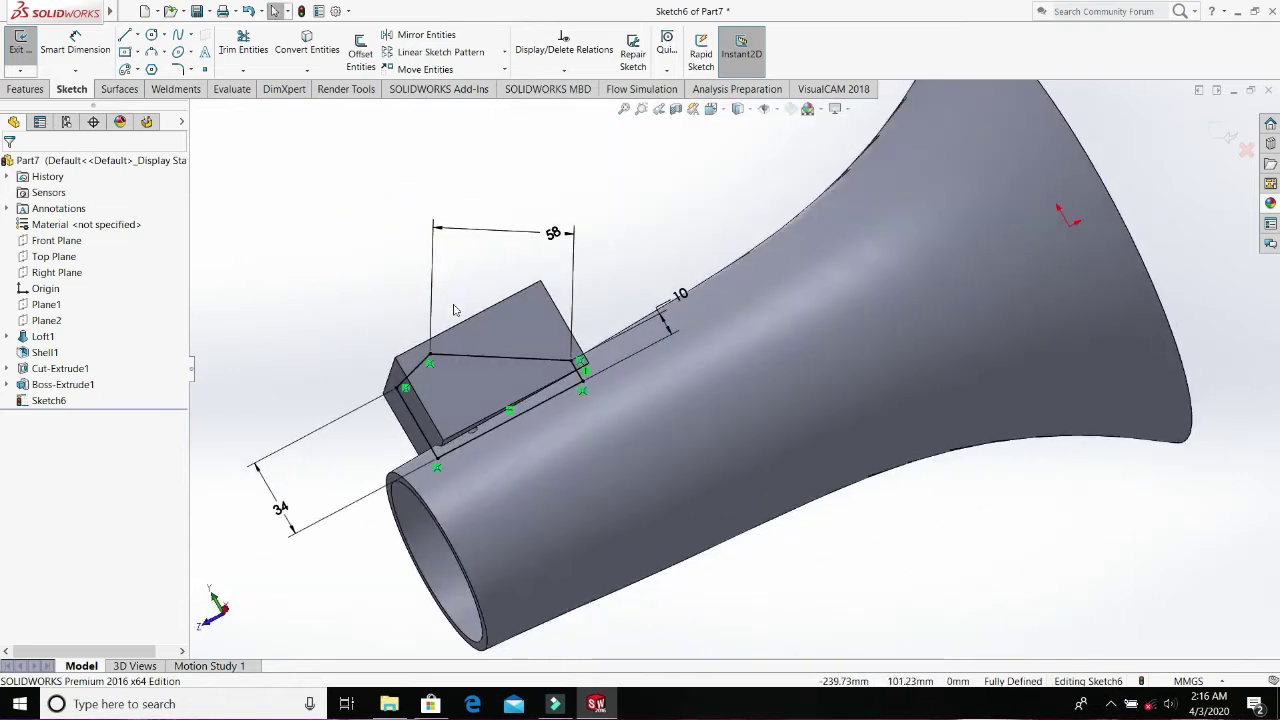
- Draw lines up the boss's left side, along its top to the peak, and down its right side
key("space")
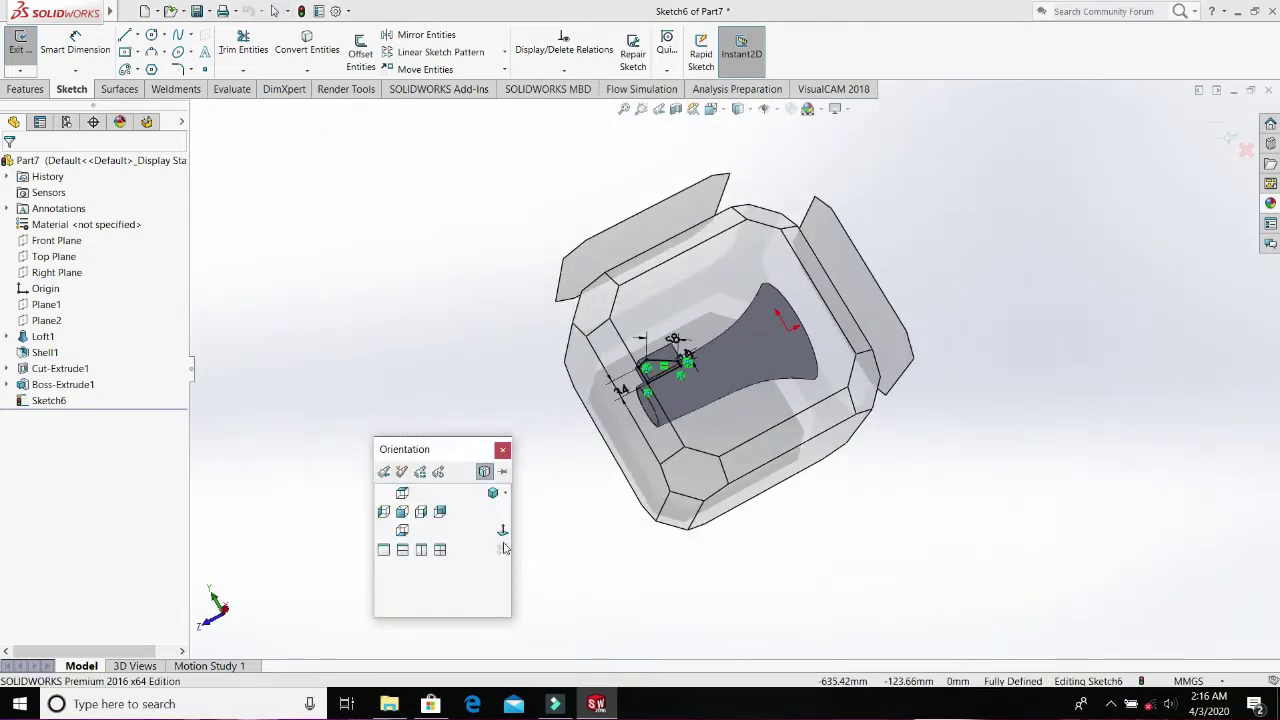
left_click(502, 531)
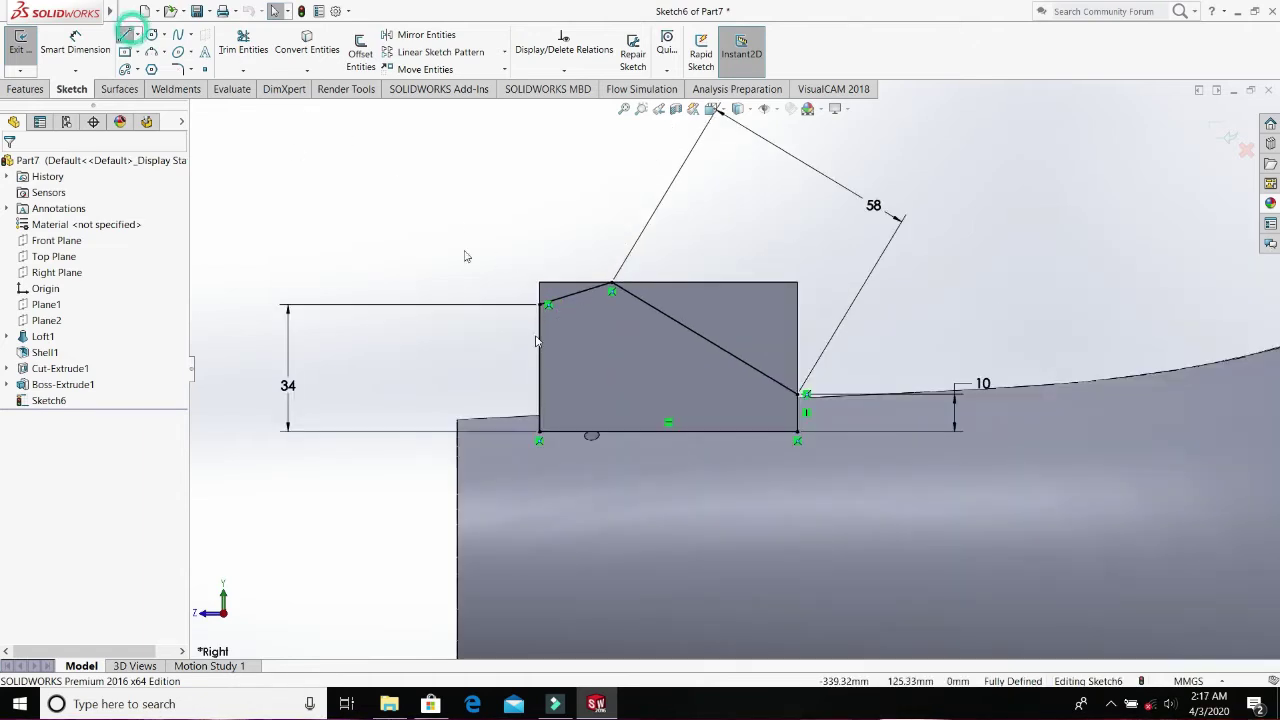
left_click(127, 34)
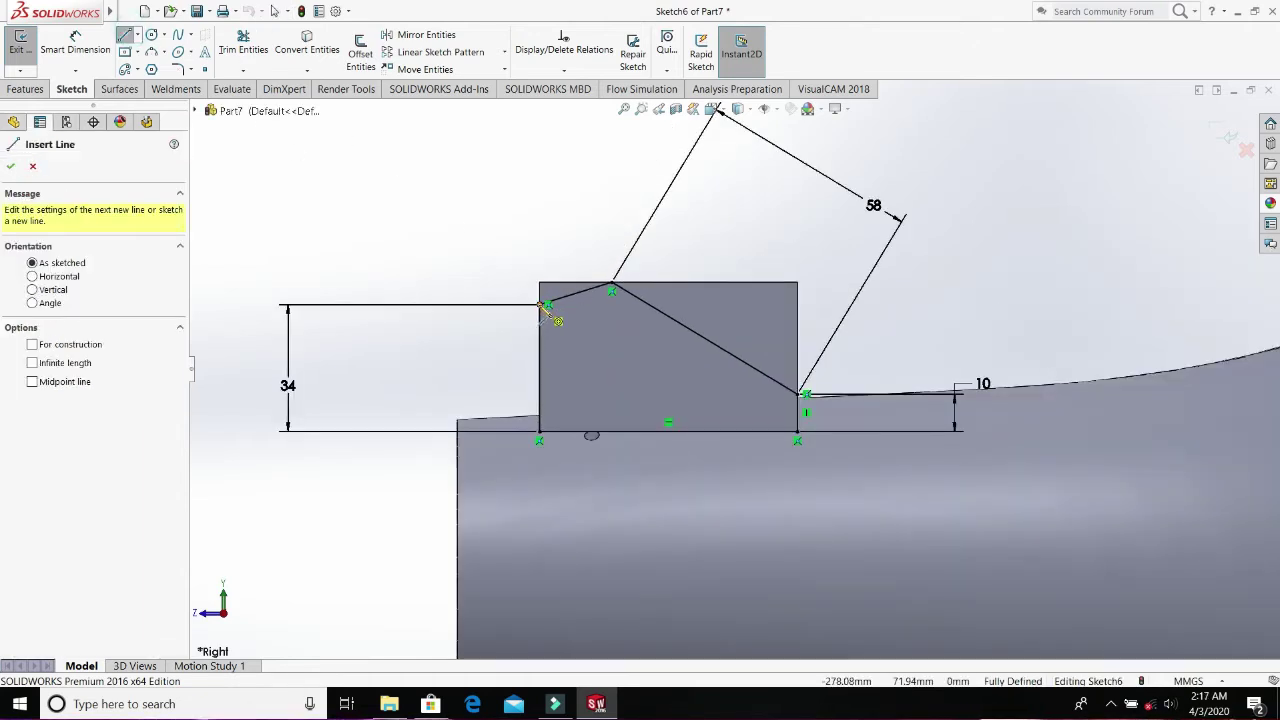
left_click(541, 302)
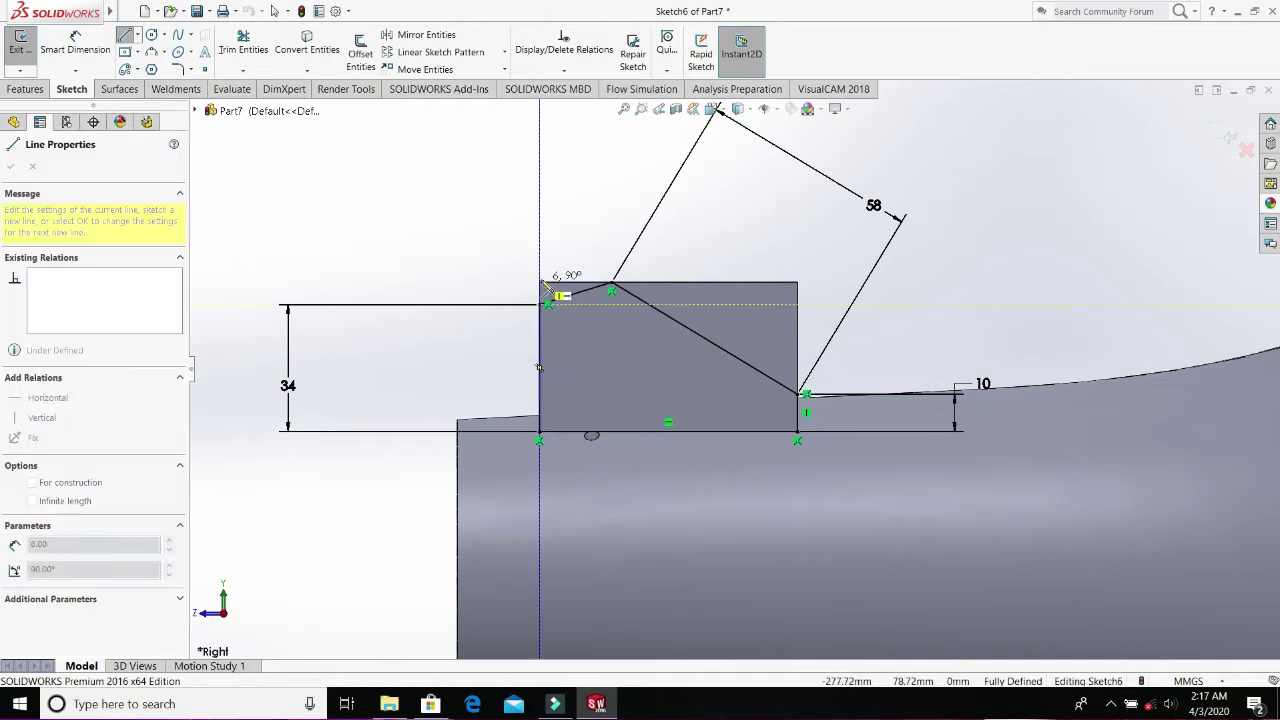
left_click(540, 282)
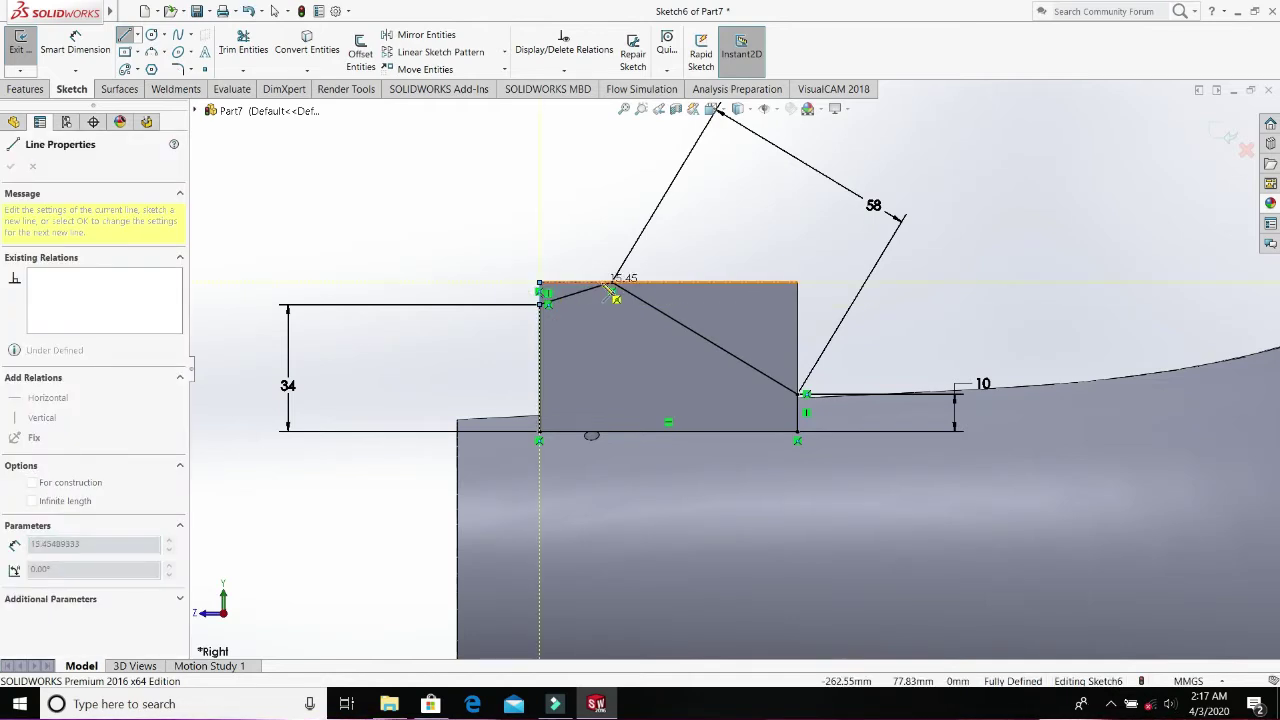
double_click(614, 287)
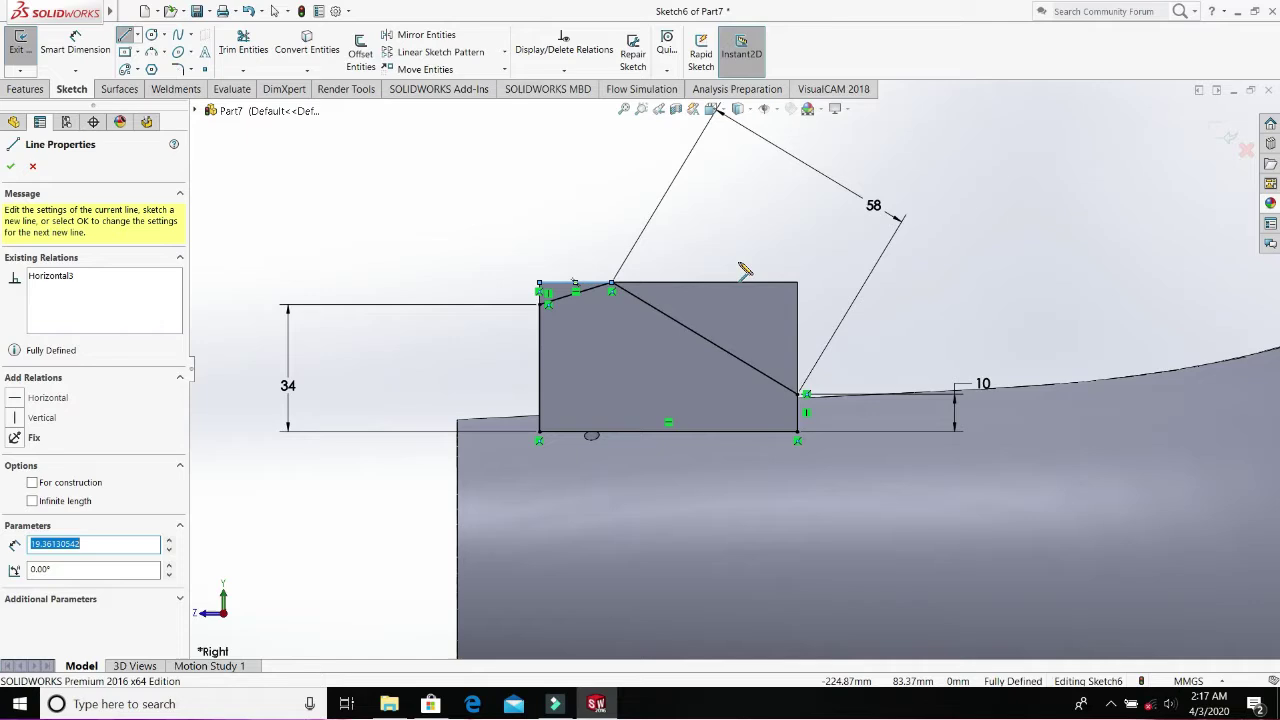
left_click(797, 283)
double_click(797, 393)
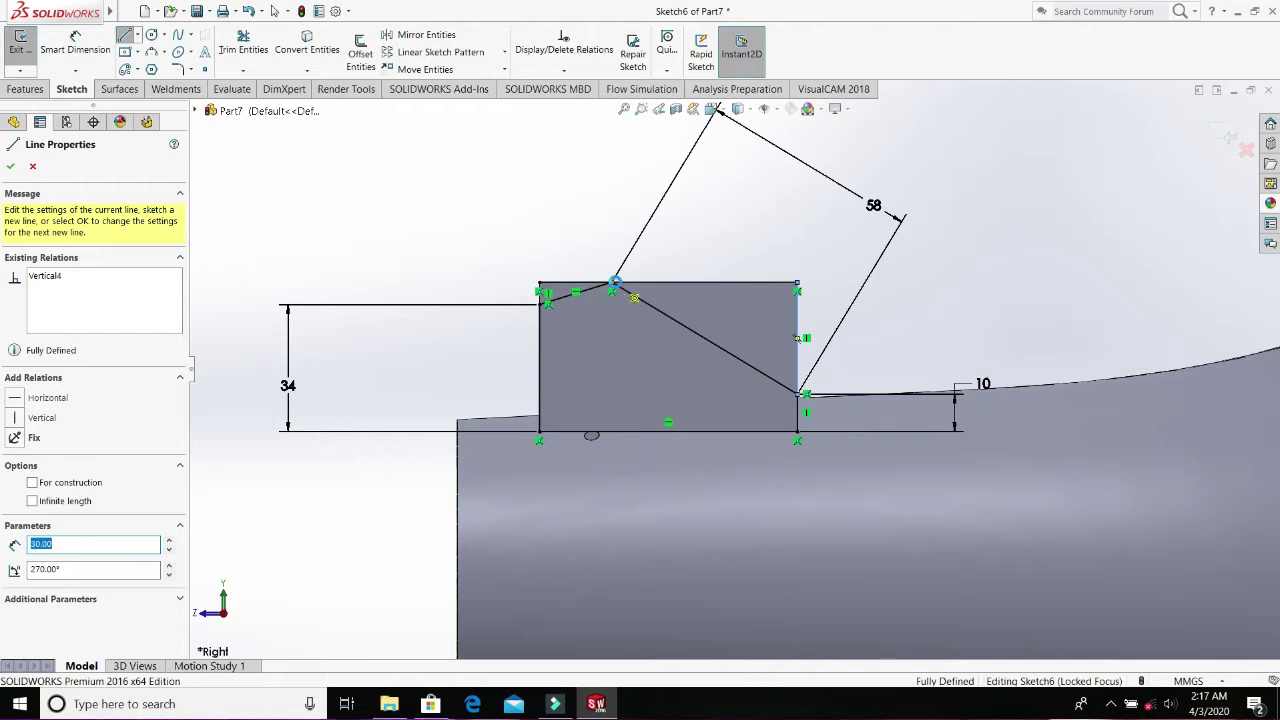
key("Escape")
- Add a top line from the boss's top-right corner to the slope's peak
left_click(612, 289)
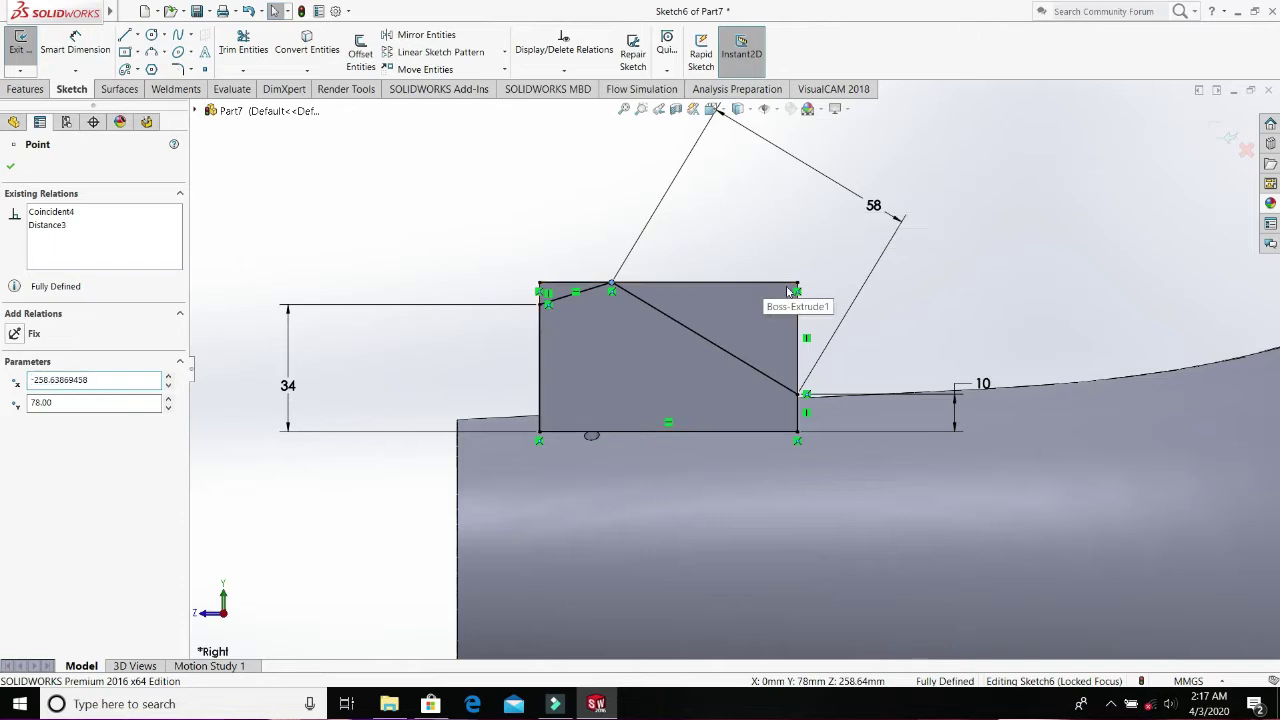
key("l")
left_click(797, 289)
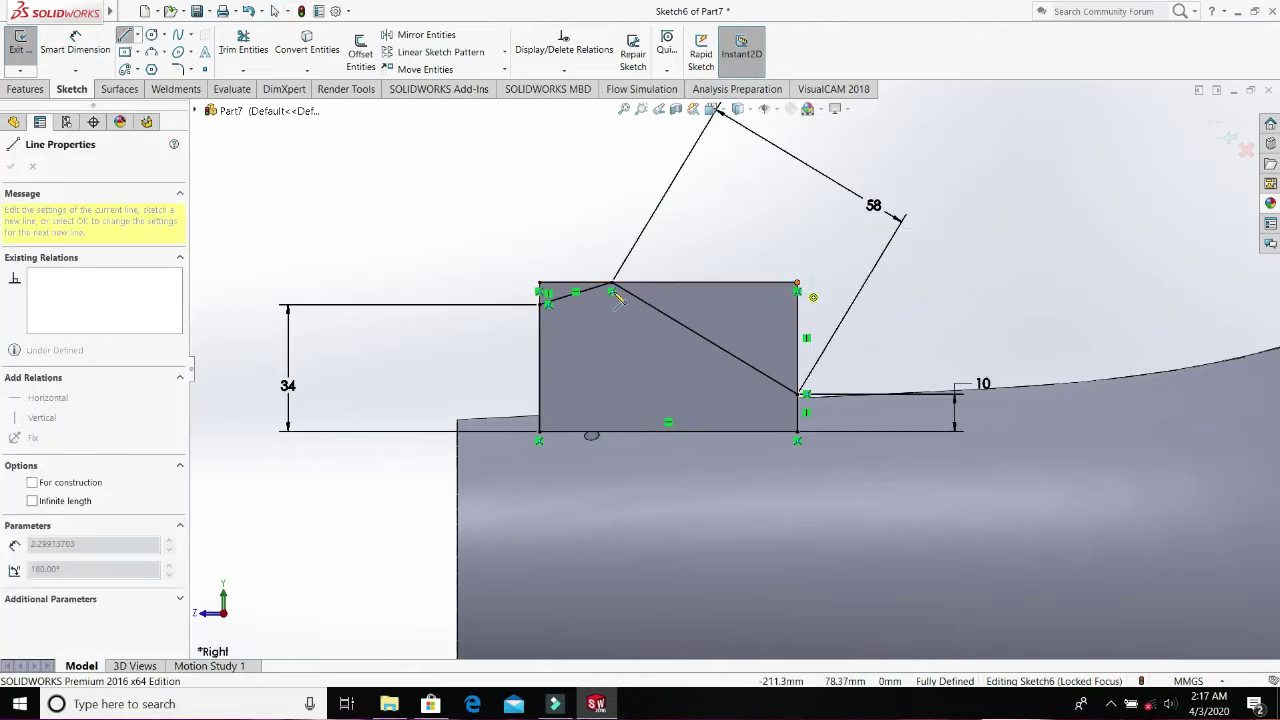
left_click(612, 288)
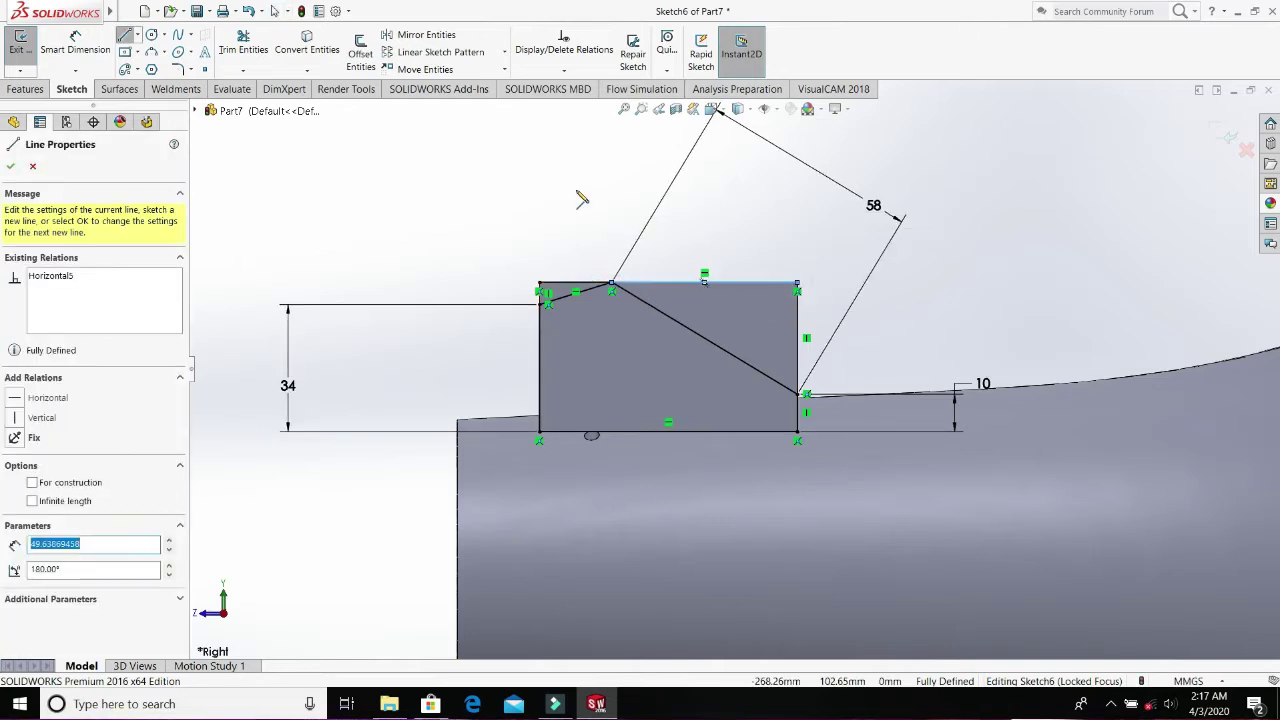
key("Escape")
key("Escape")
mouse_move(110, 11)
left_click(213, 11)
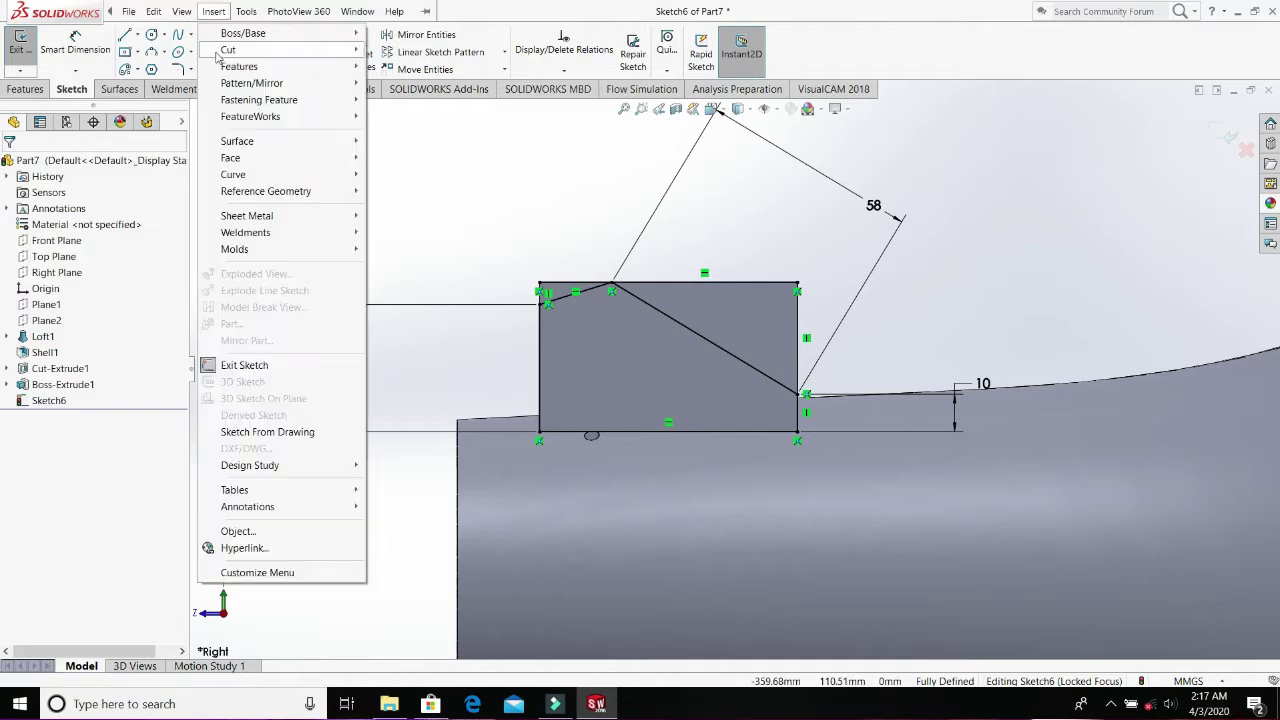
- Cut-extrude both triangular regions above the slope with Through All - Both
left_click(24, 91)
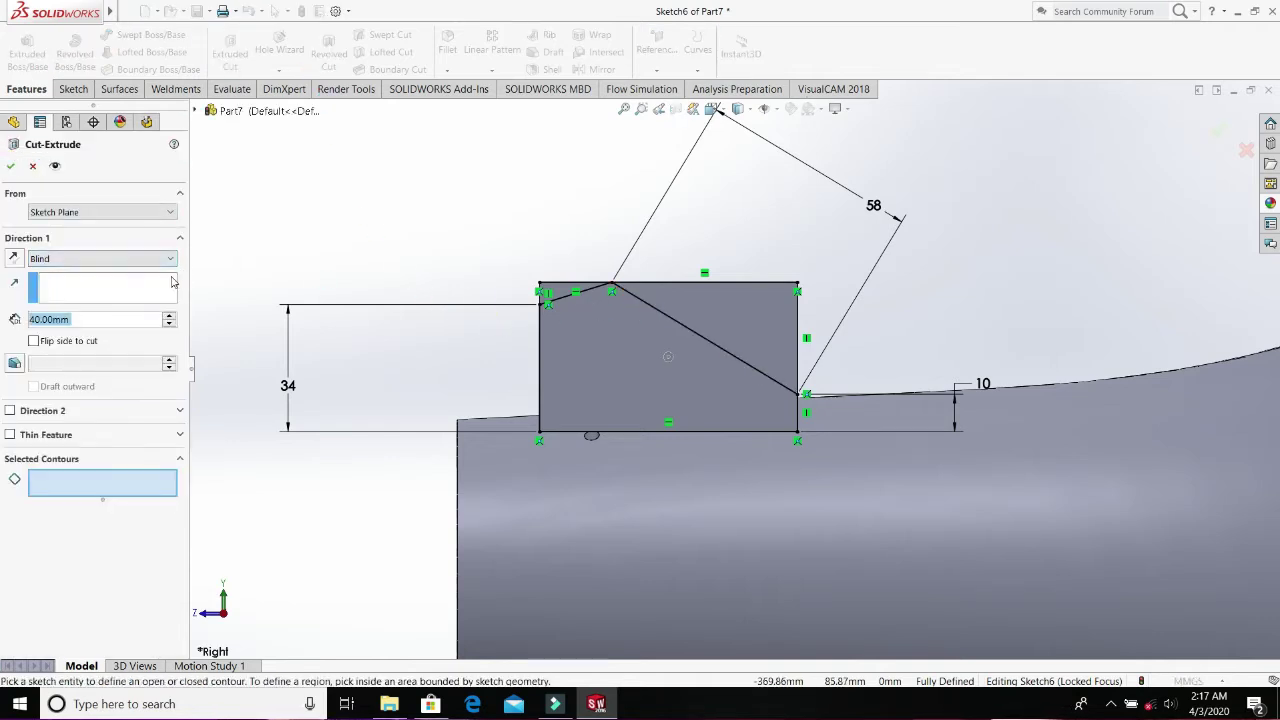
left_click(726, 310)
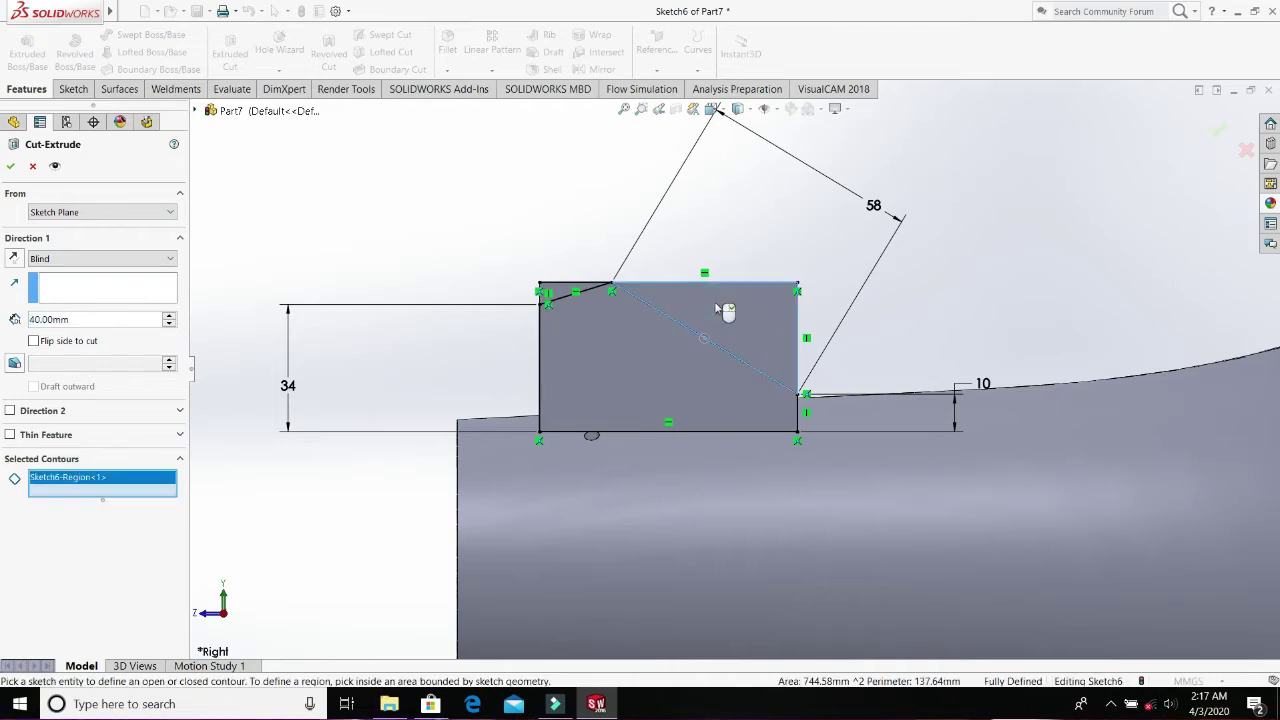
left_click(556, 289)
middle_click_drag(549, 237, 585, 325)
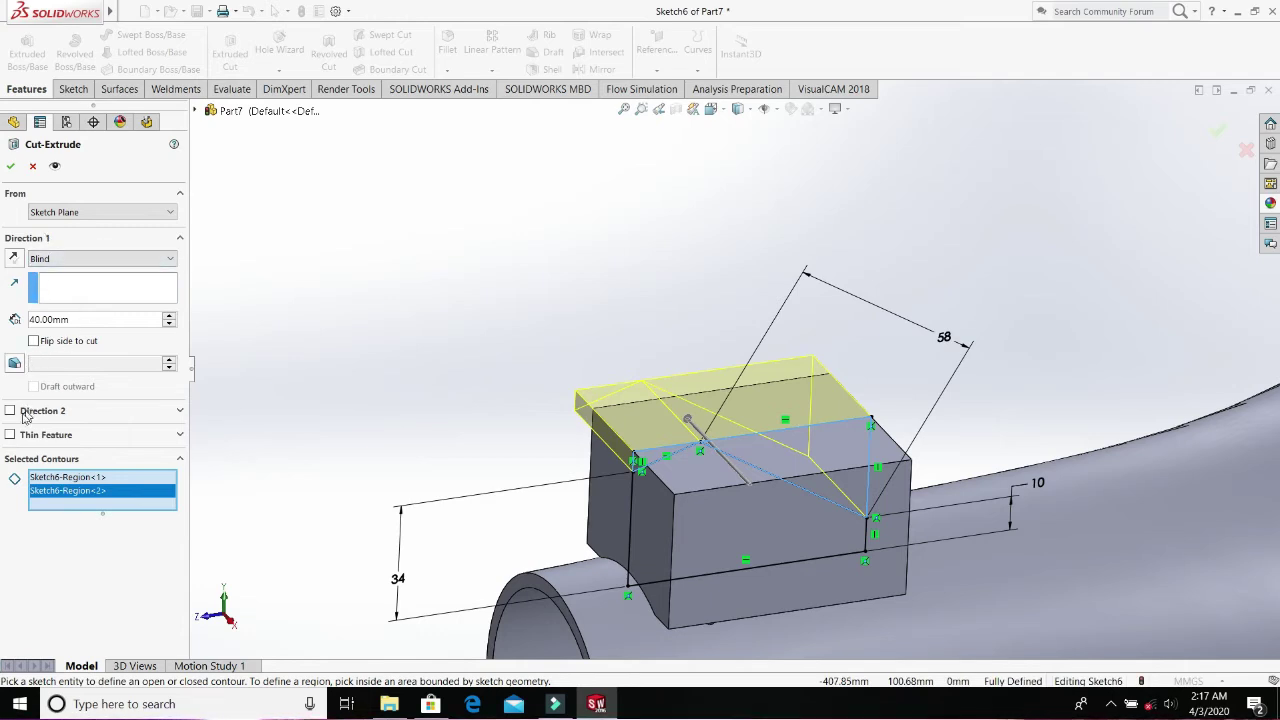
left_click(113, 260)
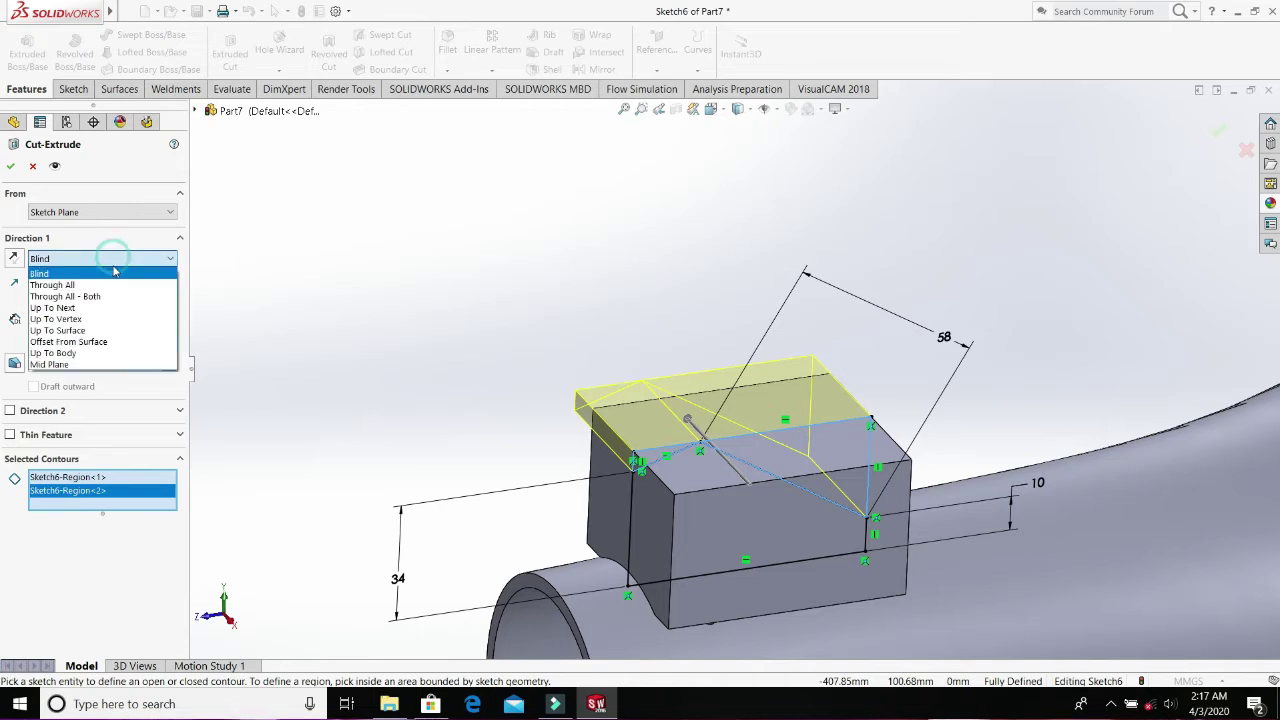
left_click(92, 297)
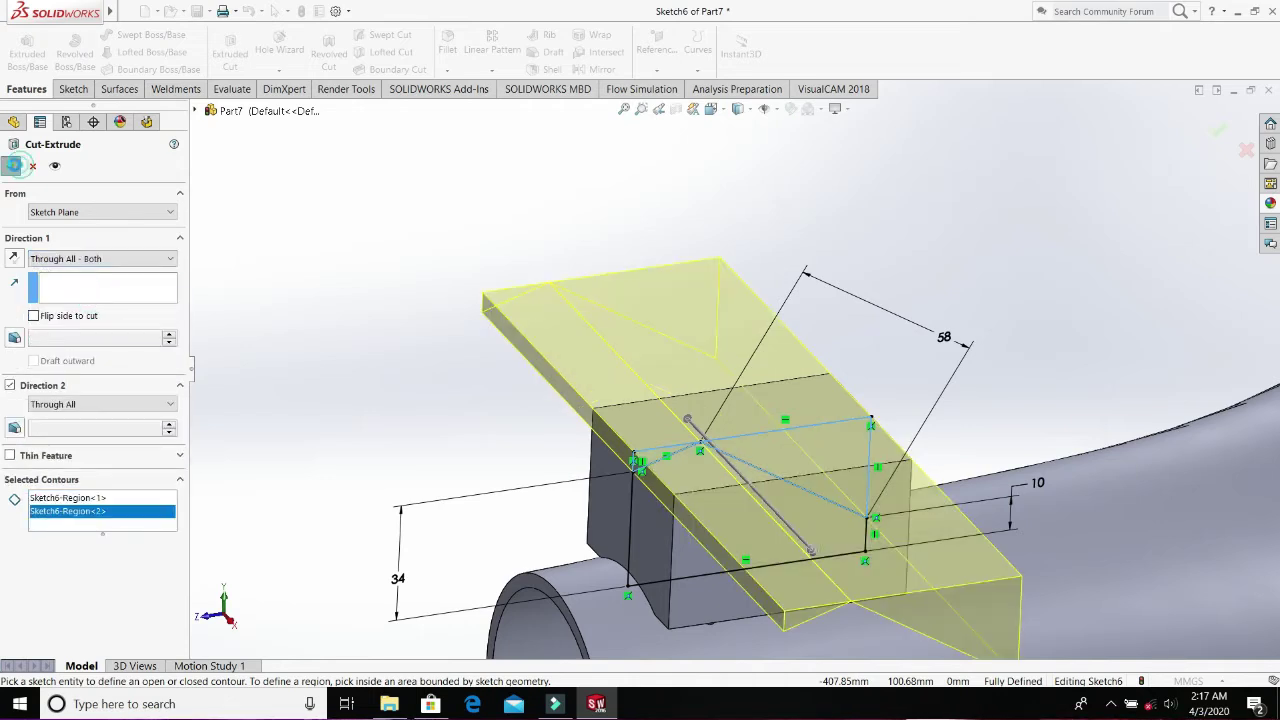
left_click(14, 165)
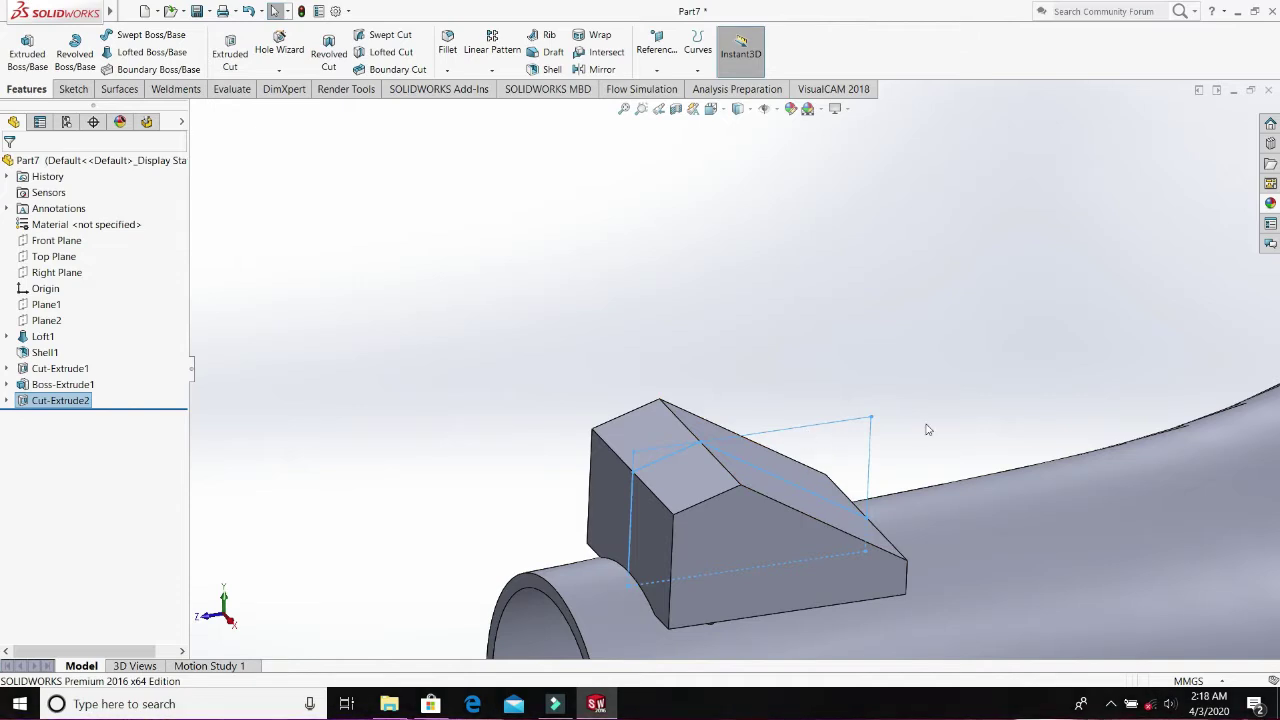
- Inspect the angle-trimmed boss from an oblique view and begin a Draft feature
middle_click_drag(928, 430, 852, 462)
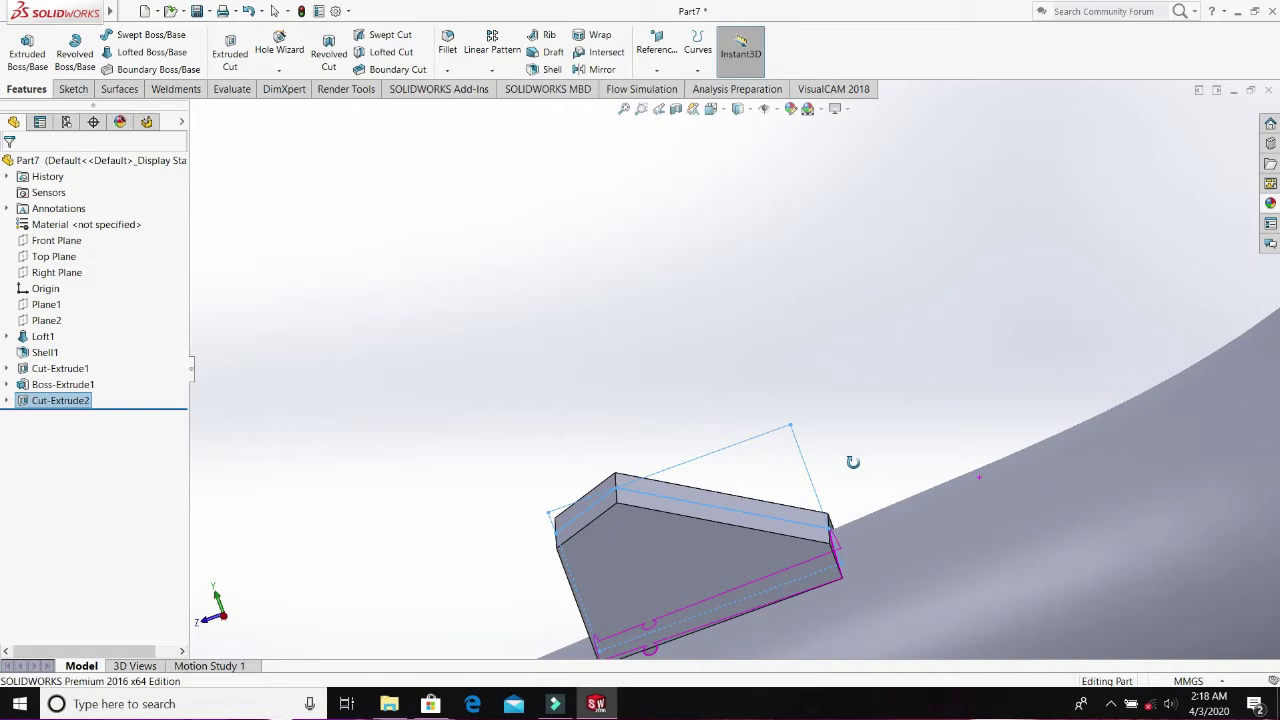
middle_click_drag(852, 462, 849, 456)
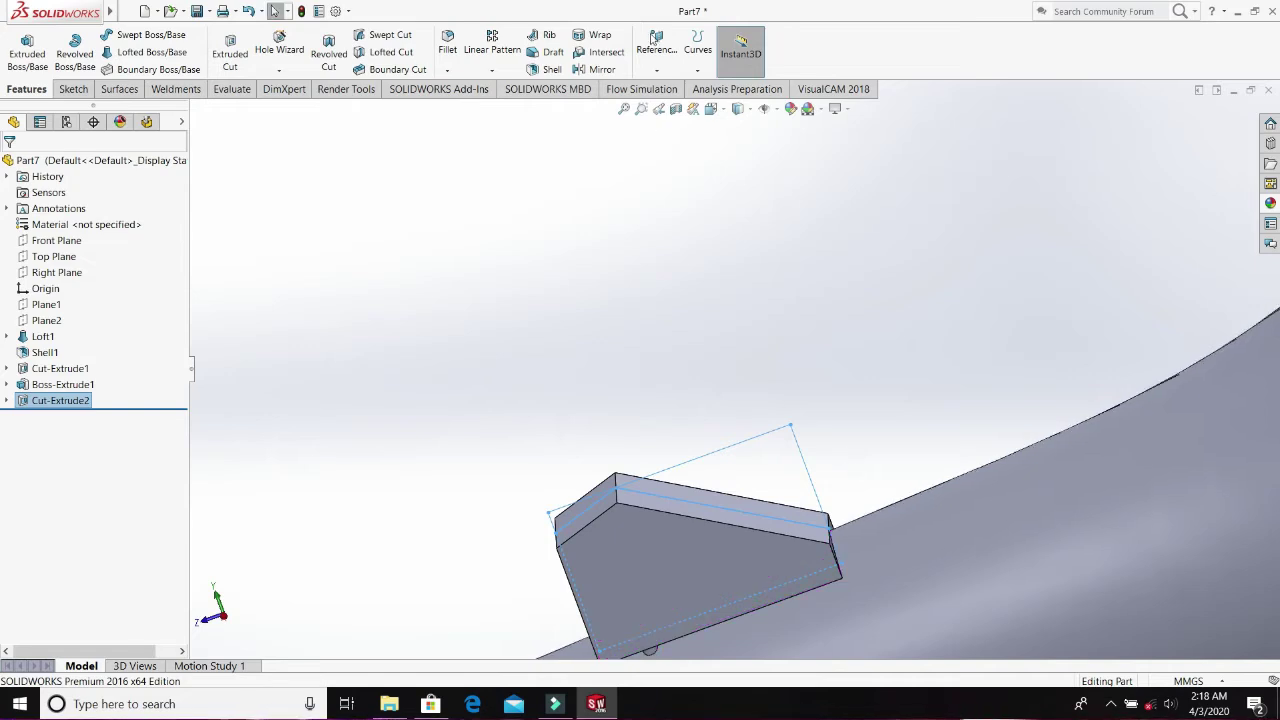
left_click(547, 52)
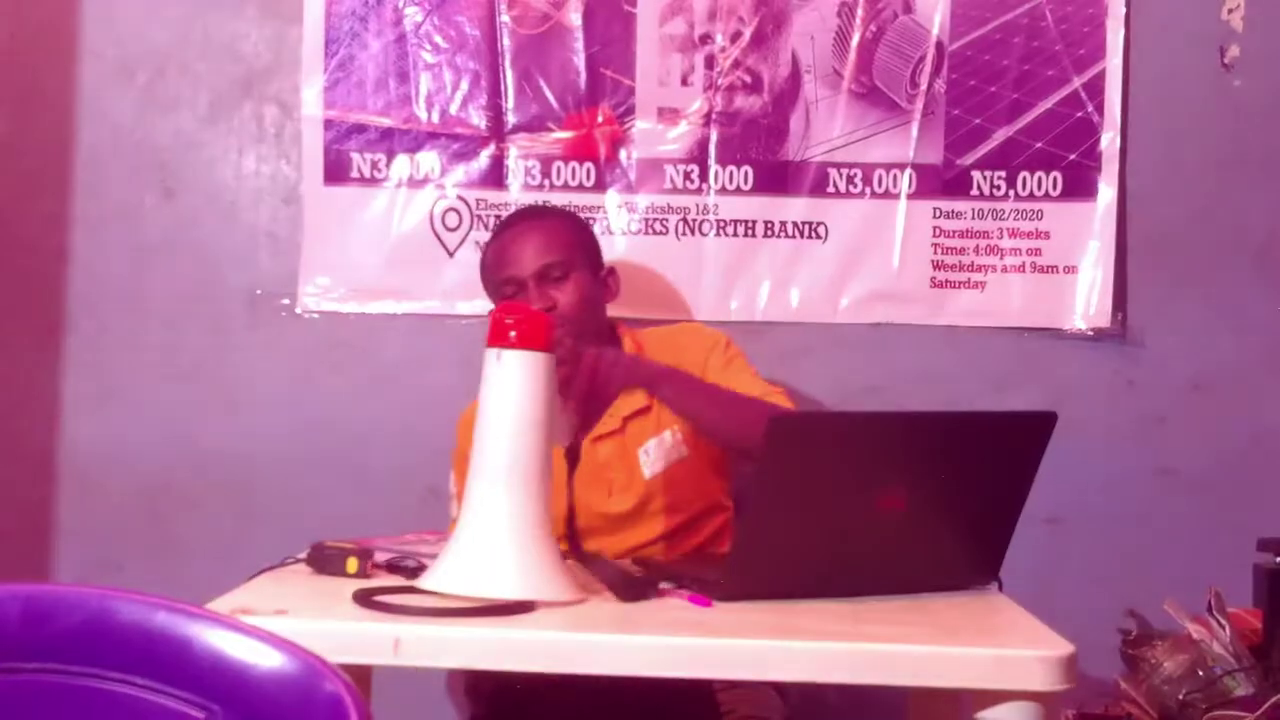
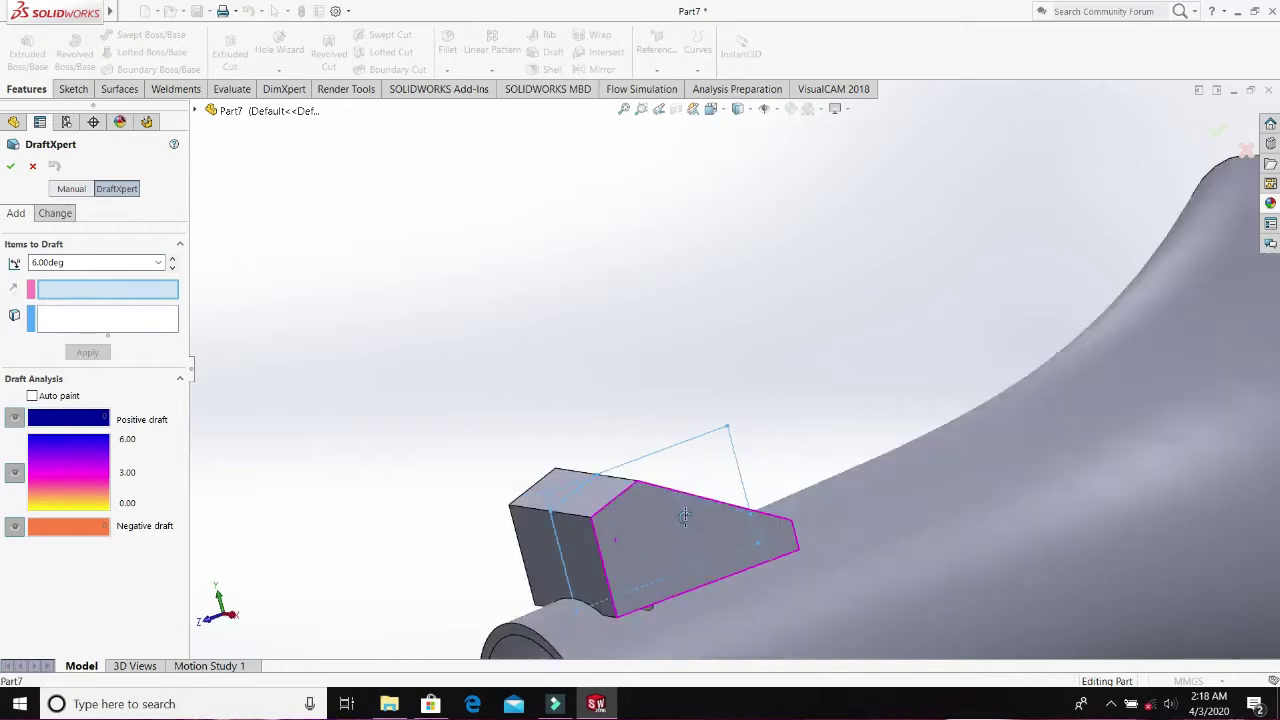
- Draft the block's two angled side faces at 15°, using its front face as pull direction
left_click(572, 563)
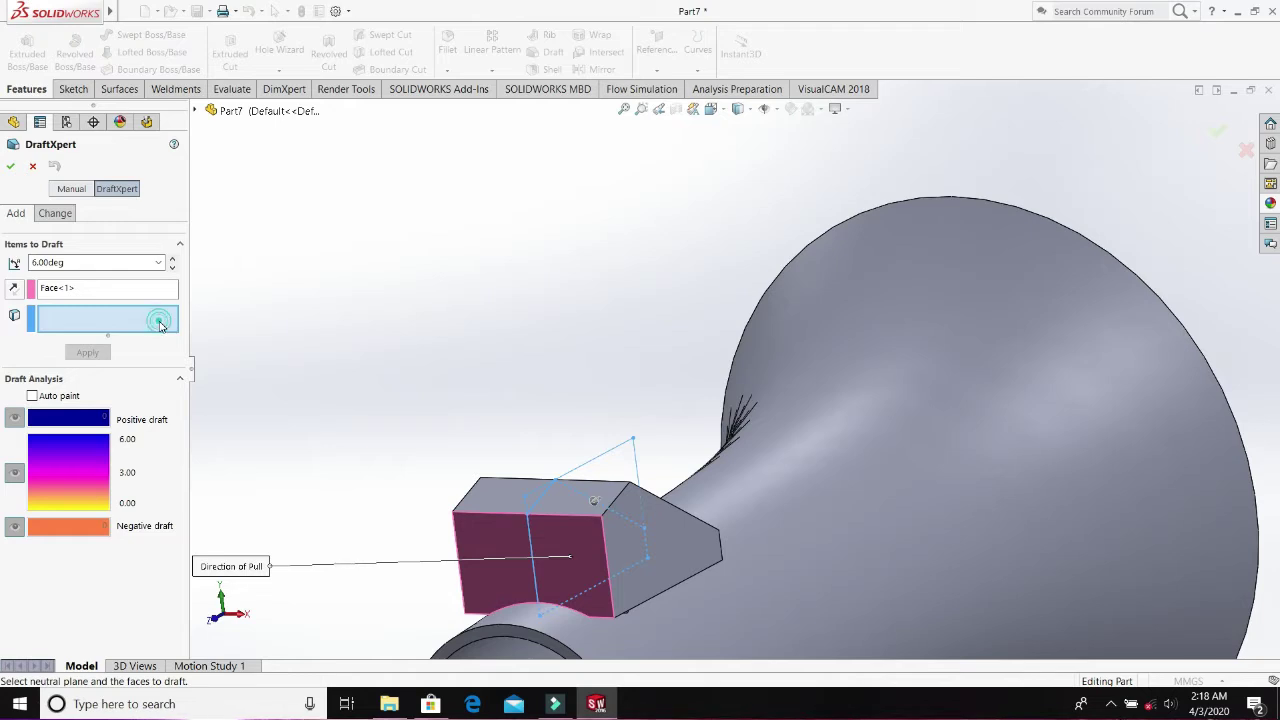
left_click(667, 539)
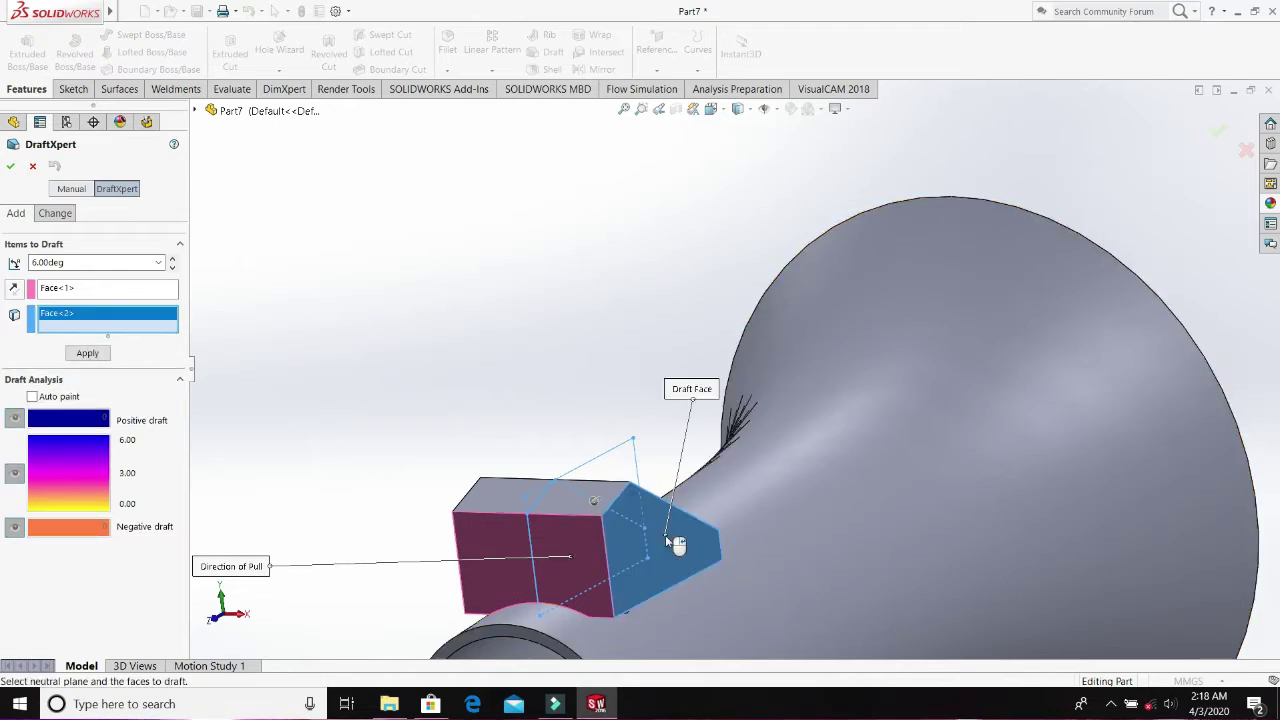
middle_click_drag(445, 525, 431, 538)
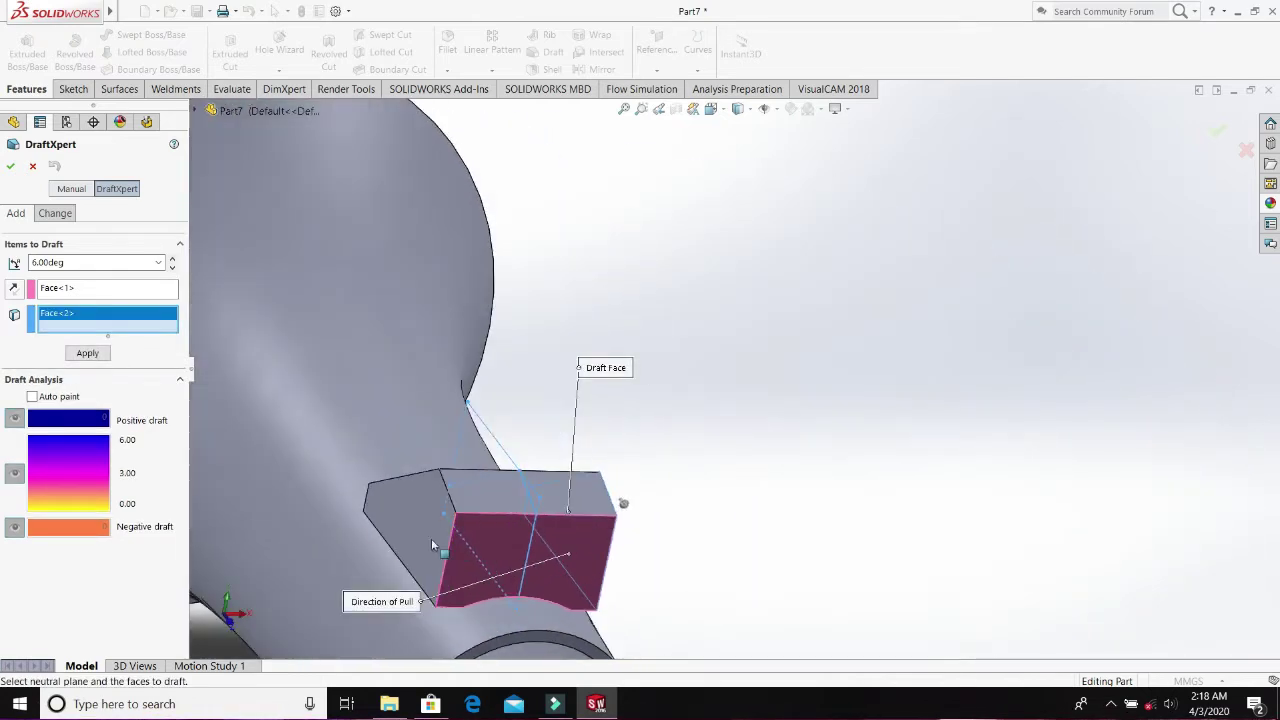
left_click(421, 532)
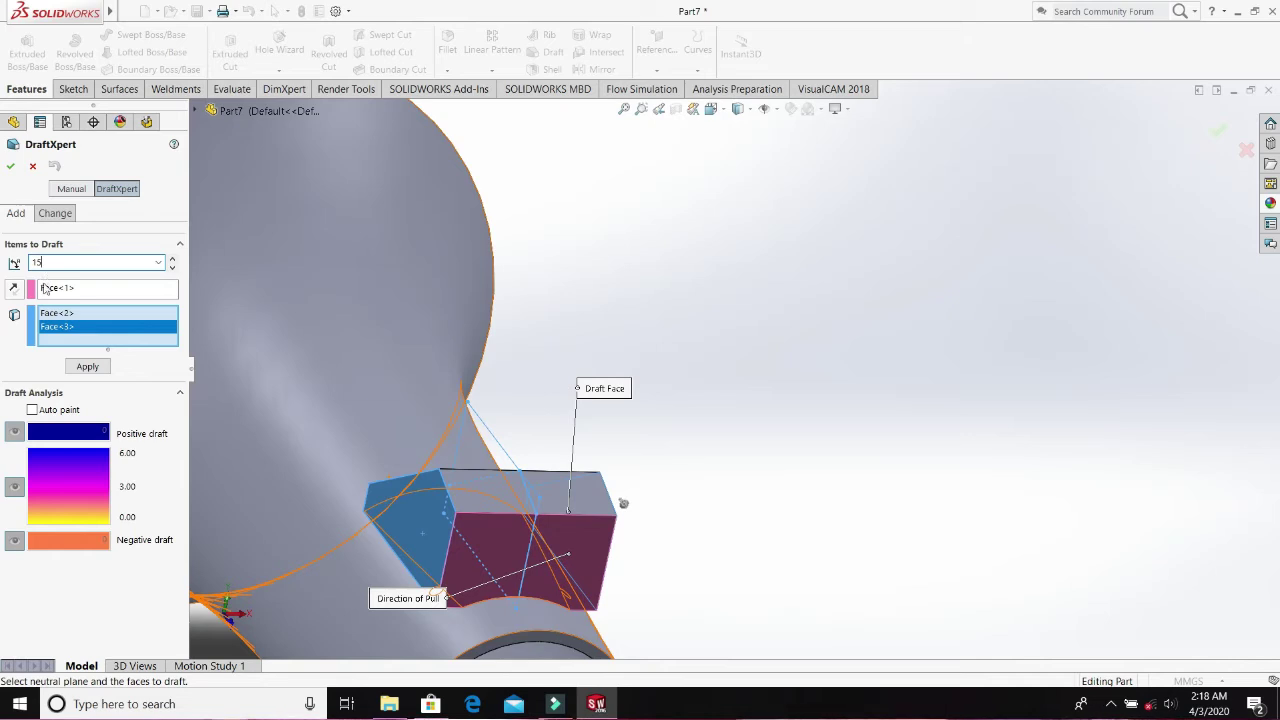
left_click(11, 168)
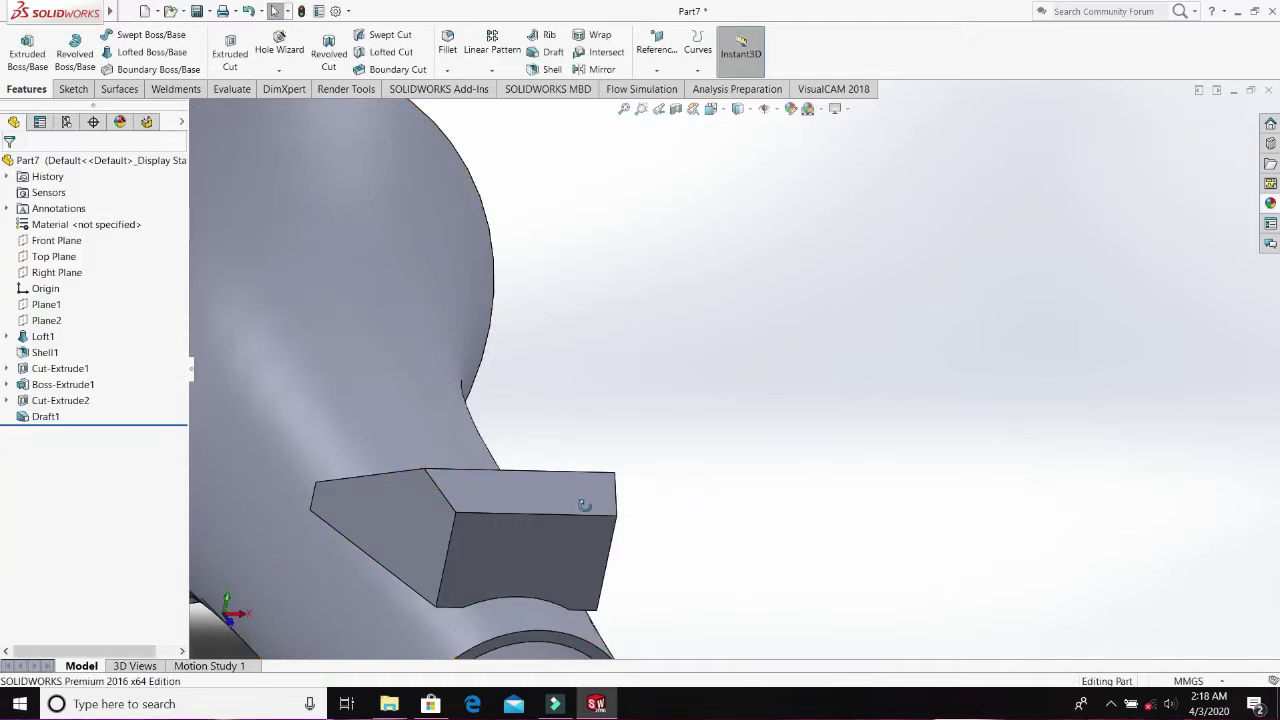
- Edit Draft1, replacing the front-face neutral plane with the block's bottom face
middle_click_drag(584, 505, 640, 482)
right_click(48, 416)
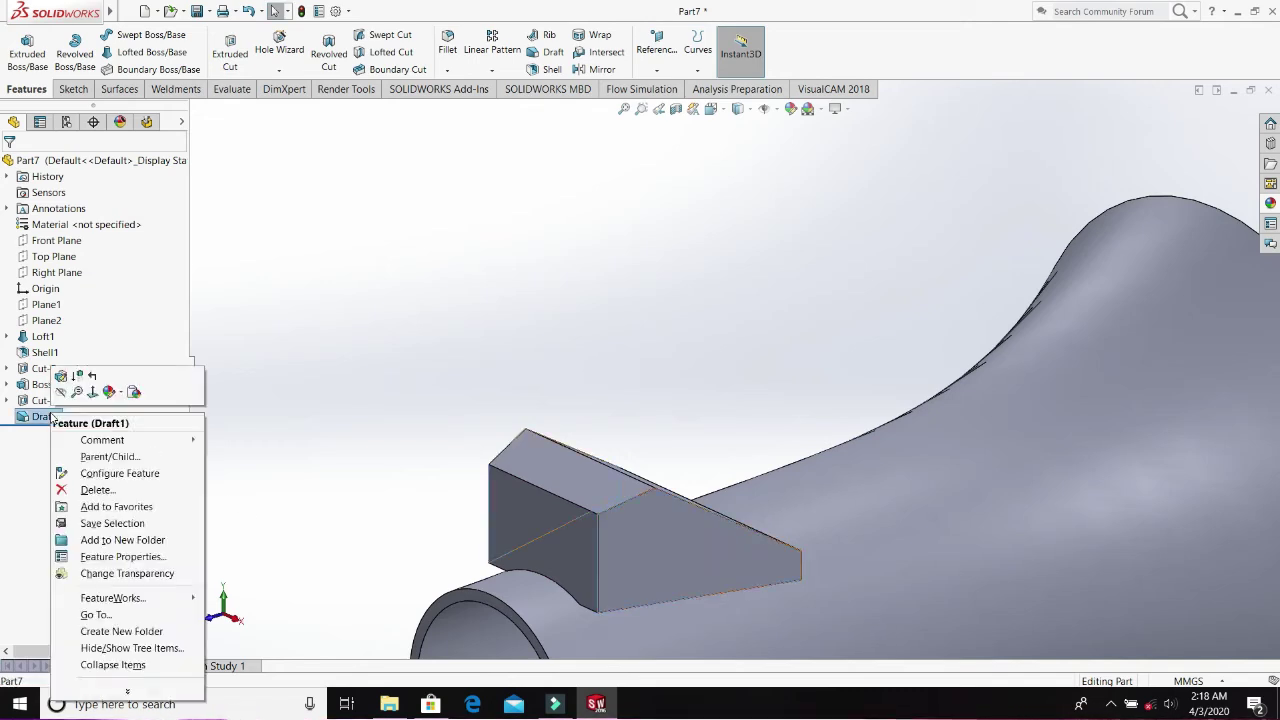
left_click(61, 377)
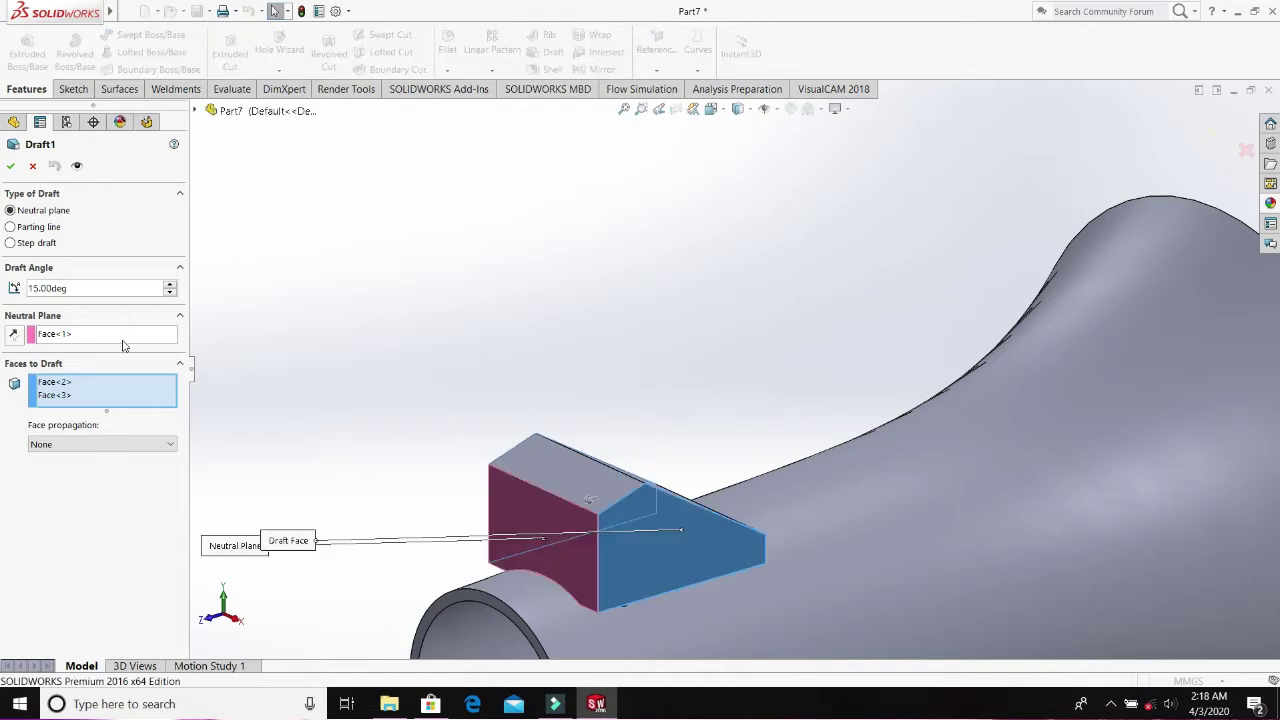
left_click(113, 338)
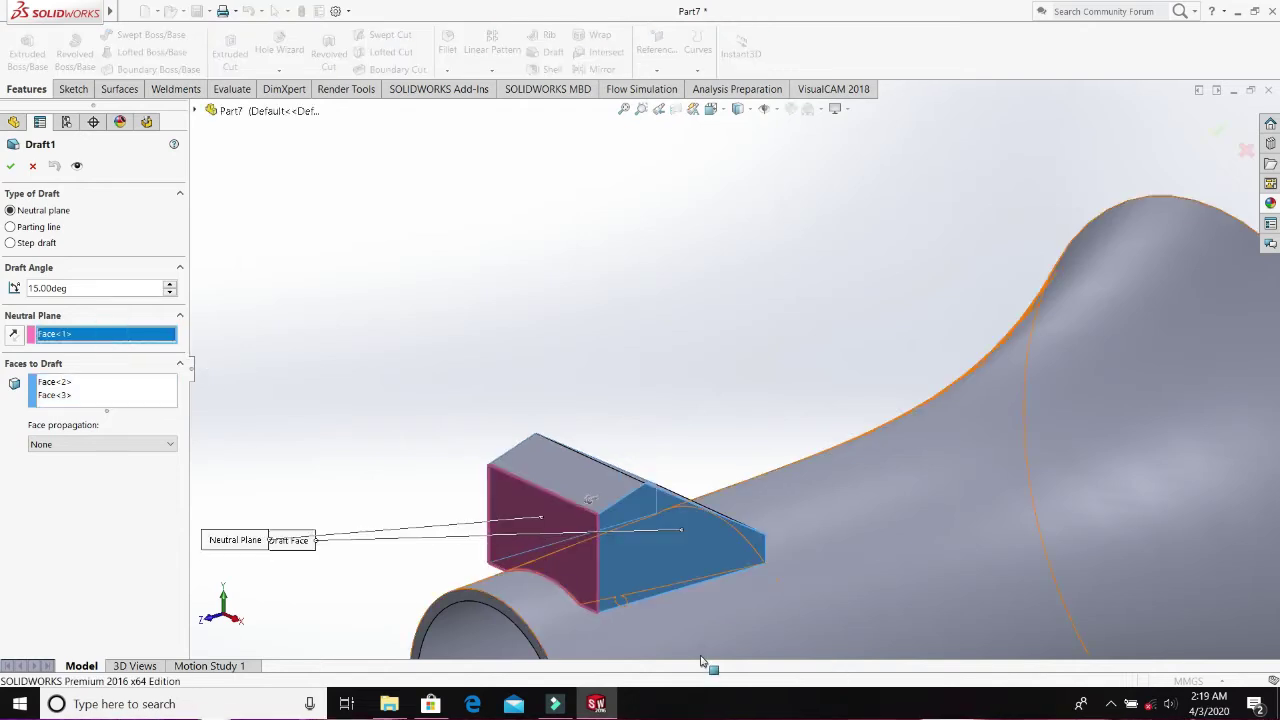
middle_click_drag(702, 662, 655, 455)
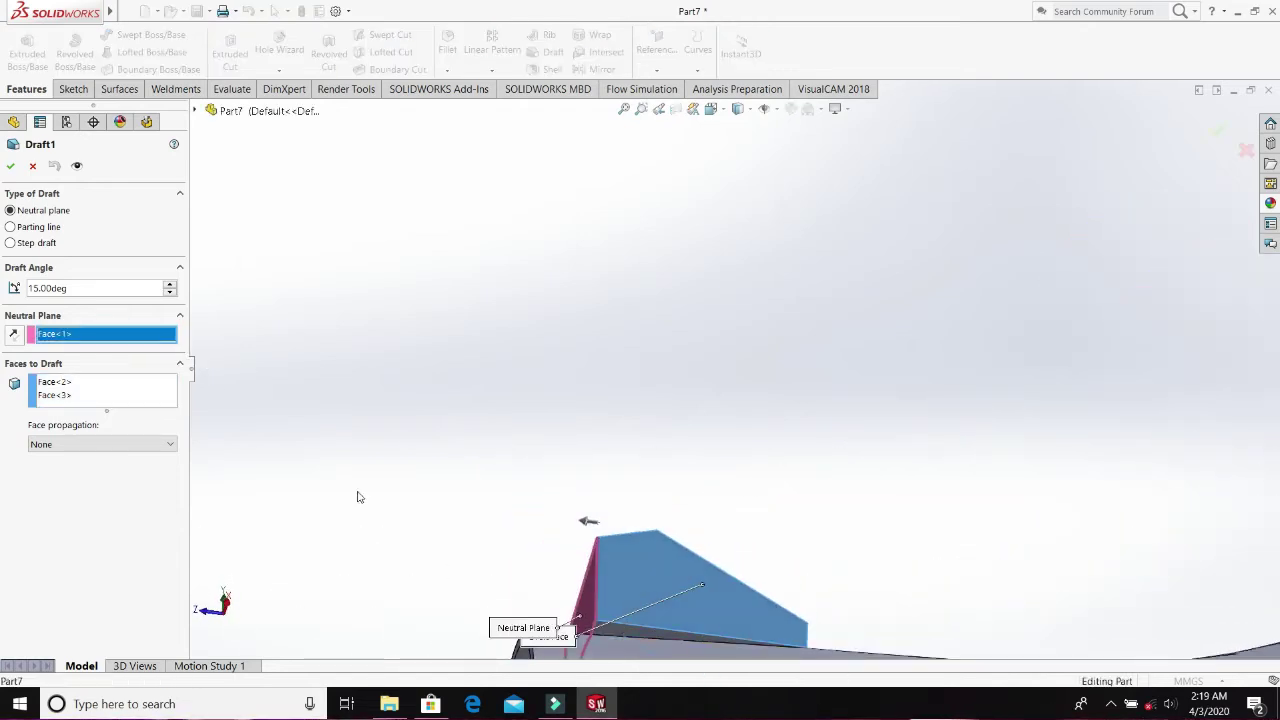
right_click(151, 341)
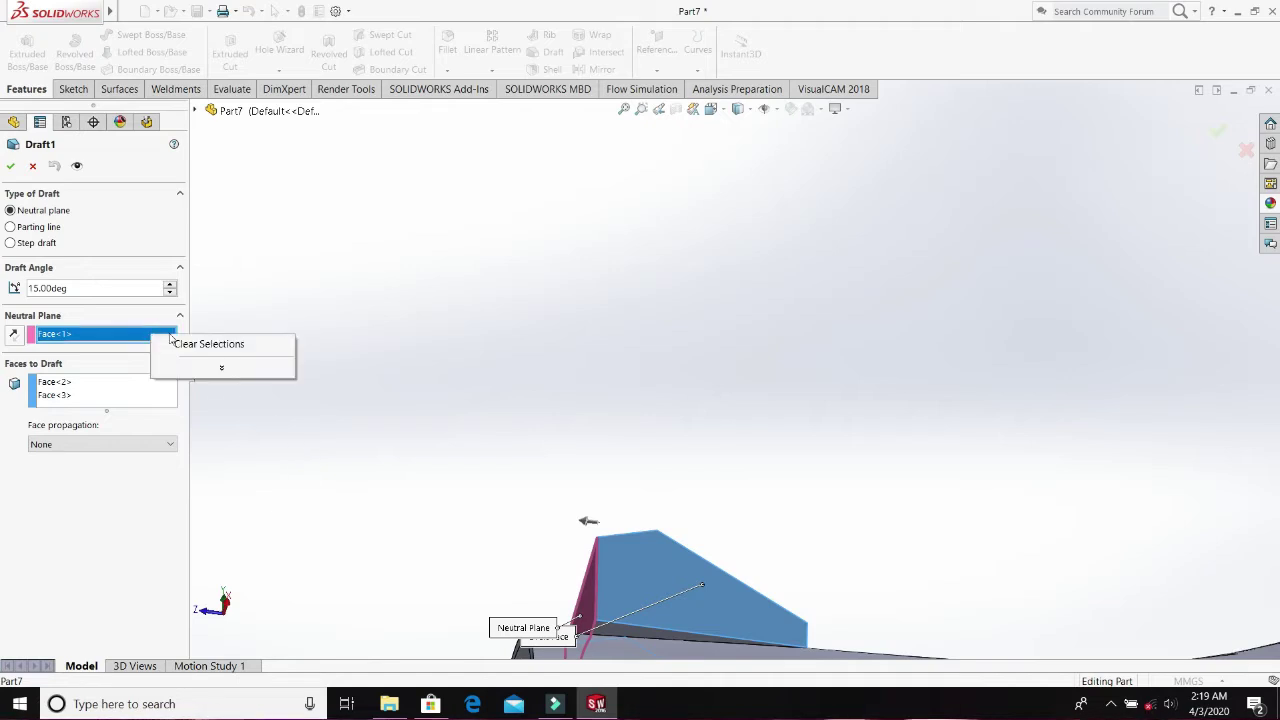
left_click(222, 344)
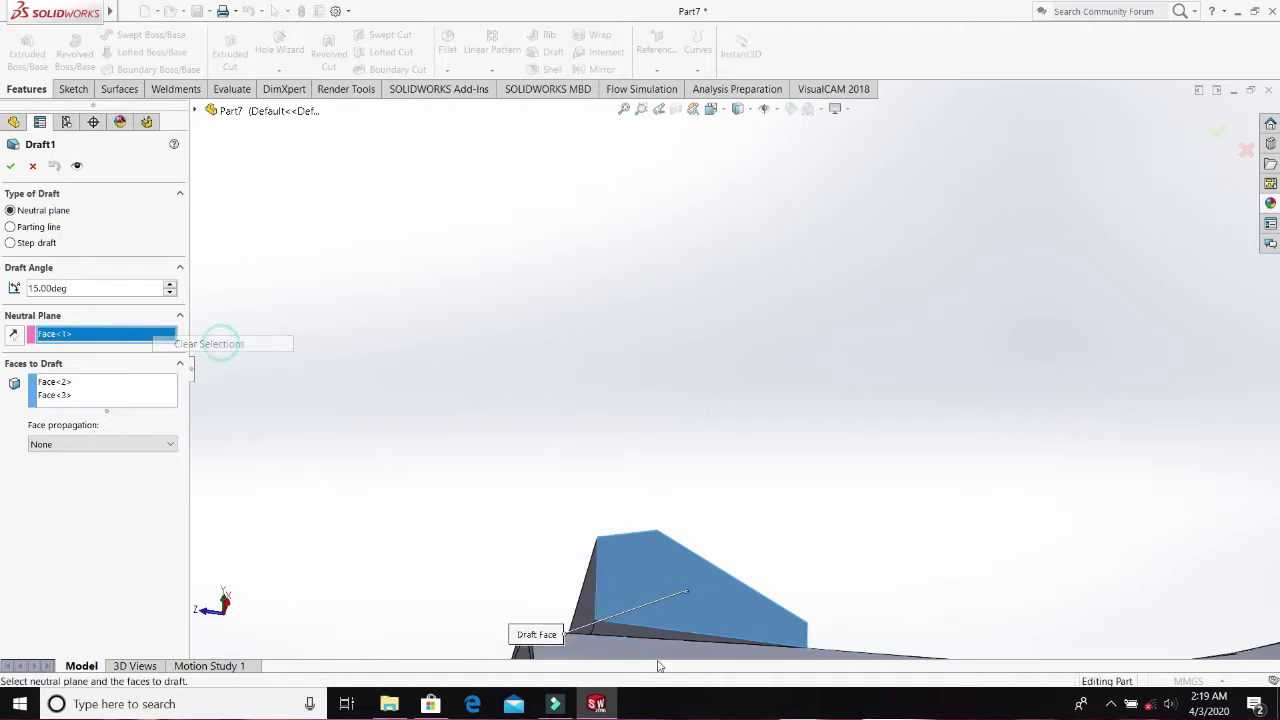
left_click(611, 622)
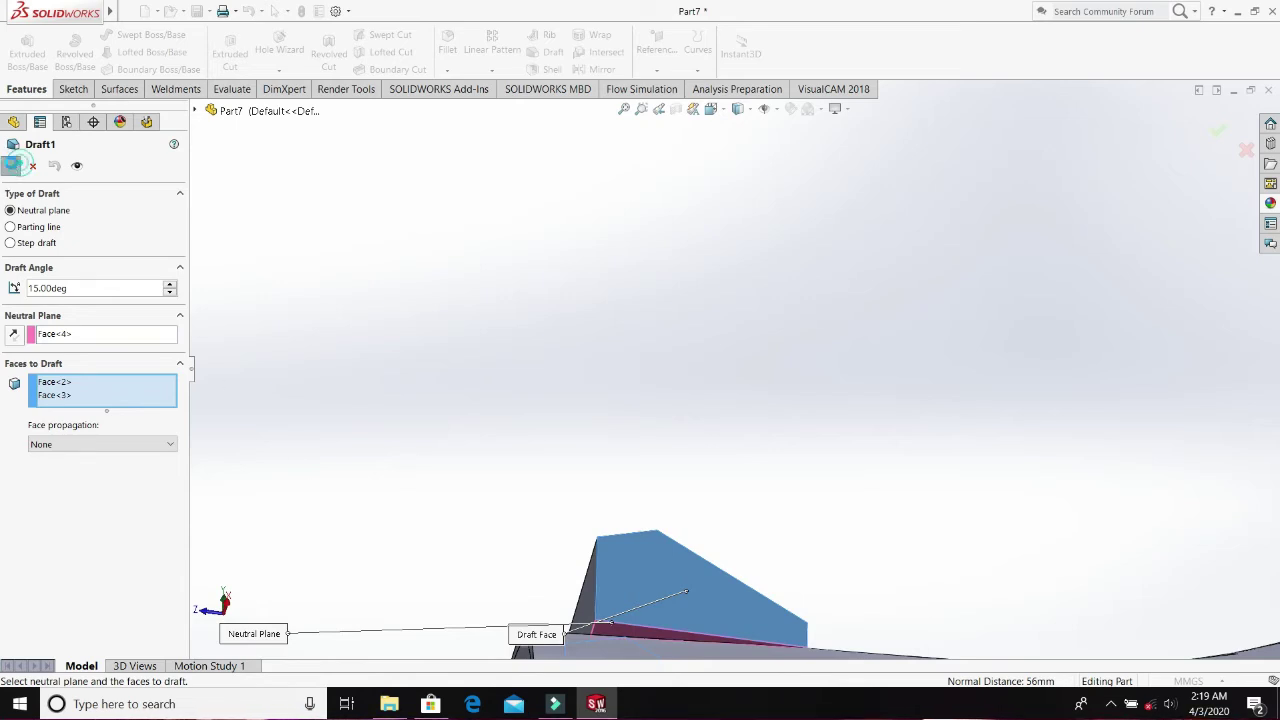
left_click(12, 165)
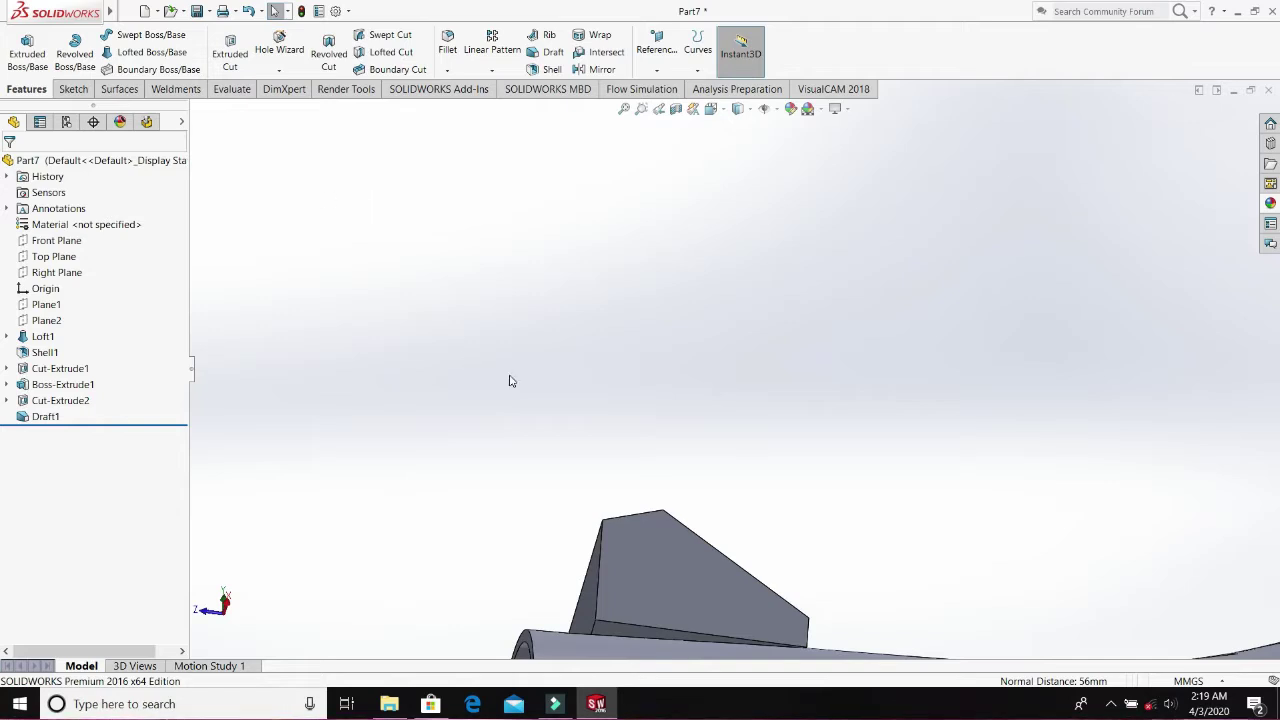
- Edit Draft1 and reverse its pull direction, keeping the 15° taper
middle_click_drag(389, 261, 663, 474)
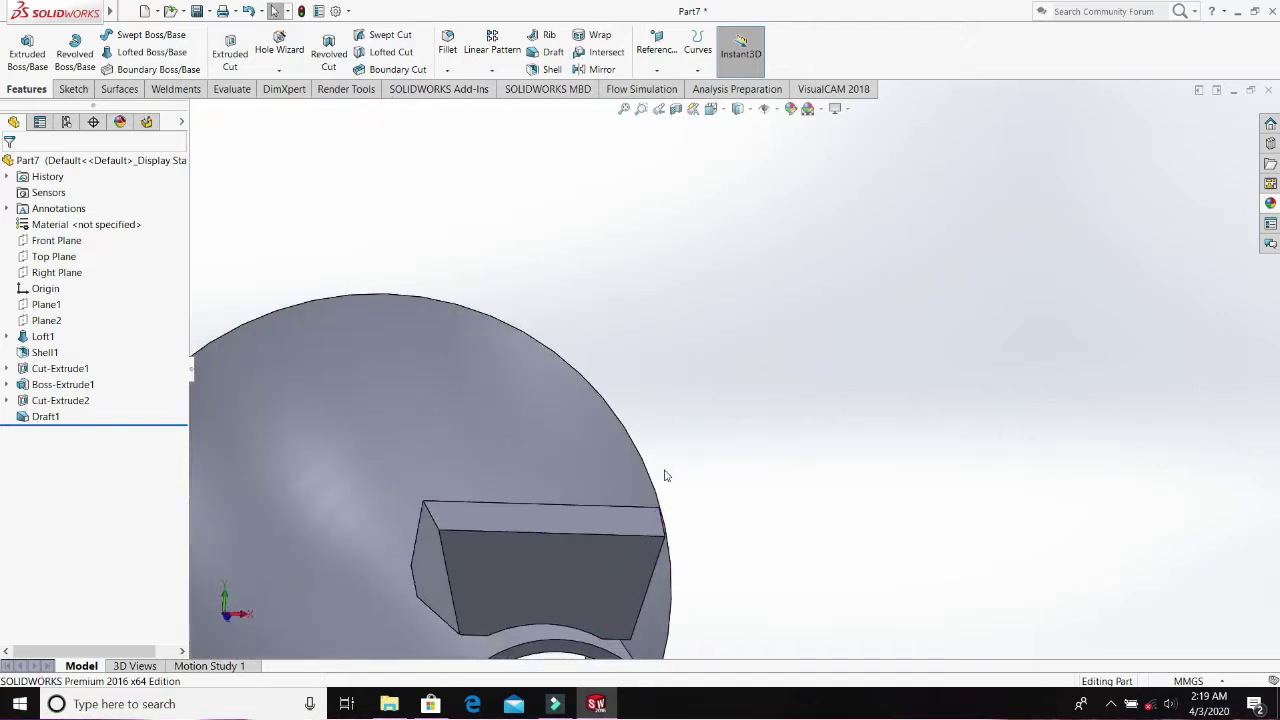
right_click(44, 418)
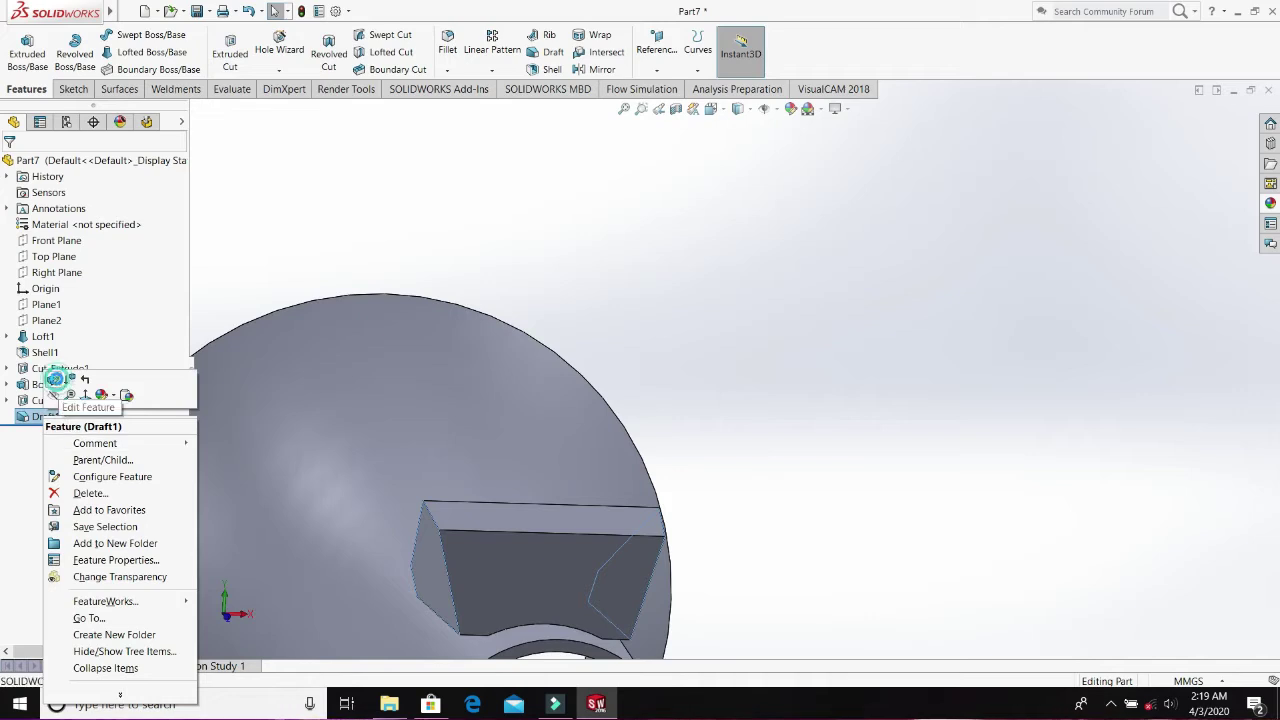
left_click(56, 380)
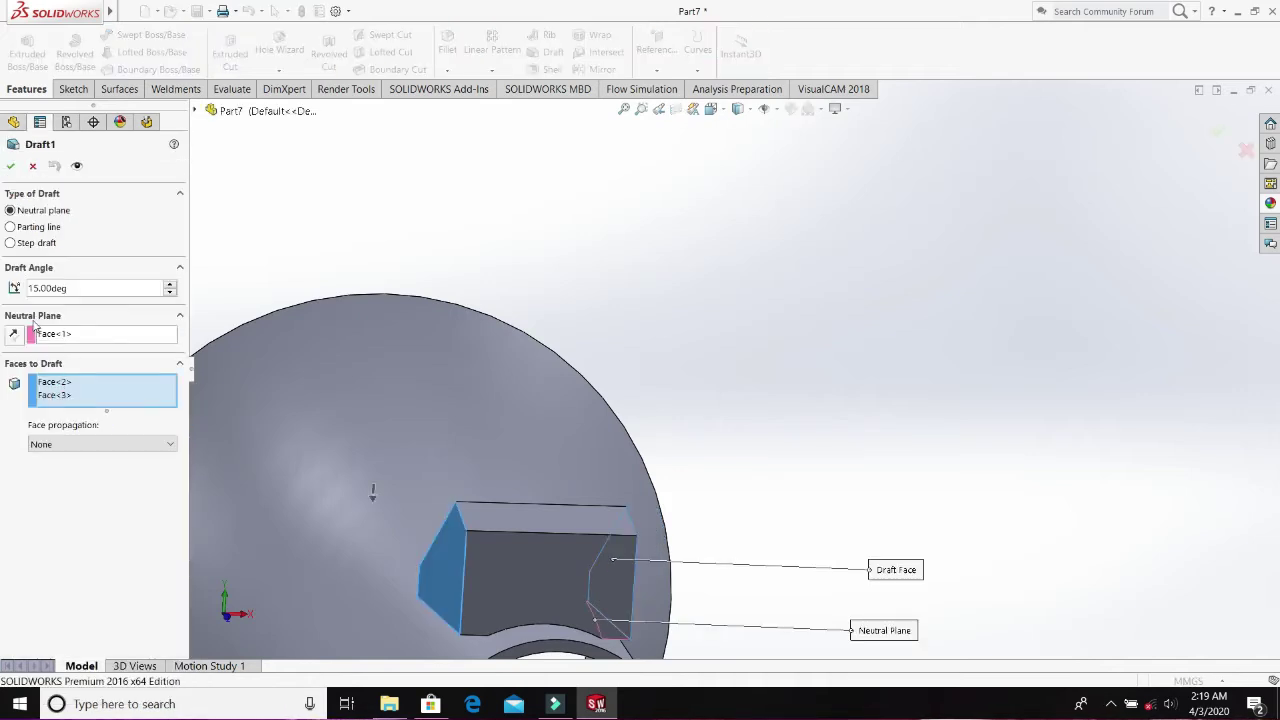
left_click(15, 337)
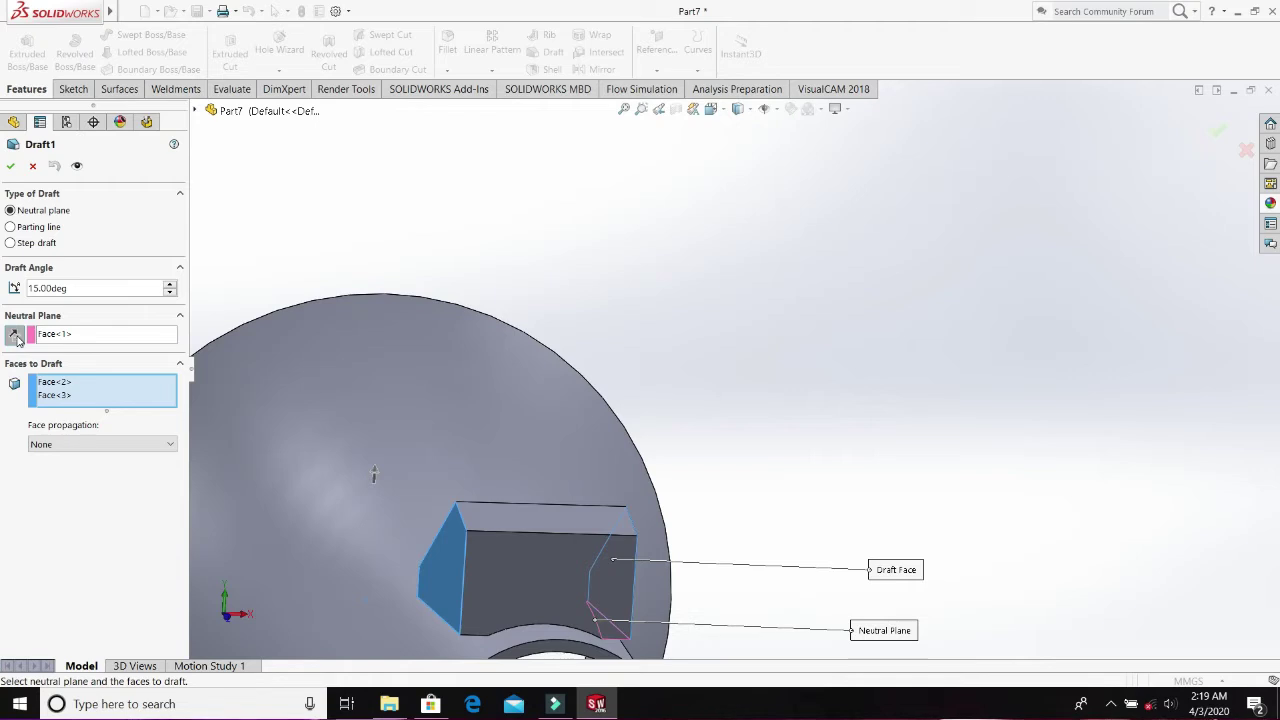
left_click(11, 167)
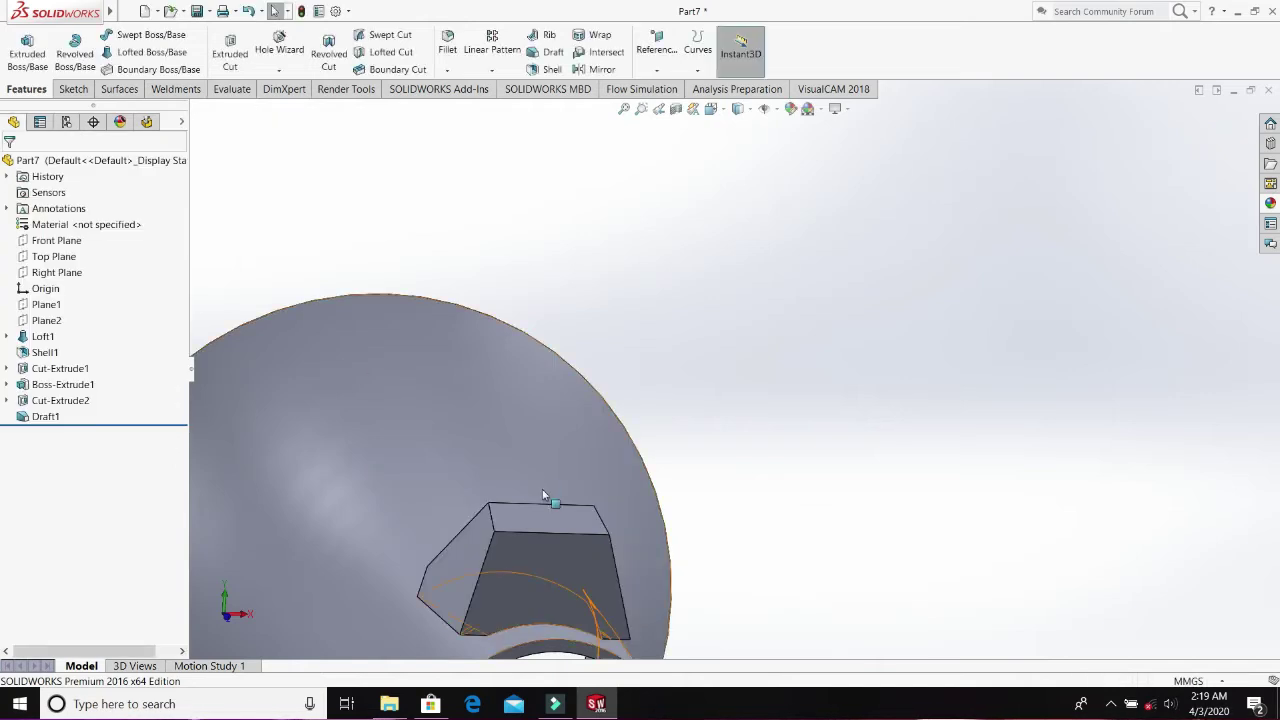
middle_click_drag(806, 520, 651, 600)
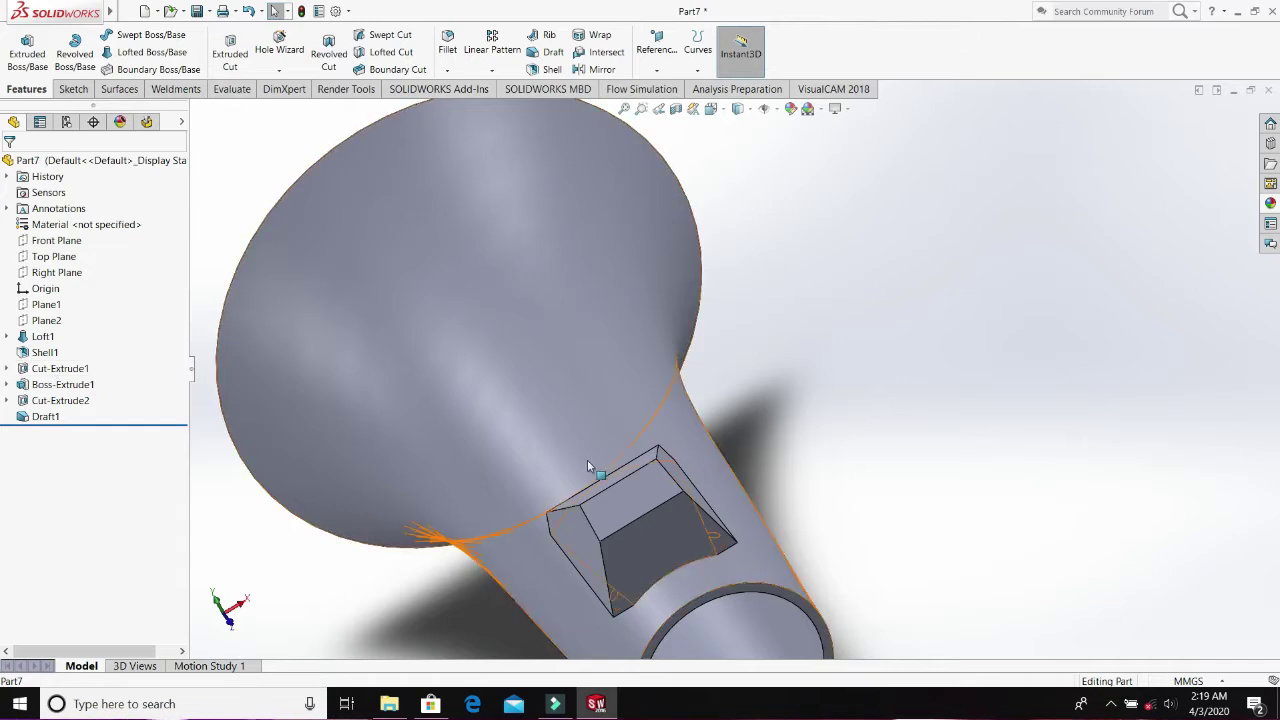
scroll(650, 445, "down", 5)
middle_click_drag(723, 434, 745, 450)
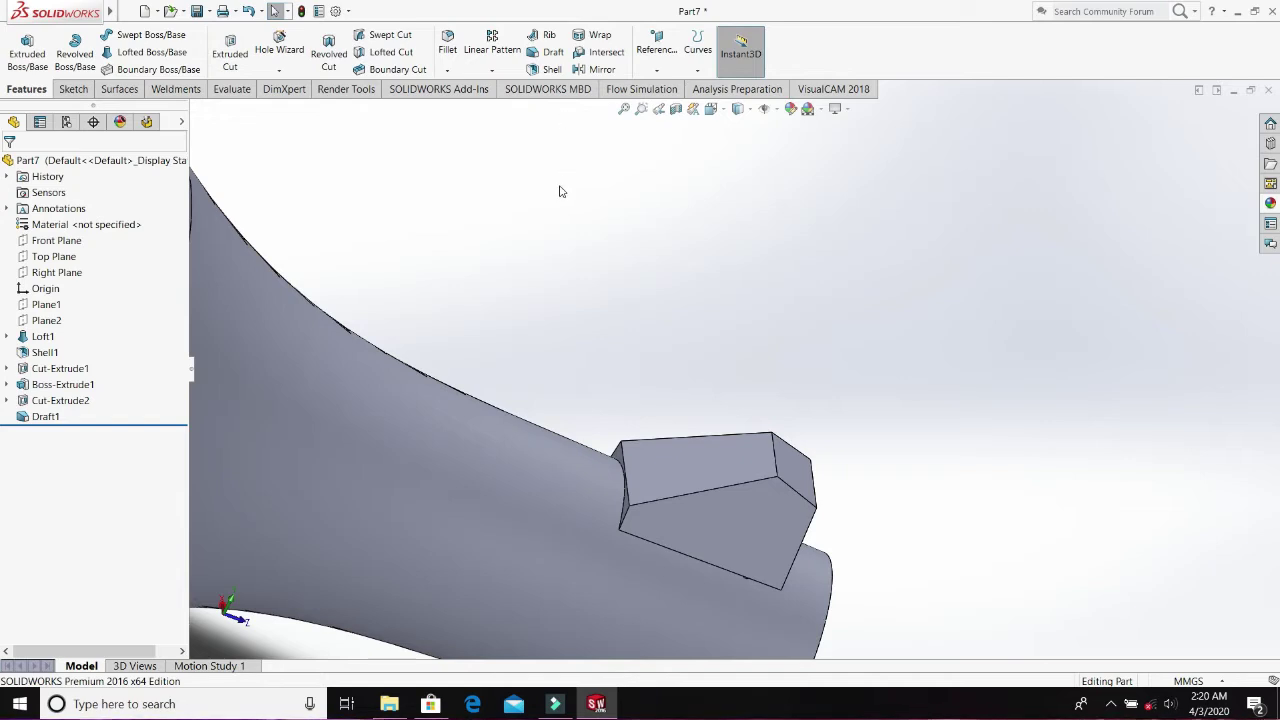
- Start a 2 mm fillet on the first four edges of the block's pocket
left_click(447, 45)
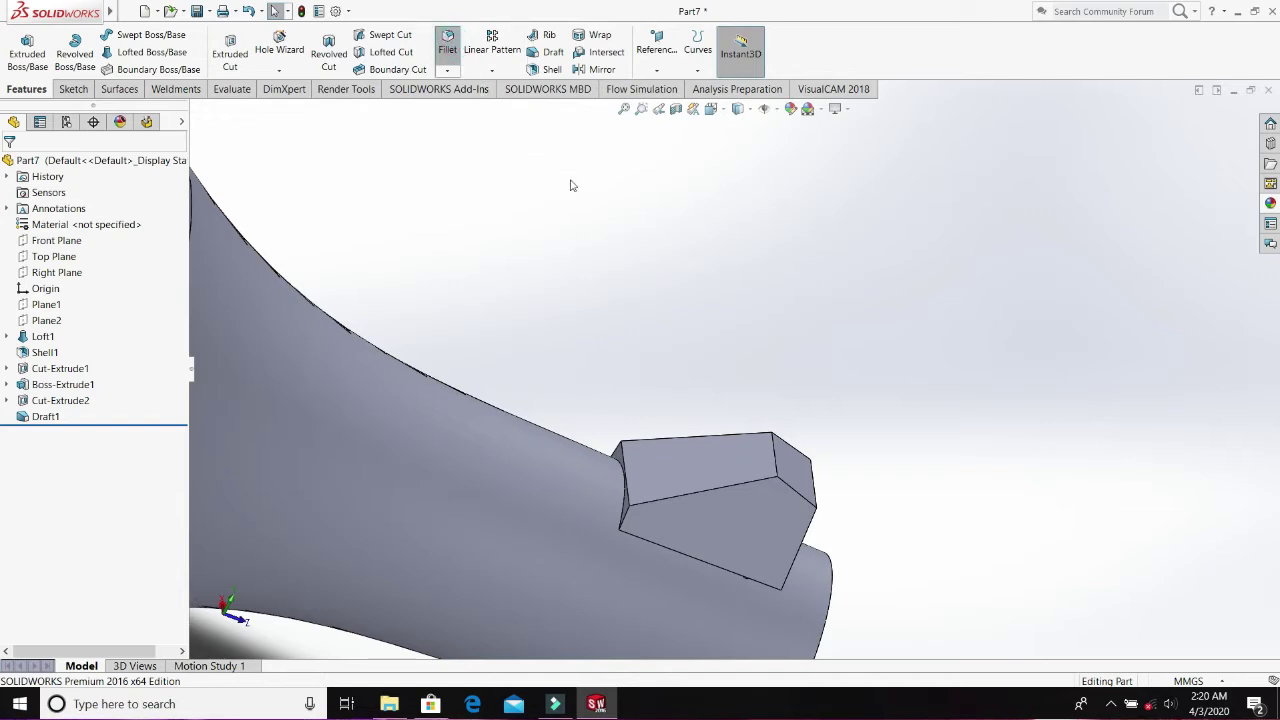
left_click(708, 490)
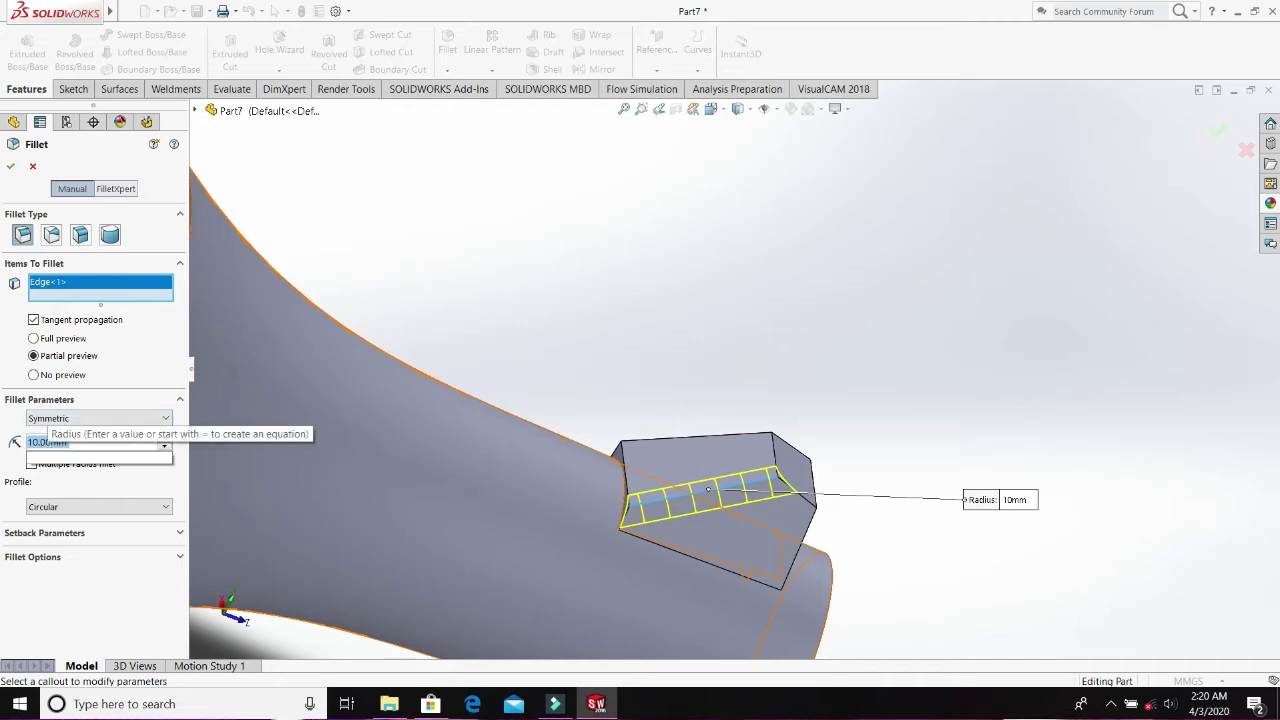
type("2")
key("Return")
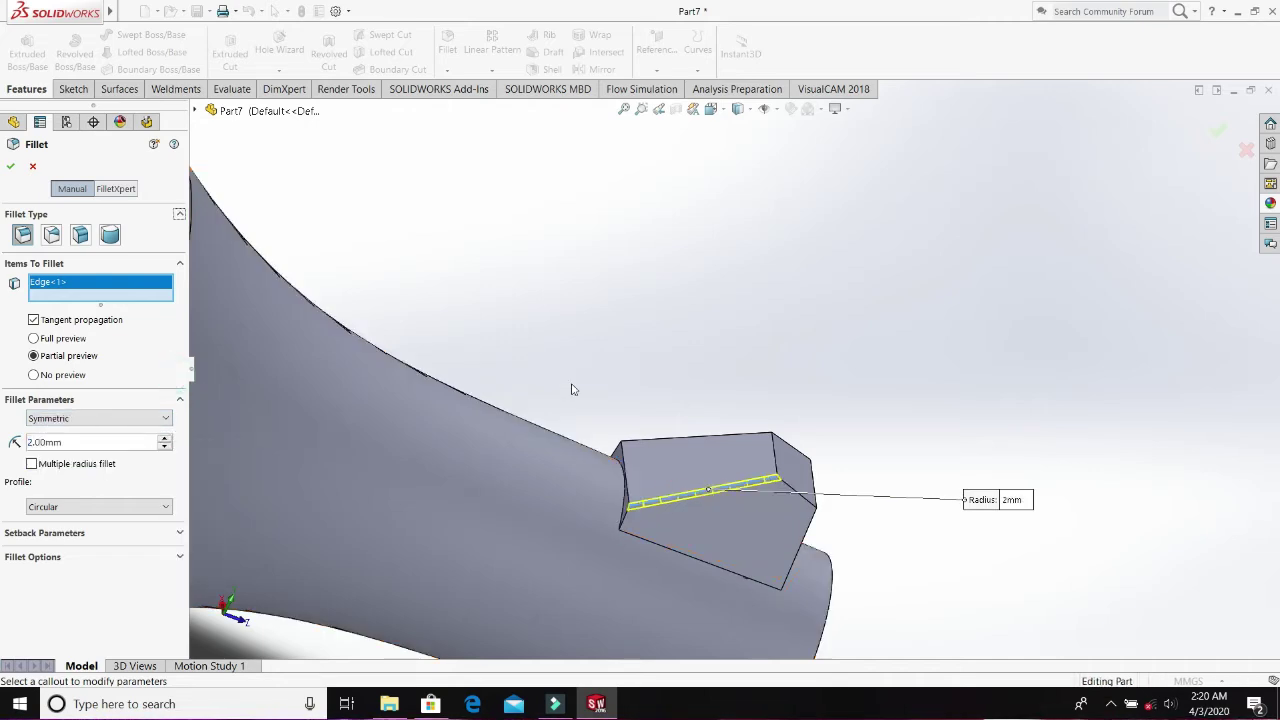
left_click(776, 462)
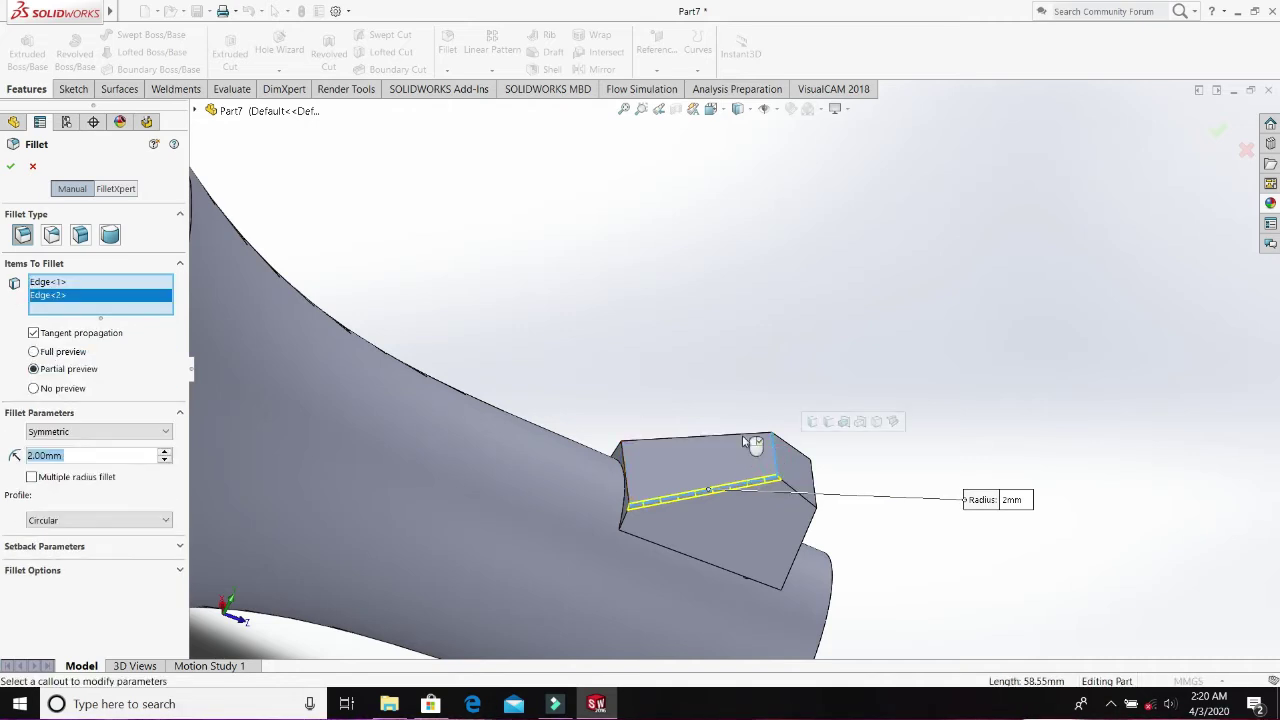
left_click(810, 505)
left_click(806, 541)
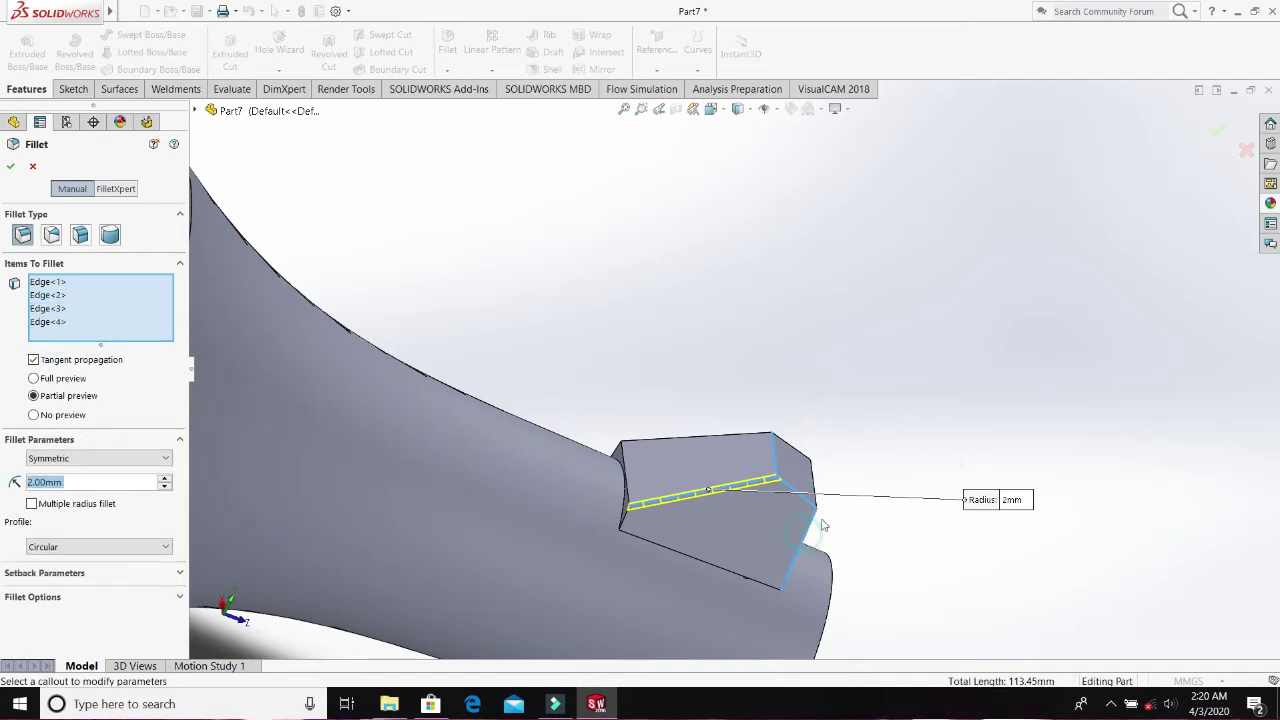
- Add the remaining four pocket edges and apply the 2 mm Fillet1
key("ctrl+7")
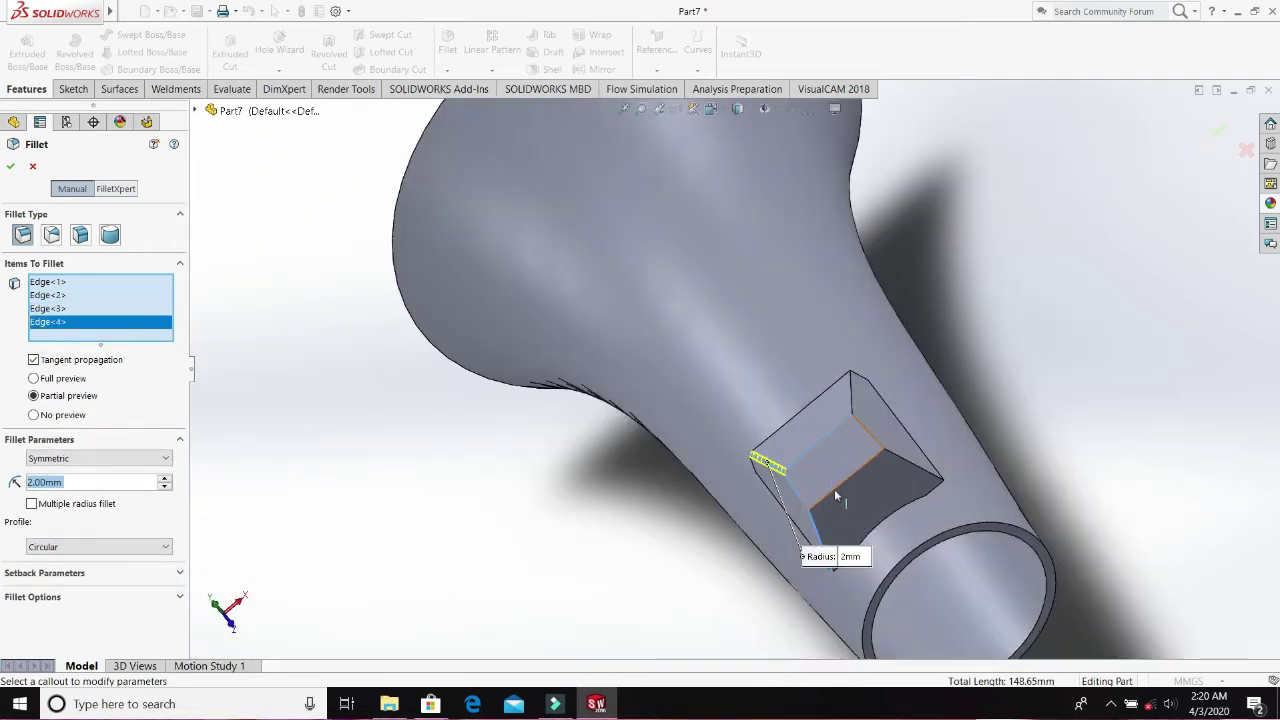
left_click(832, 505)
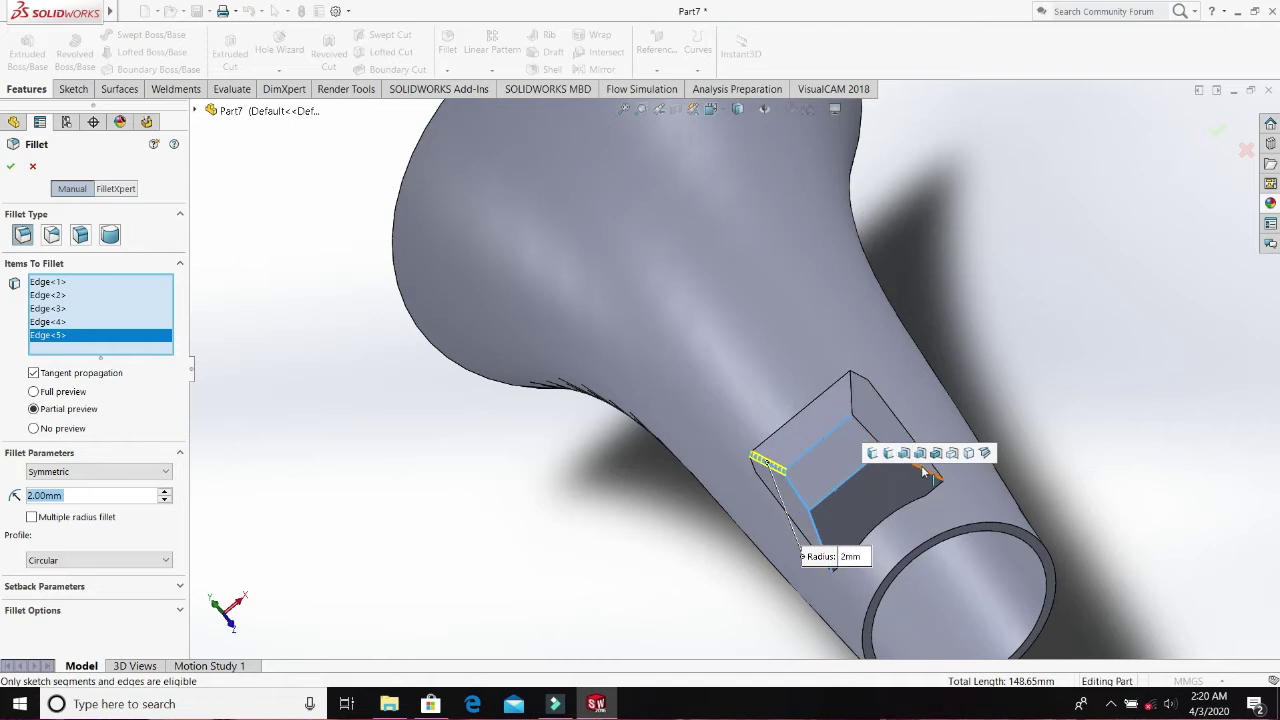
left_click(922, 474)
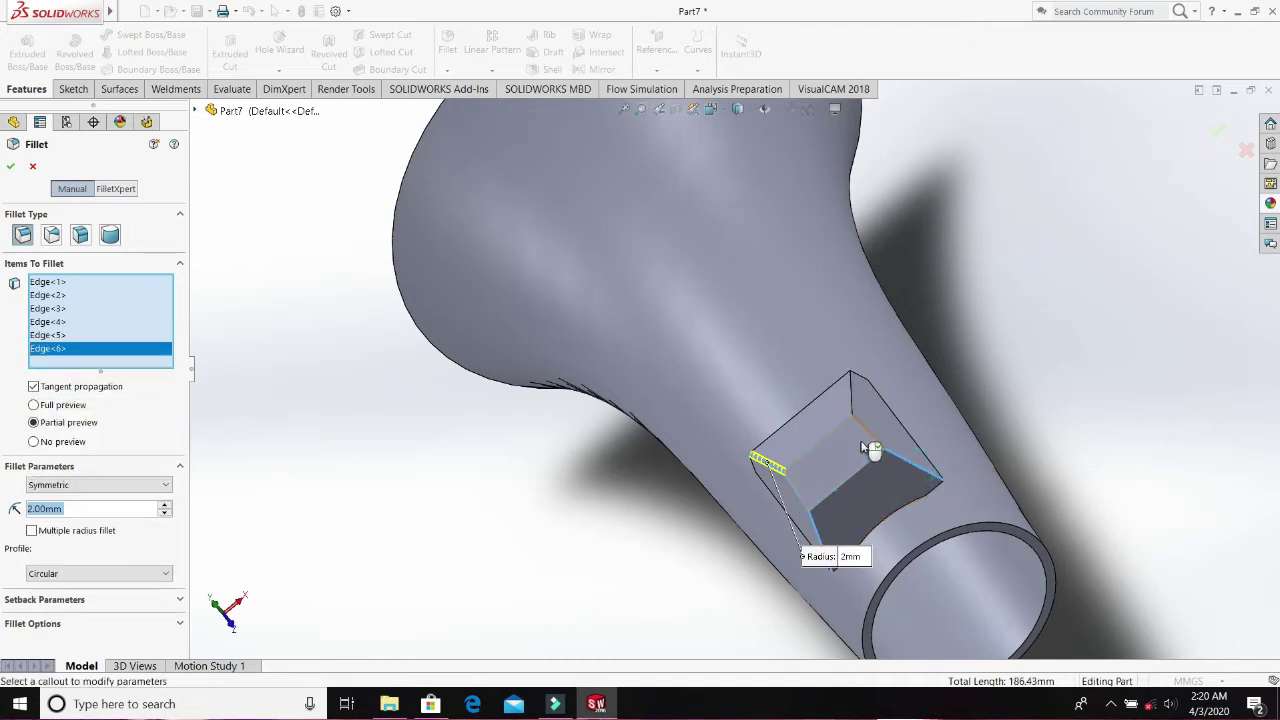
left_click(854, 399)
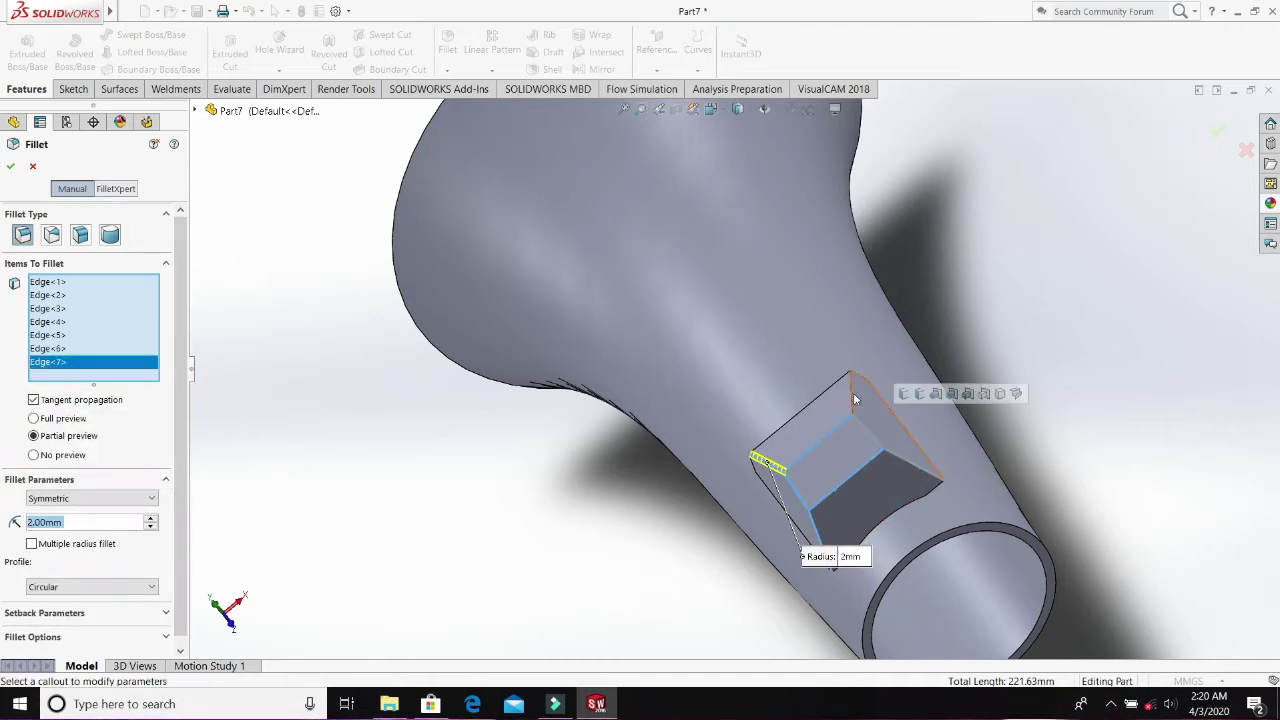
left_click(853, 398)
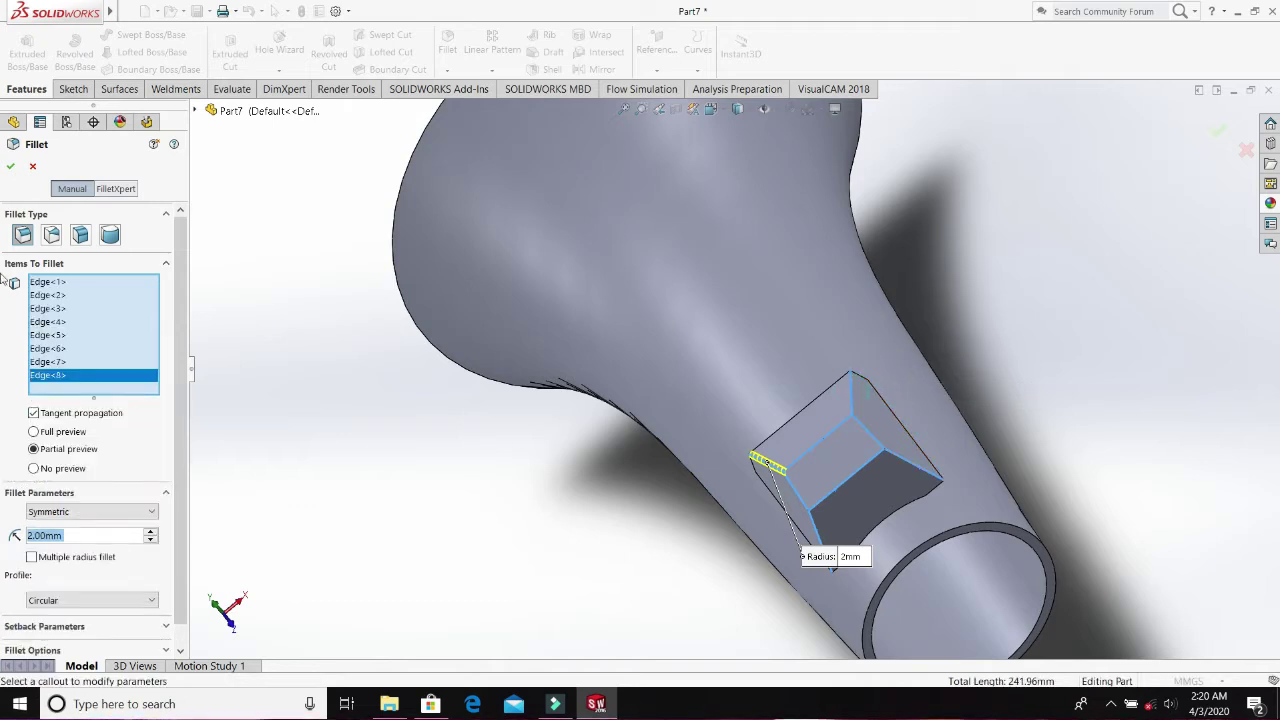
left_click(11, 169)
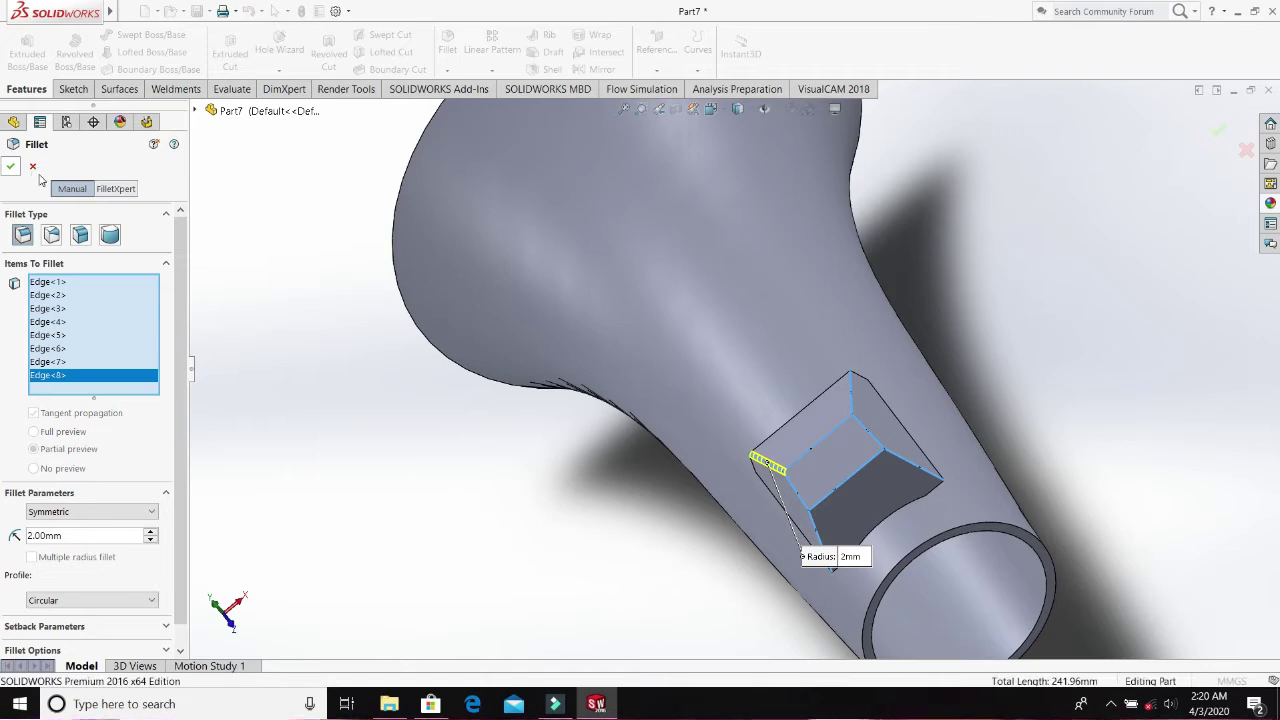
left_click(11, 167)
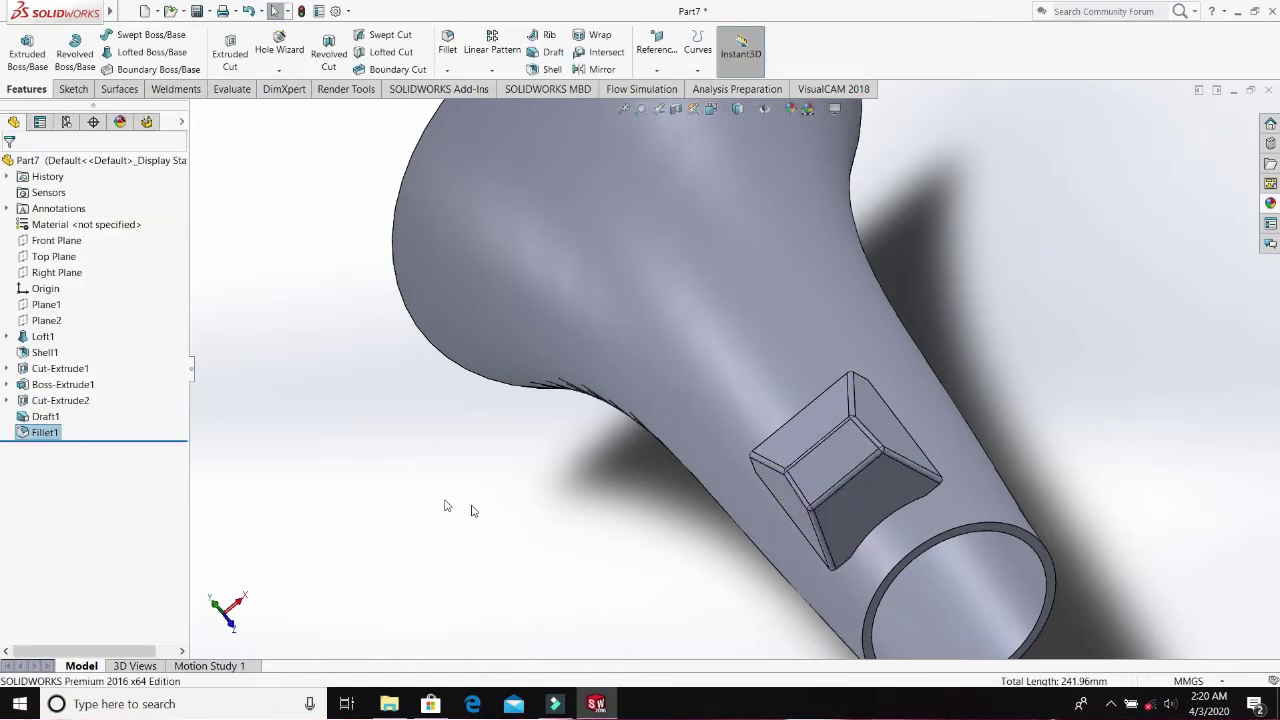
- Edit Boss-Extrude1 to start from Surface/Face/Plane, trying the large funnel face in both directions
middle_click_drag(588, 558, 515, 440)
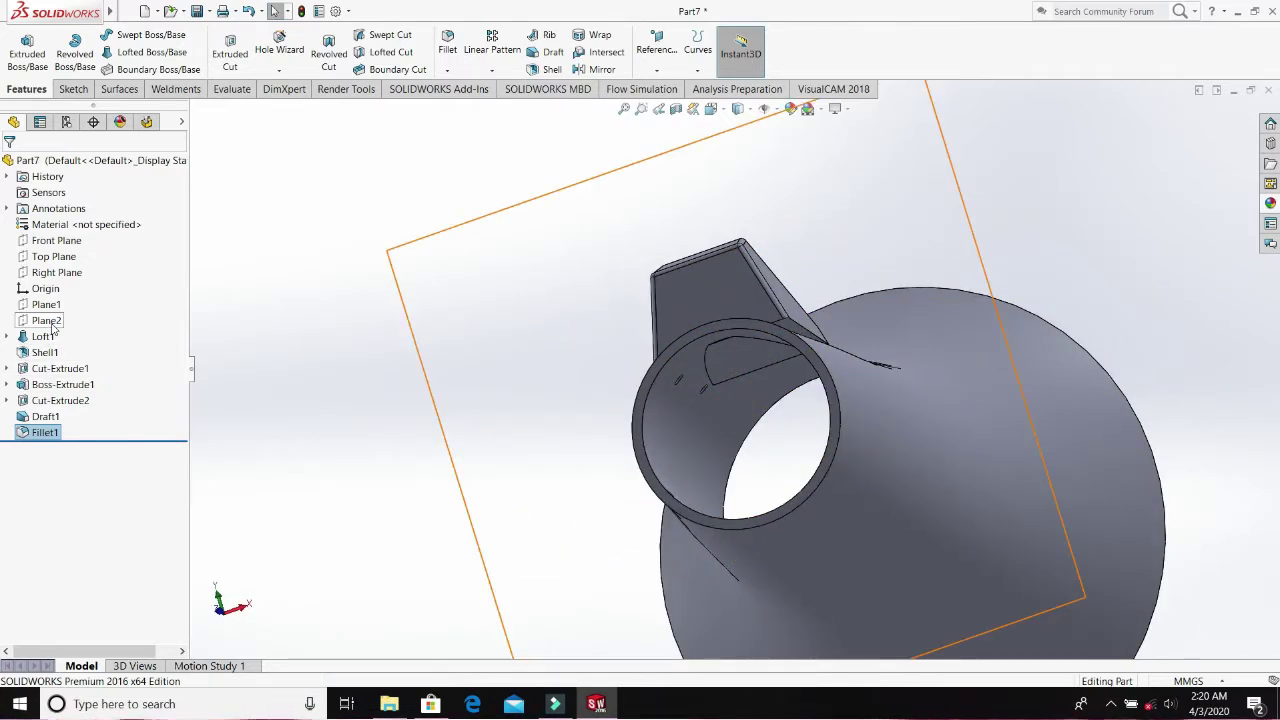
right_click(55, 380)
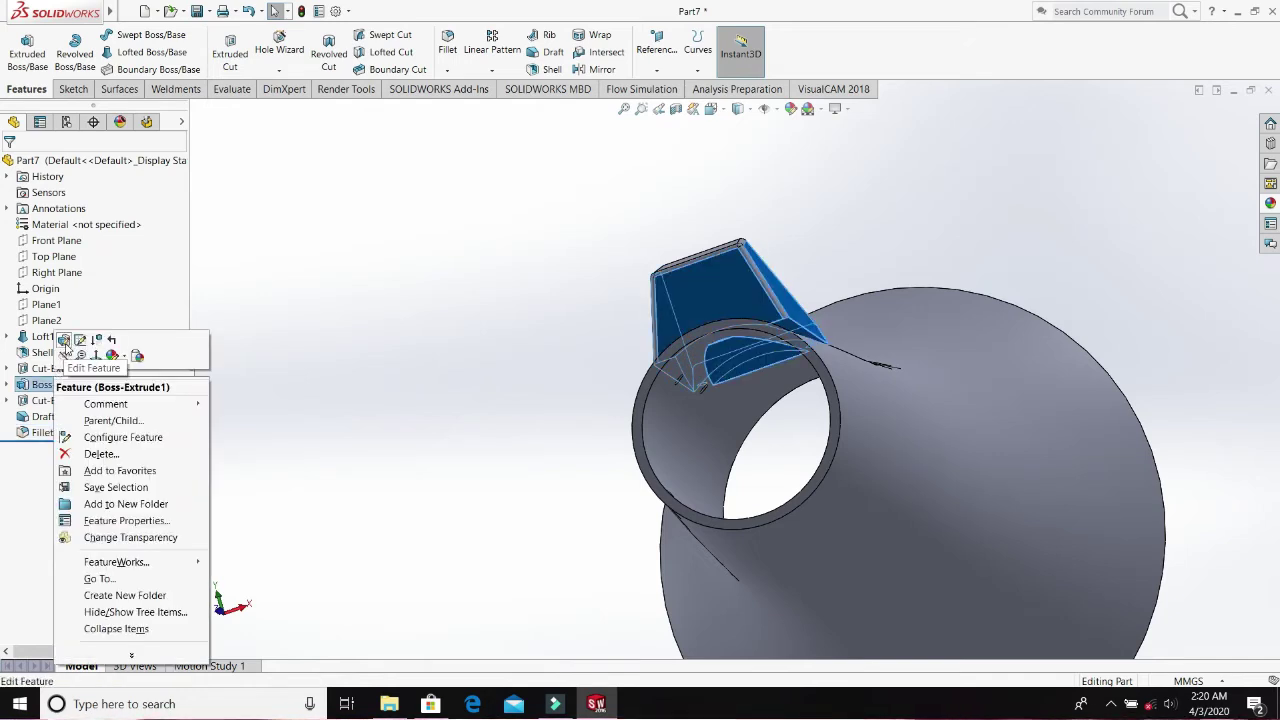
left_click(66, 341)
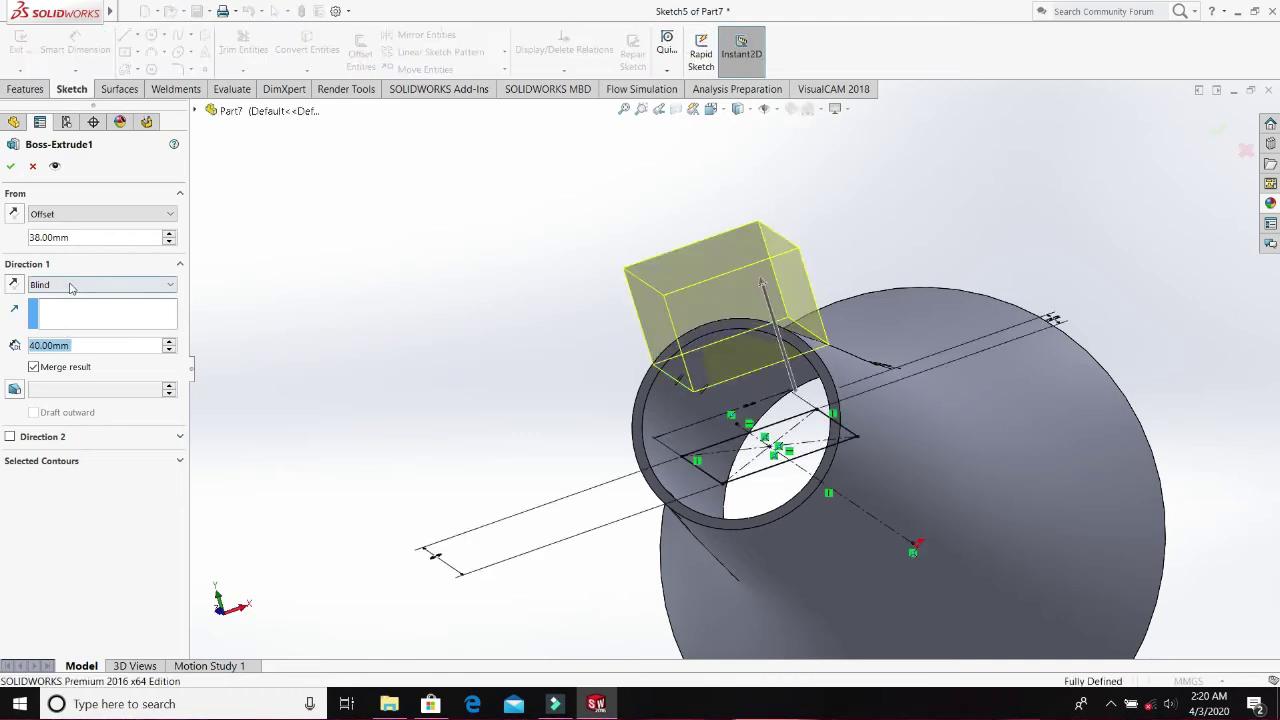
left_click(150, 214)
left_click(65, 240)
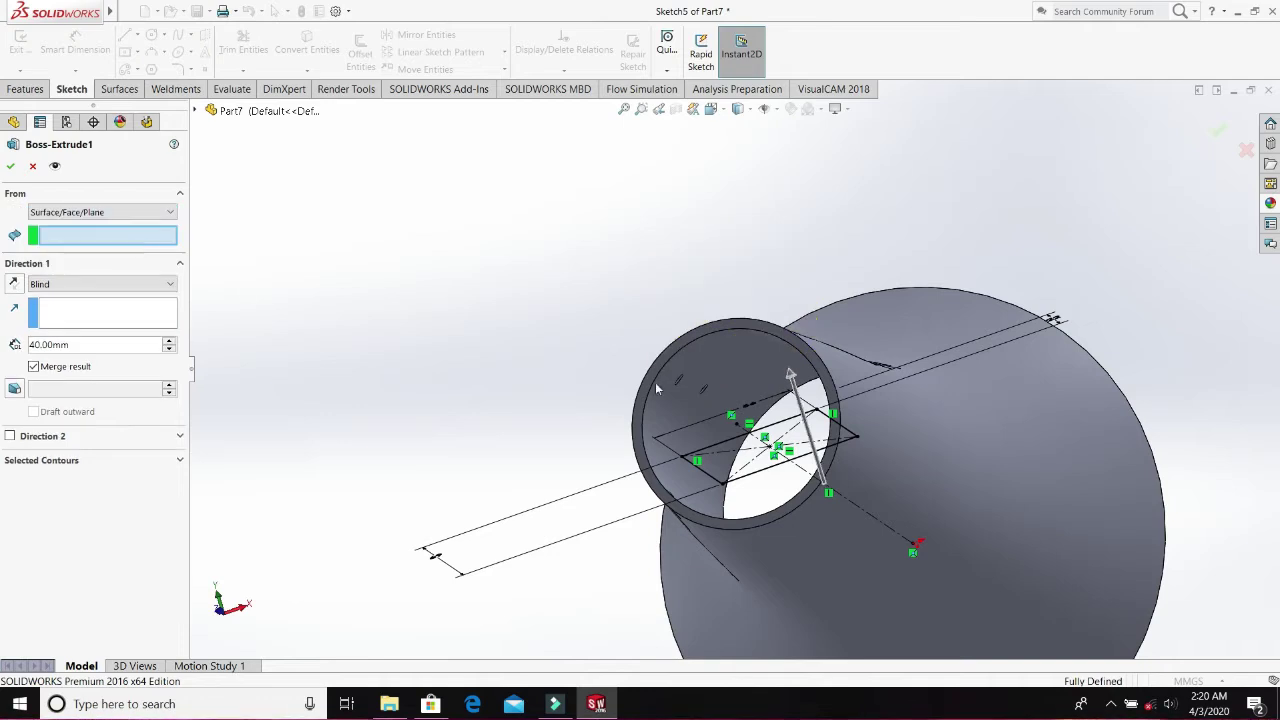
left_click(822, 348)
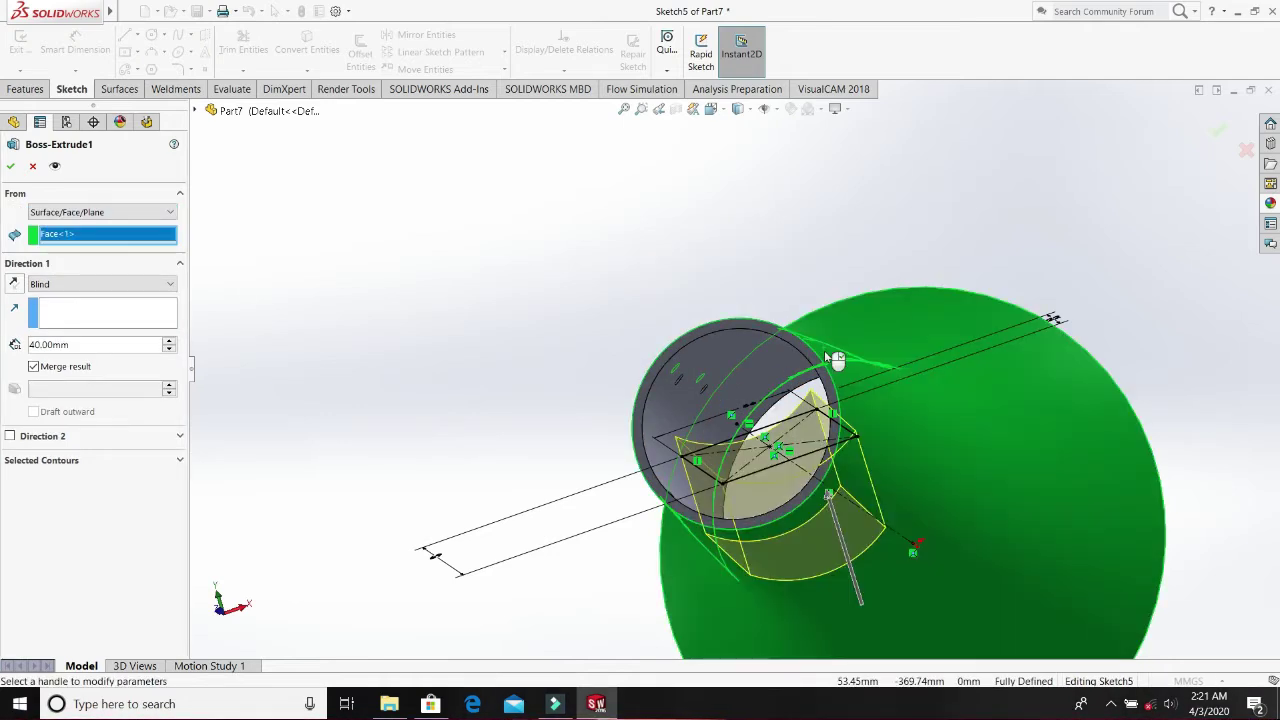
middle_click_drag(592, 330, 626, 393)
middle_click_drag(619, 396, 608, 391)
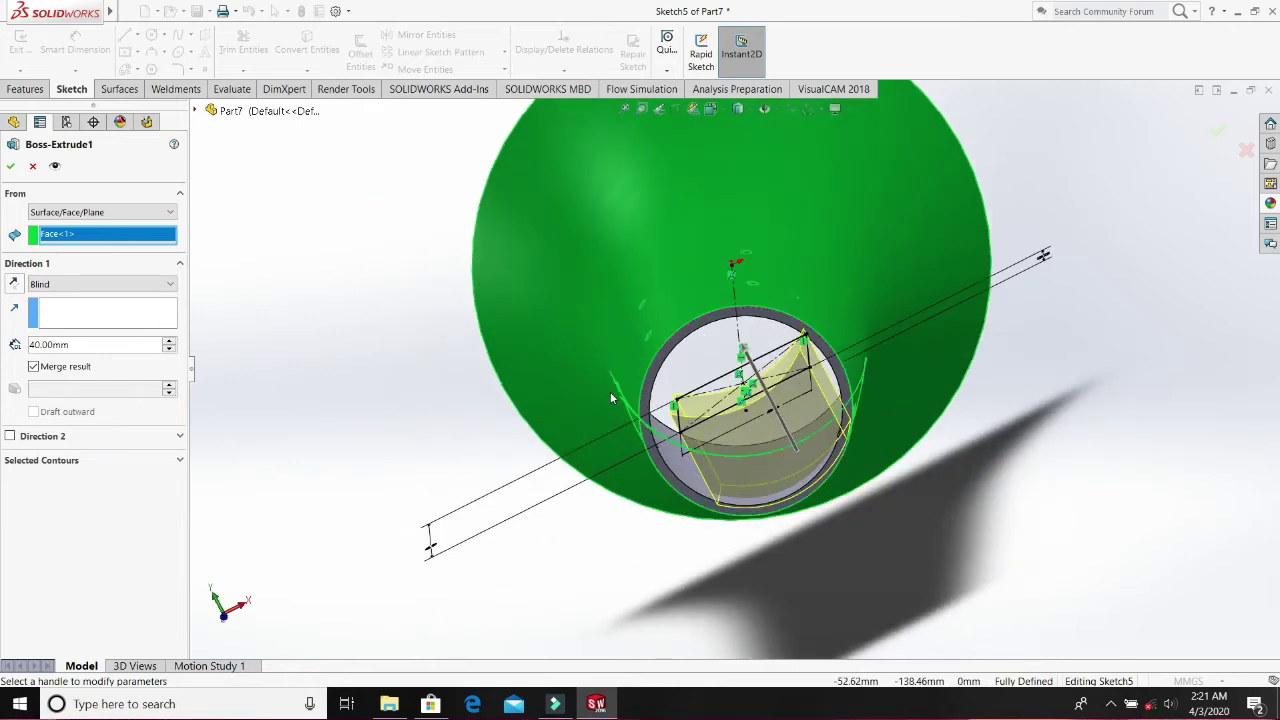
left_click(14, 285)
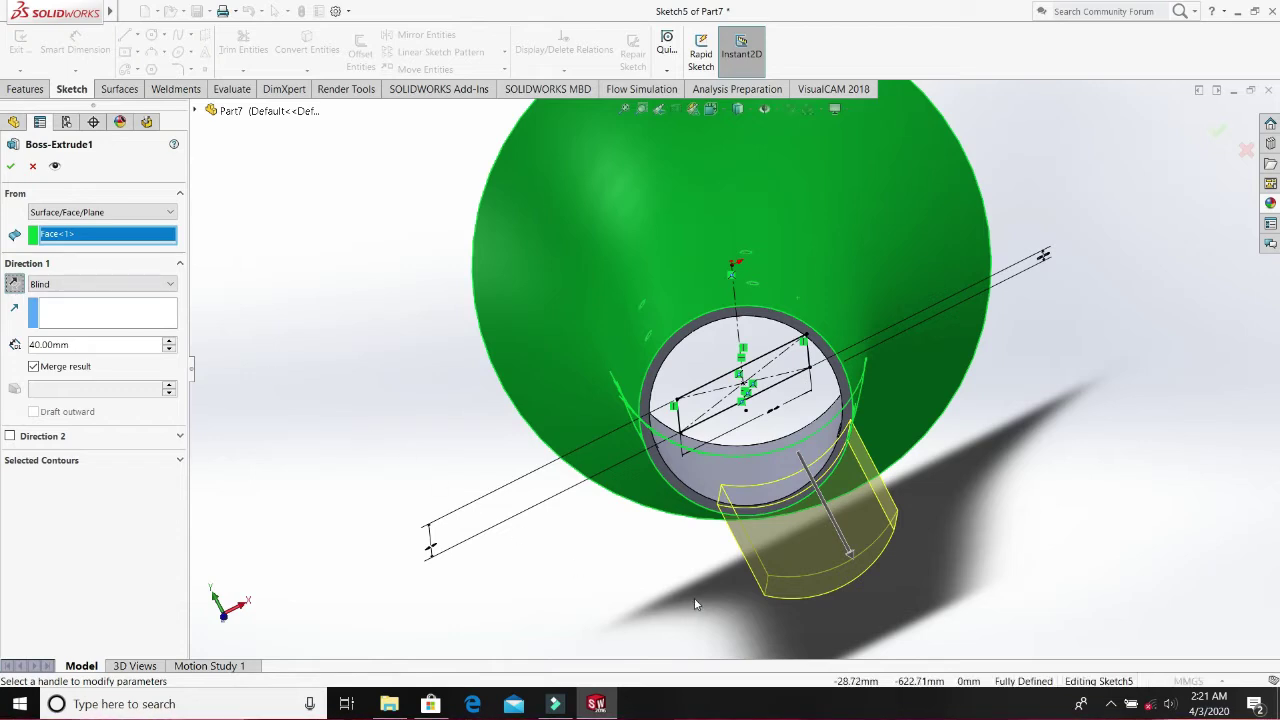
middle_click_drag(640, 522, 400, 300)
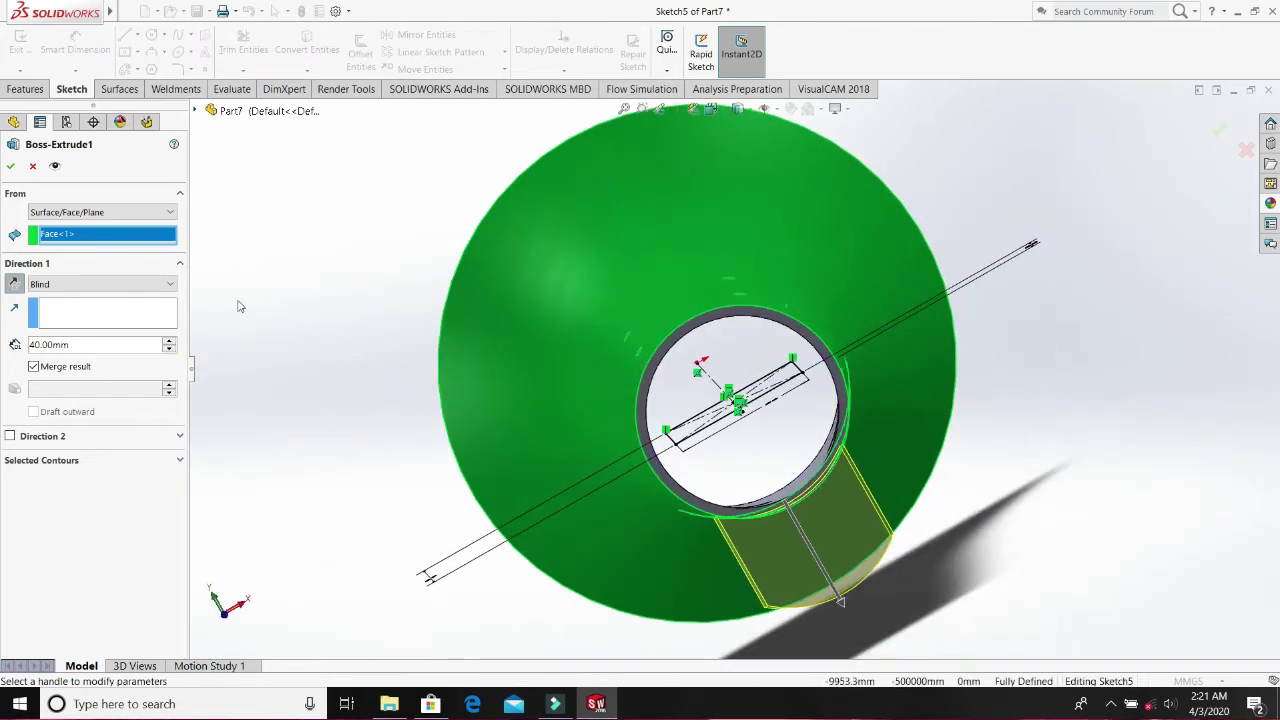
left_click(14, 286)
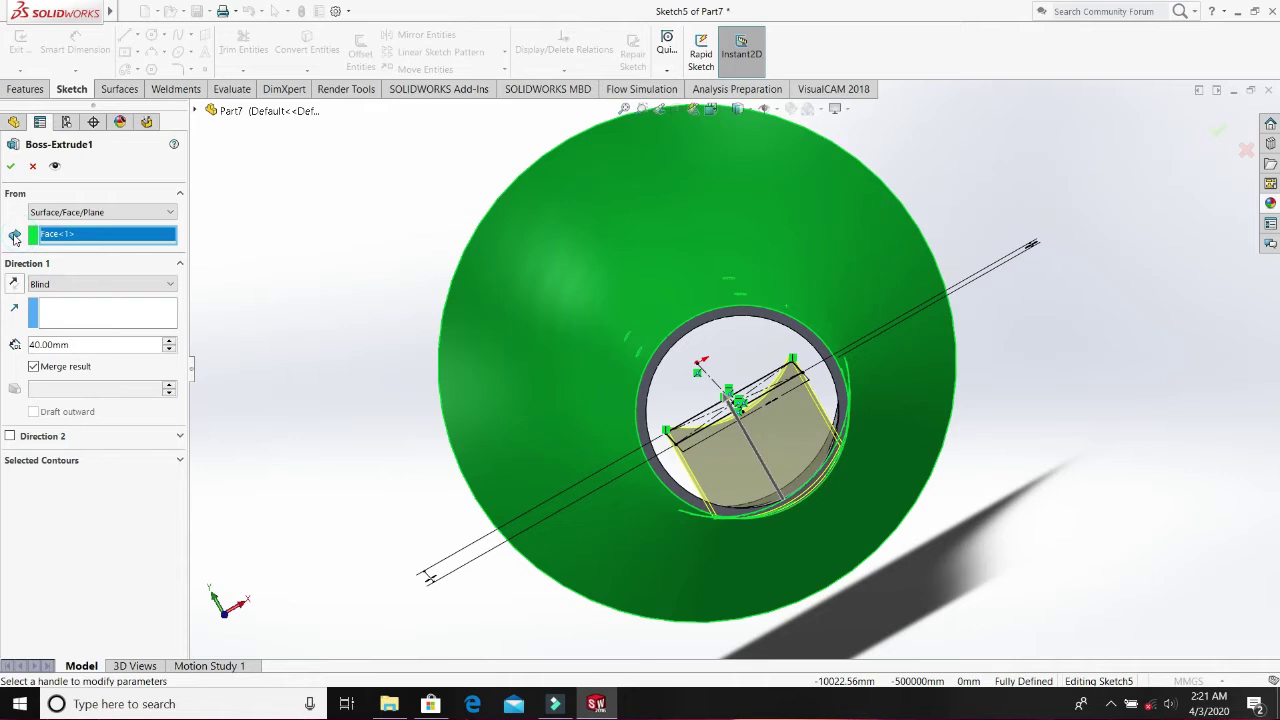
- Replace the boss's start face with the tube's inner bore surface
right_click(95, 243)
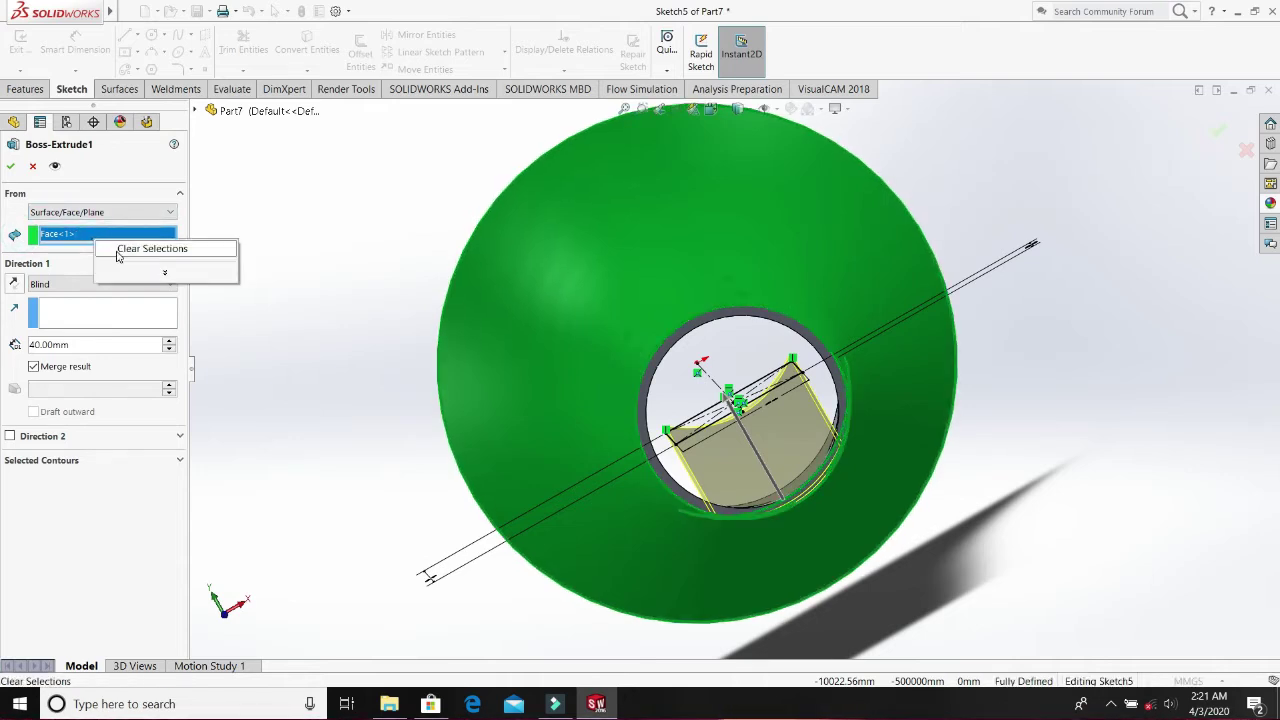
left_click(123, 256)
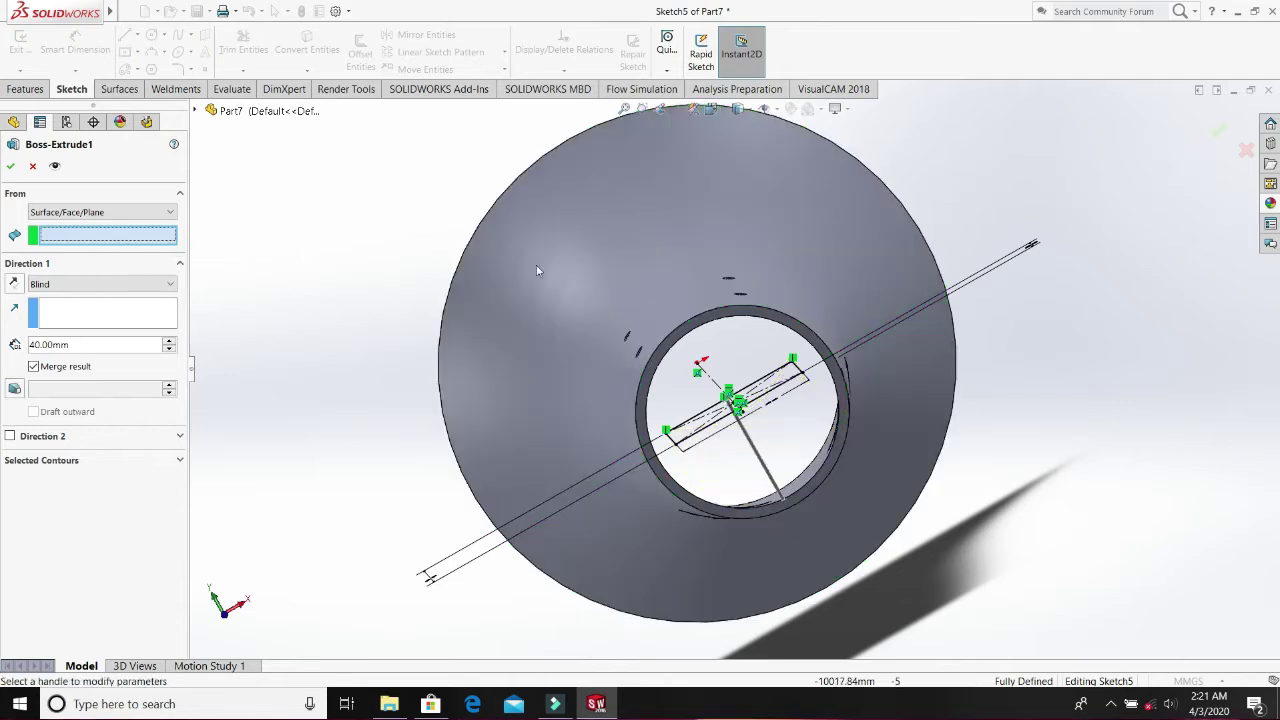
left_click(657, 320)
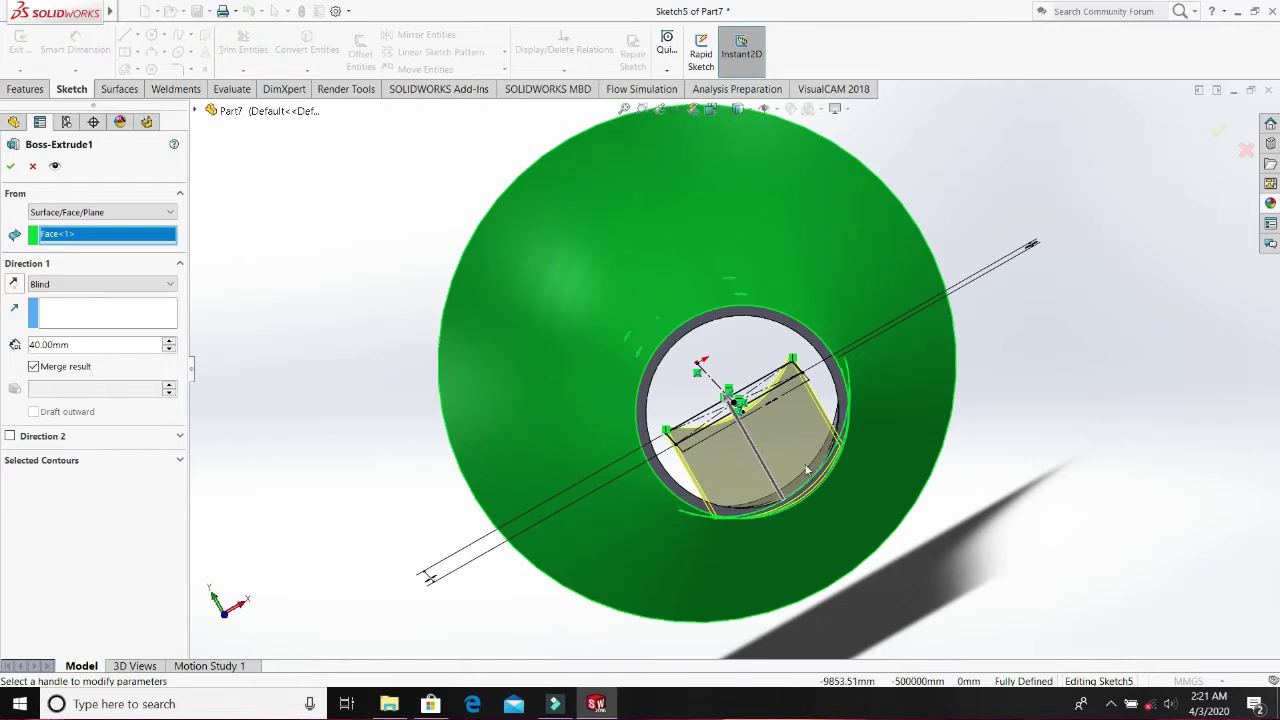
middle_click_drag(674, 354, 667, 385)
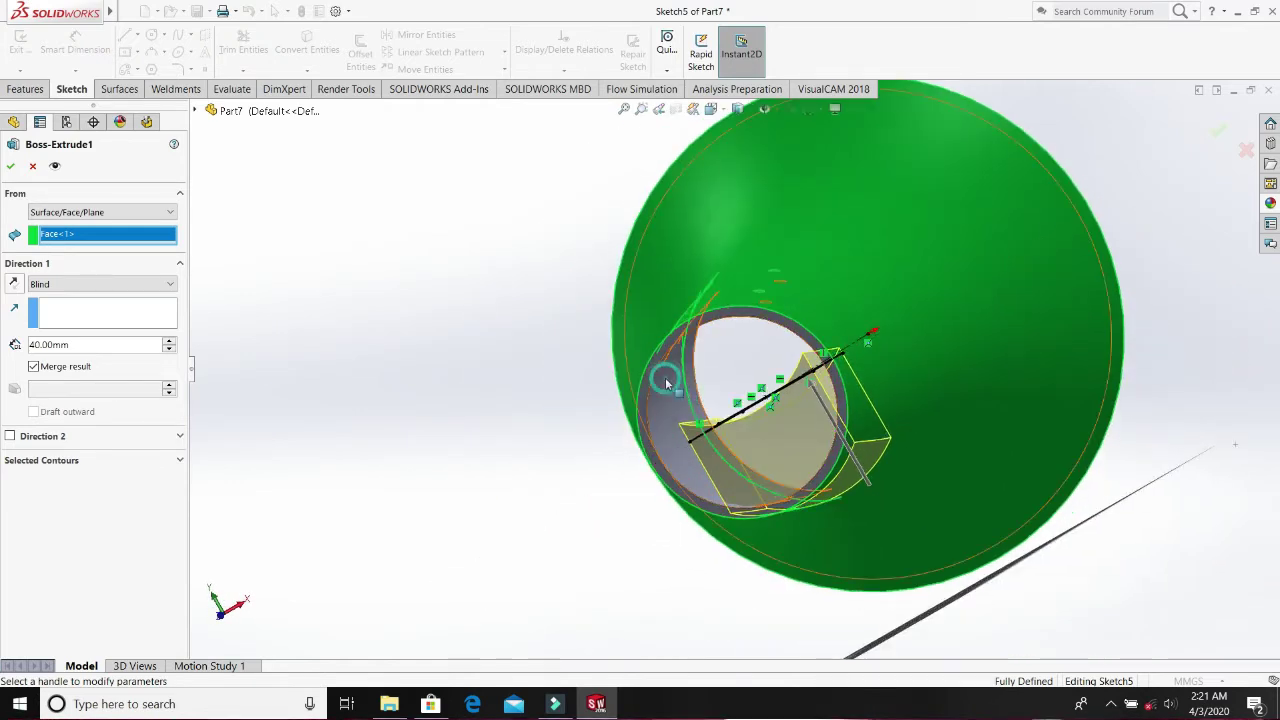
left_click(666, 380)
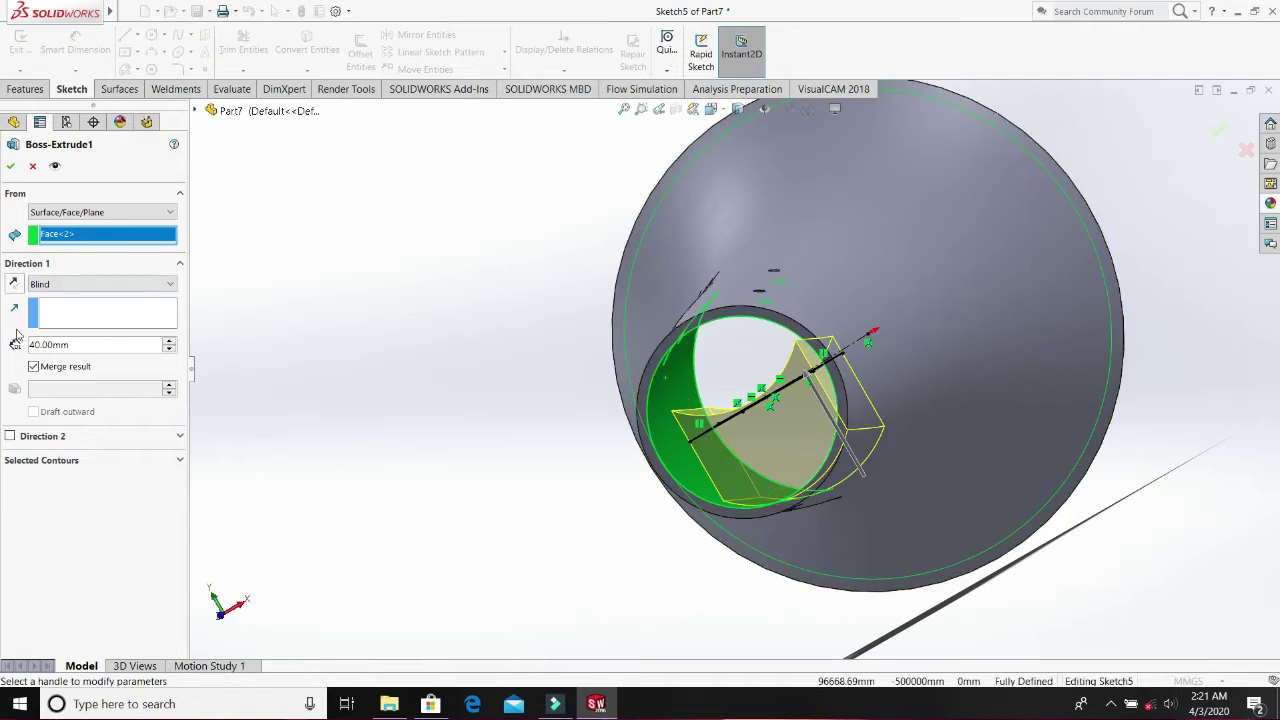
left_click(7, 196)
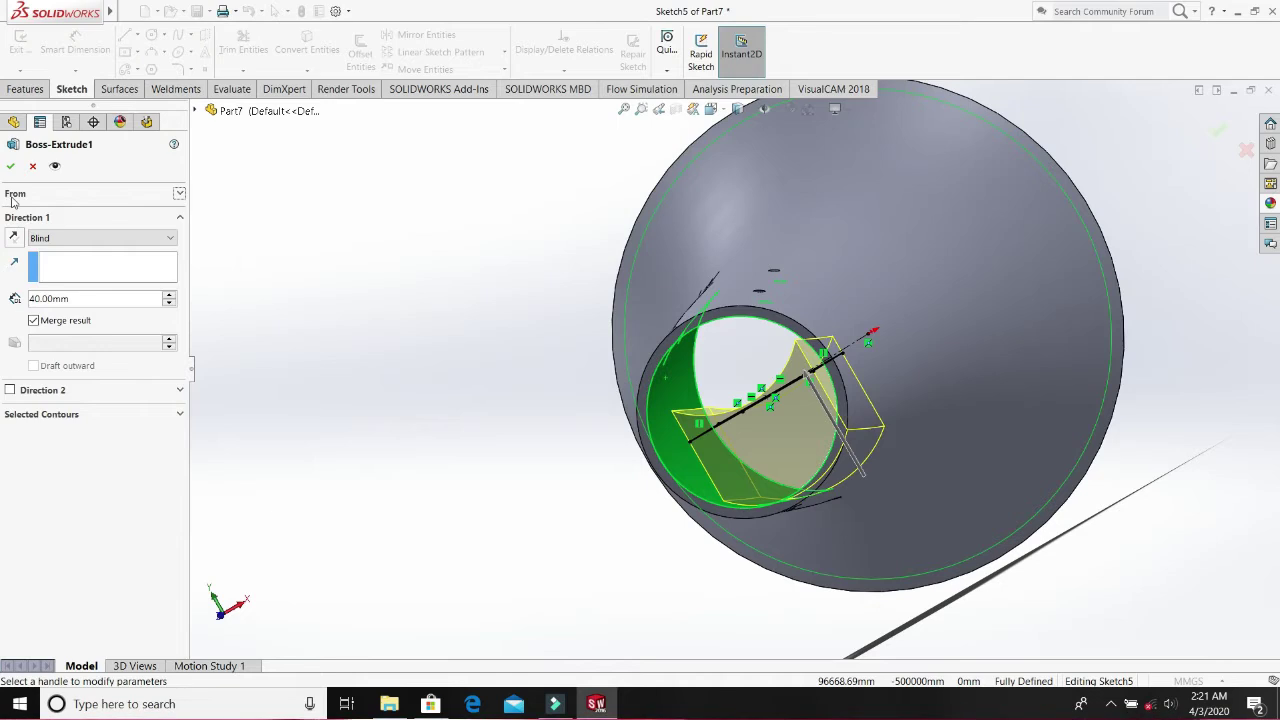
left_click(11, 196)
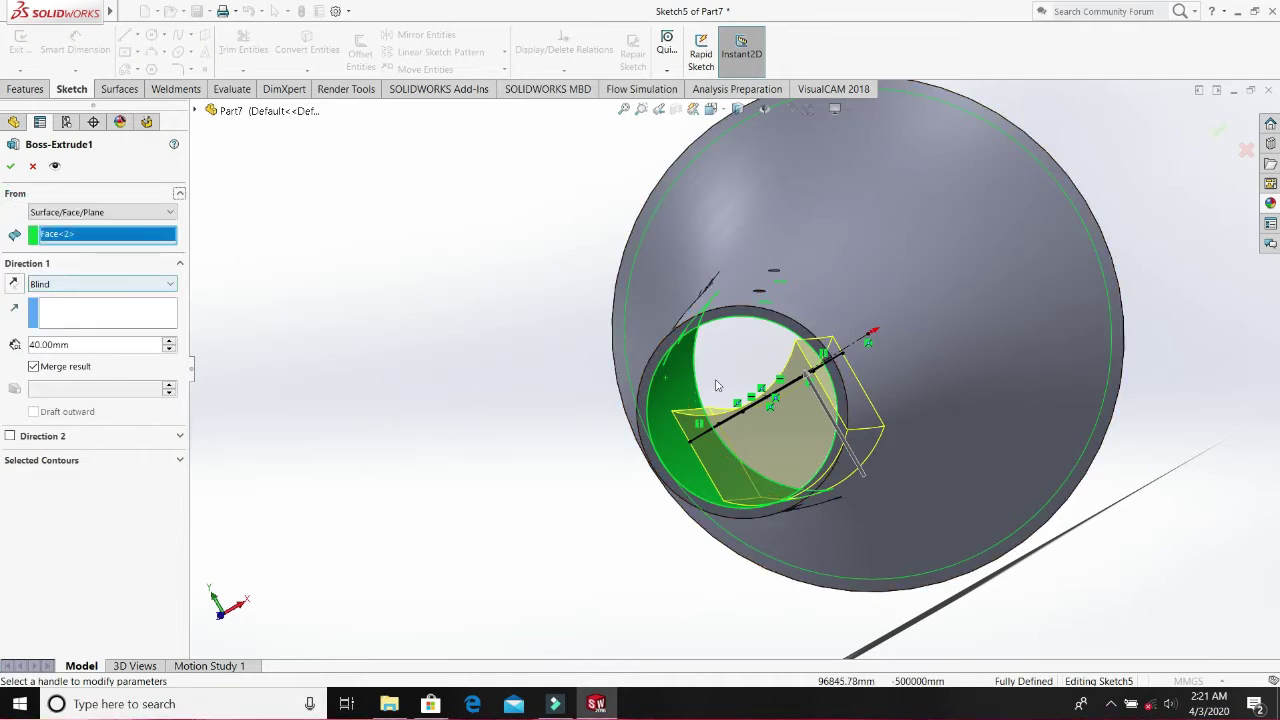
- Keep the surface start, reverse the boss direction, and confirm the 40 mm blind extrusion
middle_click_drag(719, 352, 721, 458)
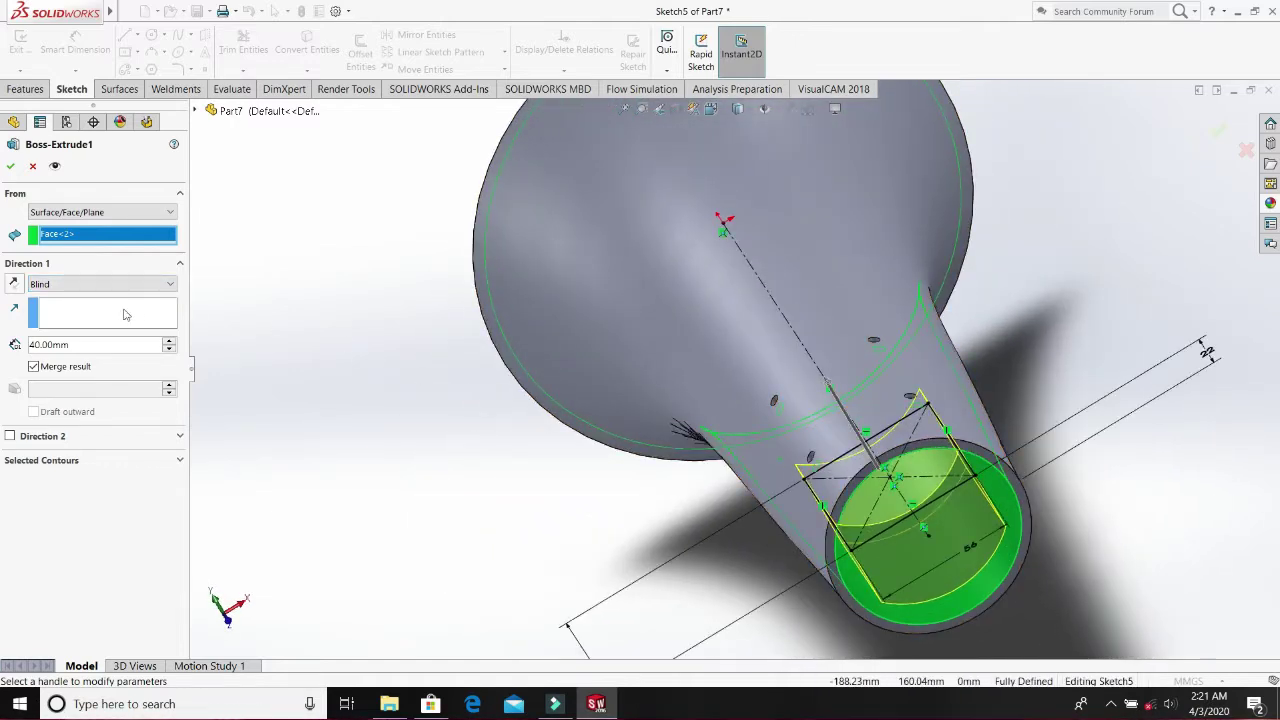
left_click(85, 214)
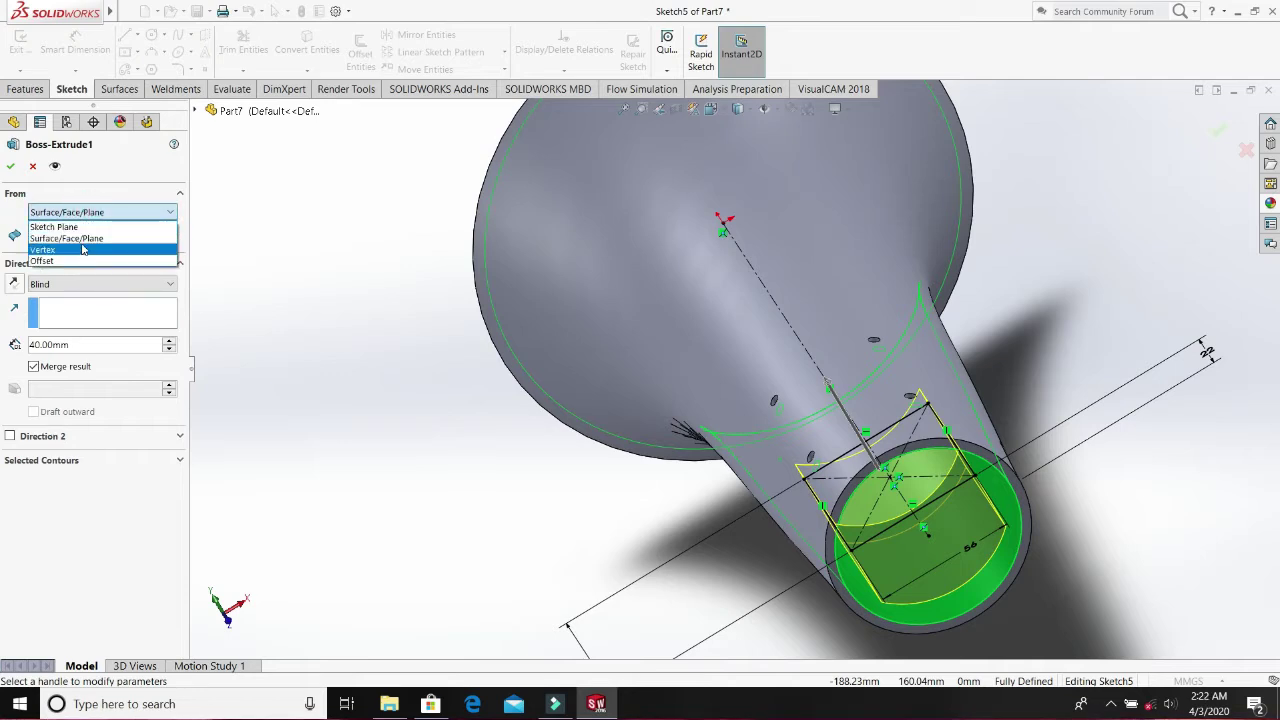
left_click(68, 238)
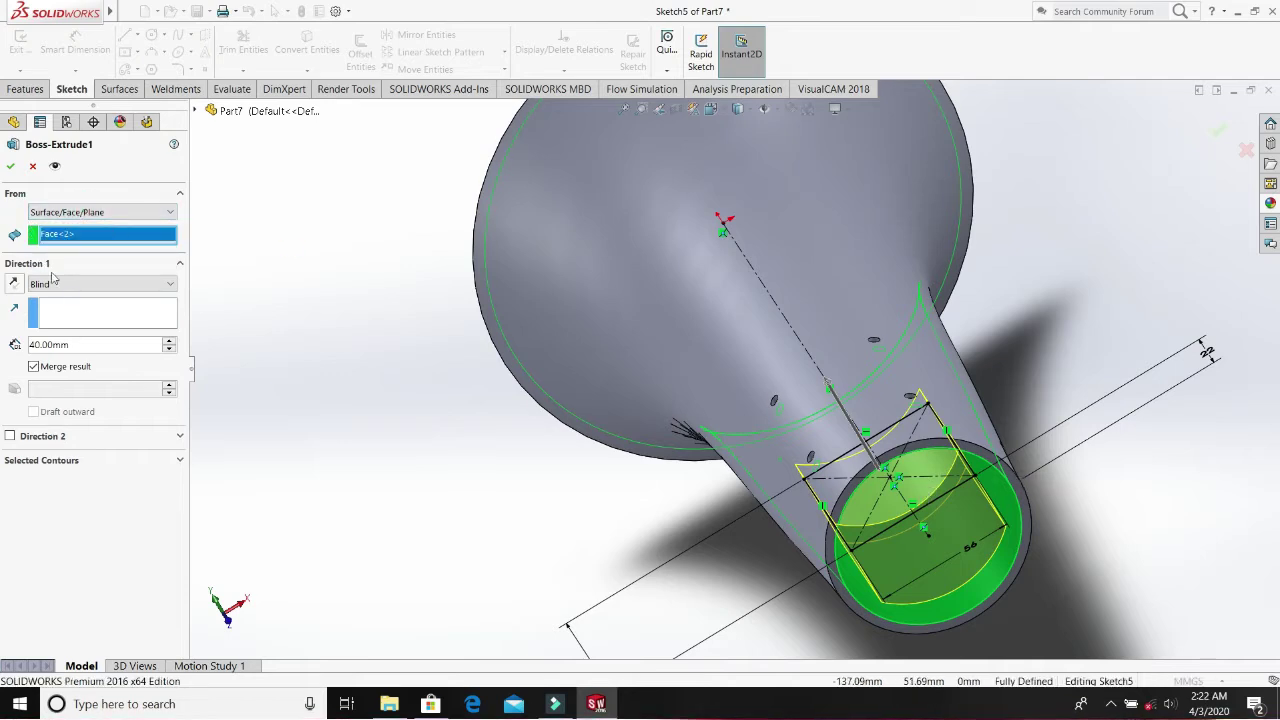
left_click(15, 283)
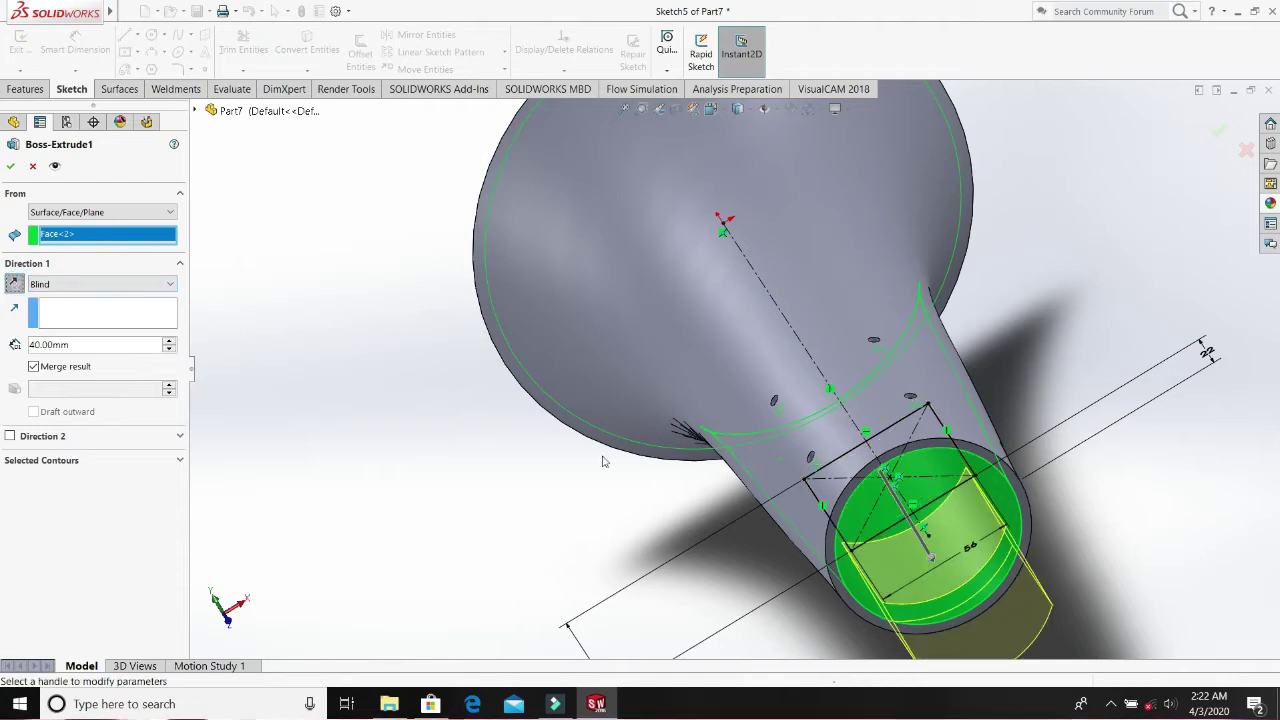
middle_click_drag(603, 457, 1100, 472)
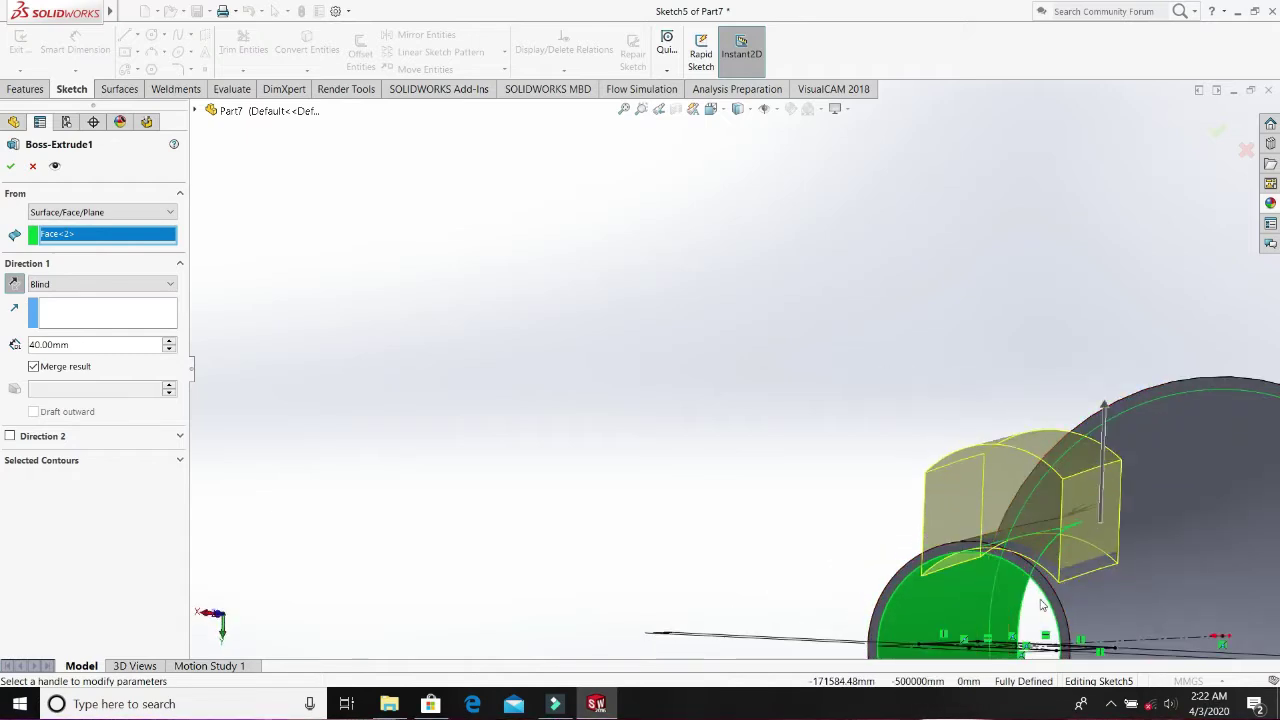
scroll(855, 478, "up", 4)
middle_click_drag(855, 478, 679, 380)
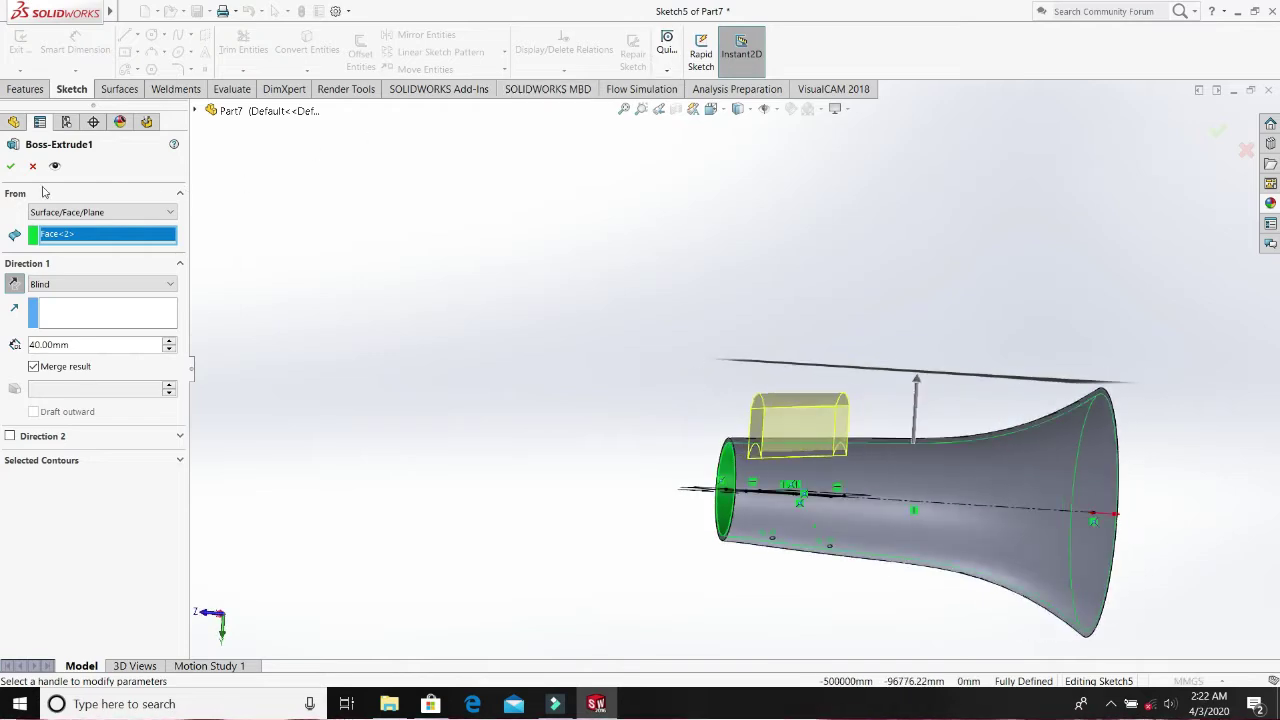
left_click(12, 168)
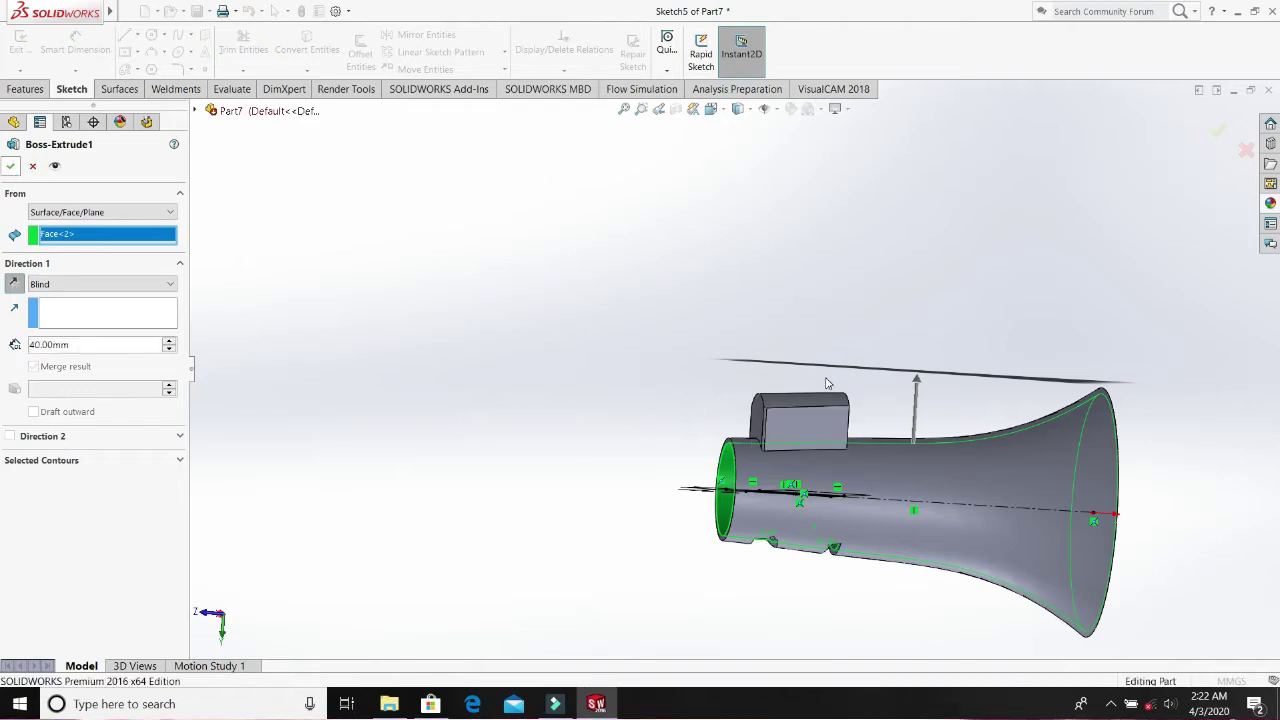
scroll(827, 383, "down", 3)
- Show Sketch4 from under Cut-Extrude1 on the model and return to isometric view
middle_click_drag(720, 408, 880, 550)
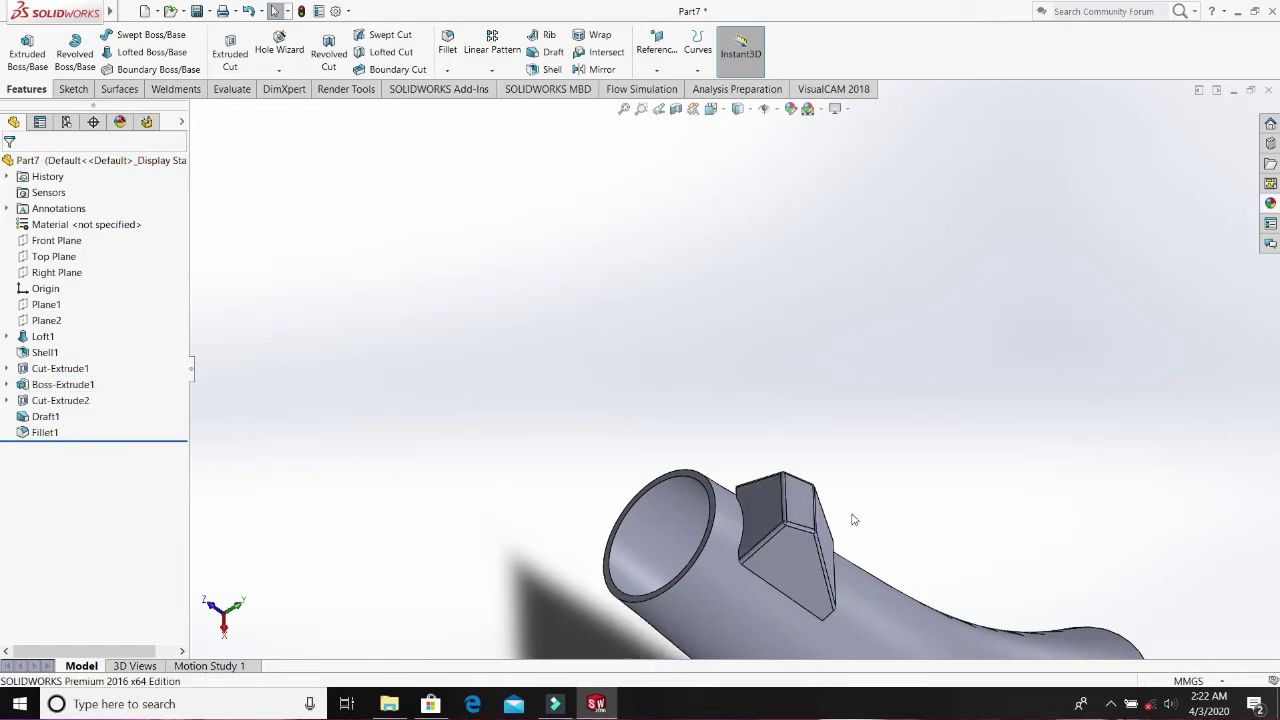
middle_click_drag(841, 483, 997, 543)
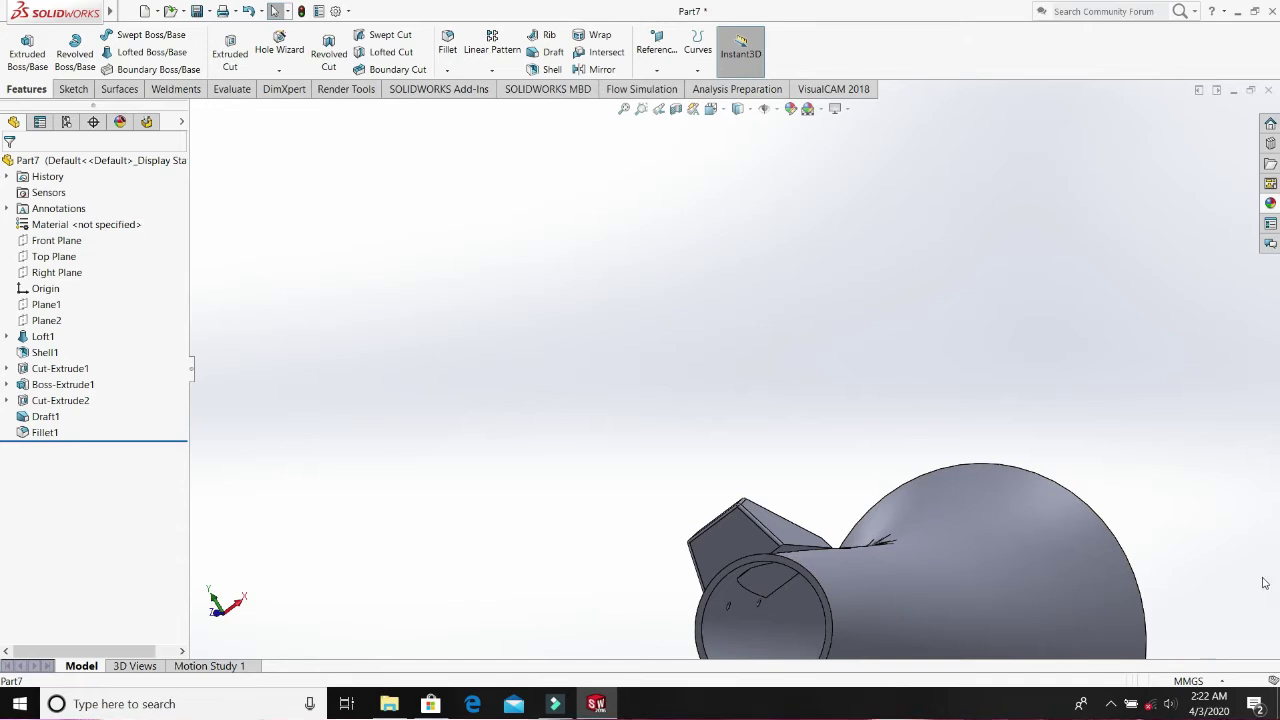
scroll(829, 506, "up", 2)
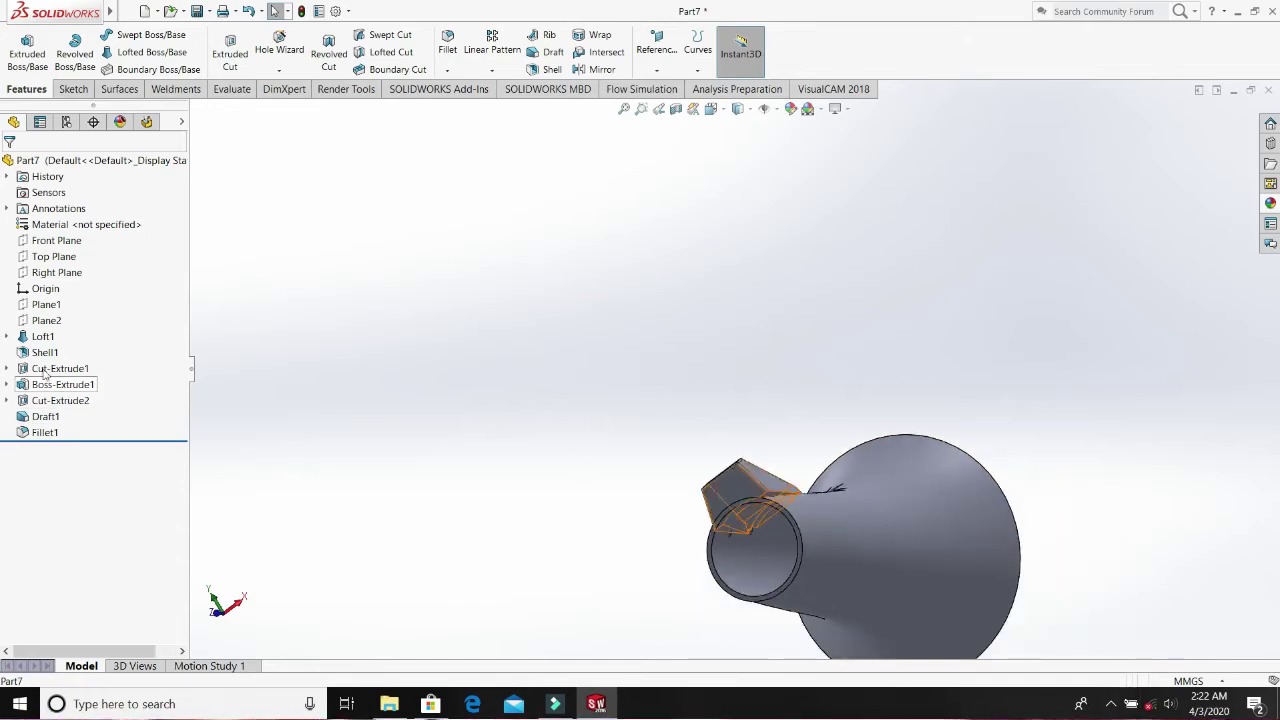
left_click(7, 369)
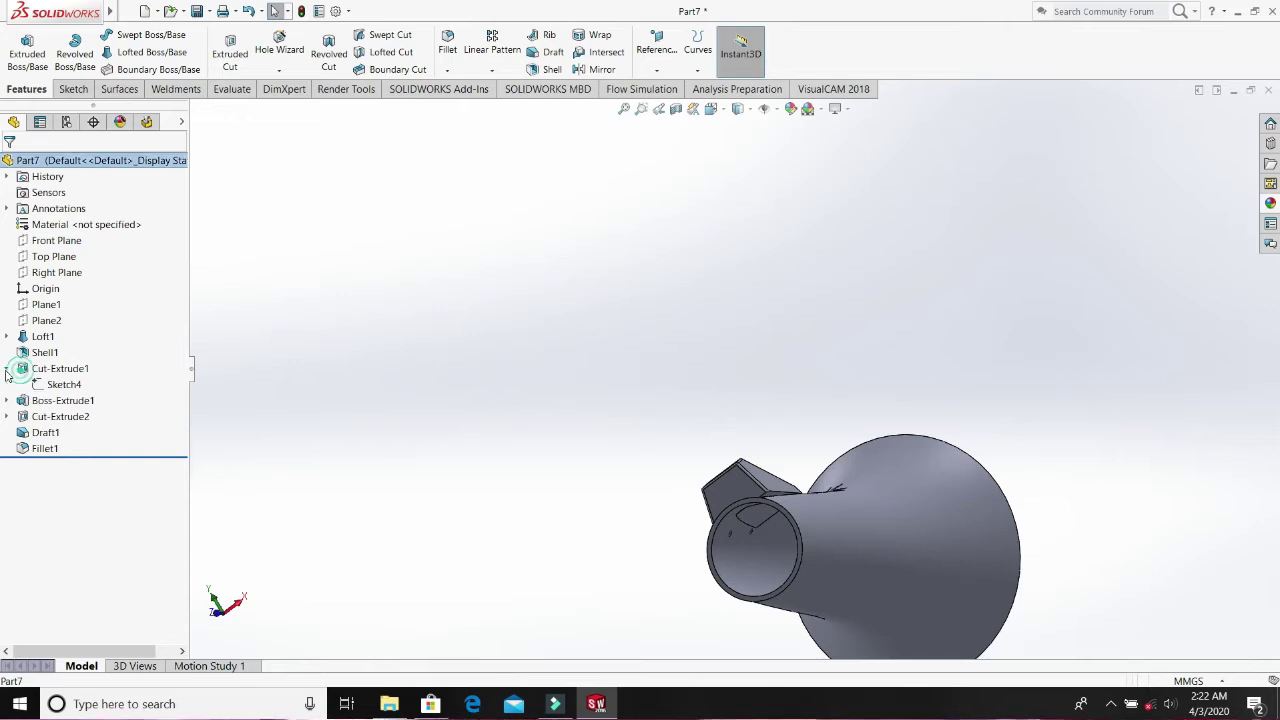
left_click(62, 386)
right_click(62, 388)
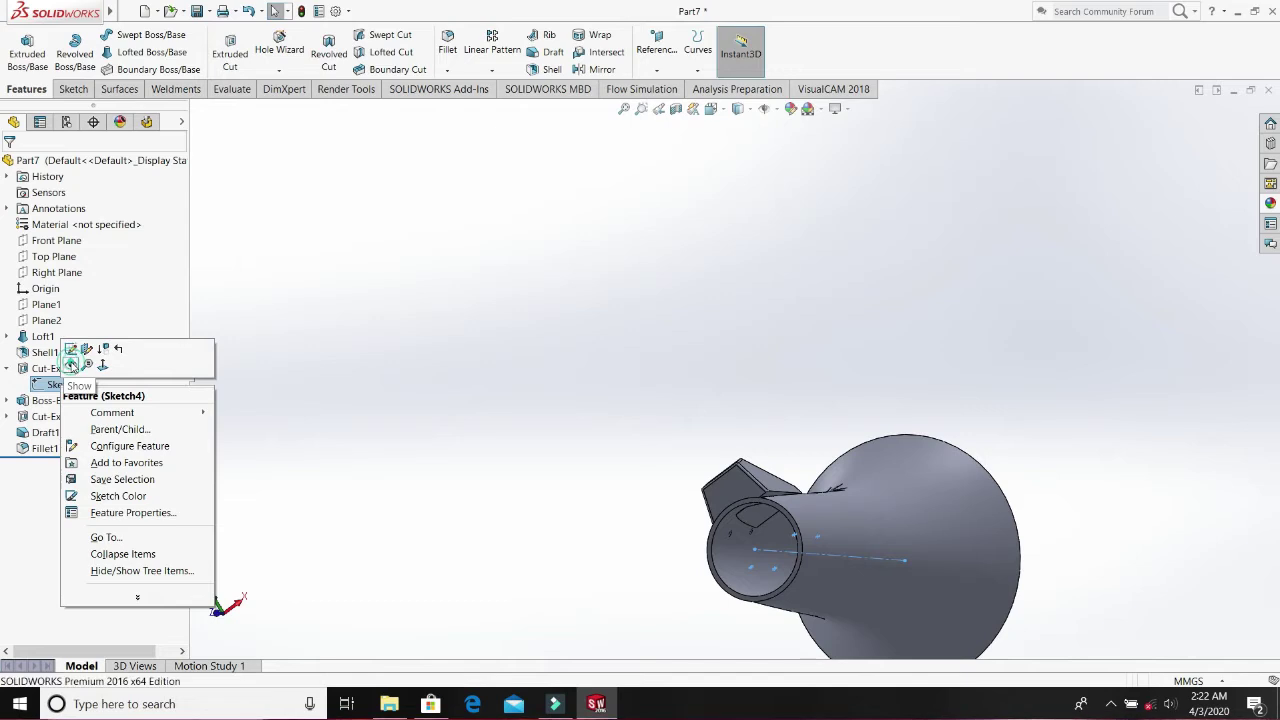
left_click(72, 364)
key("ctrl+7")
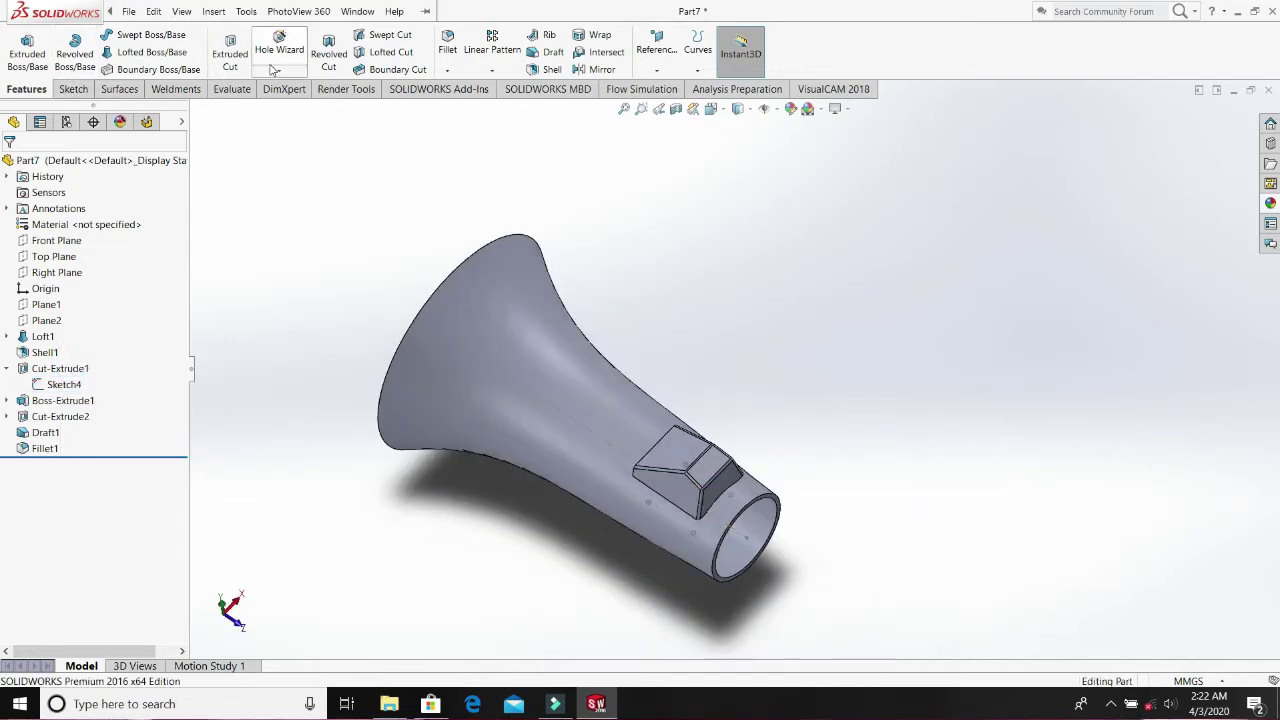
- Start an extruded cut from Sketch4's 4 mm circle, reversed in direction
left_click(230, 60)
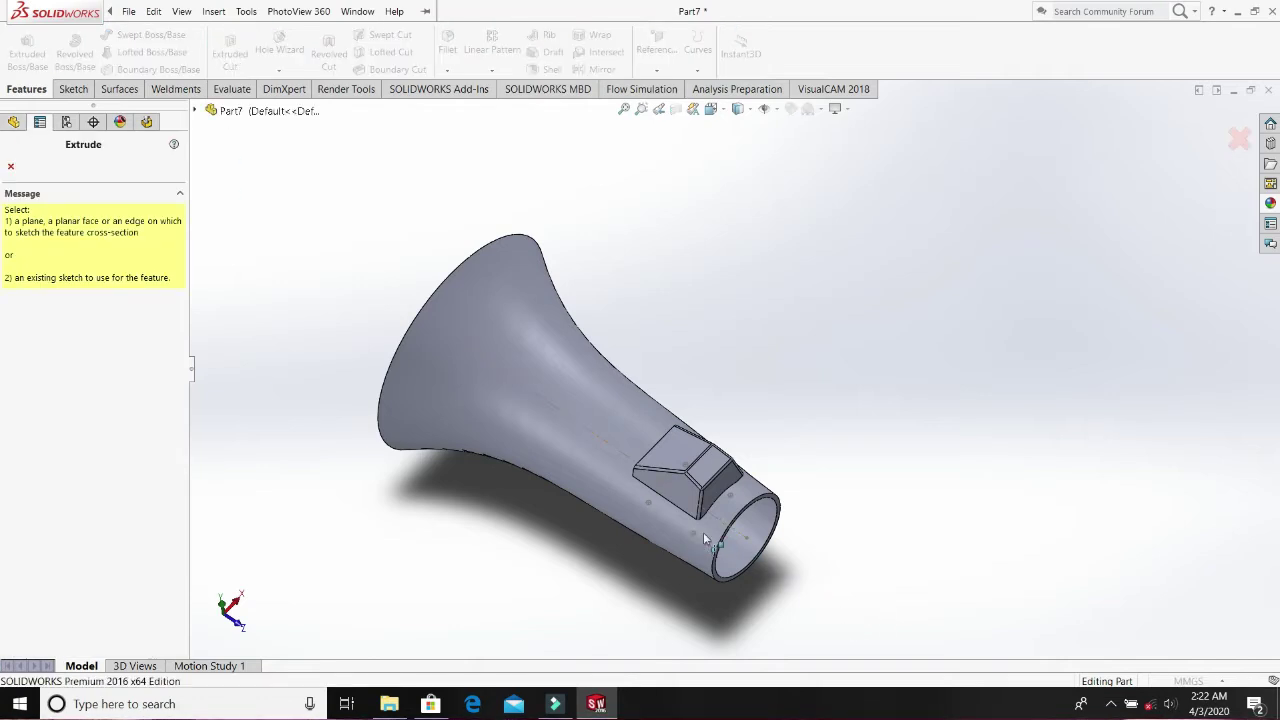
scroll(703, 532, "down", 4)
left_click(691, 477)
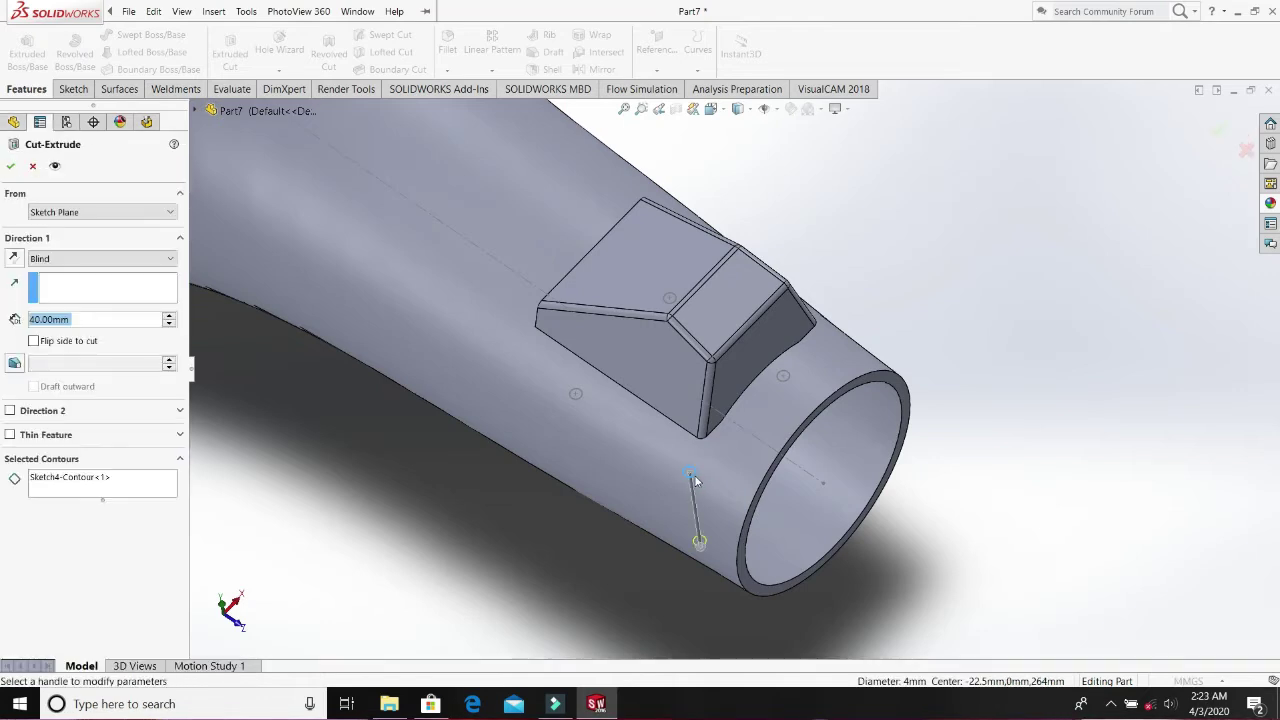
left_click(15, 259)
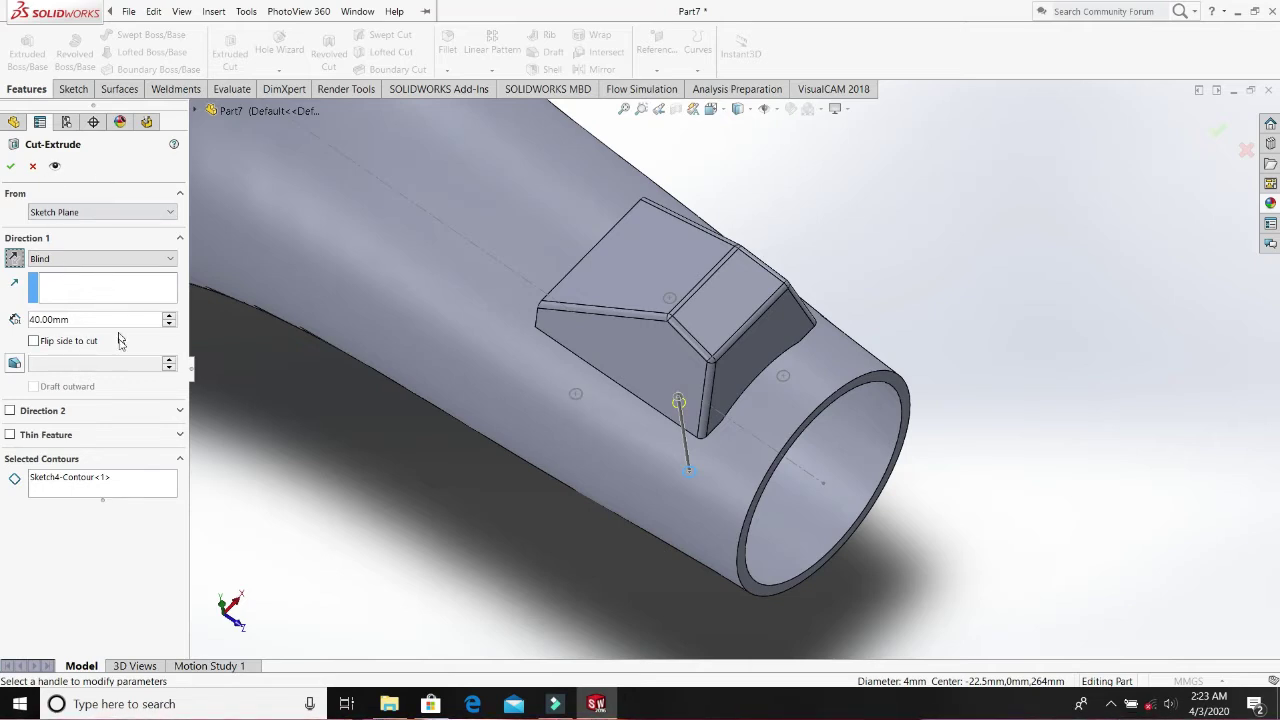
- Use Sketch4 with Selected Contours cleared and create the 40 mm blind Cut-Extrude3
left_click(101, 484)
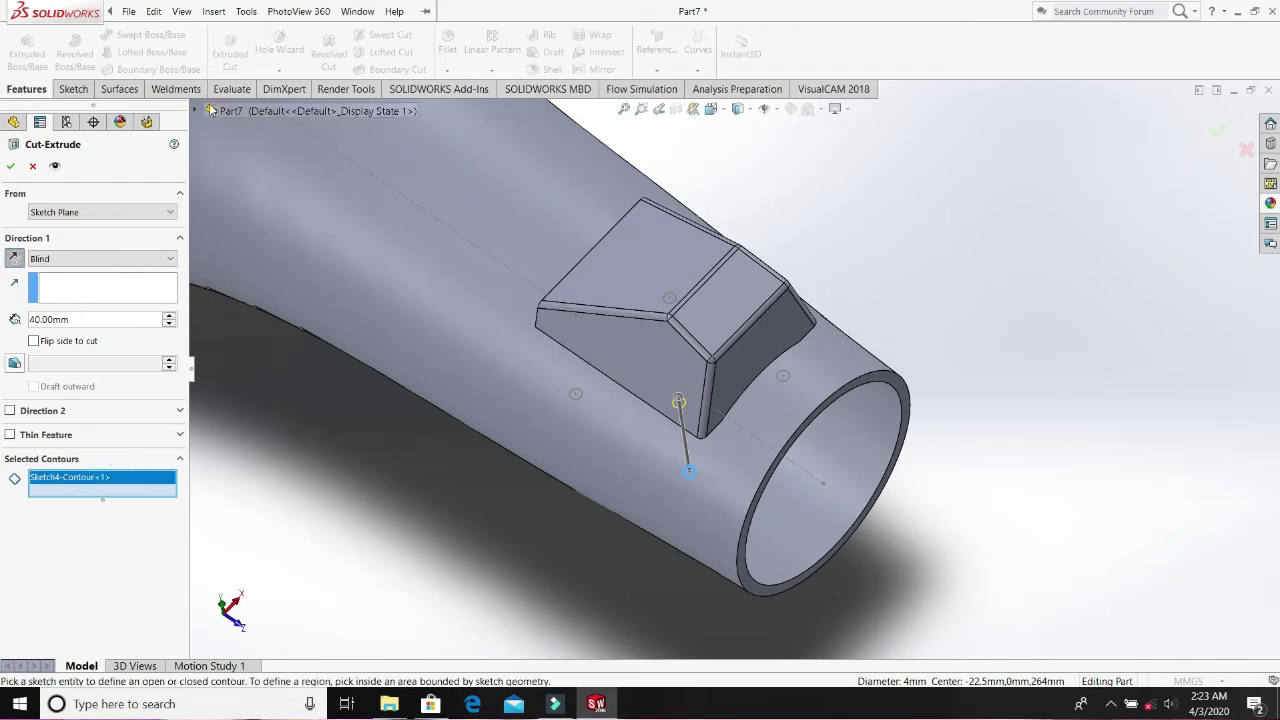
left_click(196, 111)
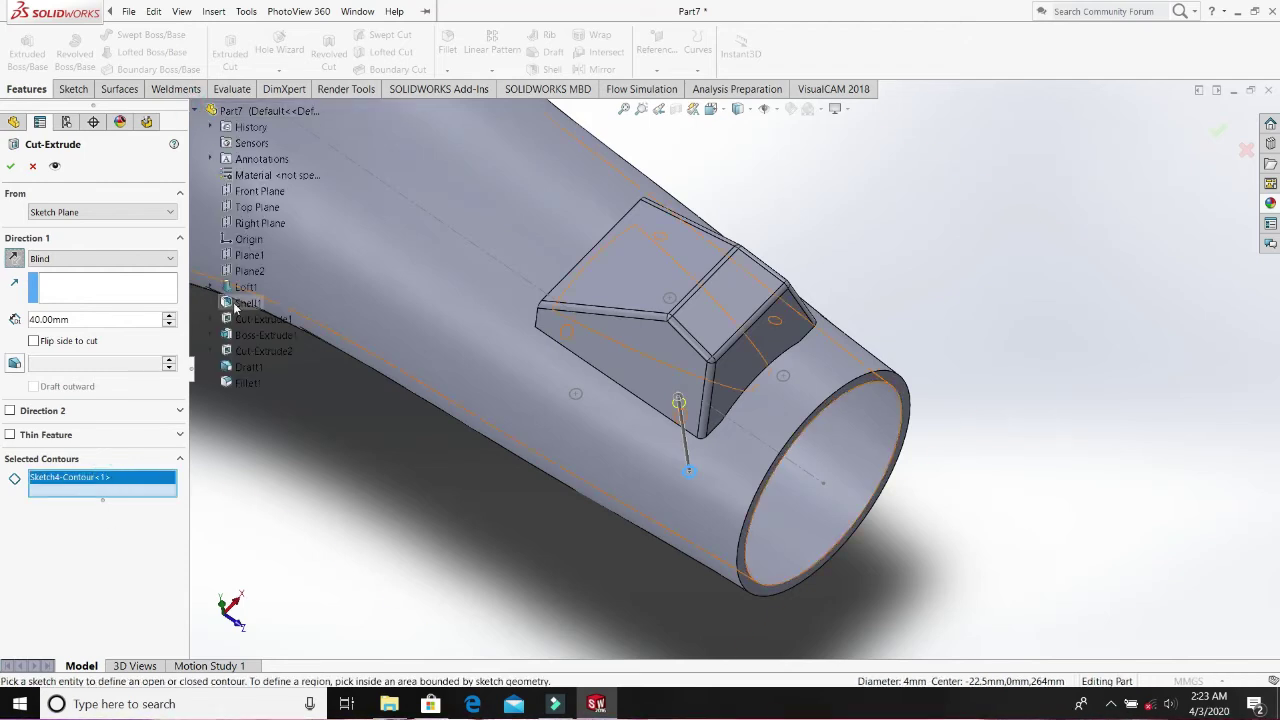
left_click(212, 319)
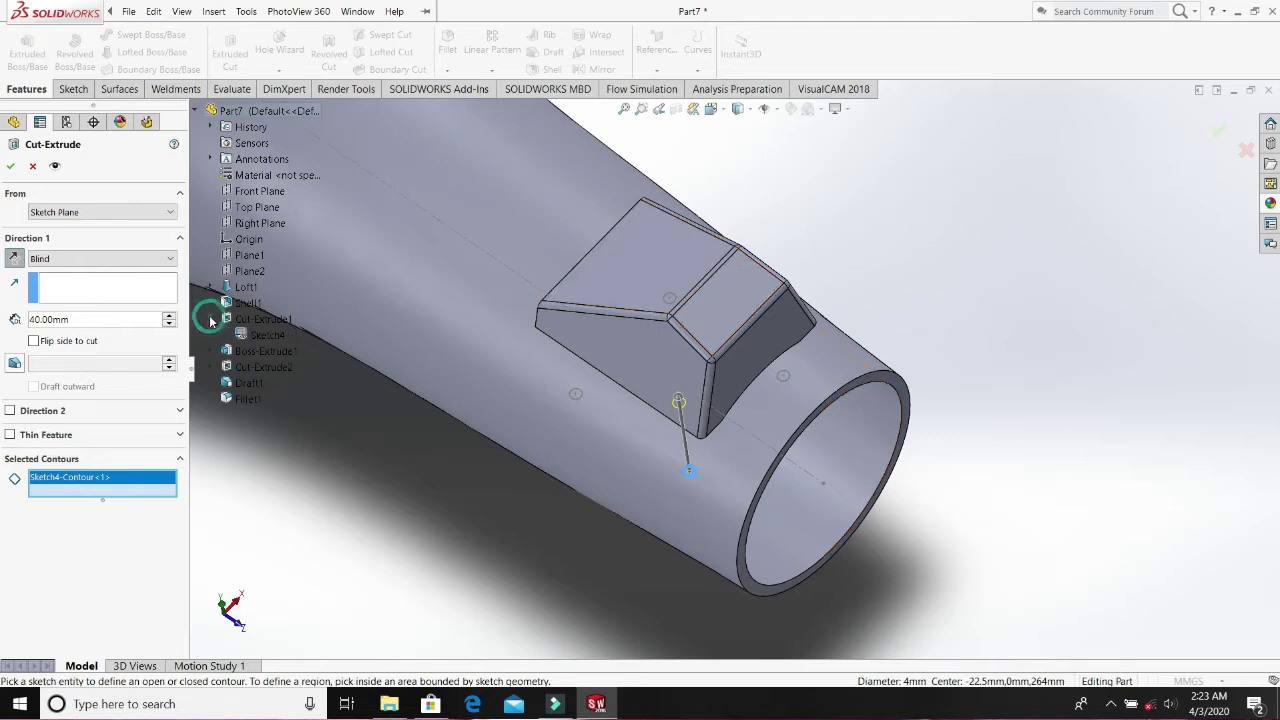
left_click(264, 338)
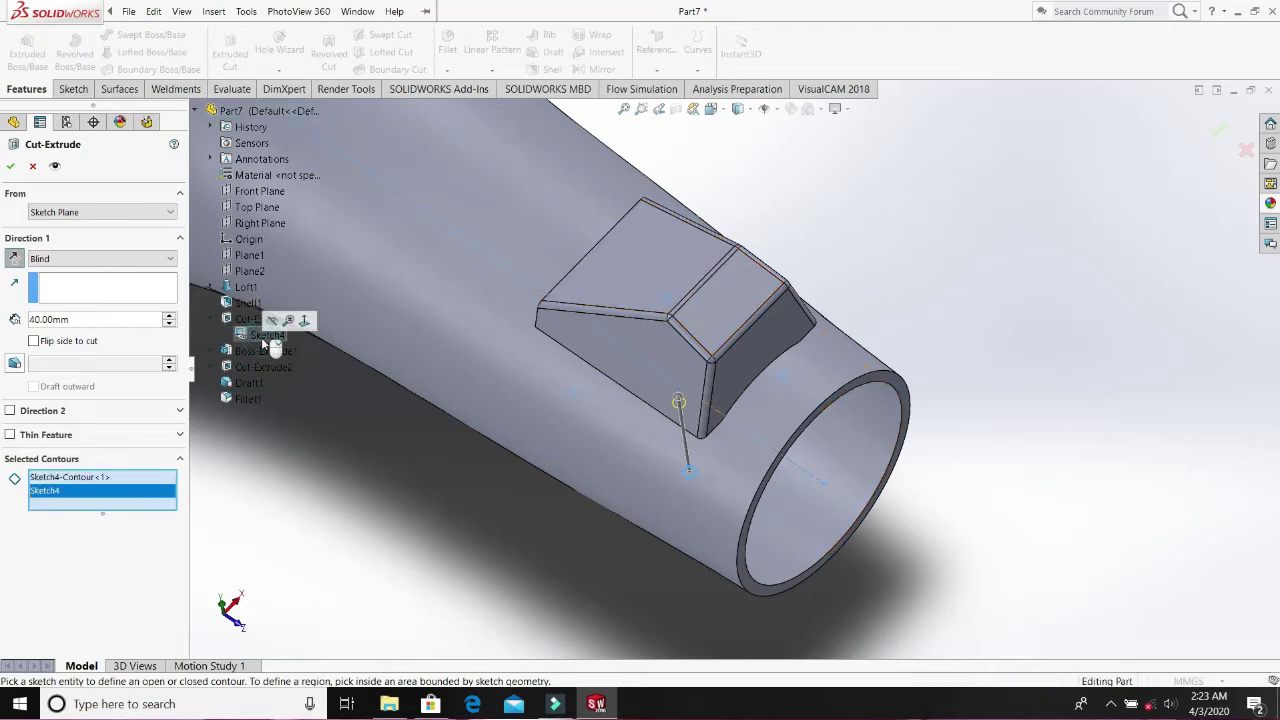
right_click(75, 483)
left_click(128, 488)
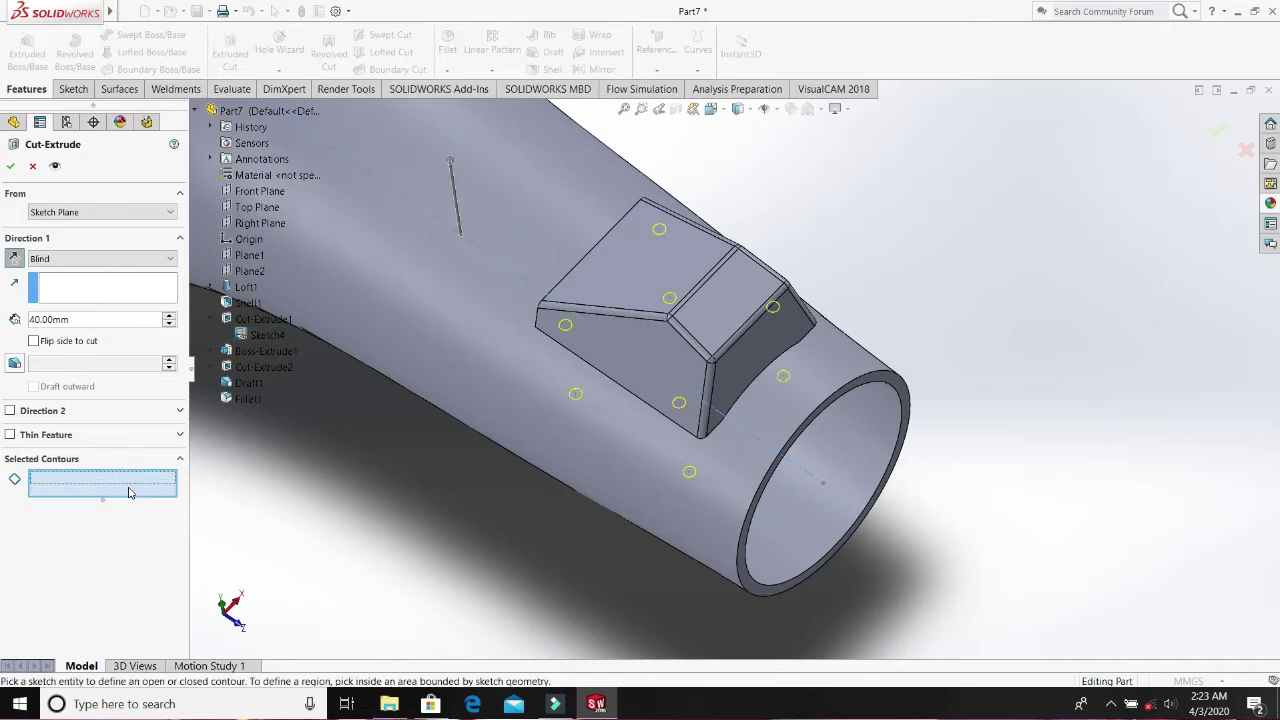
left_click(11, 165)
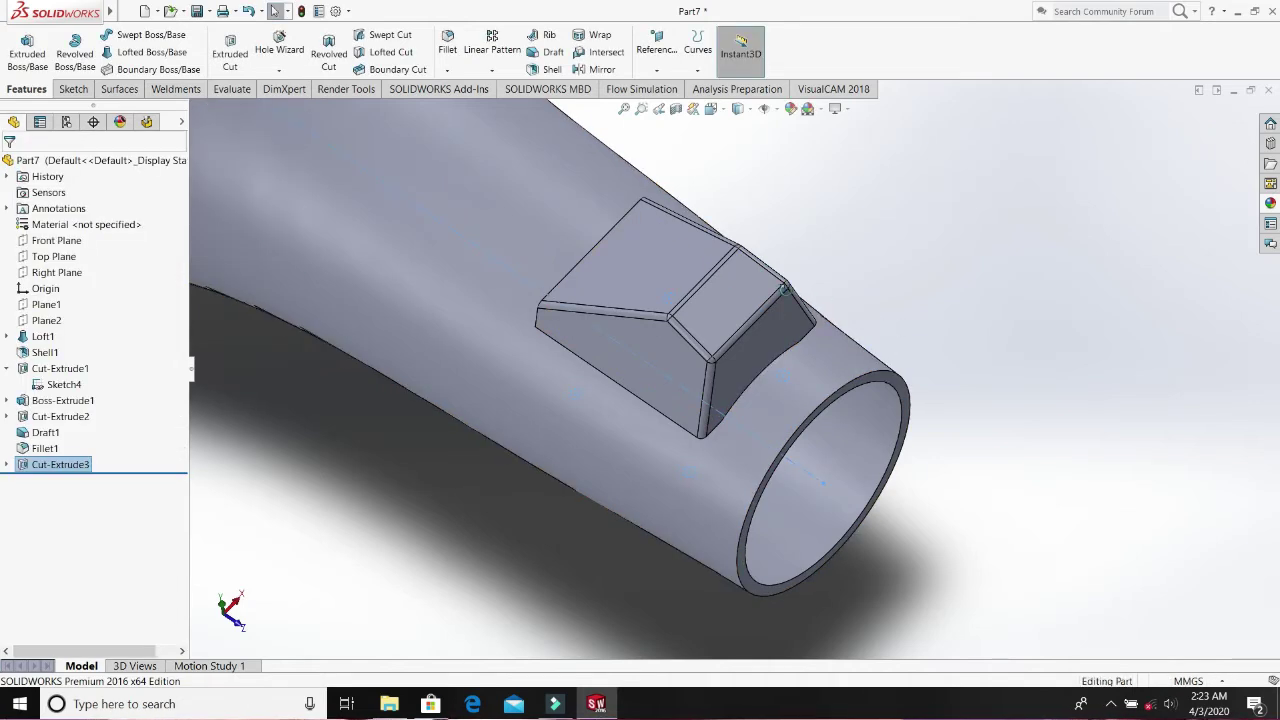
middle_click_drag(785, 290, 789, 416)
left_click(852, 401)
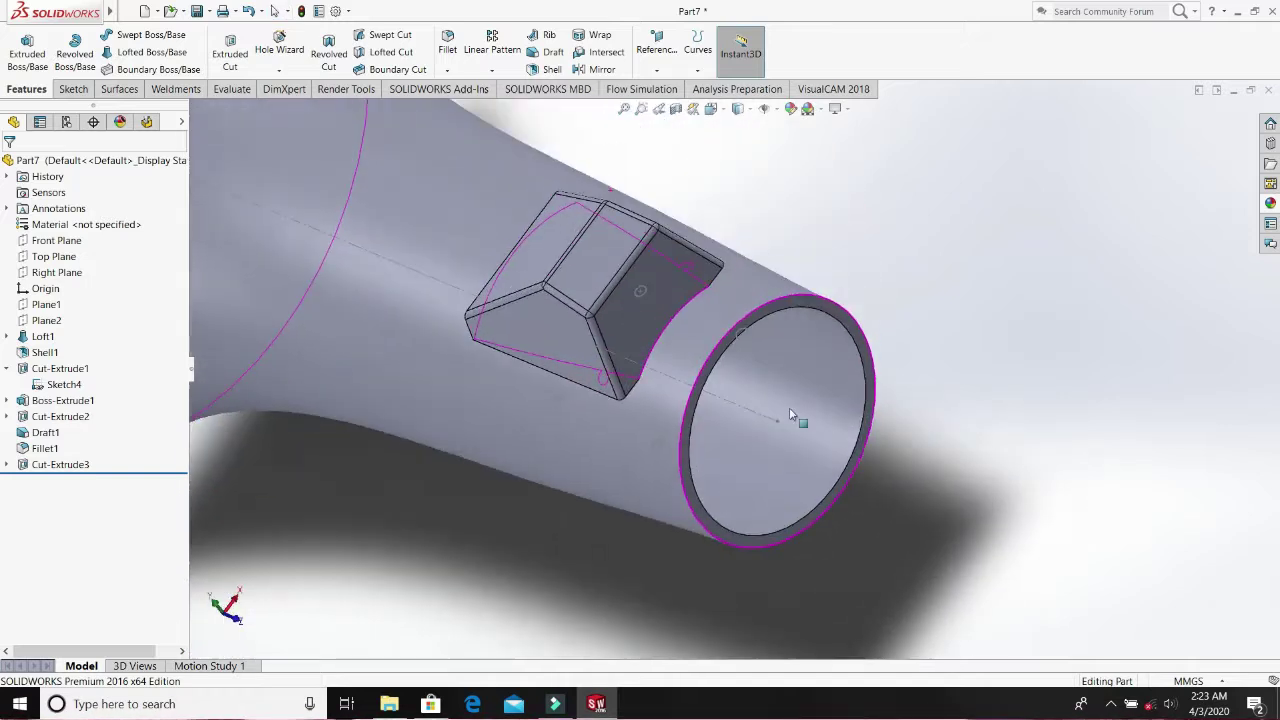
- Raise Cut-Extrude3's blind depth from 40 mm to 80 mm
right_click(89, 466)
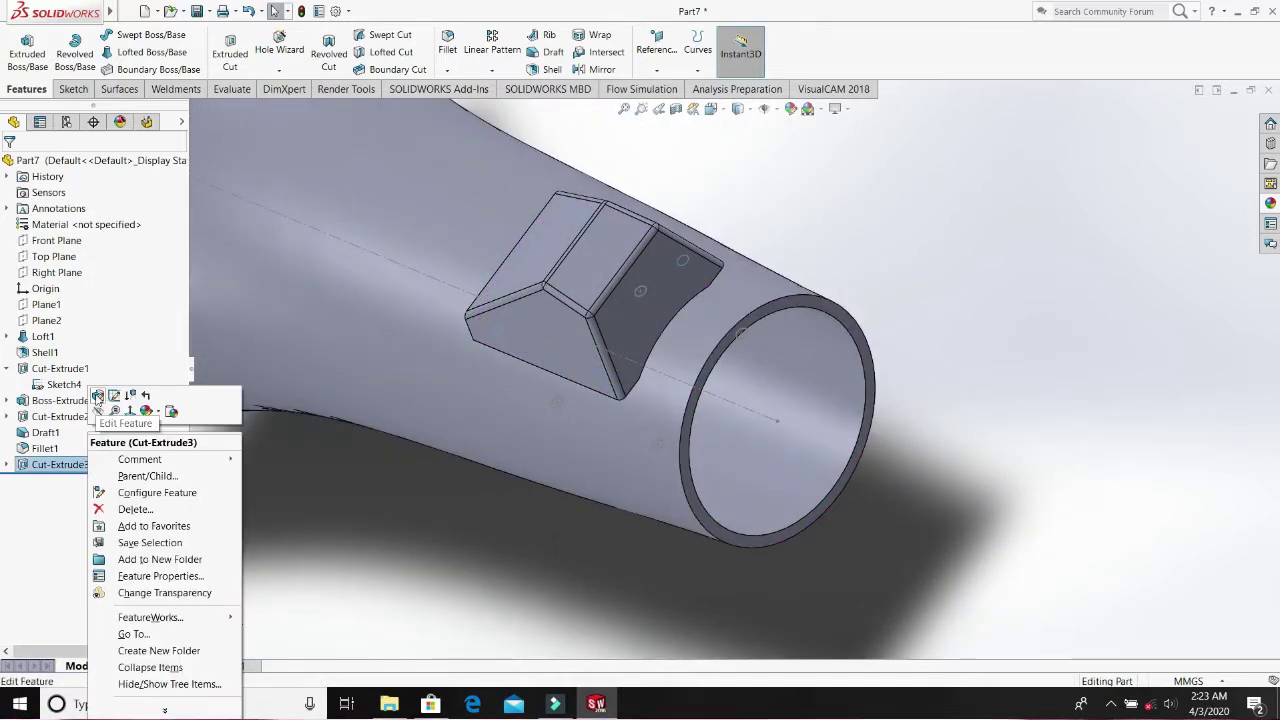
left_click(113, 396)
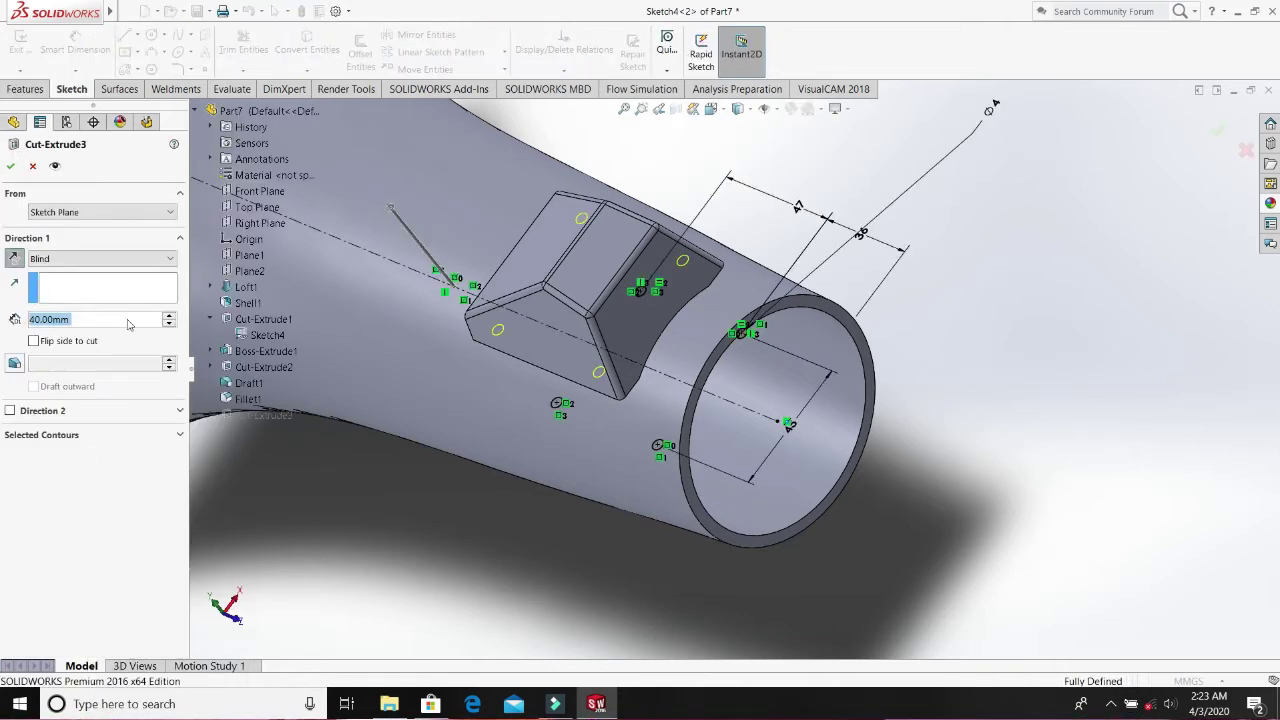
left_click(167, 316)
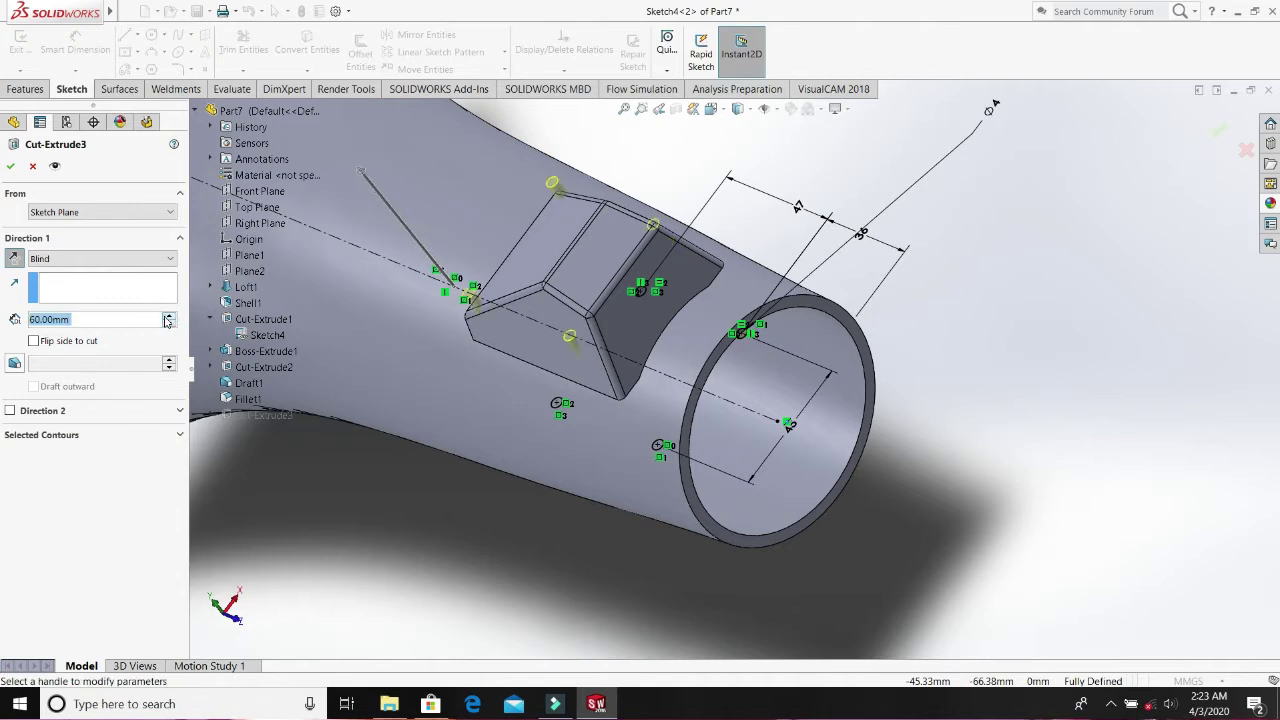
left_click(167, 316)
left_click(167, 316)
left_click(167, 316)
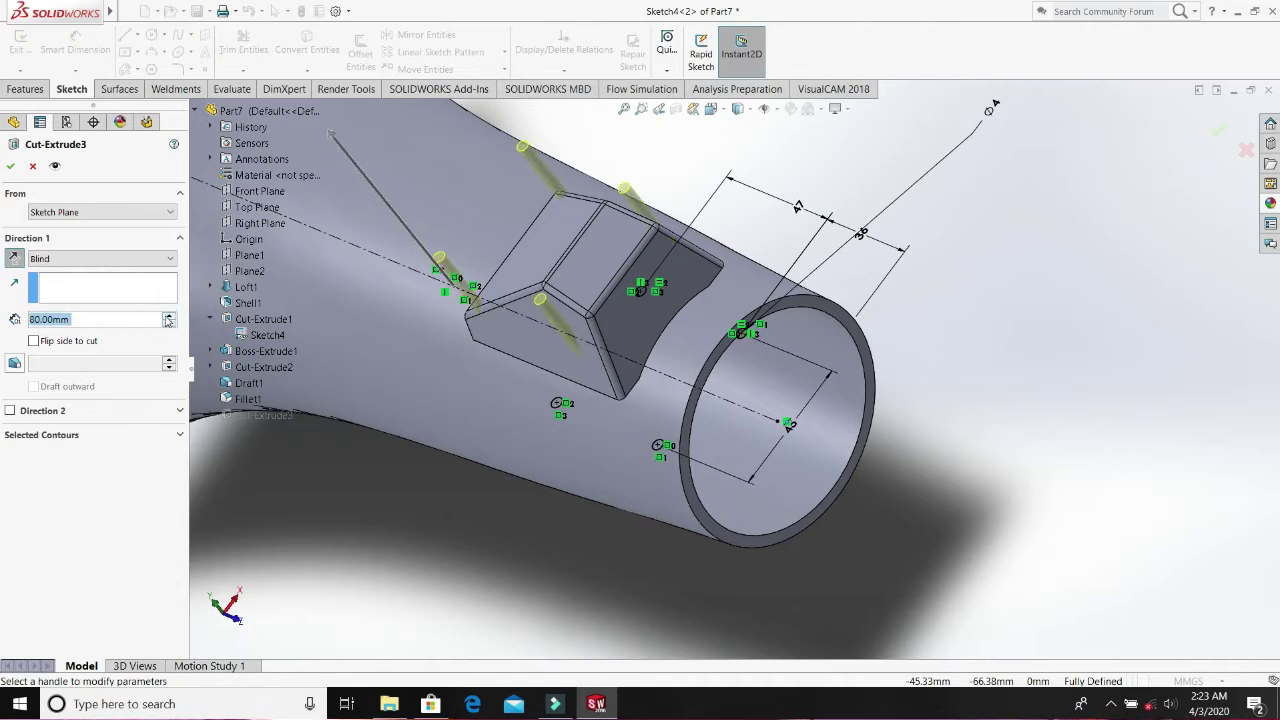
left_click(11, 167)
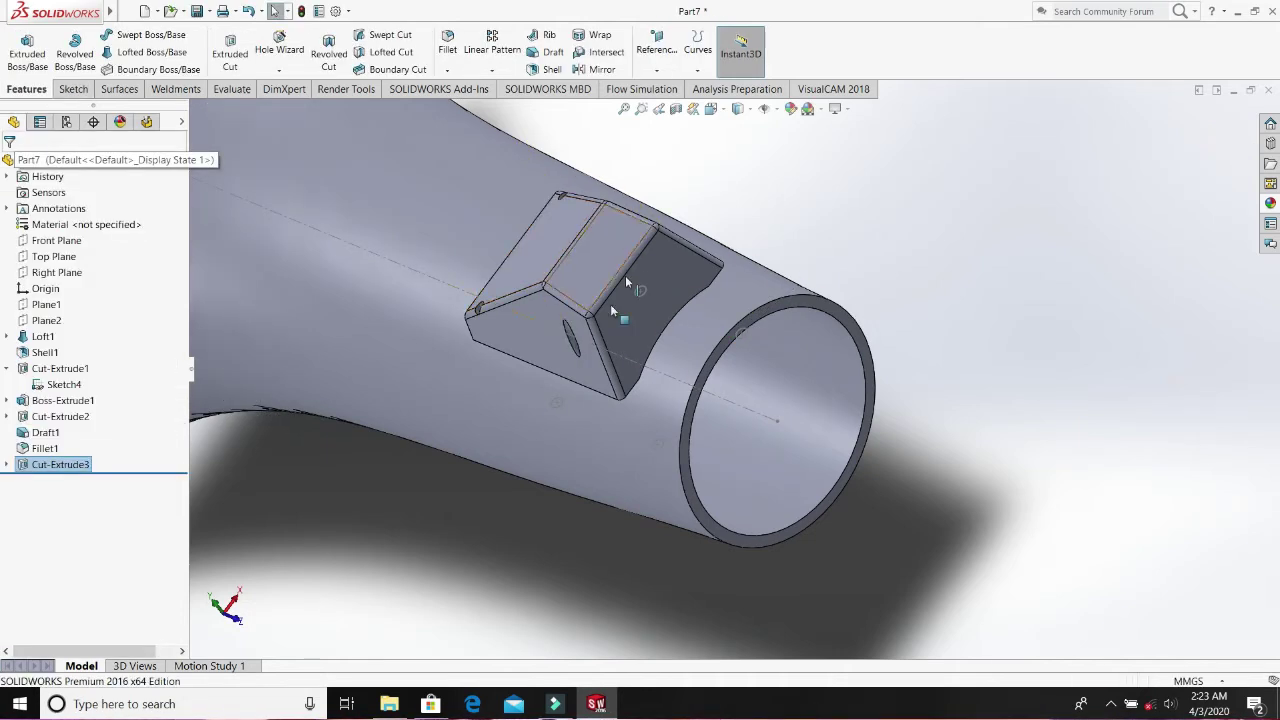
- Inspect the new hole through the side boss, then hide Sketch4
middle_click_drag(586, 350, 498, 422)
scroll(498, 422, "up", 5)
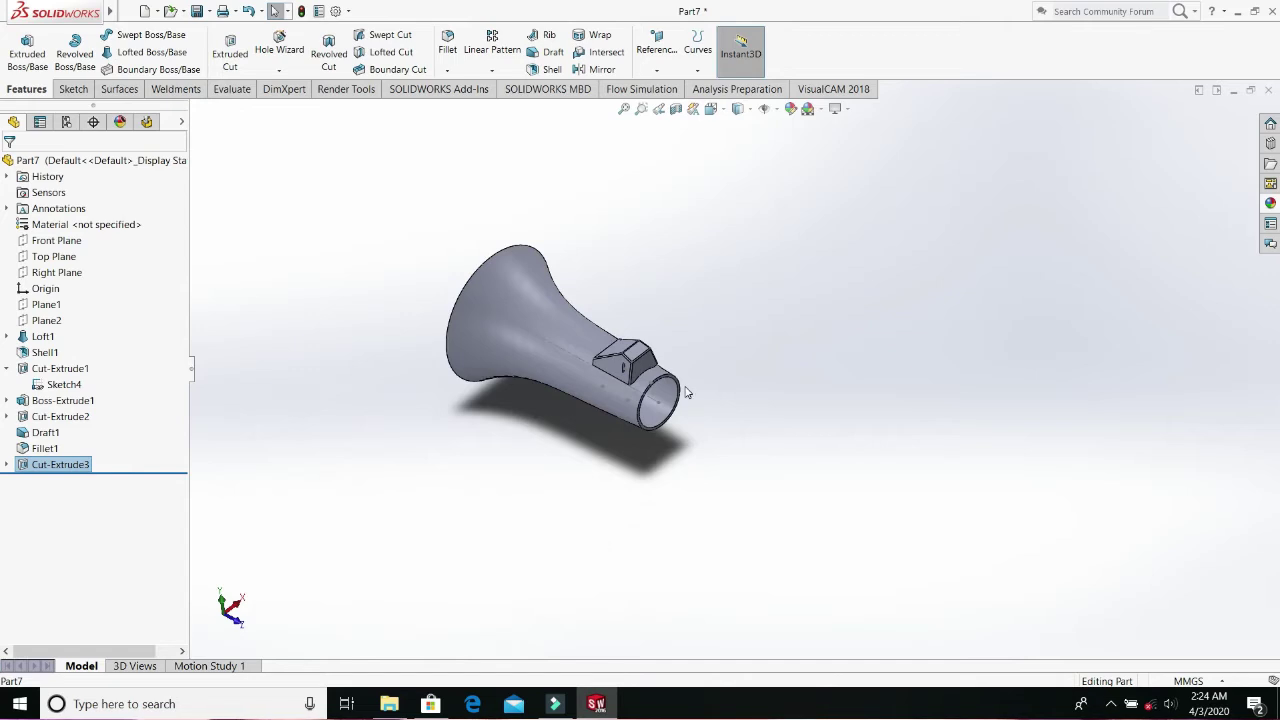
middle_click_drag(686, 393, 657, 551)
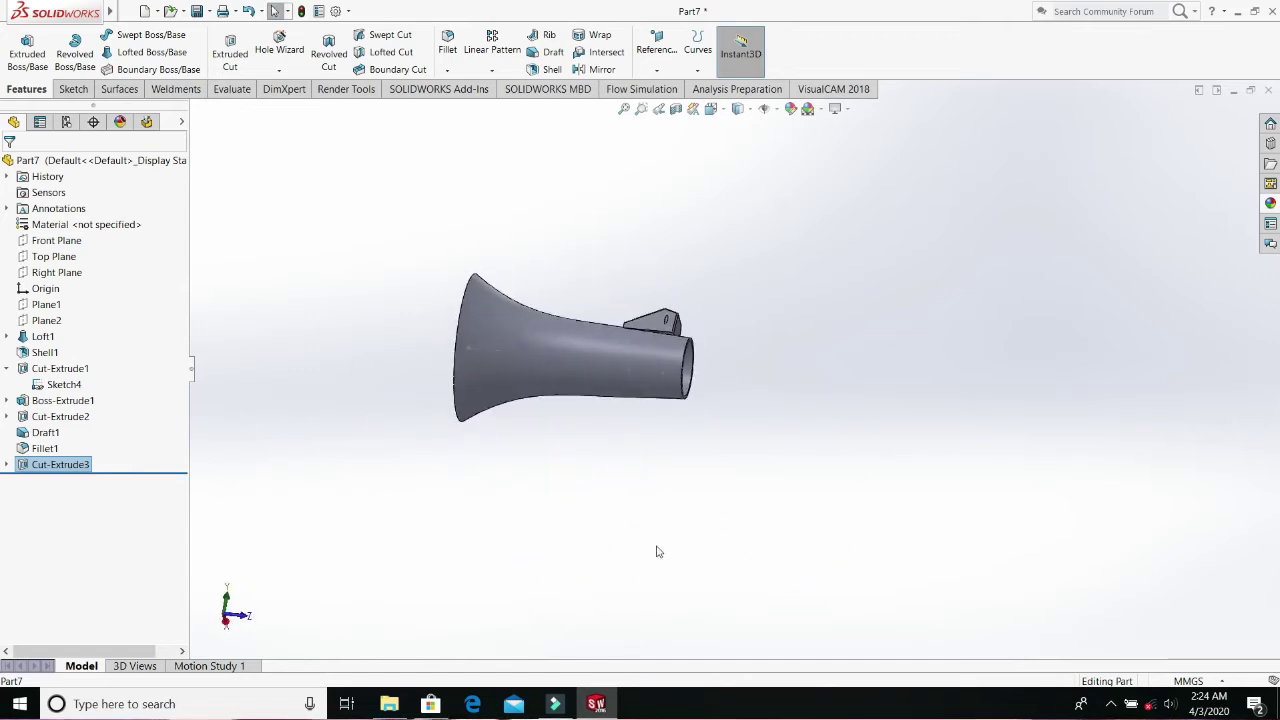
right_click(72, 388)
left_click(81, 364)
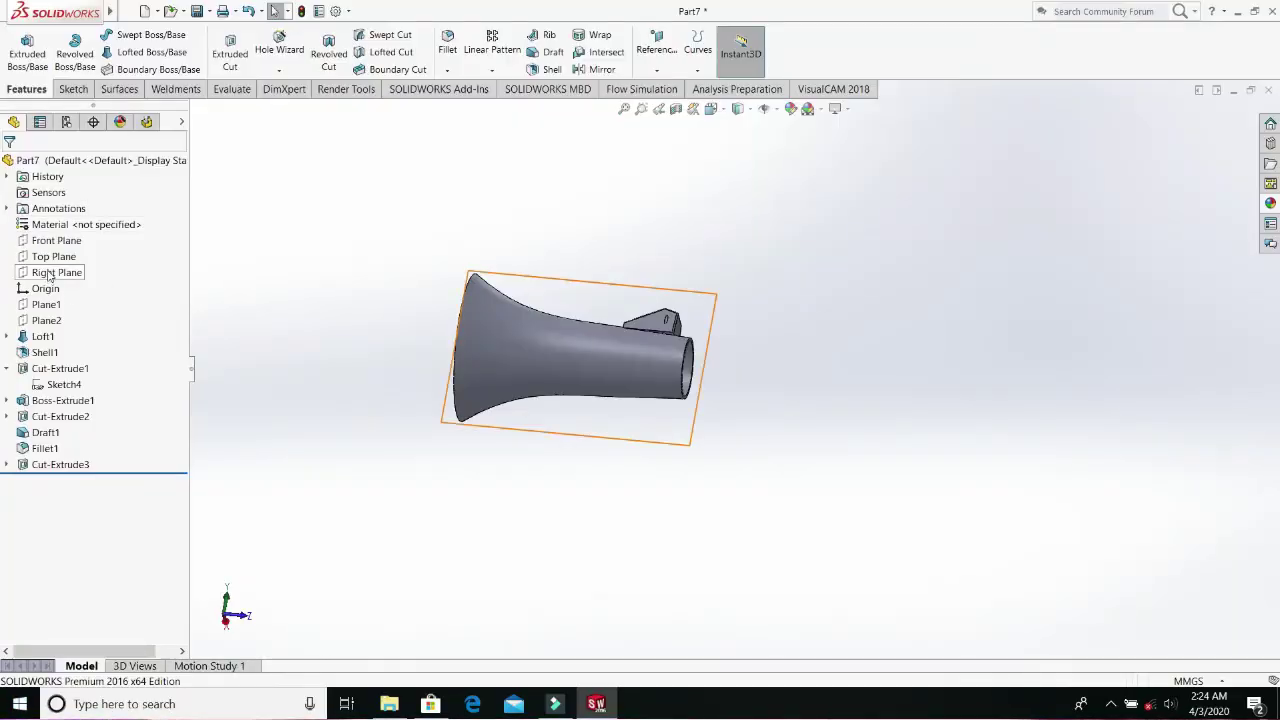
- Open a new sketch on the Right Plane, viewed normal to it
left_click(50, 275)
right_click(50, 275)
left_click(45, 250)
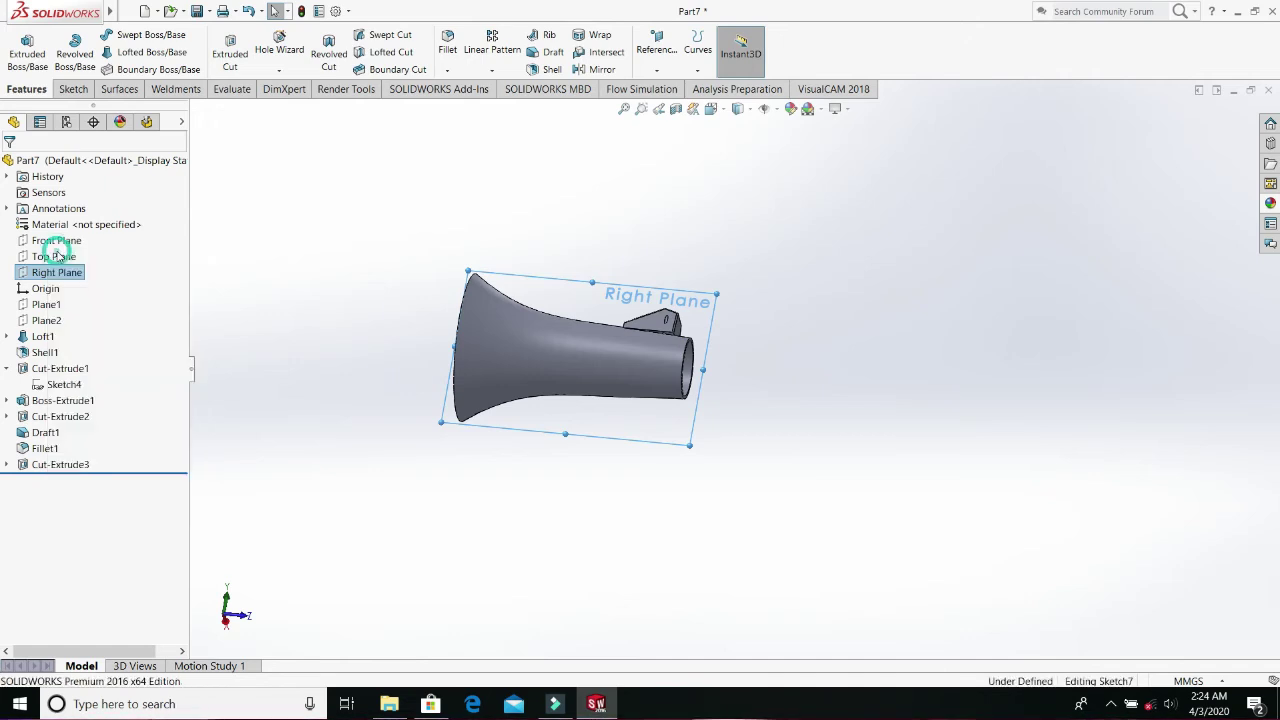
key("space")
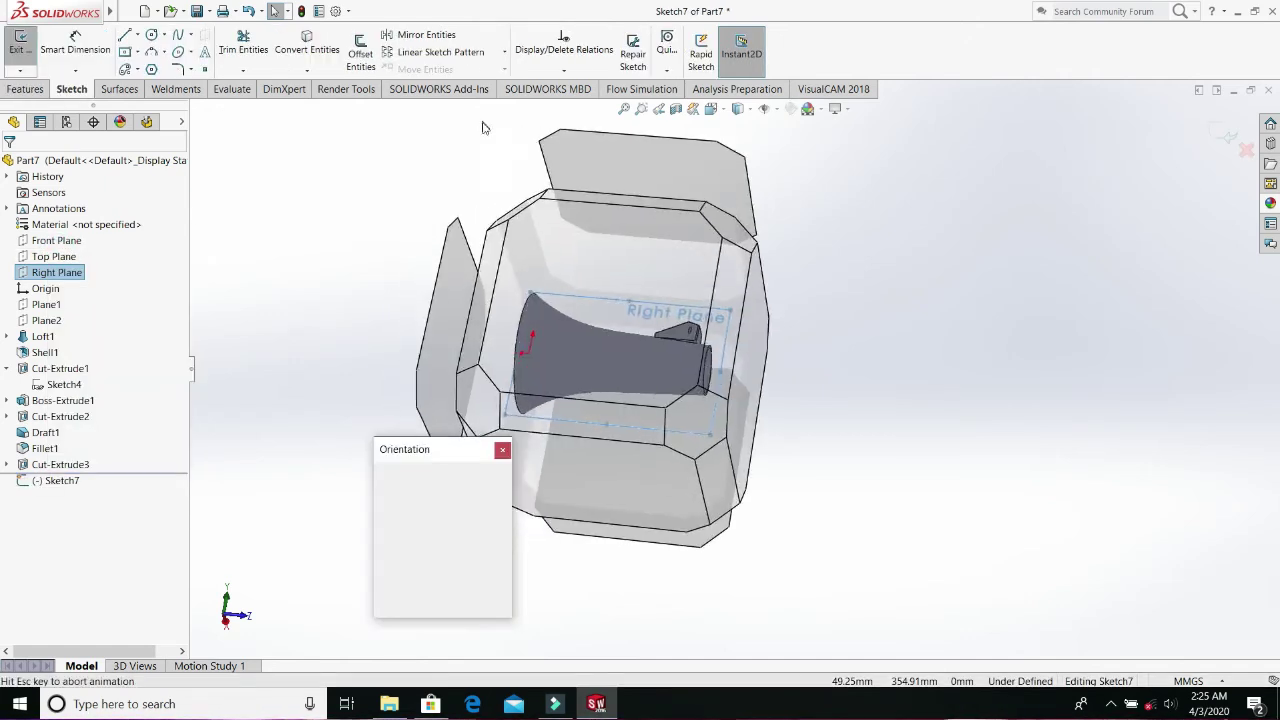
left_click(502, 530)
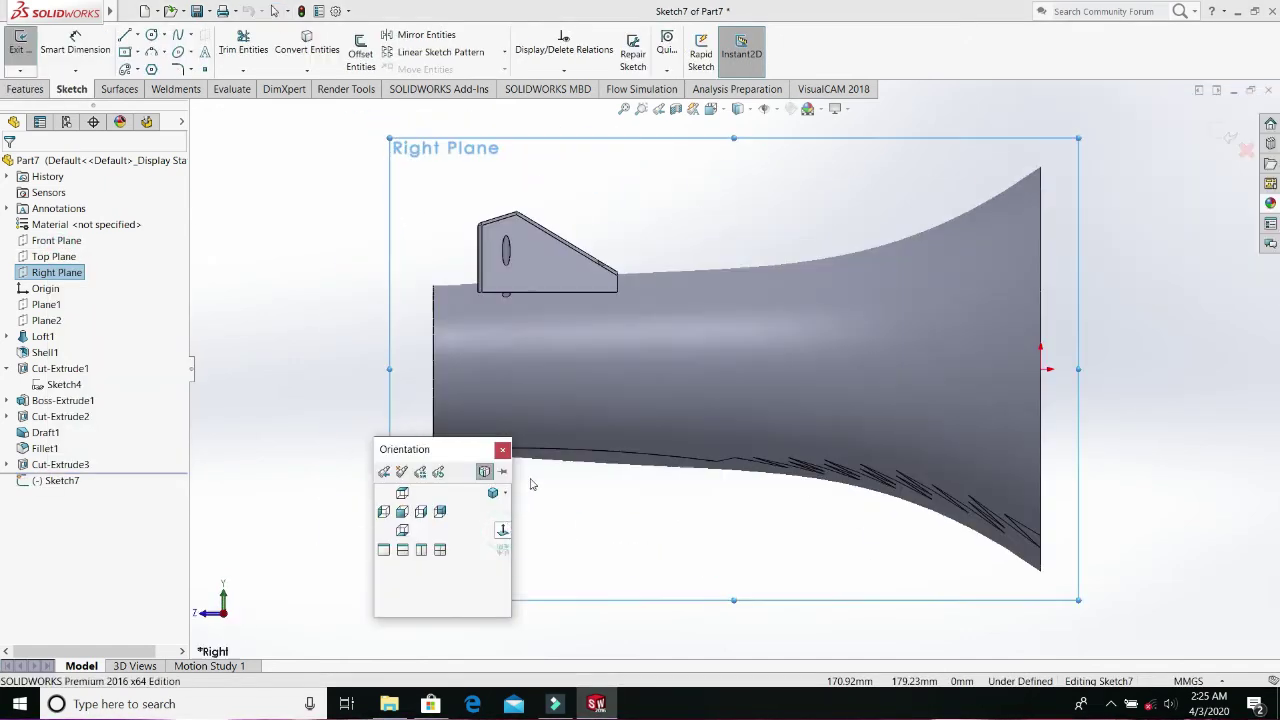
scroll(587, 234, "down", 2)
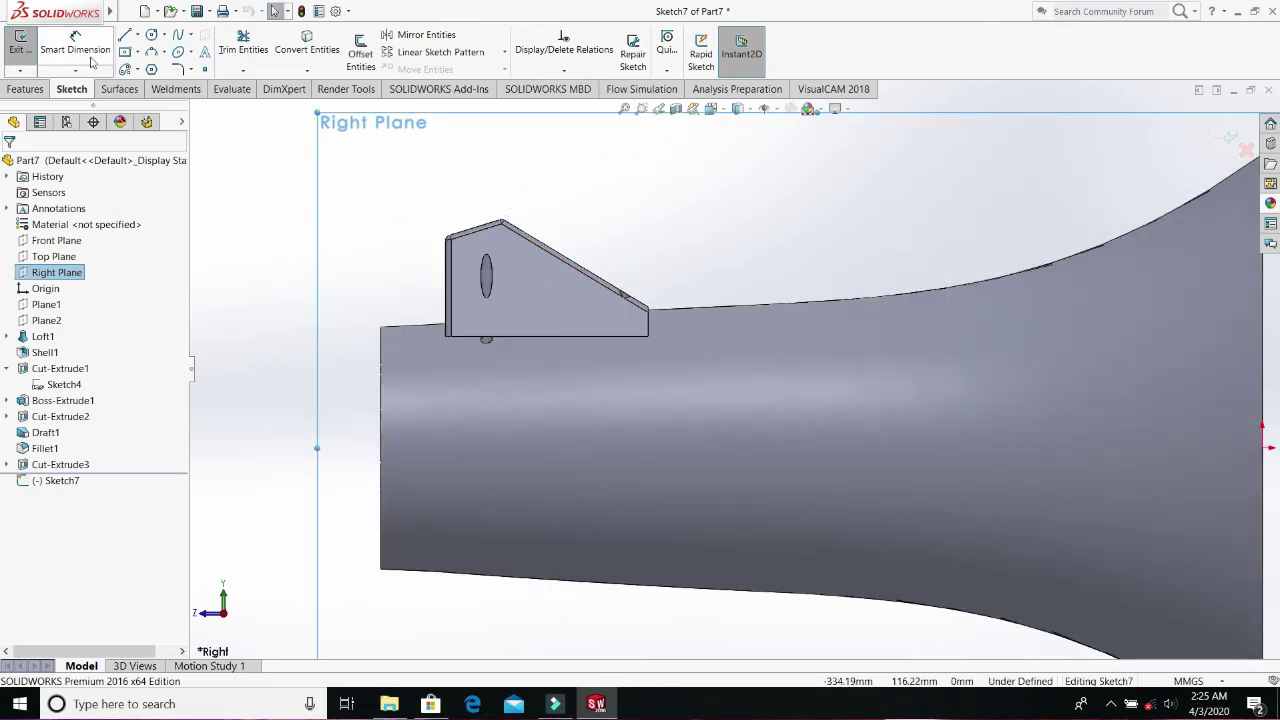
- Draw a construction centerline upward from the boss's sloped edge and begin dimensioning it
left_click(137, 35)
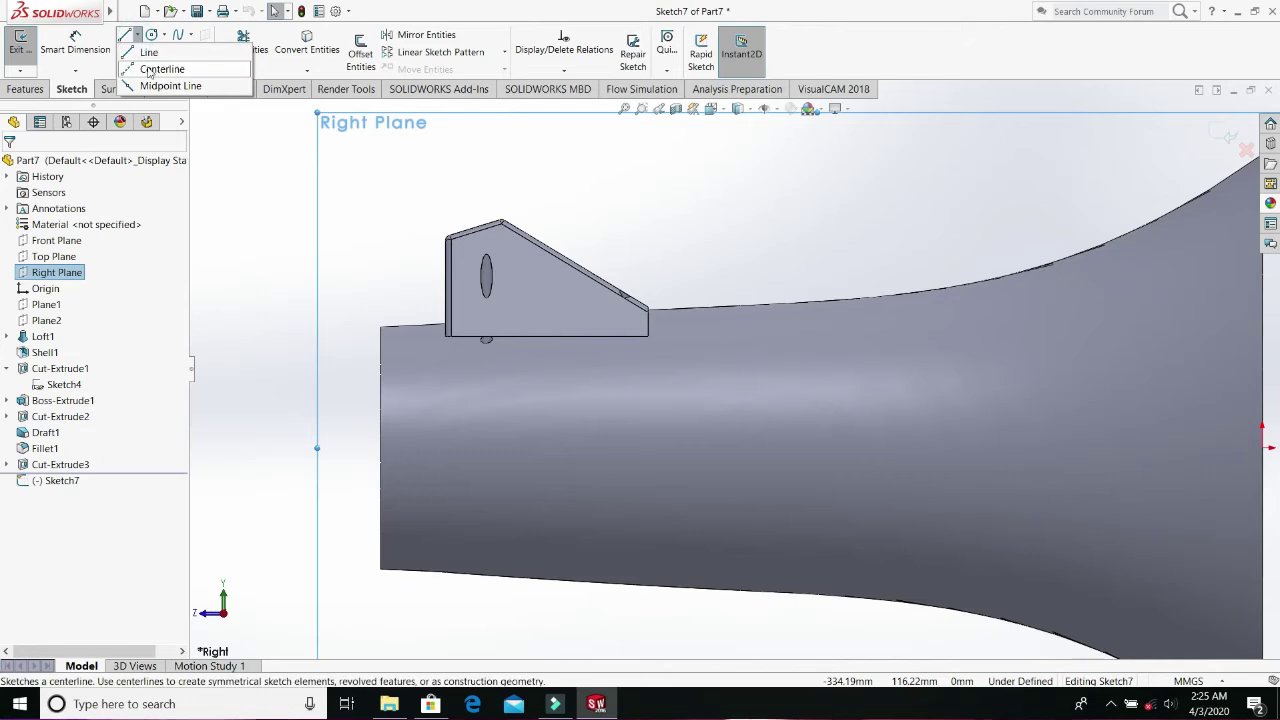
left_click(149, 70)
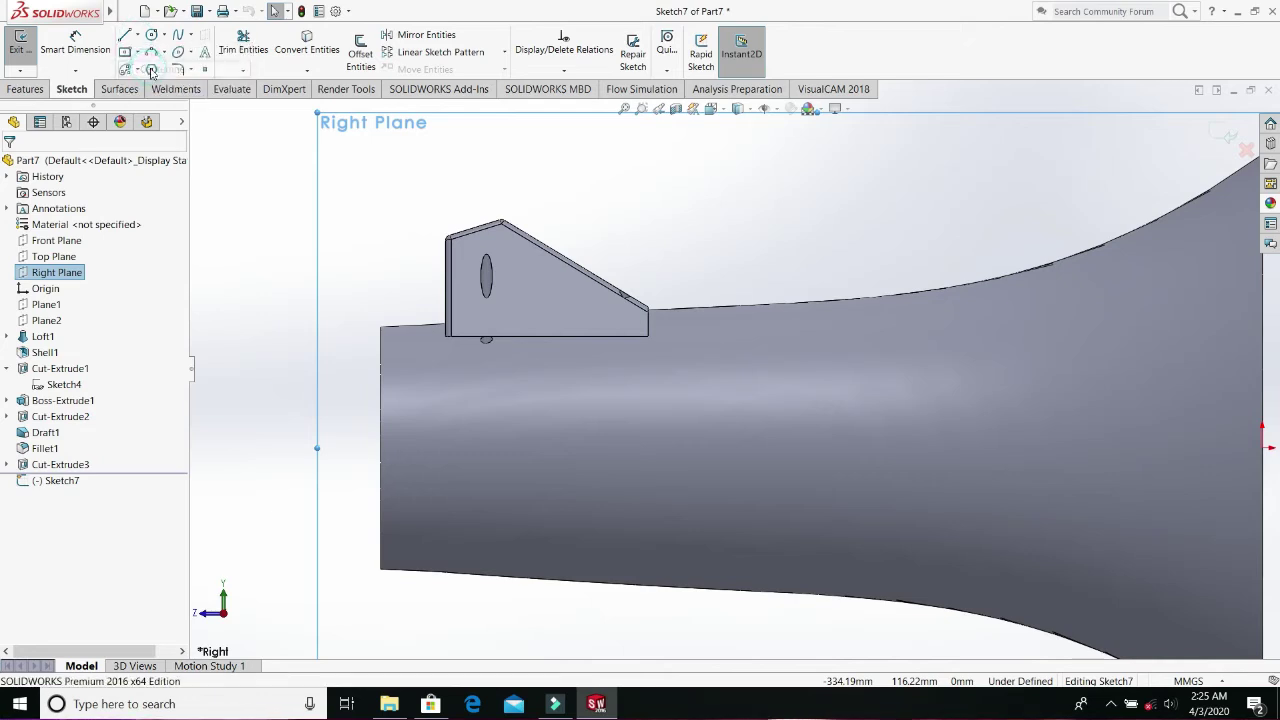
left_click(562, 255)
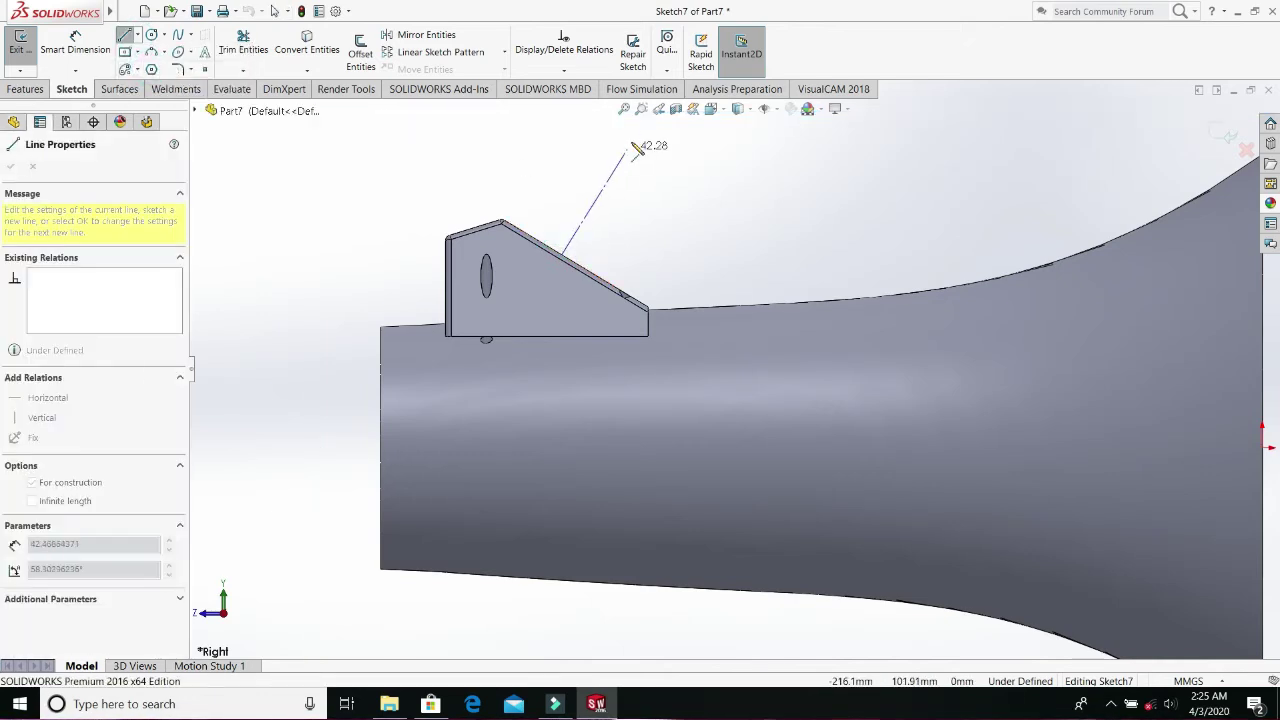
left_click(659, 131)
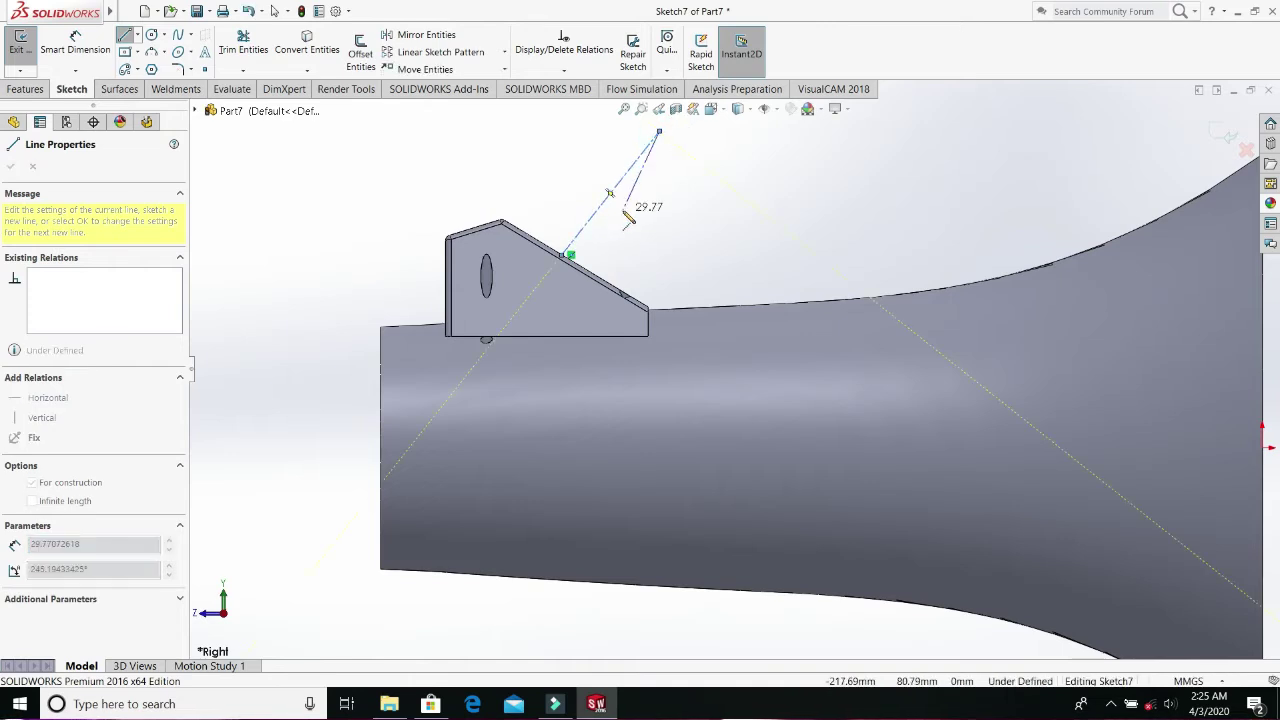
key("Escape")
key("Escape")
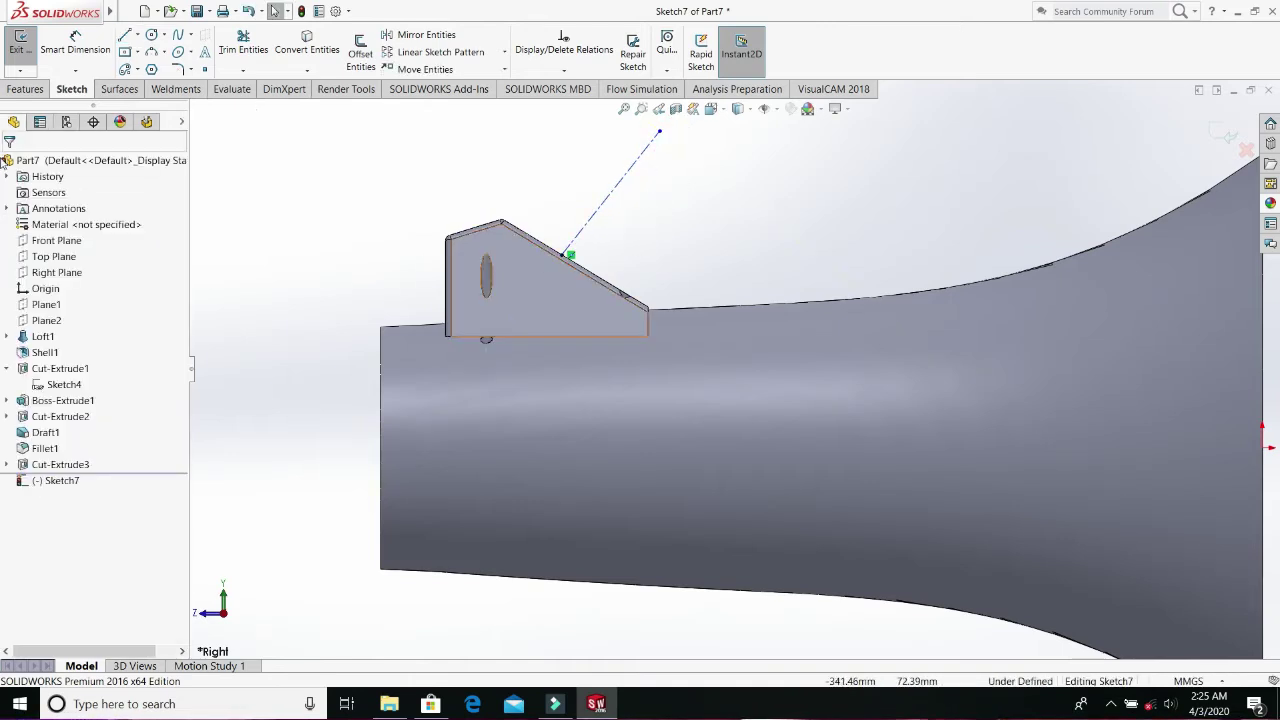
left_click(54, 57)
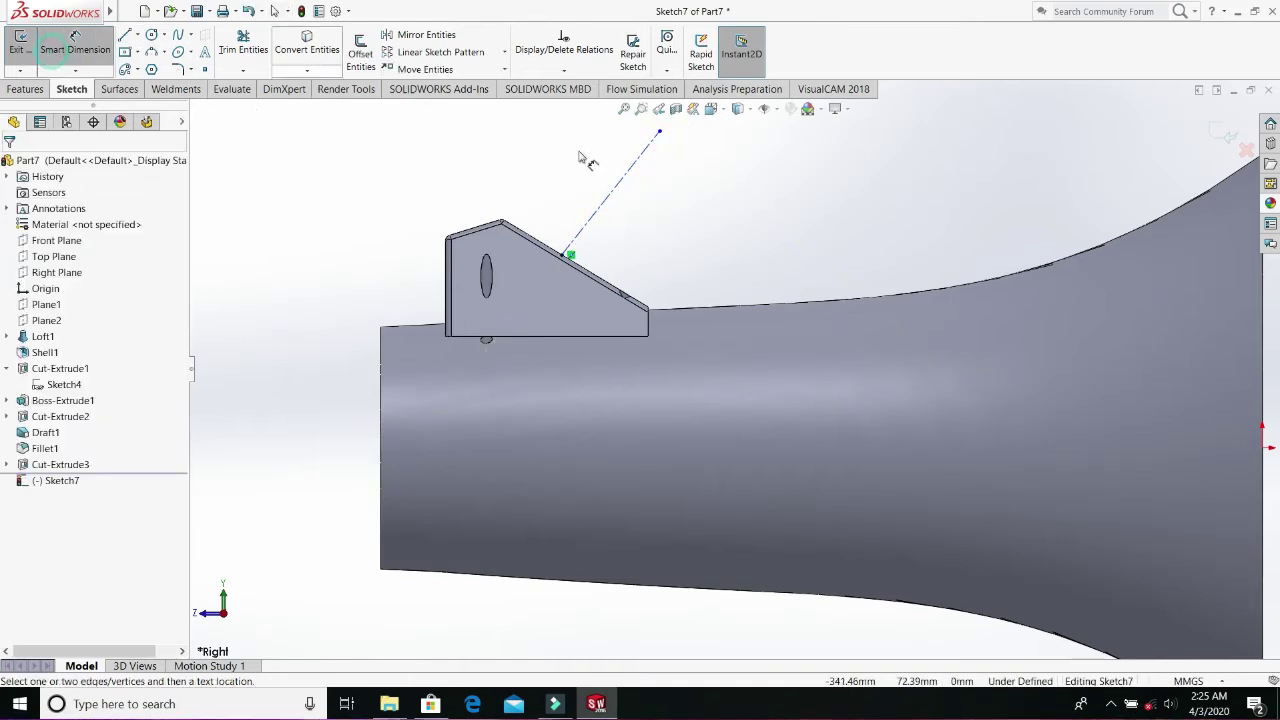
left_click(604, 207)
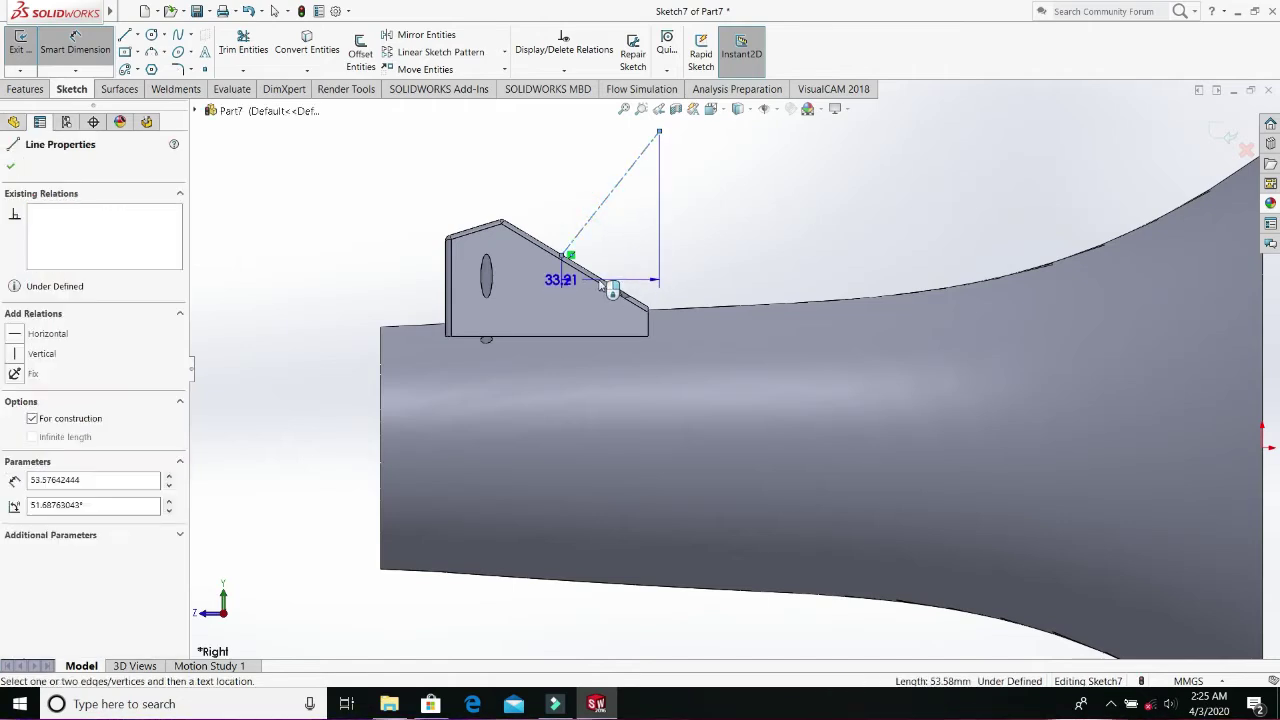
- Dimension the angle between the centreline and the sloped edge, entering 60° at first
left_click(610, 286)
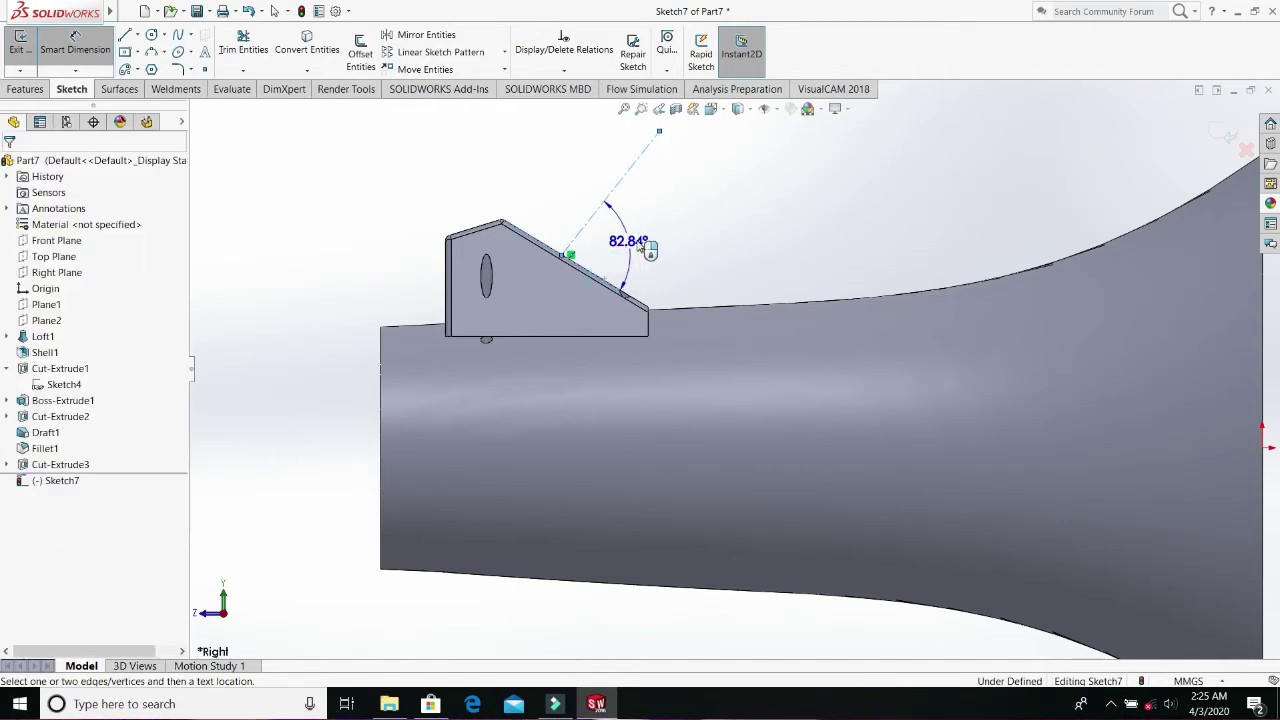
left_click(650, 249)
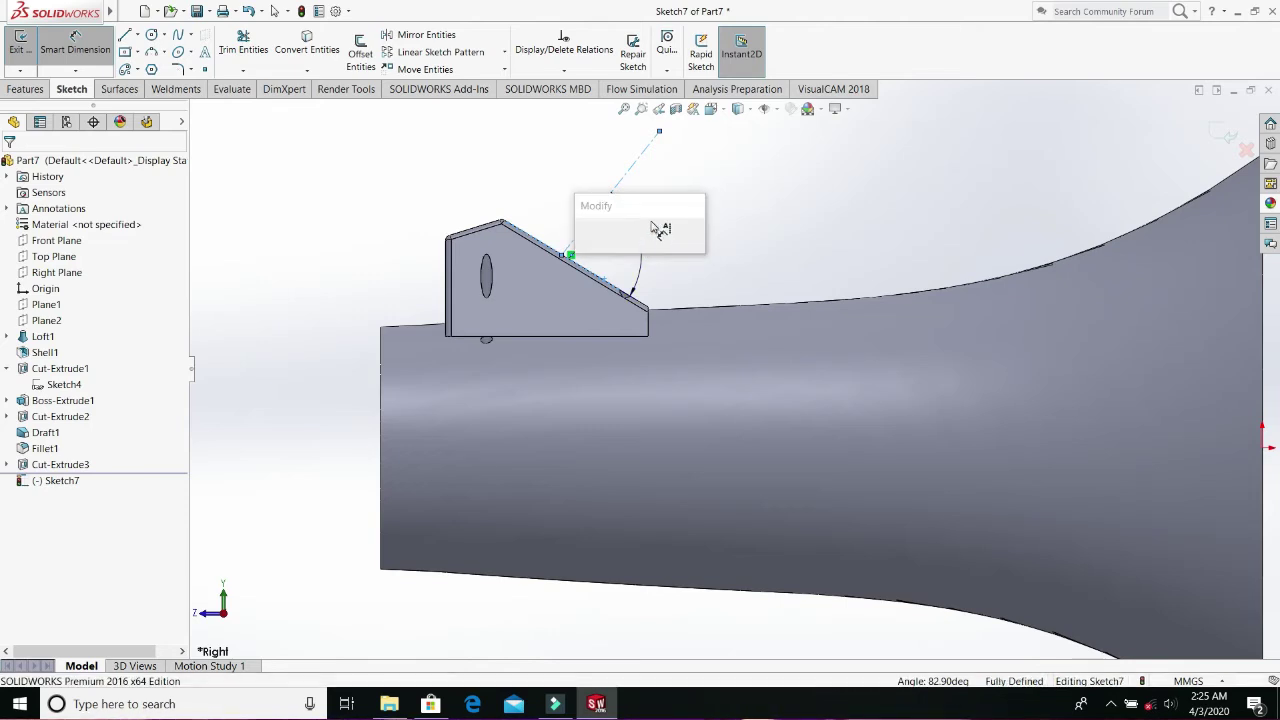
type("60")
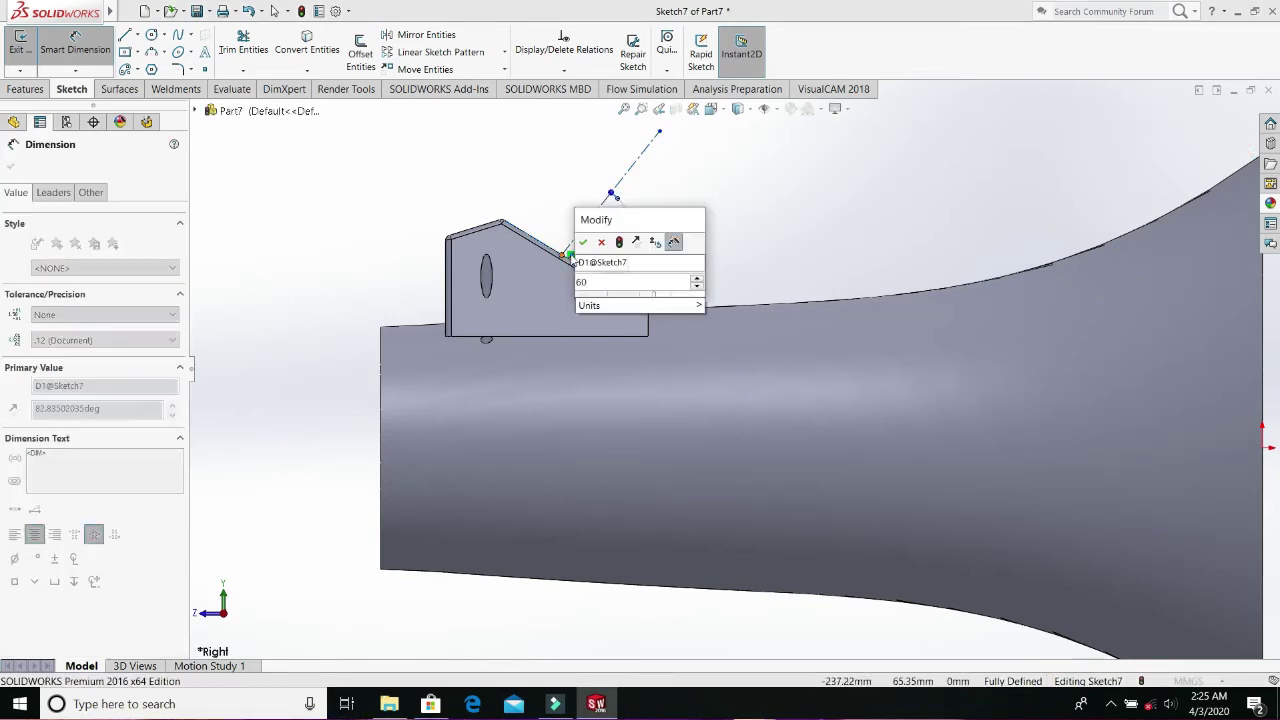
left_click(582, 242)
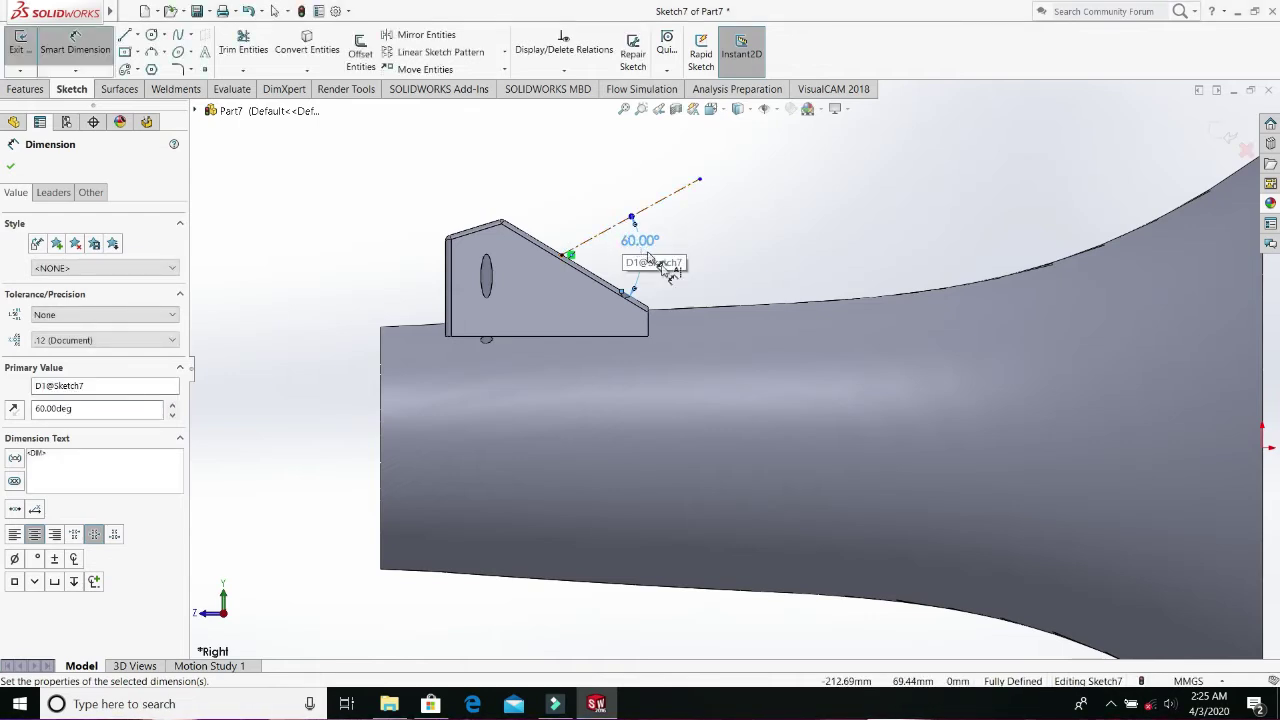
- Edit the angle through 75° and 80° until it reads 90°
scroll(668, 273, "up", 4)
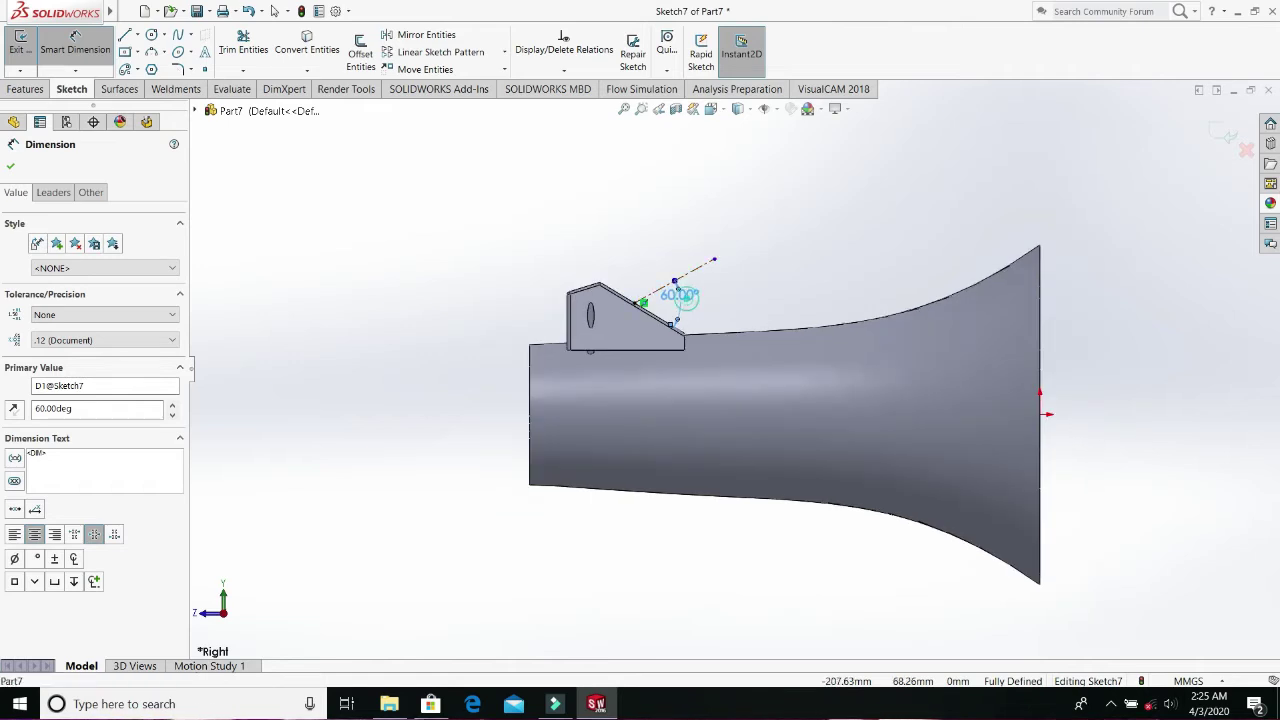
double_click(679, 294)
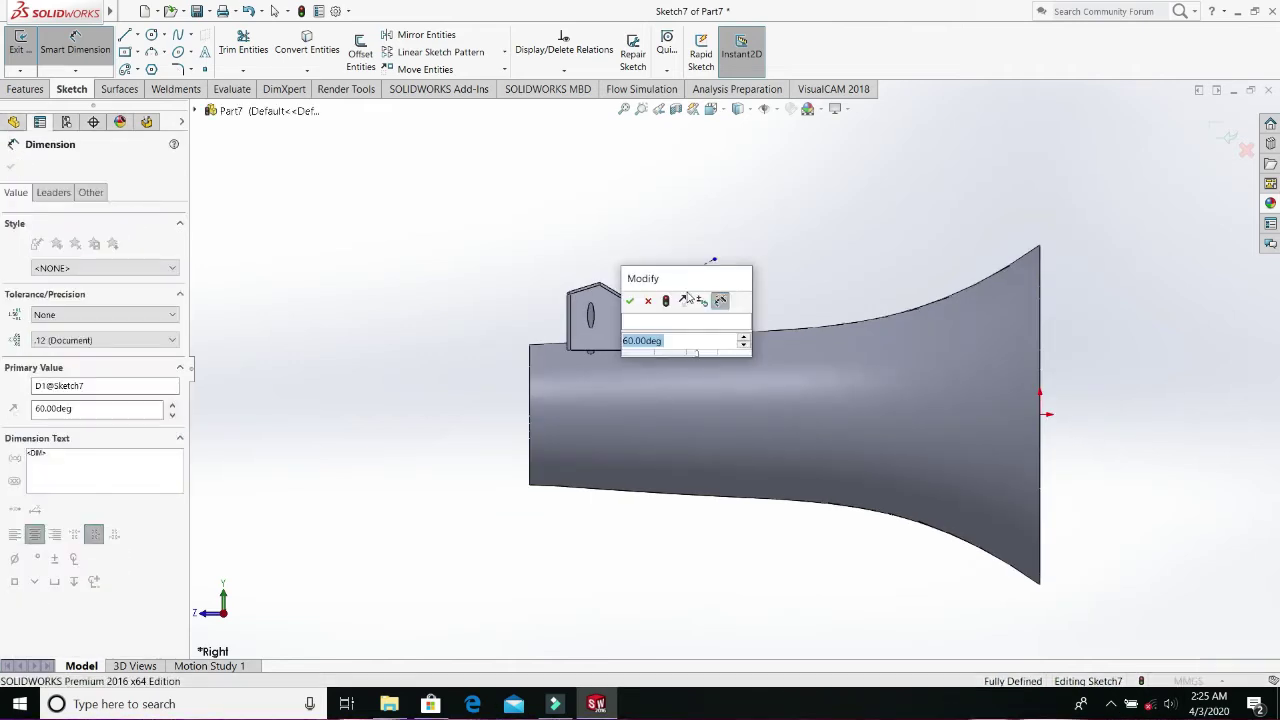
type("75")
key("Return")
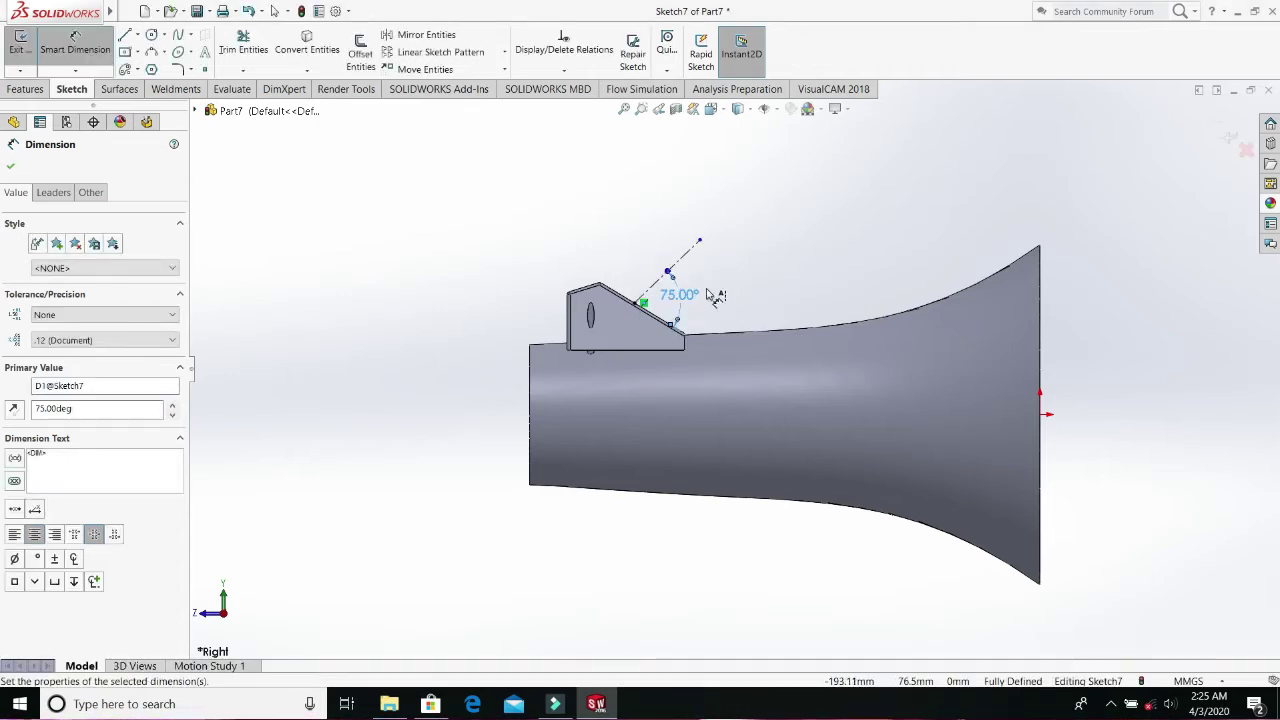
double_click(681, 294)
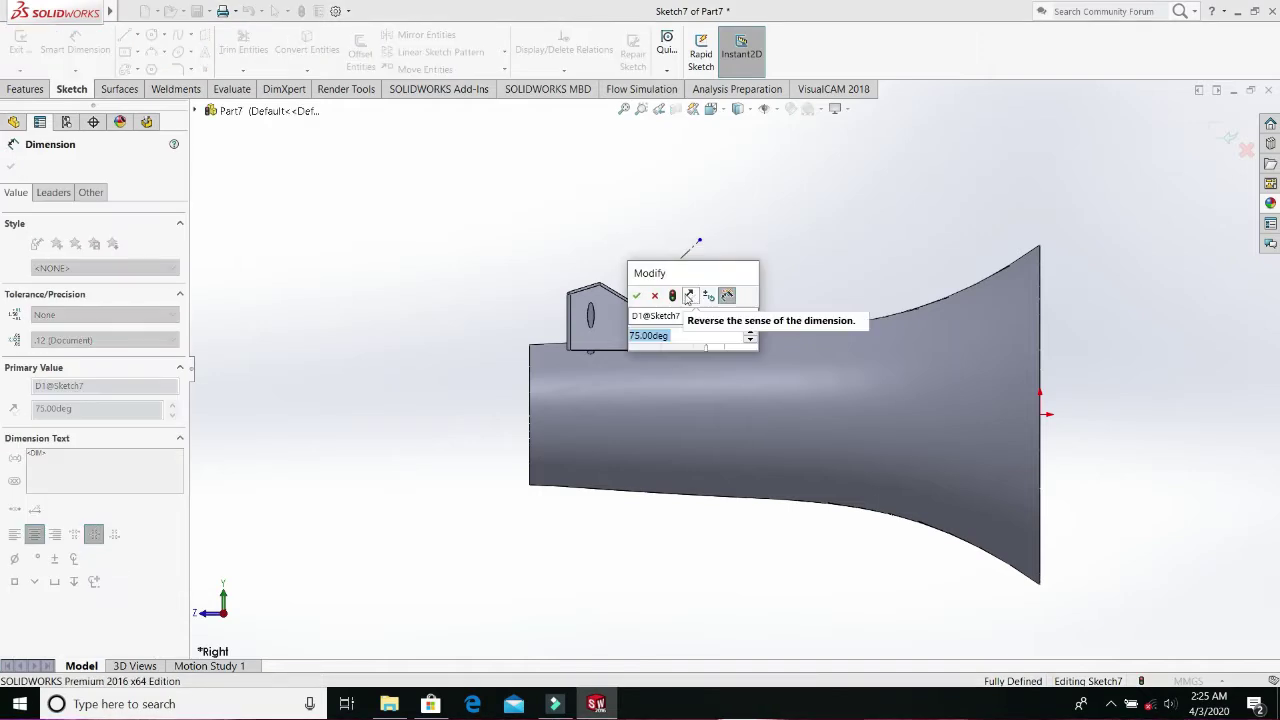
type("75")
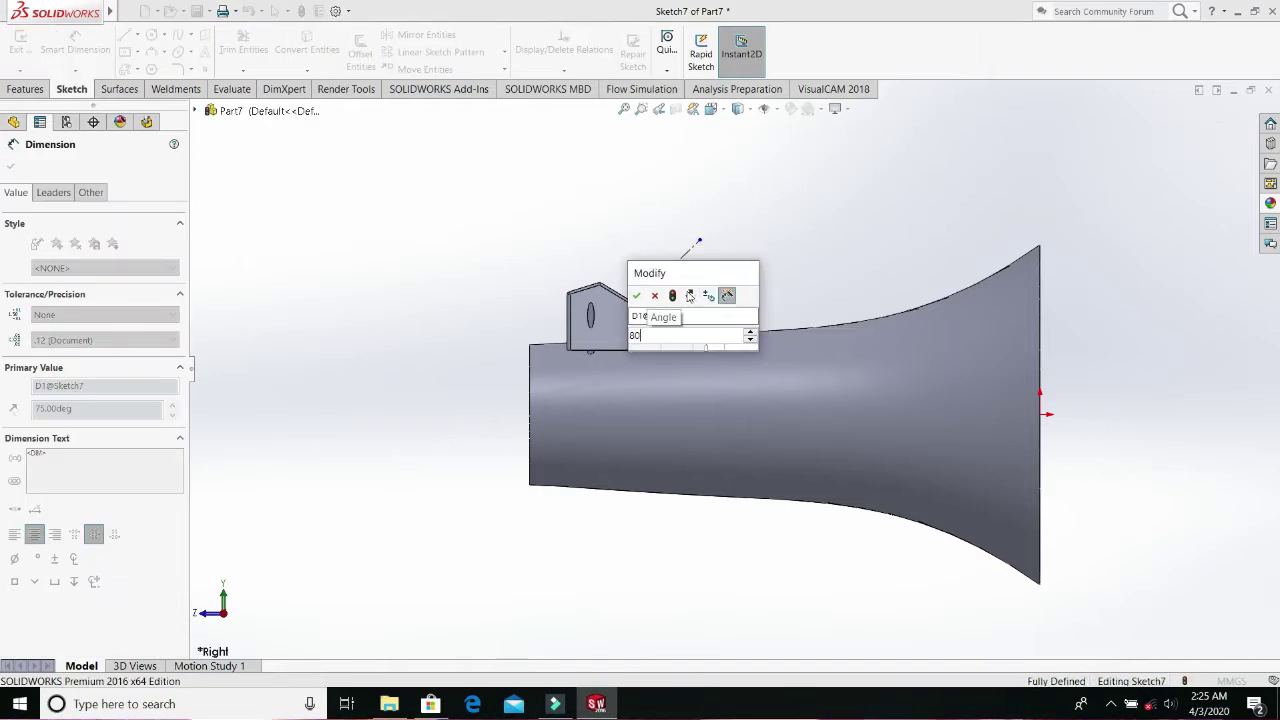
key("Return")
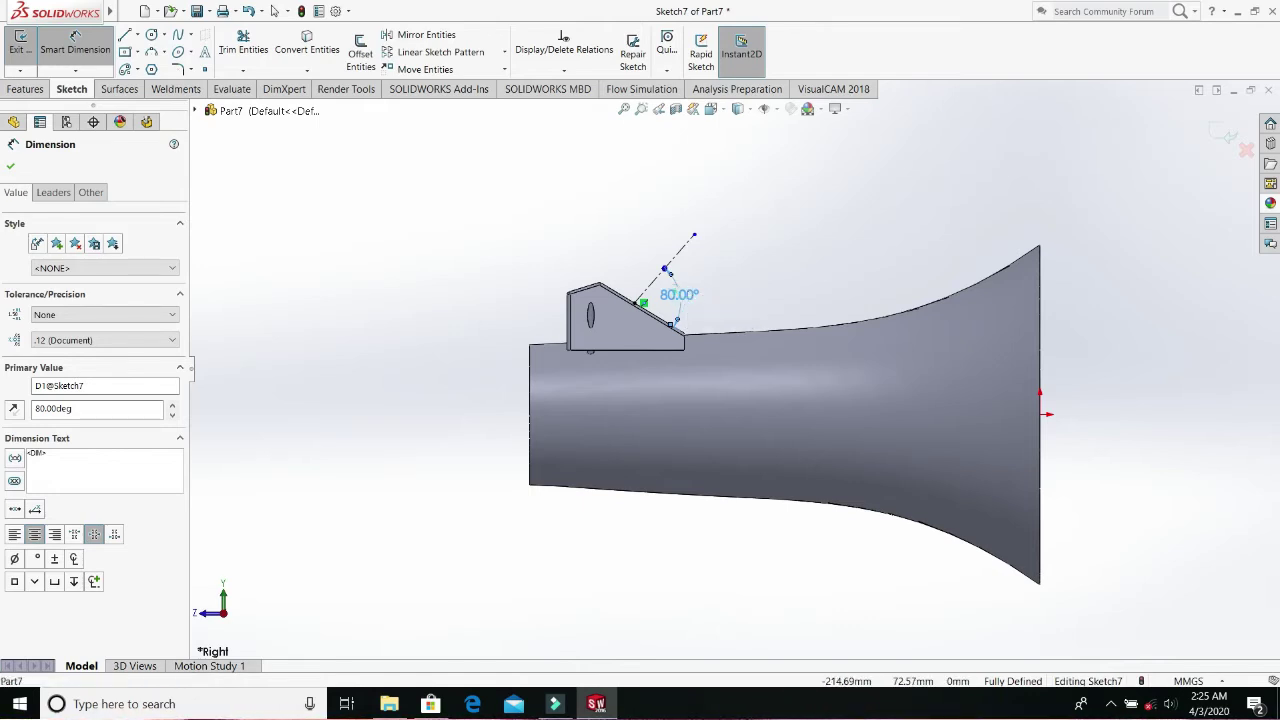
double_click(680, 294)
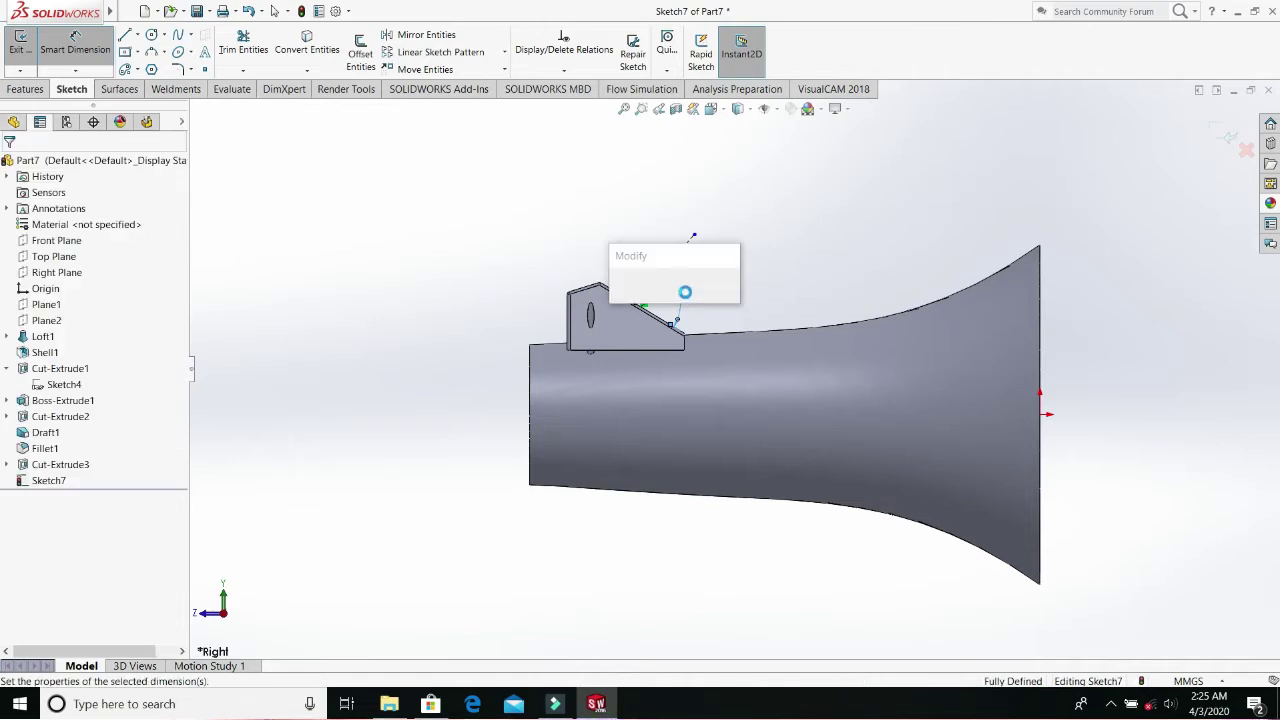
type("8")
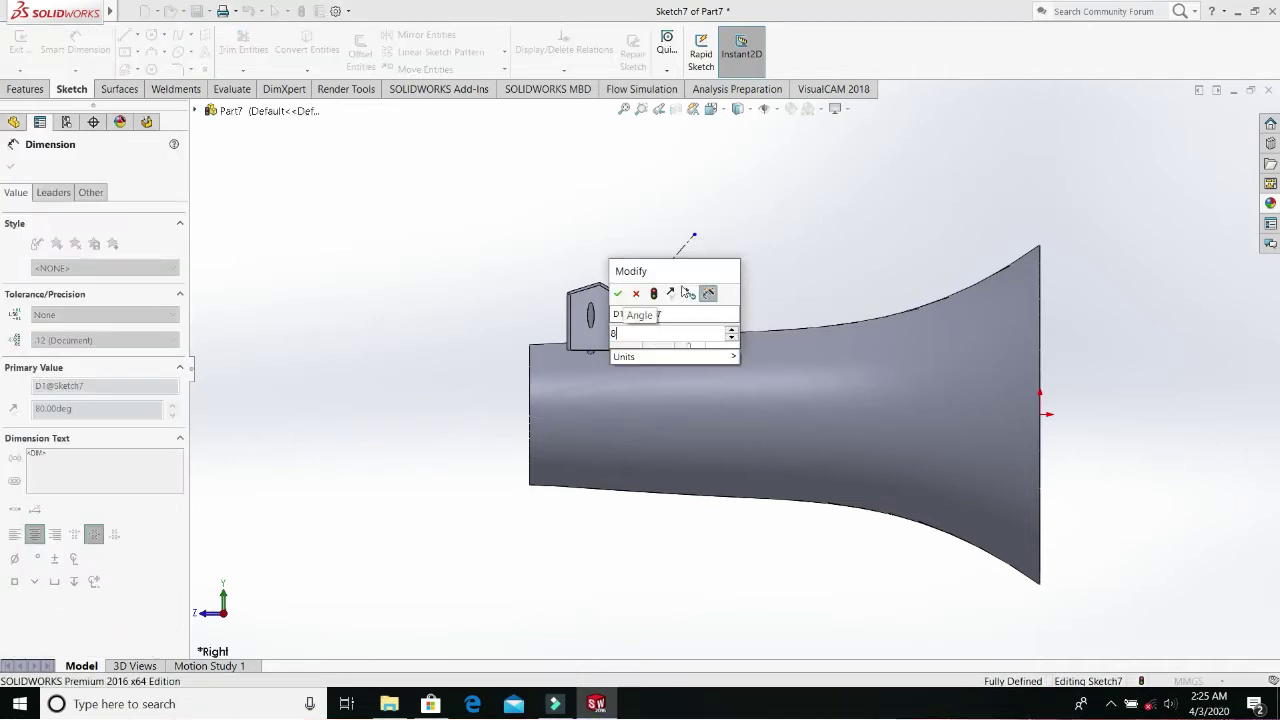
type("0")
key("Return")
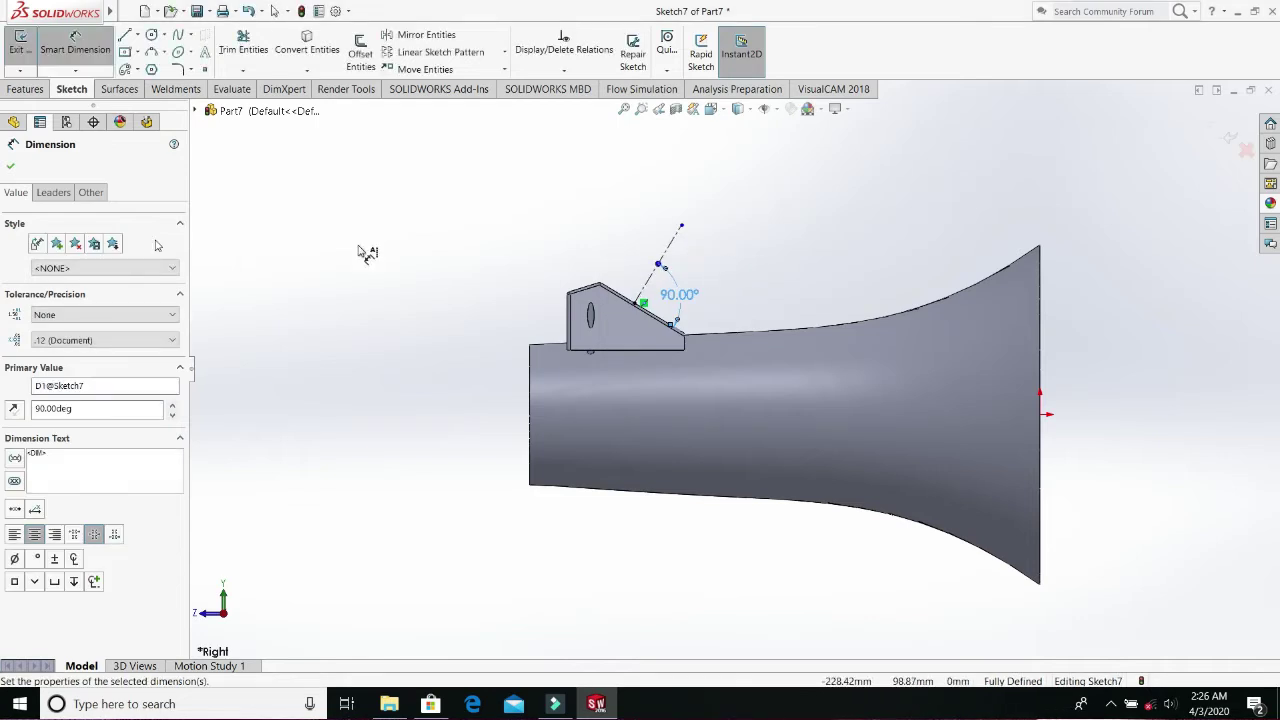
left_click(11, 170)
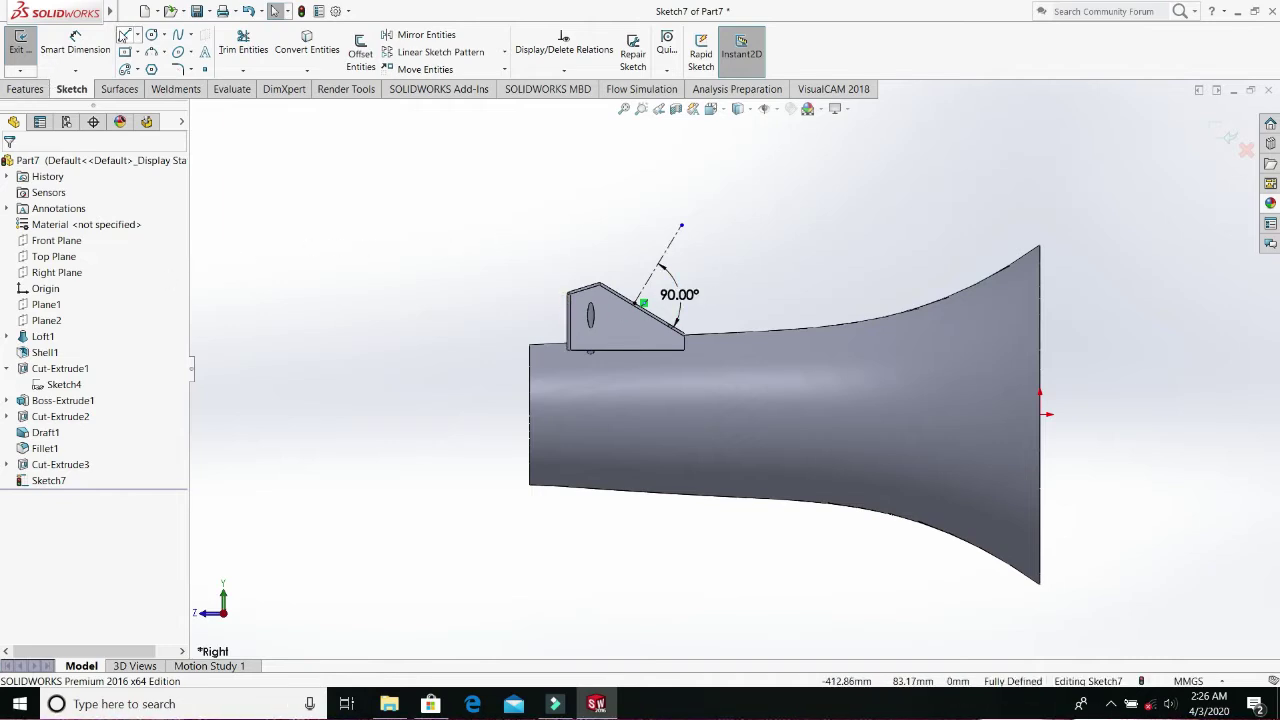
- Draw a closed four-line outline rising from the sloped edge around the centreline
key("l")
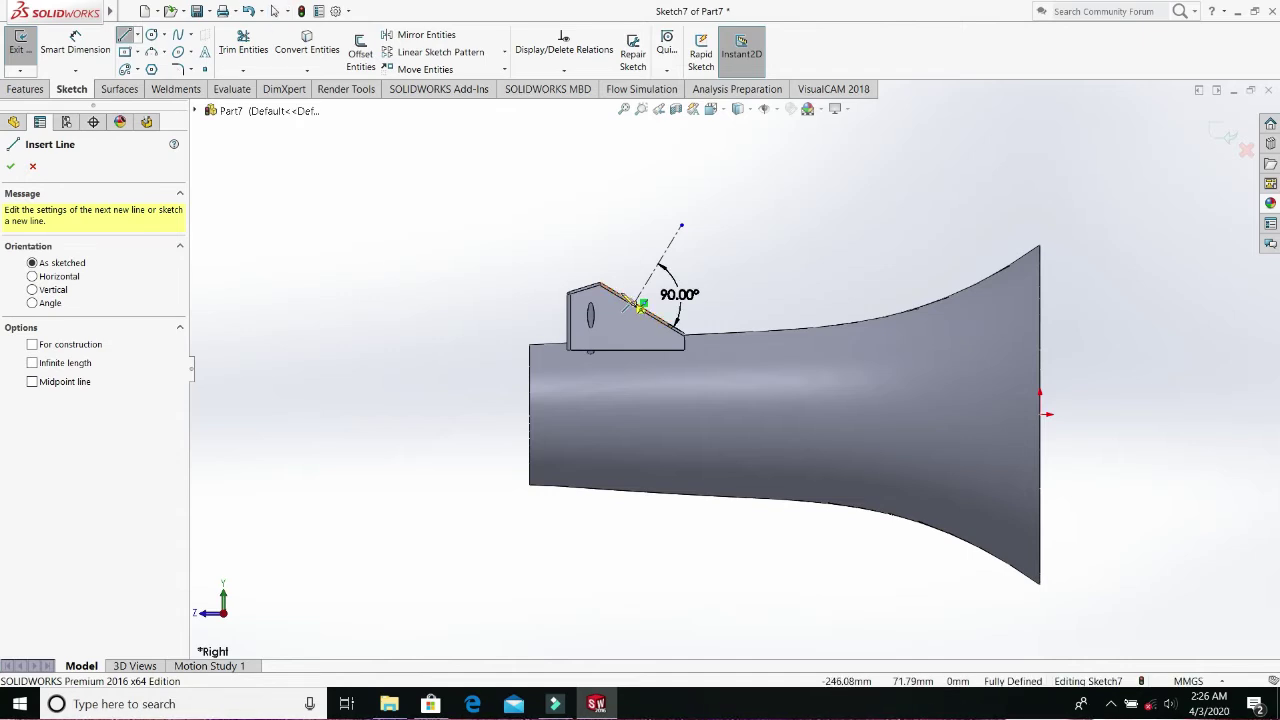
scroll(640, 305, "down", 3)
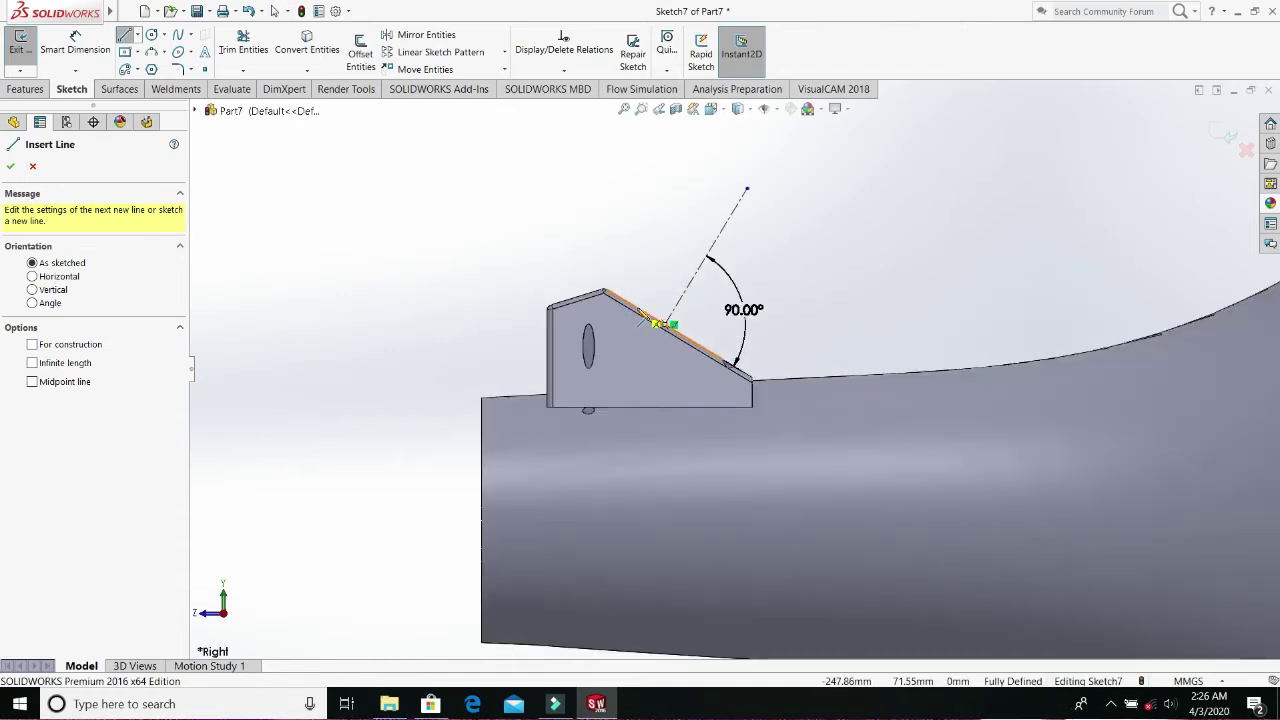
left_click(658, 323)
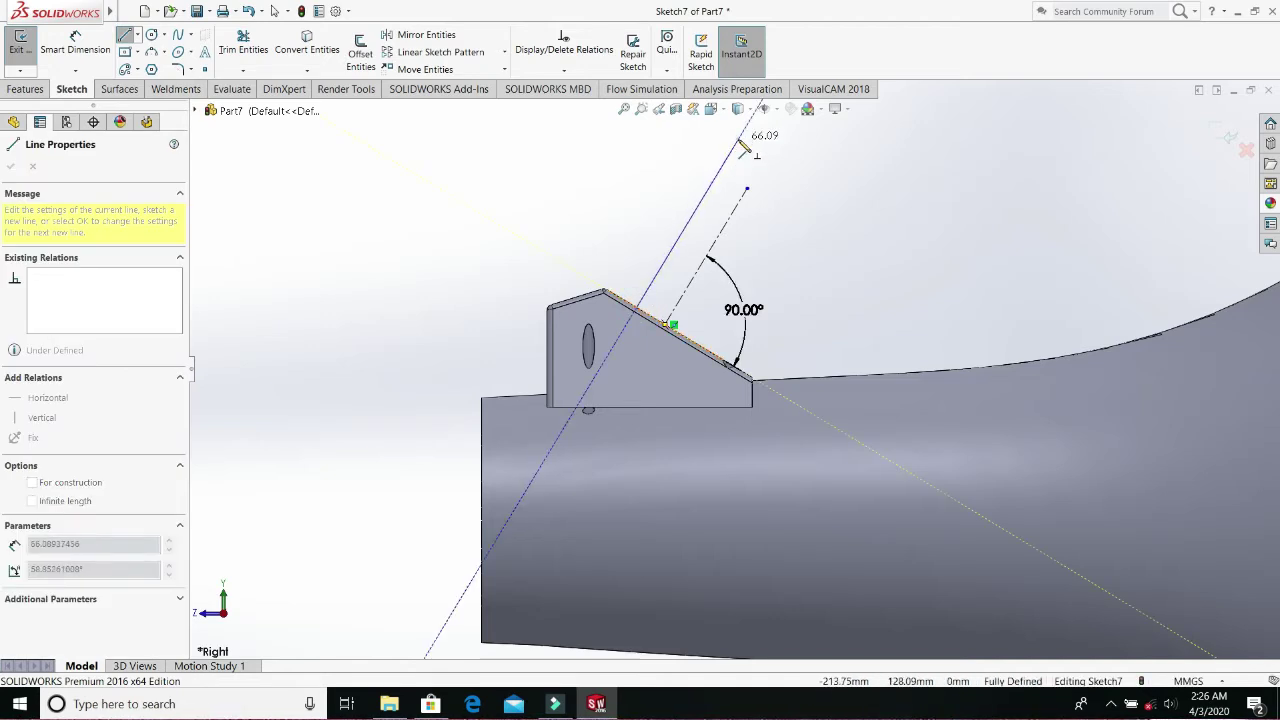
left_click(738, 140)
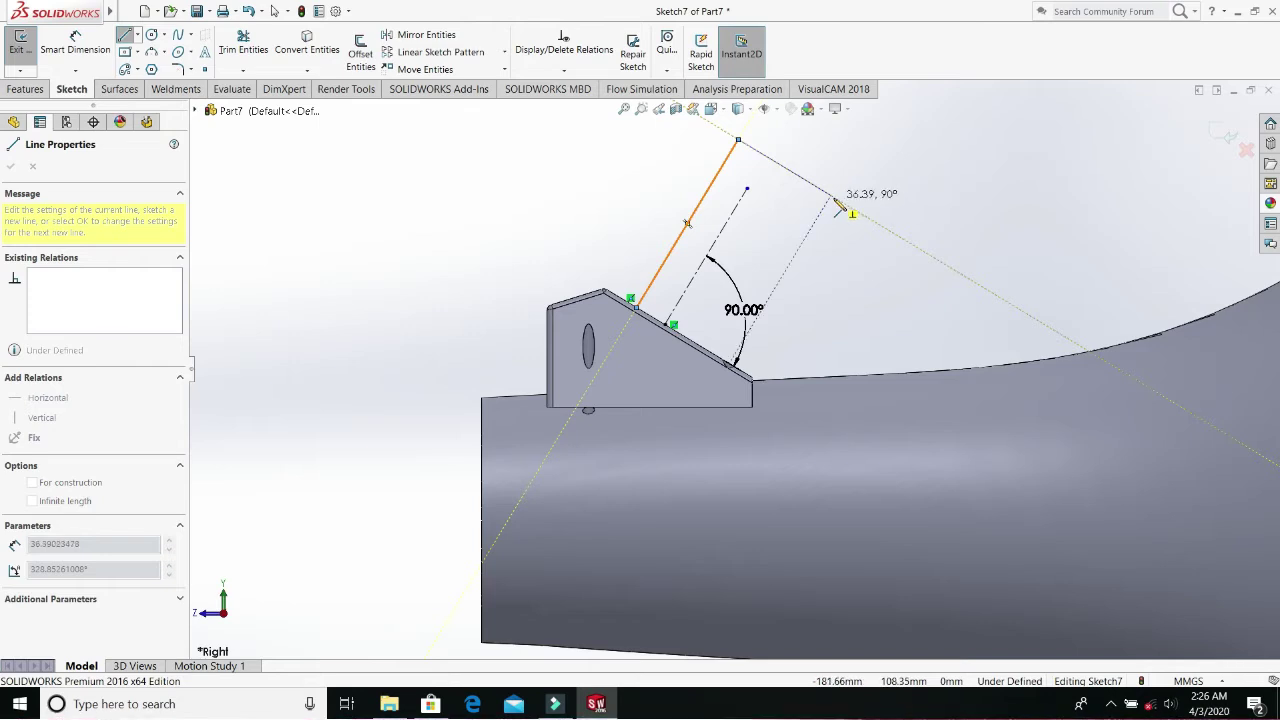
left_click(831, 196)
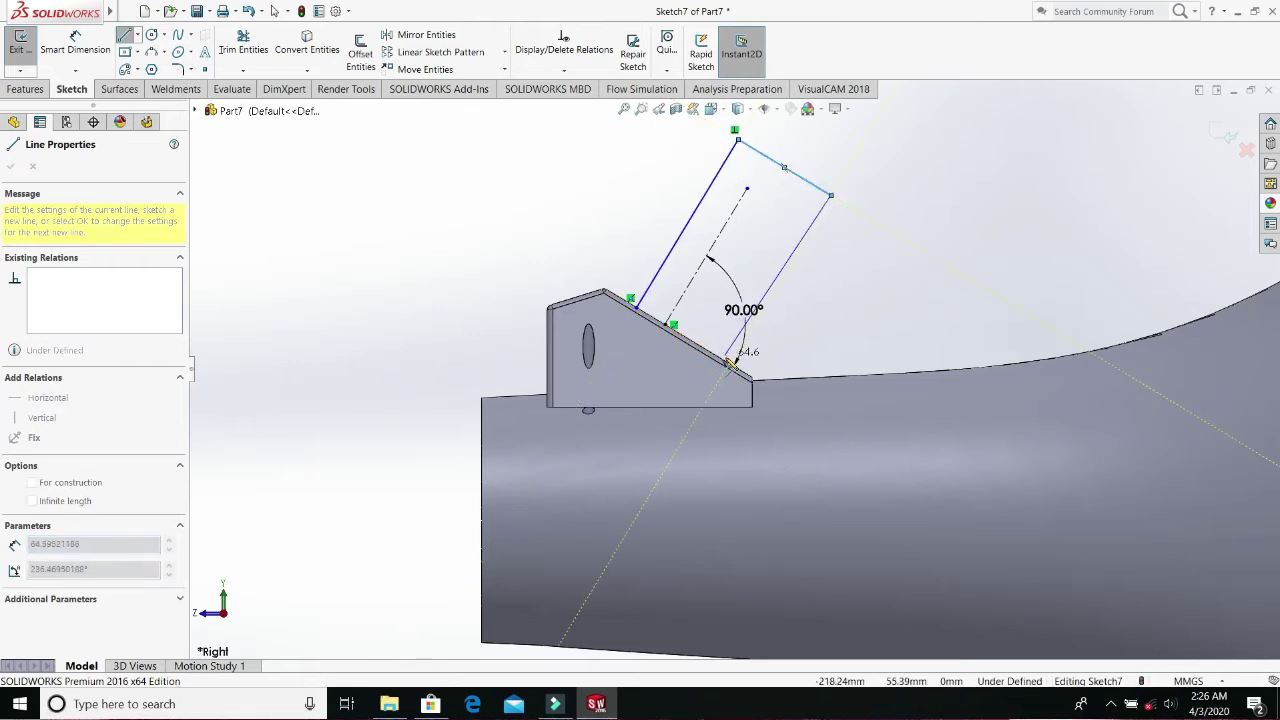
left_click(722, 367)
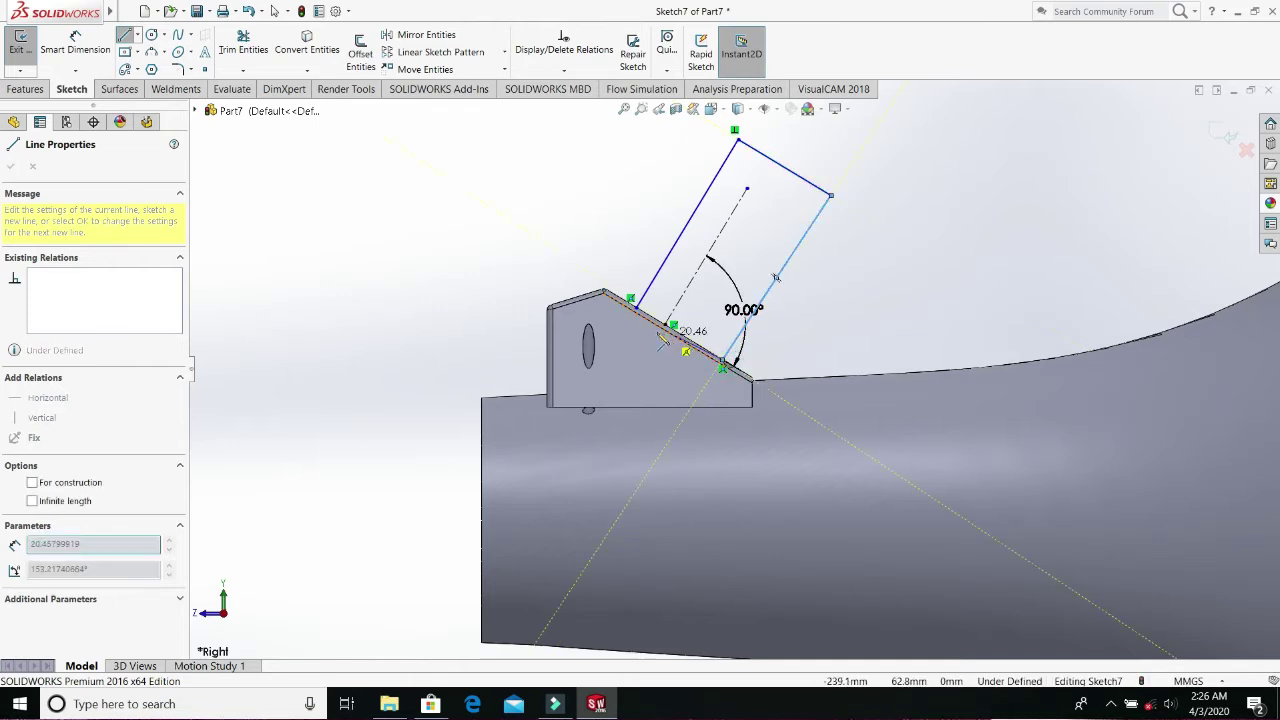
left_click(636, 308)
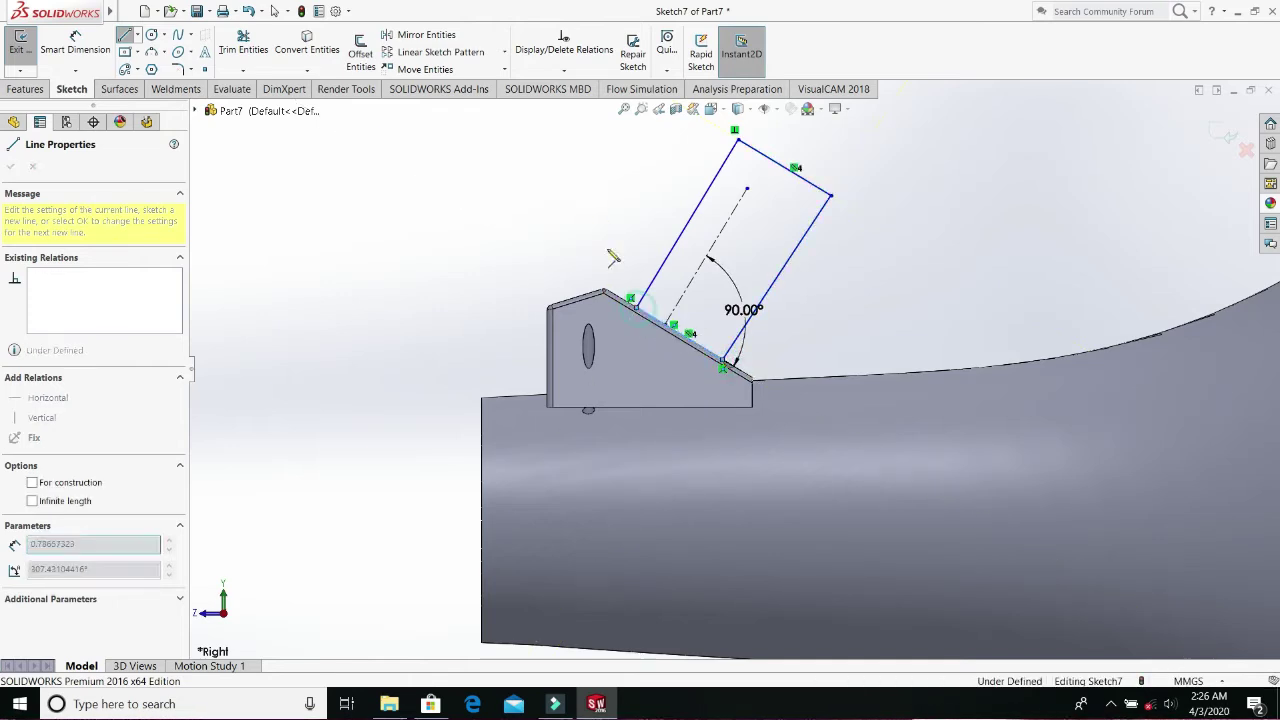
key("Escape")
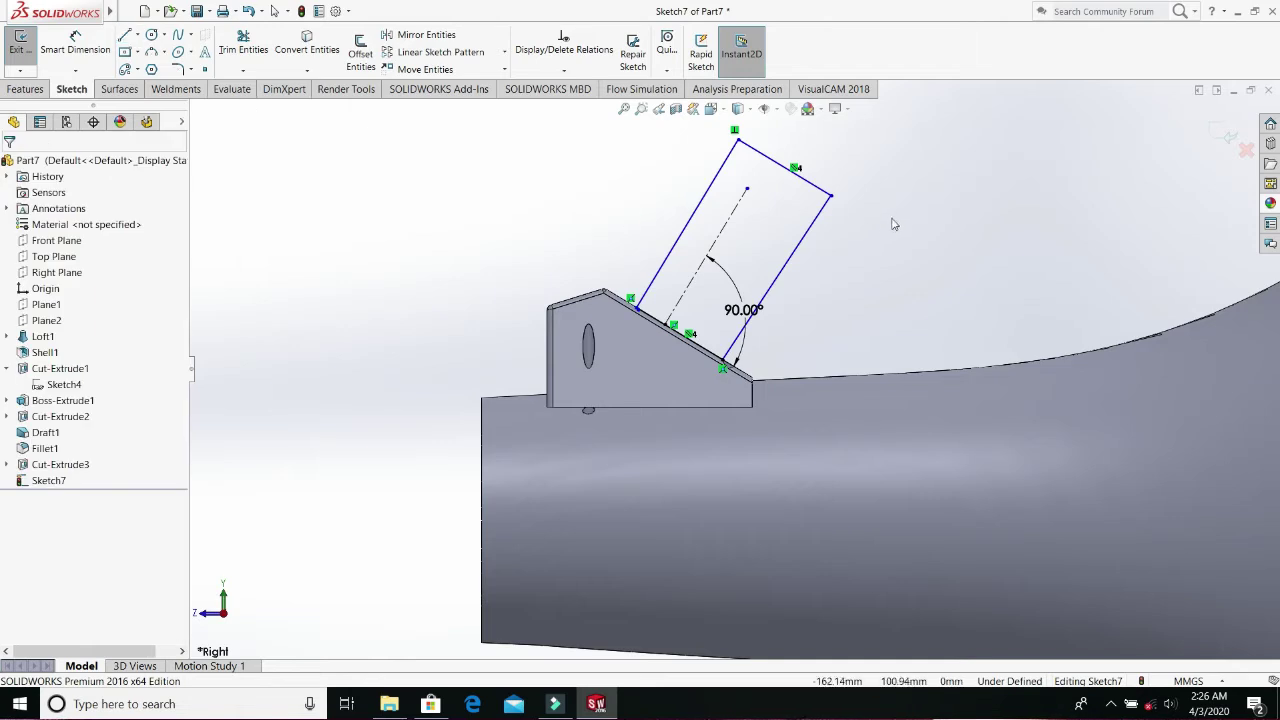
- Make the left side parallel to the centreline, then delete the conflicting parallel relation
left_click(689, 228)
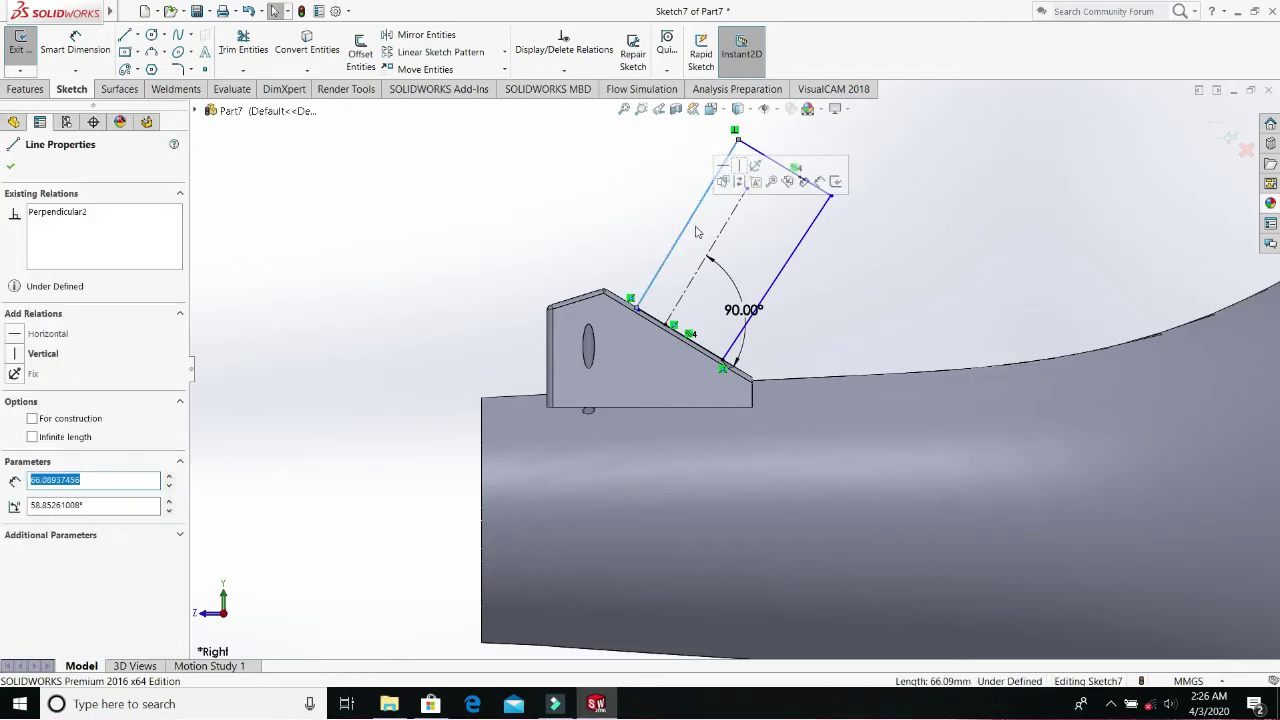
left_click(716, 244, "ctrl")
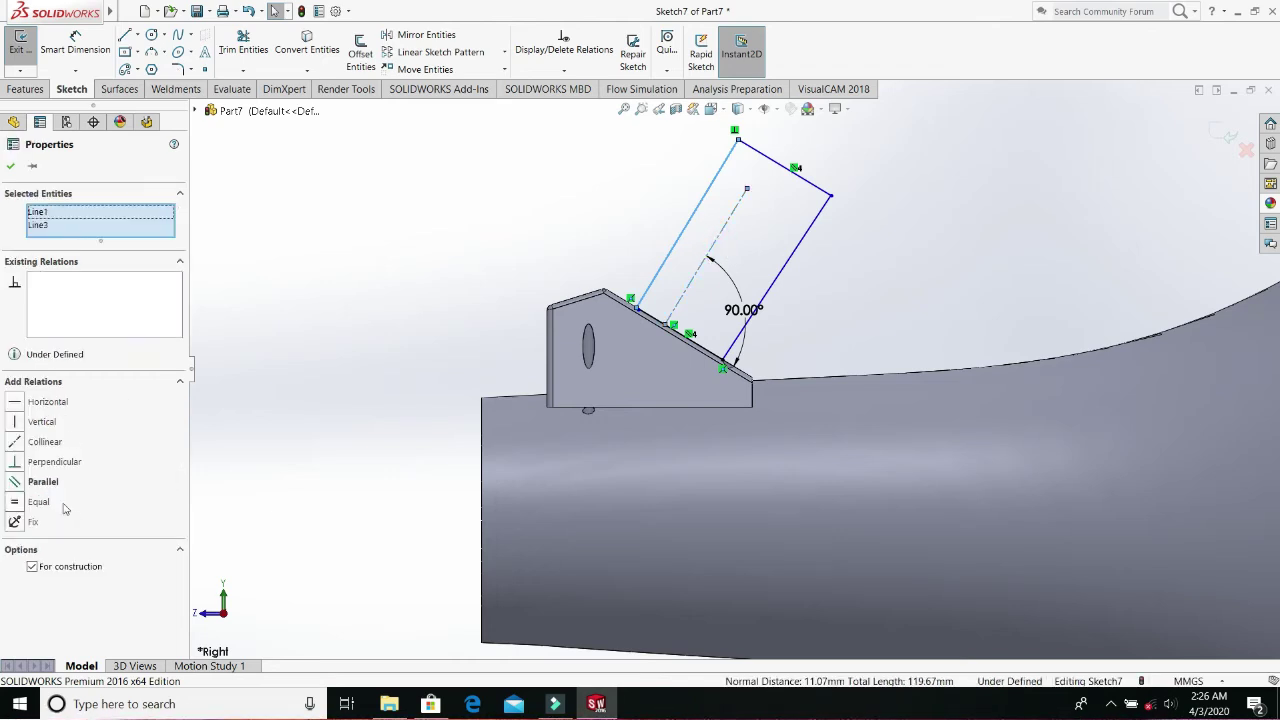
left_click(45, 482)
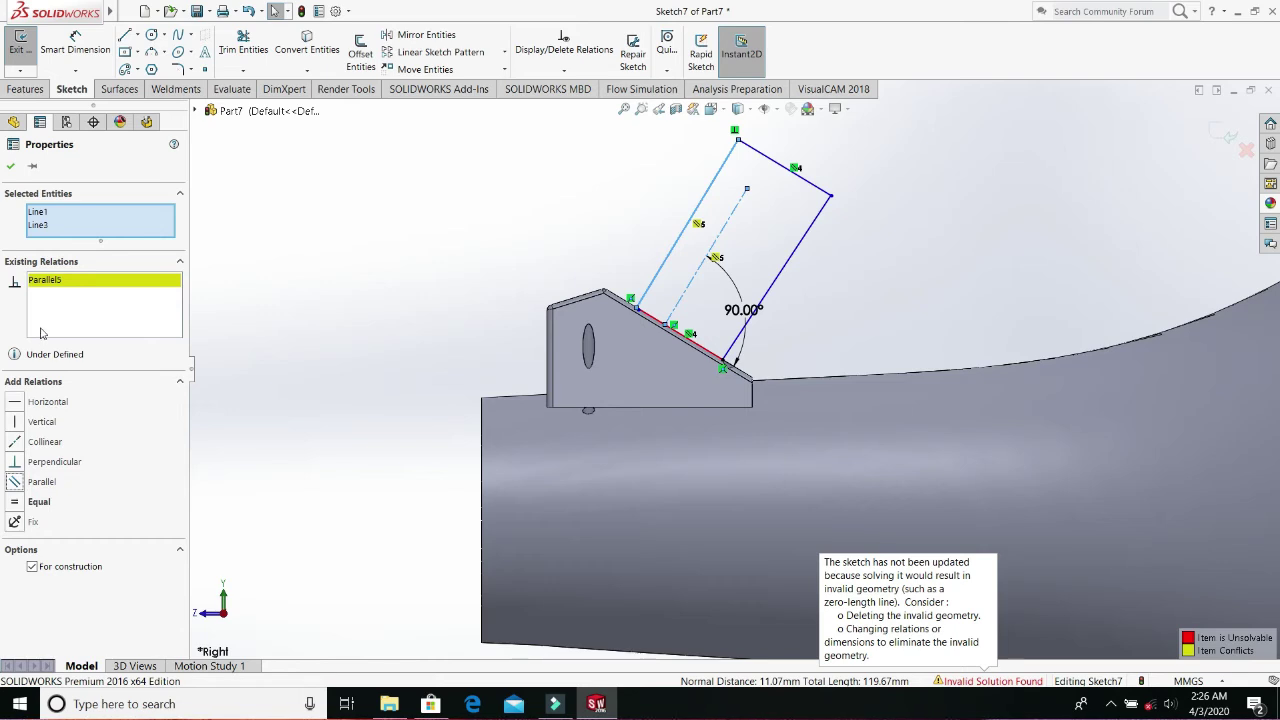
right_click(77, 281)
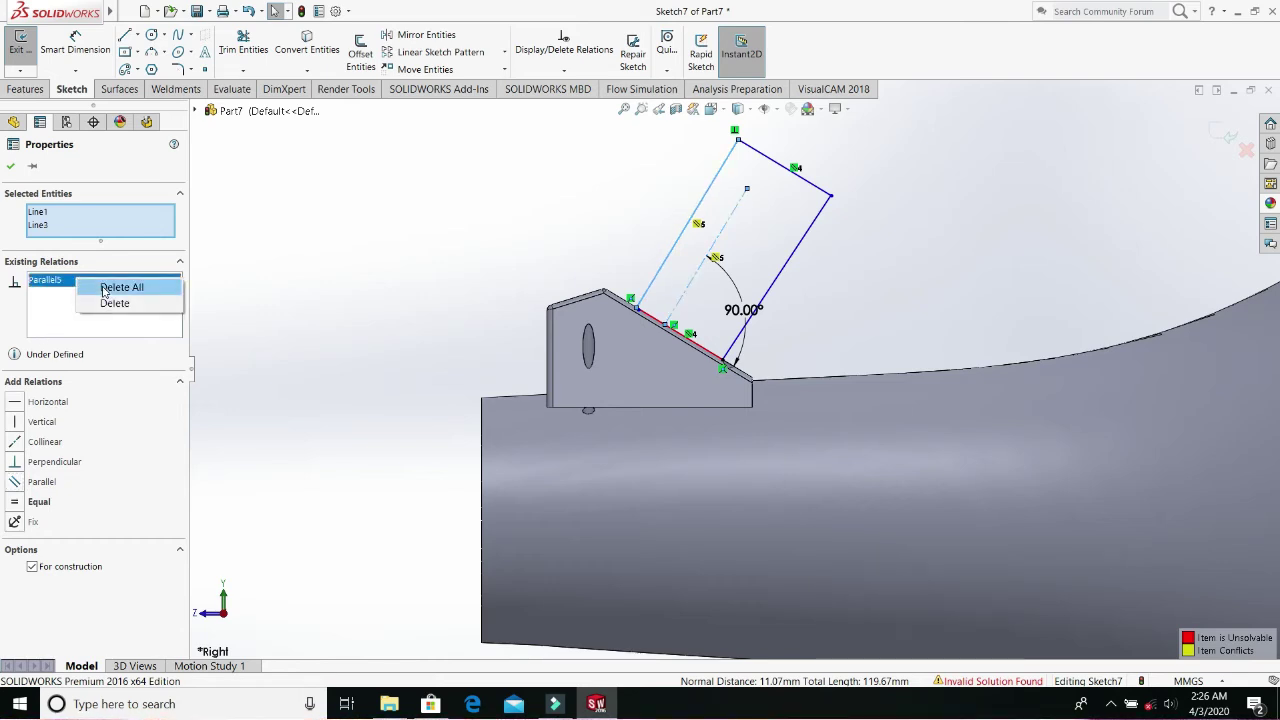
left_click(114, 303)
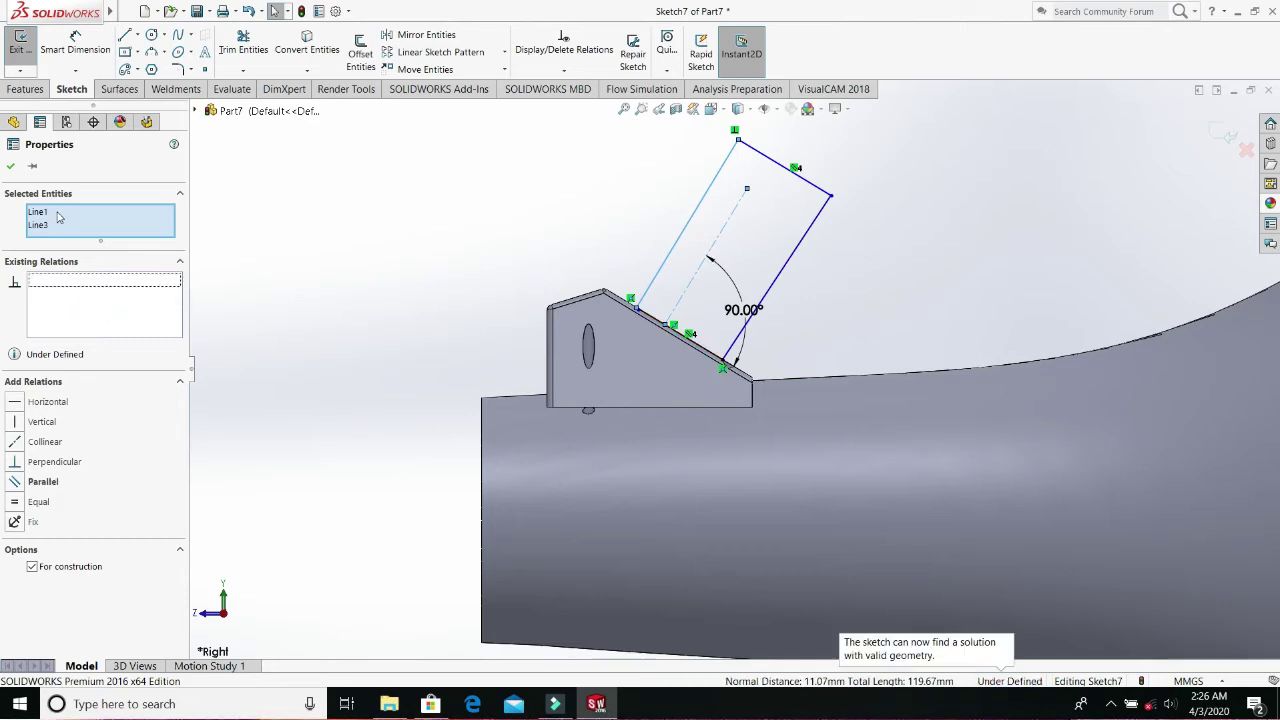
left_click(11, 168)
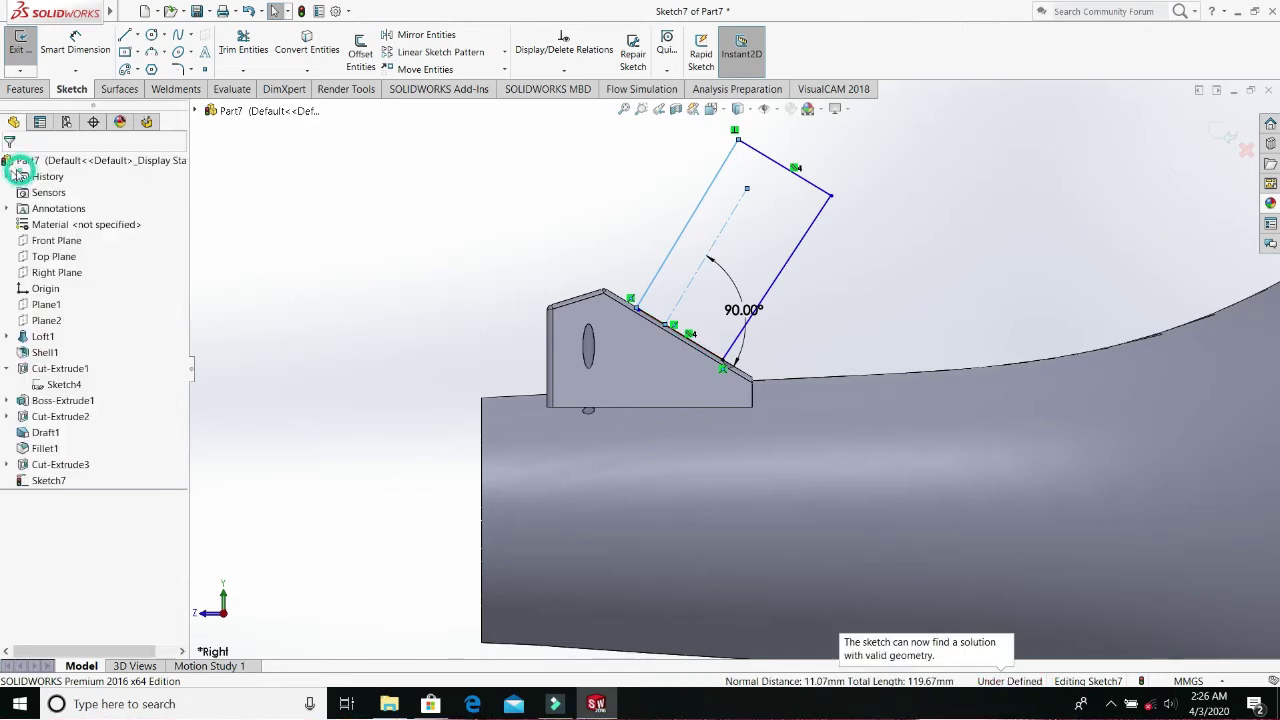
- Make the outline's right side line parallel to the centreline
left_click(789, 270)
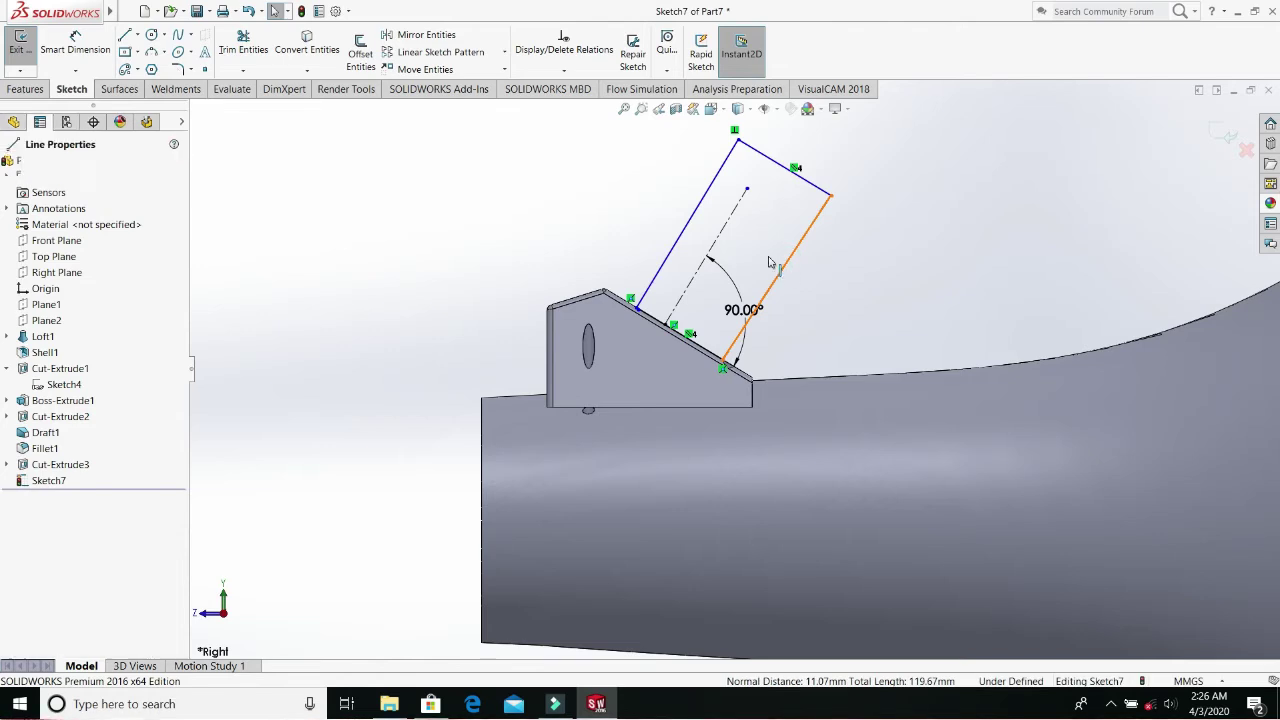
left_click(716, 240, "ctrl")
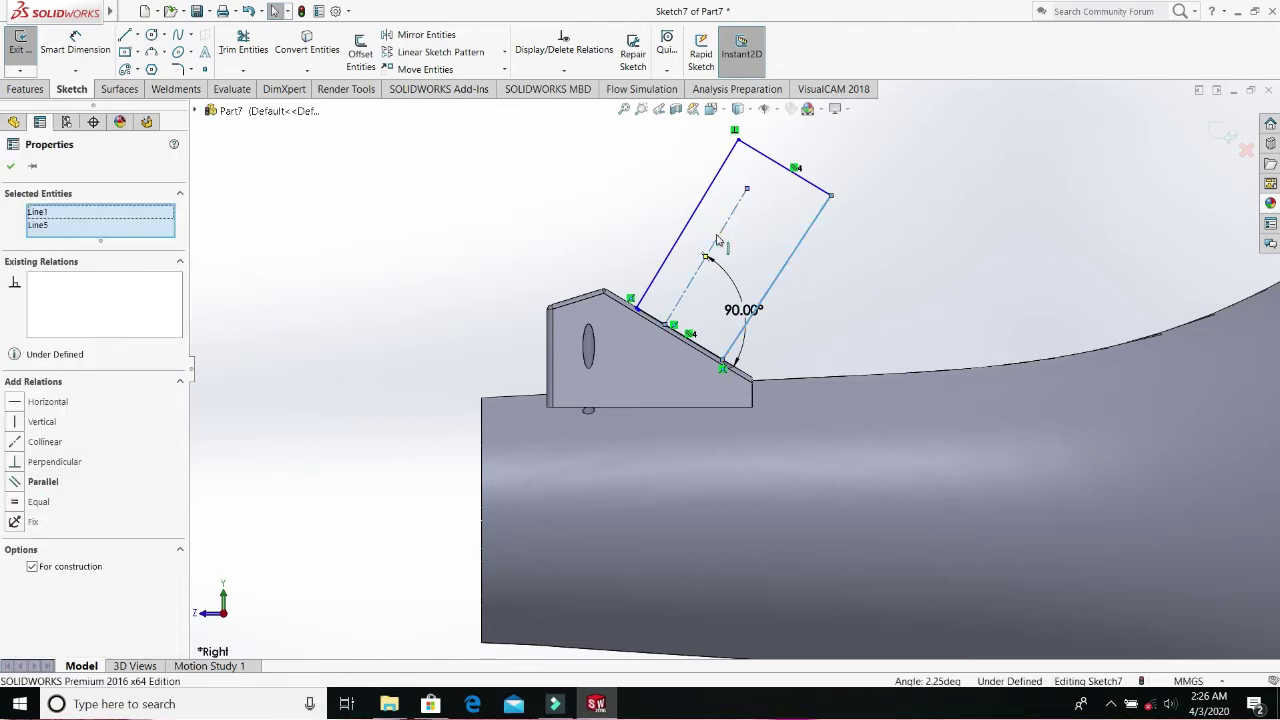
left_click(40, 483)
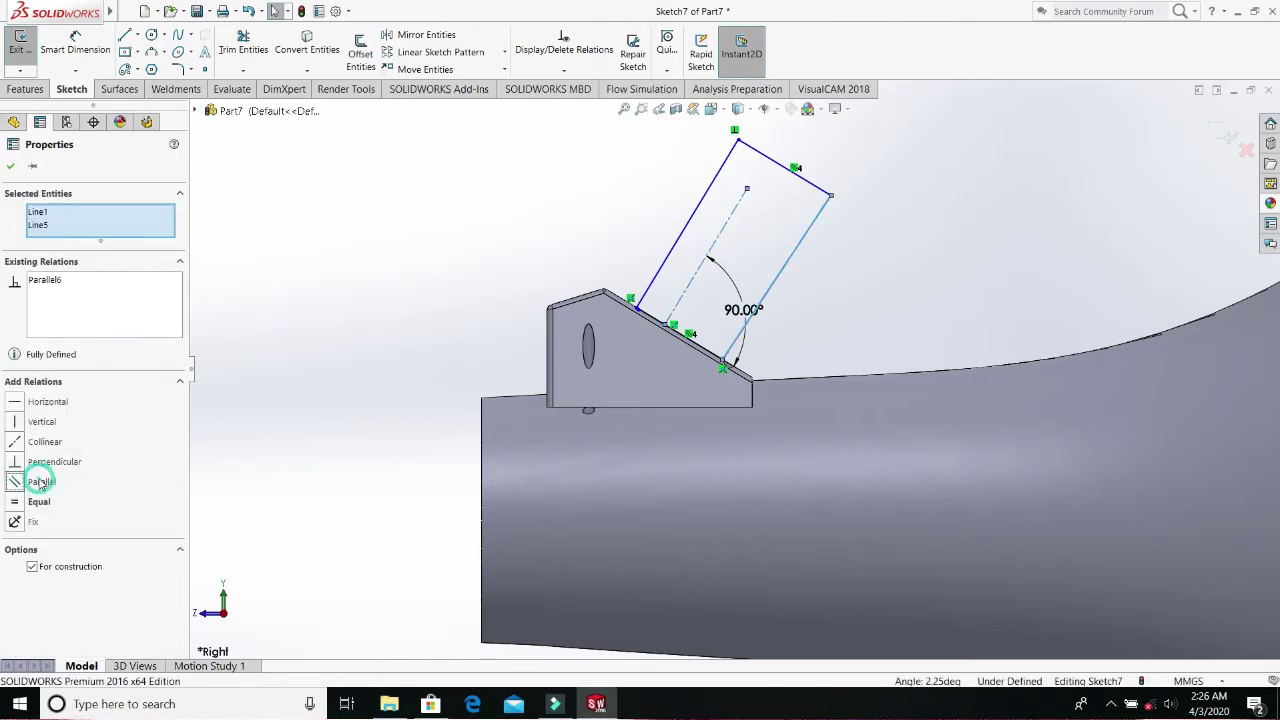
left_click(10, 167)
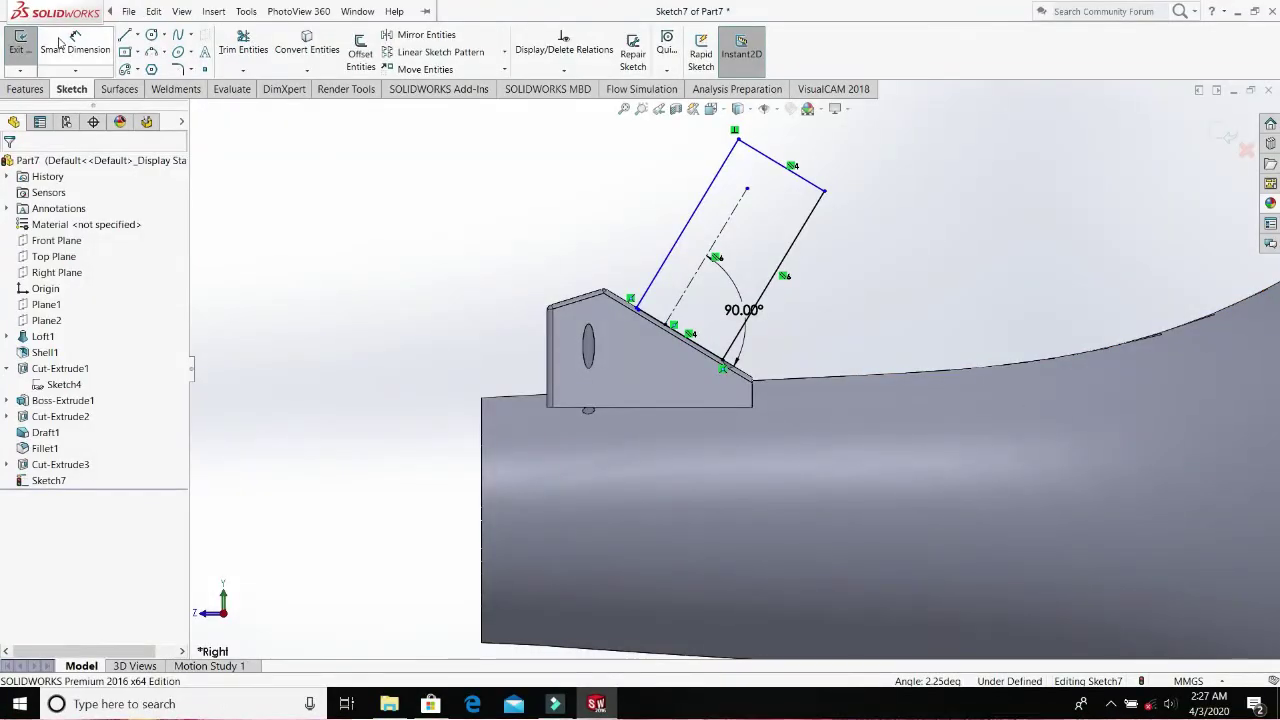
- Dimension the right side line of the outline to 97 mm
left_click(62, 44)
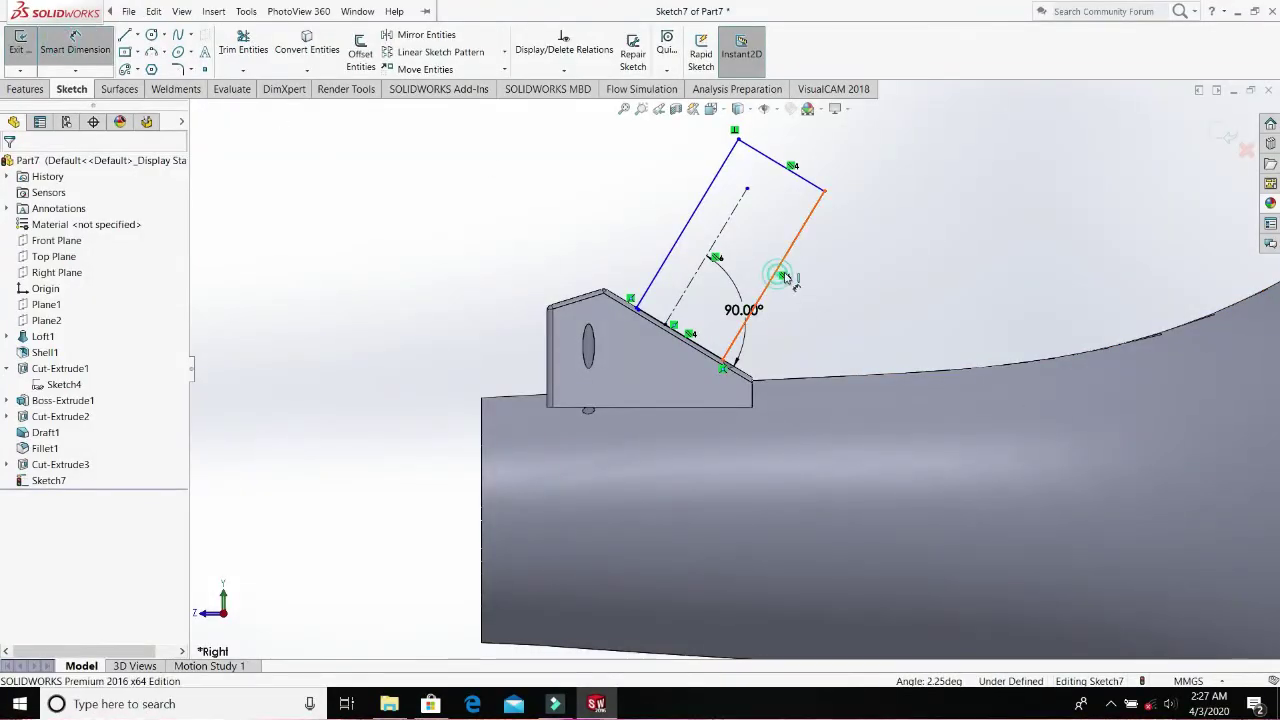
left_click(785, 278)
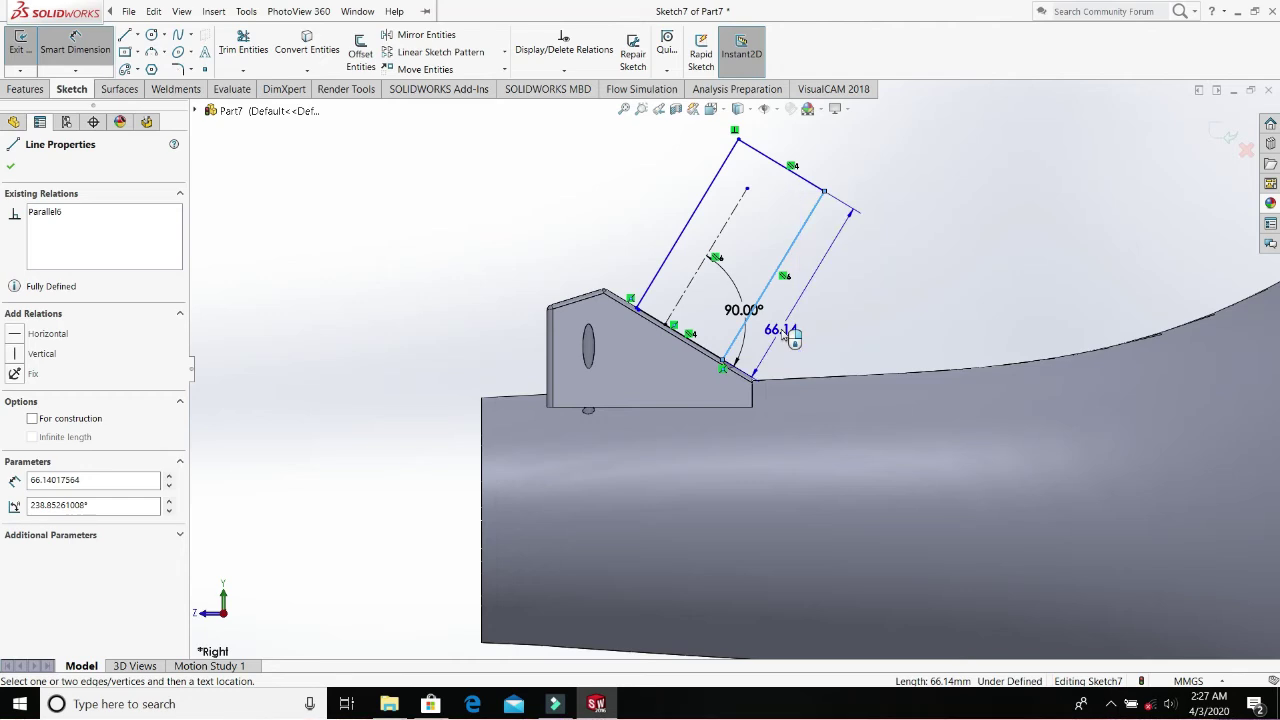
left_click(783, 334)
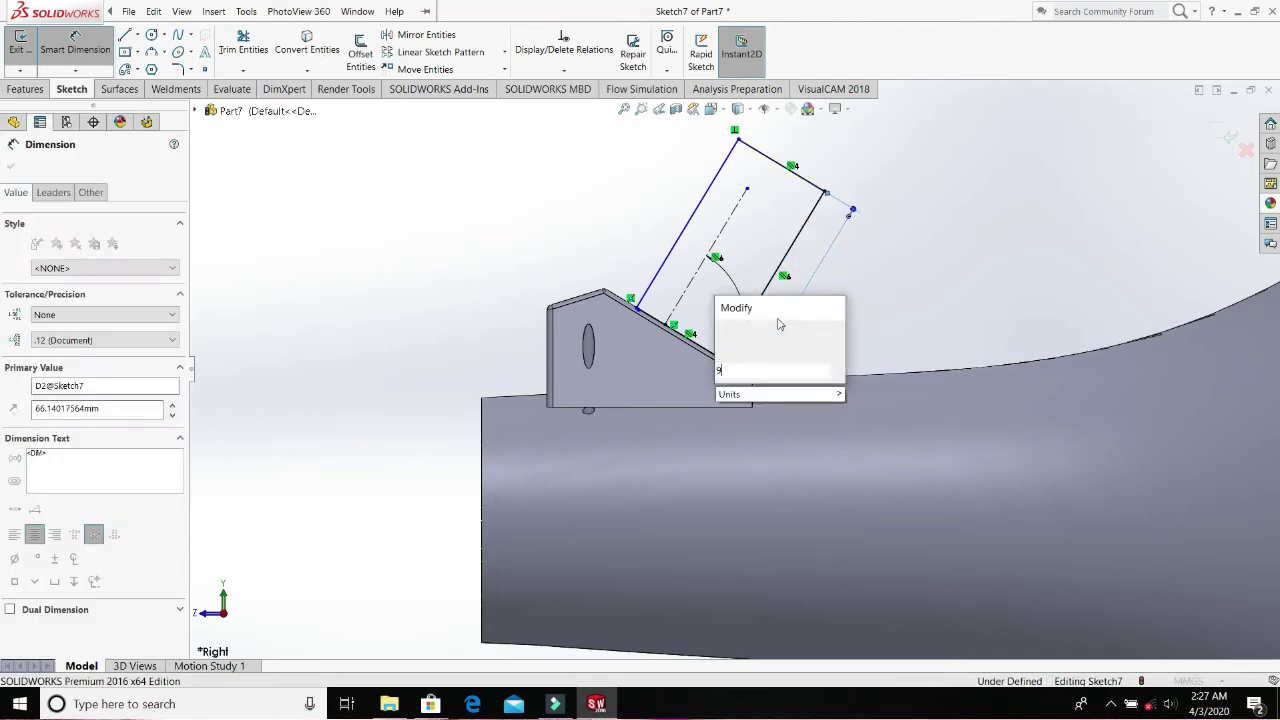
type("97")
key("Return")
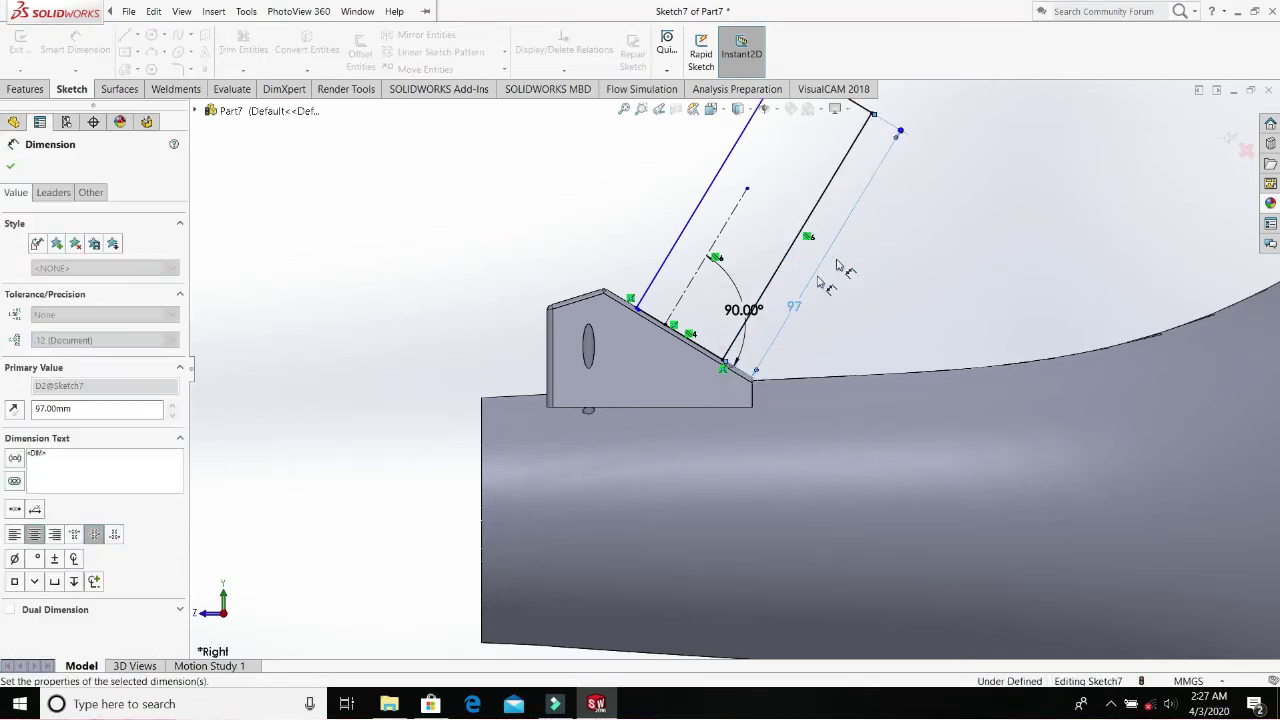
scroll(865, 228, "up", 2)
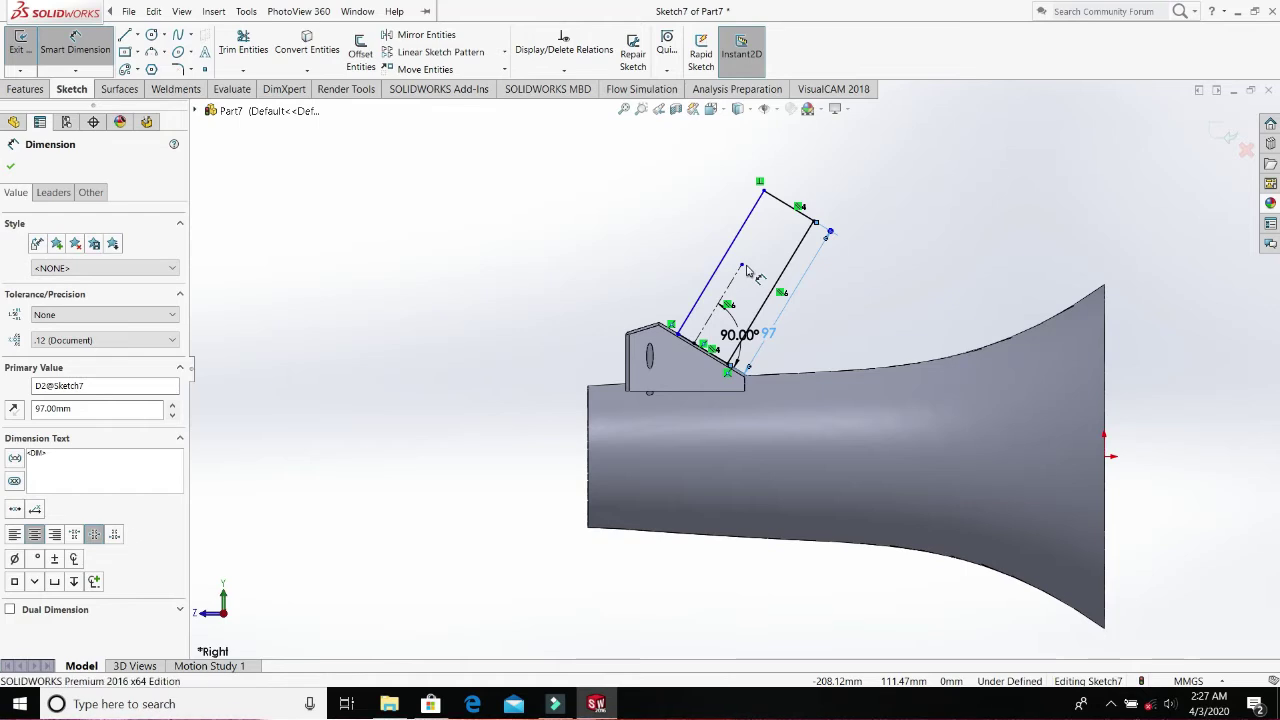
key("Escape")
mouse_move(555, 703)
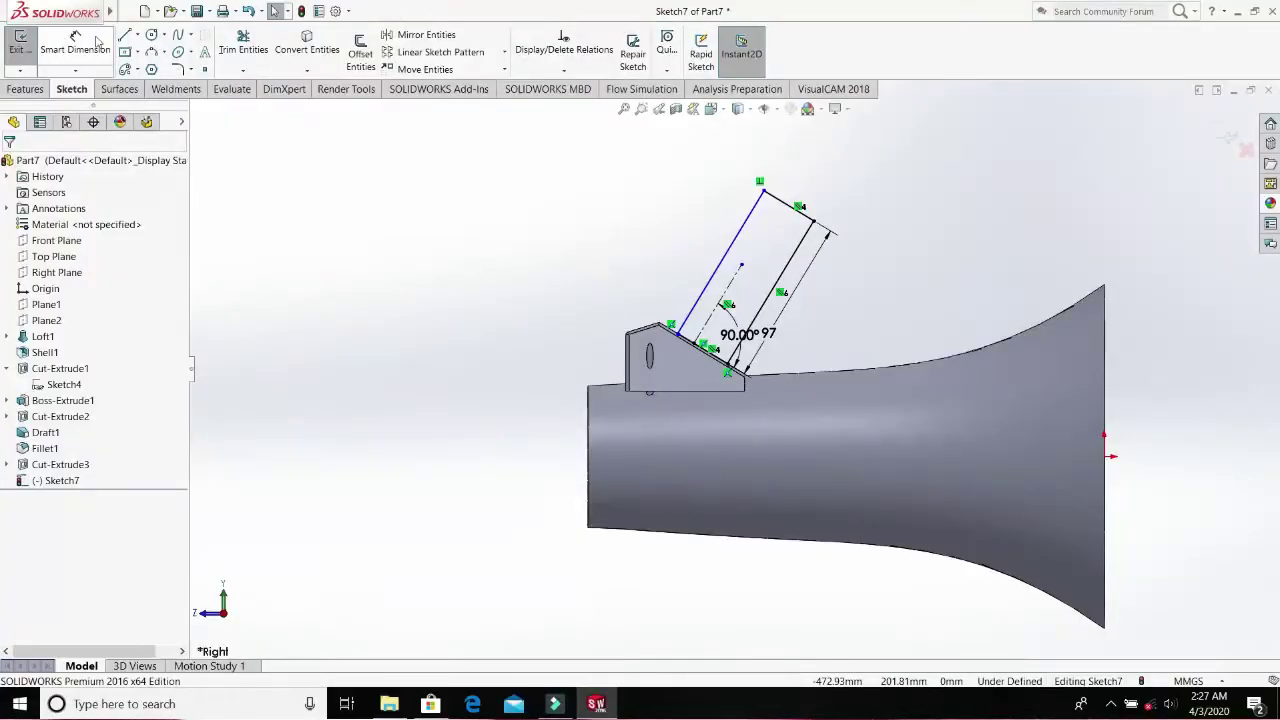
- Try a distance between the two side lines, then cancel it as redundant
left_click(75, 45)
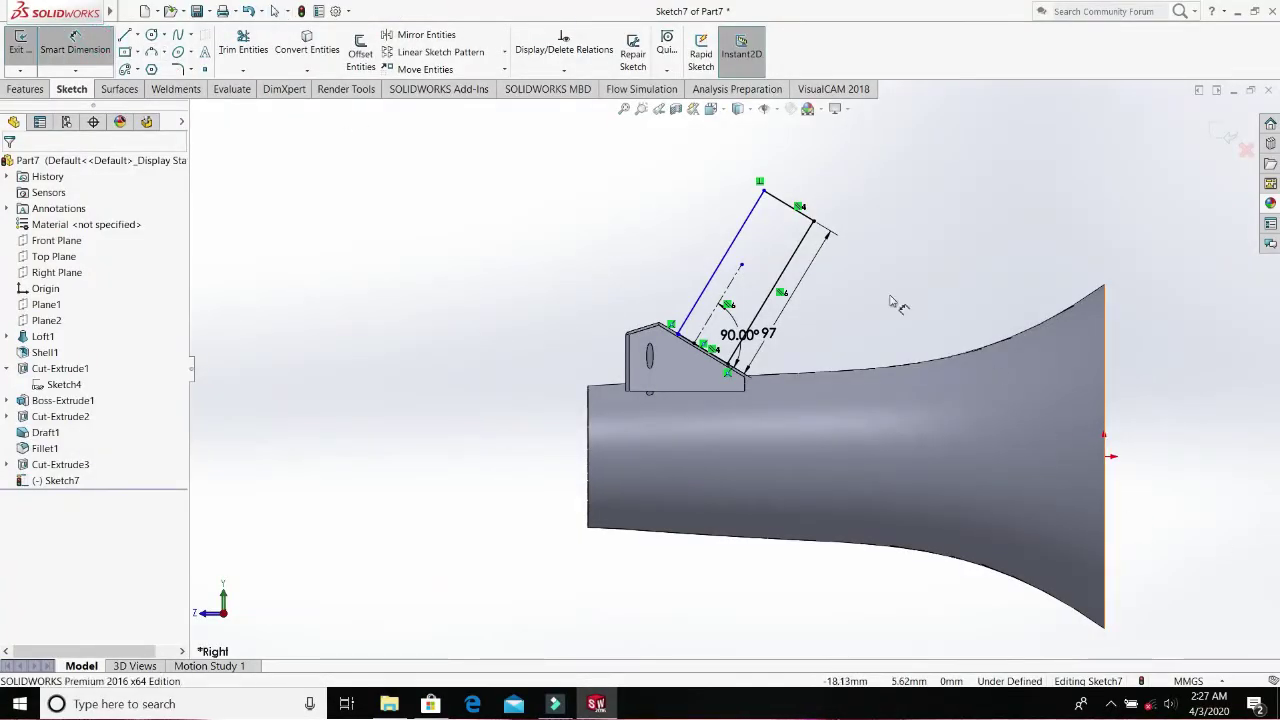
left_click(790, 260)
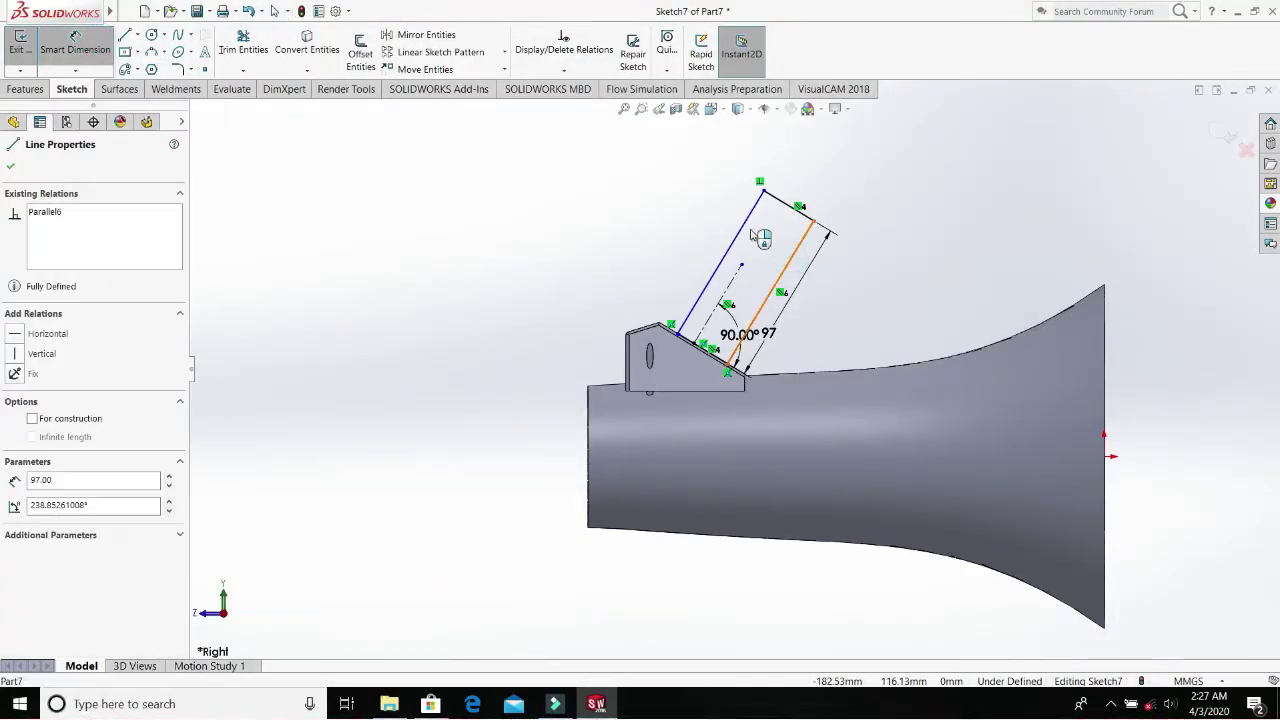
left_click(749, 221)
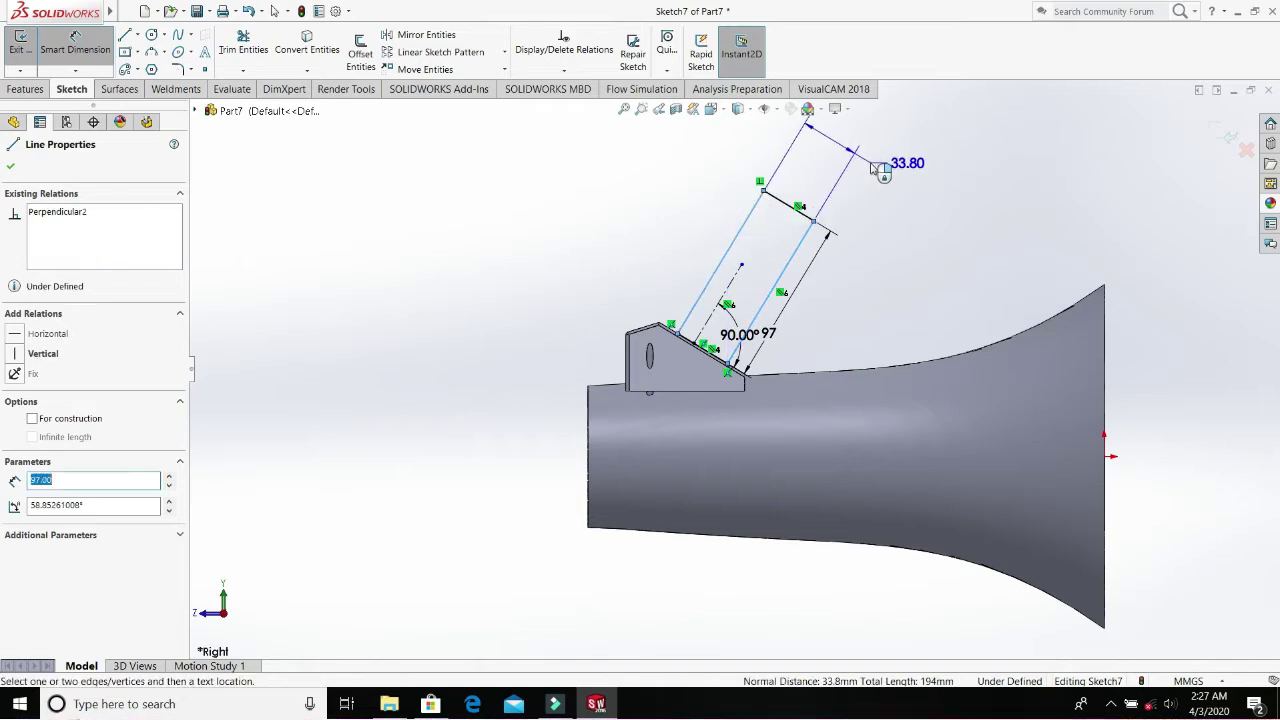
left_click(858, 148)
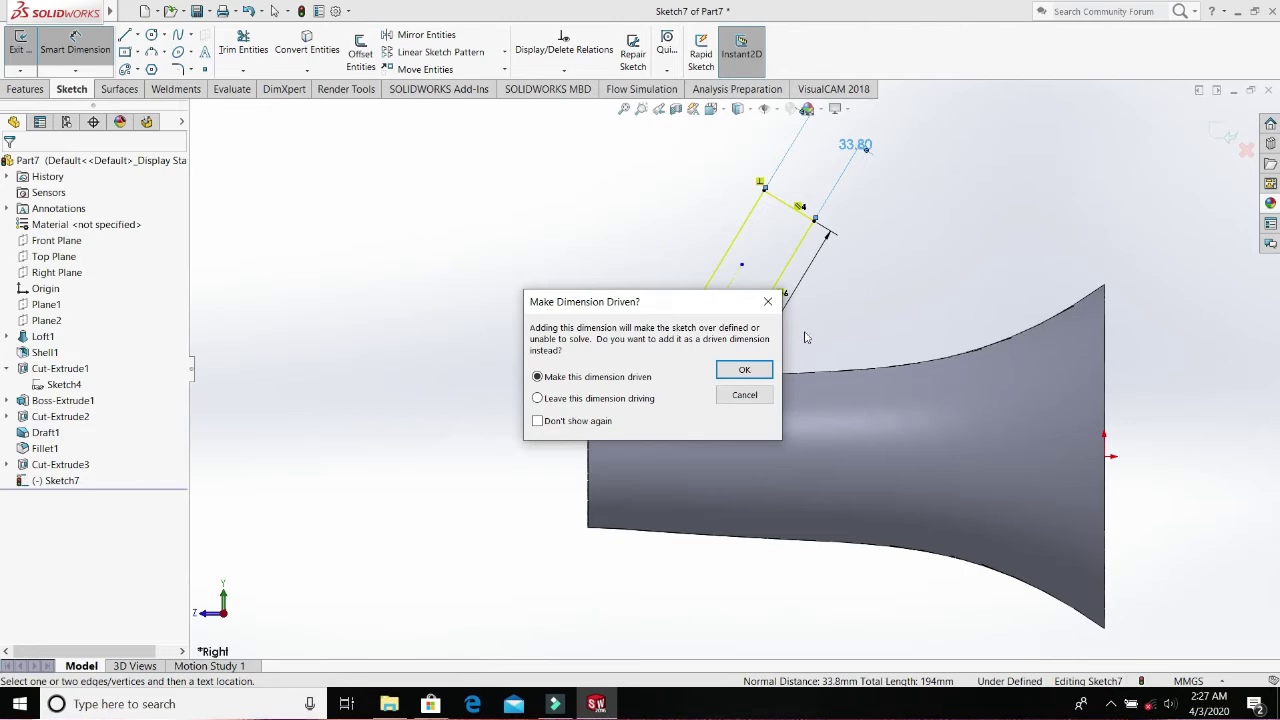
left_click(744, 395)
scroll(760, 400, "down", 3)
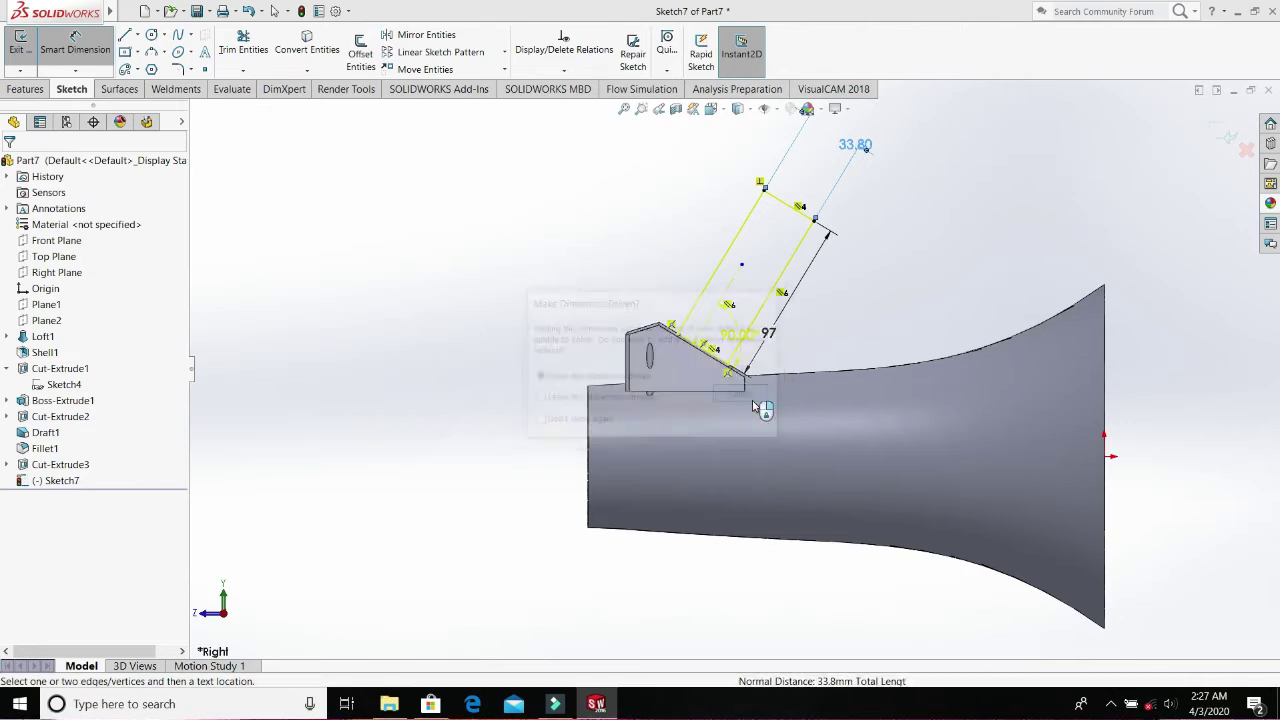
scroll(772, 345, "down", 3)
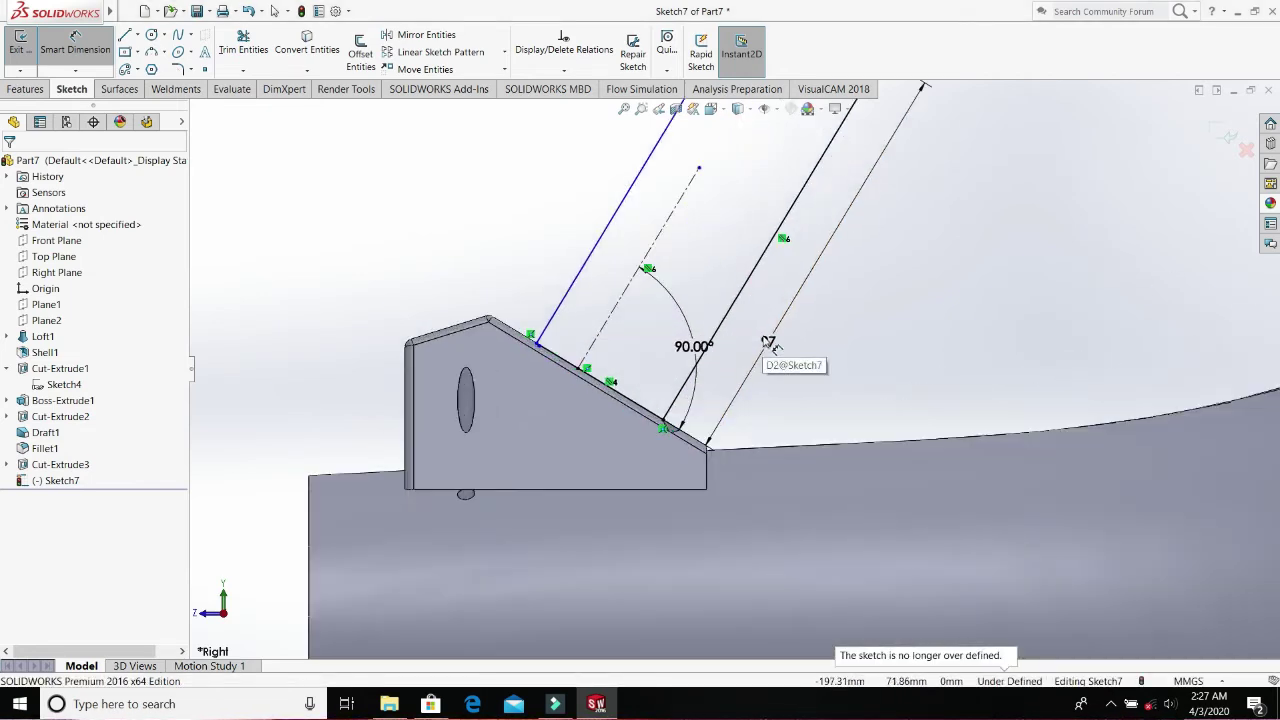
scroll(768, 343, "up", 5)
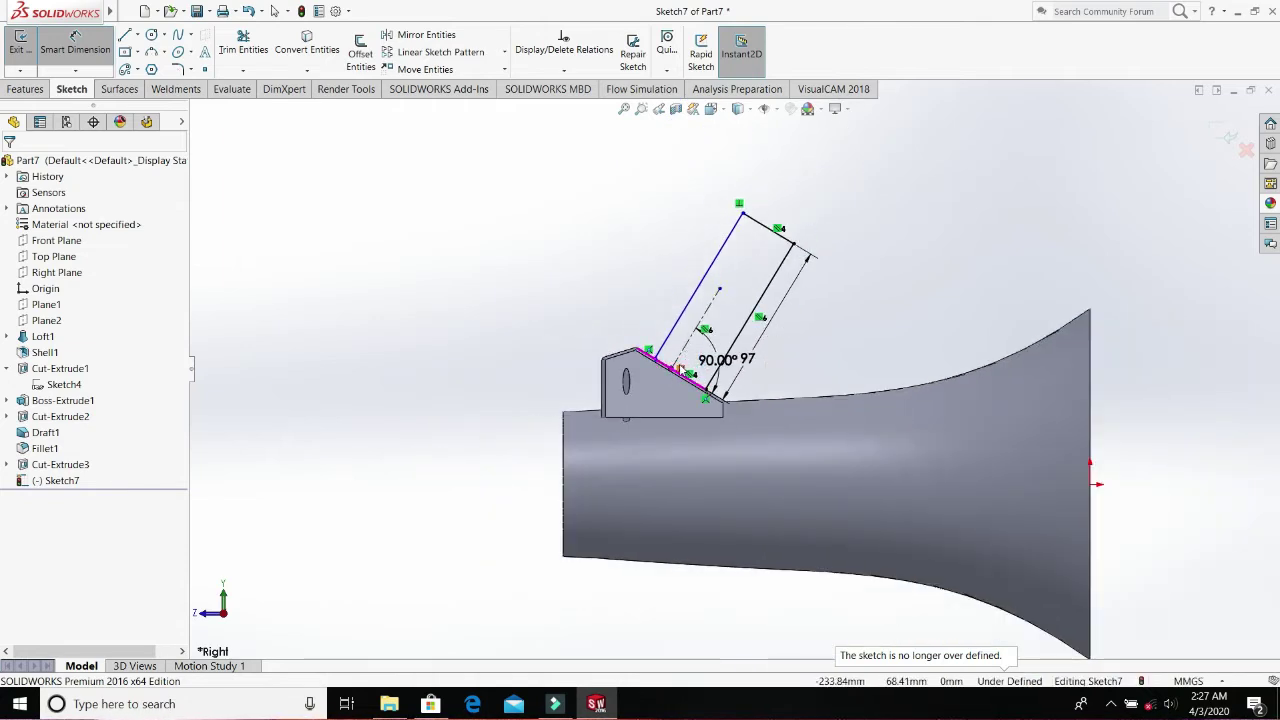
scroll(704, 362, "down", 1)
scroll(675, 368, "down", 3)
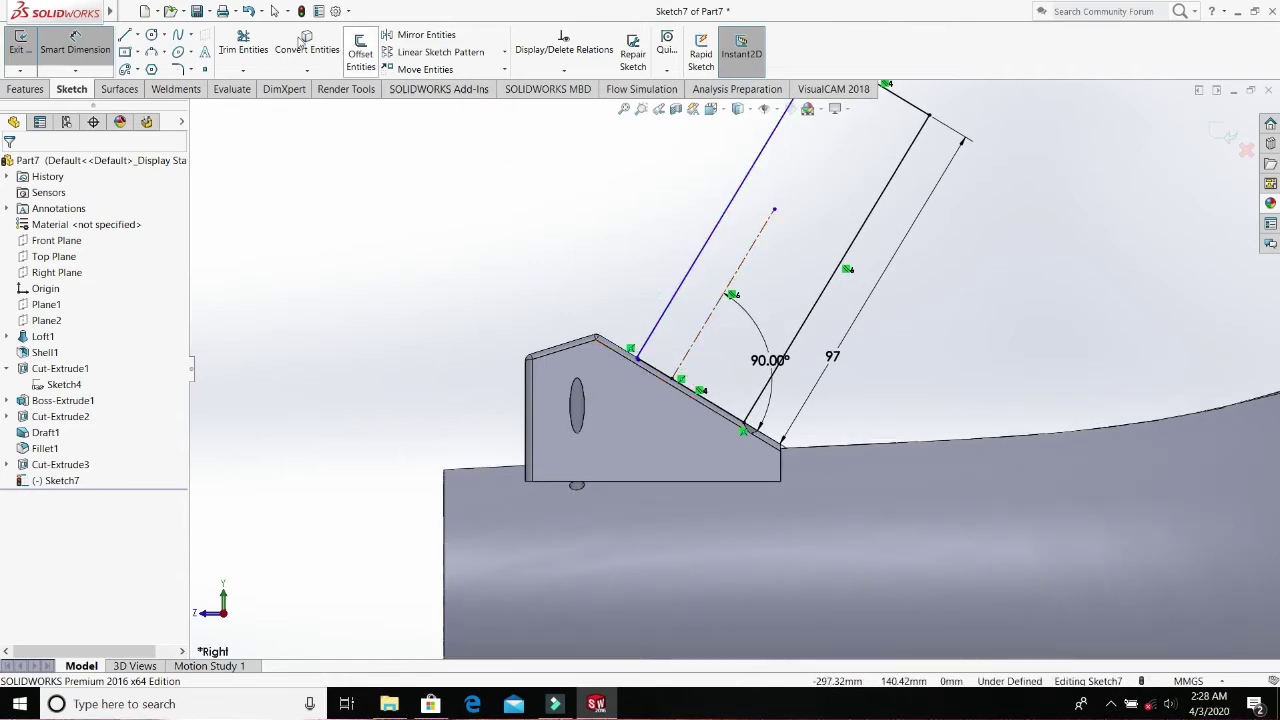
left_click(110, 57)
left_click(112, 57)
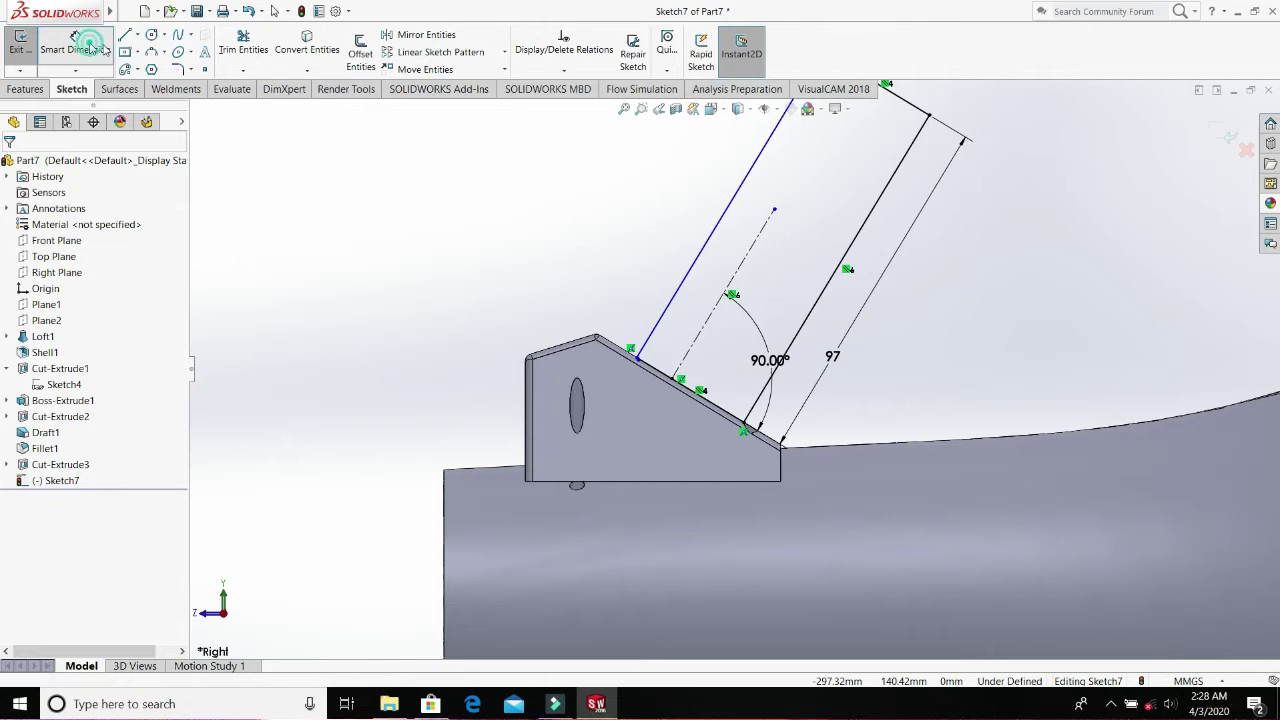
- Try a centreline-to-left-side distance, cancel it, and orbit the model to check the sketch
left_click(709, 313)
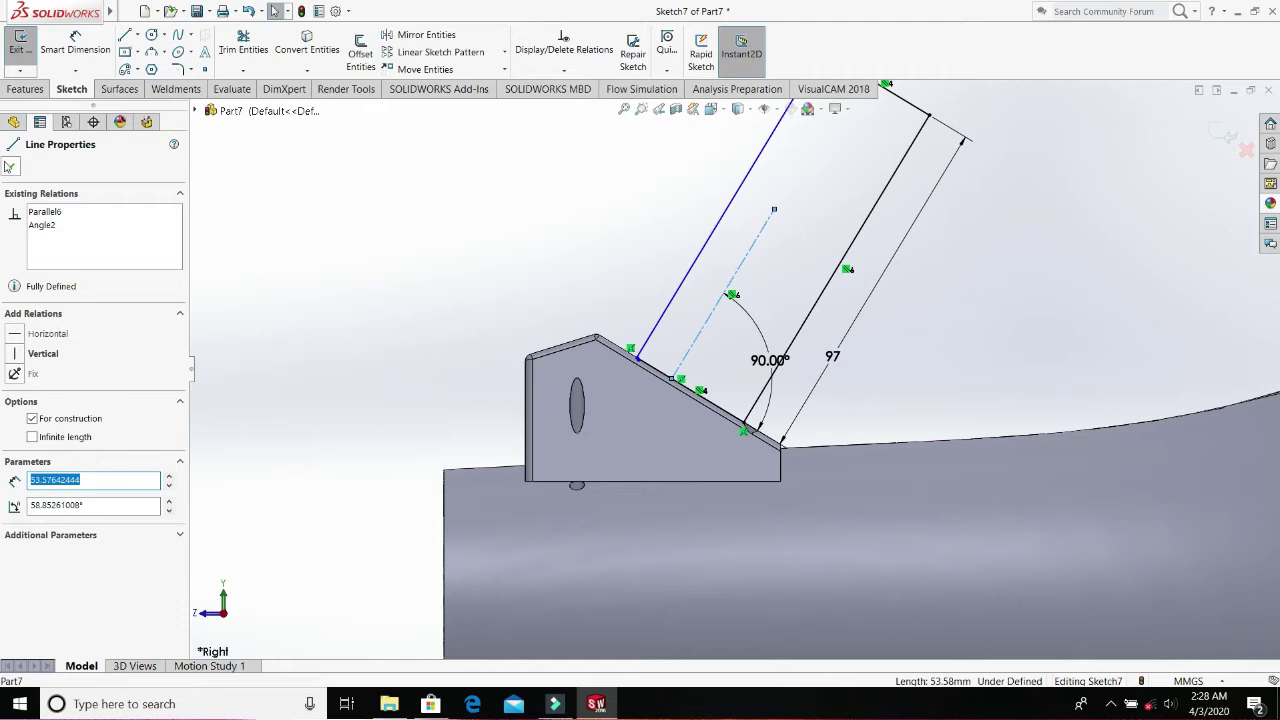
left_click(9, 167)
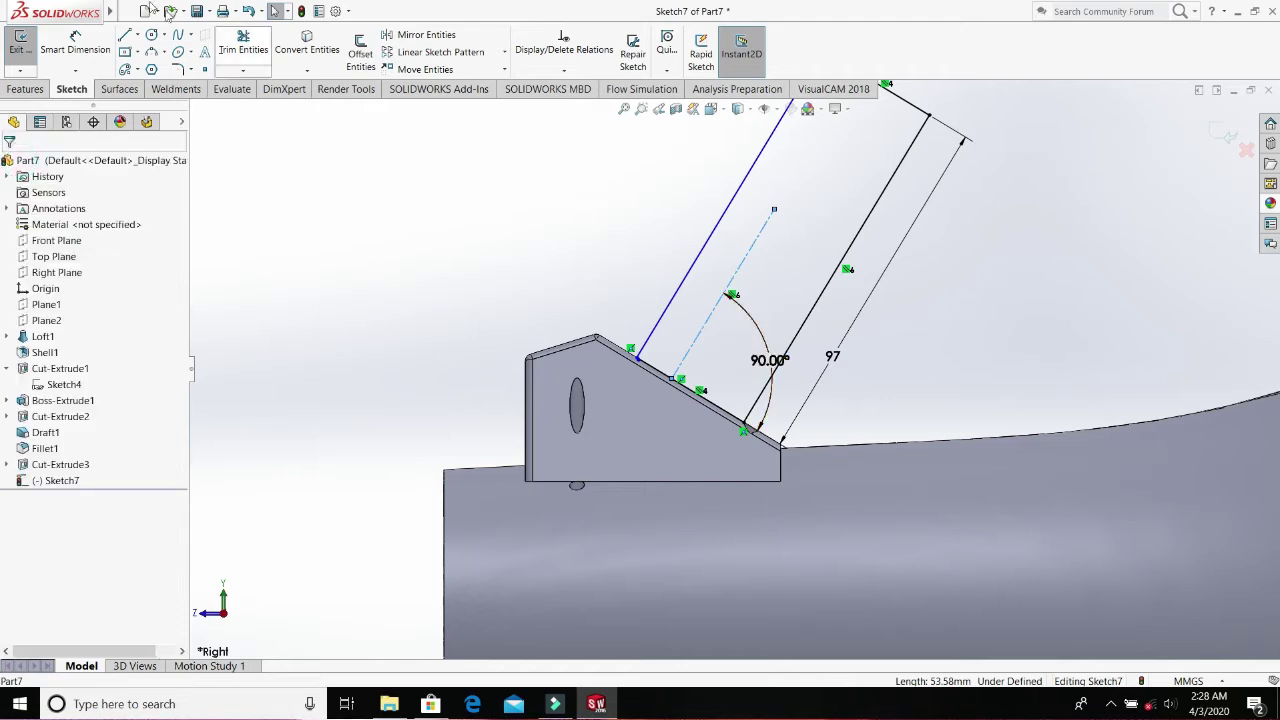
left_click(75, 45)
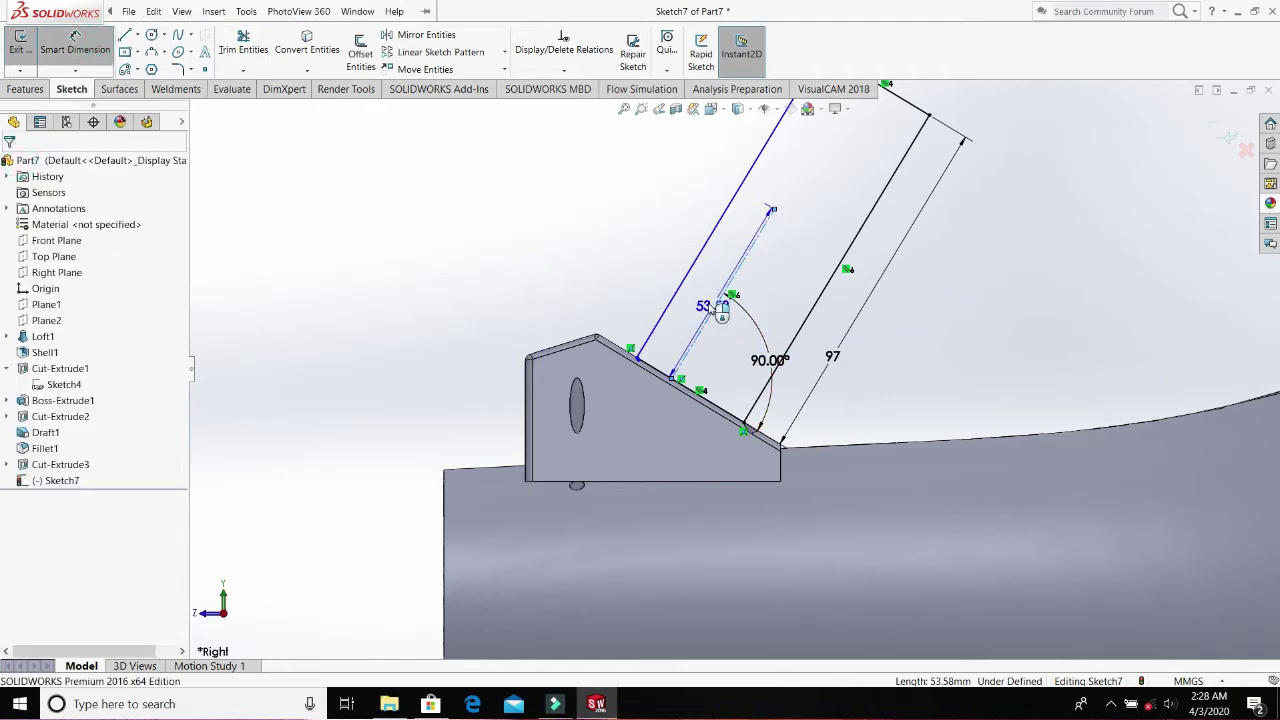
left_click(672, 290)
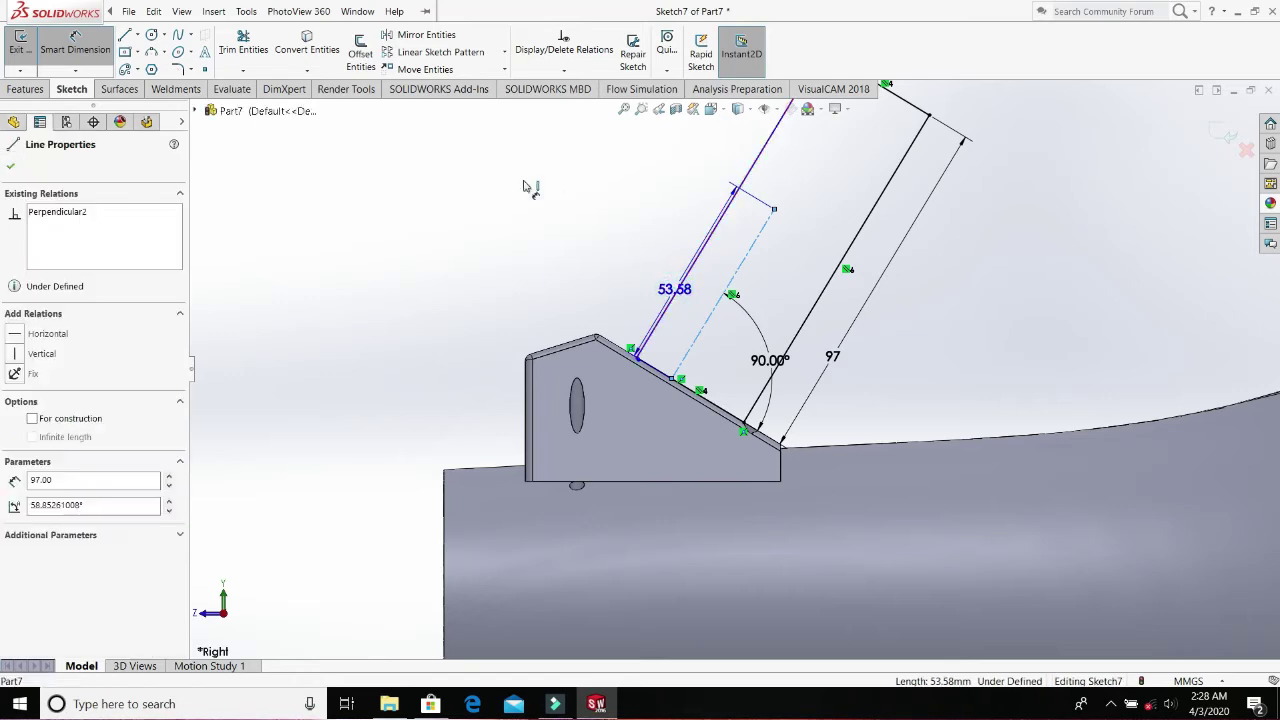
left_click(480, 252)
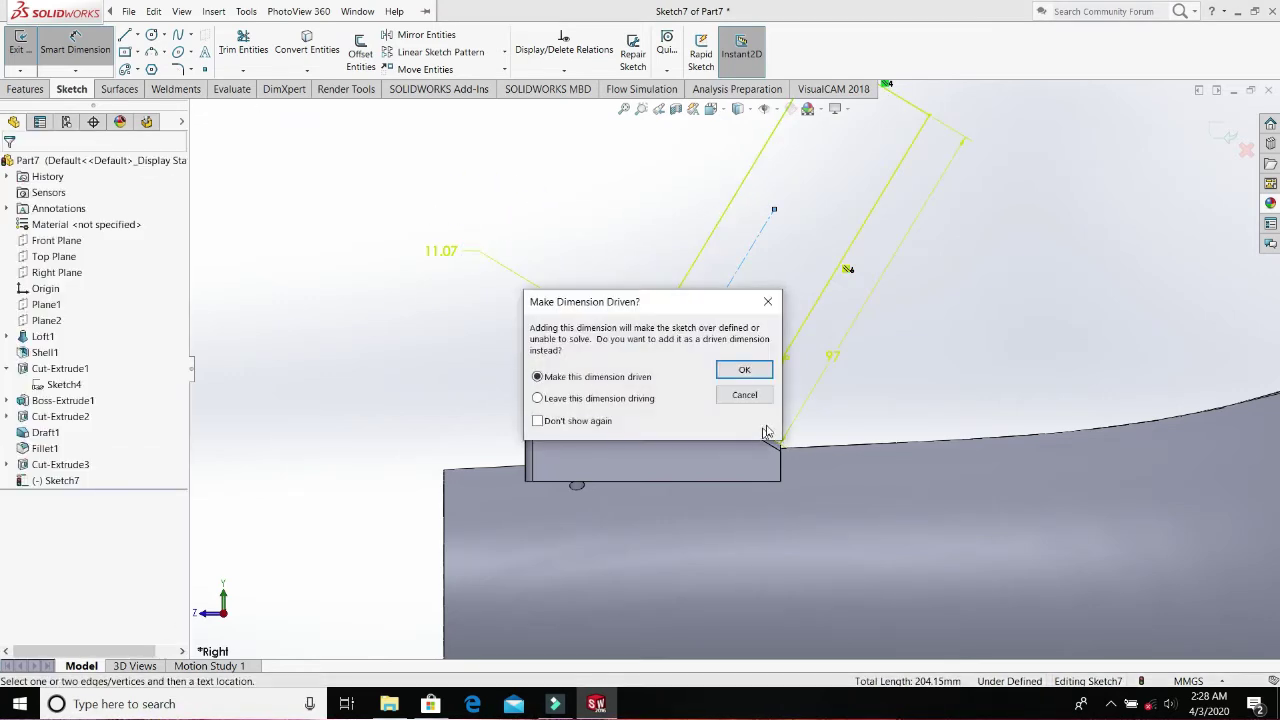
left_click(769, 400)
left_click(785, 398)
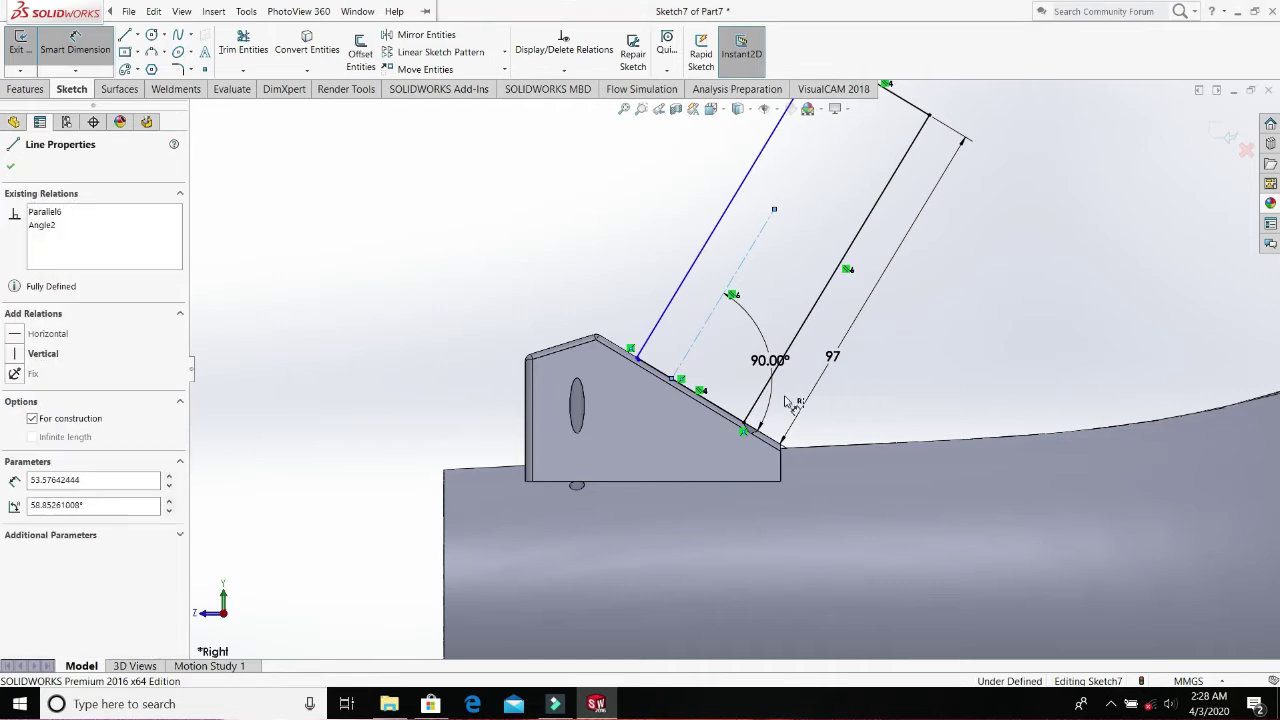
mouse_move(785, 398)
middle_mouse_down()
mouse_move(725, 461)
mouse_move(769, 473)
middle_mouse_up()
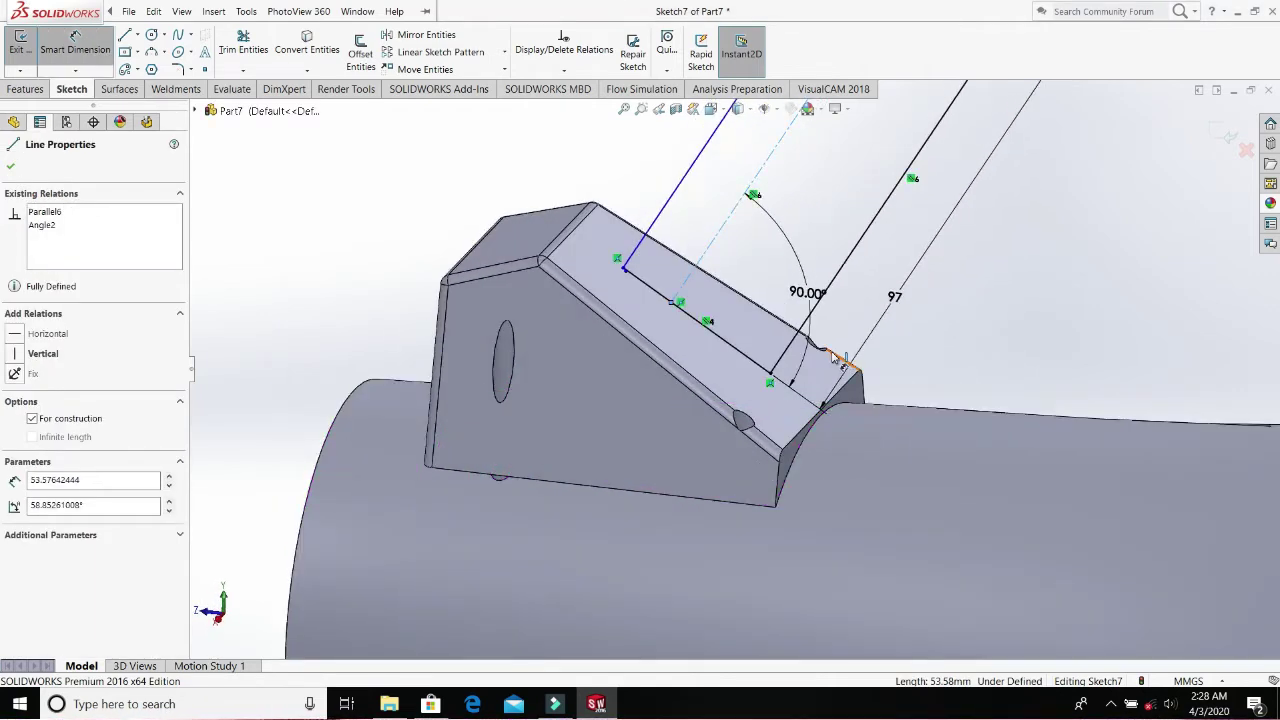
scroll(845, 367, "up", 4)
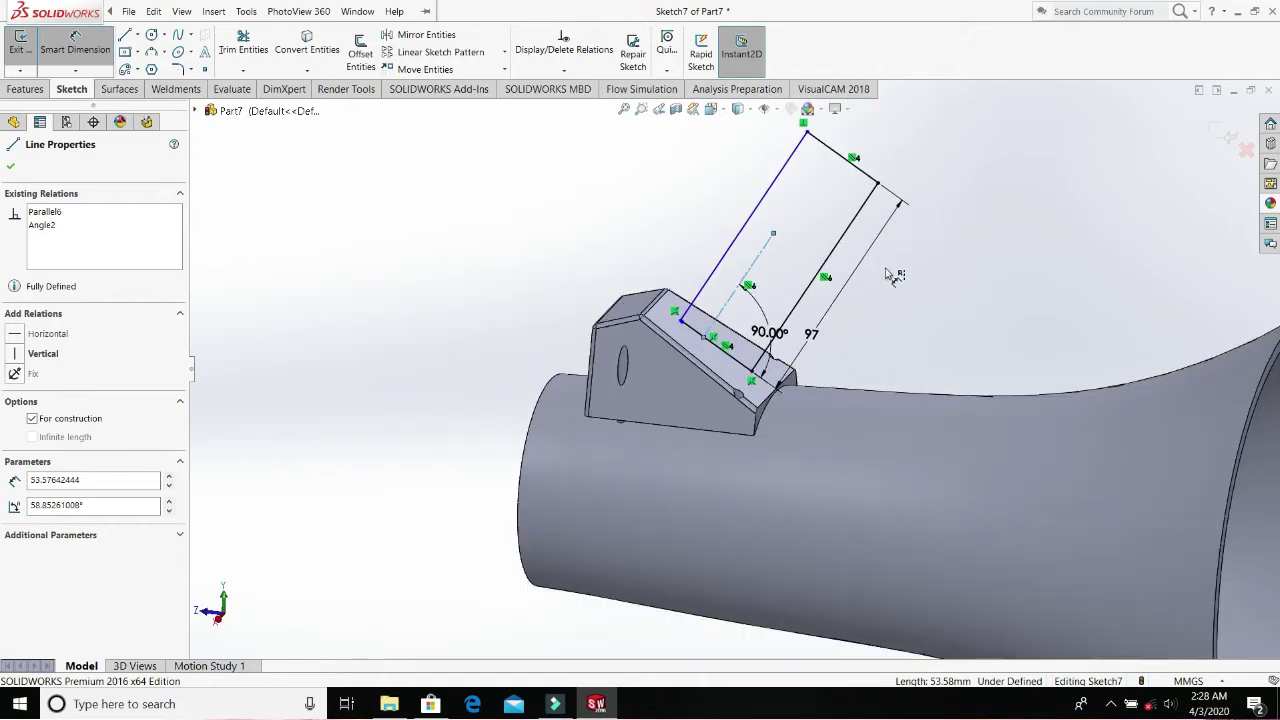
scroll(898, 270, "up", 2)
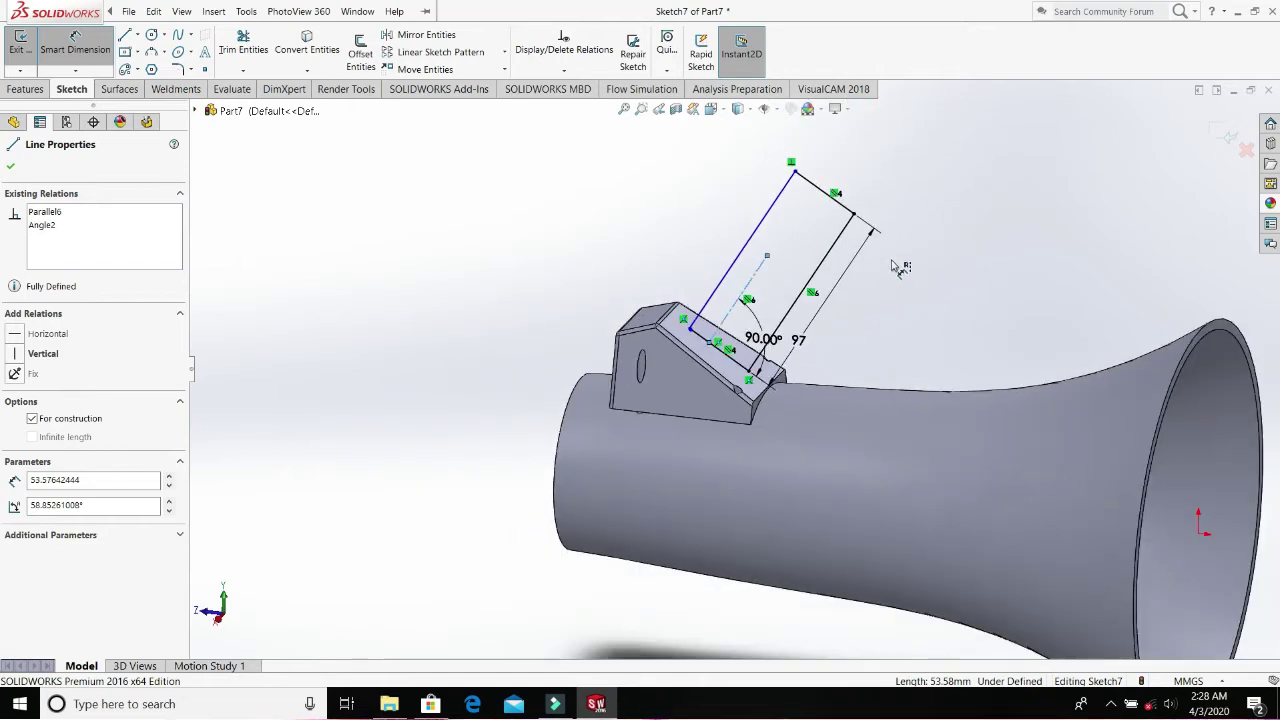
middle_click_drag(880, 200, 857, 210)
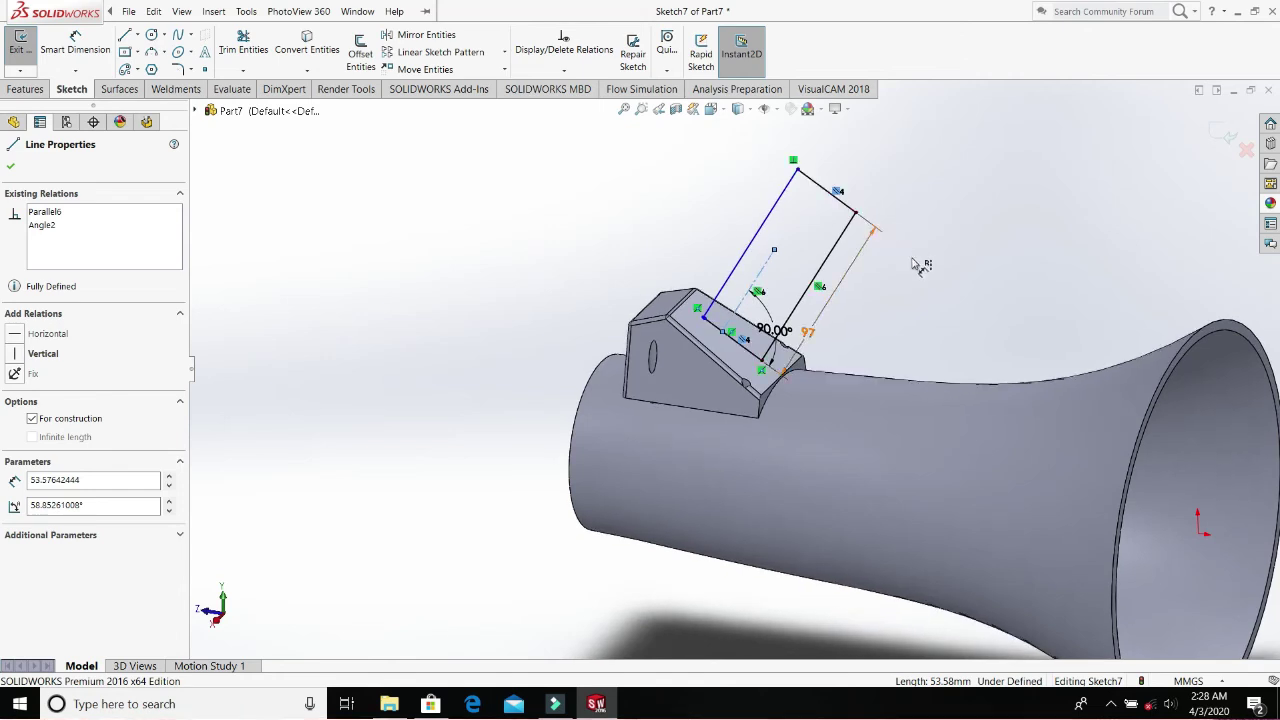
right_click_drag(914, 268, 914, 256)
- Delete the top sketch line and the leftover orange line
key("Escape")
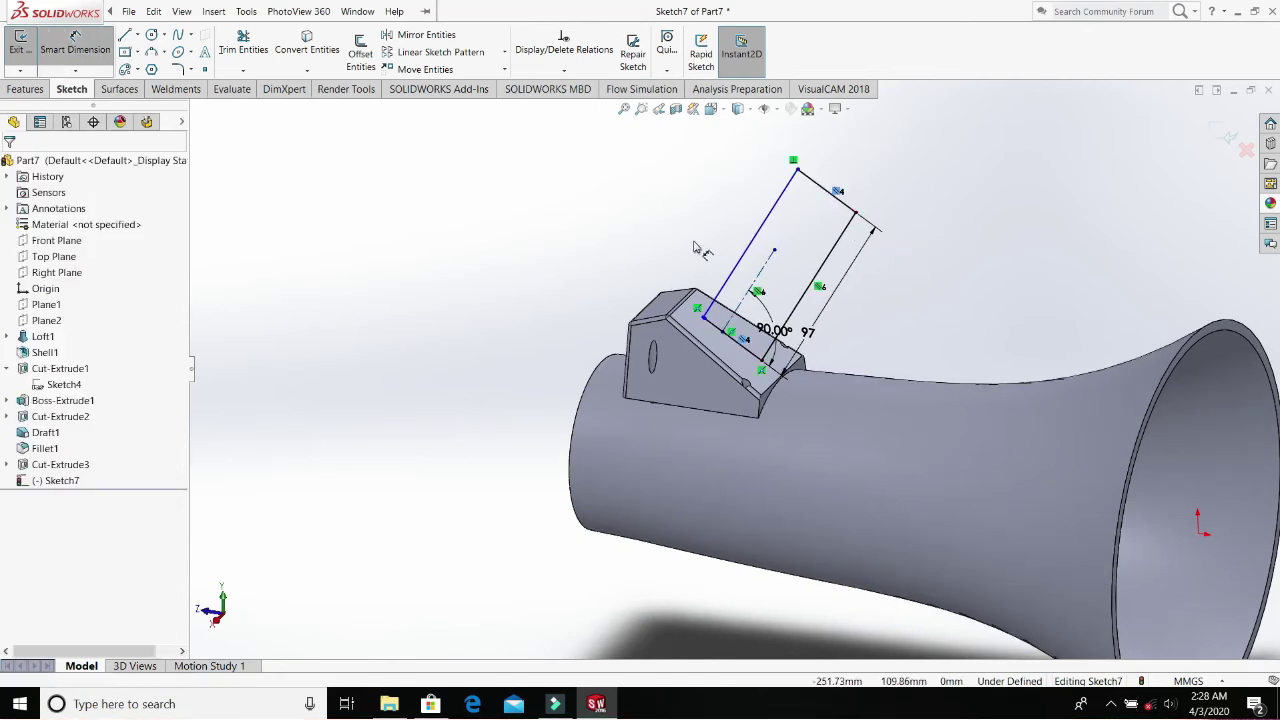
left_click(818, 281)
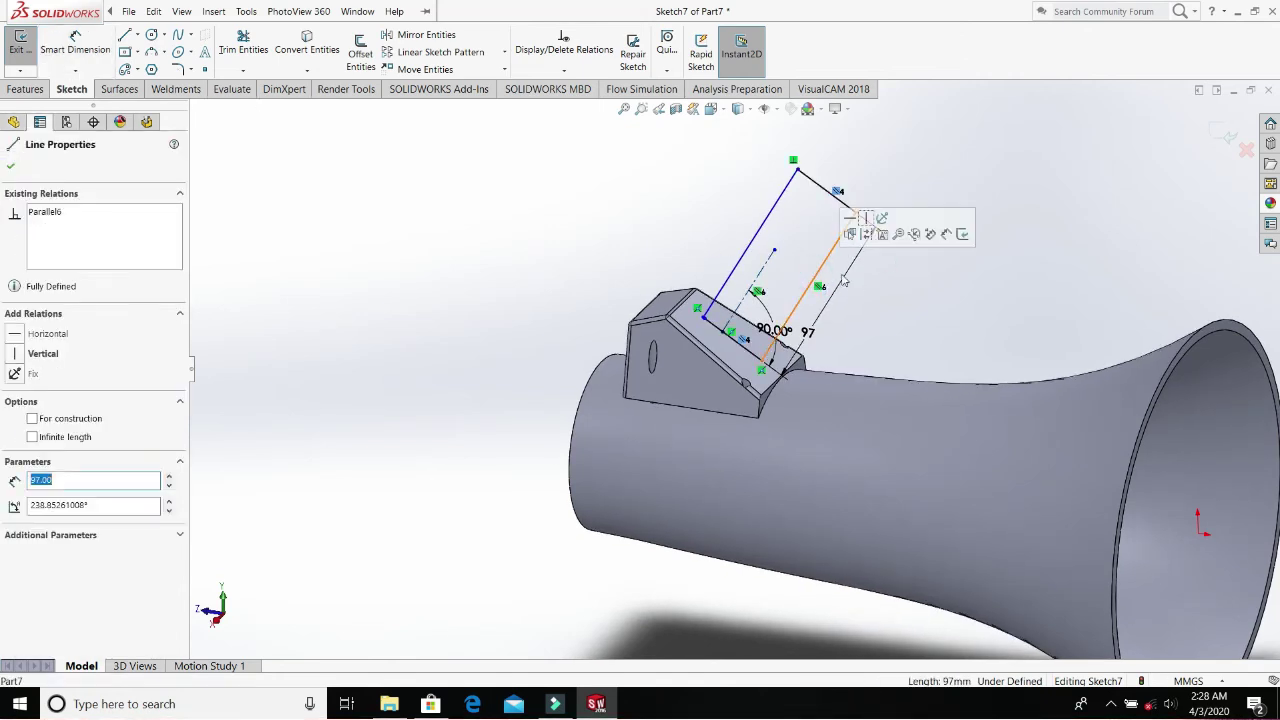
key("Escape")
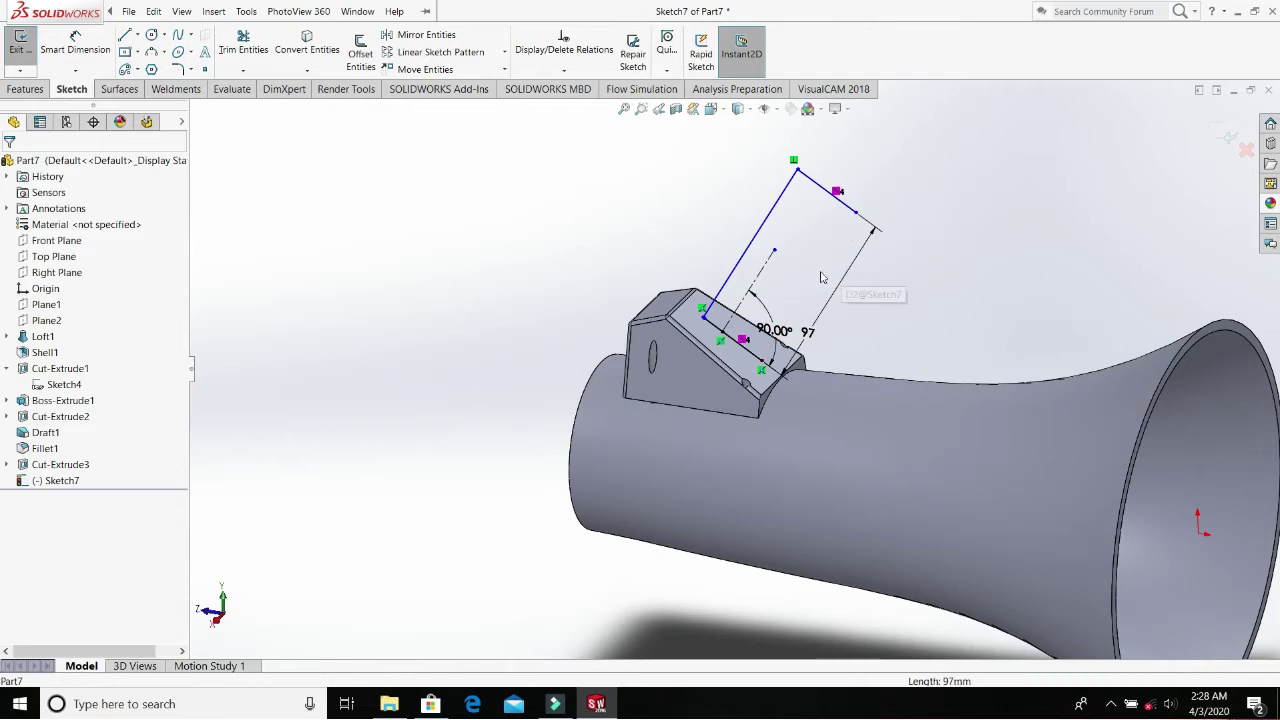
left_click(855, 213)
key("Delete")
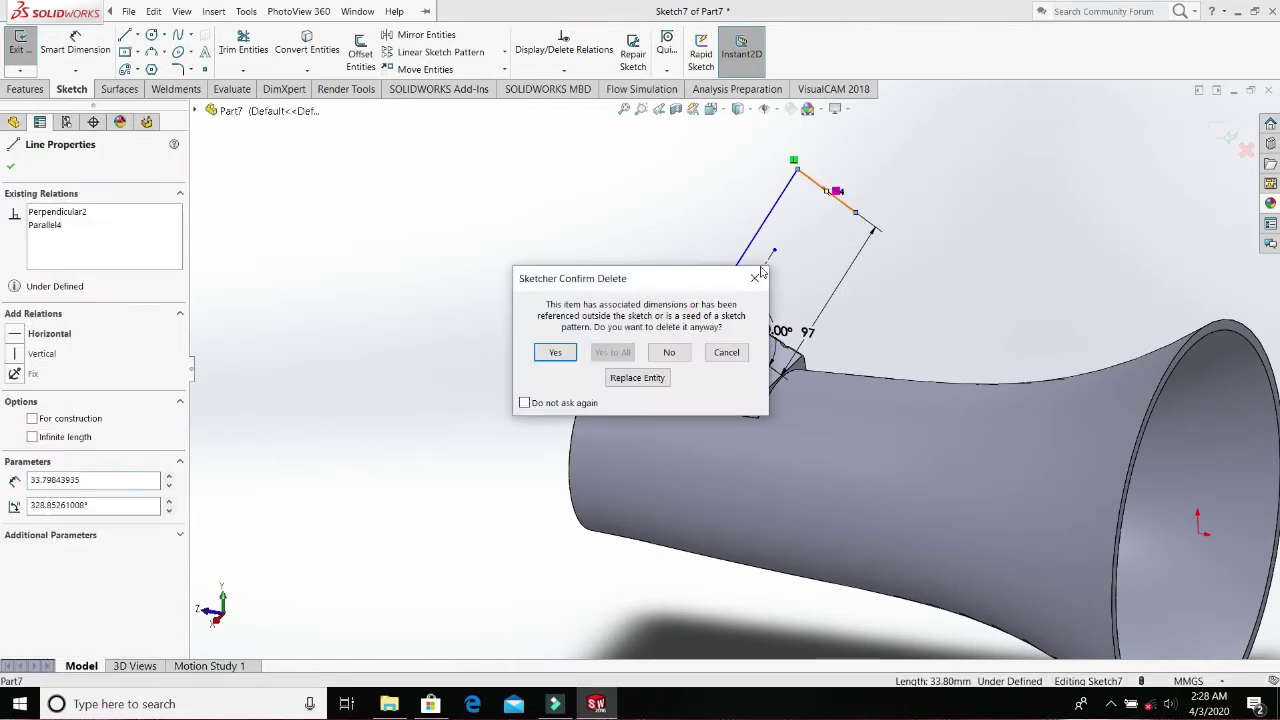
left_click(556, 356)
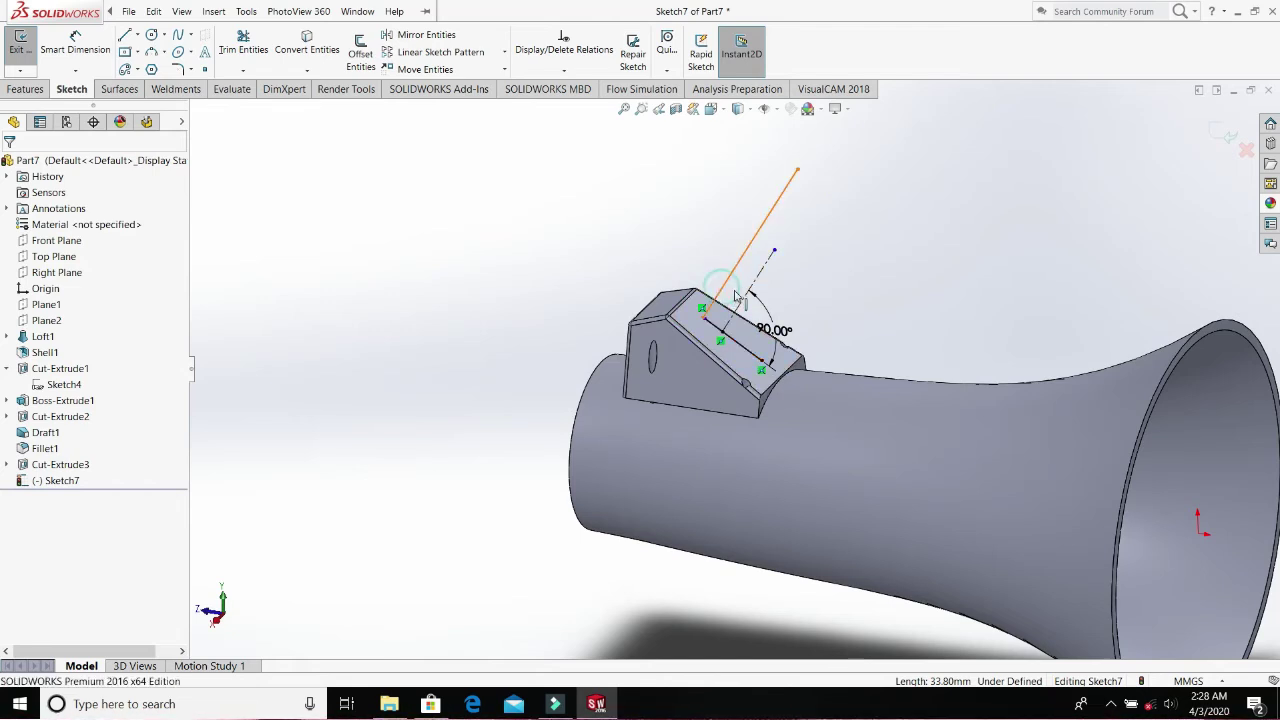
left_click(736, 296)
key("Delete")
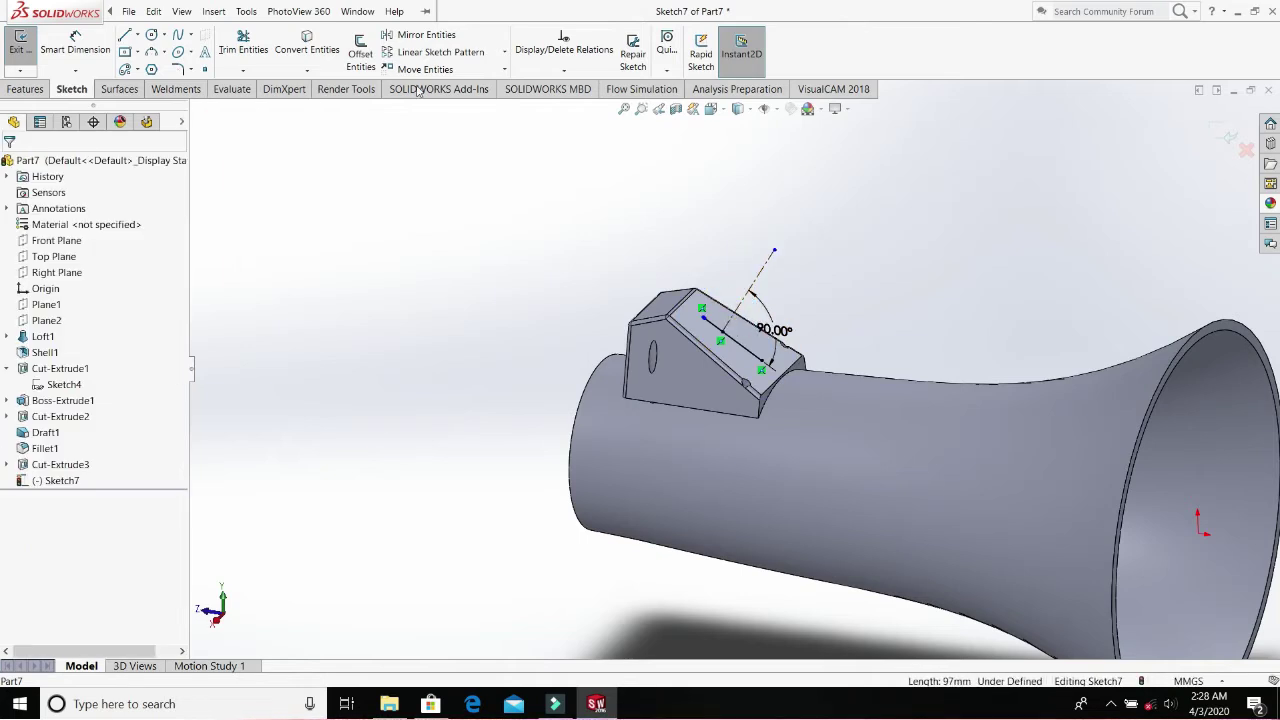
- Offset the centreline 21 mm bi-directionally to create two side lines
left_click(360, 52)
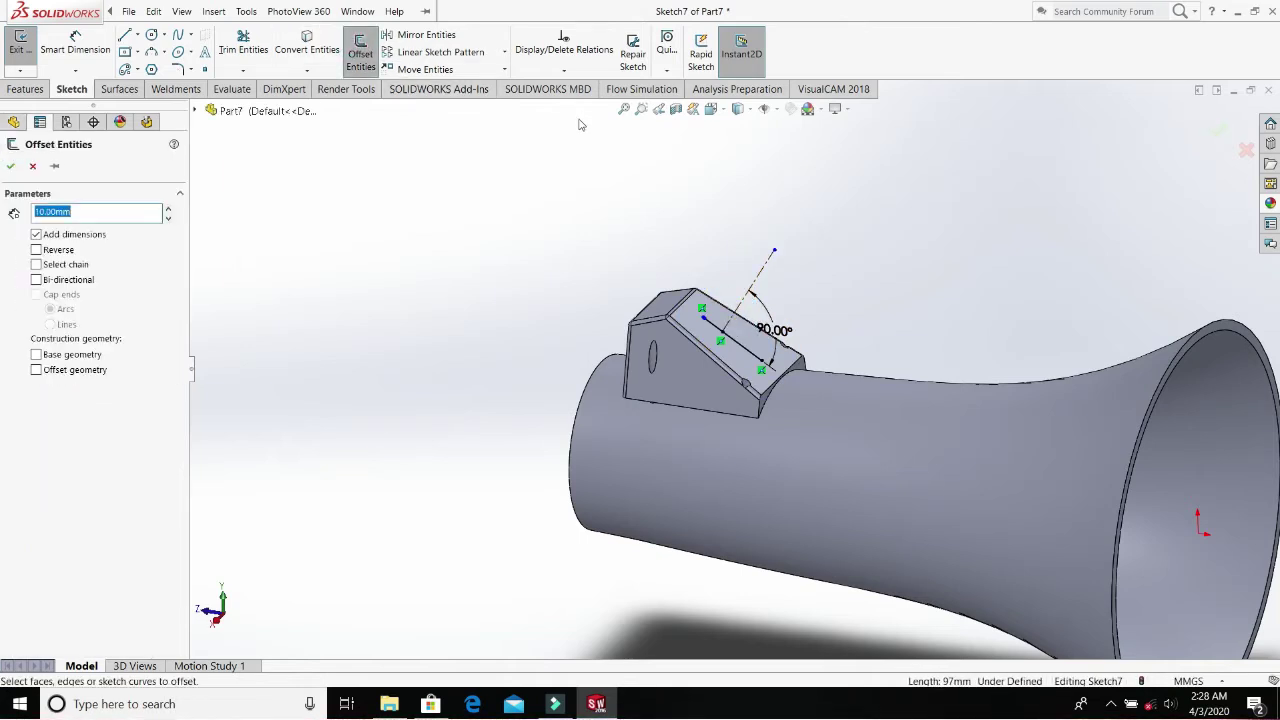
type("21")
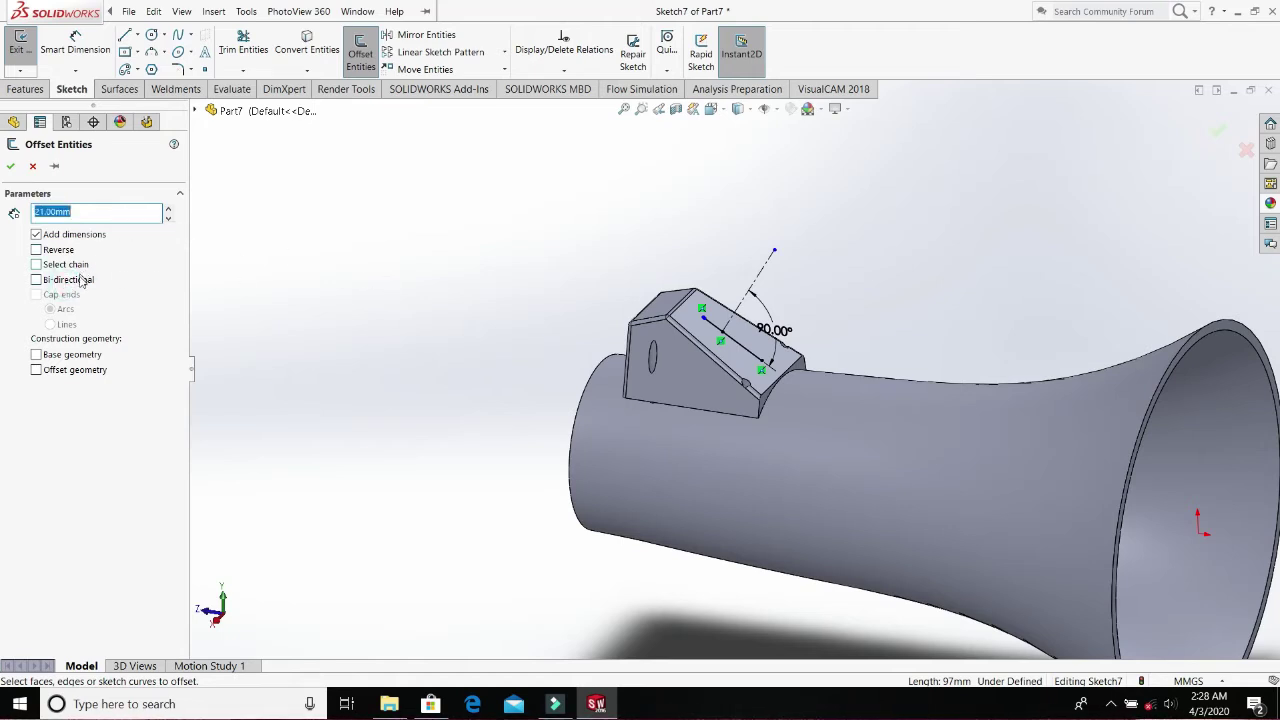
left_click(82, 280)
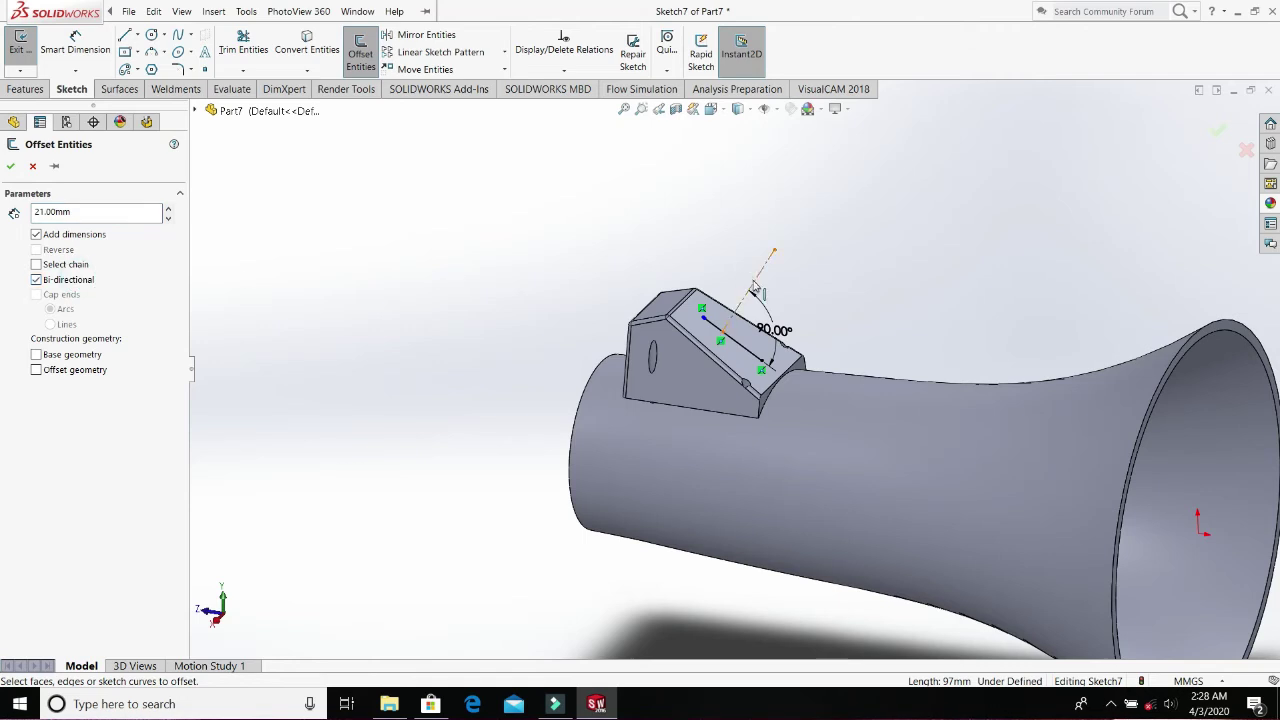
left_click(757, 288)
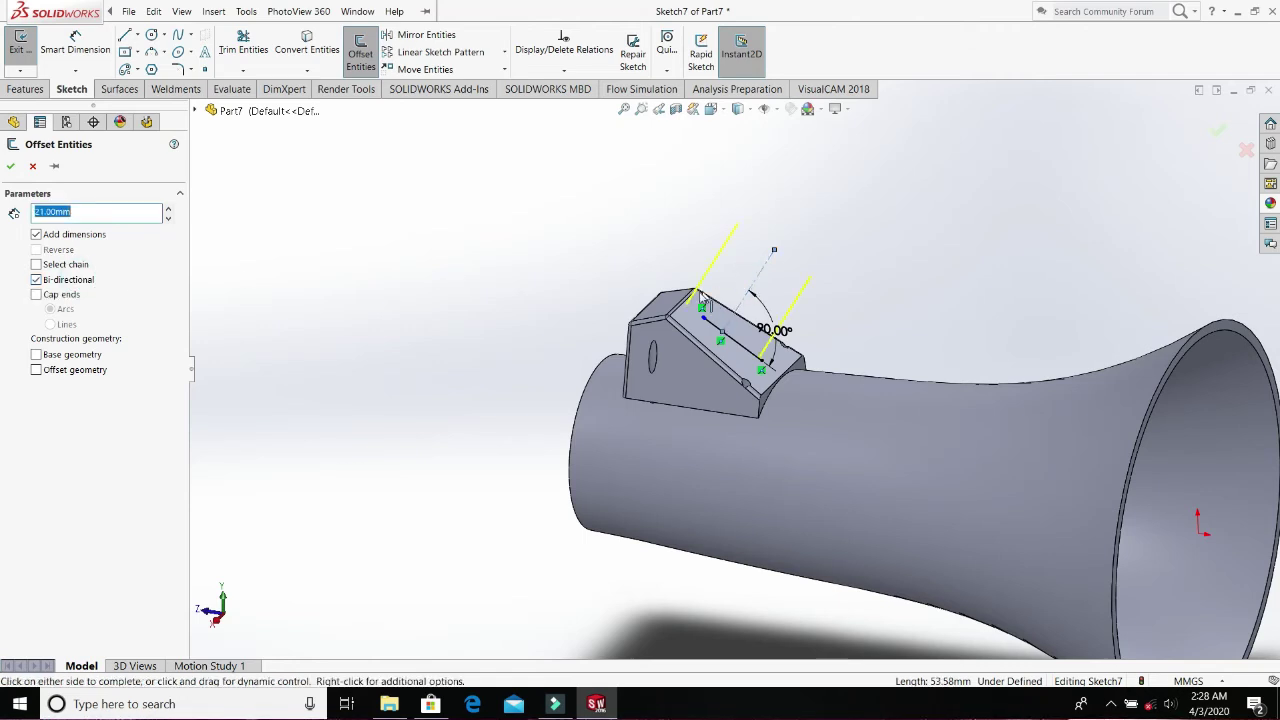
middle_click_drag(909, 327, 874, 294)
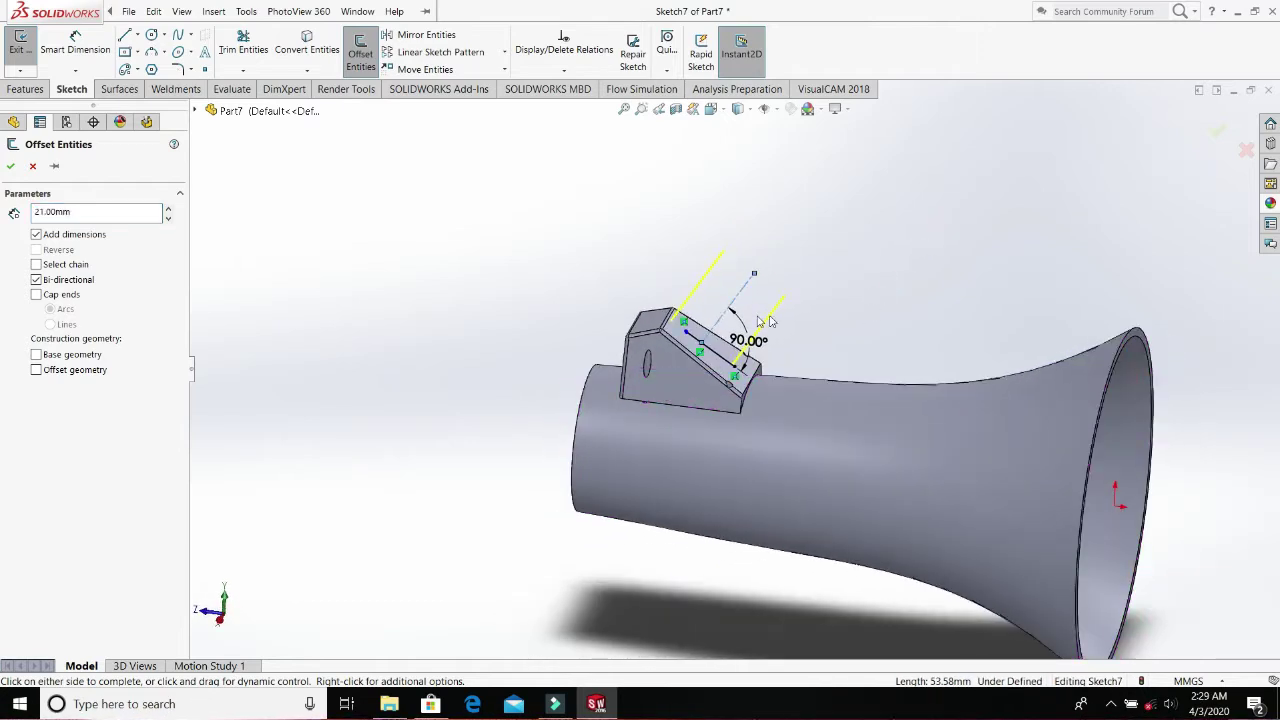
left_click(10, 166)
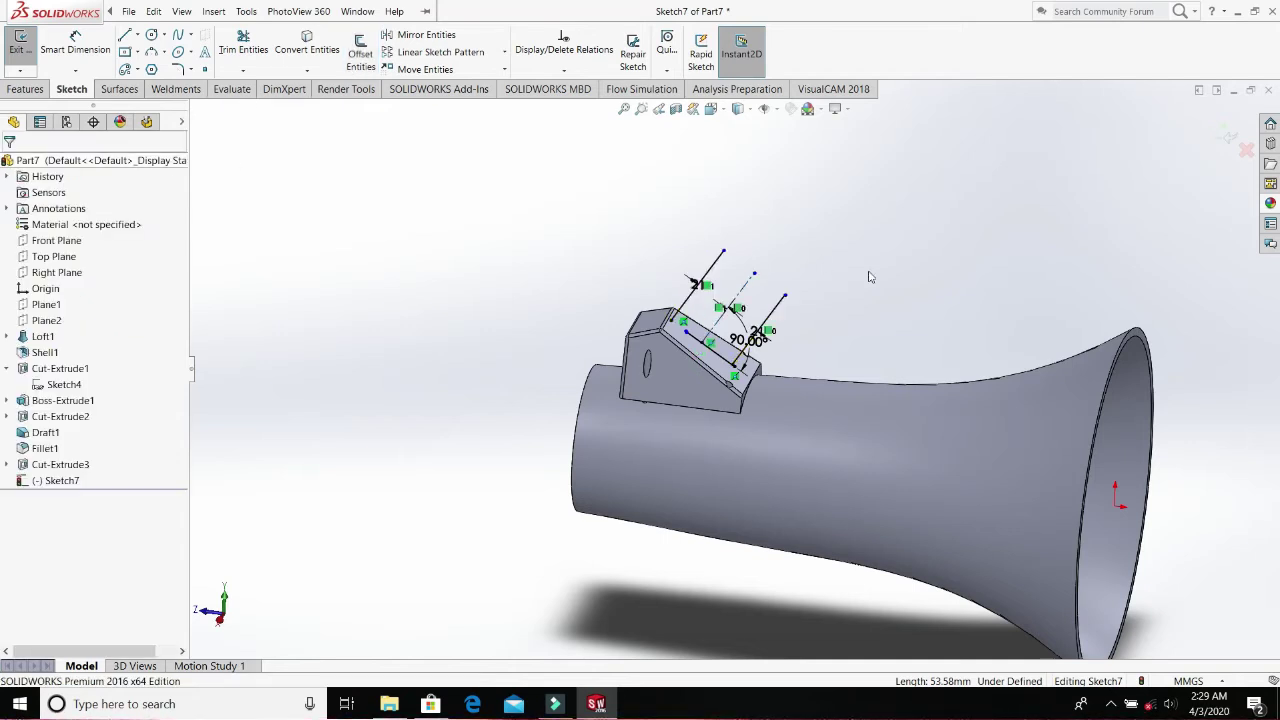
- Drag an offset-line endpoint slightly to reshape the lines
scroll(889, 286, "up", 2)
scroll(734, 363, "down", 4)
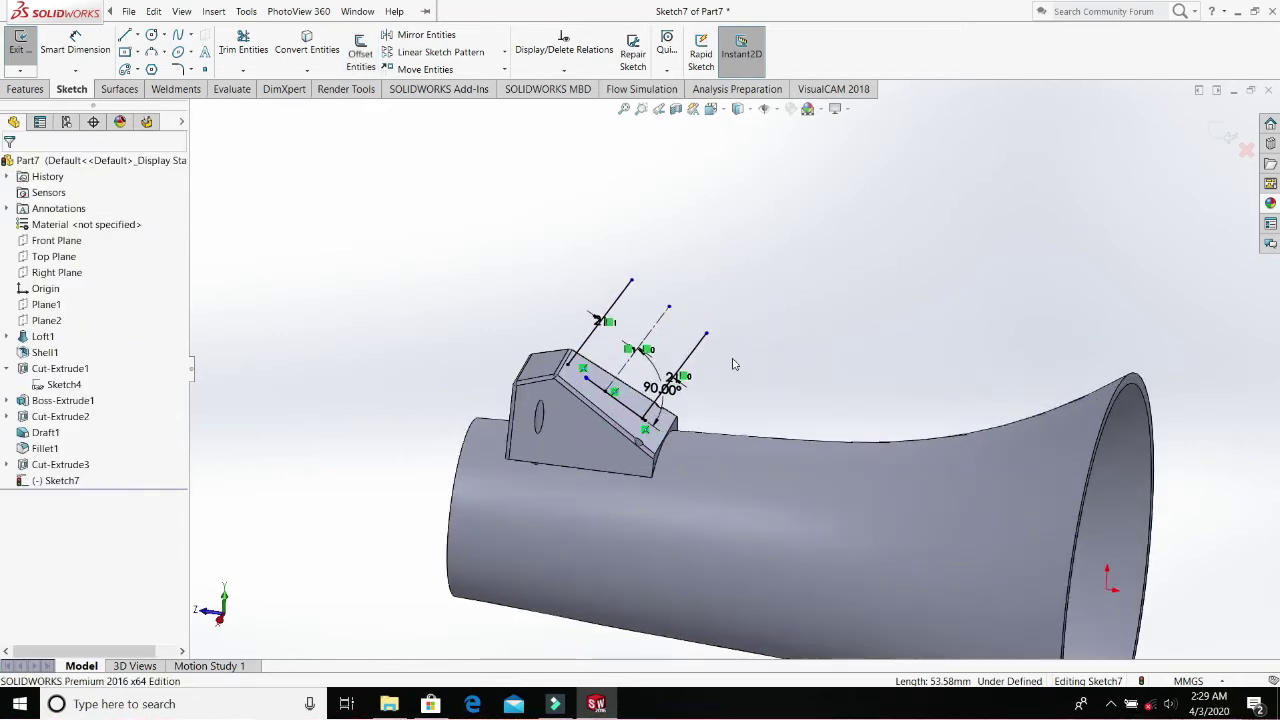
left_click(582, 375)
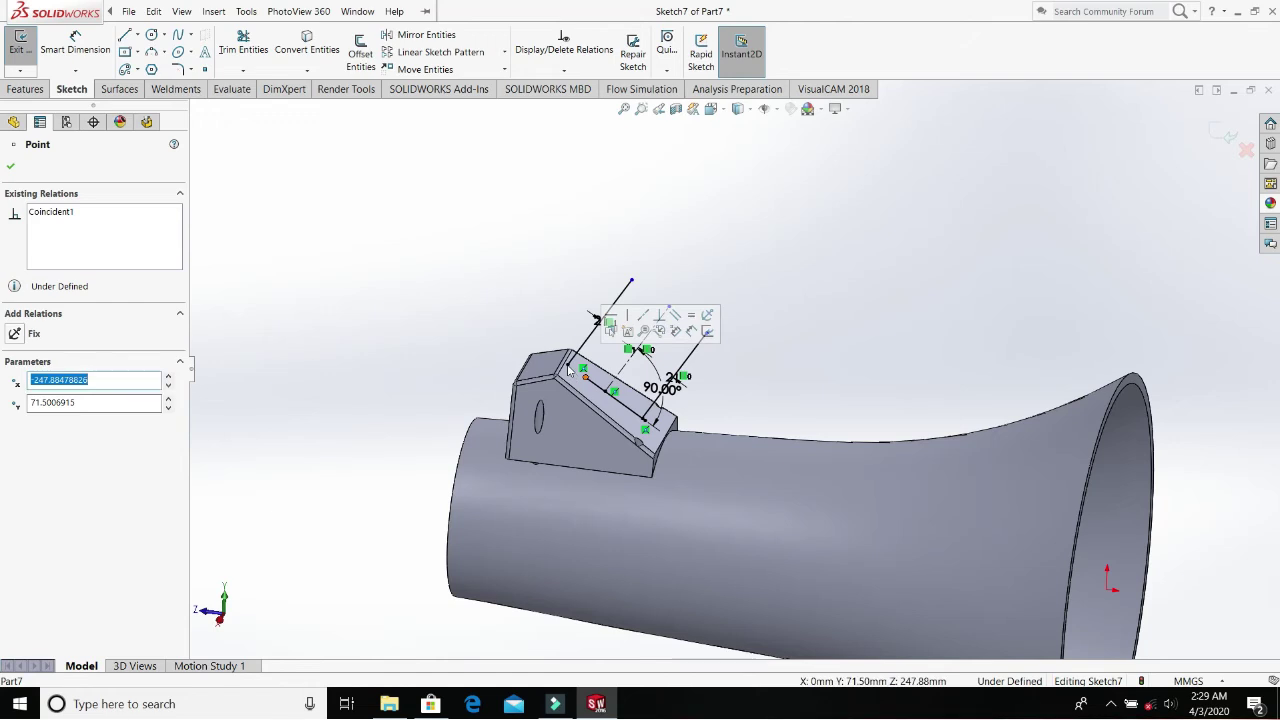
mouse_move(582, 375)
left_mouse_down()
mouse_move(570, 372)
mouse_move(585, 368)
left_mouse_up()
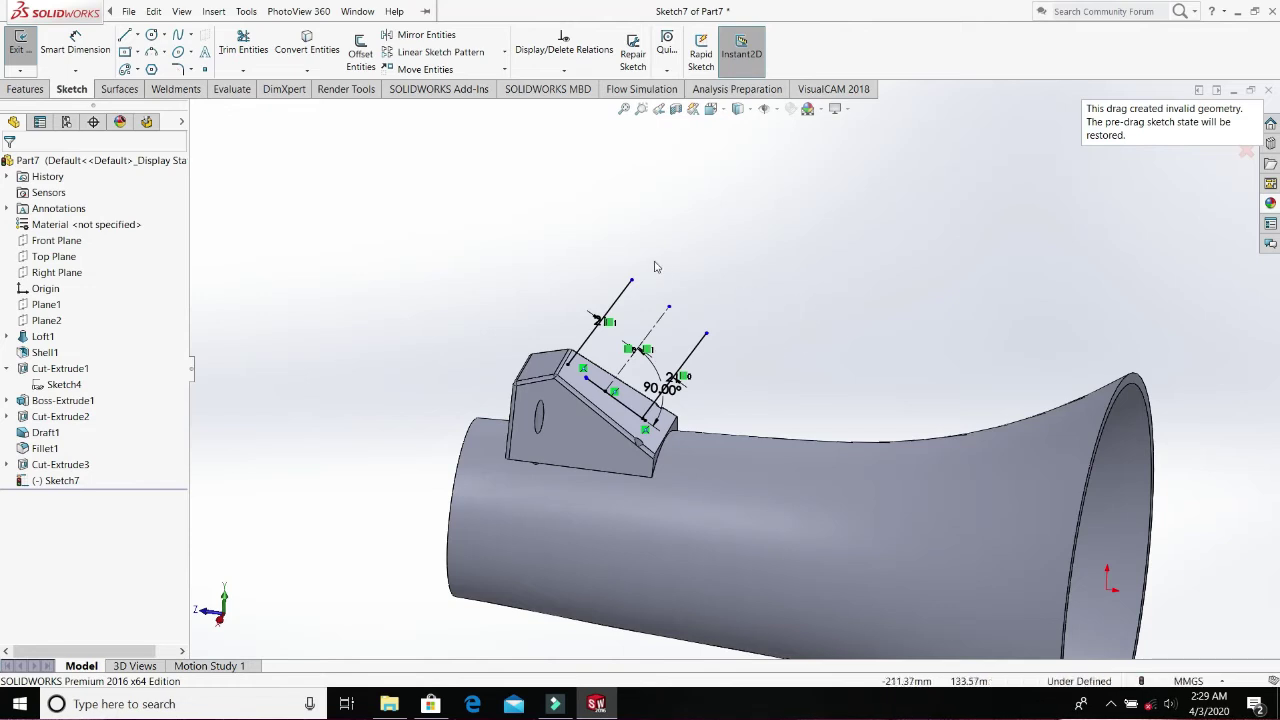
left_click(128, 11)
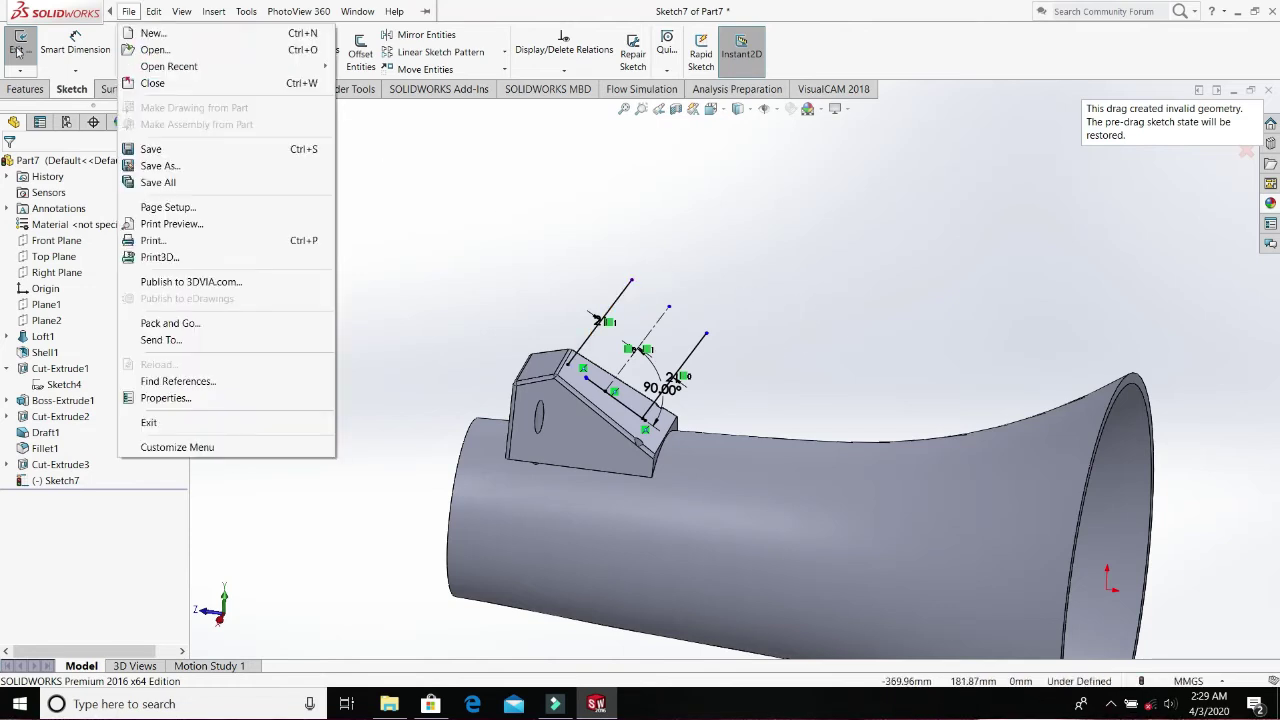
- Dimension the right offset line to 97 mm
left_click(75, 45)
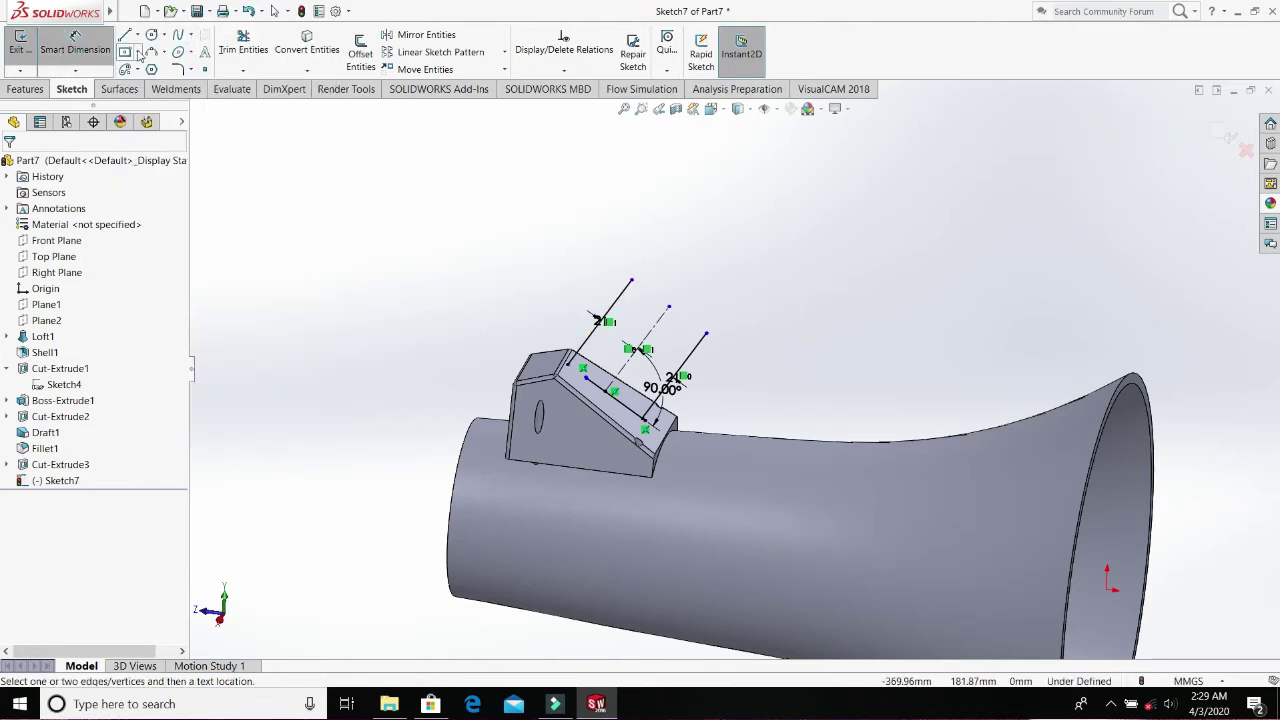
left_click(690, 356)
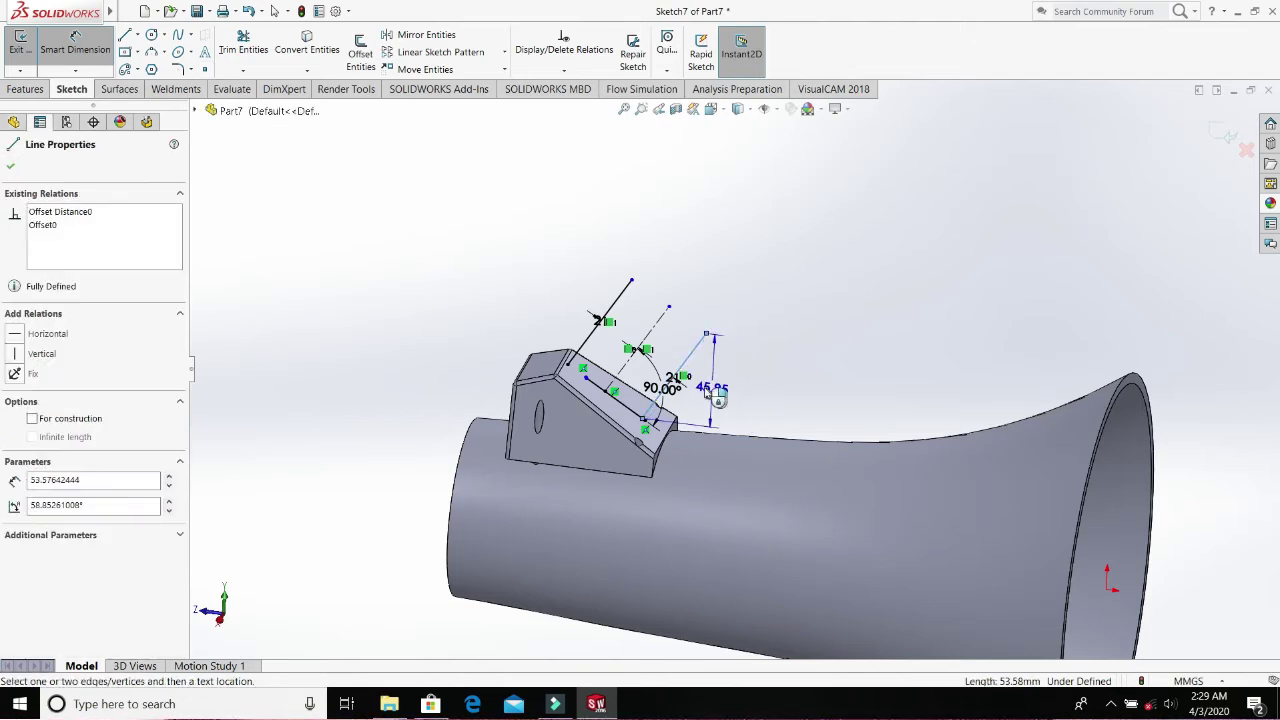
left_click(709, 390)
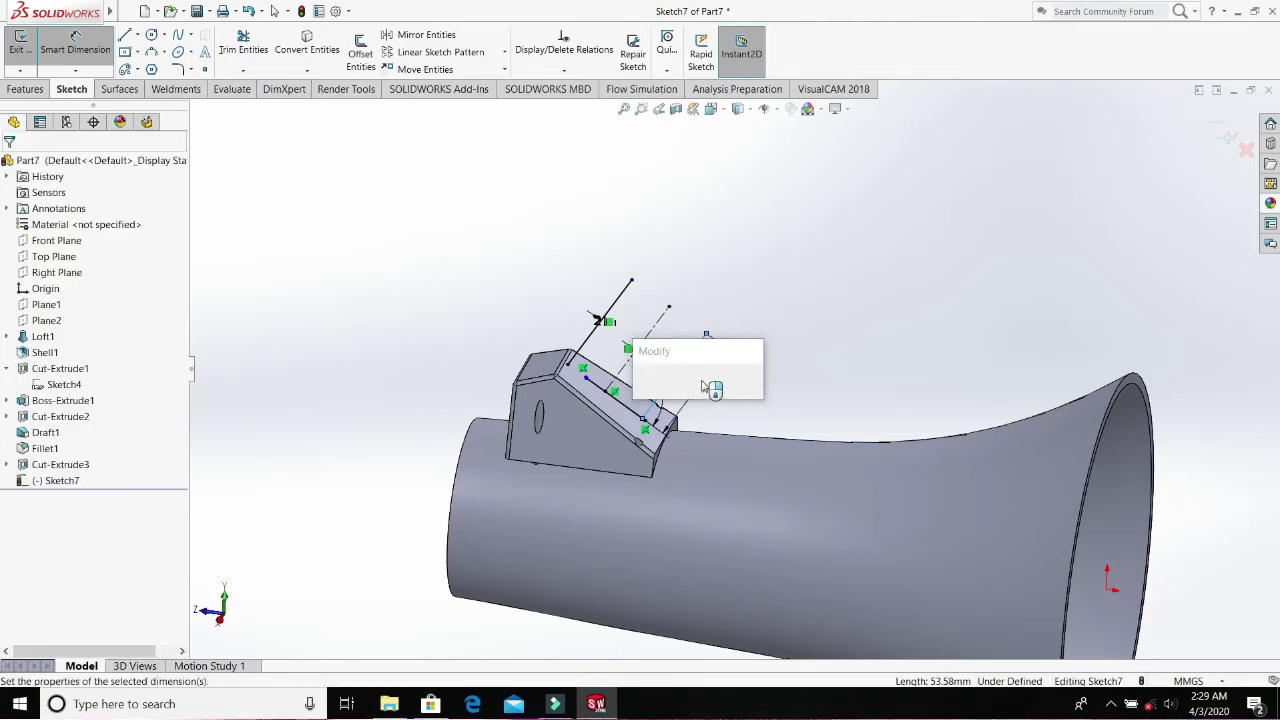
type("97")
key("Return")
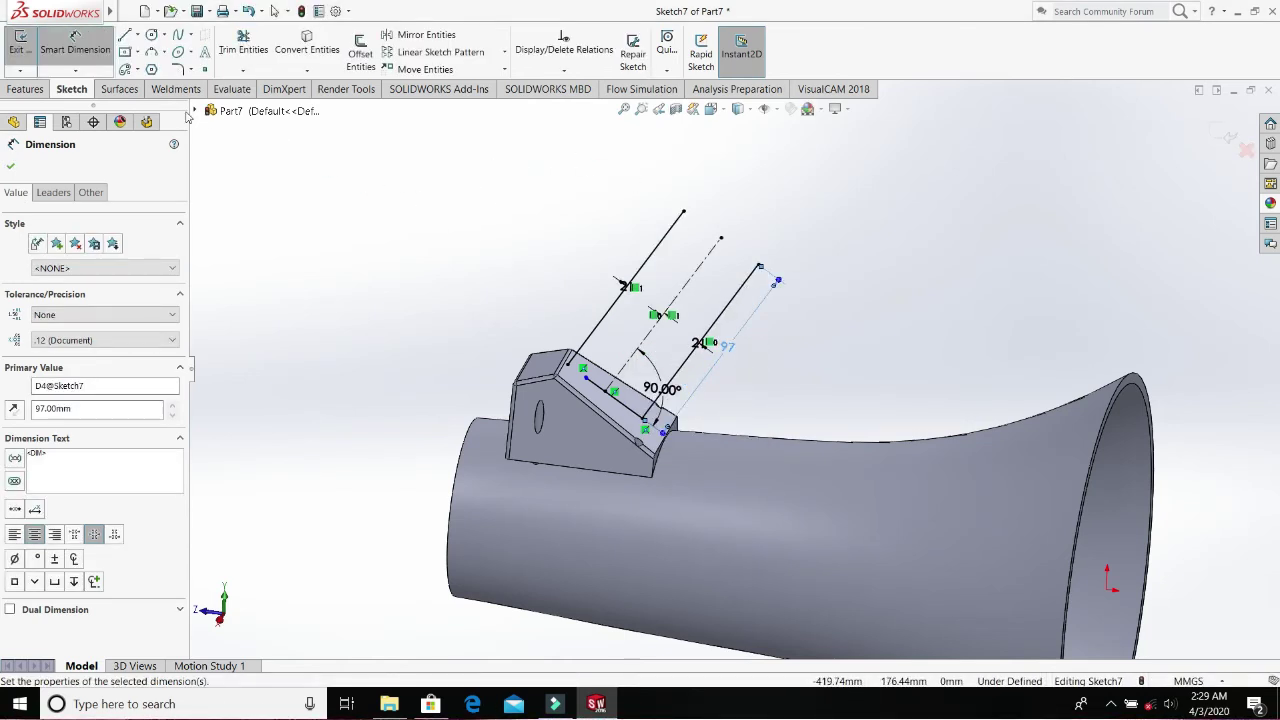
left_click(12, 165)
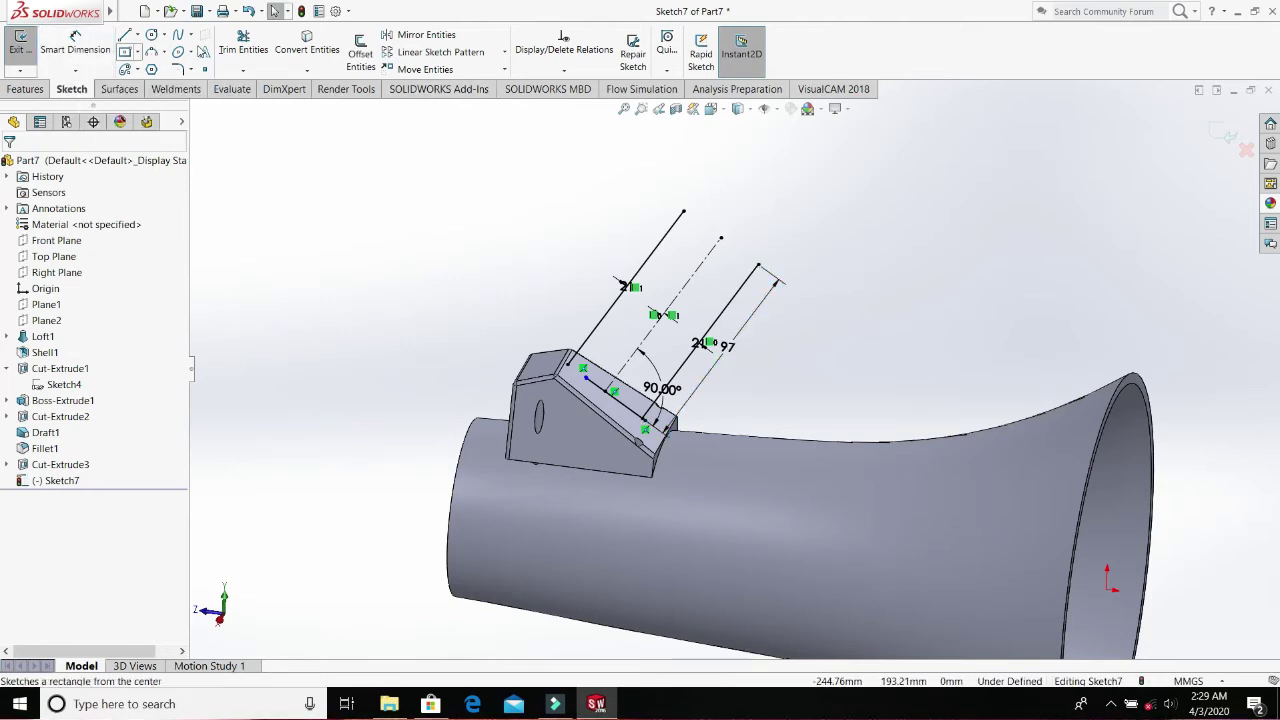
- Abandon the tangent arc and join the two offset lines' top ends with a straight line
left_click(165, 55)
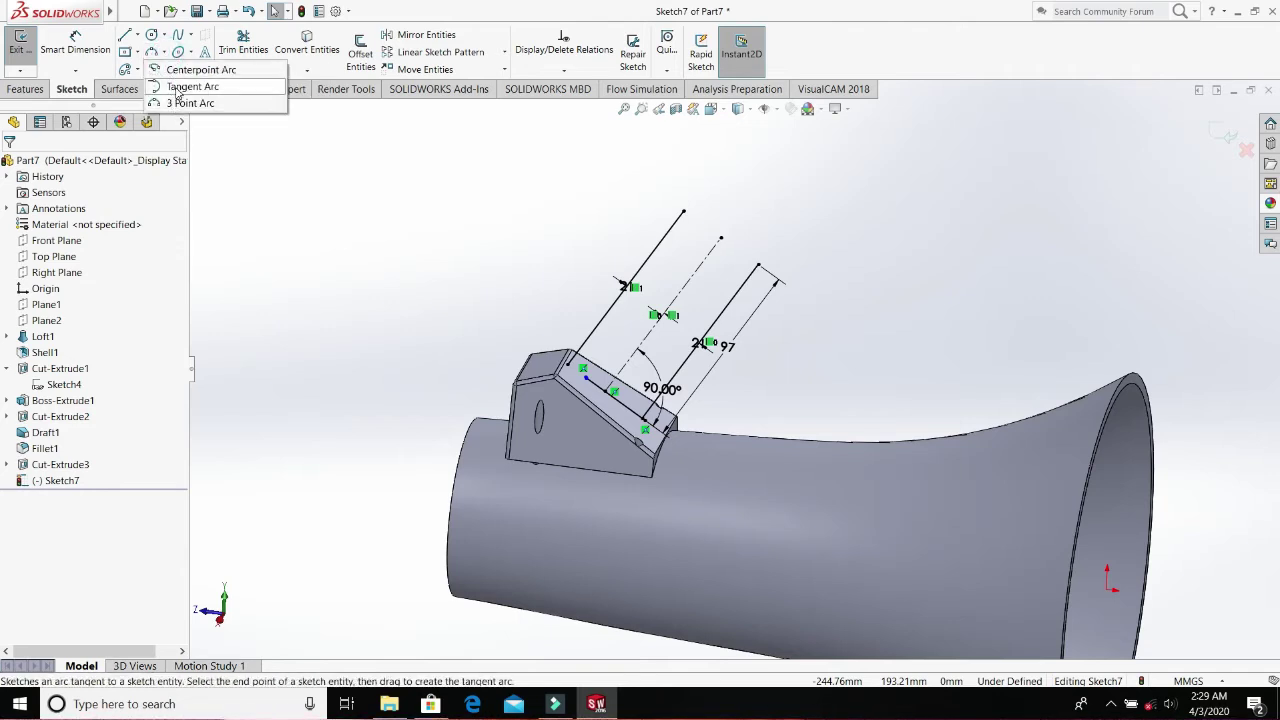
left_click(683, 212)
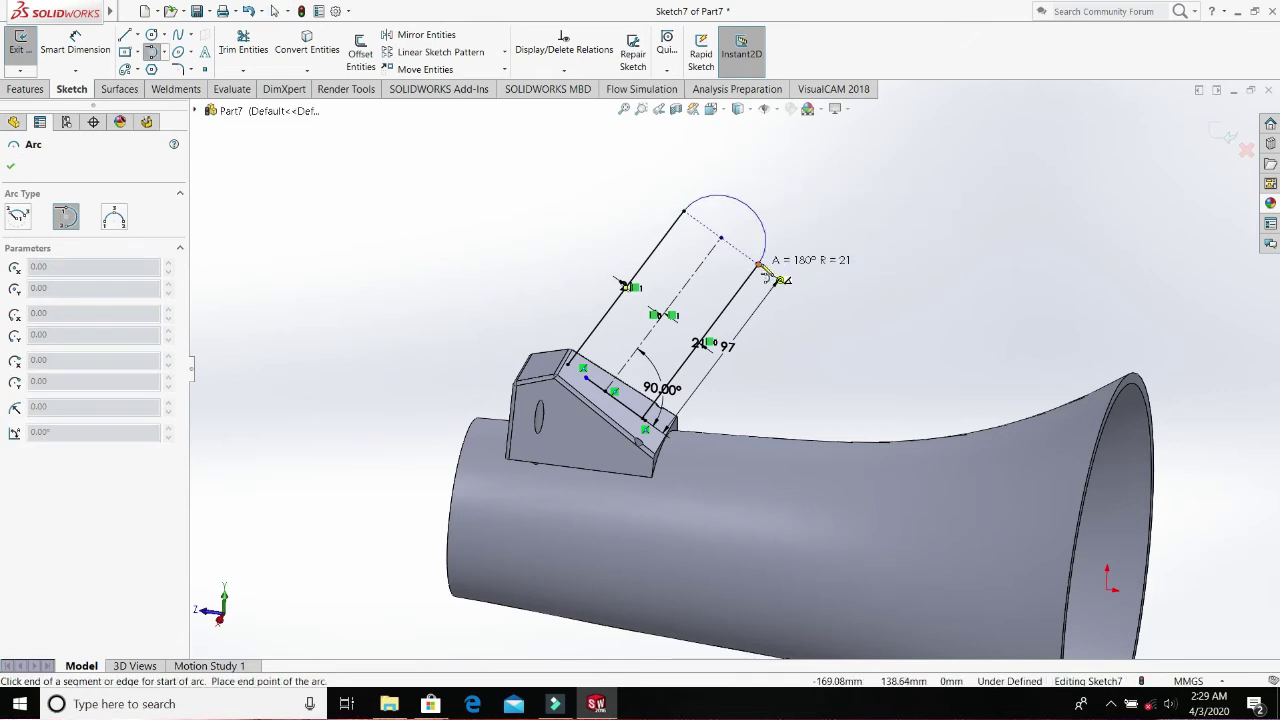
key("Escape")
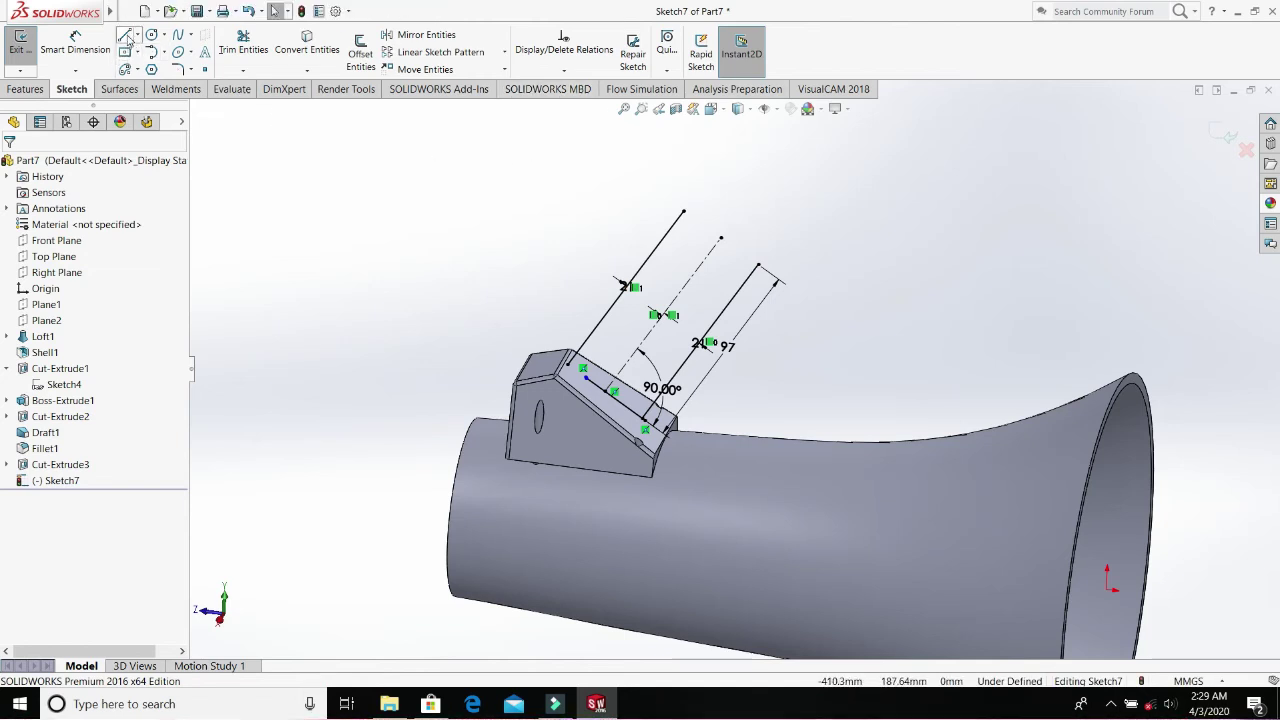
left_click(125, 37)
left_click(684, 212)
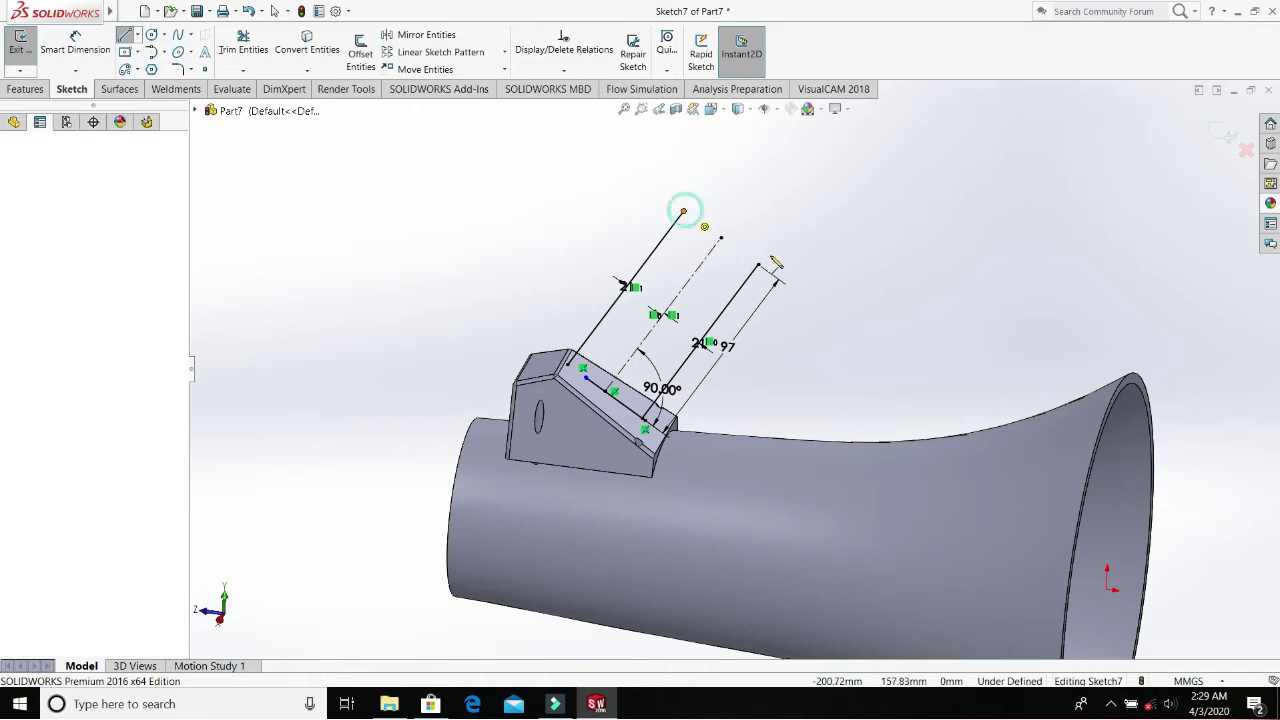
left_click(759, 267)
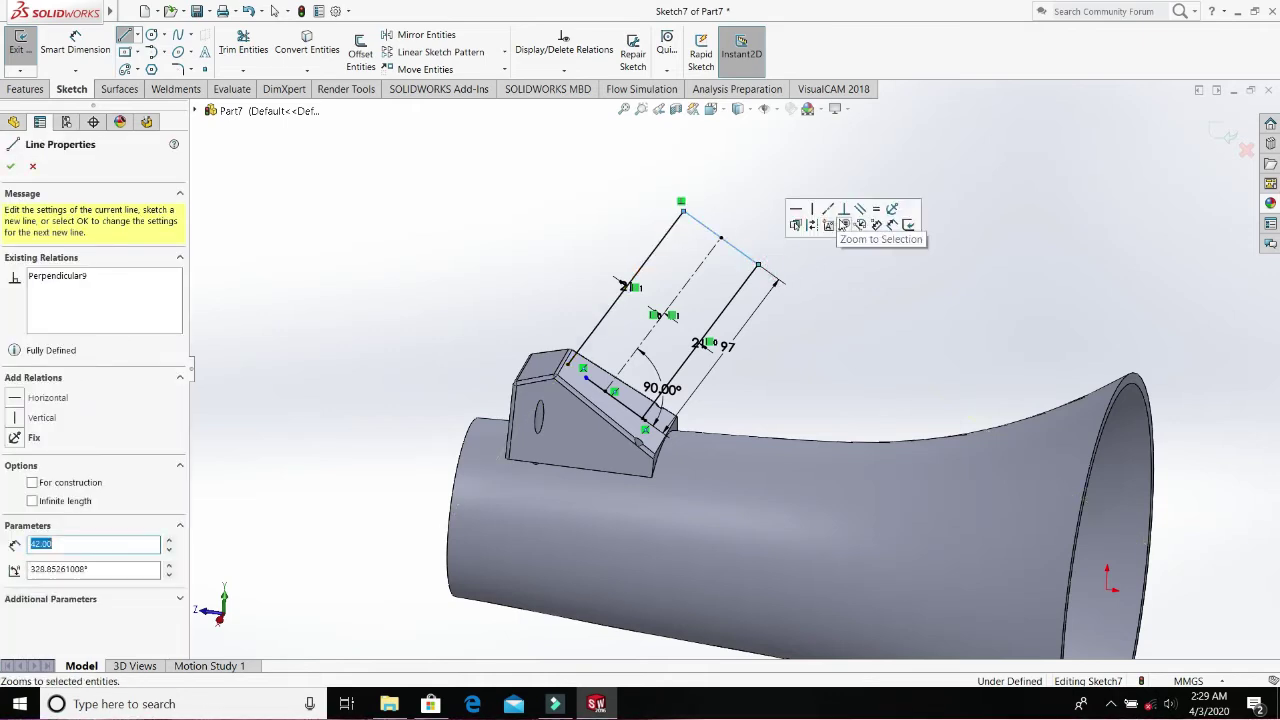
key("Escape")
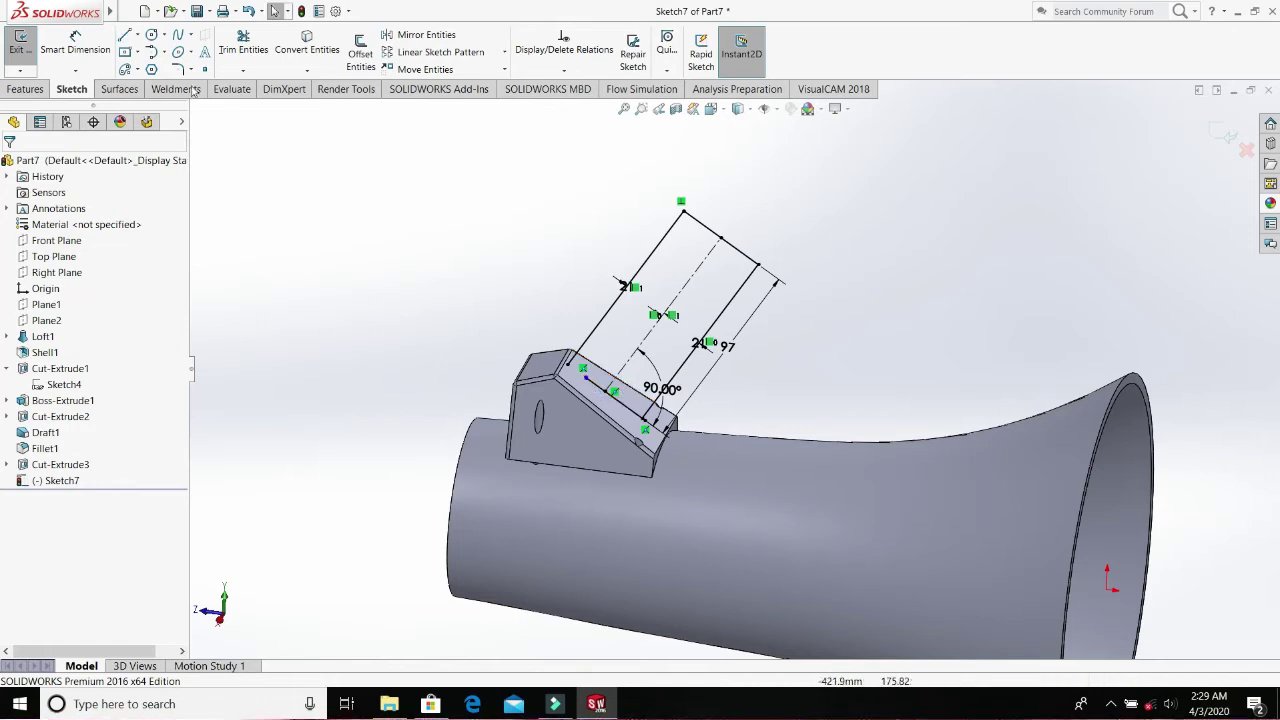
key("Escape")
- Draw a short line starting at the block's corner
key("l")
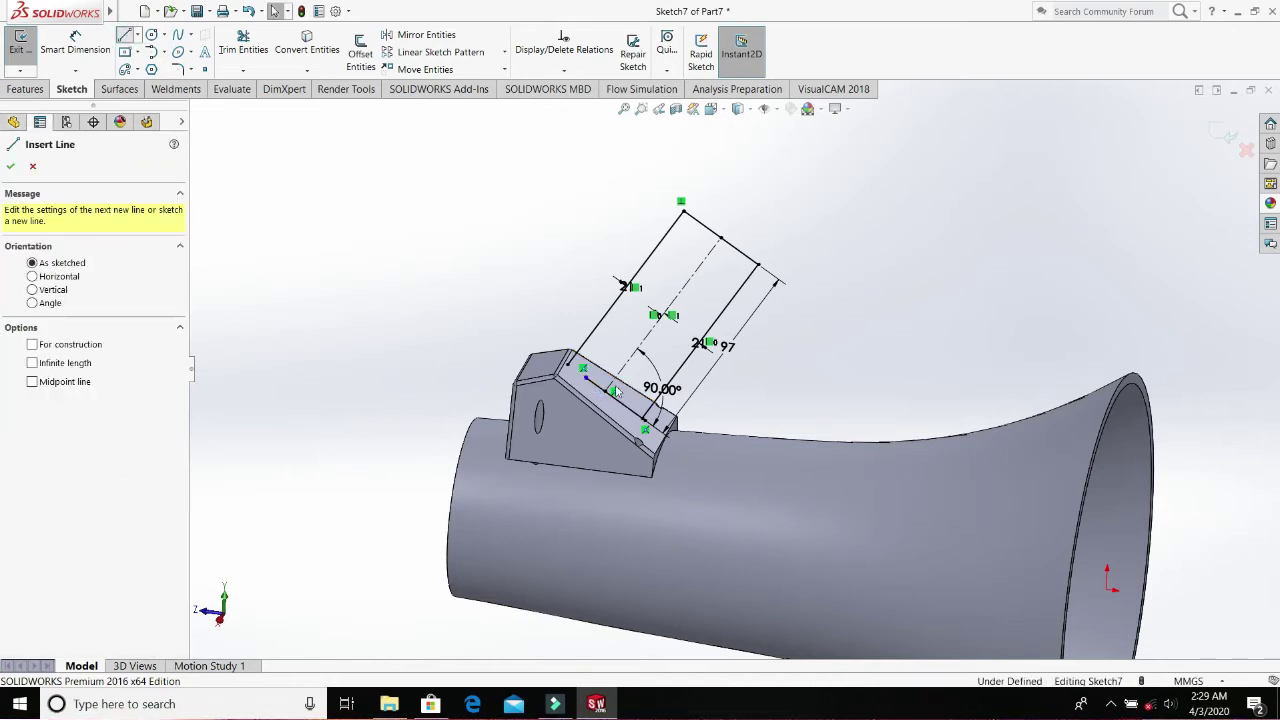
left_click(569, 366)
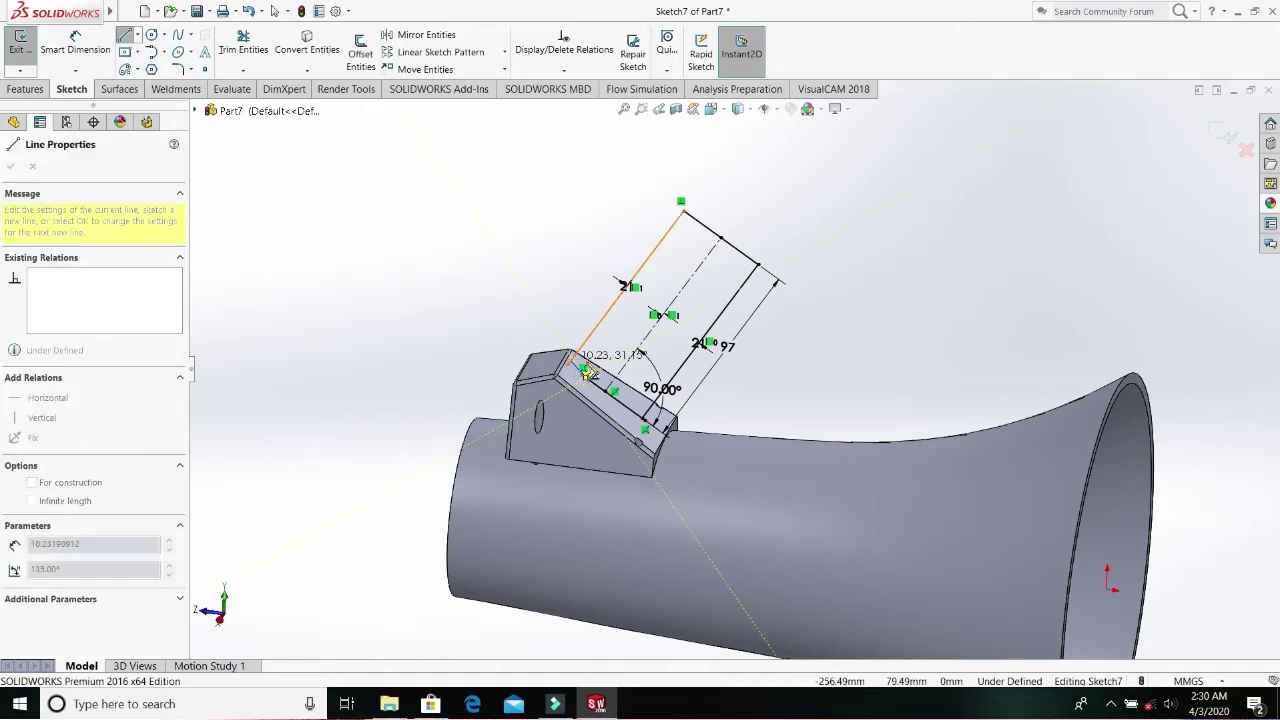
double_click(588, 374)
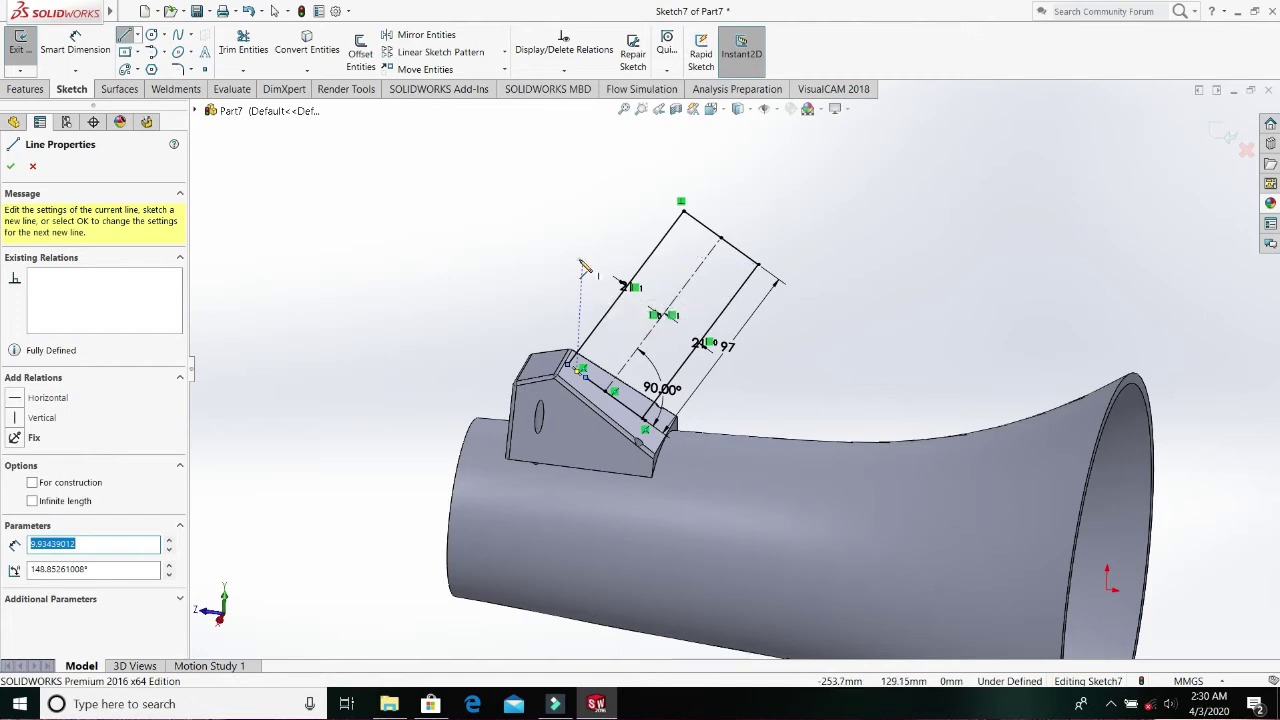
key("Escape")
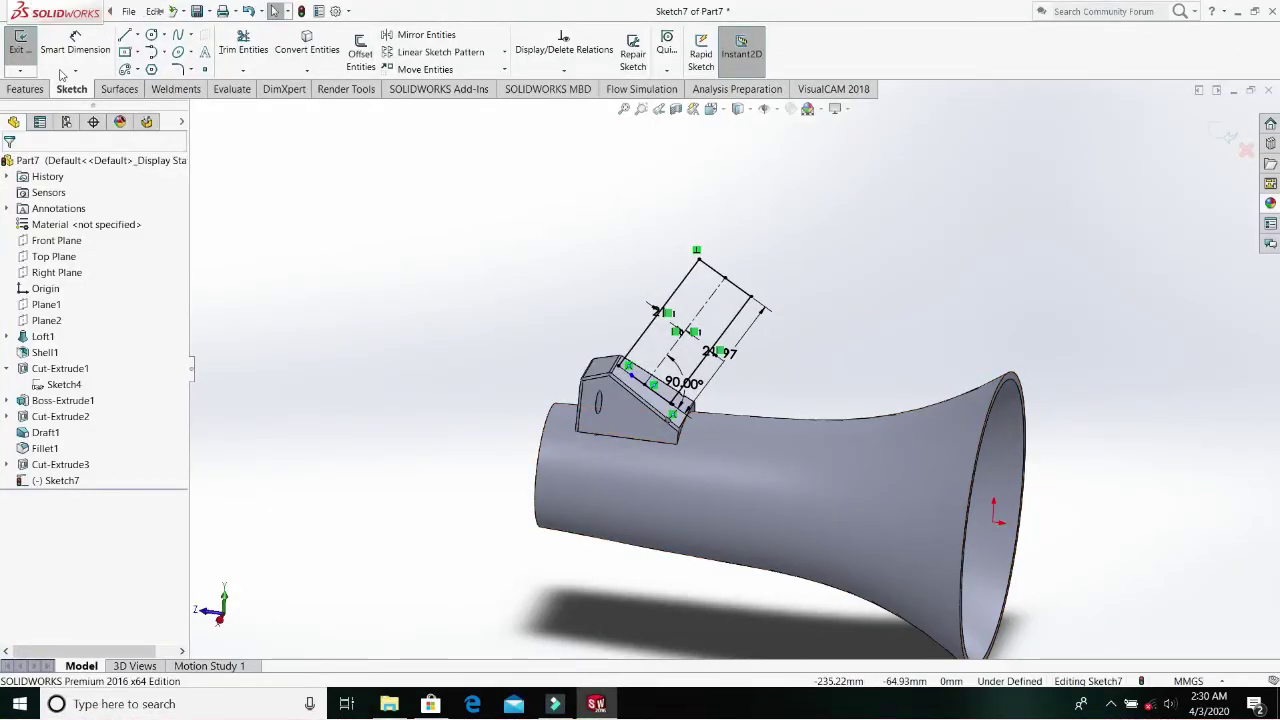
left_click(121, 37)
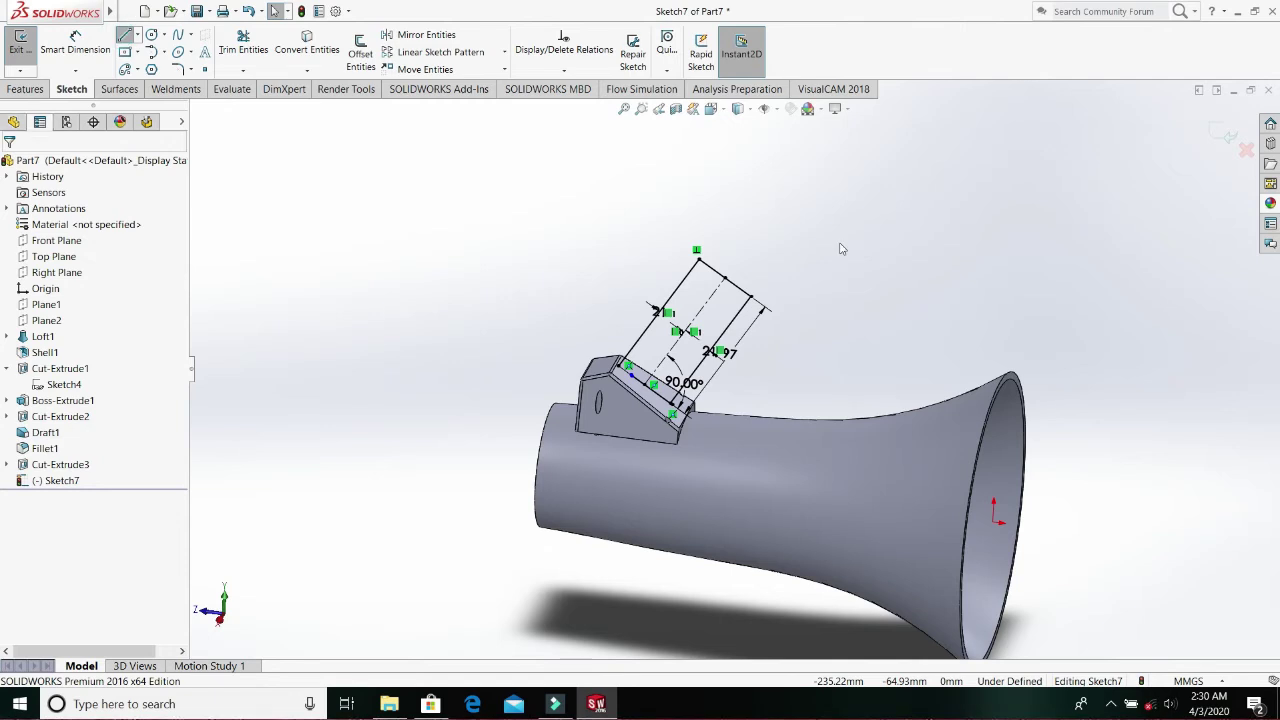
scroll(740, 380, "down", 5)
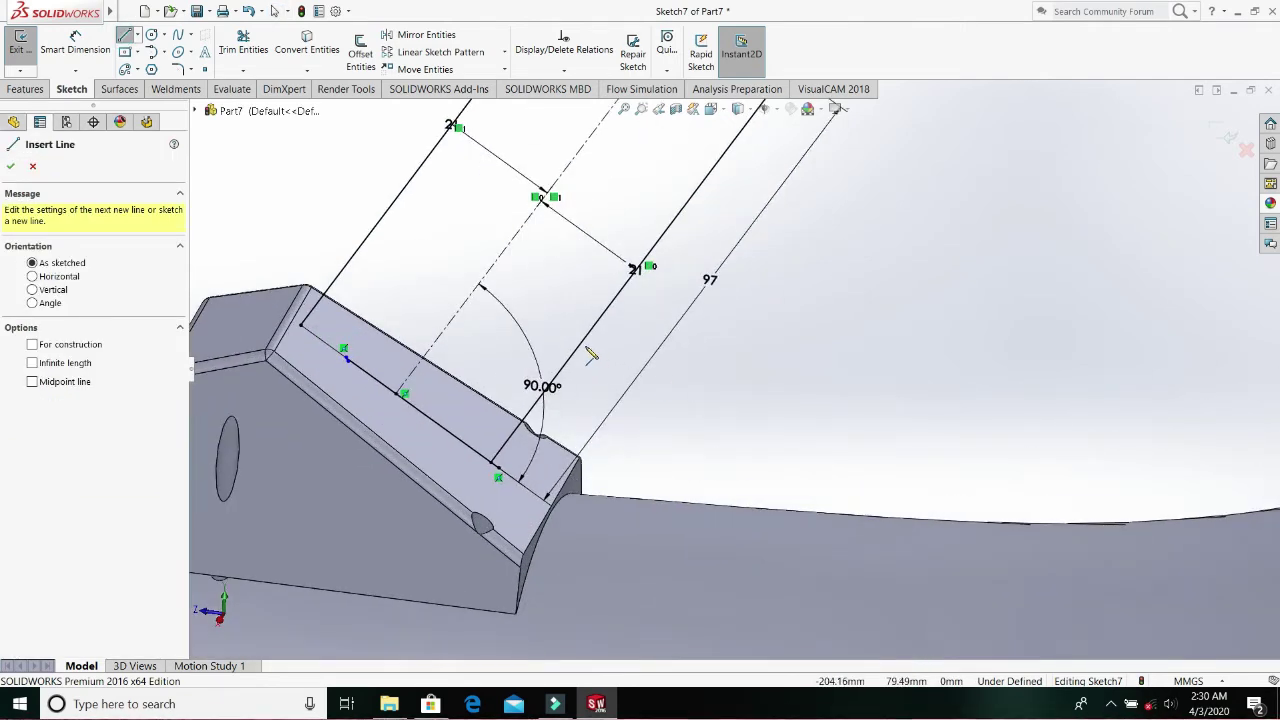
- Draw a three-segment line chain from the base line toward the right offset line
left_click(580, 343)
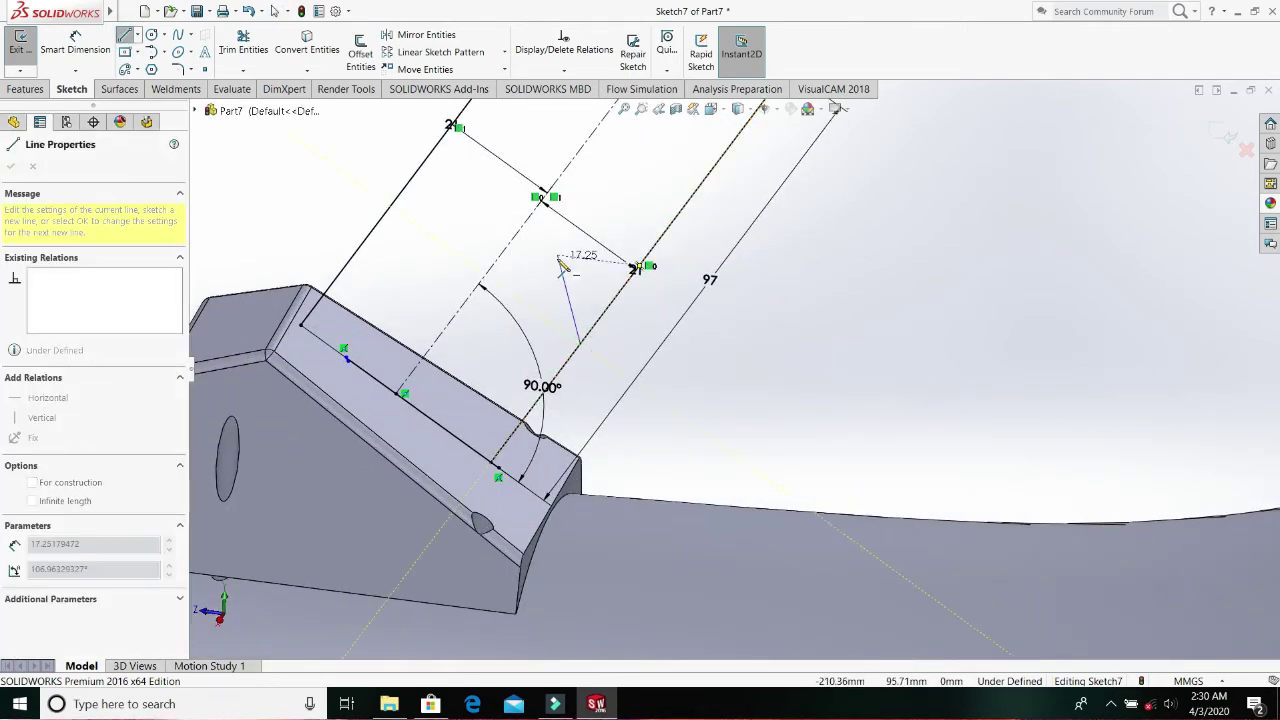
left_click(575, 268)
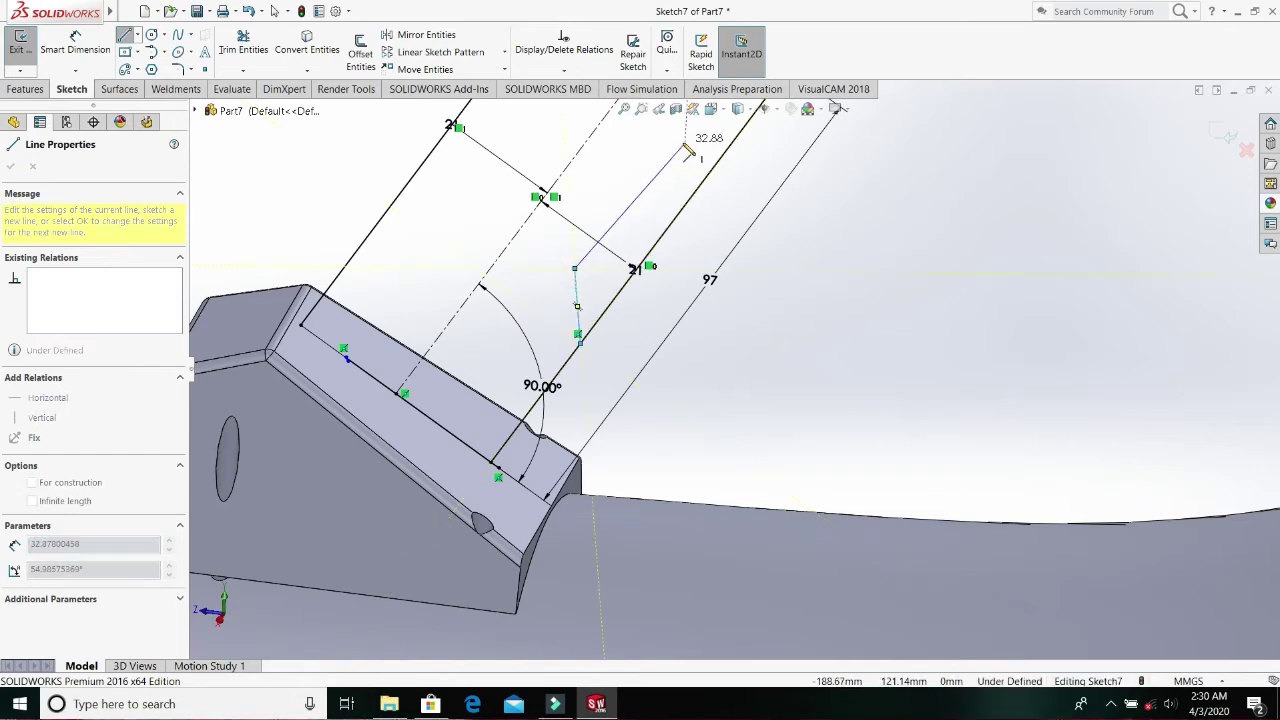
scroll(688, 150, "up", 3)
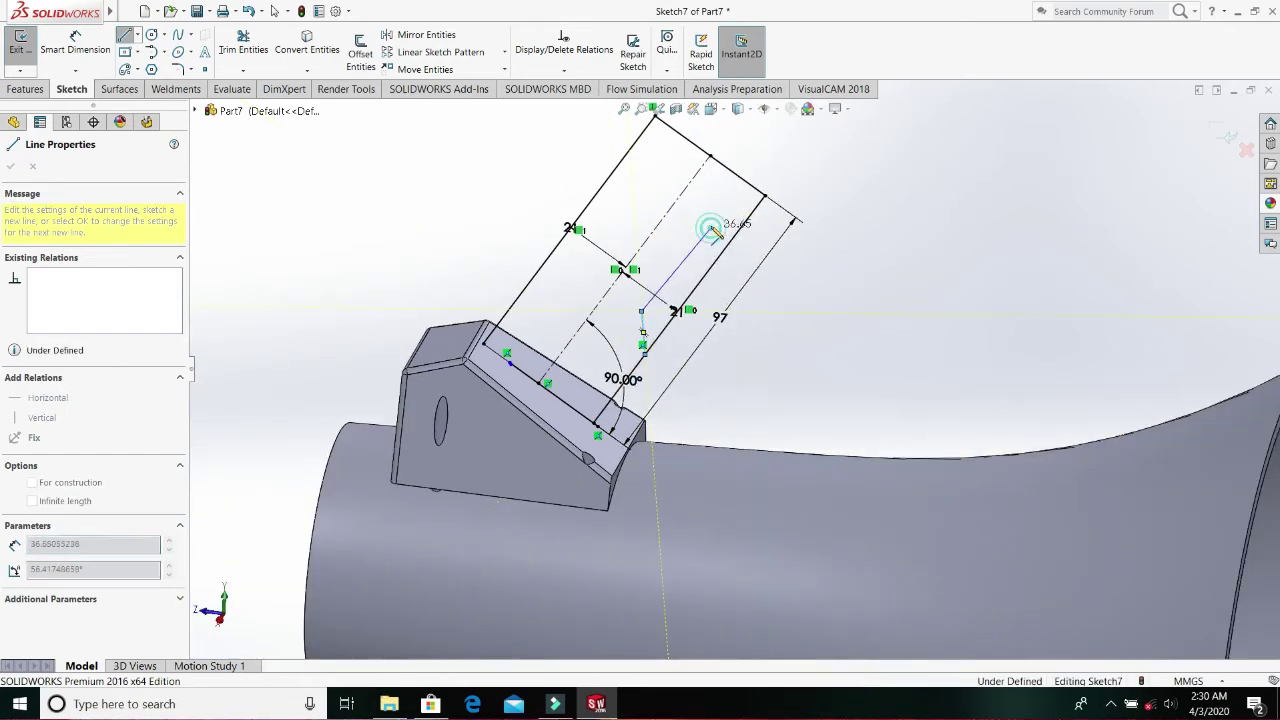
left_click(710, 229)
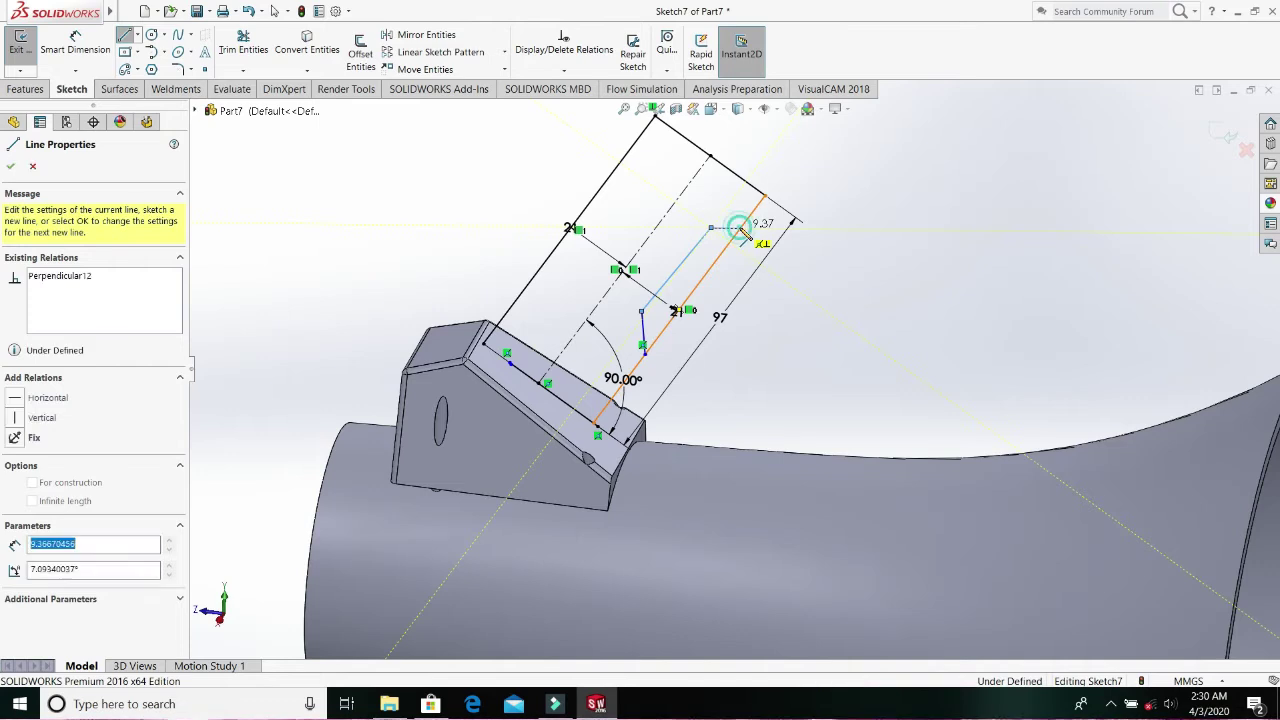
left_click(738, 229)
key("Escape")
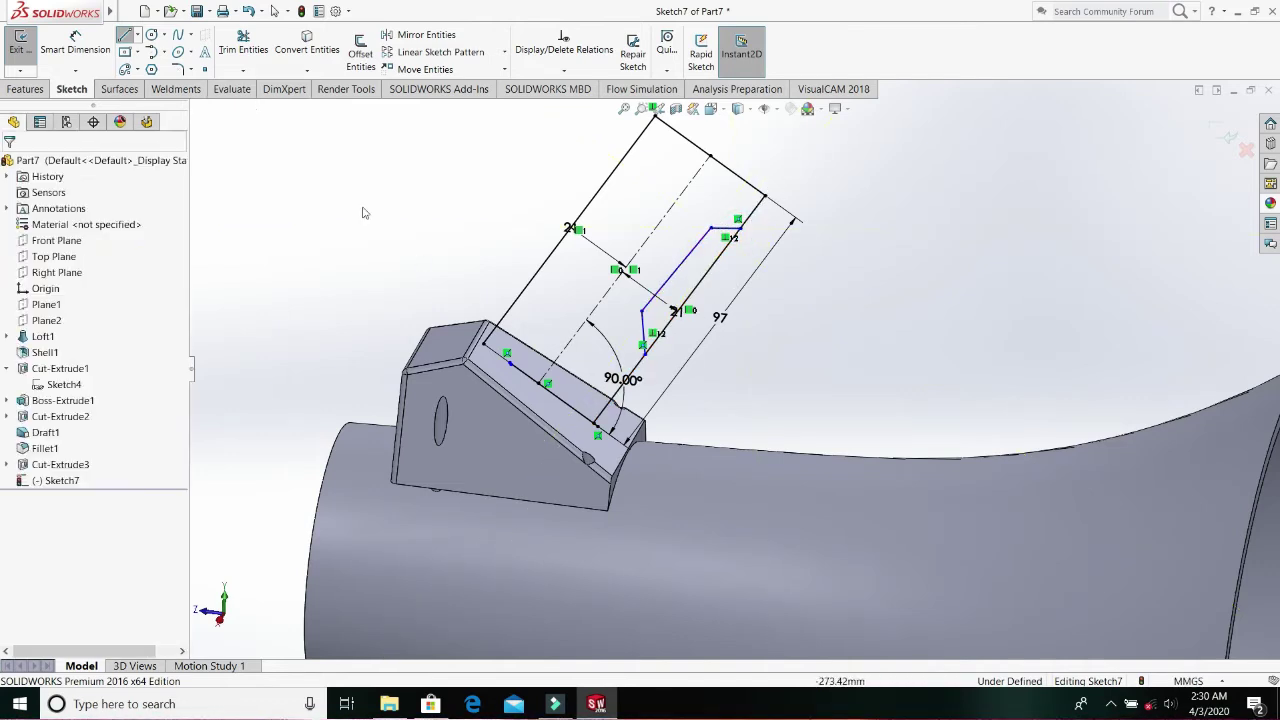
left_click(57, 47)
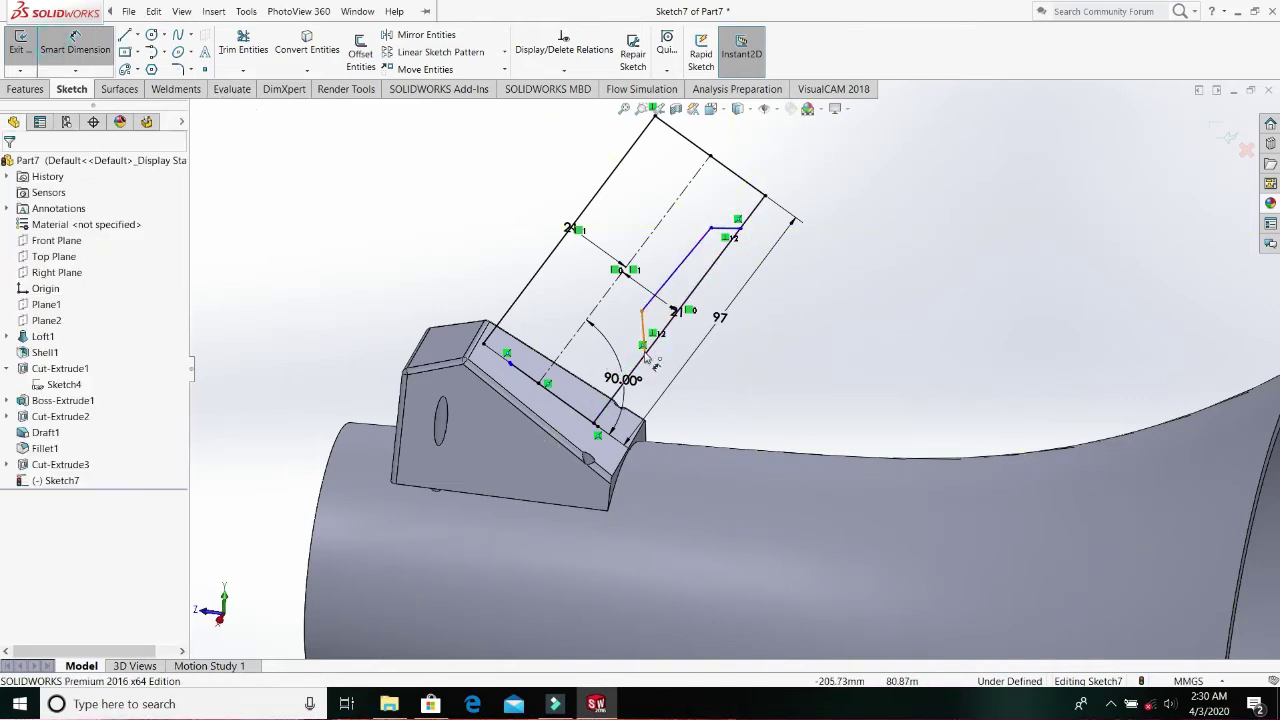
- Add the 26 mm and 51 mm position distances for the chain's endpoints
left_click(643, 349)
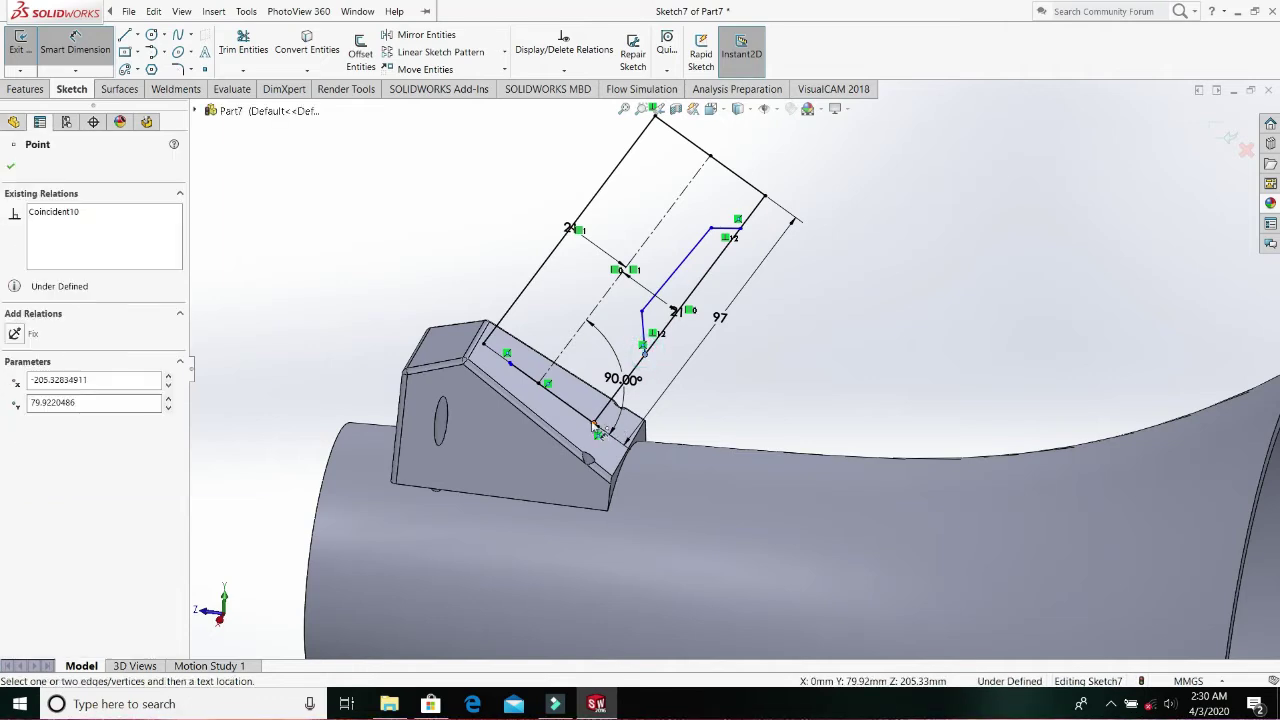
left_click(596, 425)
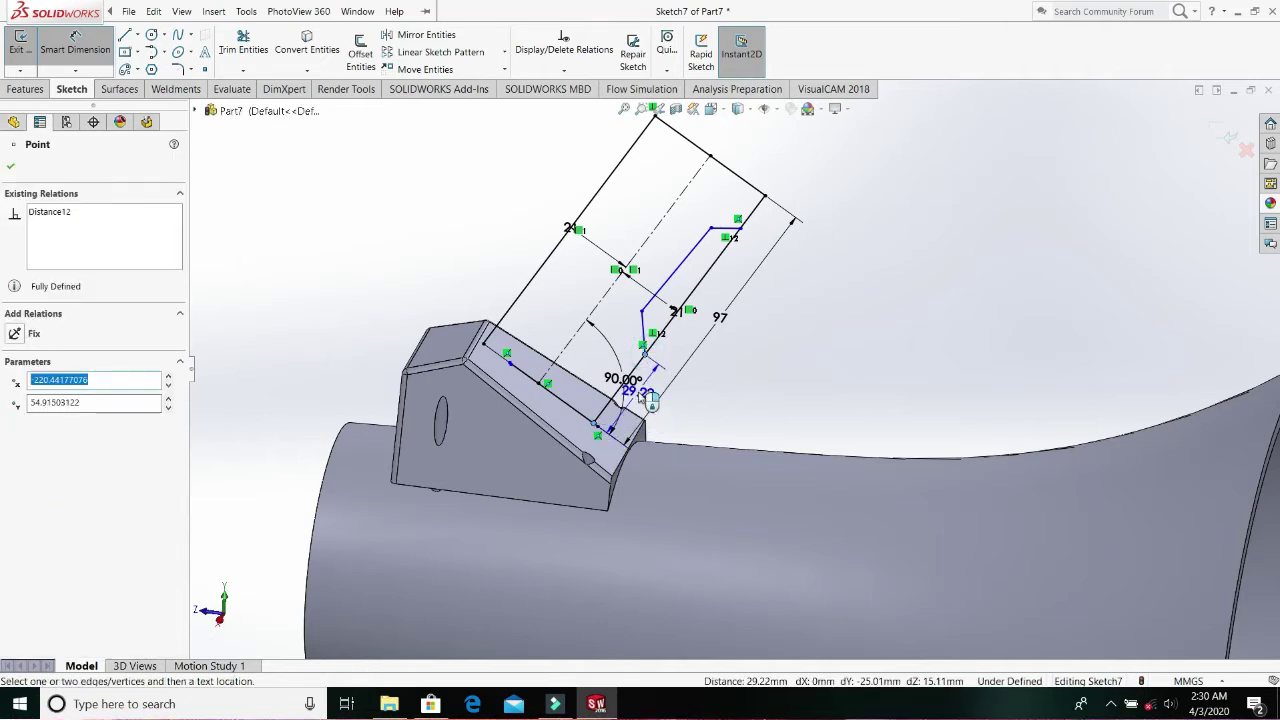
left_click(640, 395)
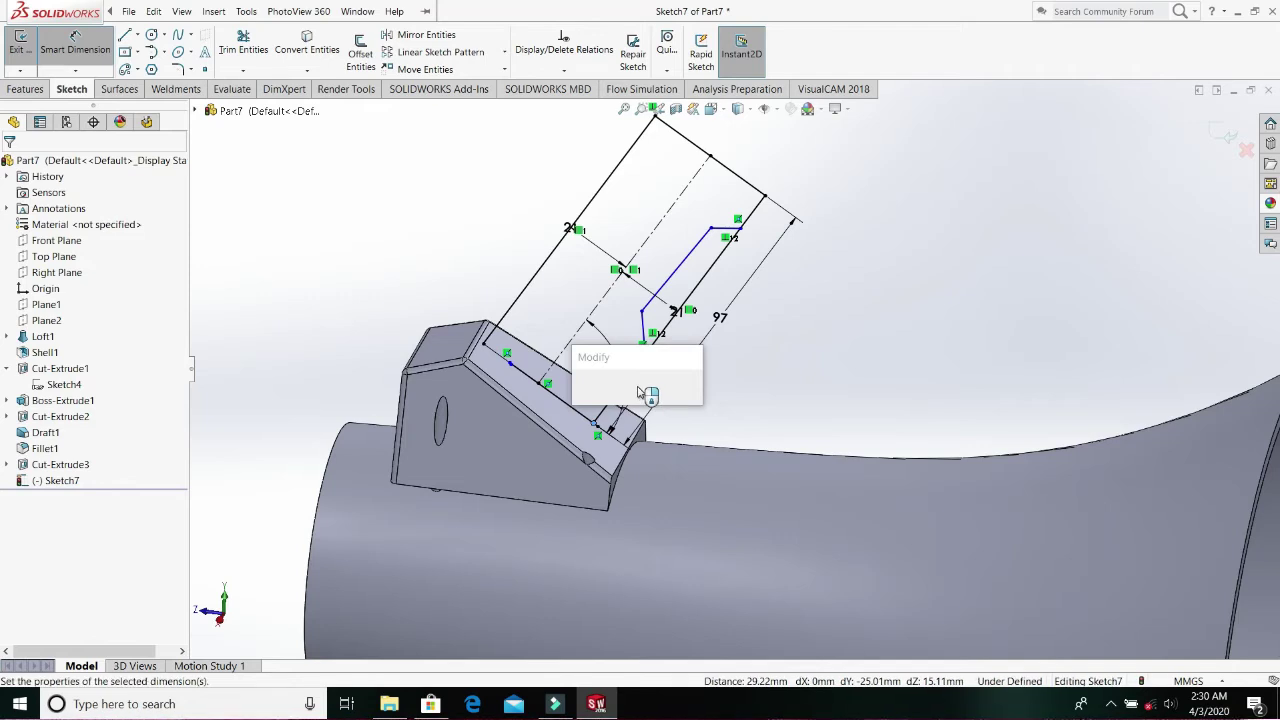
key("Return")
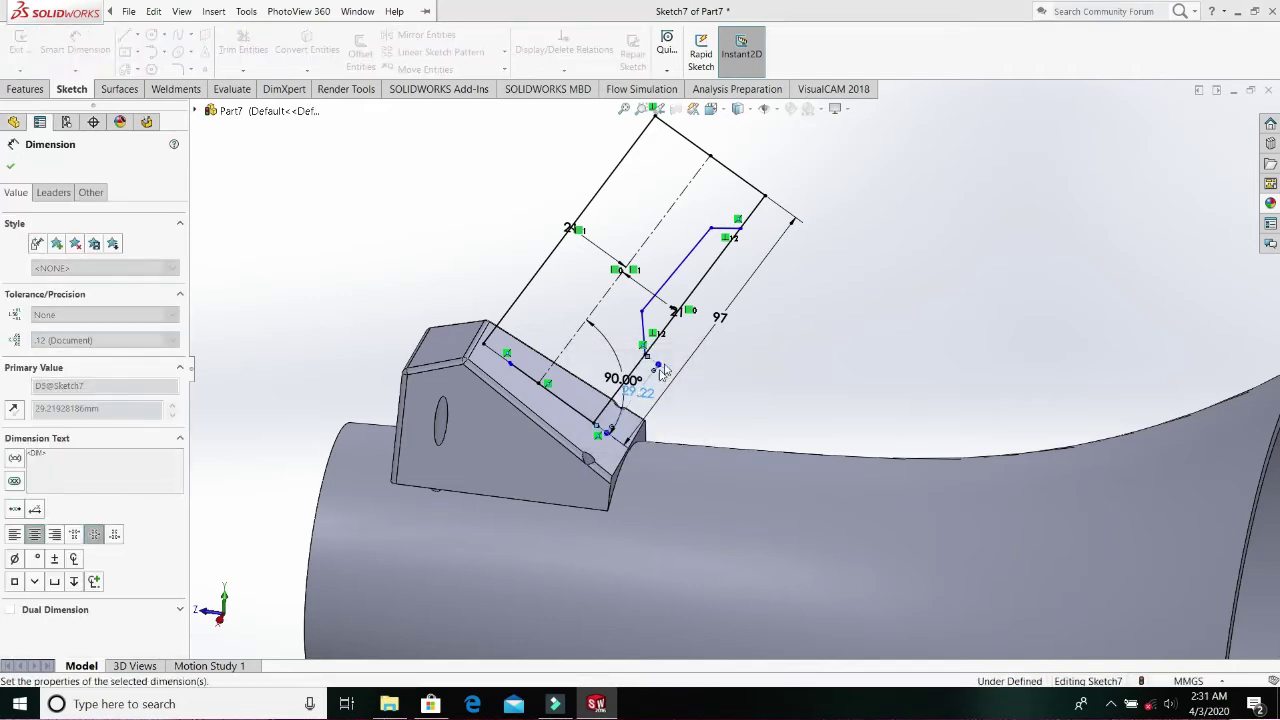
scroll(648, 381, "down", 3)
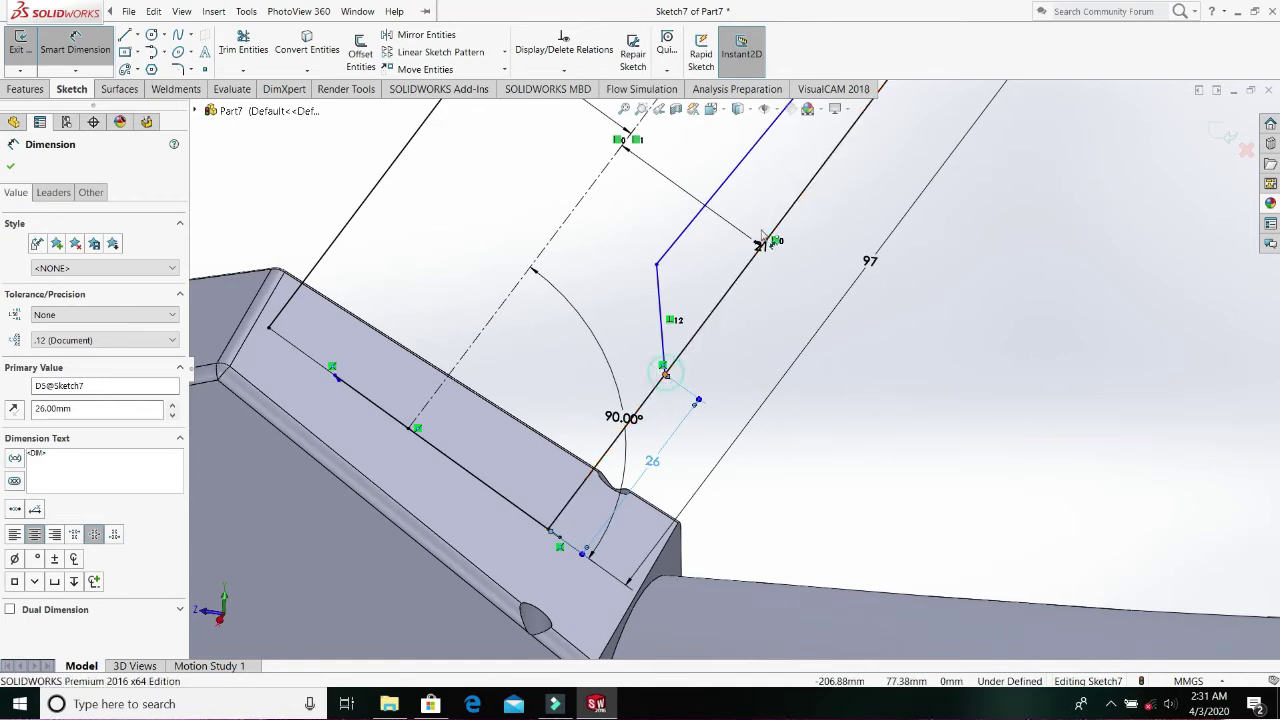
left_click(766, 239)
scroll(852, 192, "up", 3)
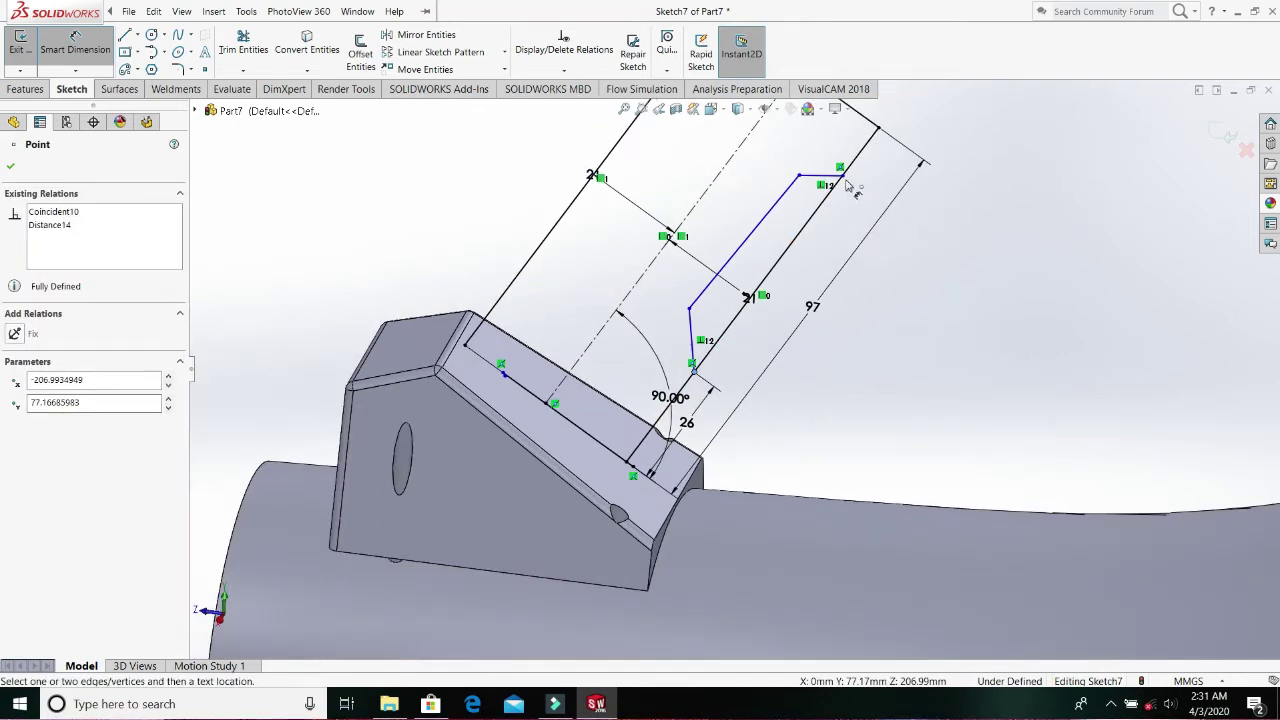
left_click(845, 177)
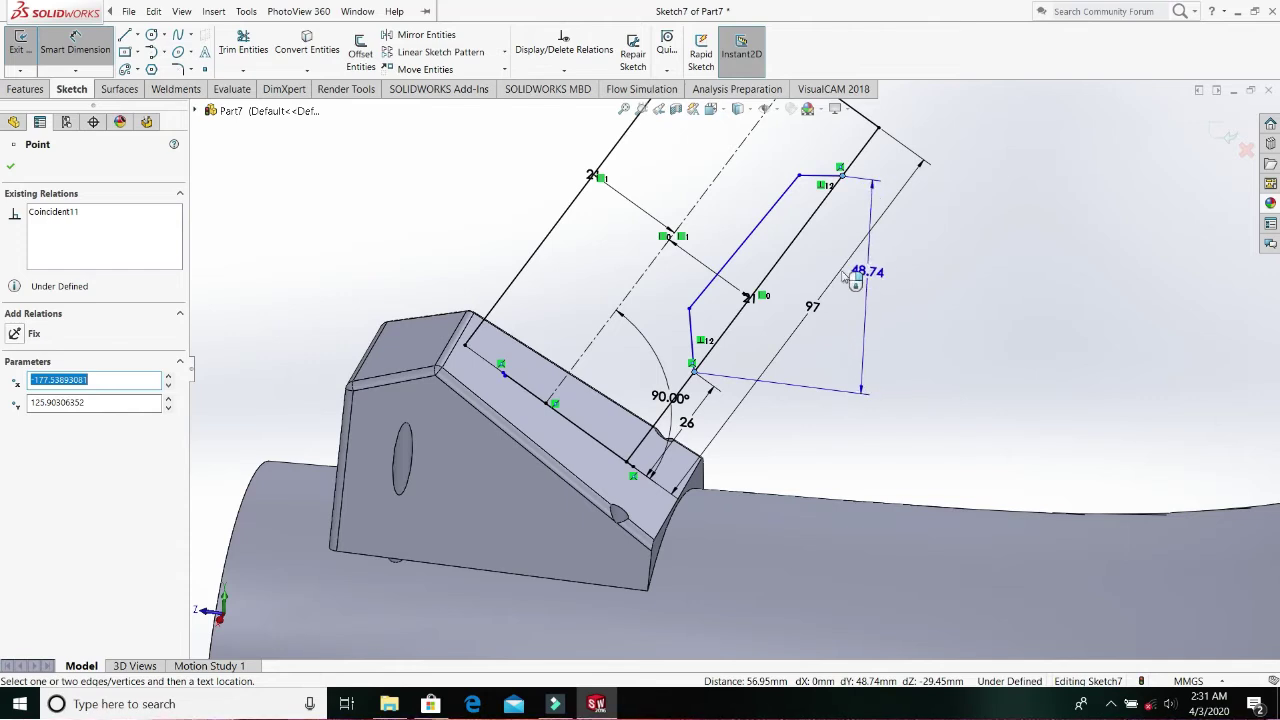
left_click(827, 263)
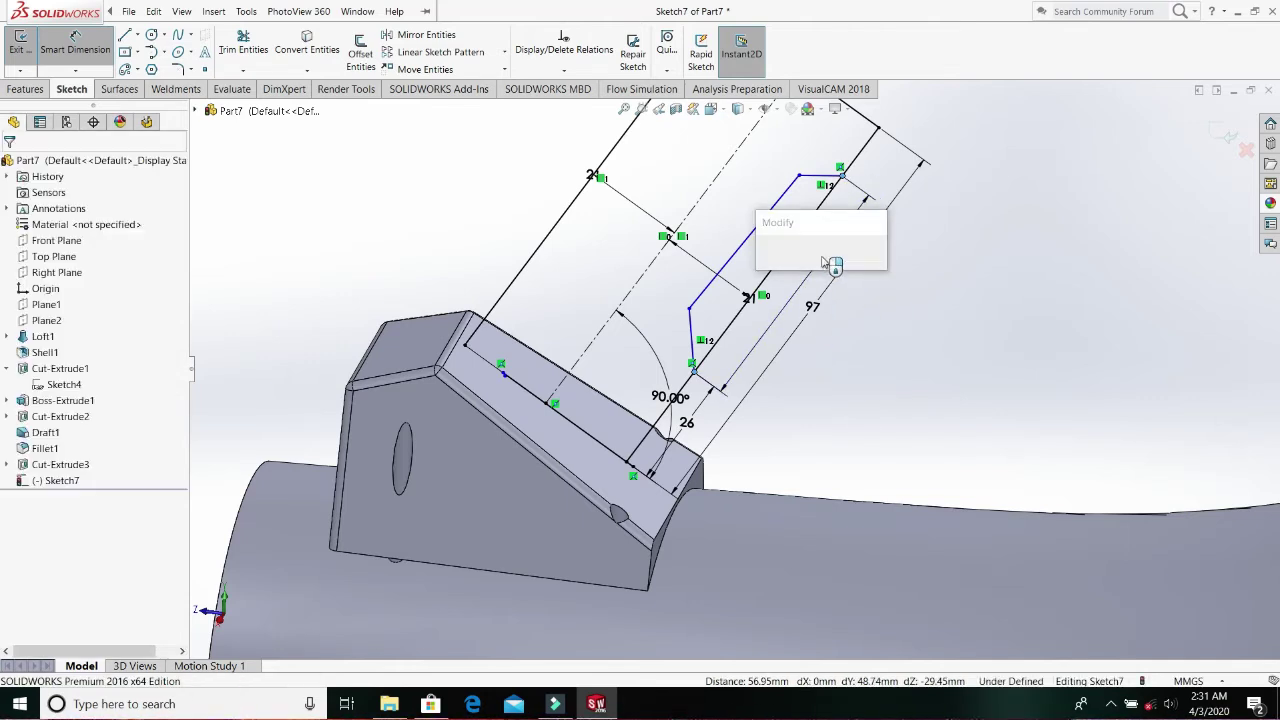
type("51")
key("Return")
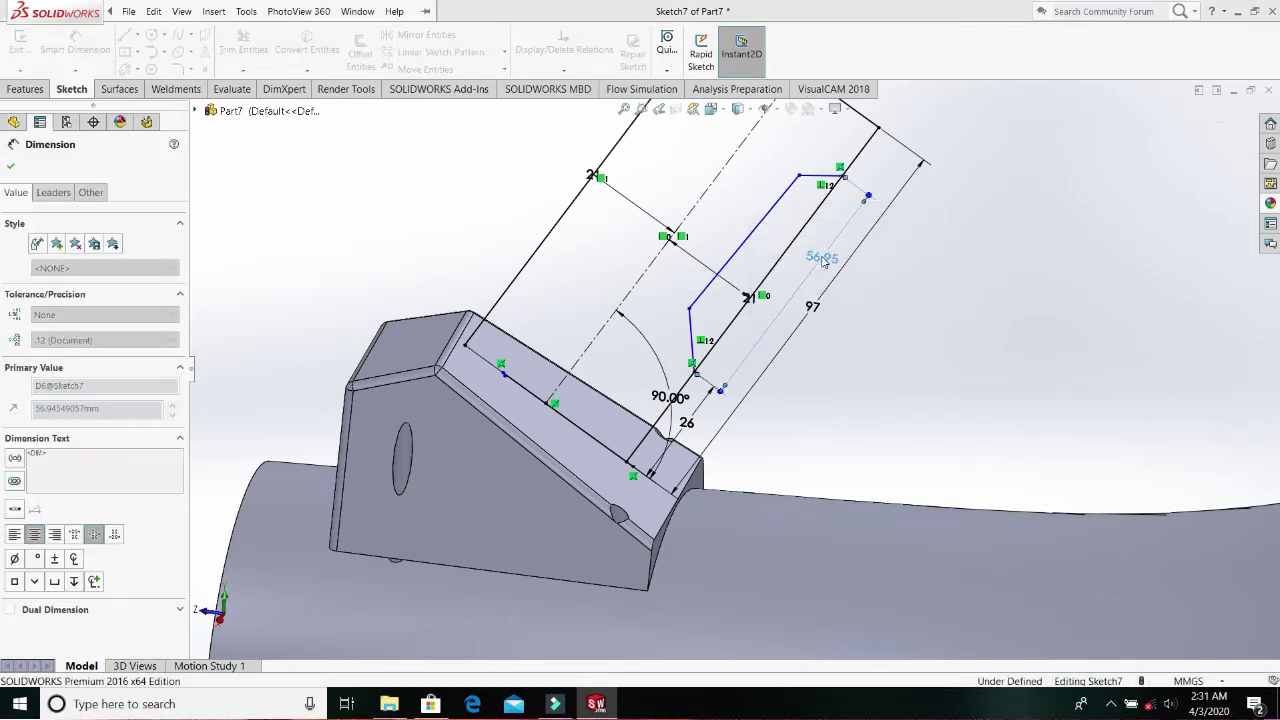
middle_click_drag(860, 242, 868, 250)
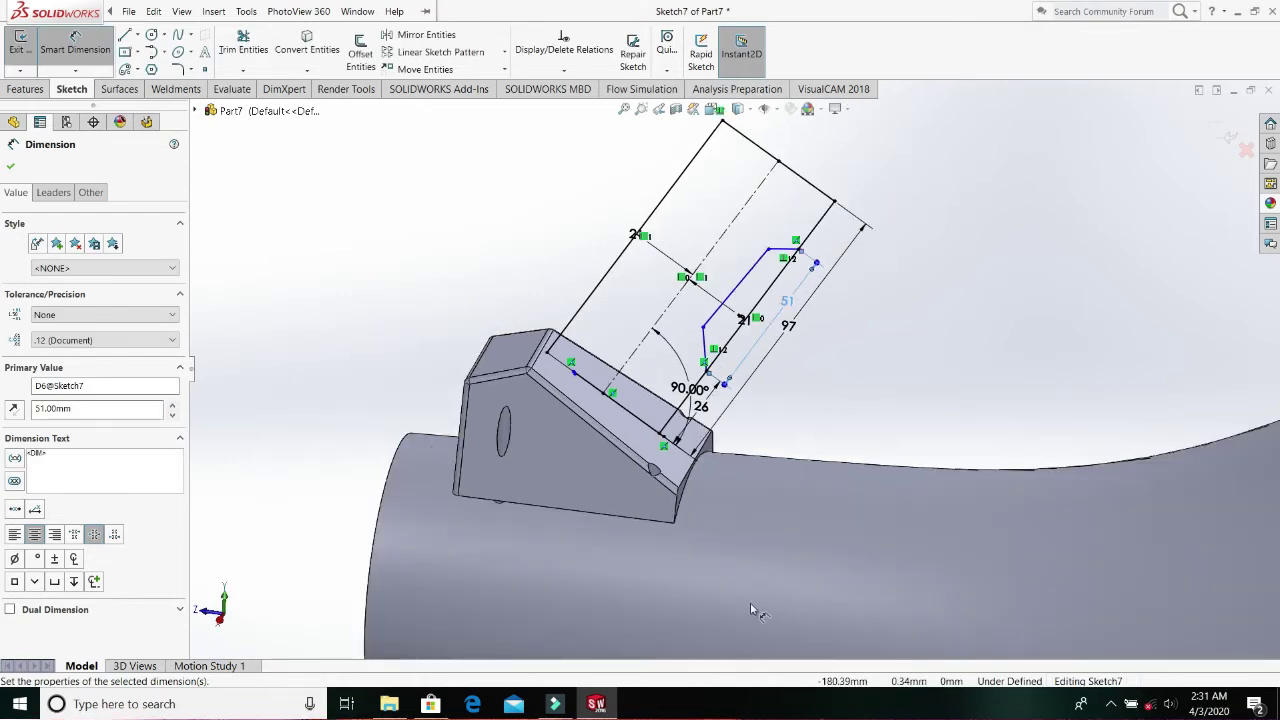
- Dimension both short segments to 10 mm and the long slanted segment to 38 mm
left_click(706, 348)
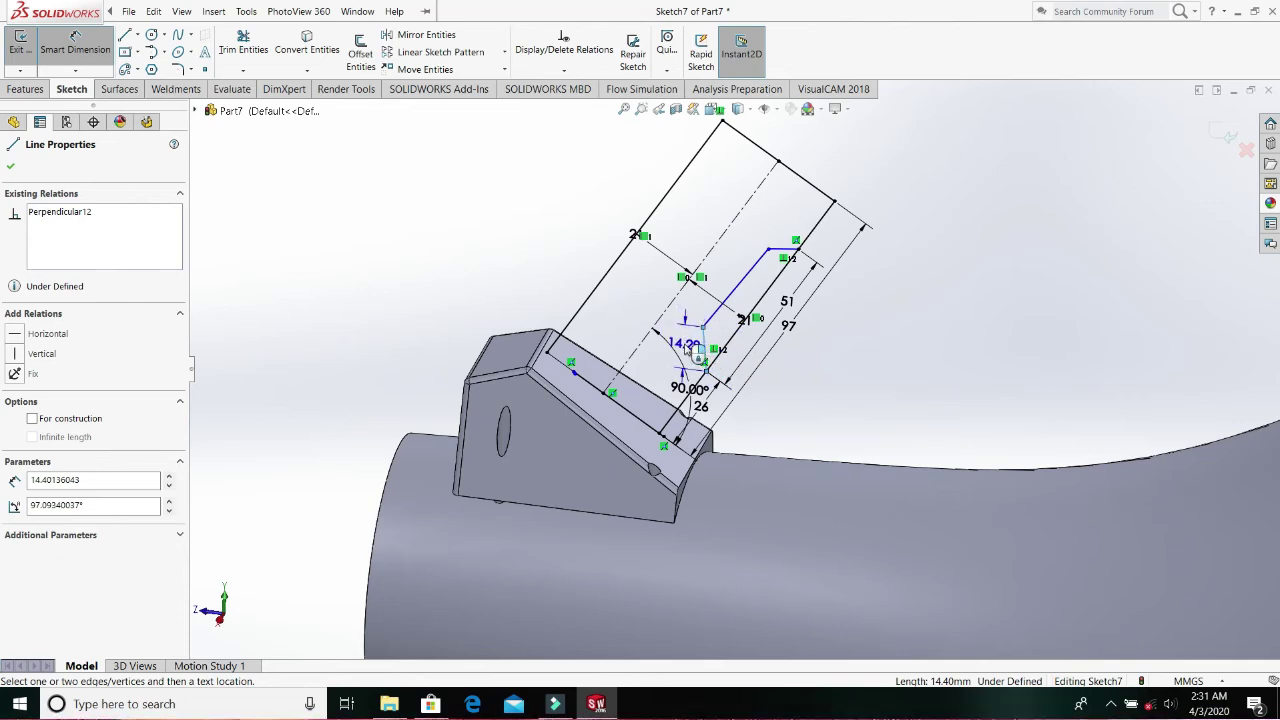
key("c")
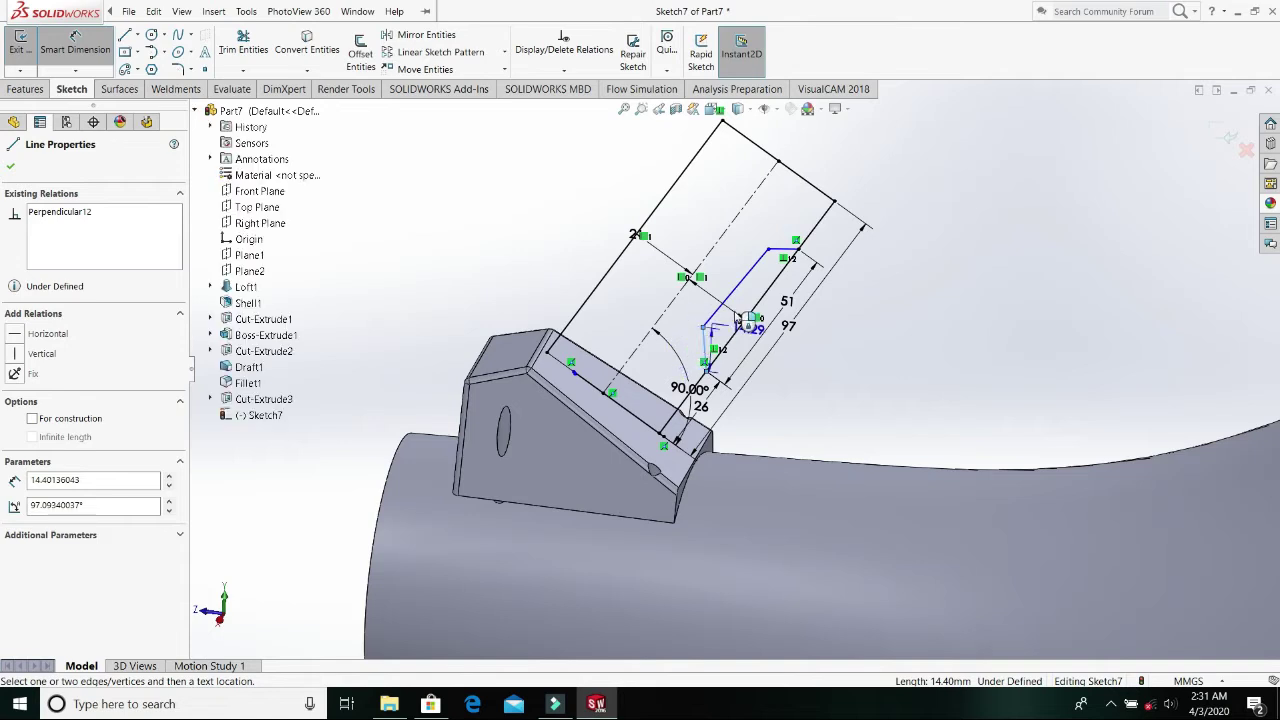
left_click(682, 348)
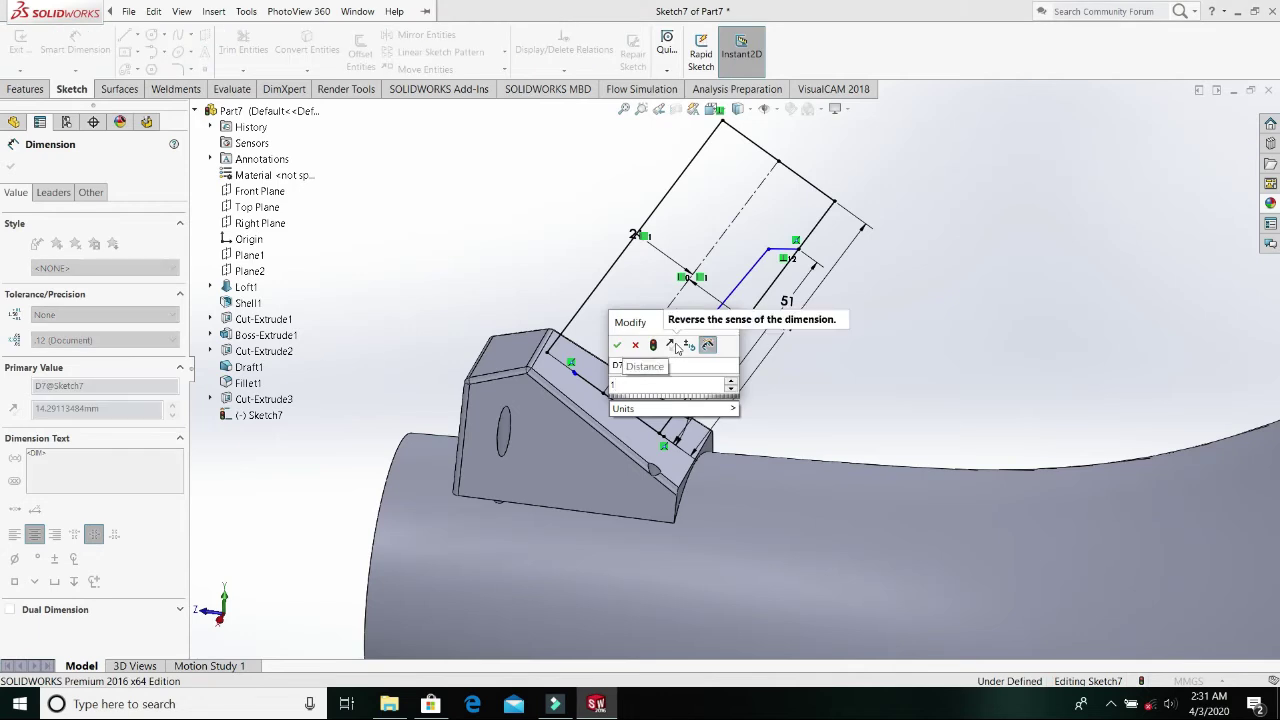
type("10")
key("Return")
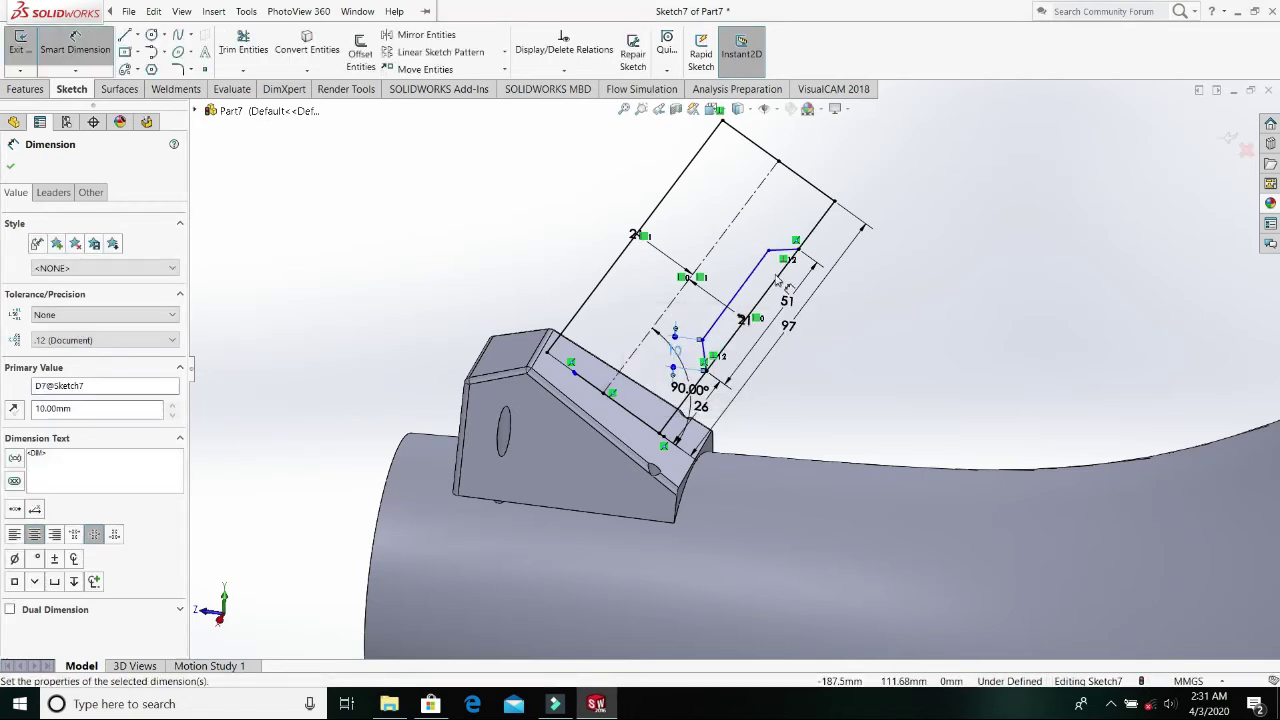
left_click(788, 255)
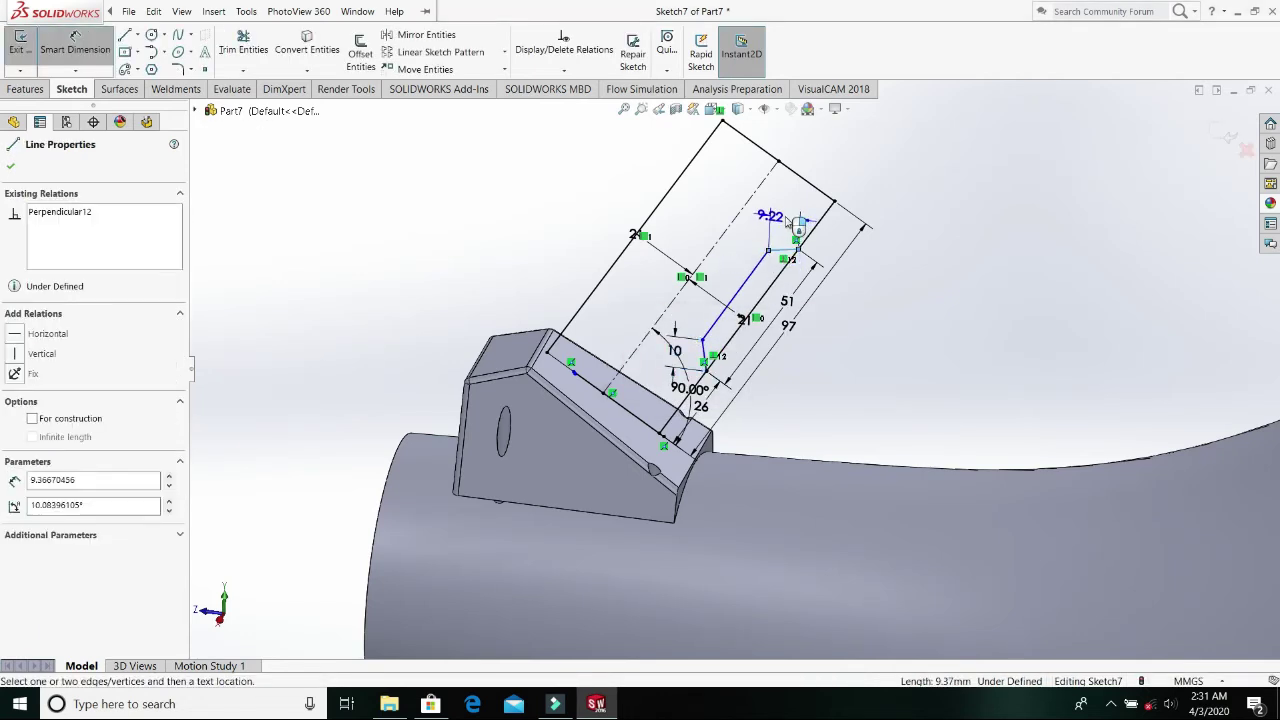
left_click(790, 224)
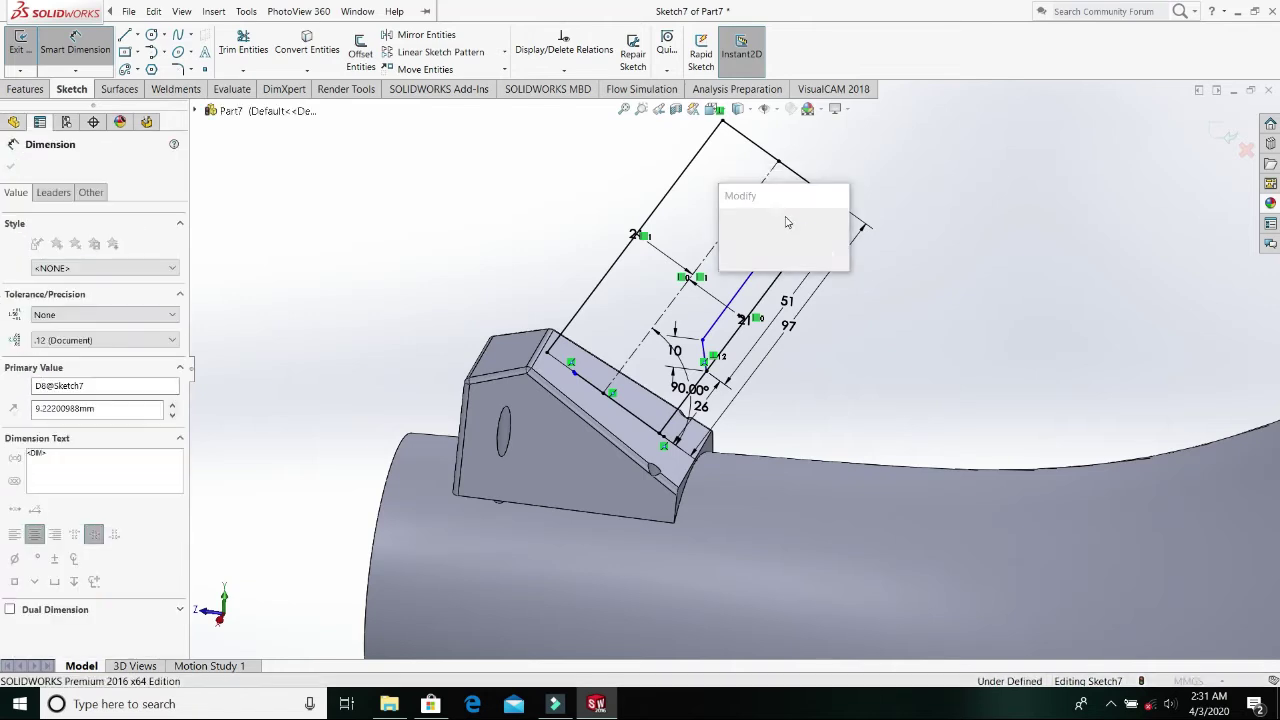
key("Return")
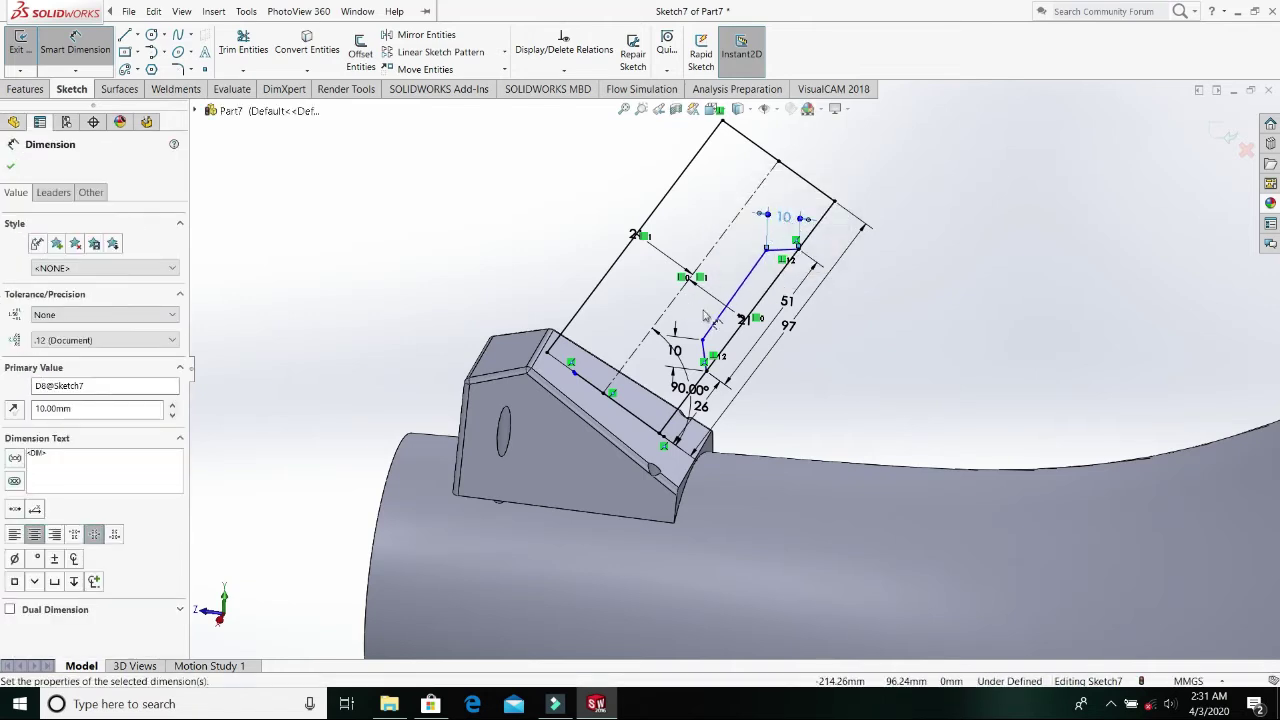
left_click(719, 287)
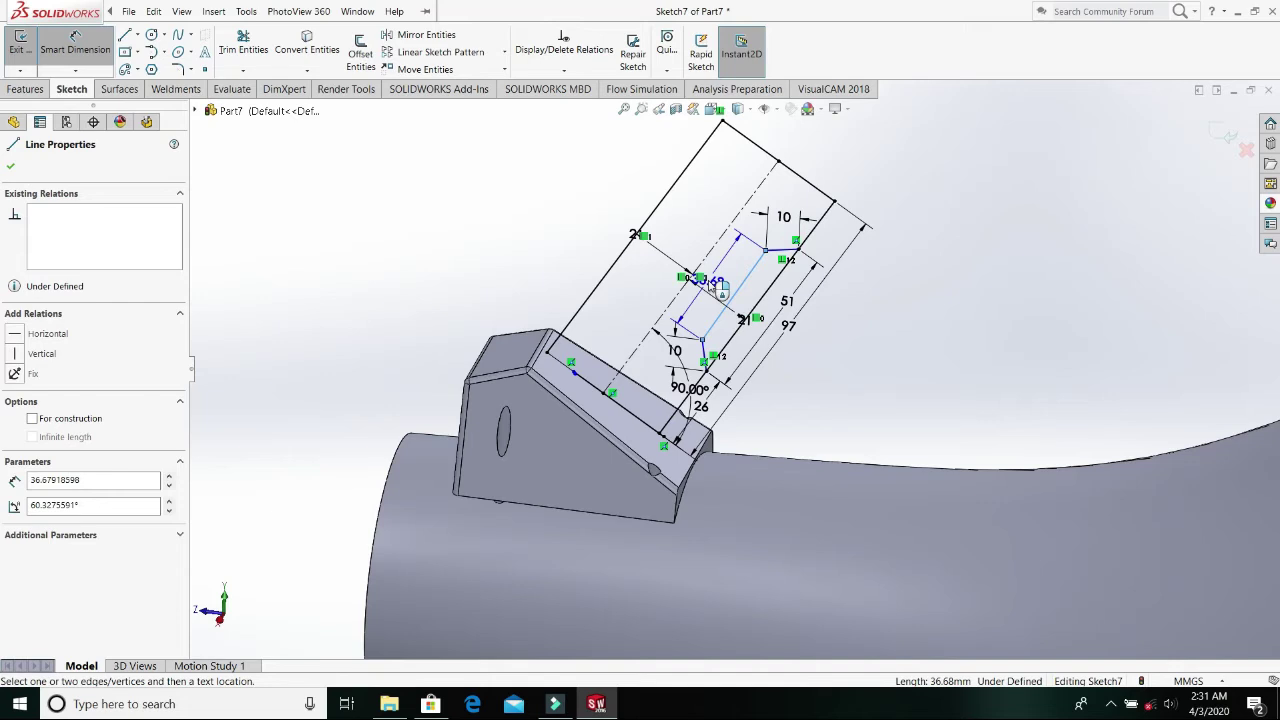
left_click(662, 270)
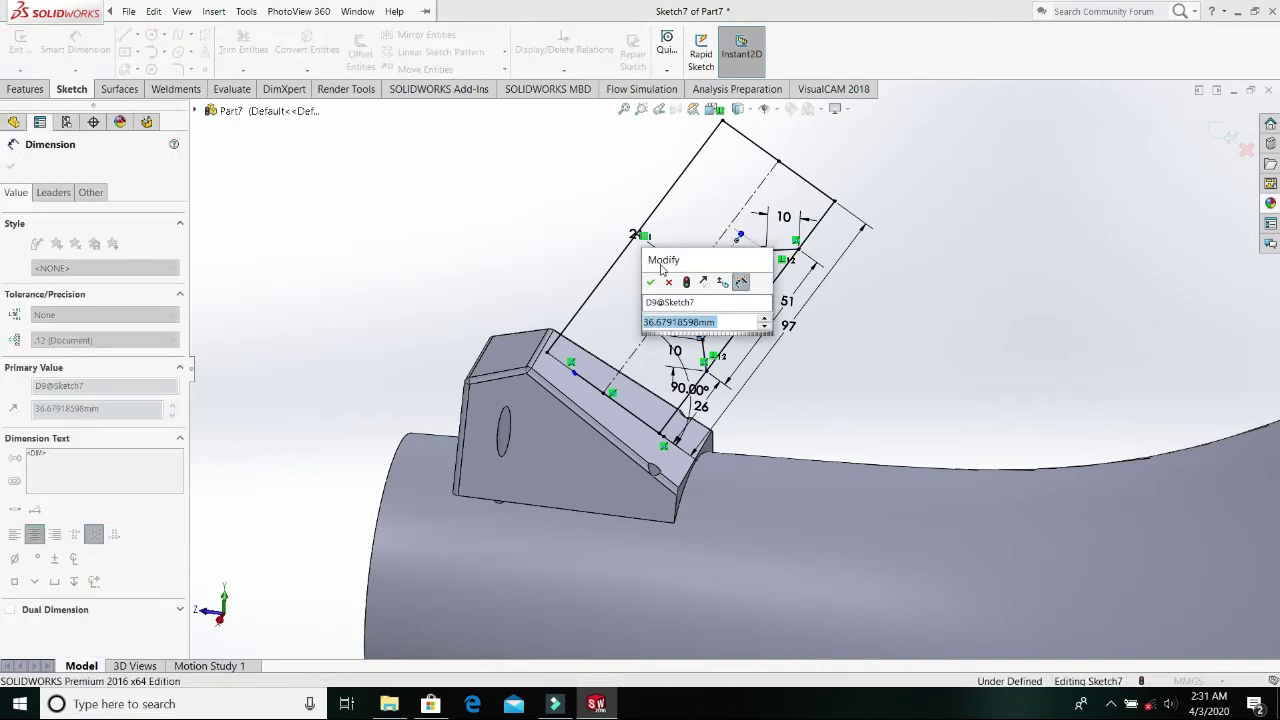
type("38")
left_click(658, 287)
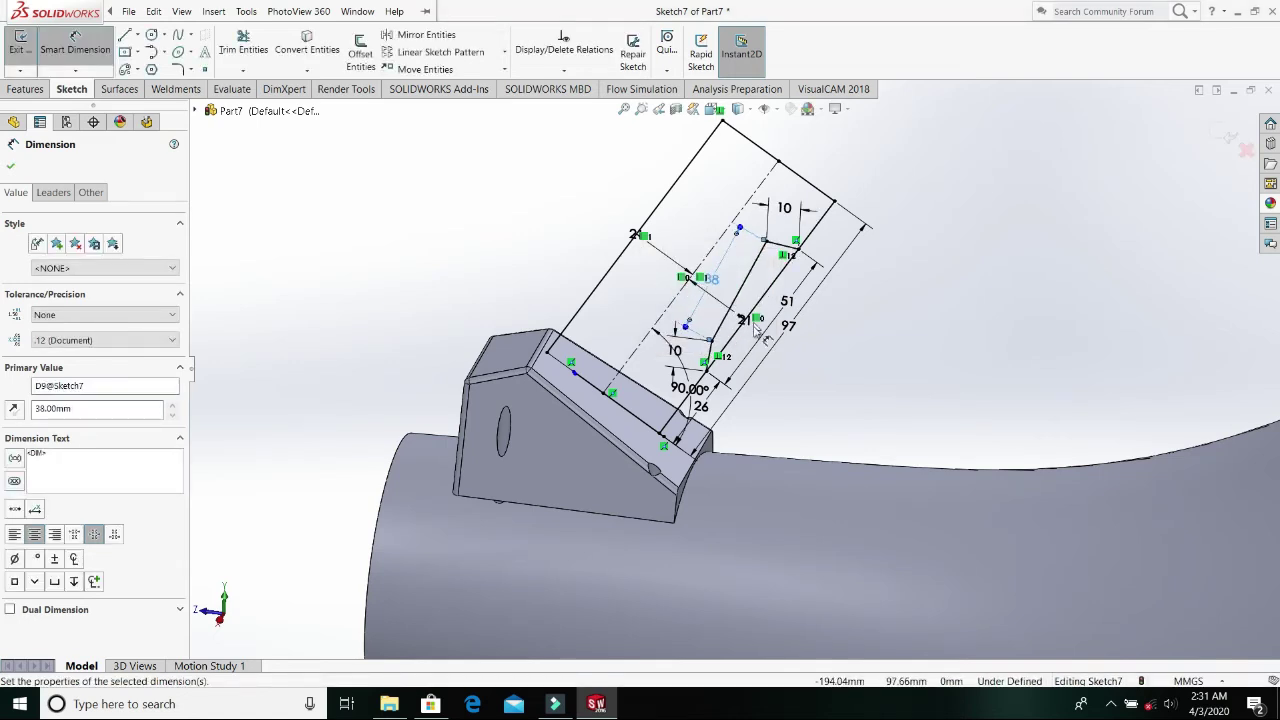
key("Escape")
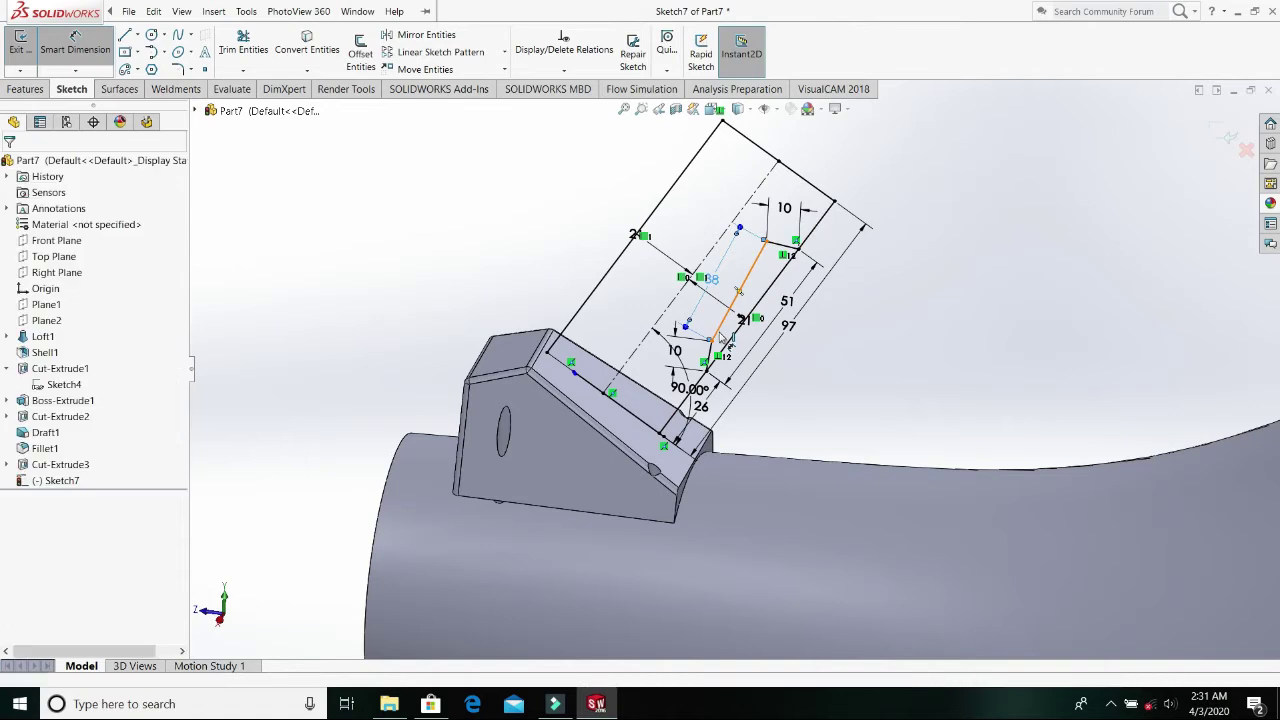
key("Escape")
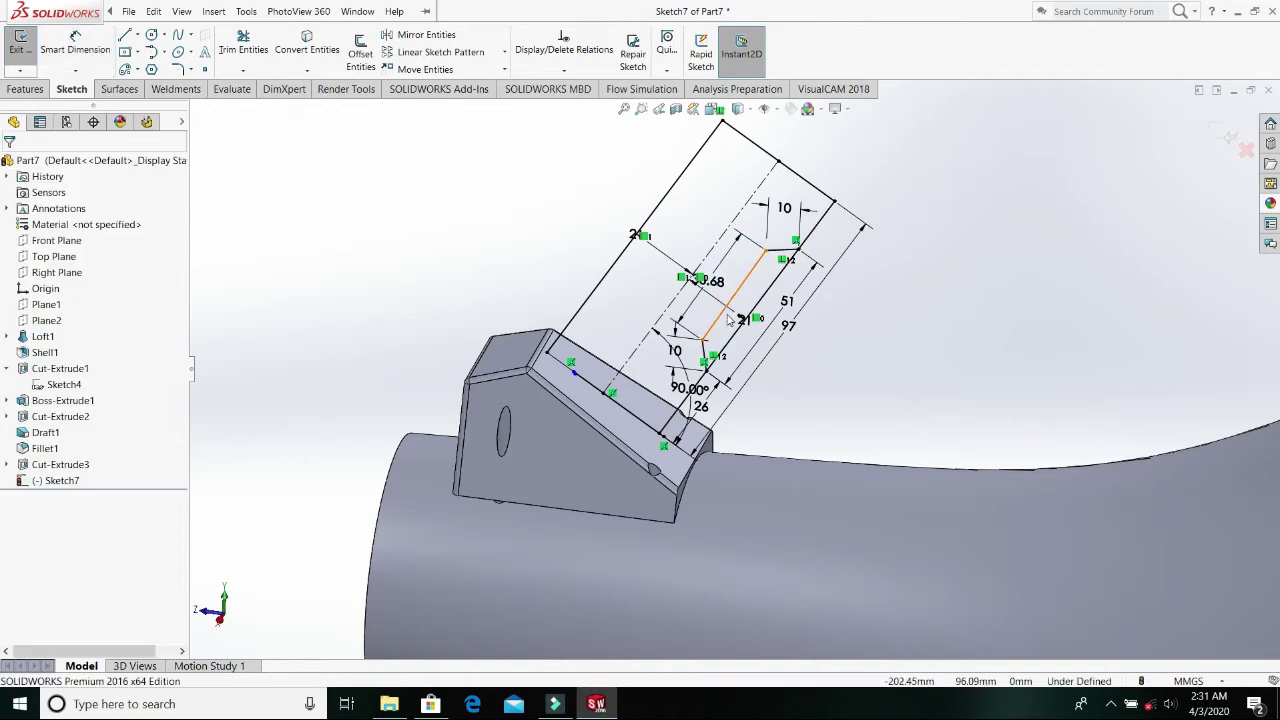
- Make the slanted outline line parallel to the construction line, then delete the conflicting parallel relation
left_click(736, 301)
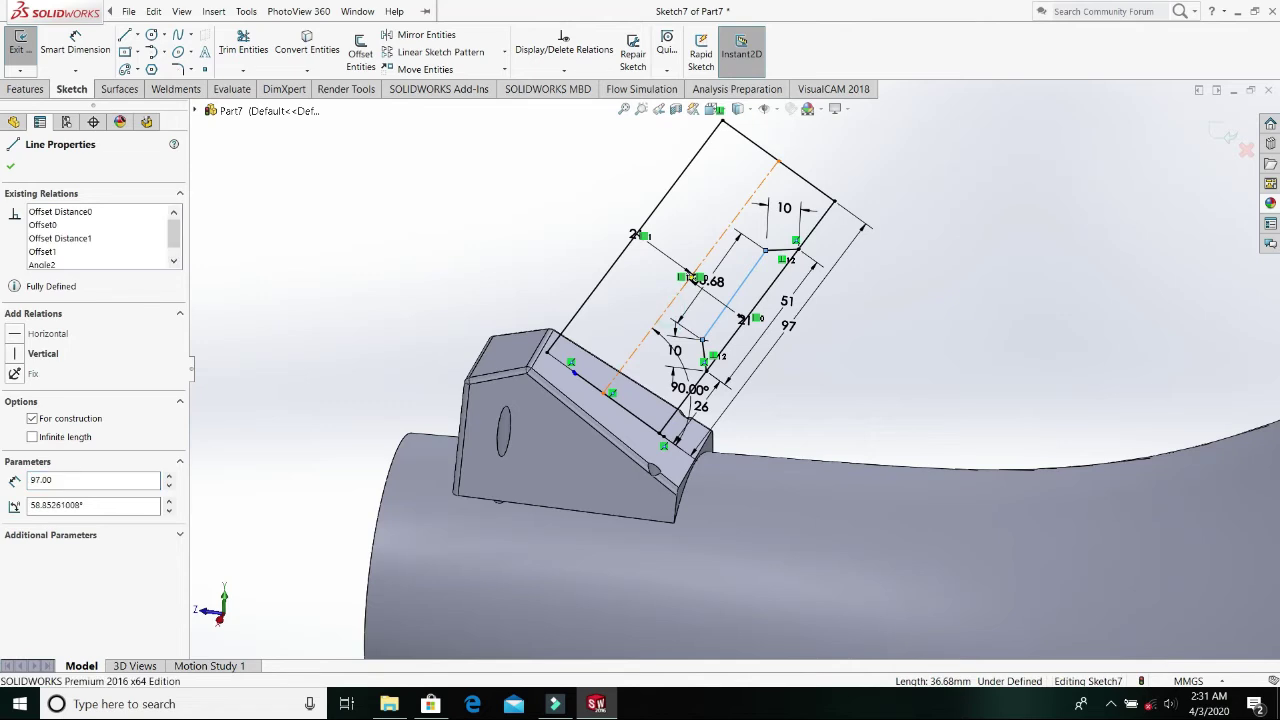
left_click(670, 313, "ctrl")
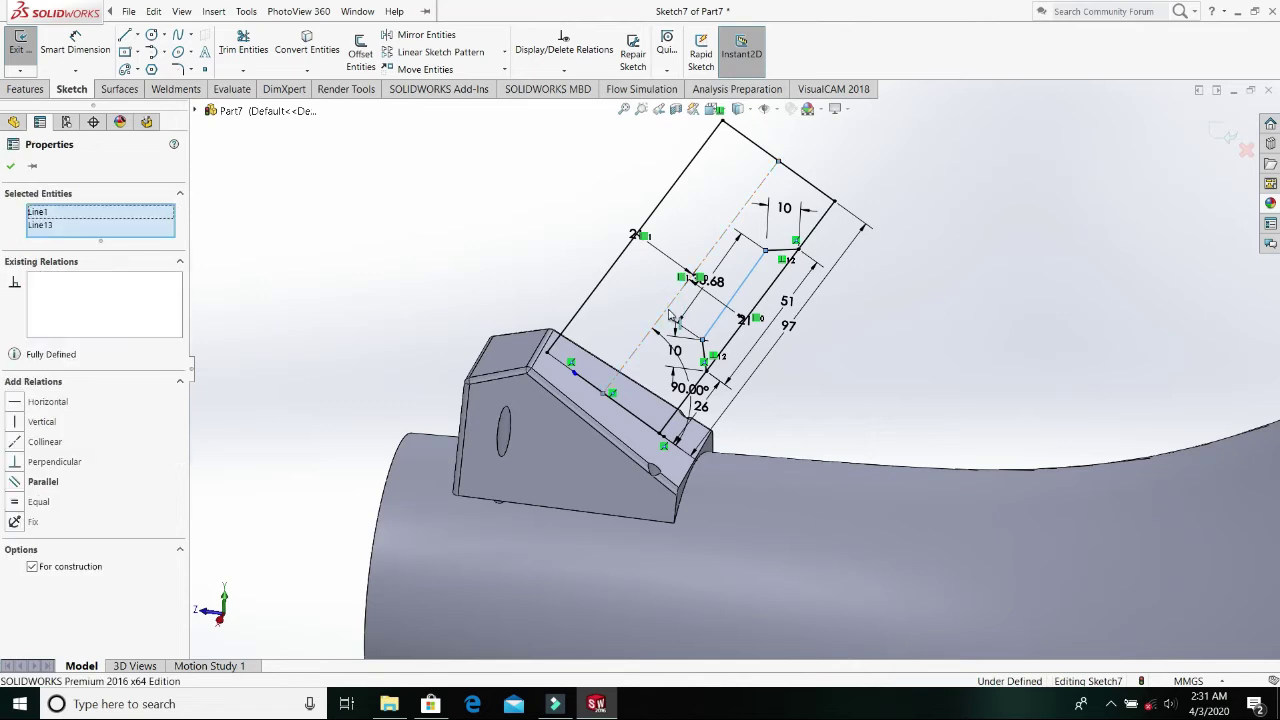
left_click(40, 482)
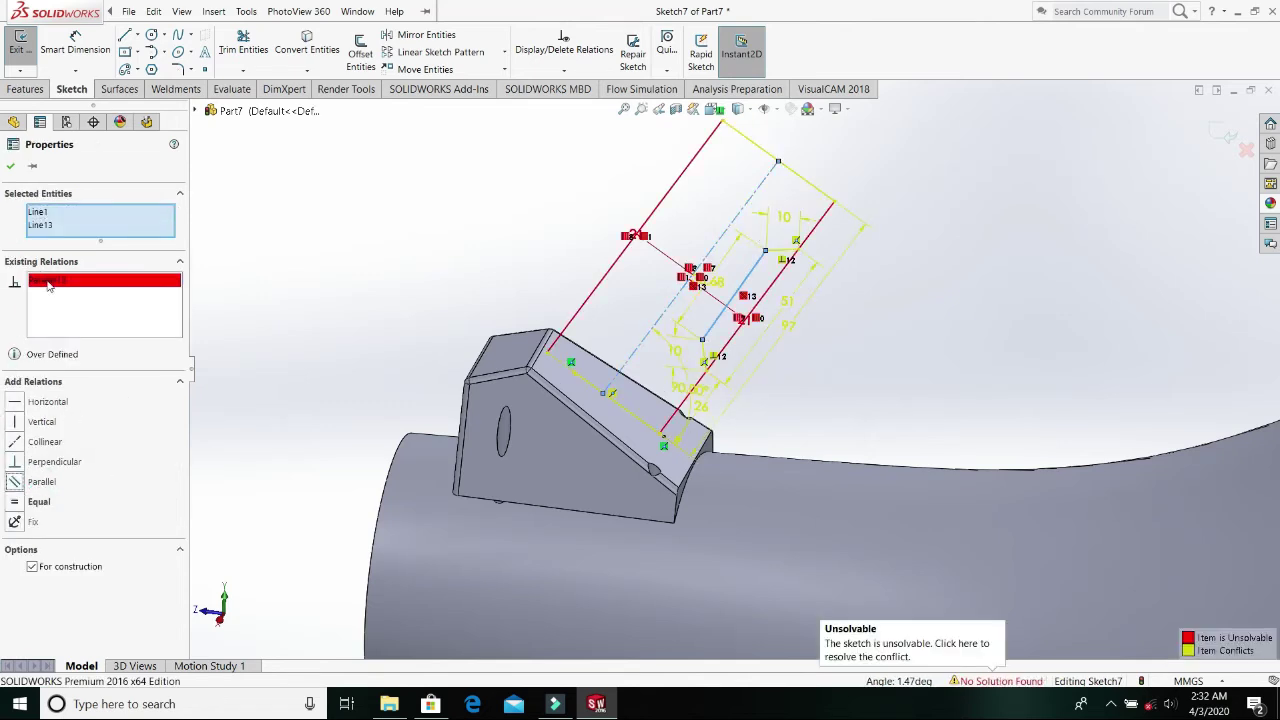
right_click(49, 285)
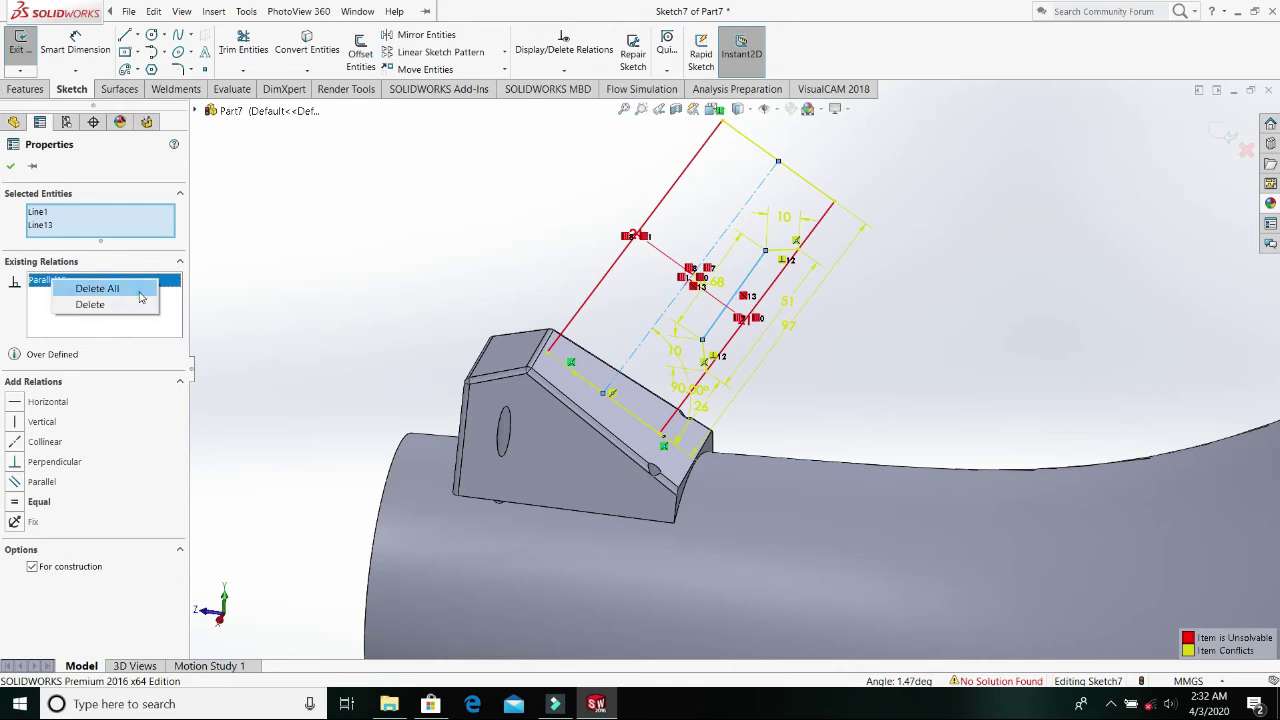
left_click(141, 303)
left_click(11, 170)
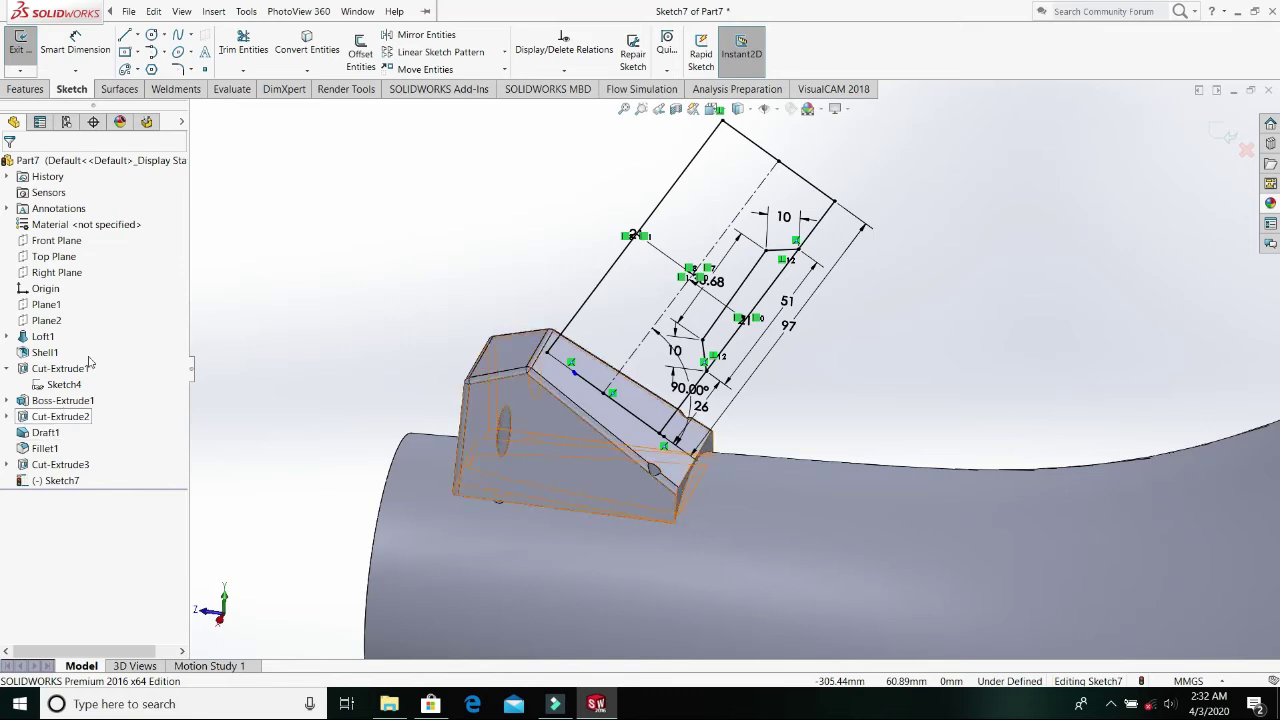
- Start a boss extrusion of the notched sketch with 25 mm depth and Mid Plane end condition
left_click(28, 89)
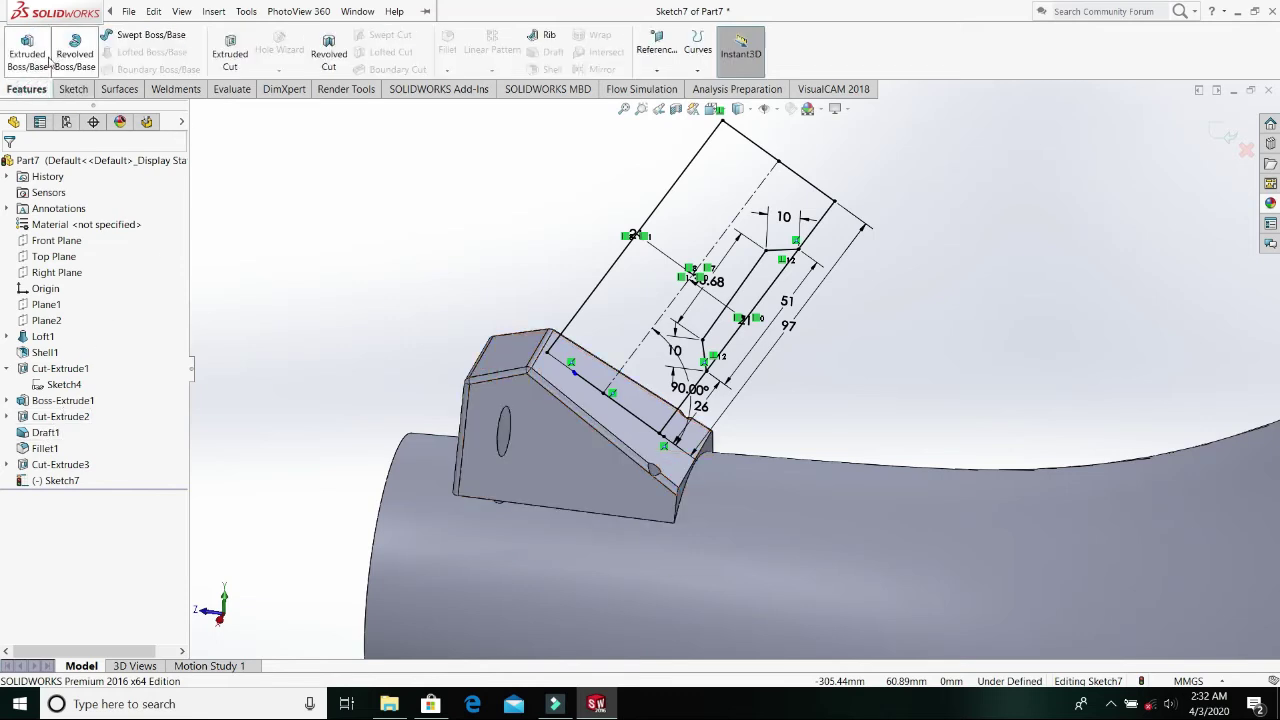
left_click(32, 54)
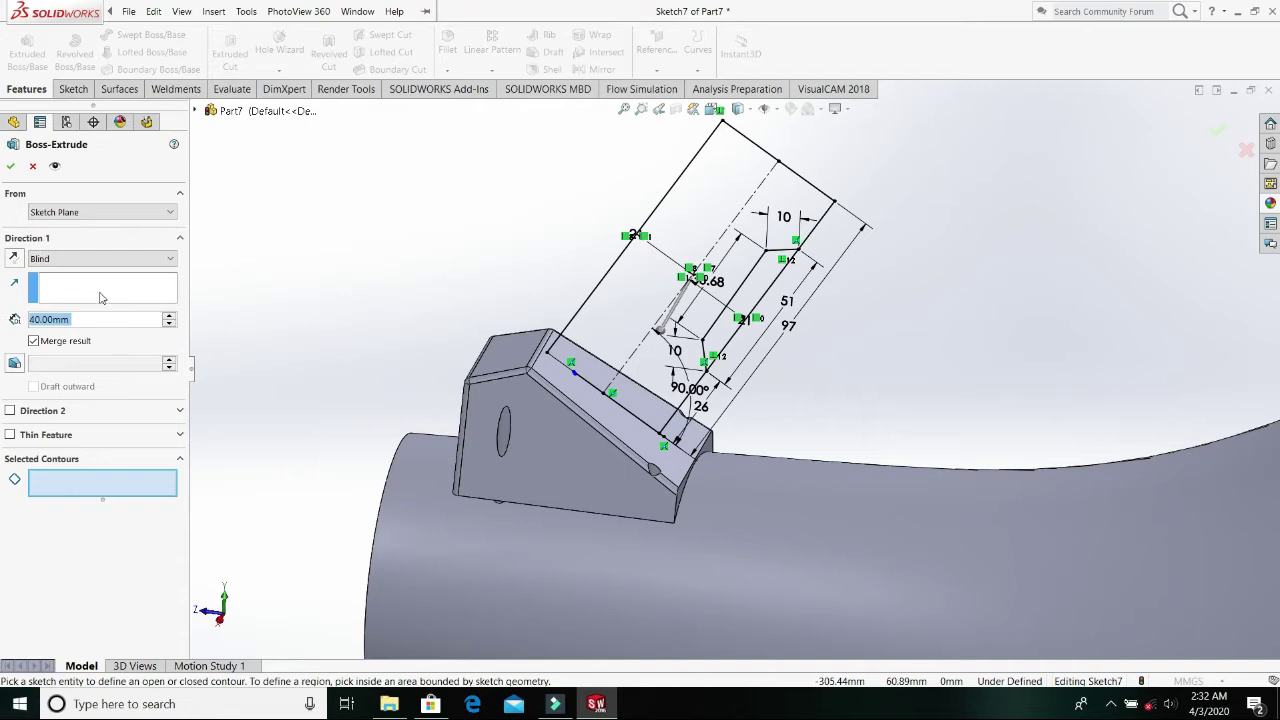
type("25")
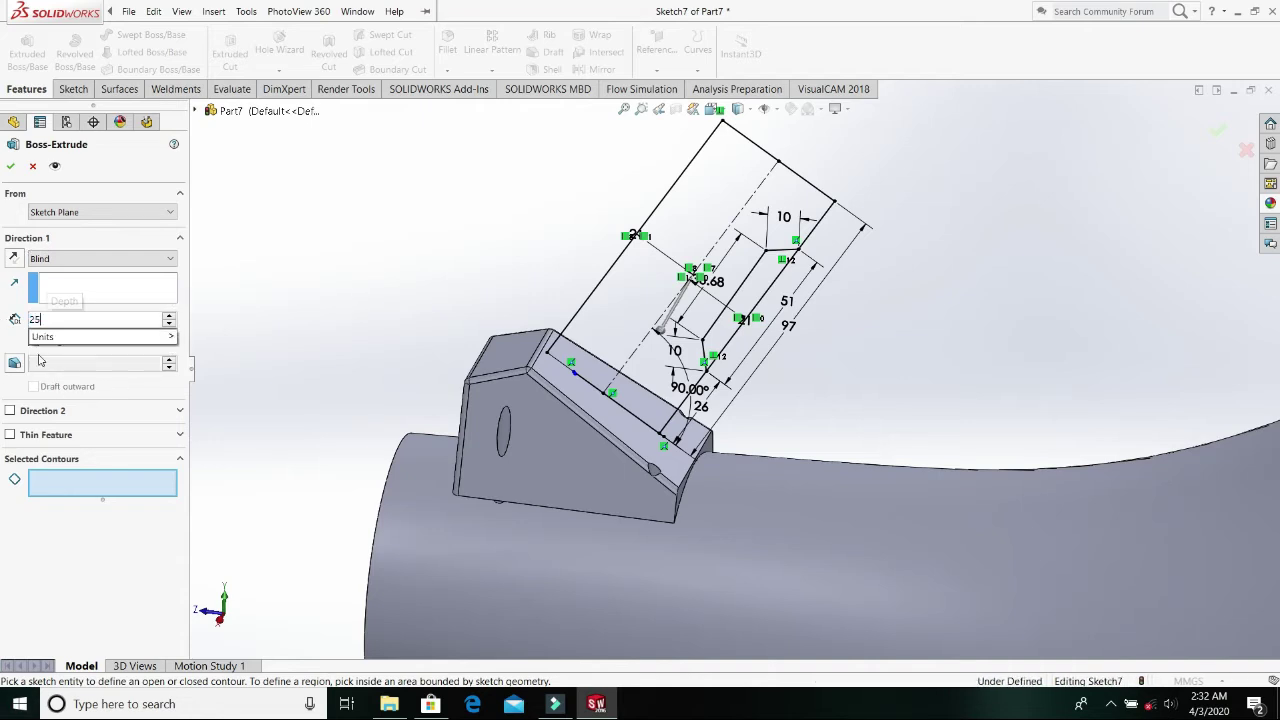
left_click(18, 348)
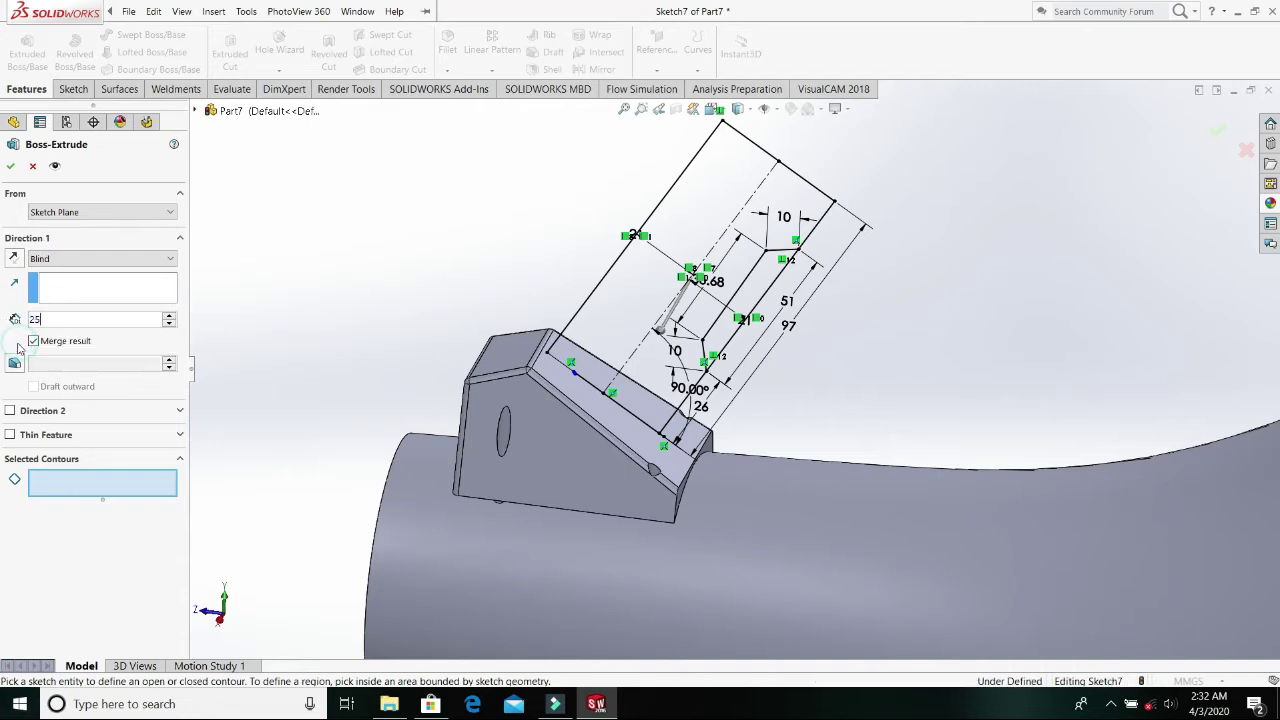
left_click(50, 212)
left_click(50, 222)
left_click(55, 259)
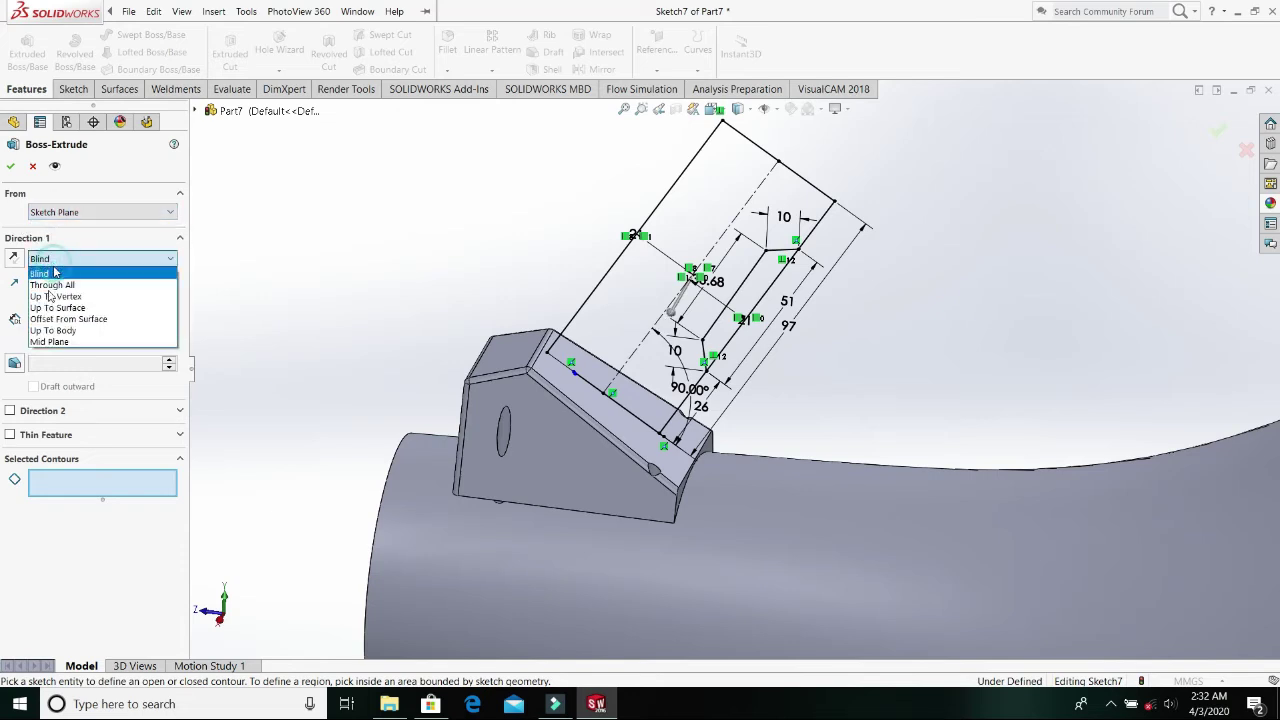
left_click(52, 342)
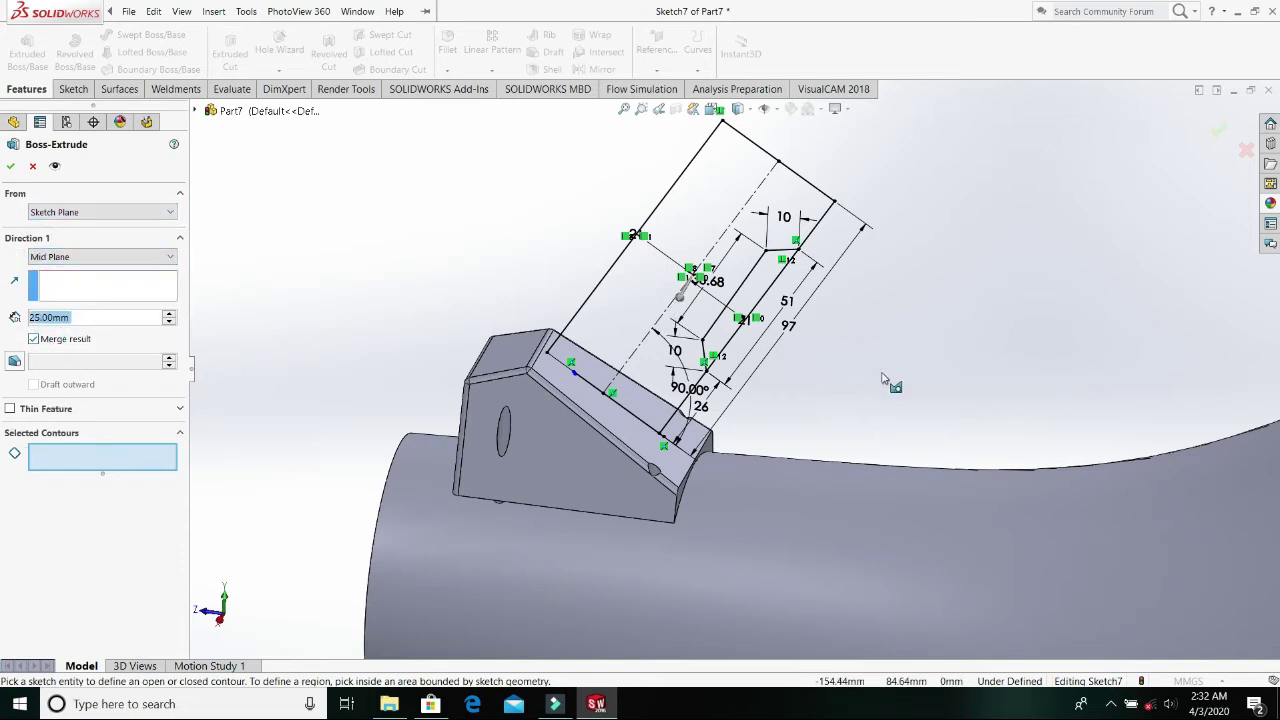
- Include both sketch regions and confirm the extrusion, creating Boss-Extrude2
scroll(886, 368, "up", 3)
middle_click_drag(886, 368, 837, 354)
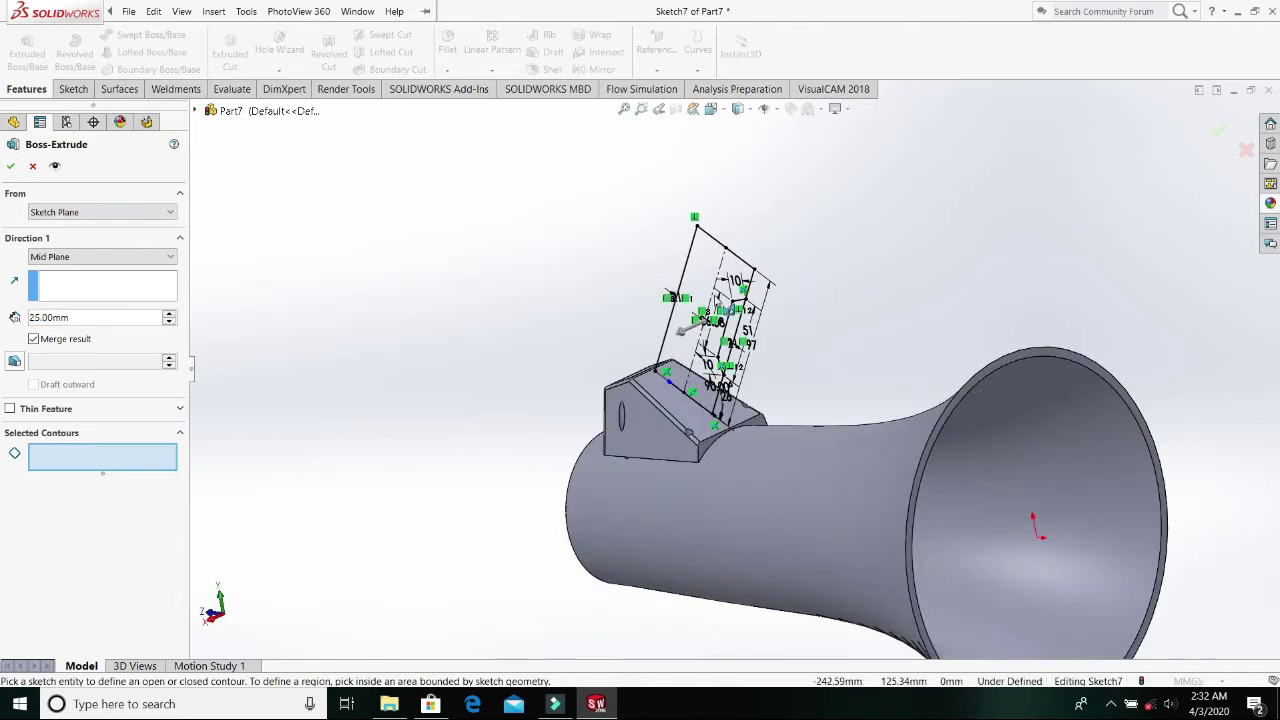
left_click(705, 290)
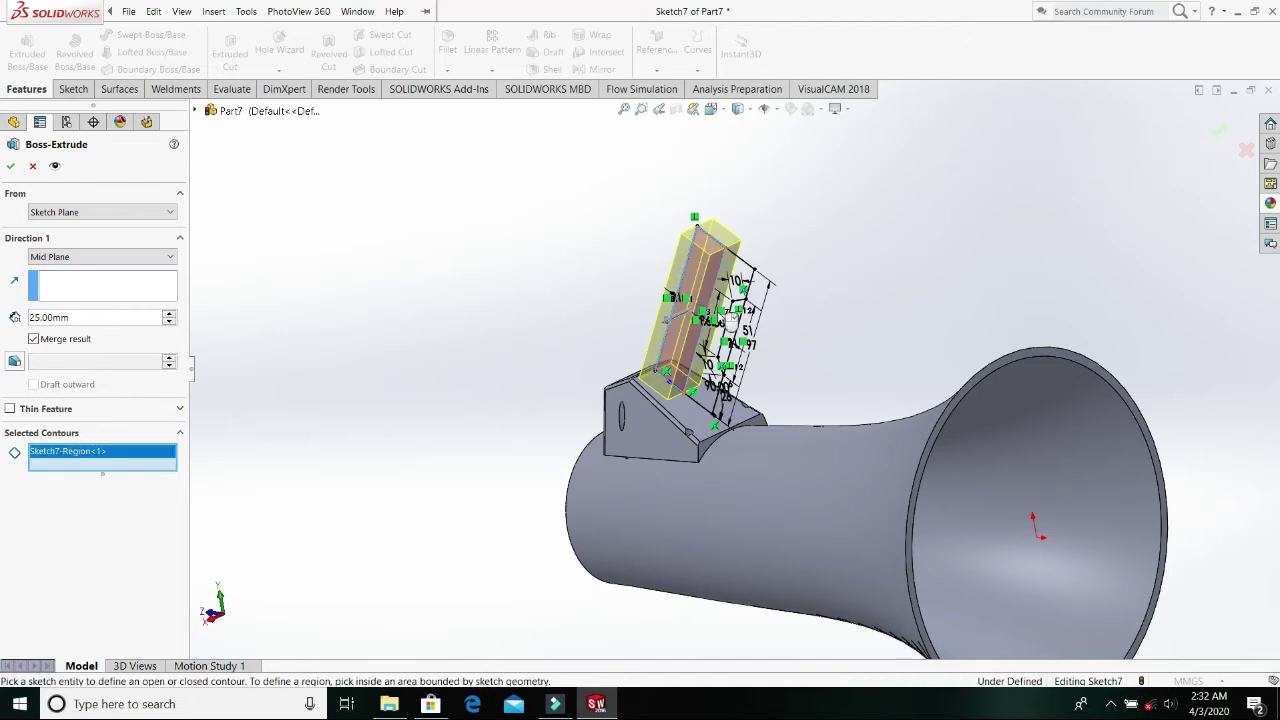
scroll(750, 285, "down", 1)
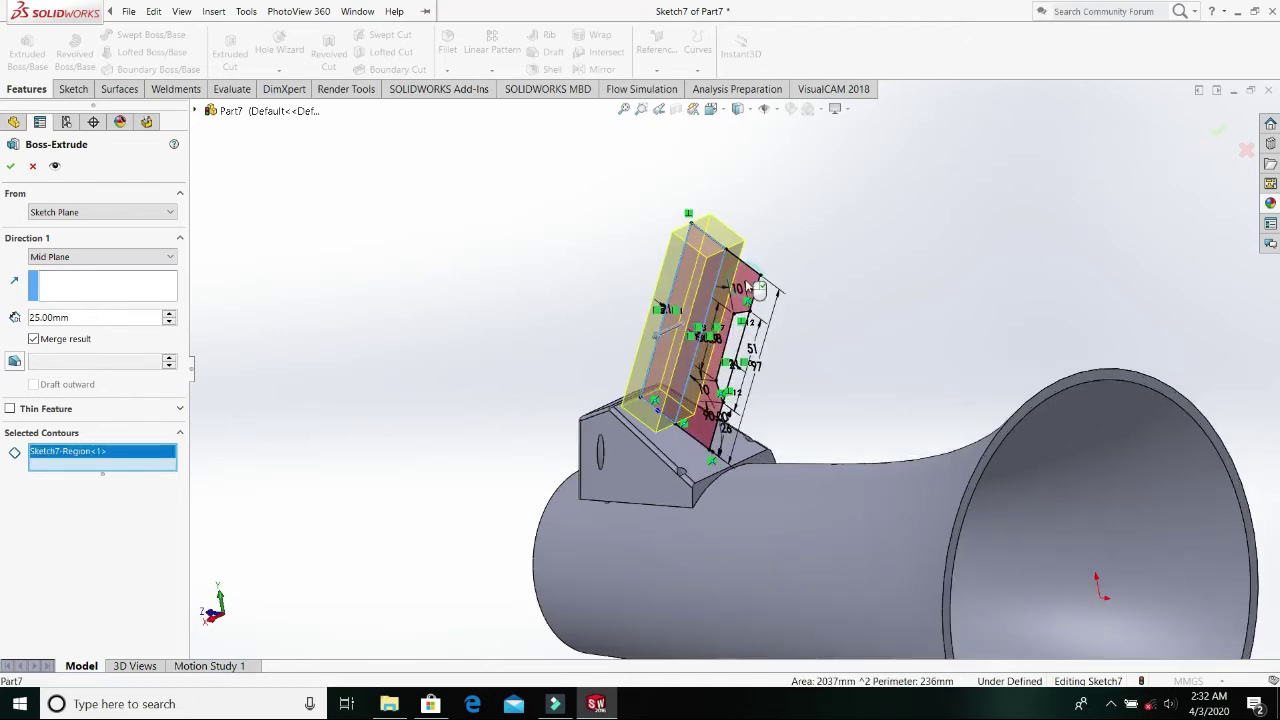
left_click(750, 288)
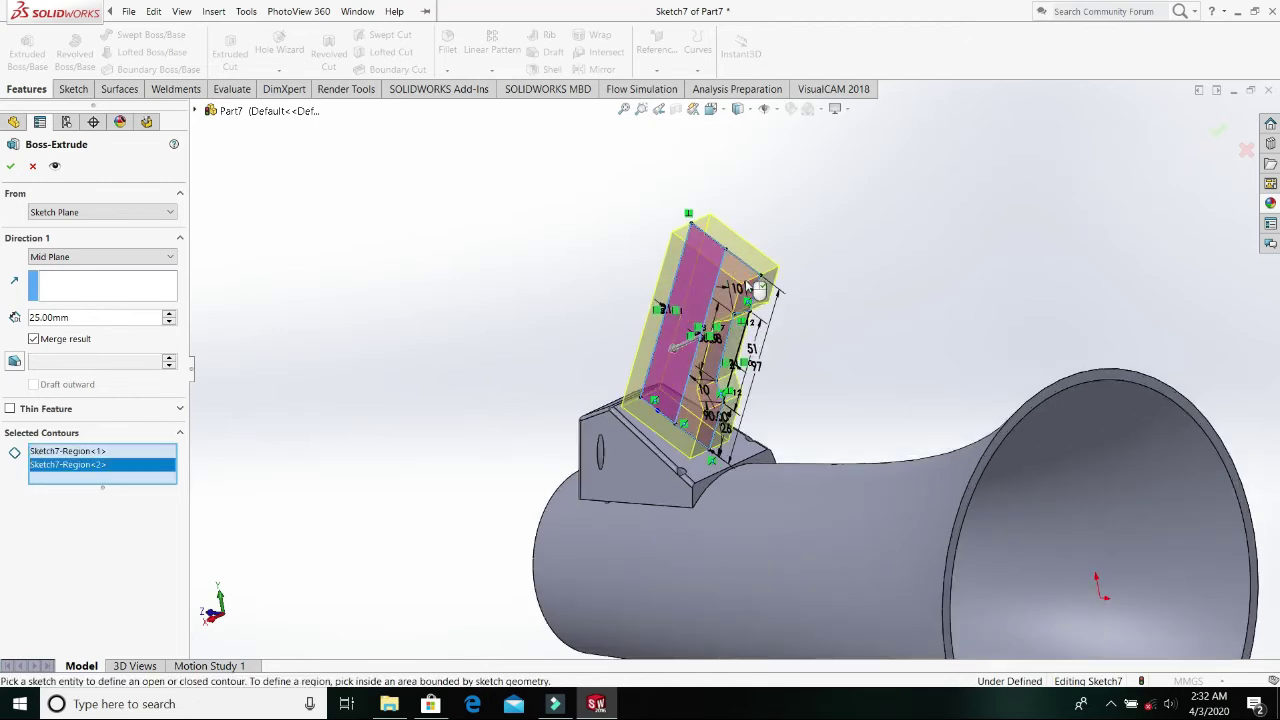
left_click(13, 166)
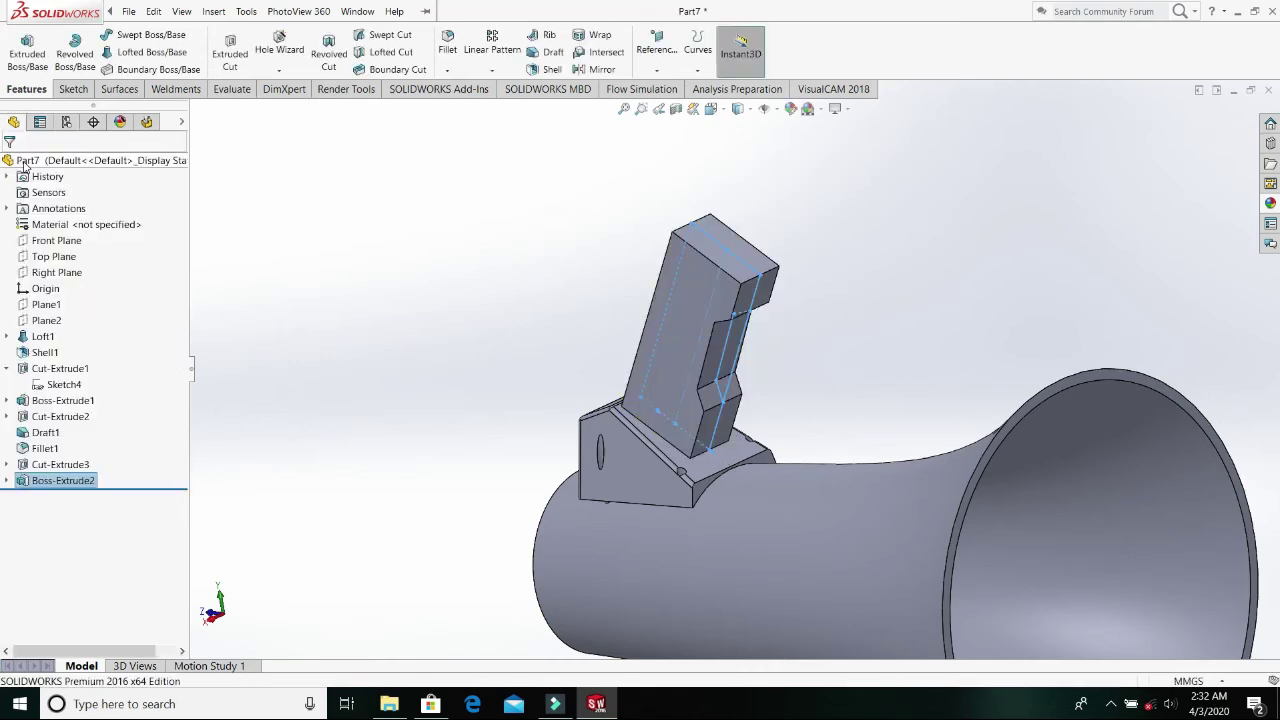
middle_click_drag(817, 354, 847, 389)
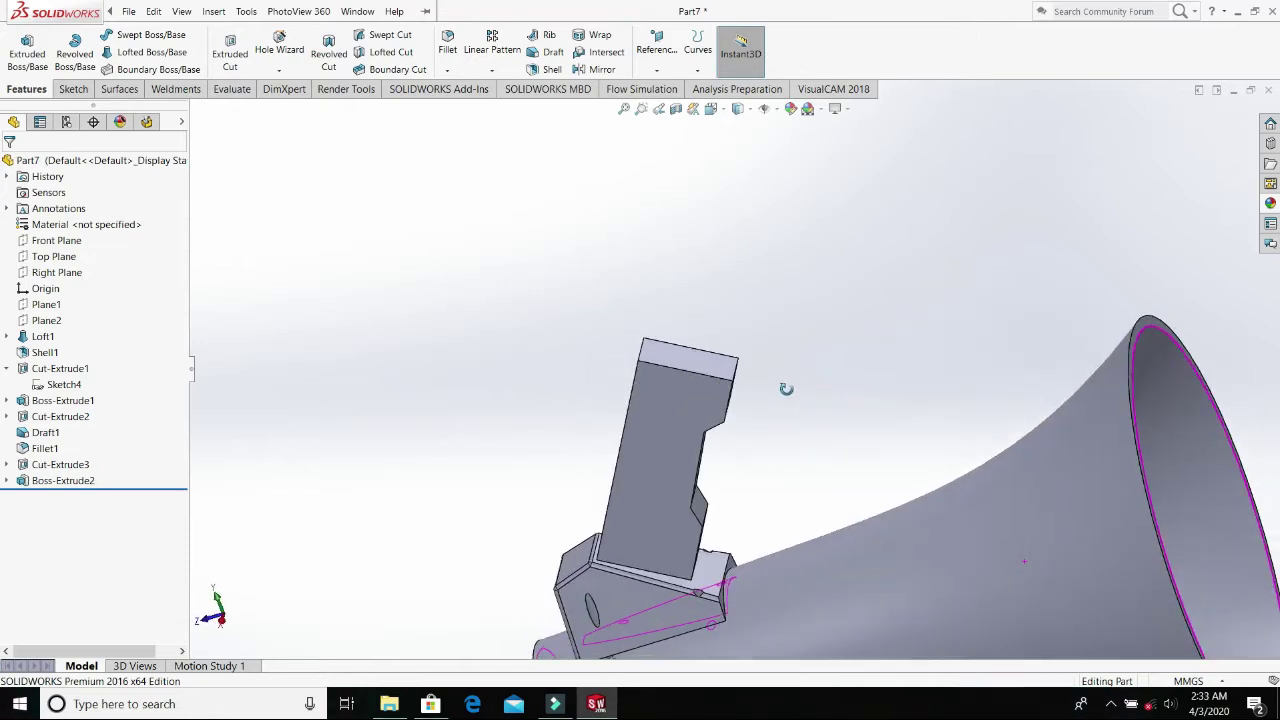
- Fit the whole model in view, orbit to a side view, and pick the block's long edge
key("f")
middle_click_drag(771, 423, 832, 359)
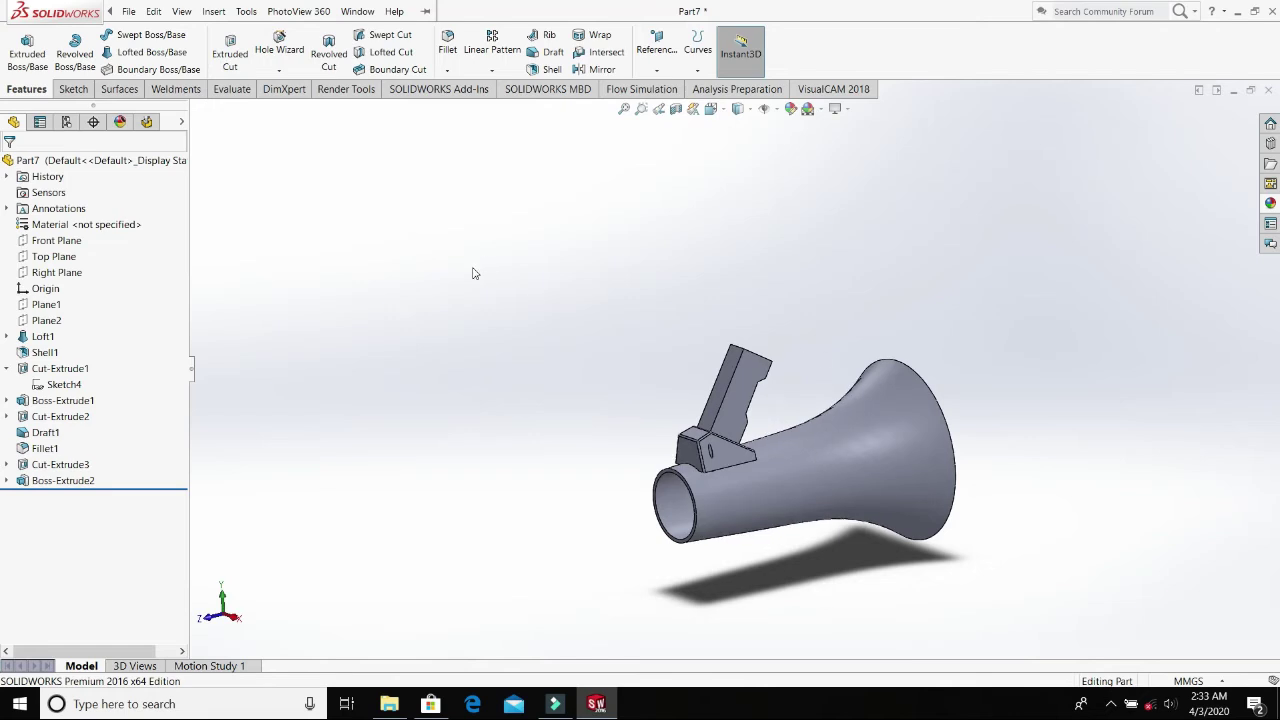
left_click(724, 410)
- Create Fillet2 with a 10 mm radius on the block's two long edges
left_click(447, 40)
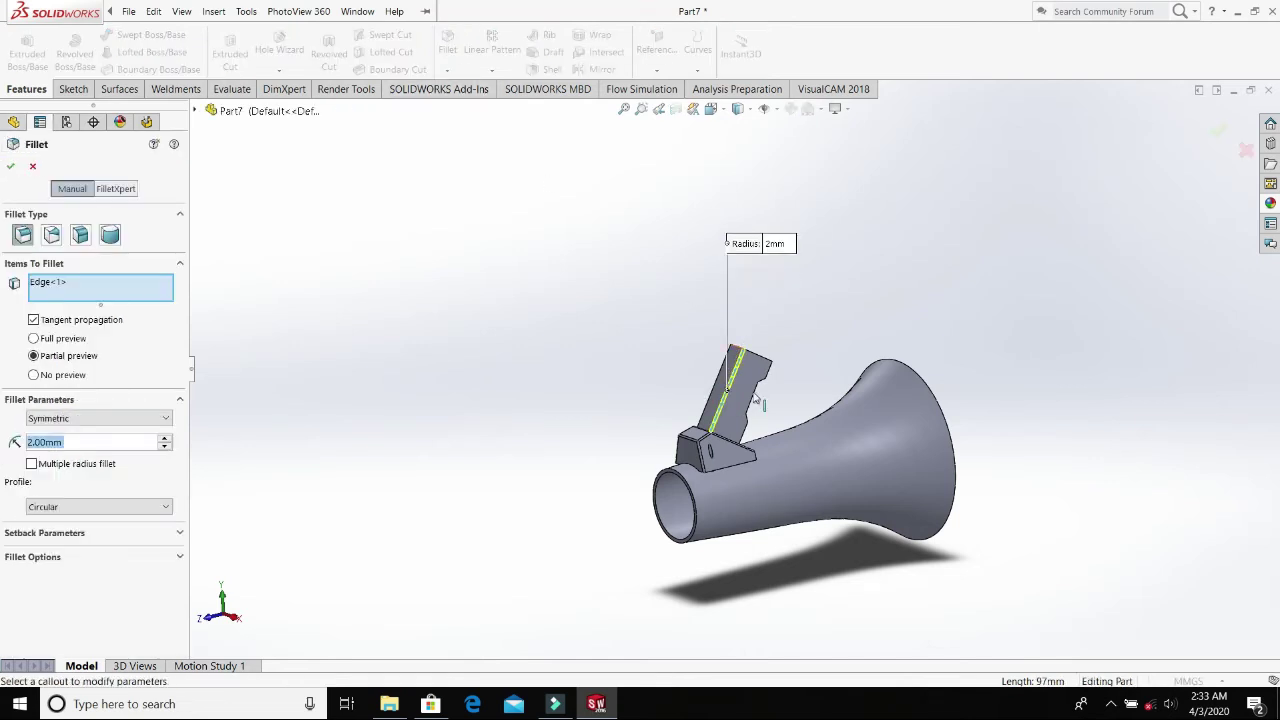
scroll(757, 413, "down", 2)
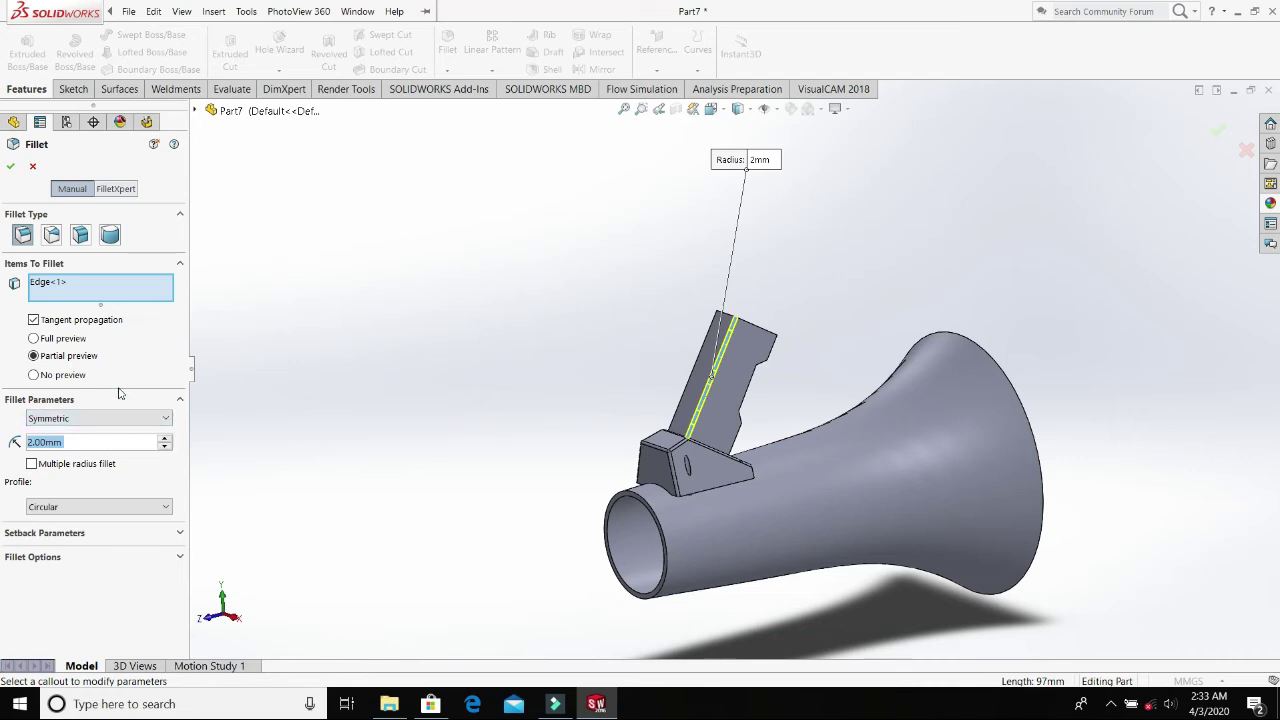
type("10")
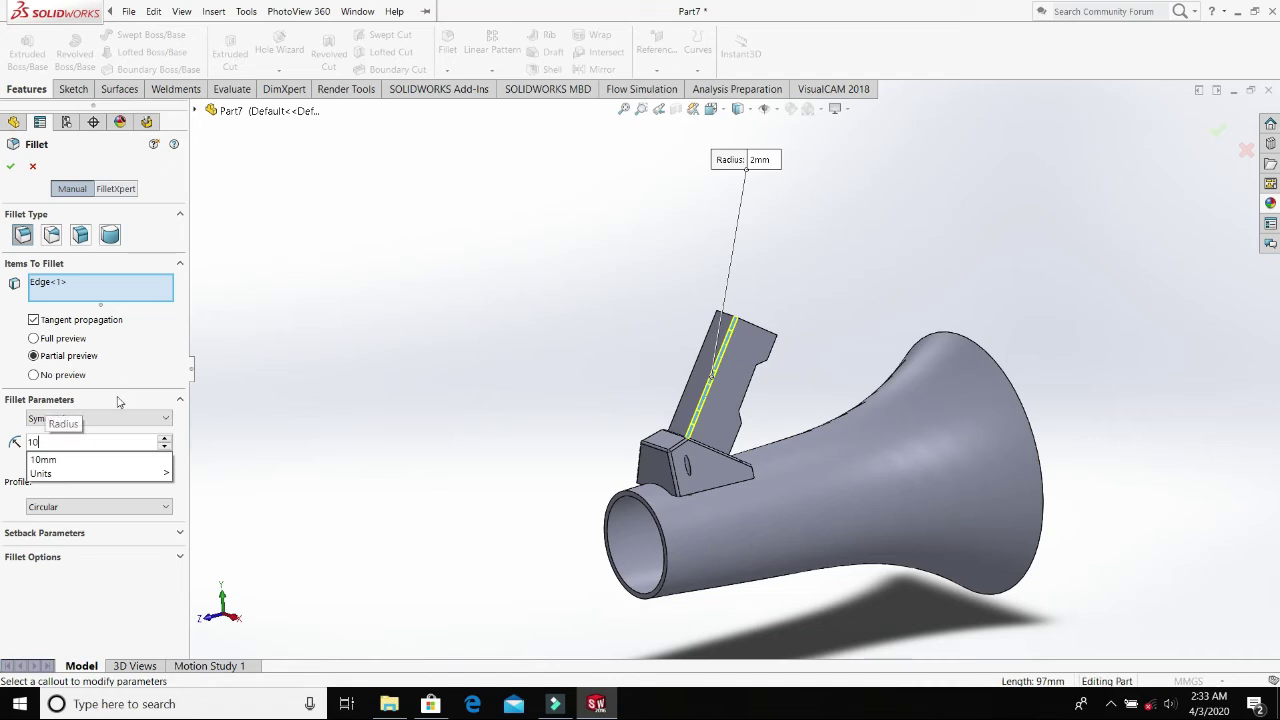
key("Return")
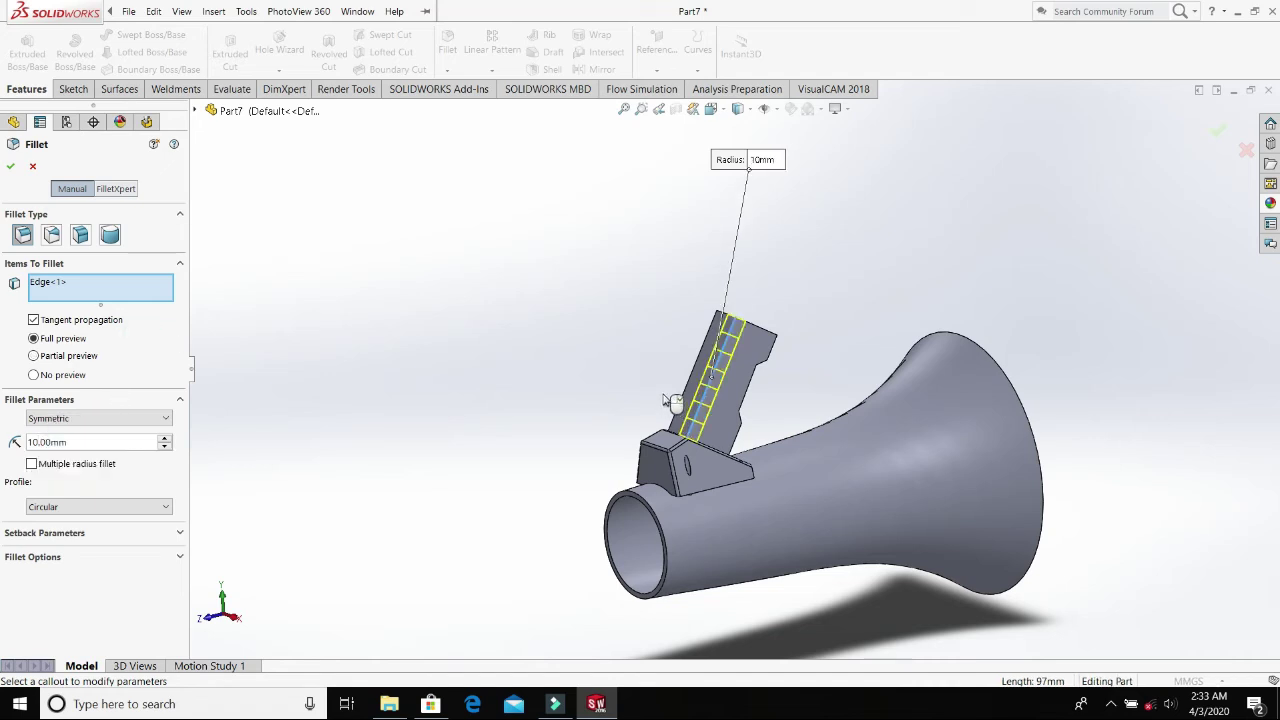
left_click(685, 397)
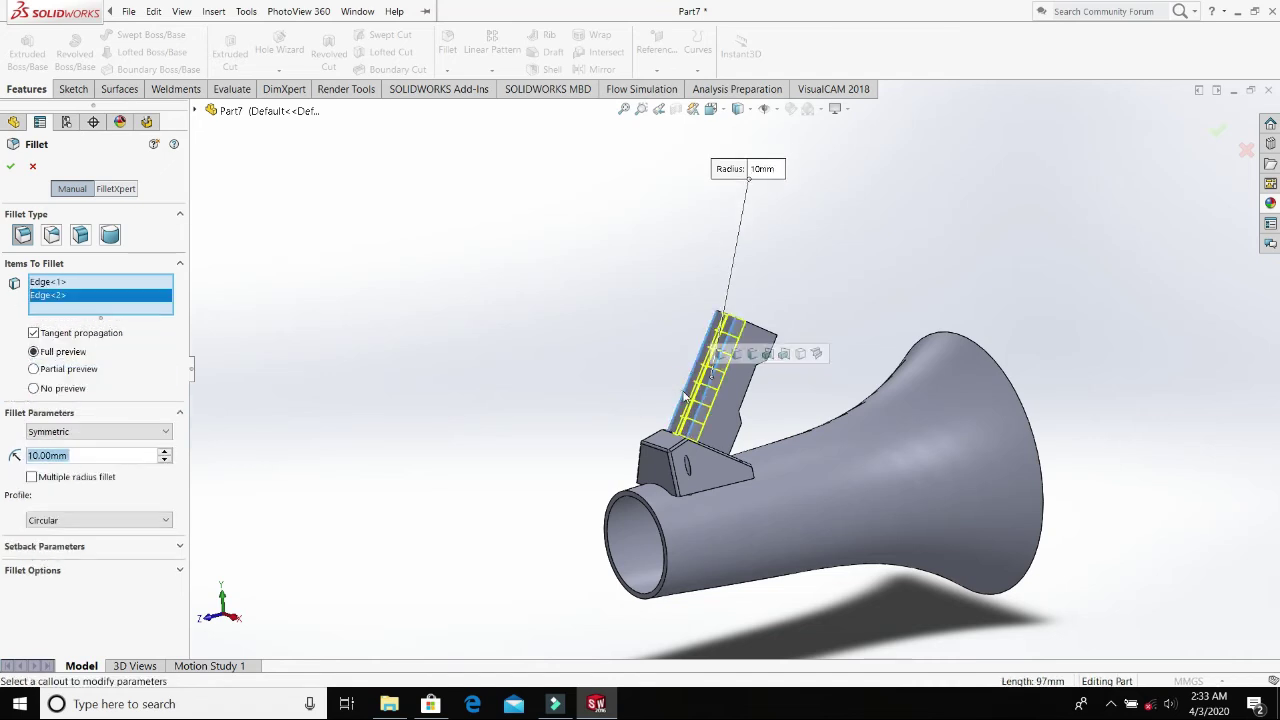
left_click(11, 167)
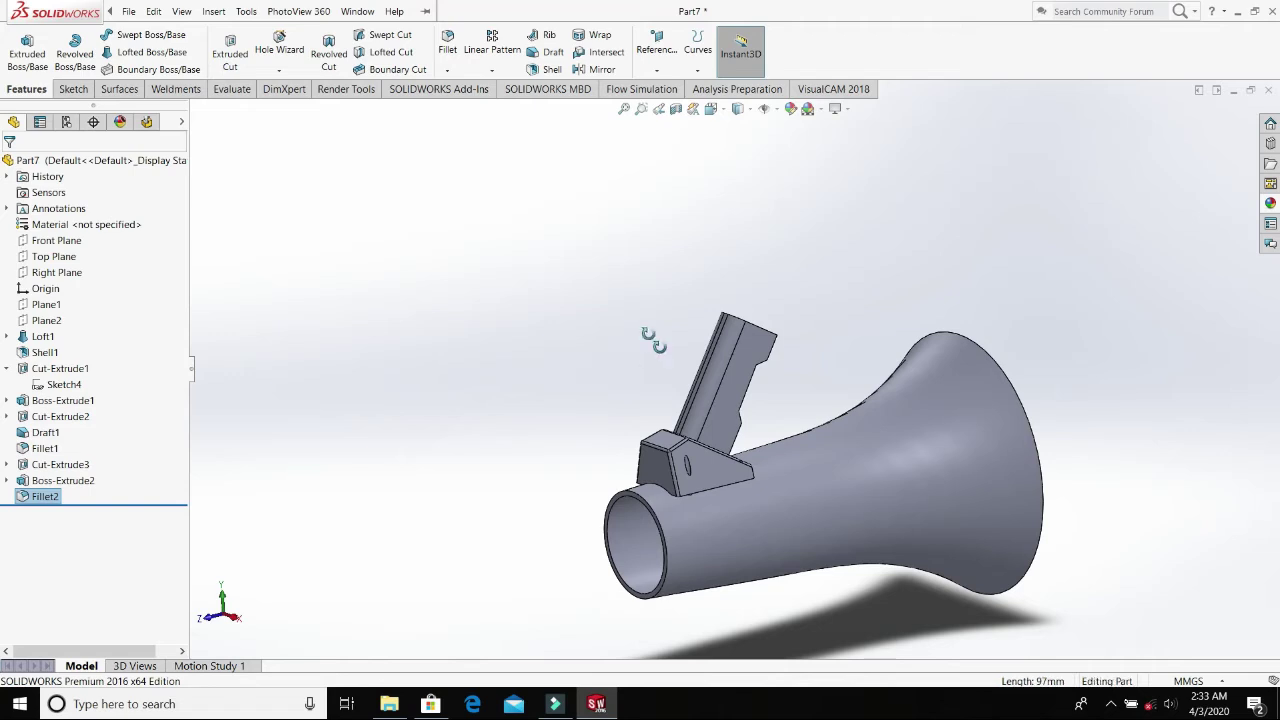
- Select several edges of the angled block, ending with its long edge, and start a fillet
middle_click_drag(657, 346, 575, 374)
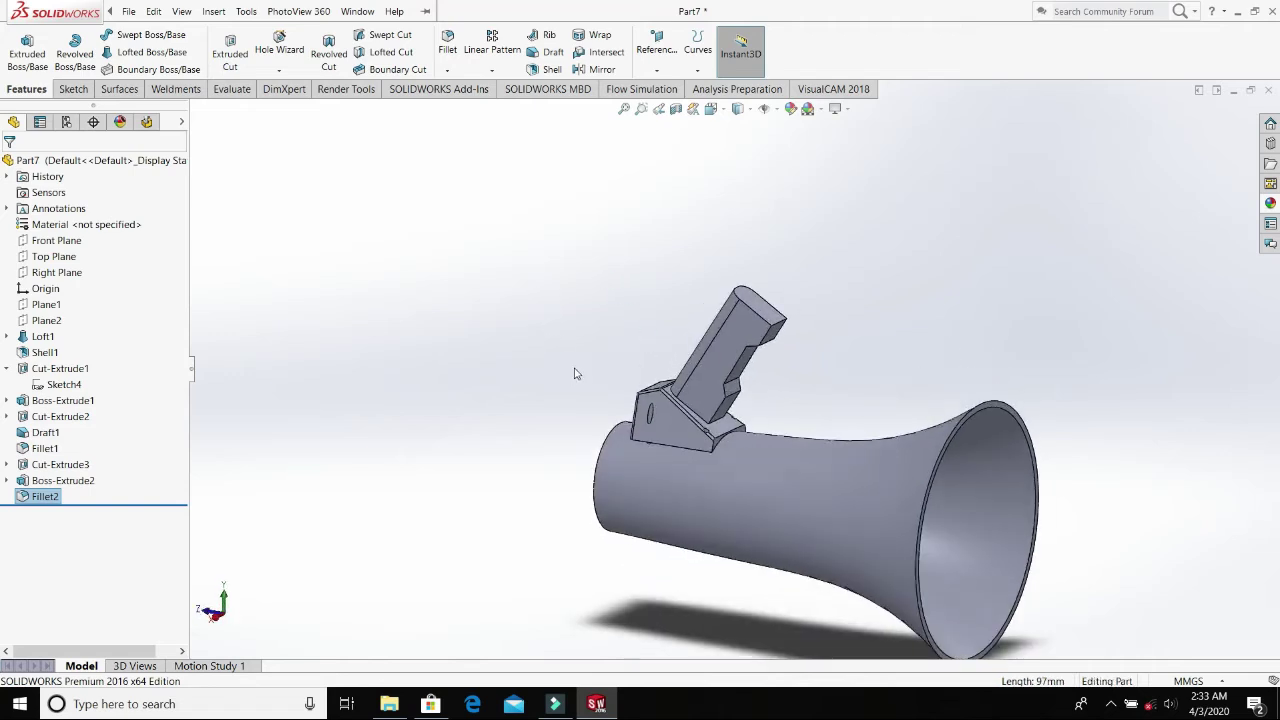
left_click(764, 344)
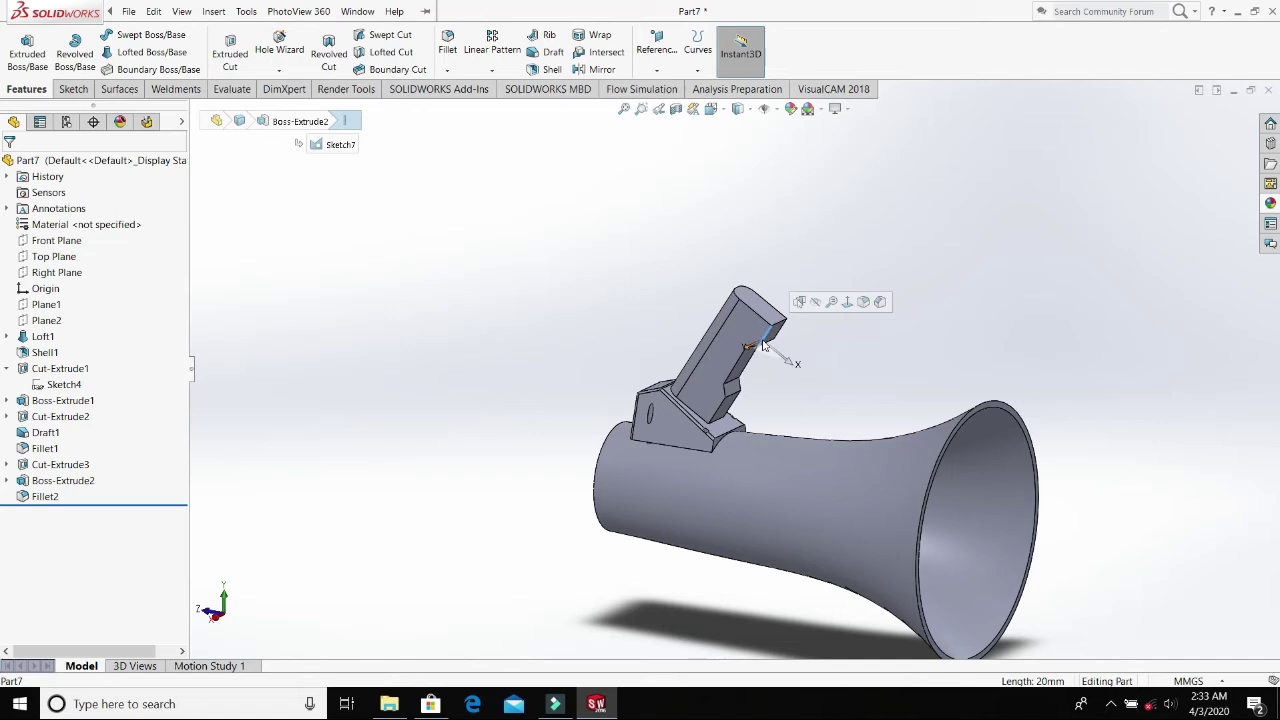
left_click(720, 414, "ctrl")
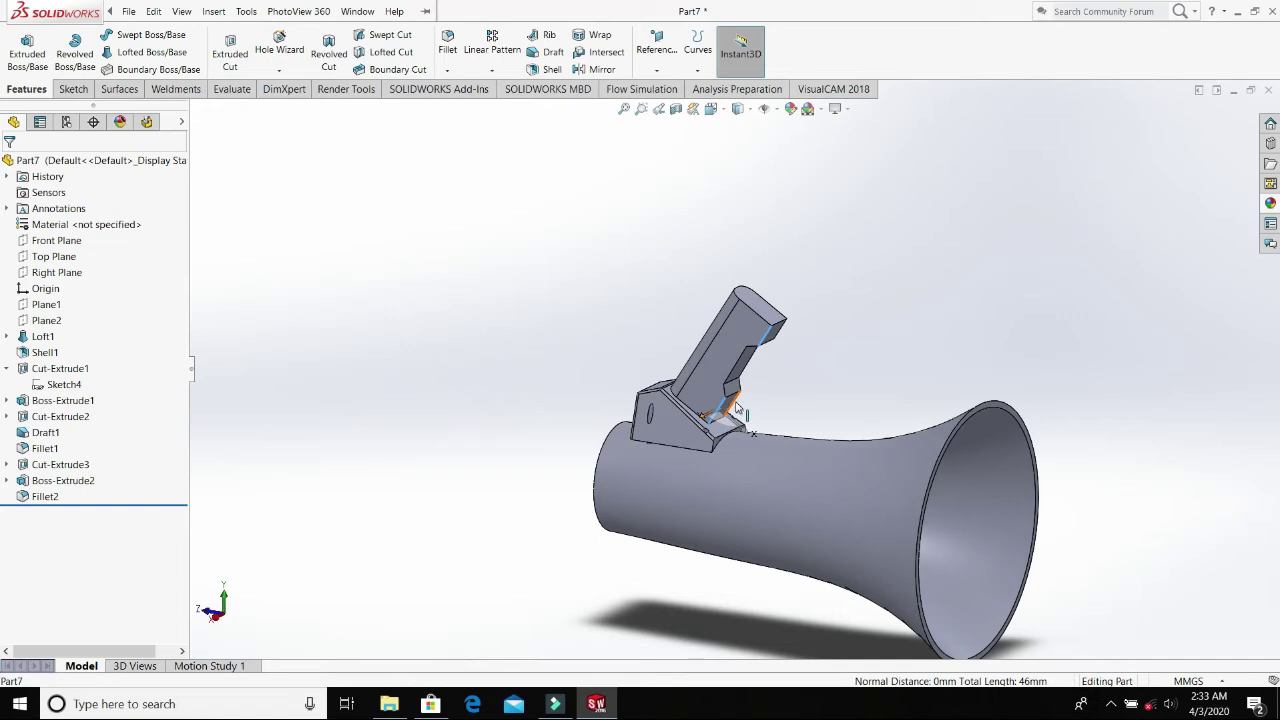
left_click(753, 357, "ctrl")
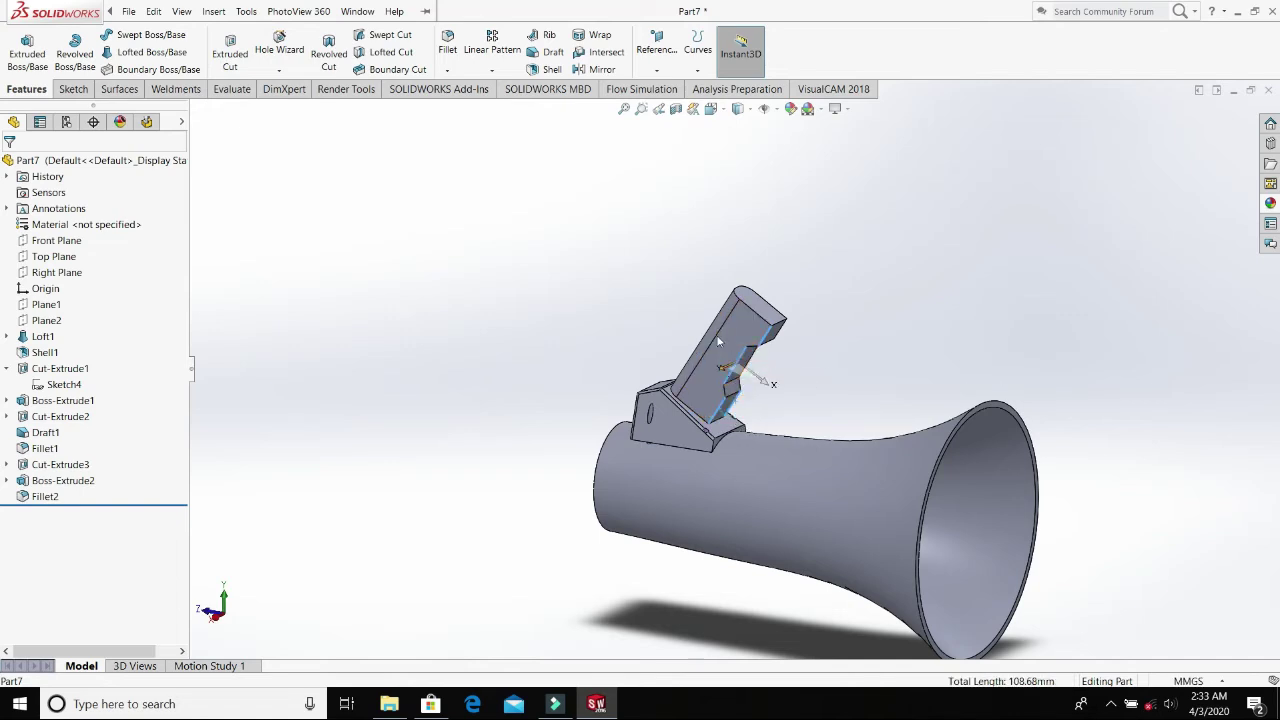
scroll(718, 342, "down", 2)
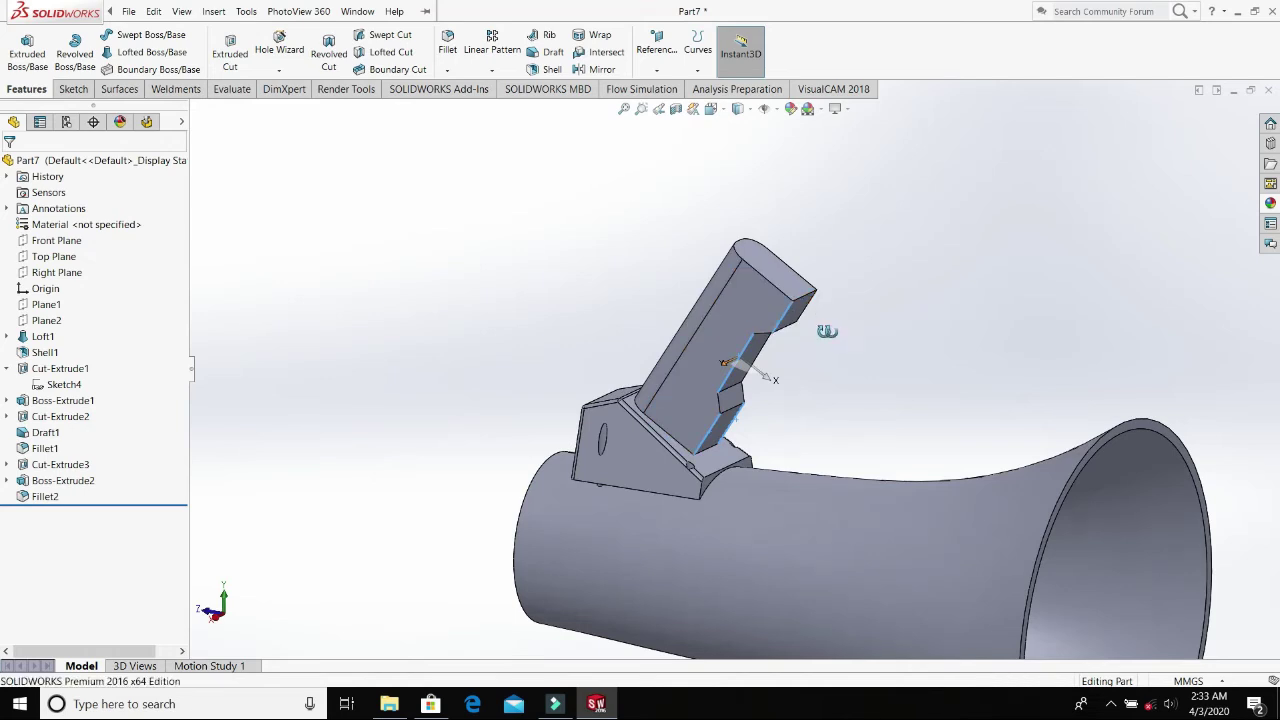
middle_click_drag(718, 342, 680, 324)
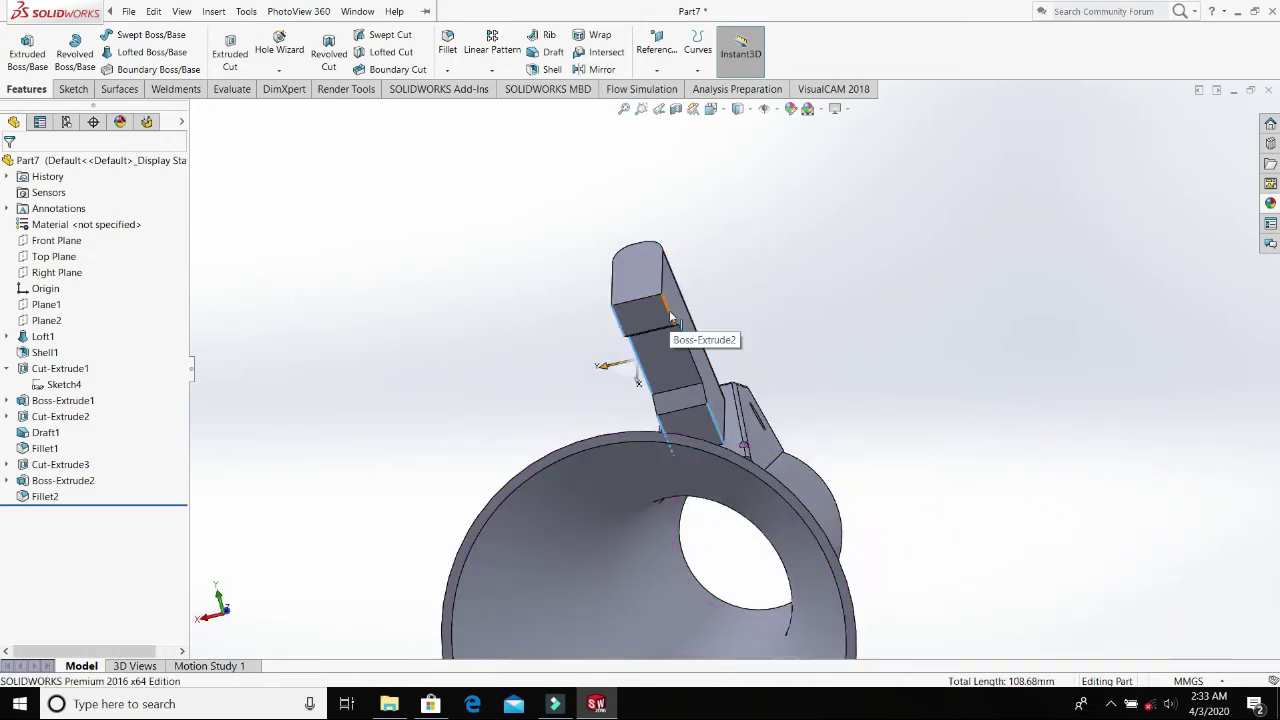
left_click(705, 342, "ctrl")
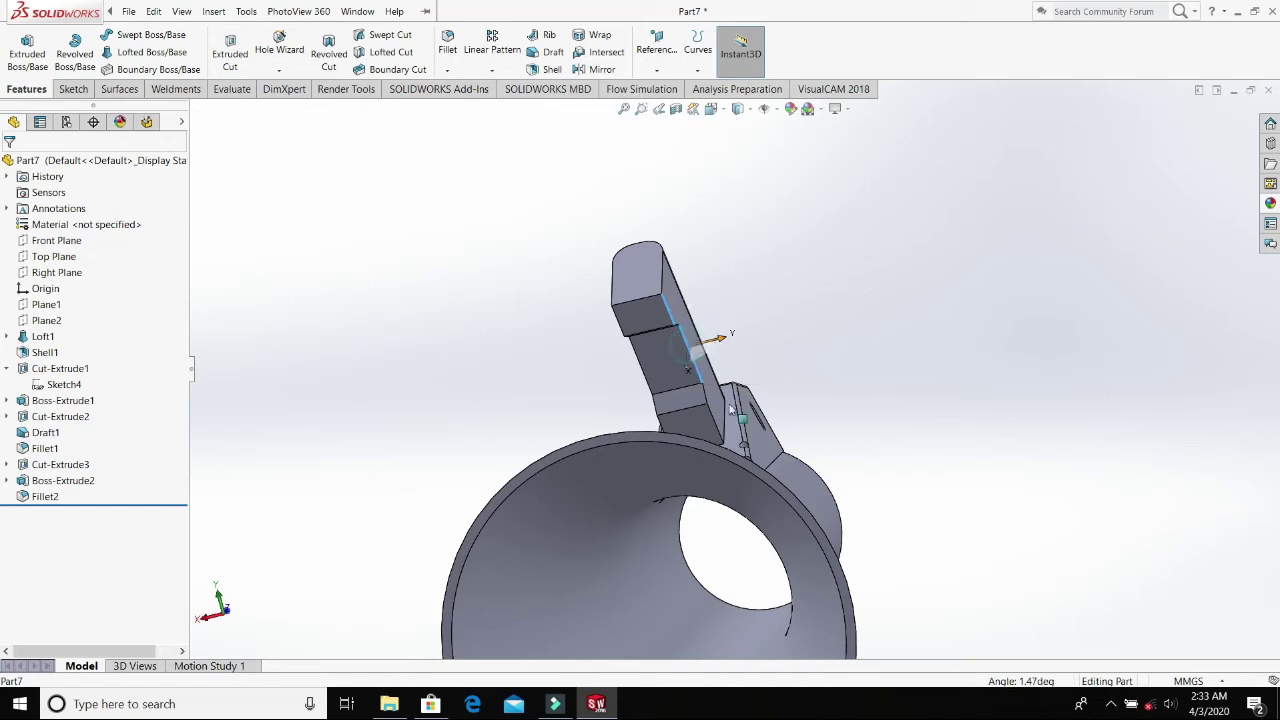
left_click(714, 412)
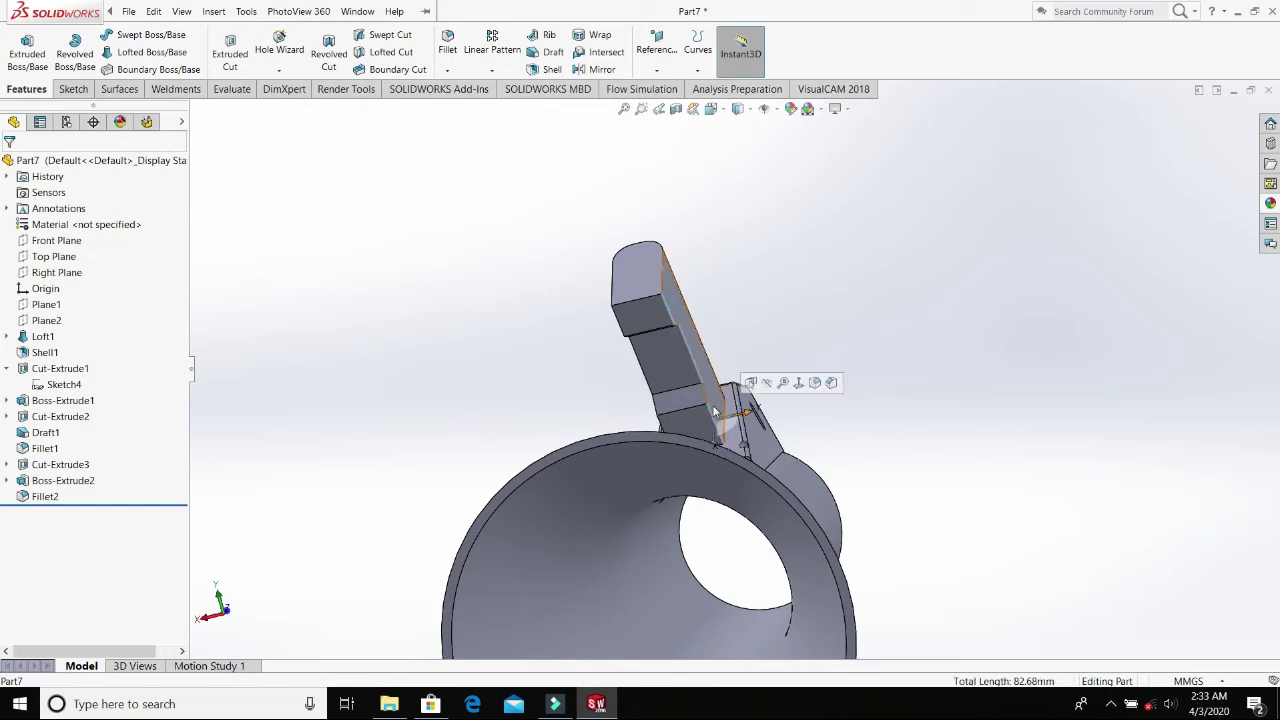
left_click(447, 45)
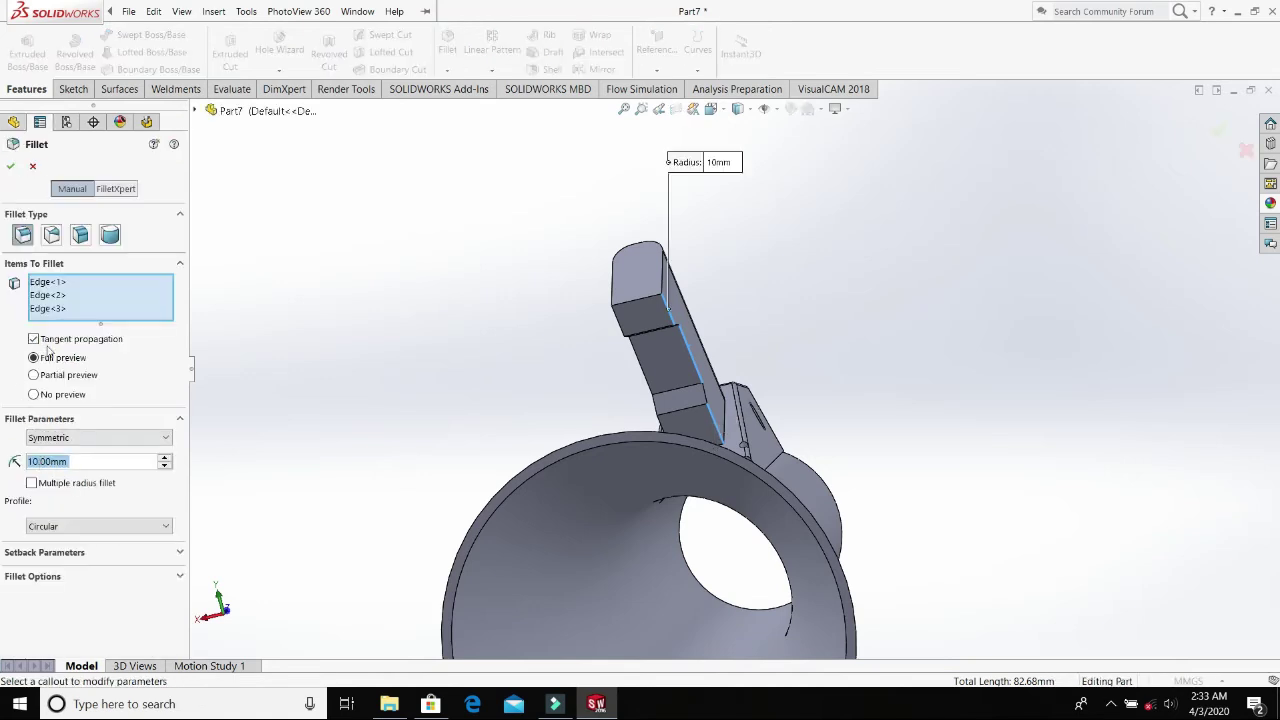
- Set the fillet radius to 5 mm and add the block's side and top edges
type("5")
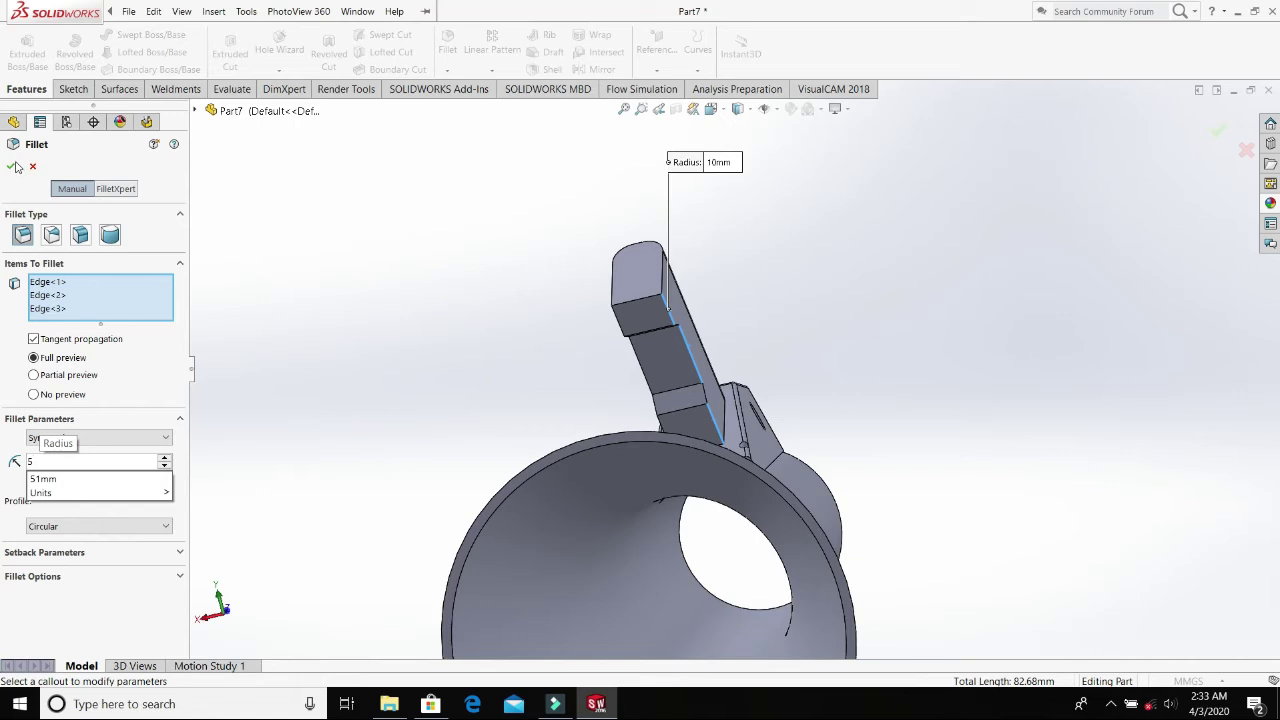
key("Return")
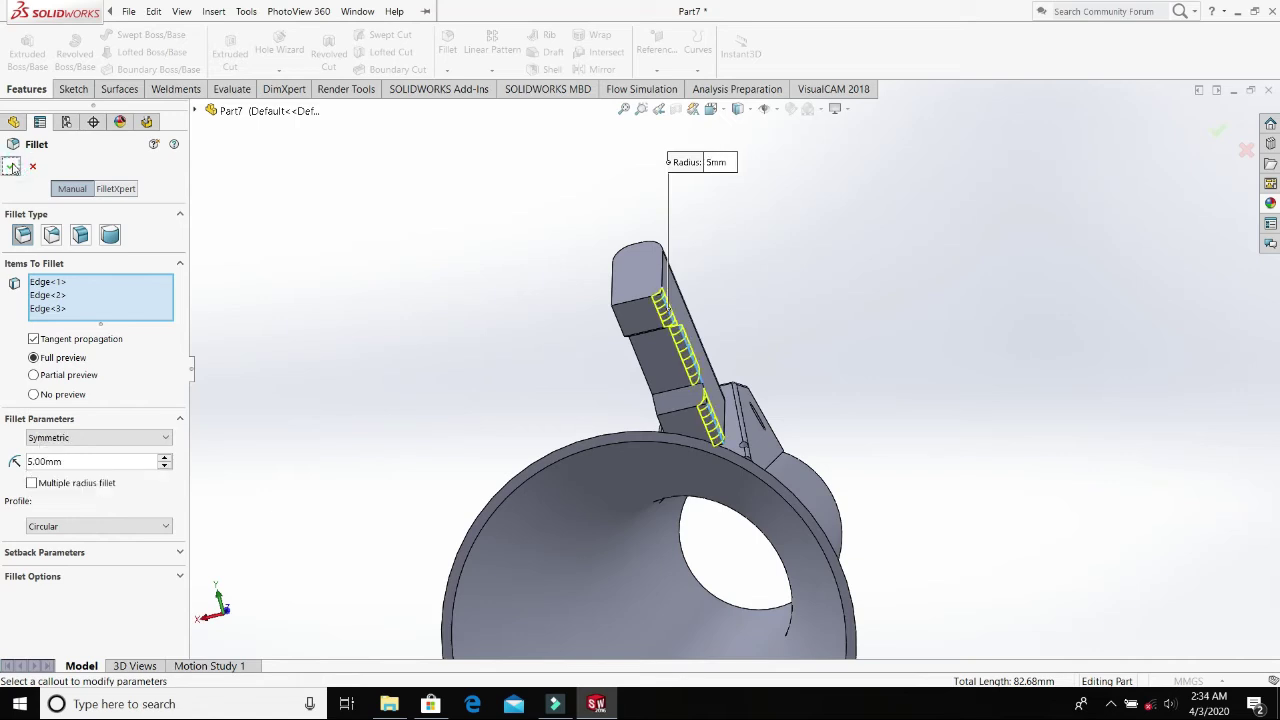
middle_click_drag(476, 357, 574, 343)
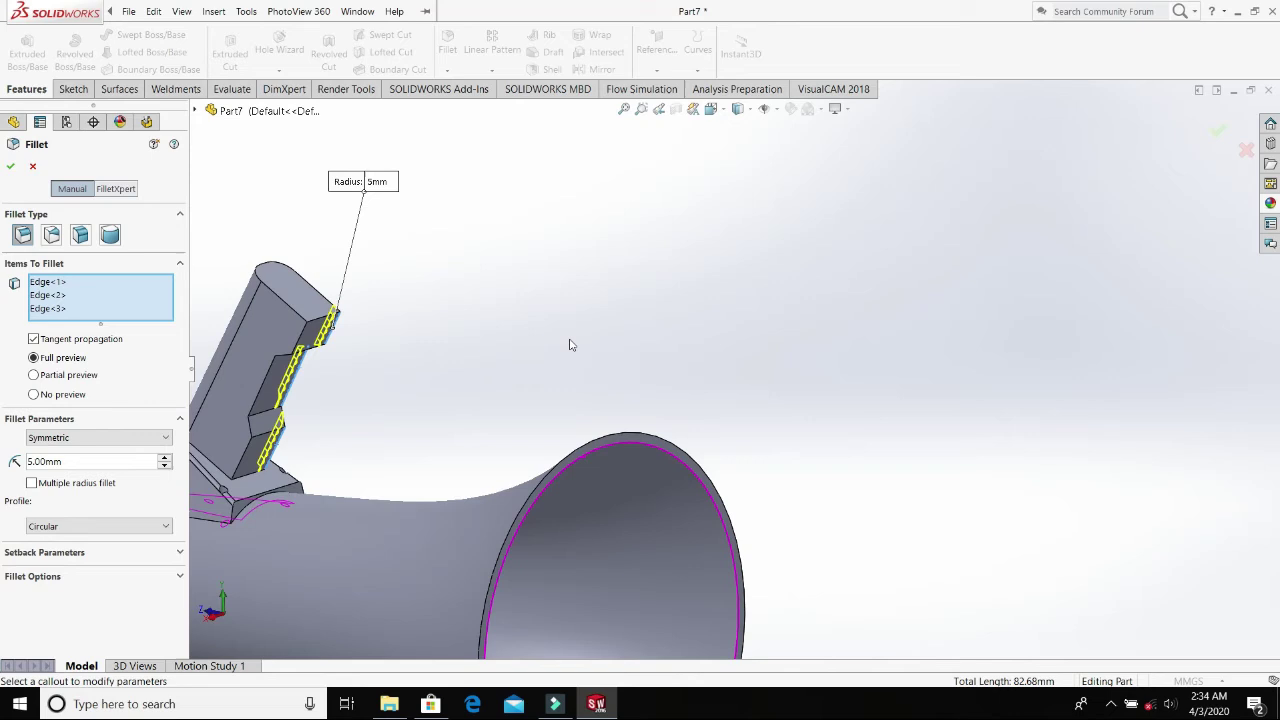
left_click(115, 308)
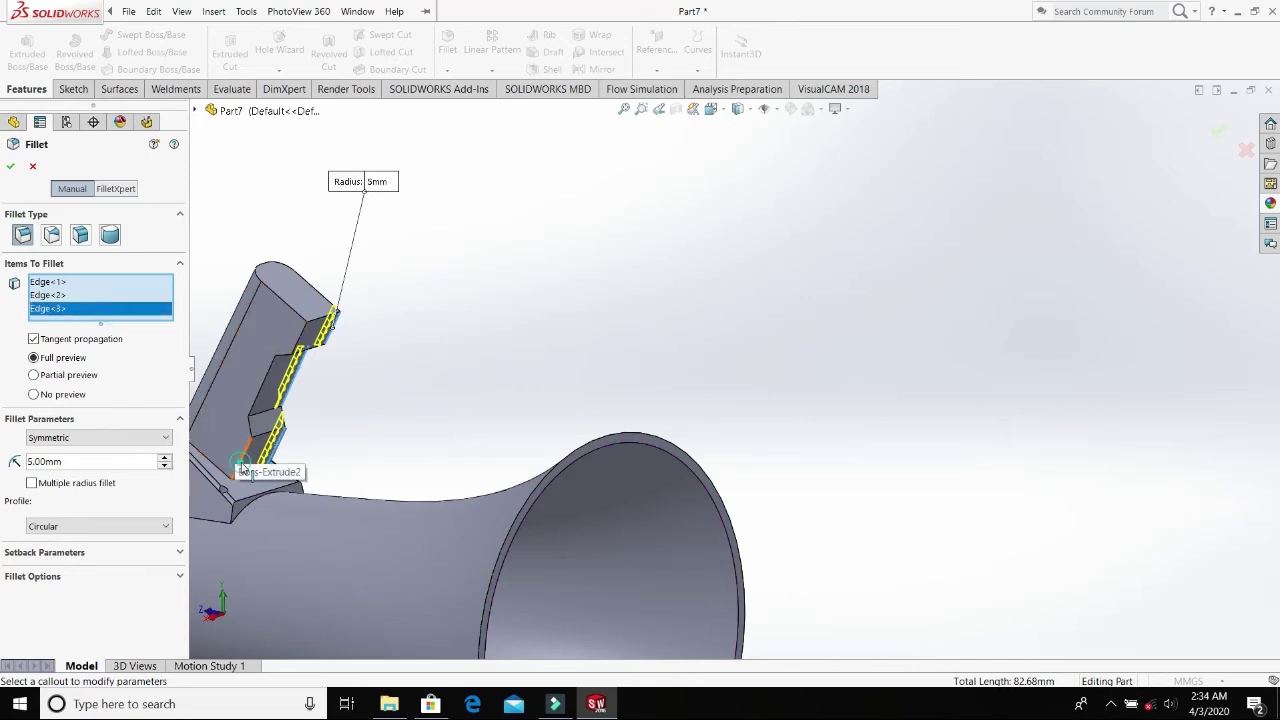
left_click(262, 418)
left_click(278, 352)
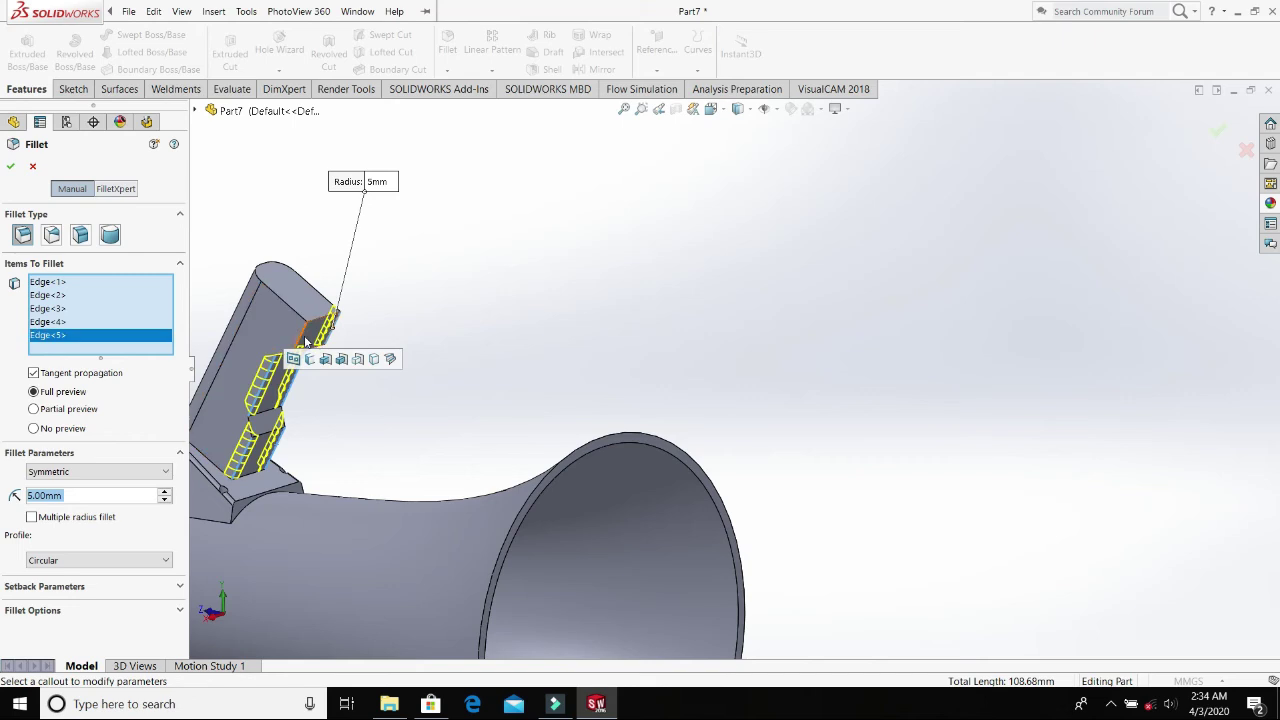
left_click(318, 285)
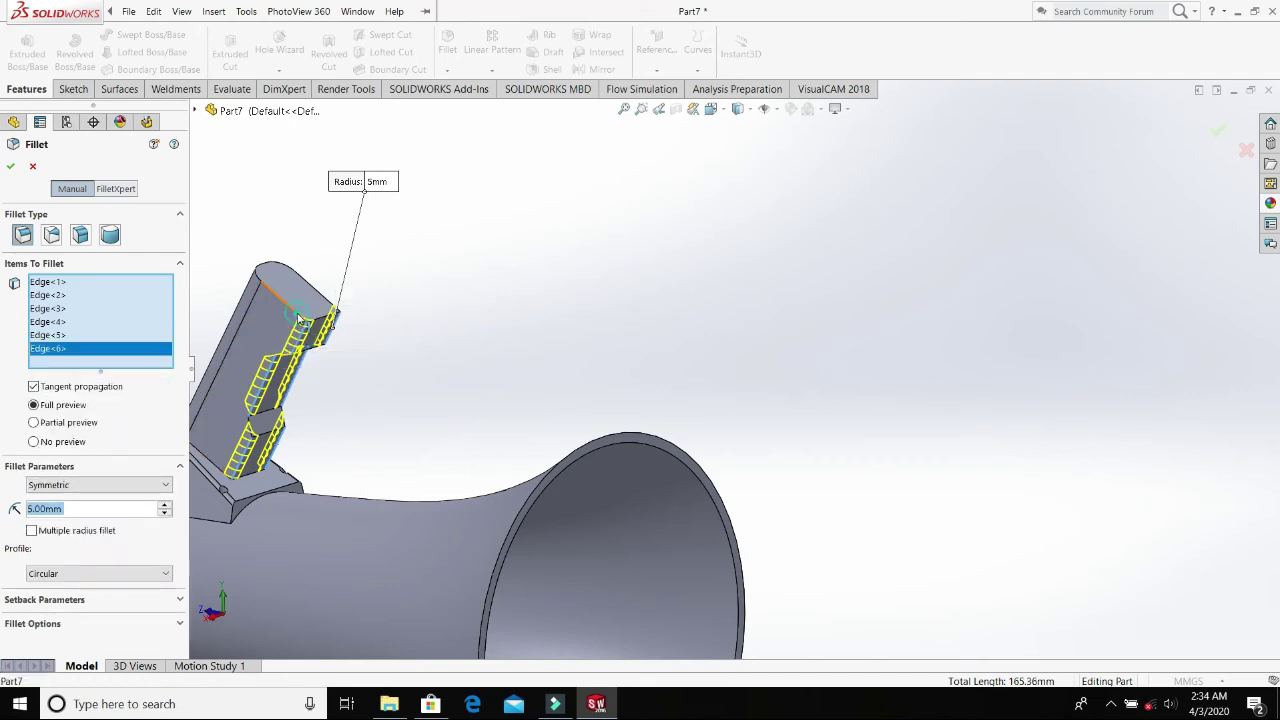
left_click(316, 300)
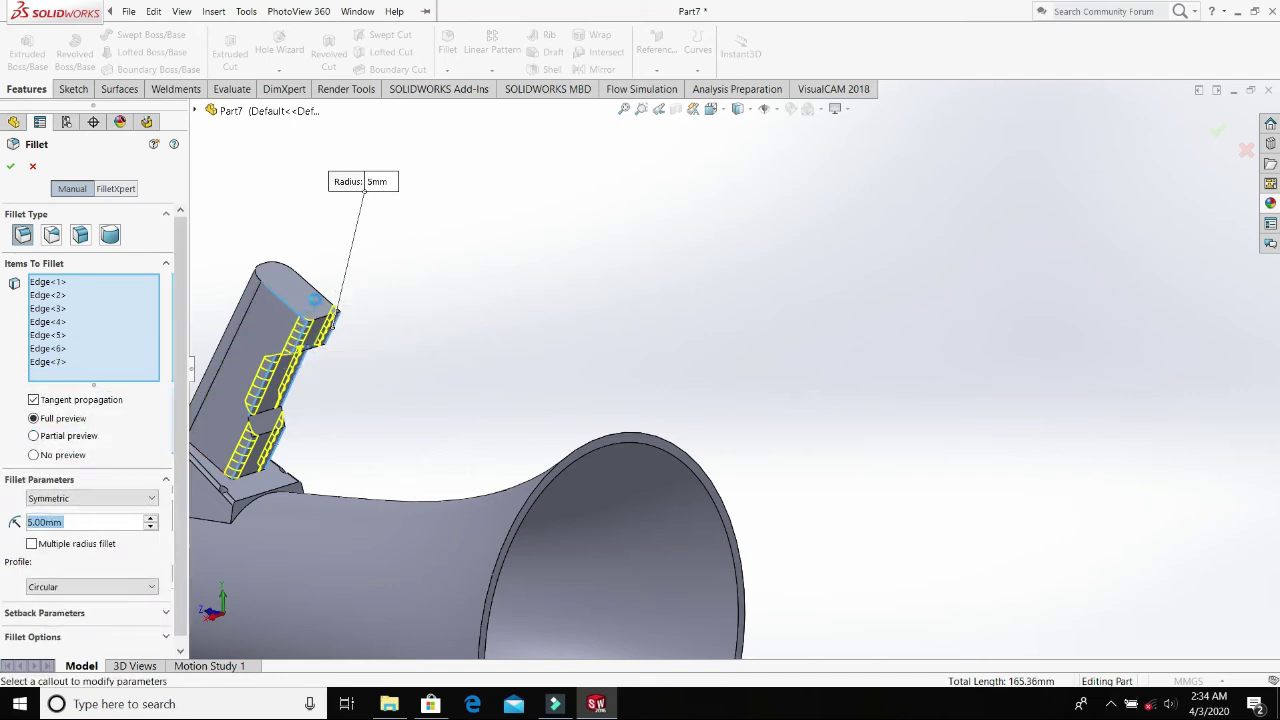
left_click(327, 322)
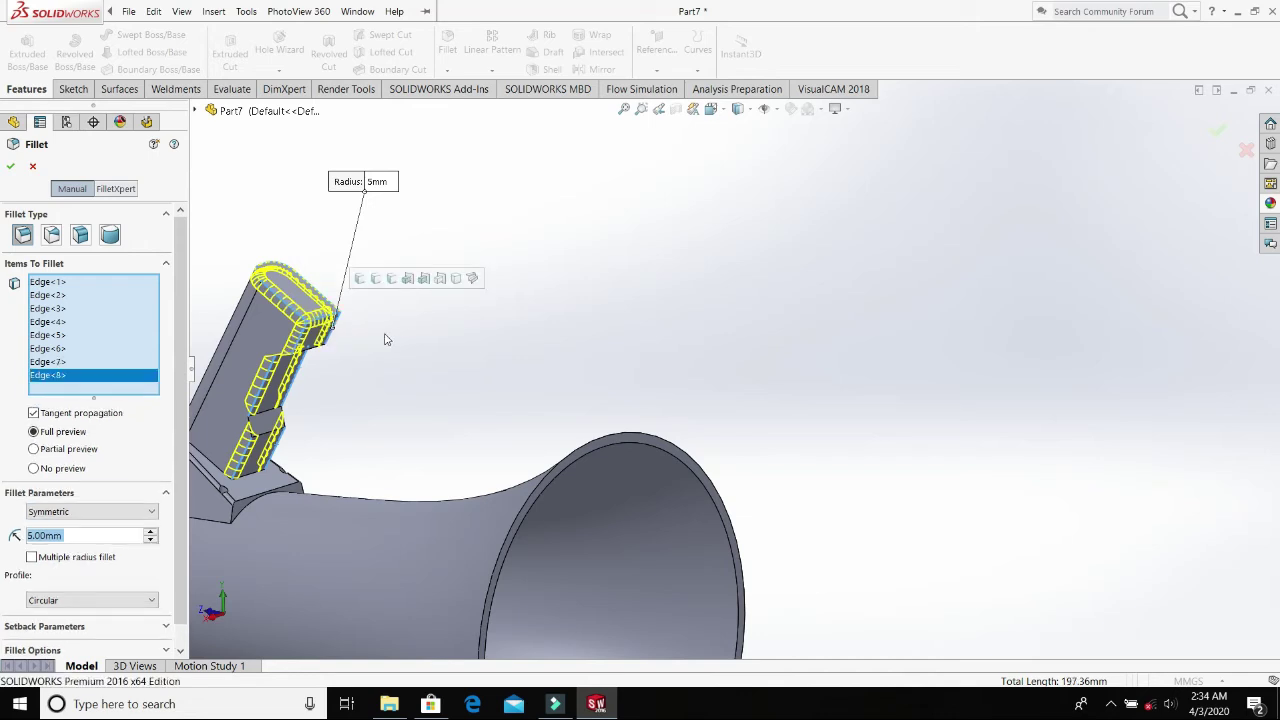
- Add the notch edges and remaining block edges, then apply the 5 mm fillet as Fillet3
left_click(268, 437)
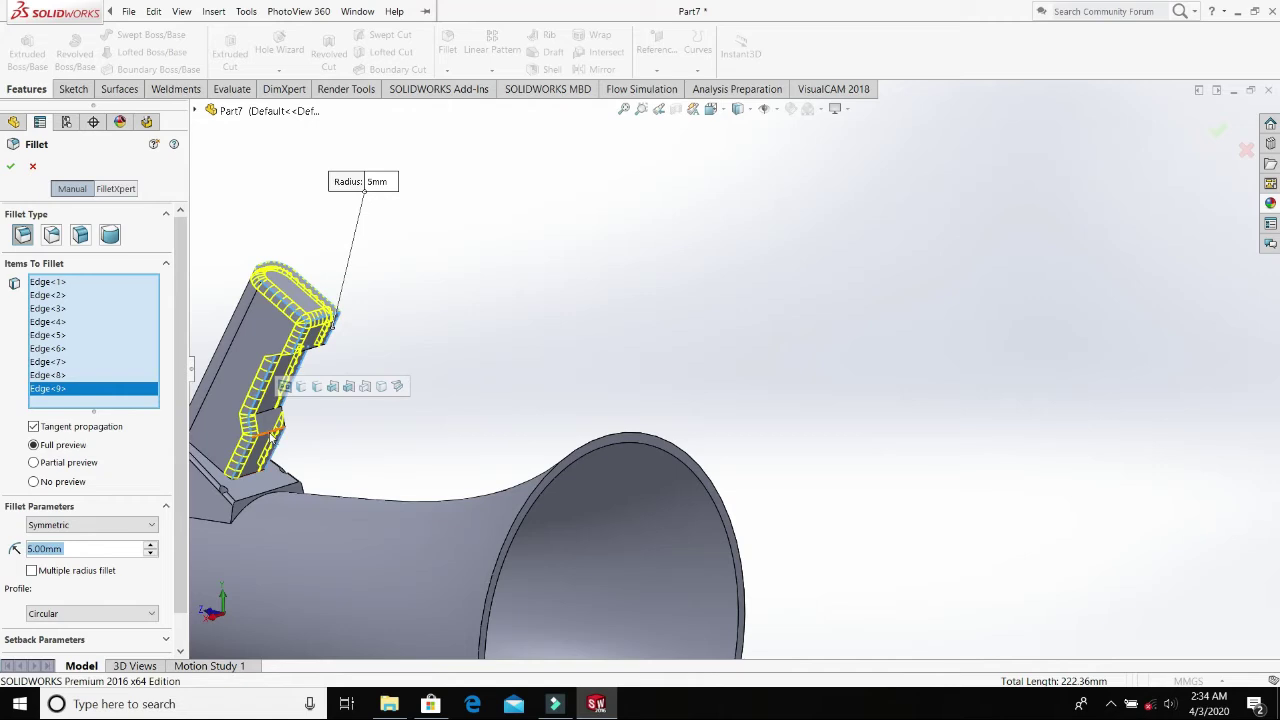
left_click(268, 418)
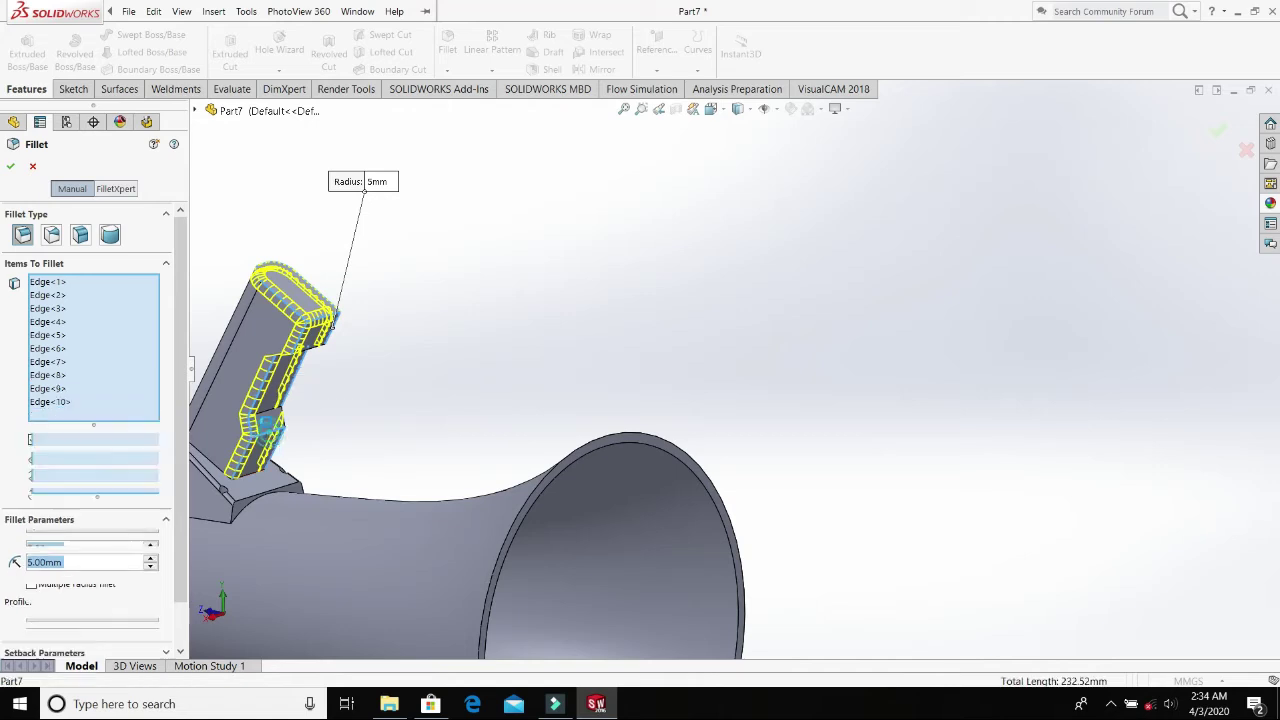
left_click(272, 416)
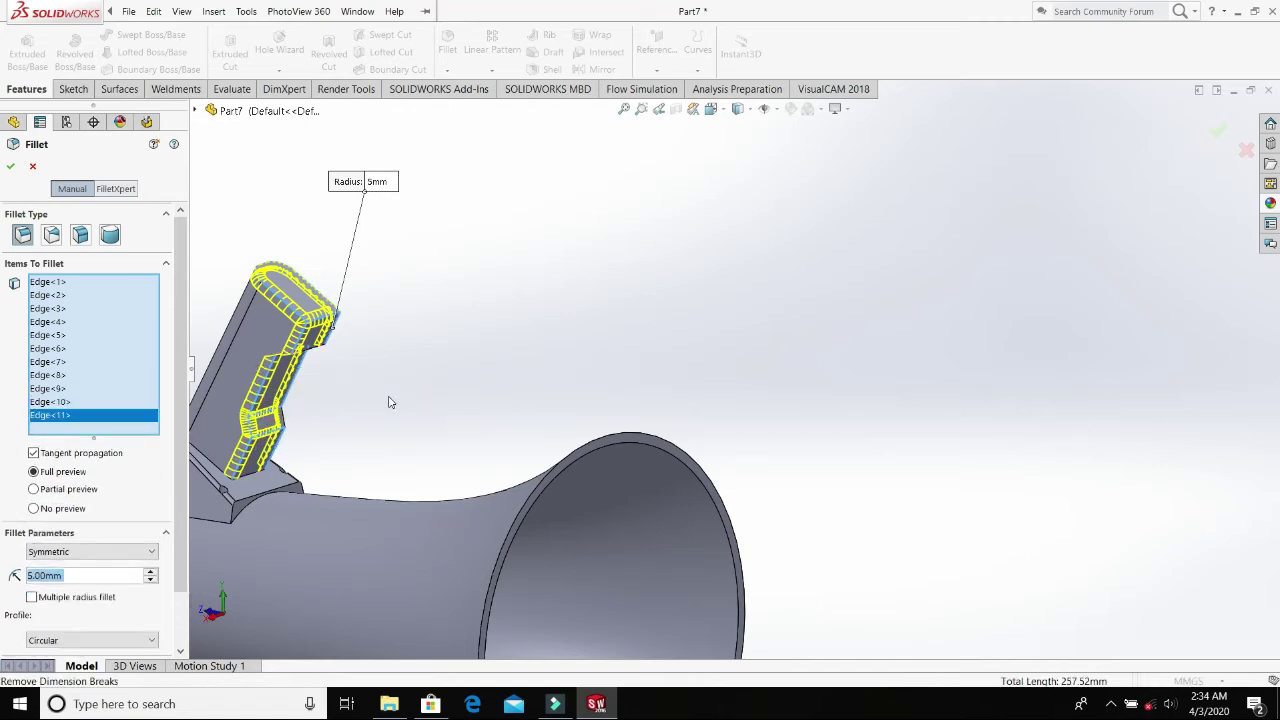
middle_click_drag(390, 402, 290, 370)
left_click(290, 366)
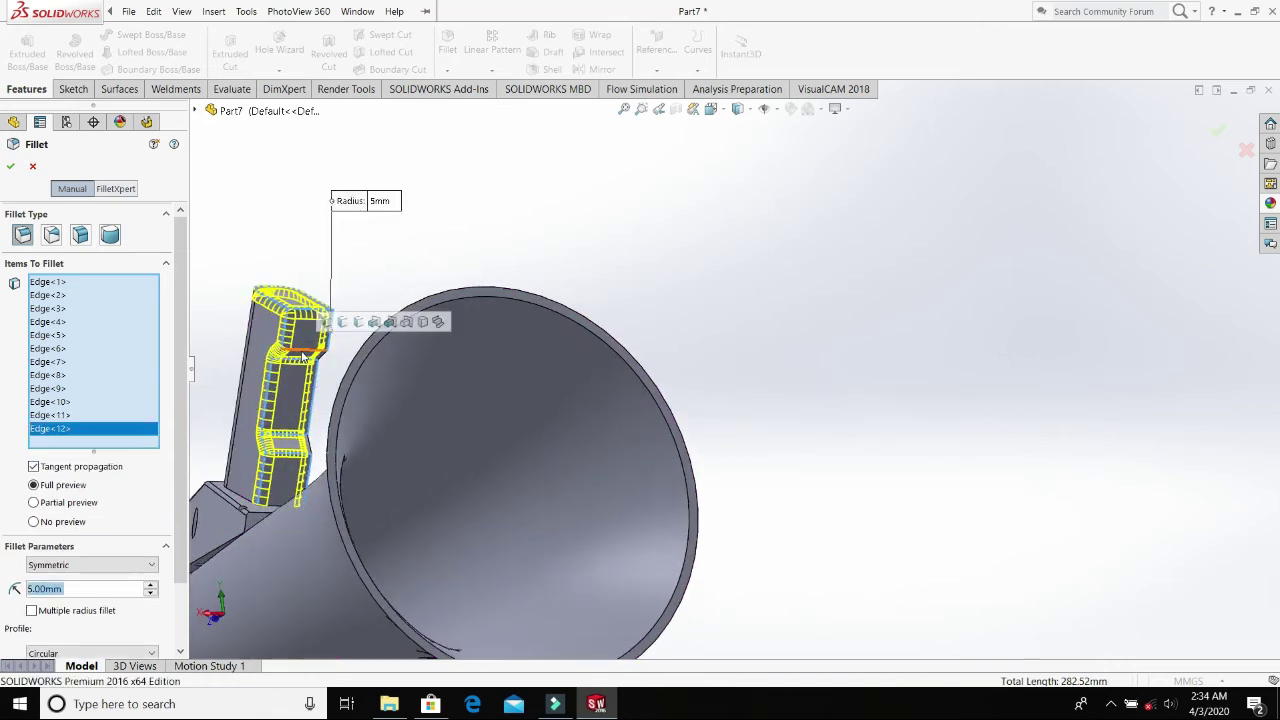
left_click(308, 361)
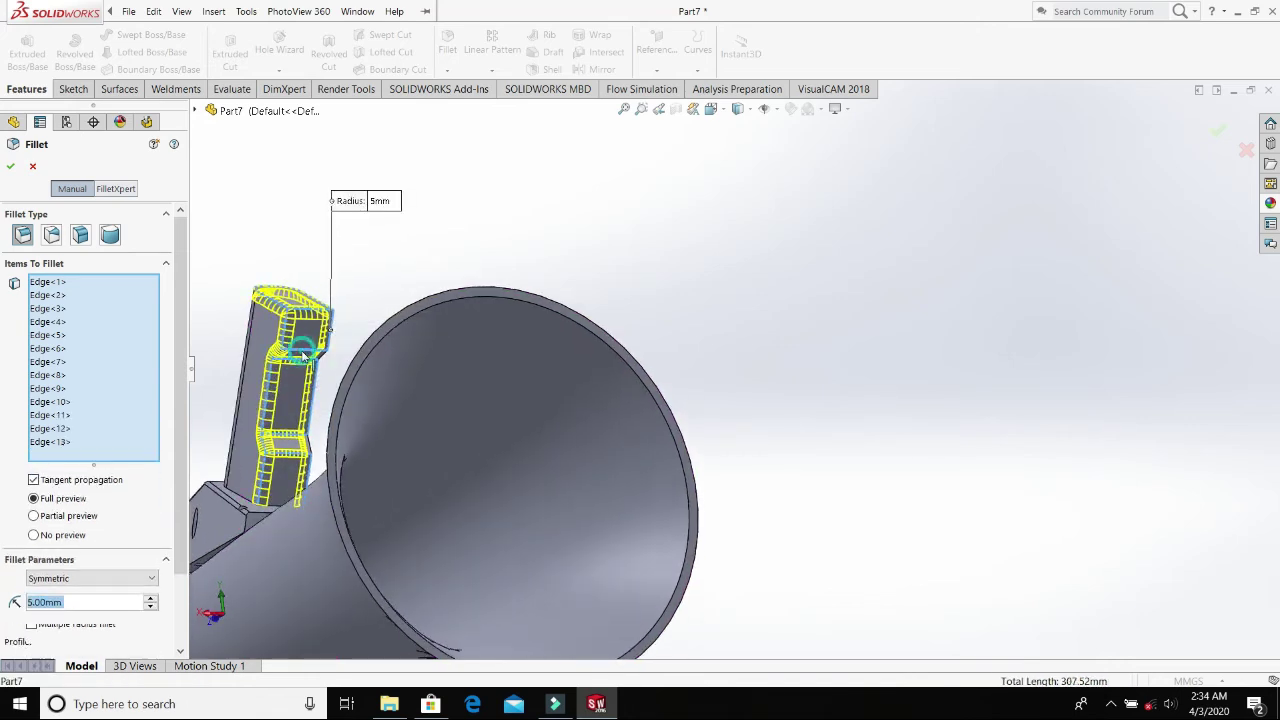
left_click(10, 166)
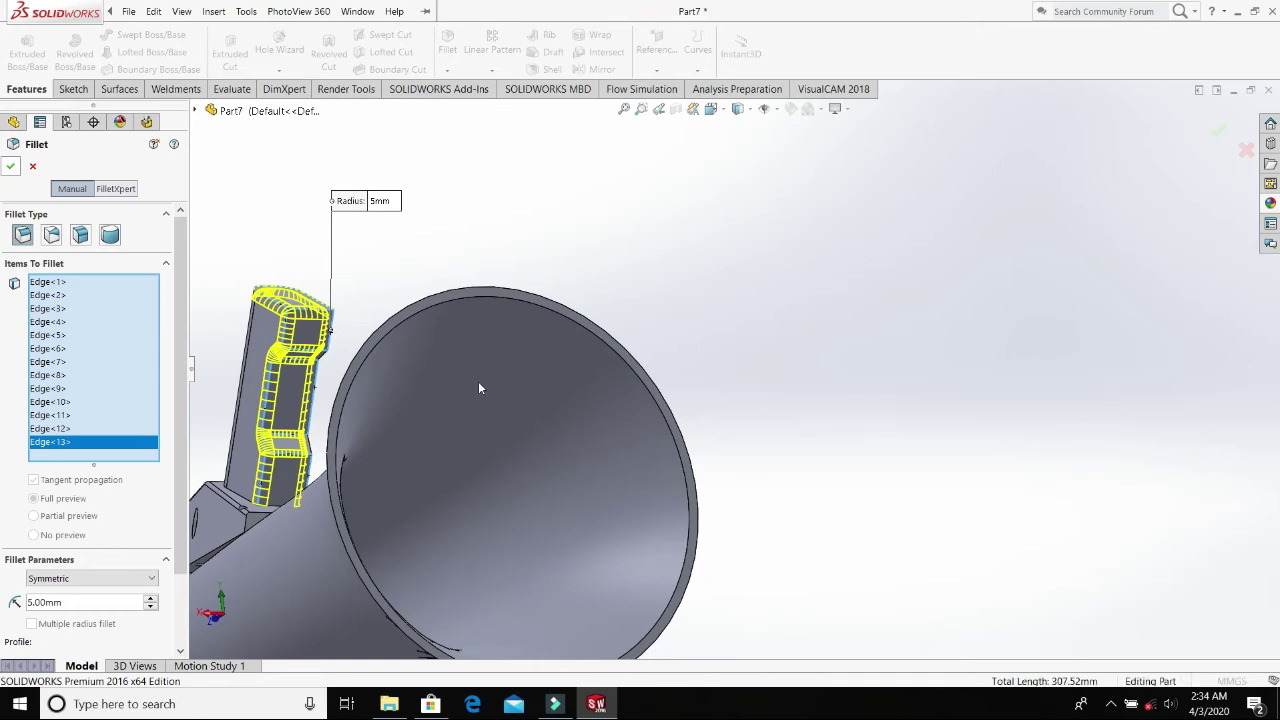
- Apply the white soft-touch plastic appearance to the whole funnel part
scroll(354, 342, "up", 2)
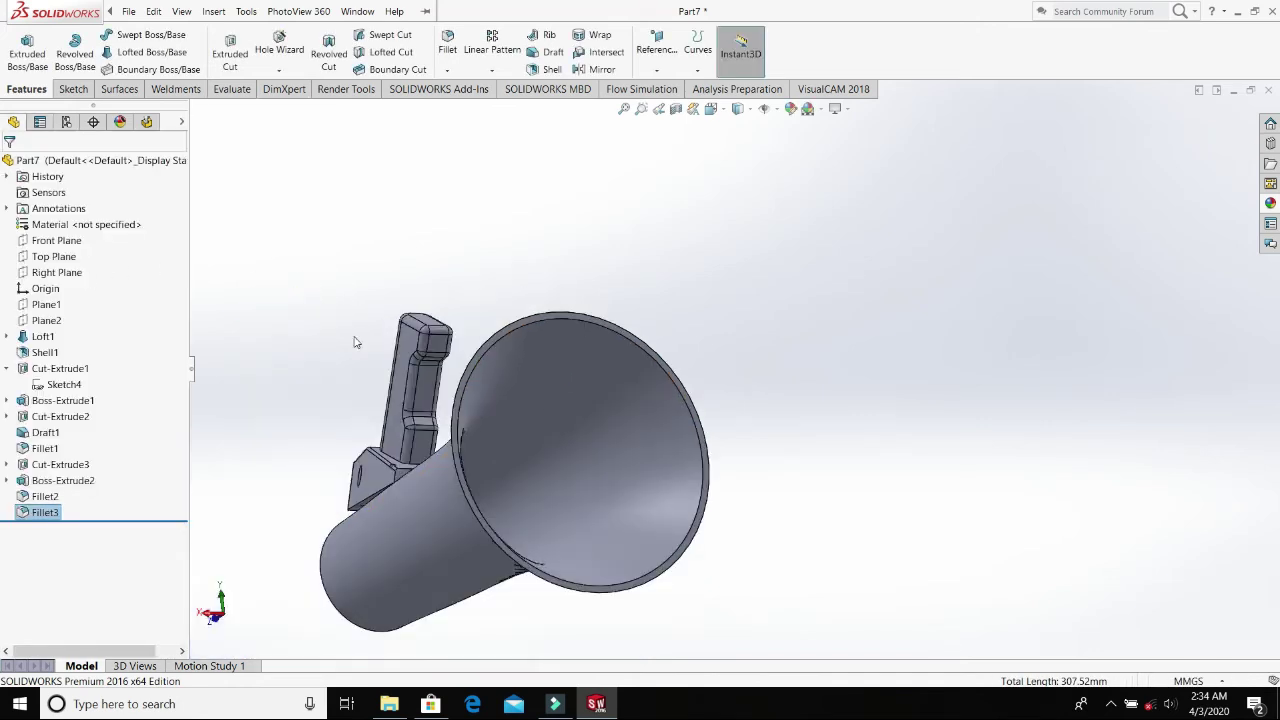
middle_click_drag(354, 342, 900, 471)
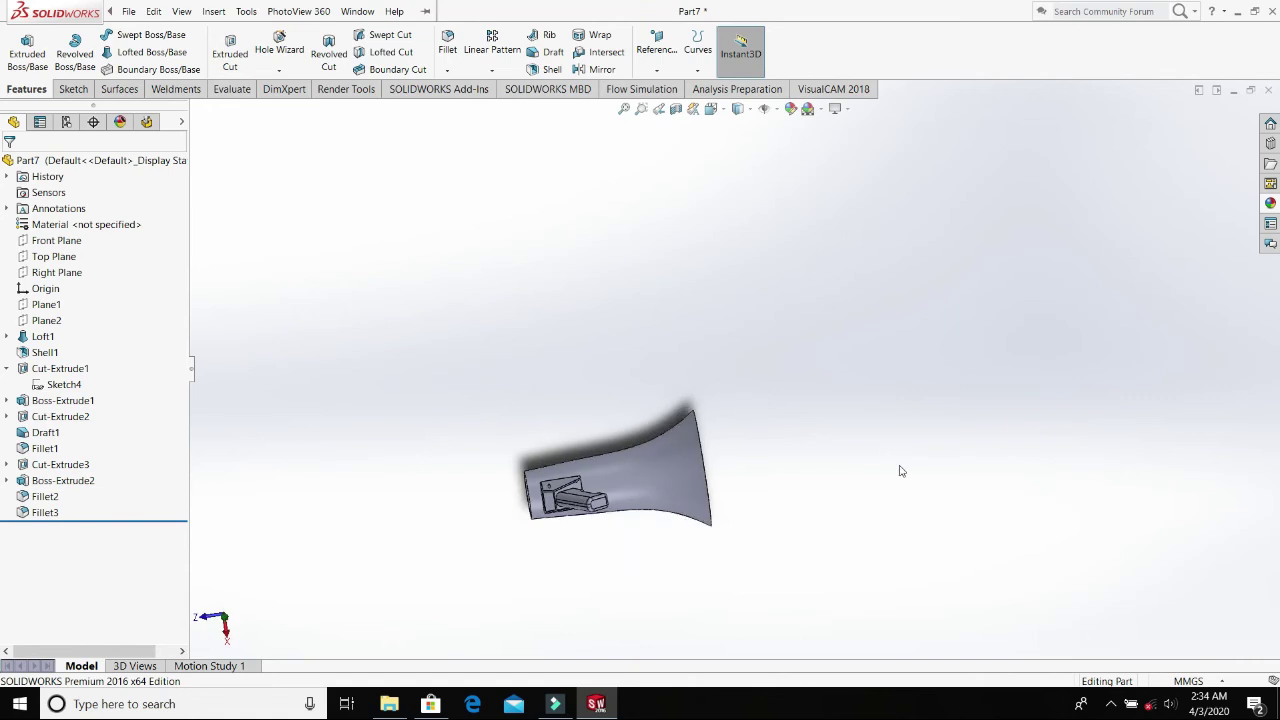
middle_click_drag(574, 431, 1003, 397)
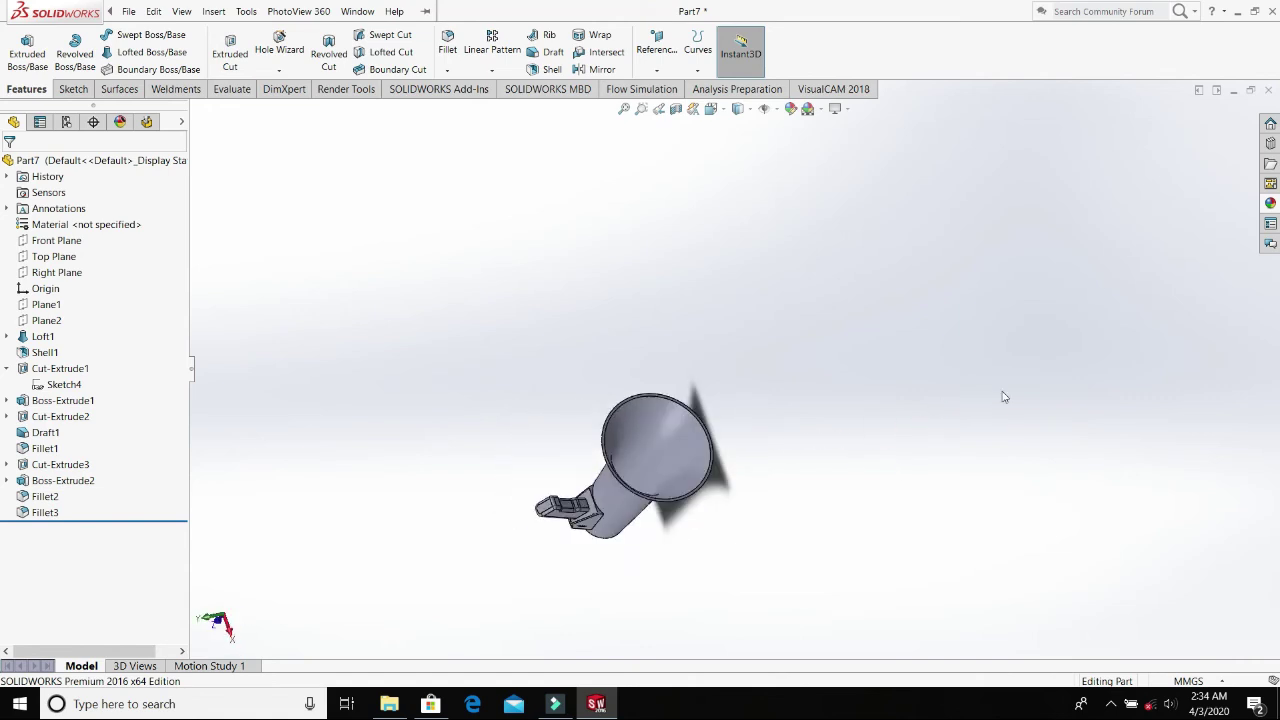
left_click(1270, 202)
left_click_drag(1053, 362, 622, 526)
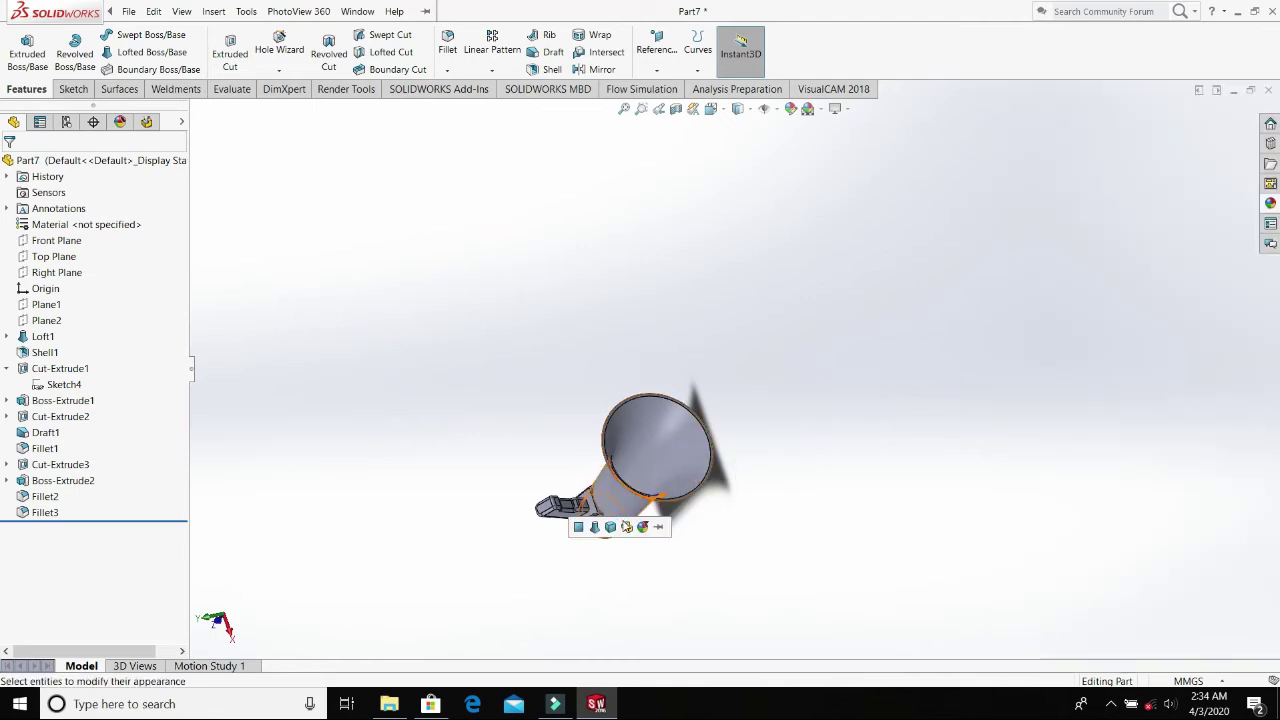
left_click(630, 530)
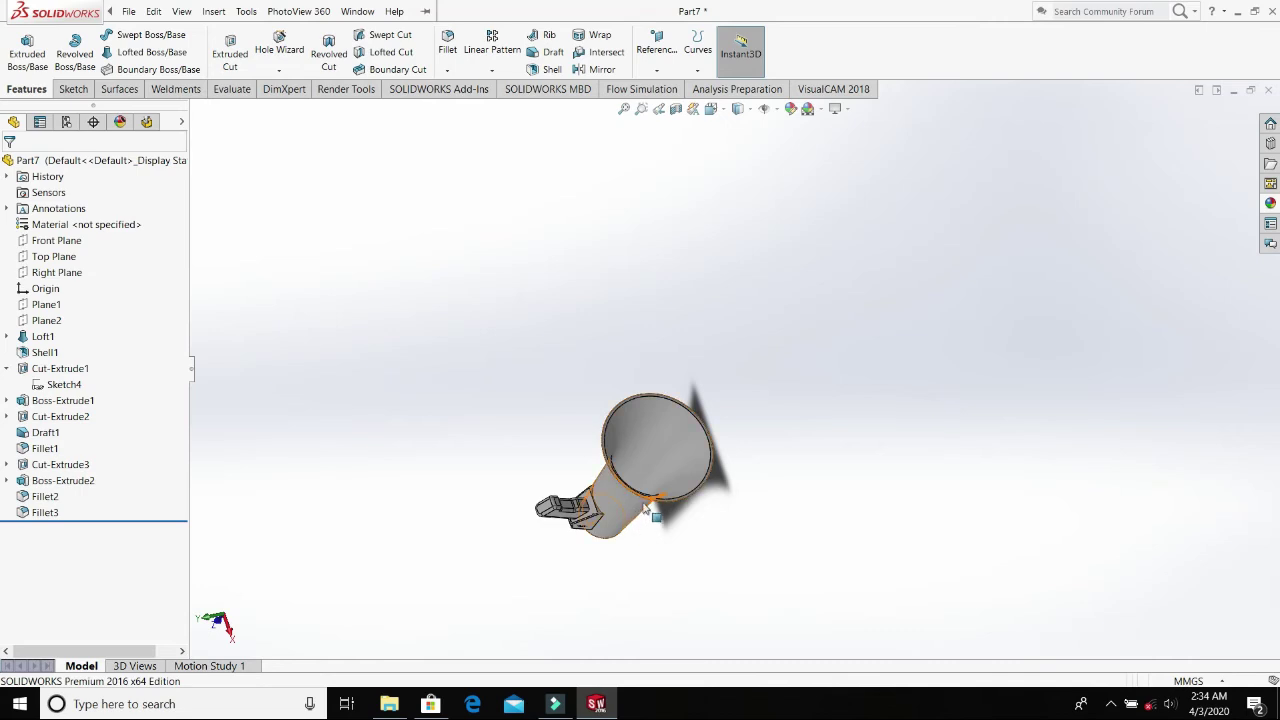
middle_click_drag(445, 393, 617, 380)
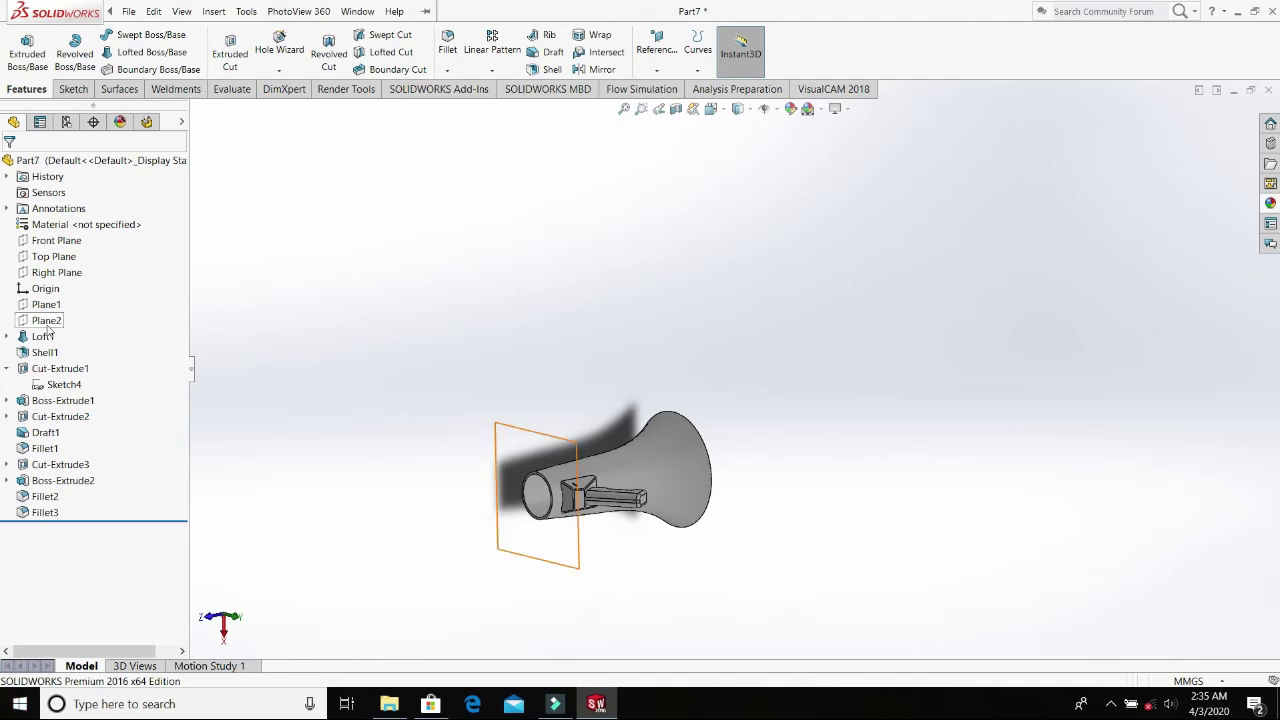
- Open Sketch8 on the Top Plane and orient the view Normal To it
left_click(53, 256)
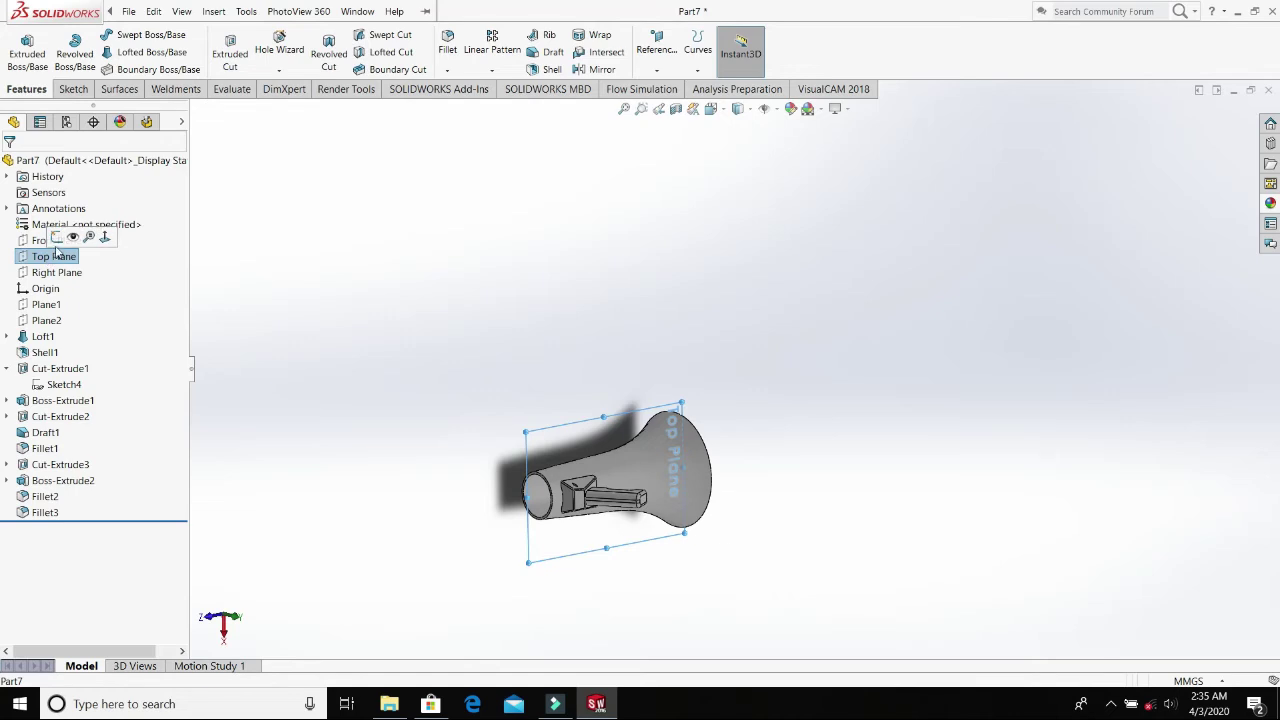
left_click(57, 238)
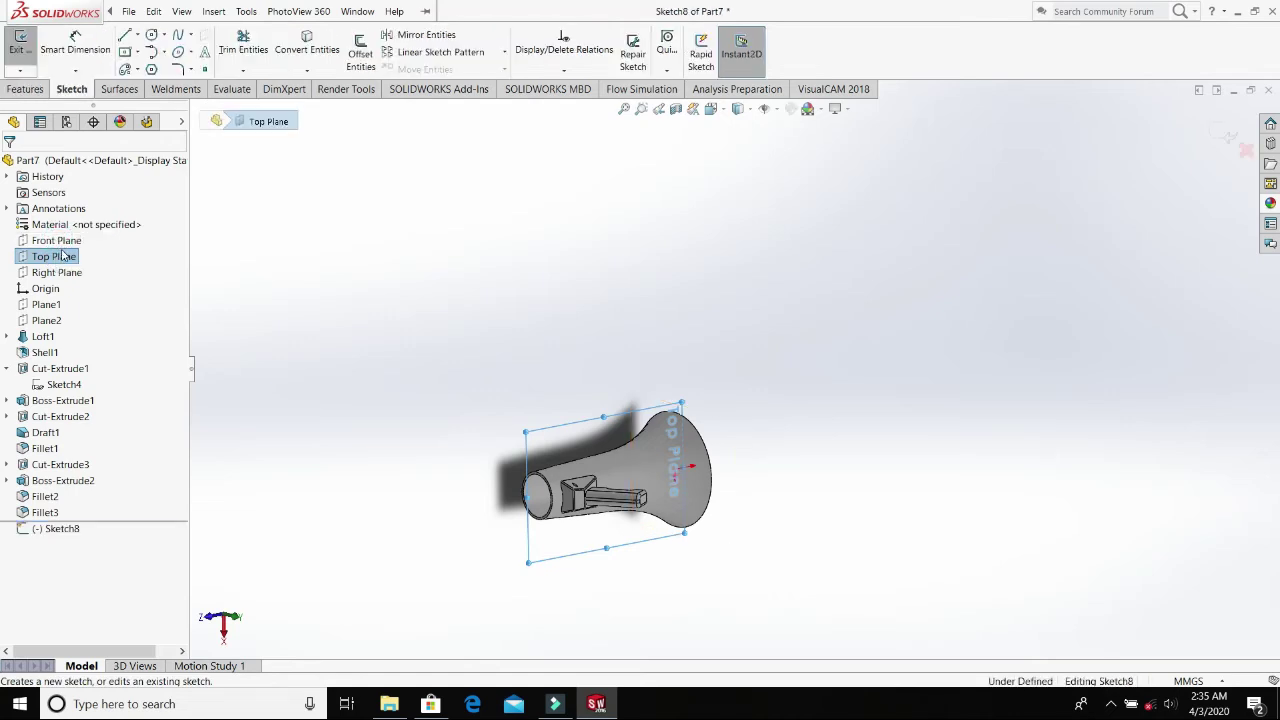
key("space")
left_click(502, 531)
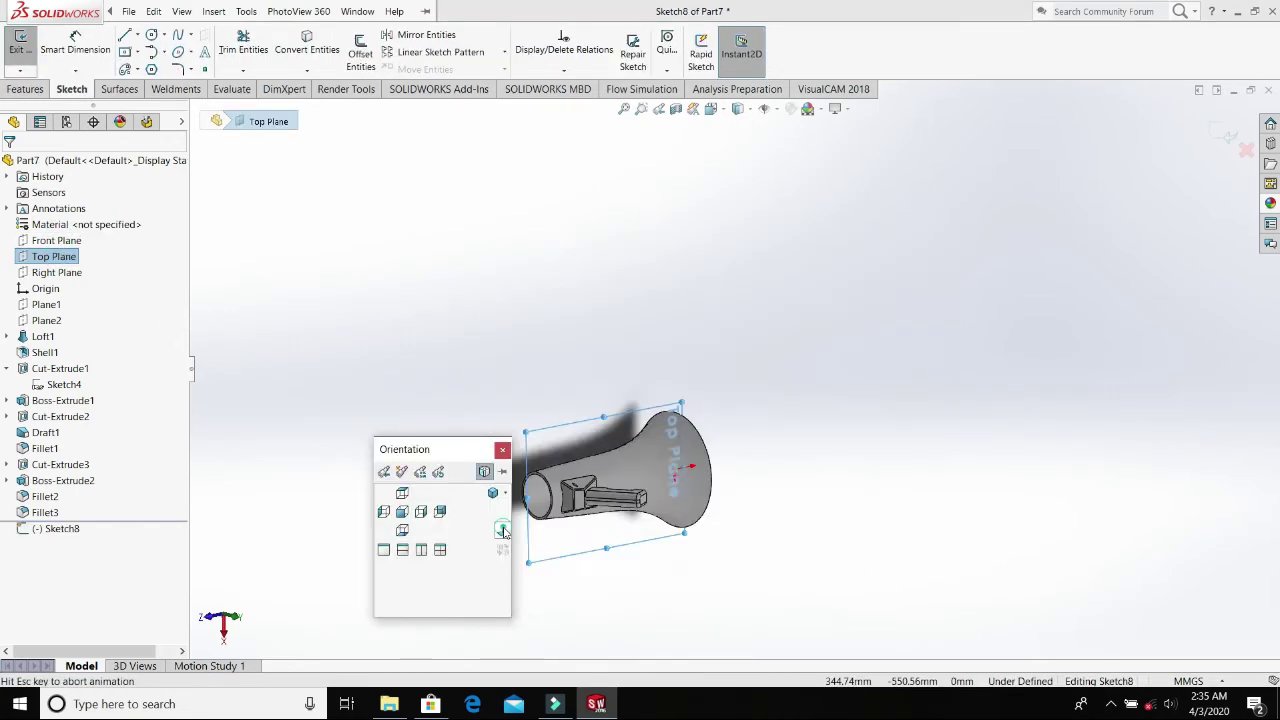
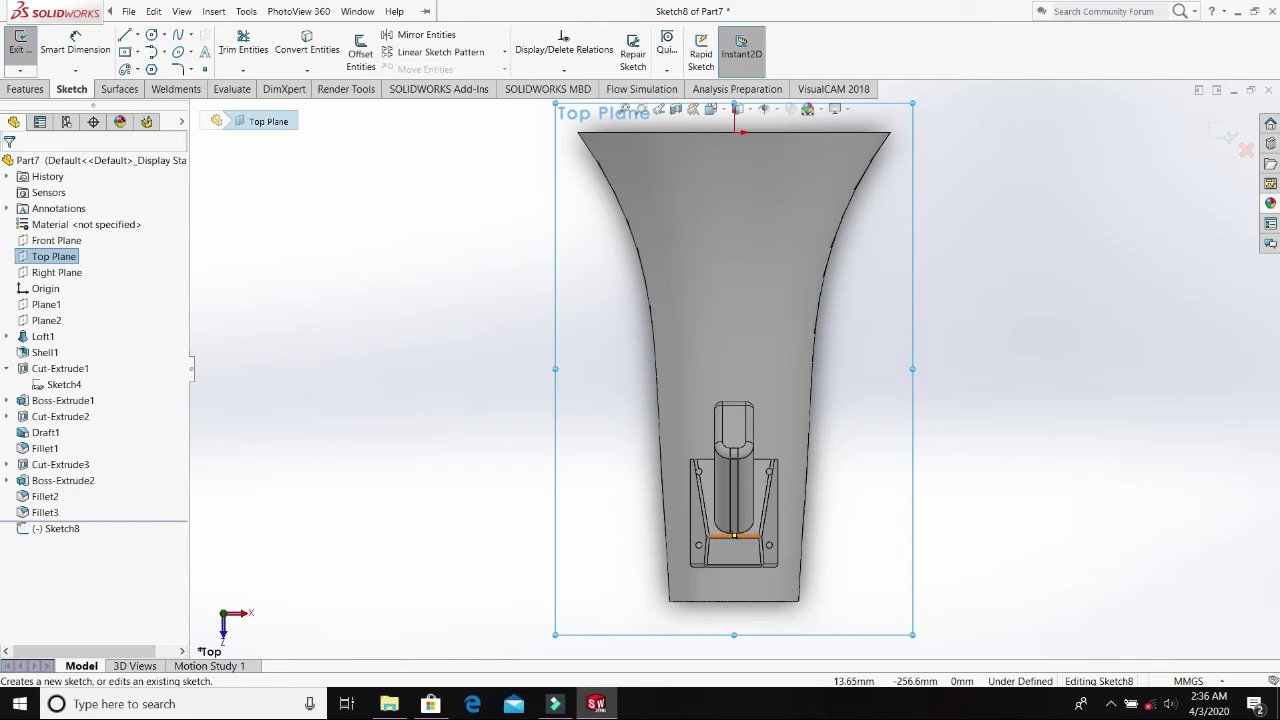
- Draw a 300 mm vertical centerline from the origin down to the part's bottom edge
right_click(620, 716)
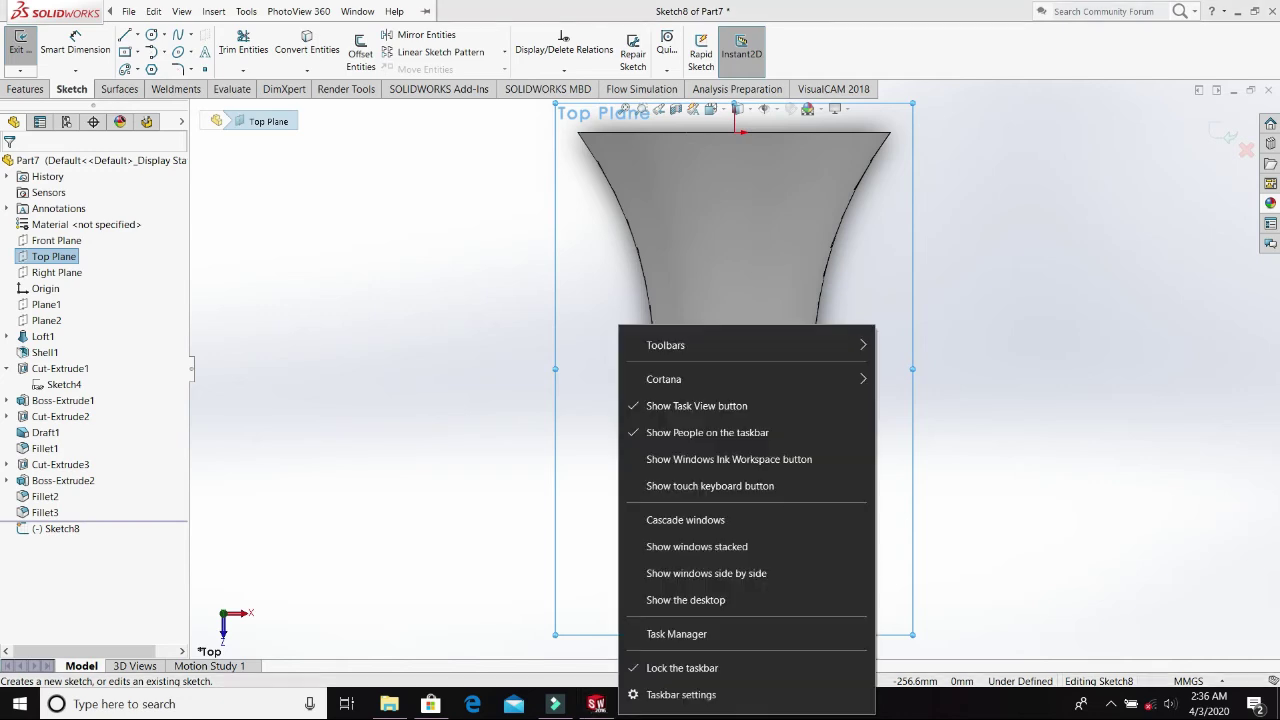
left_click(183, 5)
left_click(298, 11)
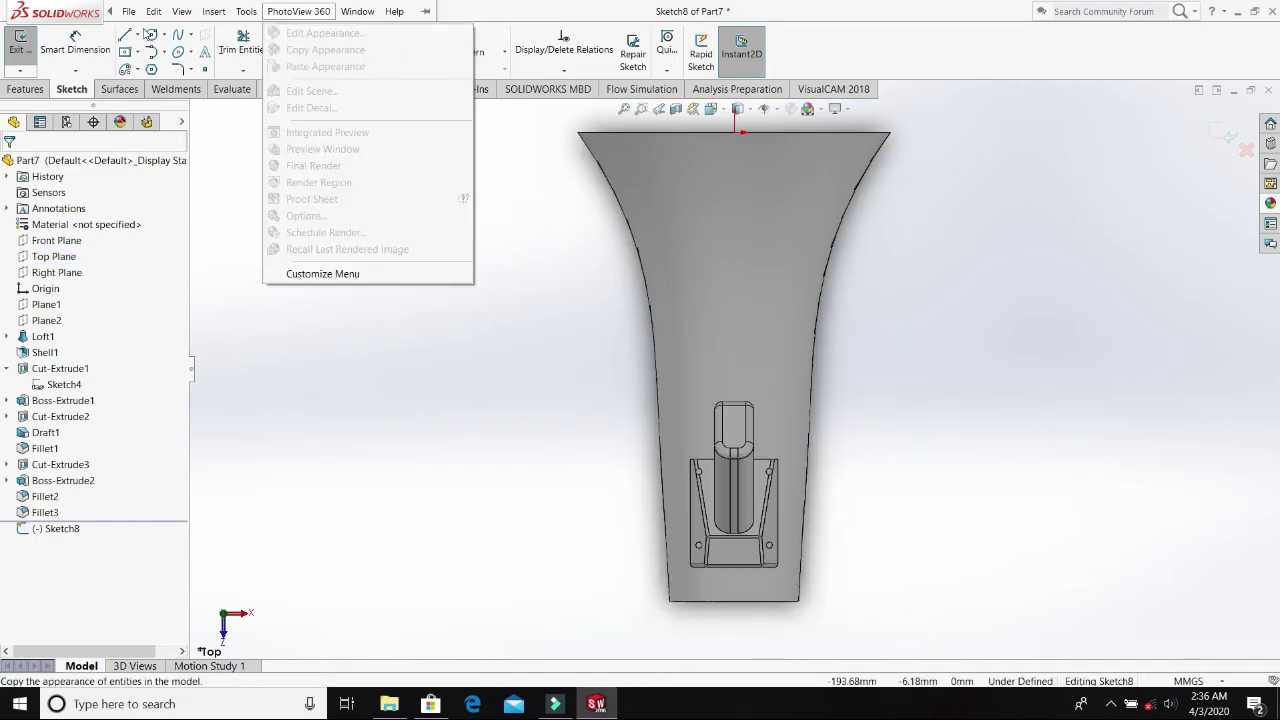
left_click(140, 33)
left_click(134, 35)
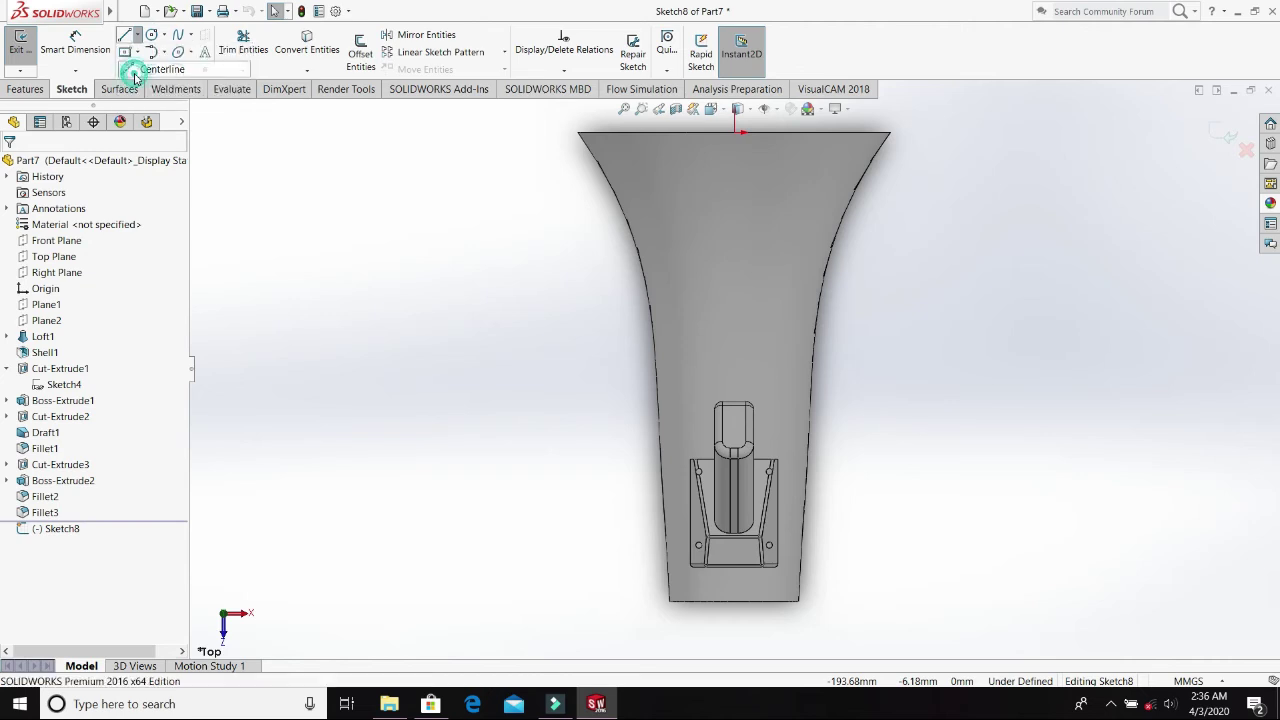
left_click(735, 592)
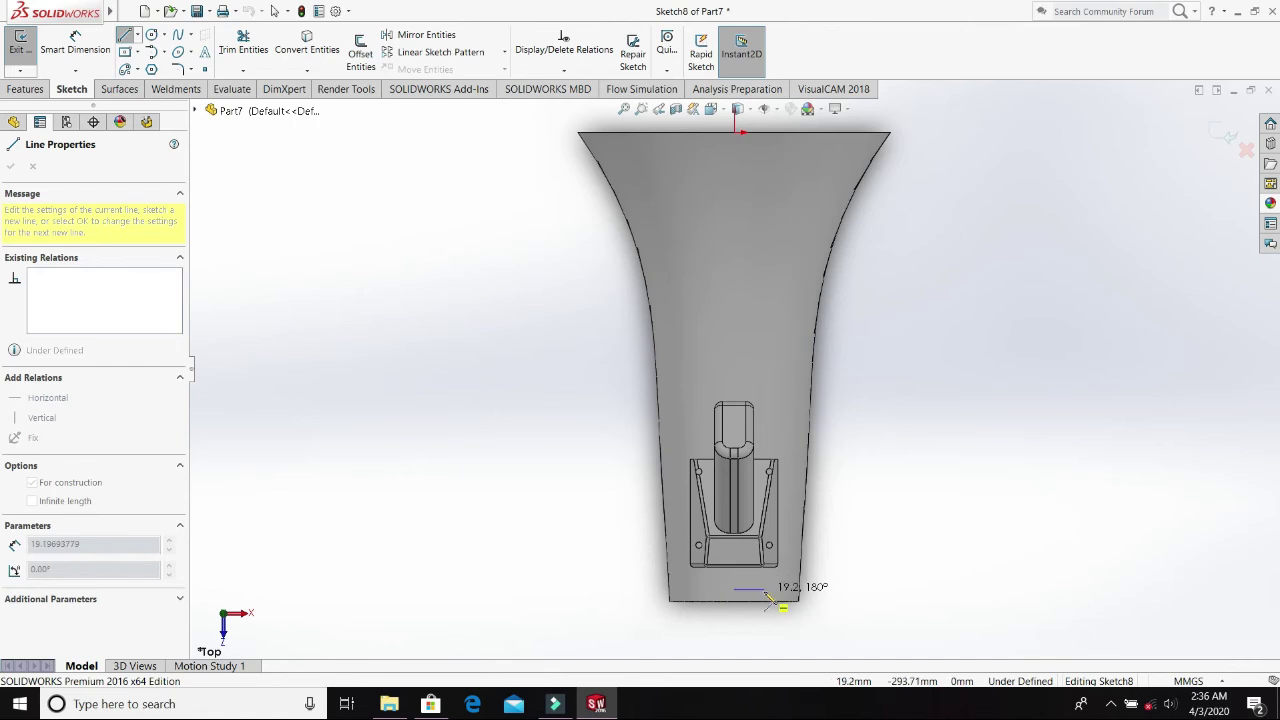
key("Escape")
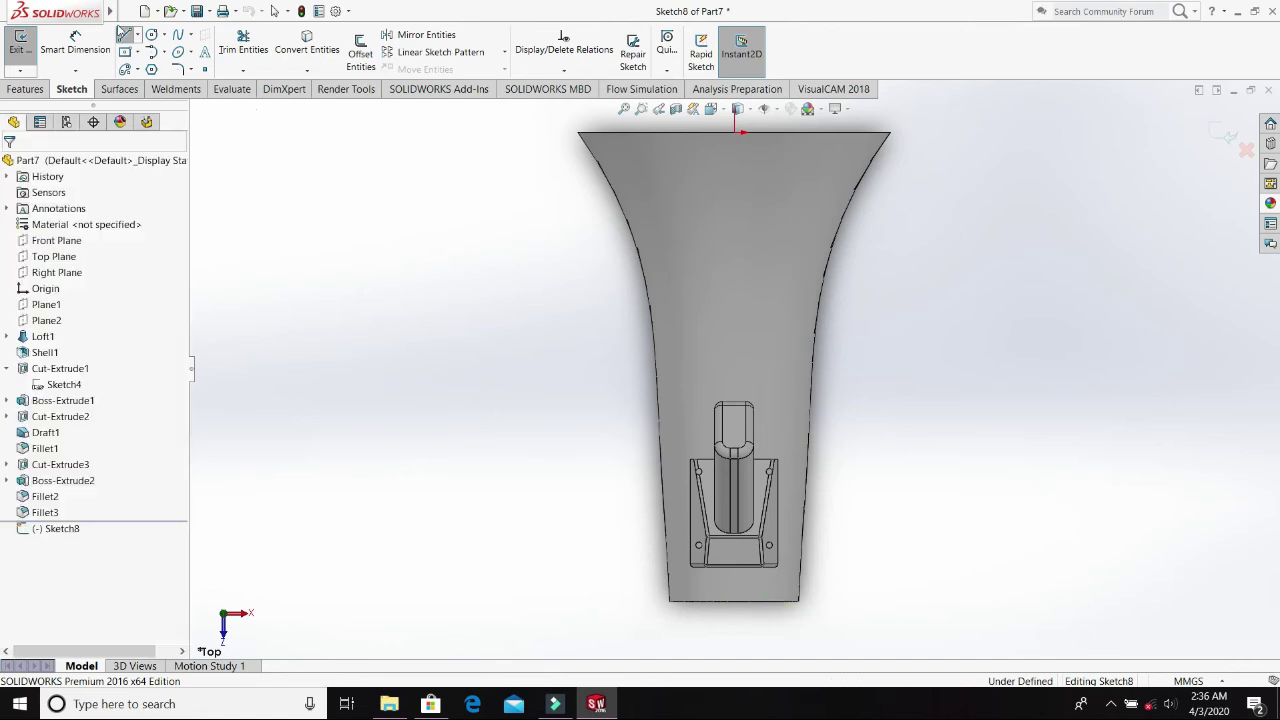
left_click(137, 35)
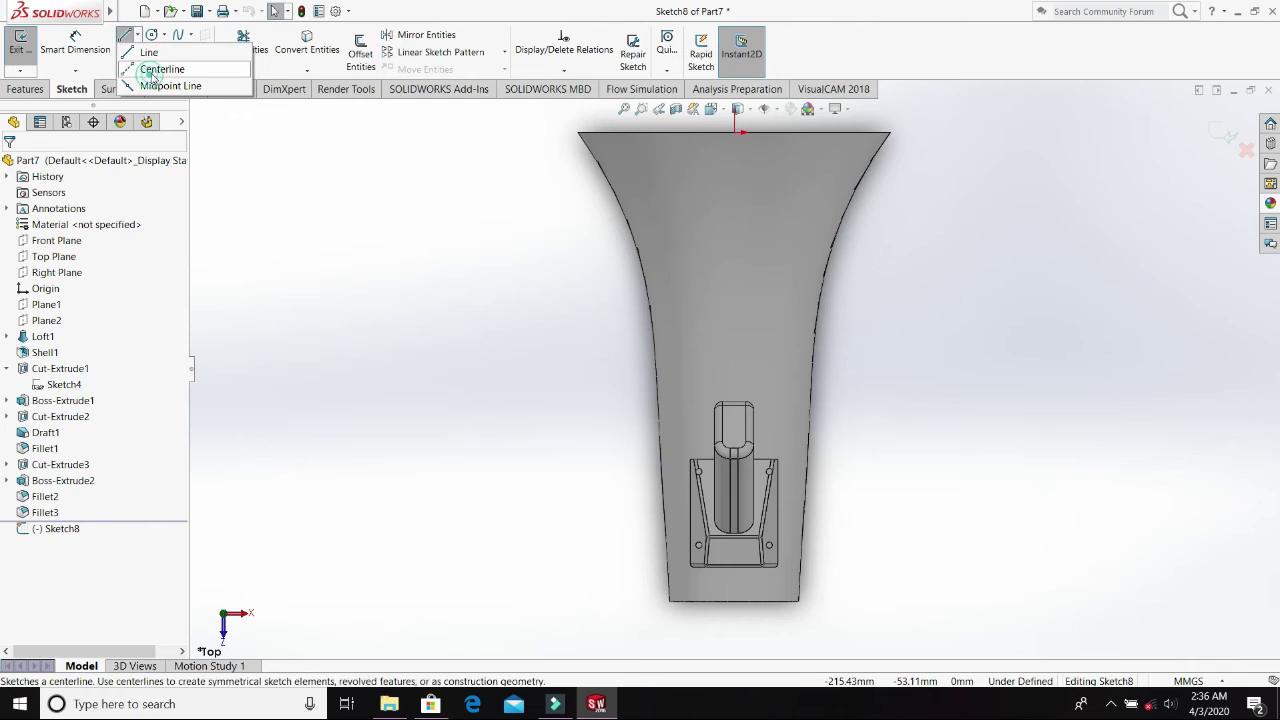
left_click(153, 74)
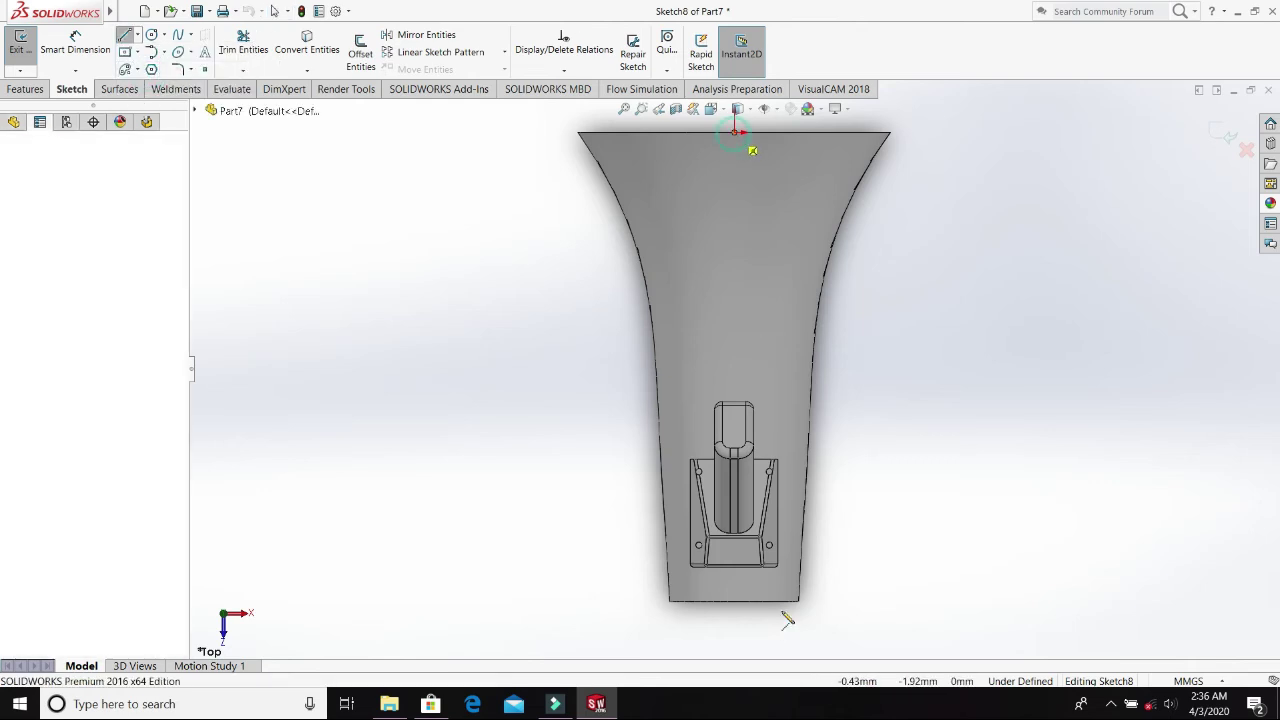
left_click(735, 600)
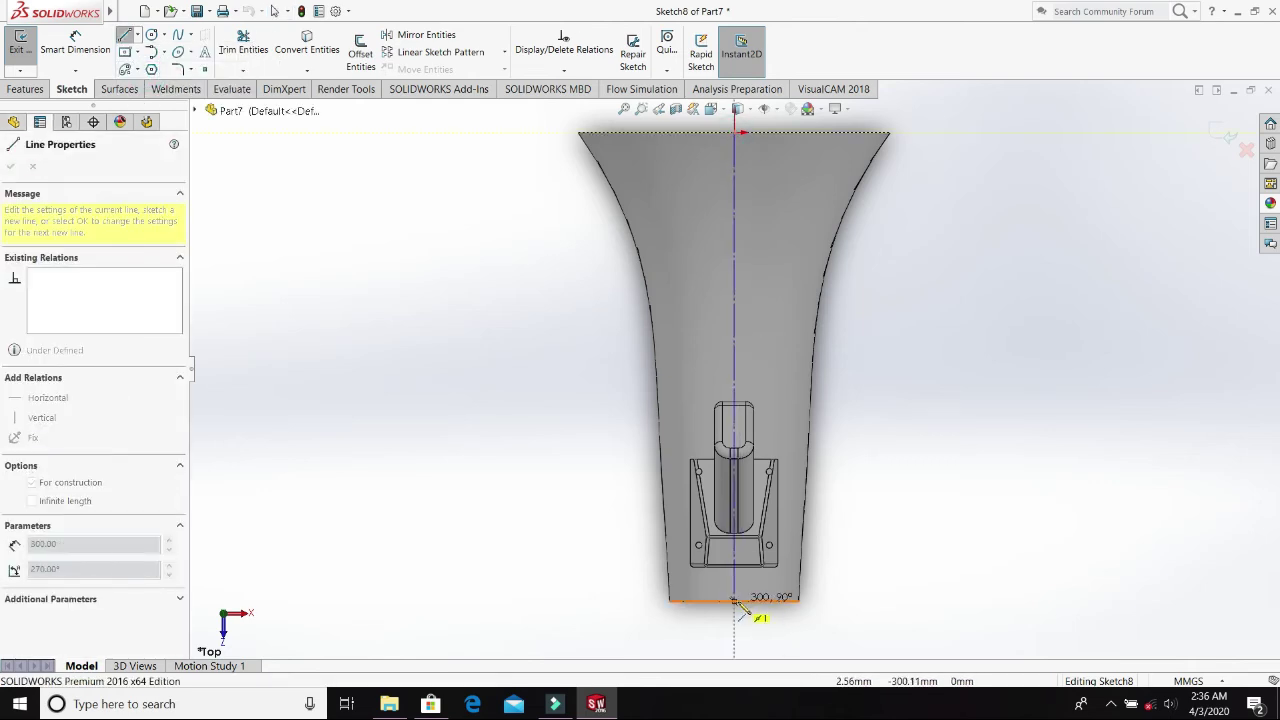
key("Escape")
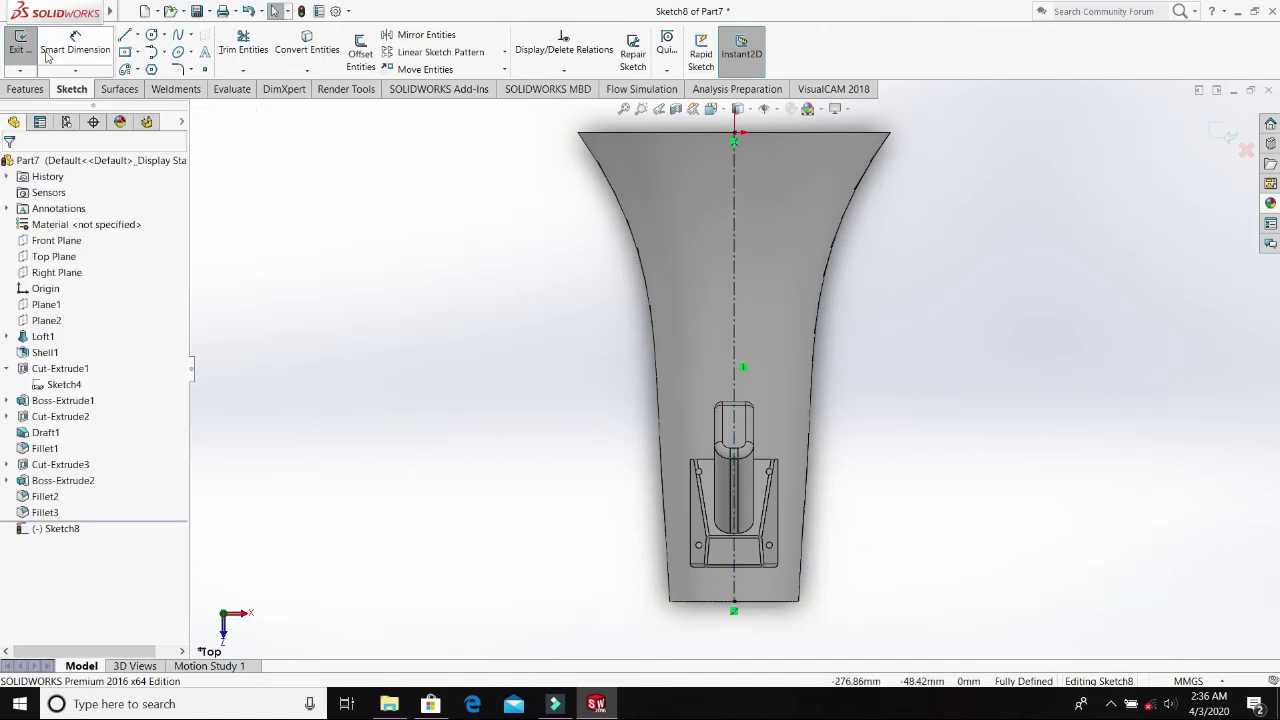
- Draw a short horizontal centerline near the bottom and select the vertical centerline
left_click(138, 35)
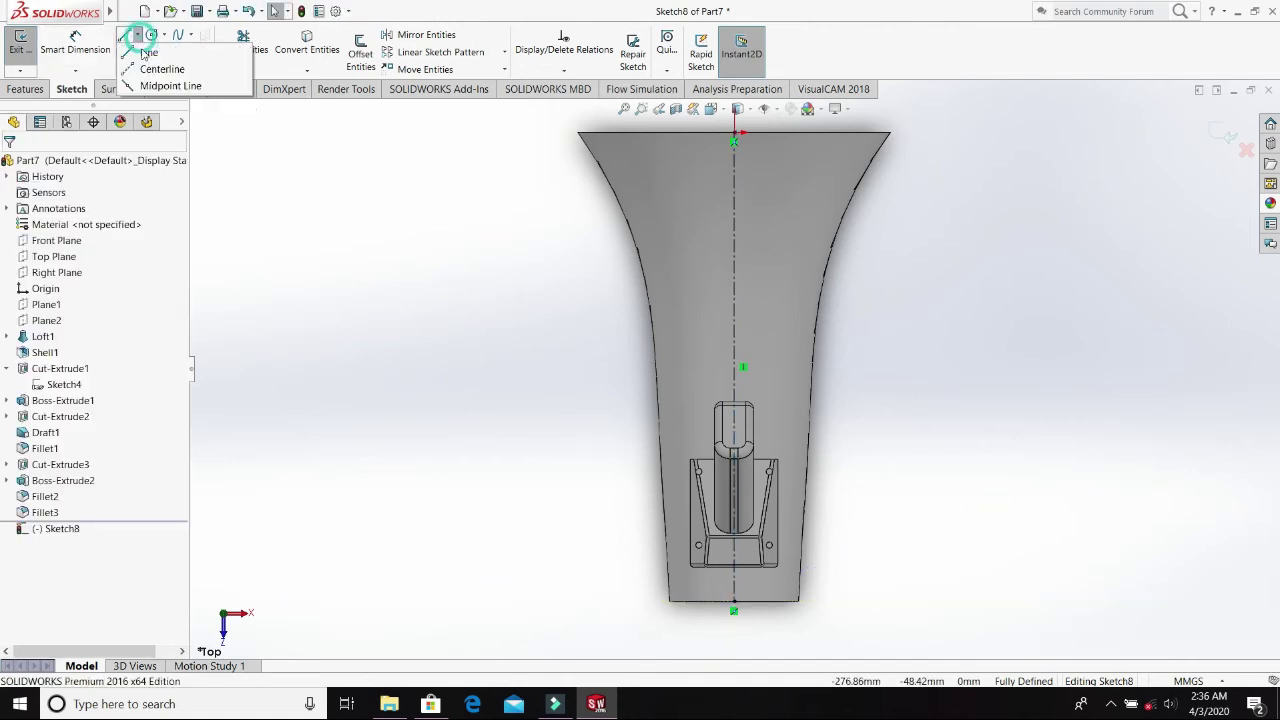
left_click(155, 69)
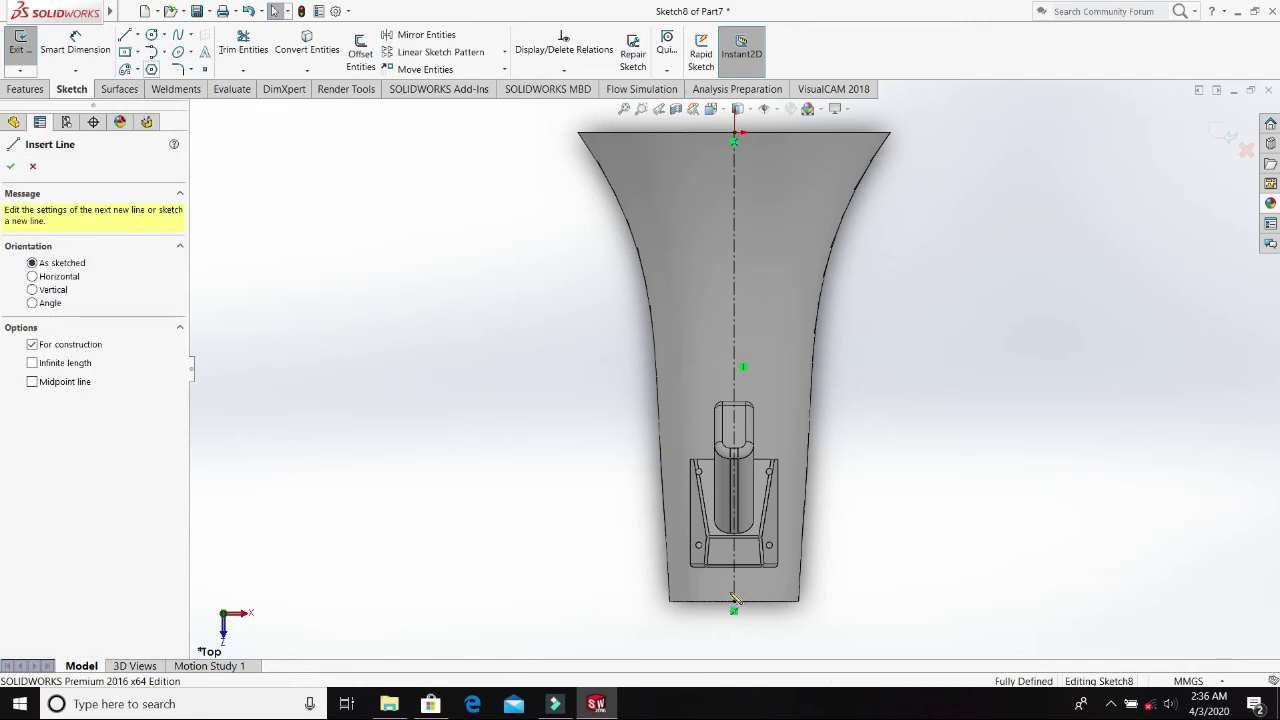
left_click(705, 585)
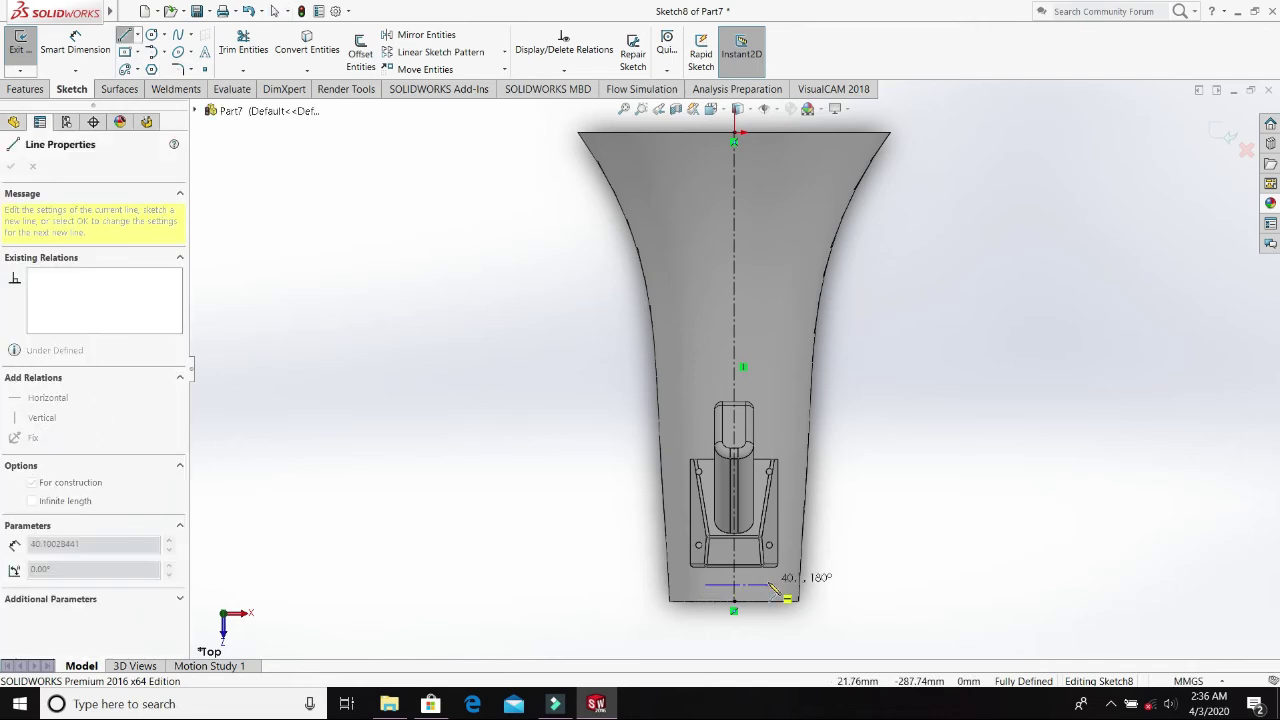
left_click(771, 586)
key("Escape")
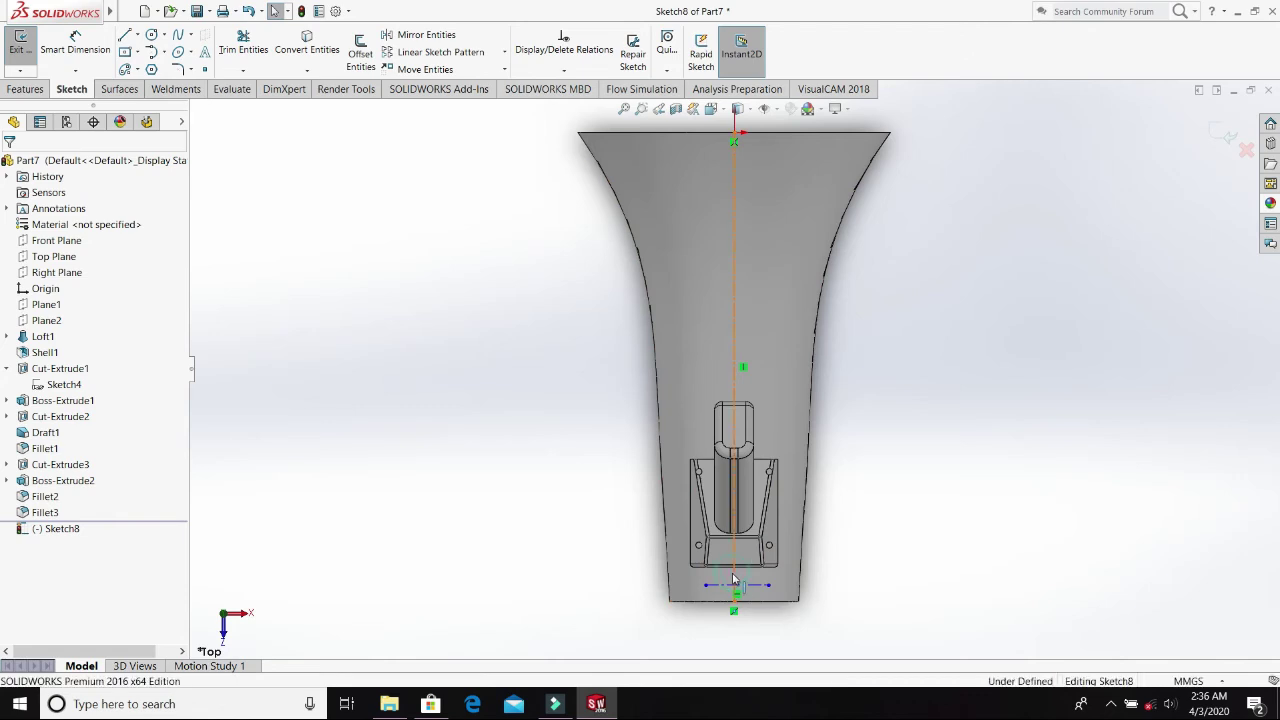
left_click(733, 578)
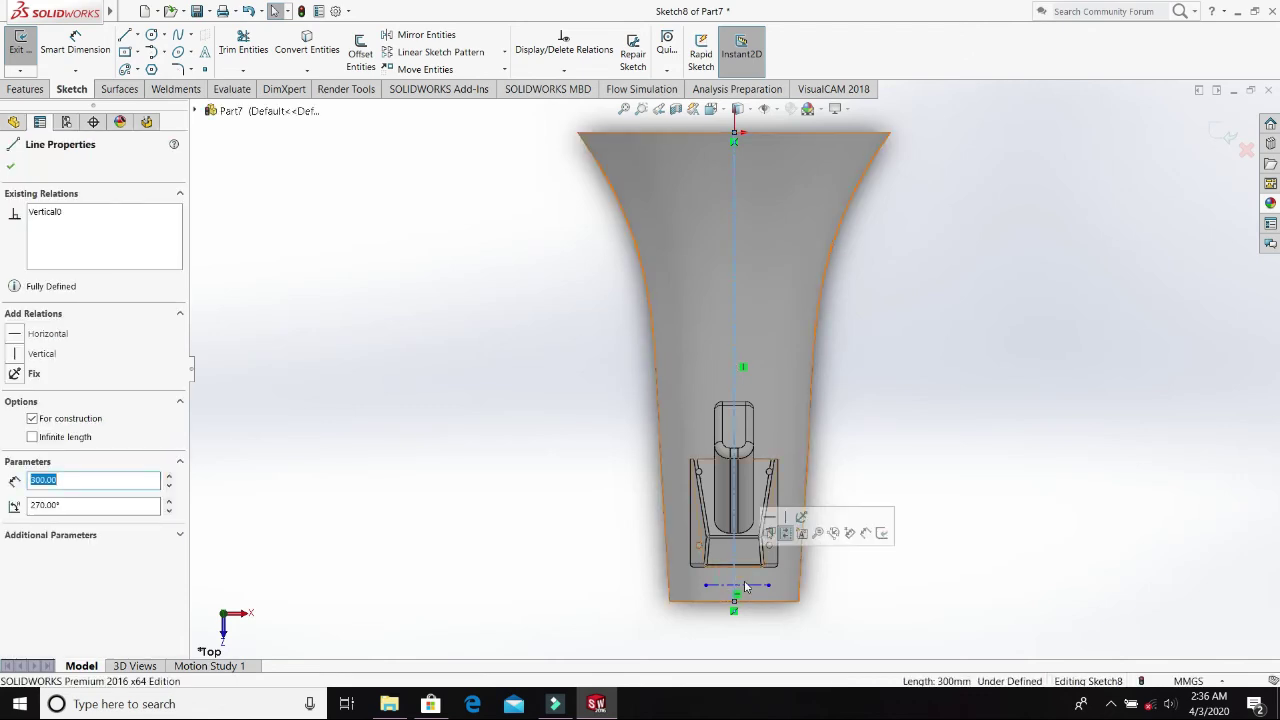
- Add a Perpendicular relation between the short horizontal and long vertical centerlines
left_click(747, 586, "ctrl")
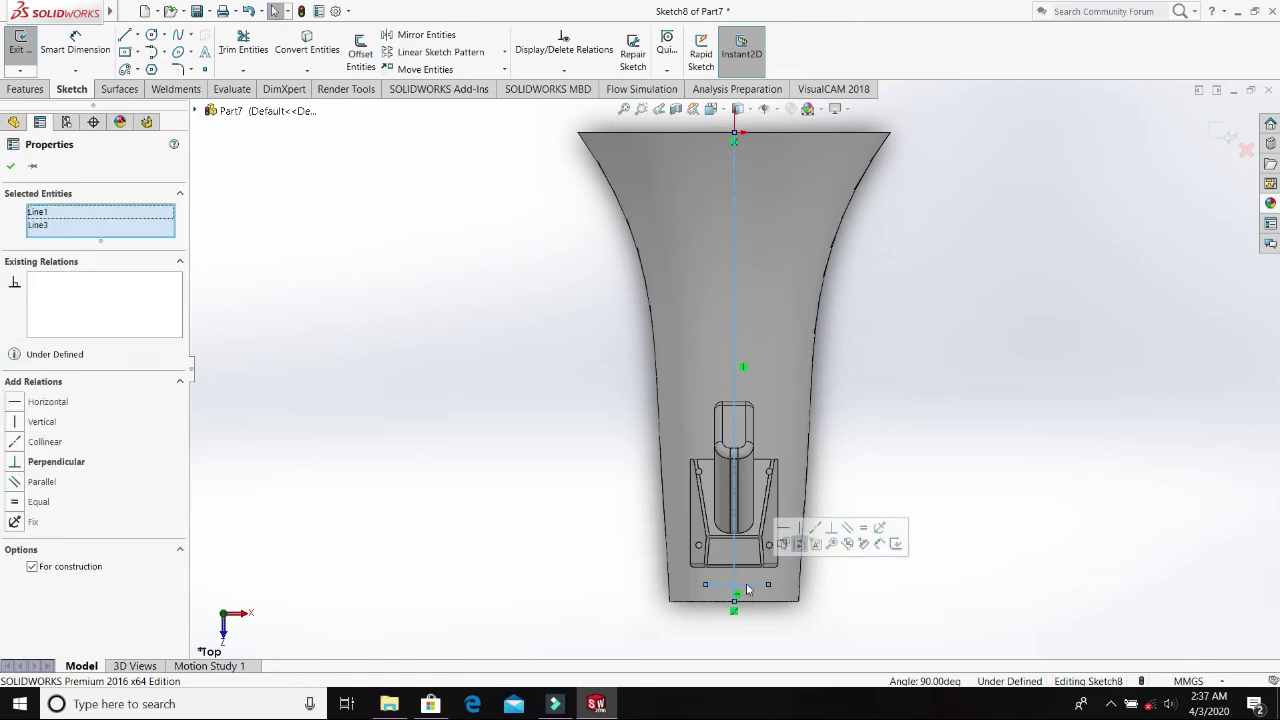
left_click(62, 461)
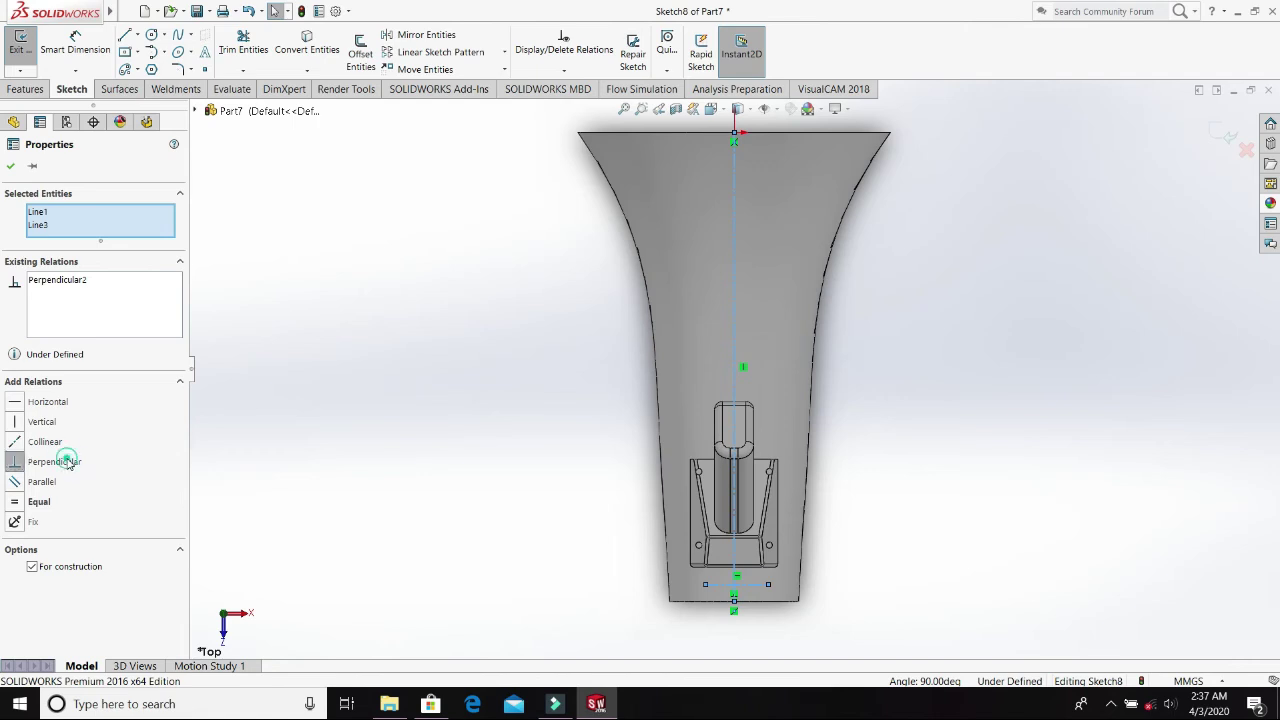
left_click(426, 486)
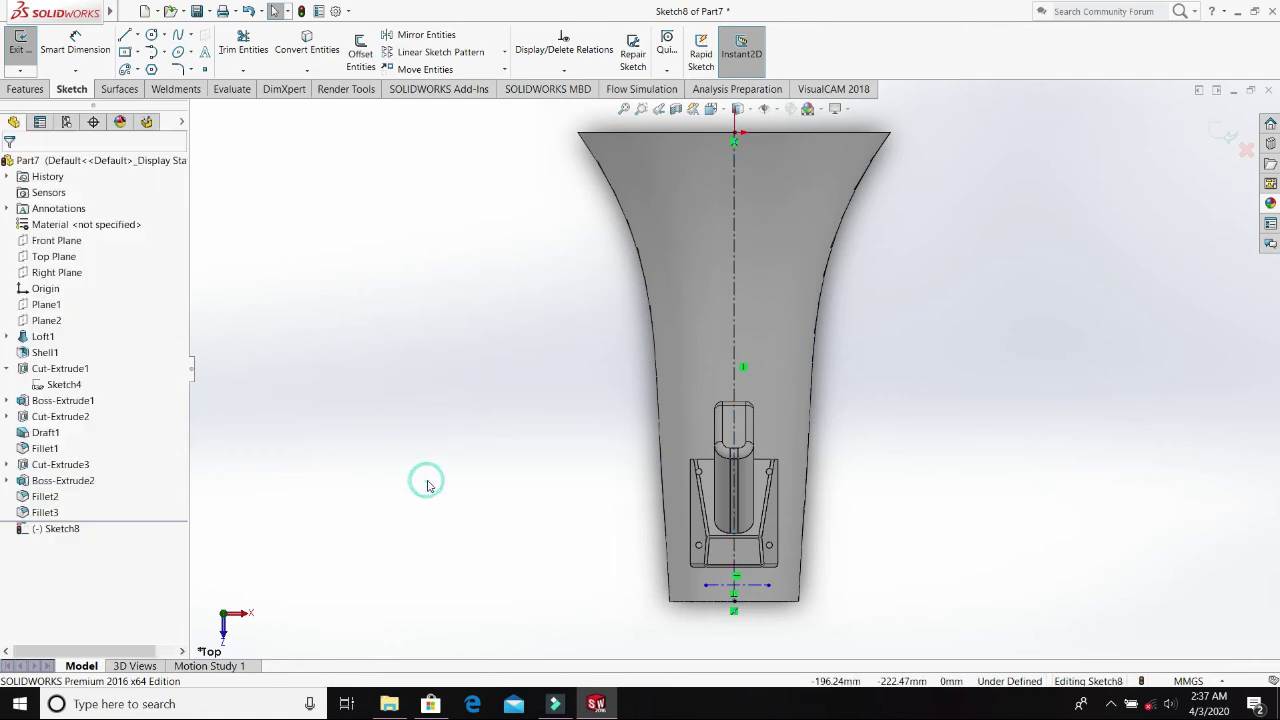
left_click(737, 590)
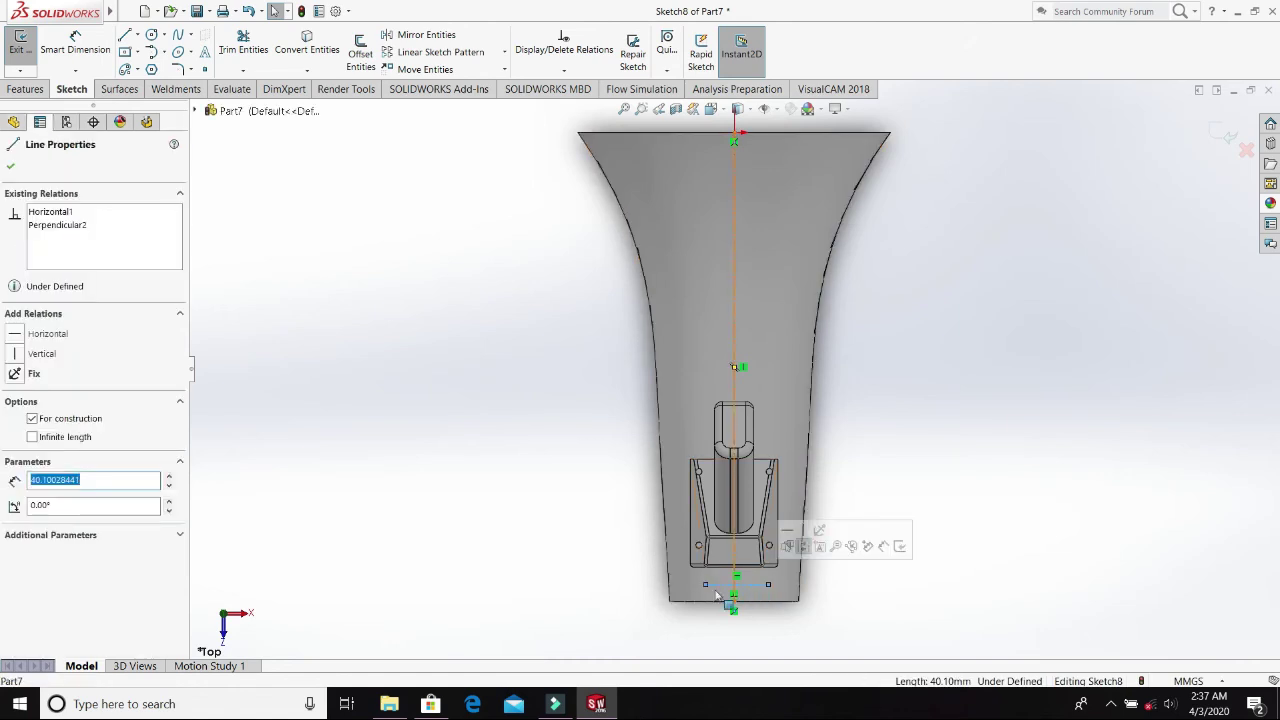
key("Escape")
- Drag the horizontal centerline's right end slightly lower, out to X 24.86 mm
scroll(755, 594, "down", 3)
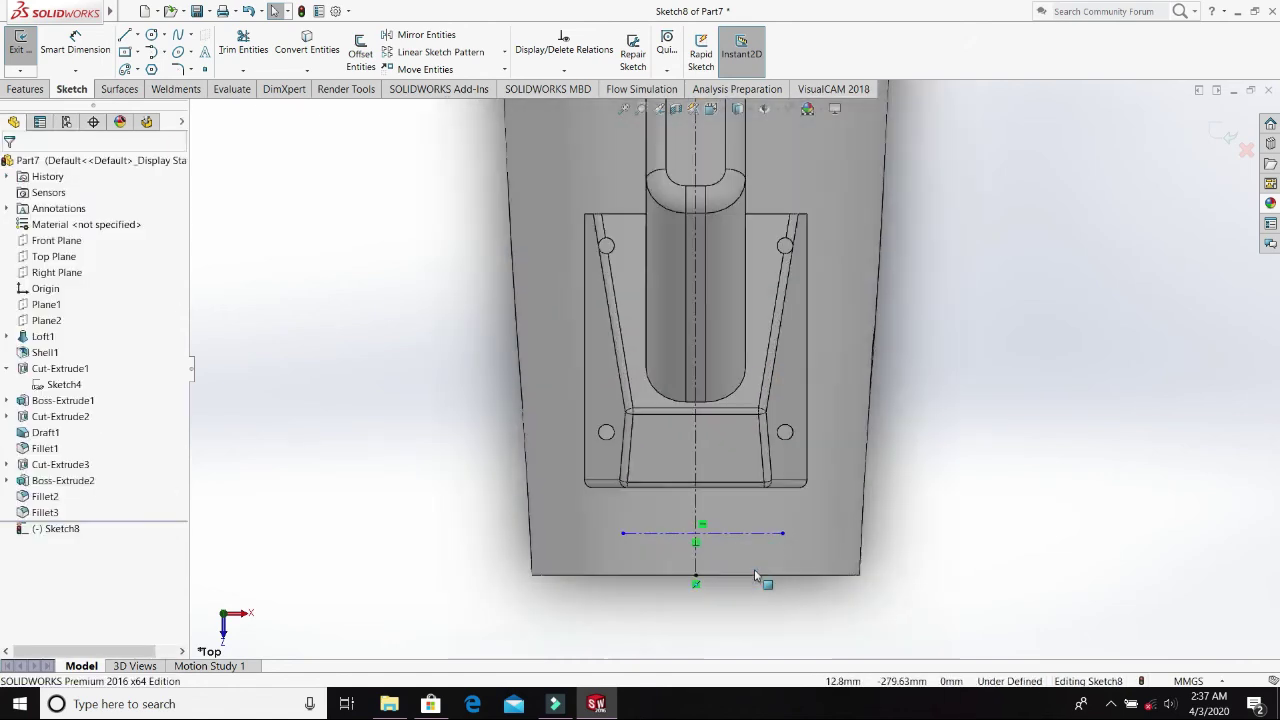
scroll(710, 525, "down", 3)
left_click(731, 518)
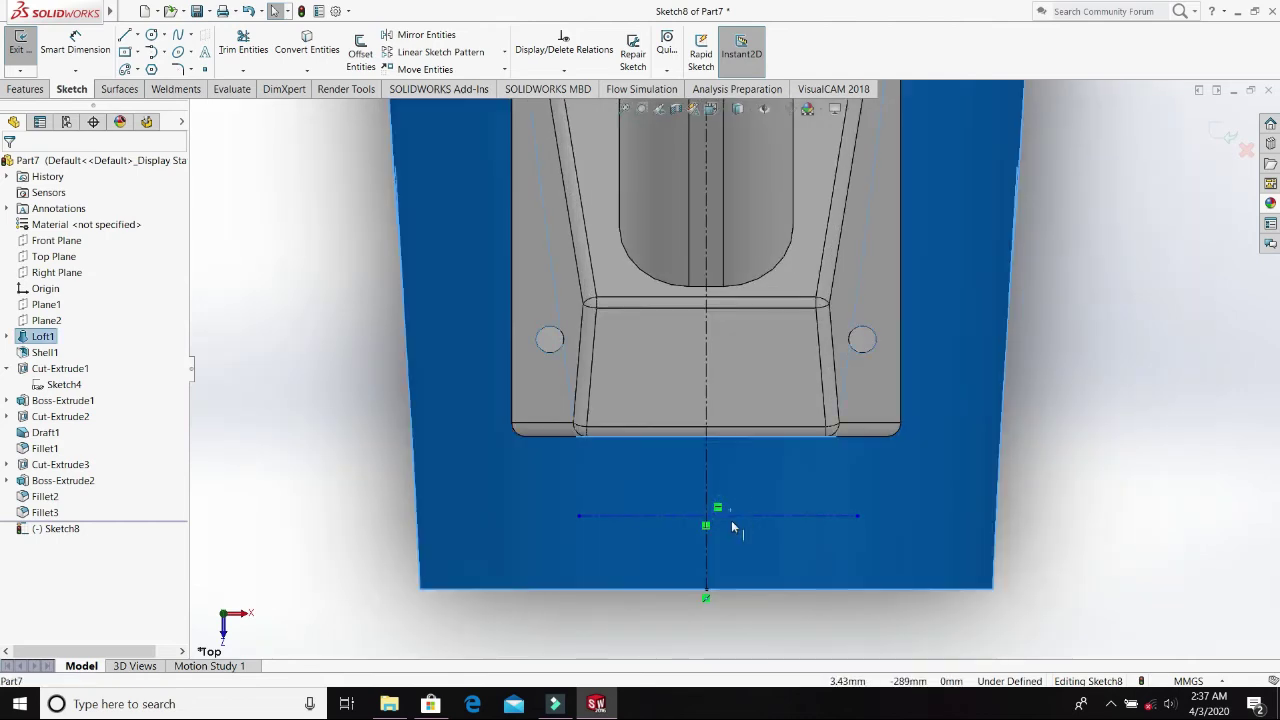
left_click(740, 518)
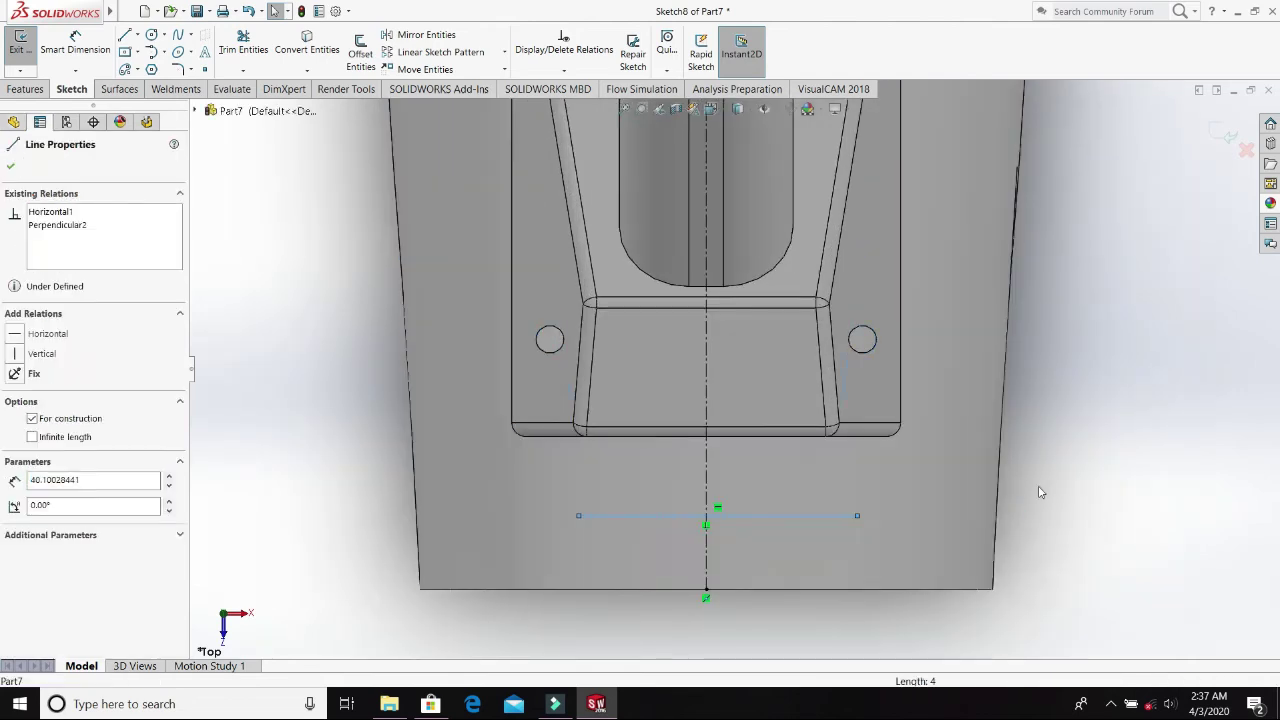
key("Escape")
mouse_move(858, 518)
left_mouse_down()
mouse_move(786, 537)
mouse_move(771, 570)
mouse_move(678, 528)
mouse_move(855, 518)
mouse_move(689, 534)
mouse_move(889, 535)
mouse_move(878, 526)
left_mouse_up()
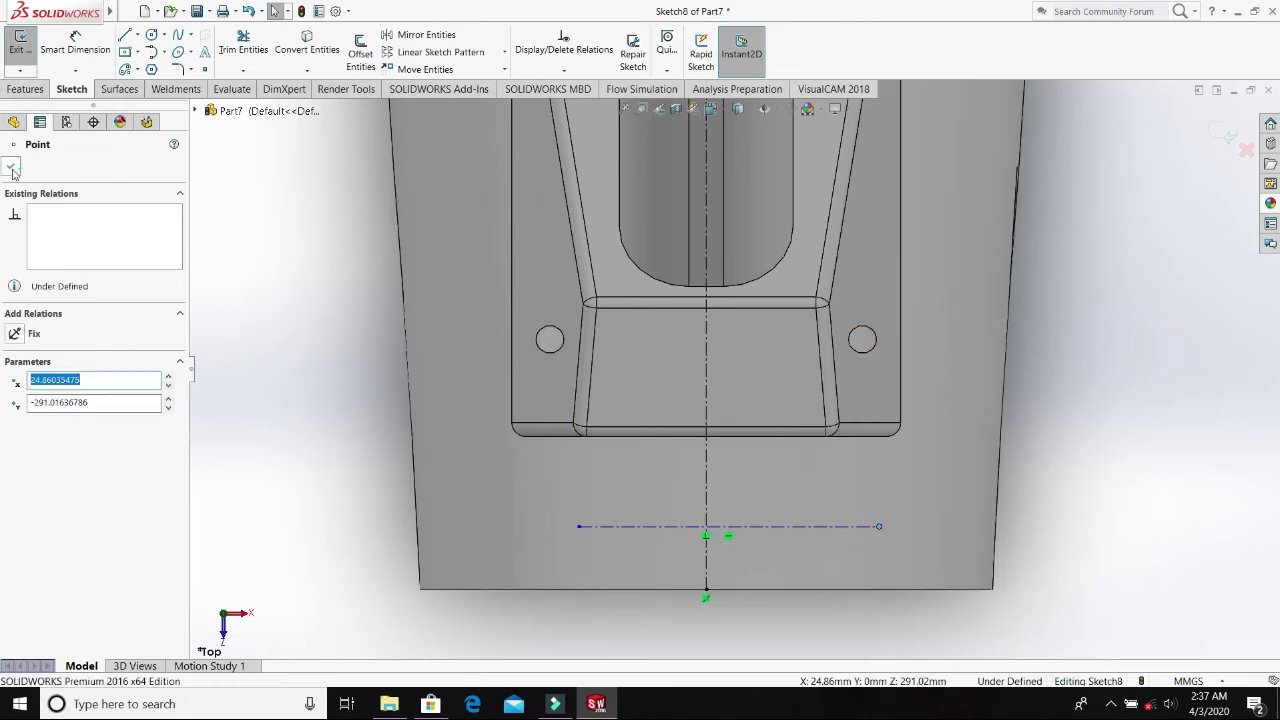
left_click(14, 124)
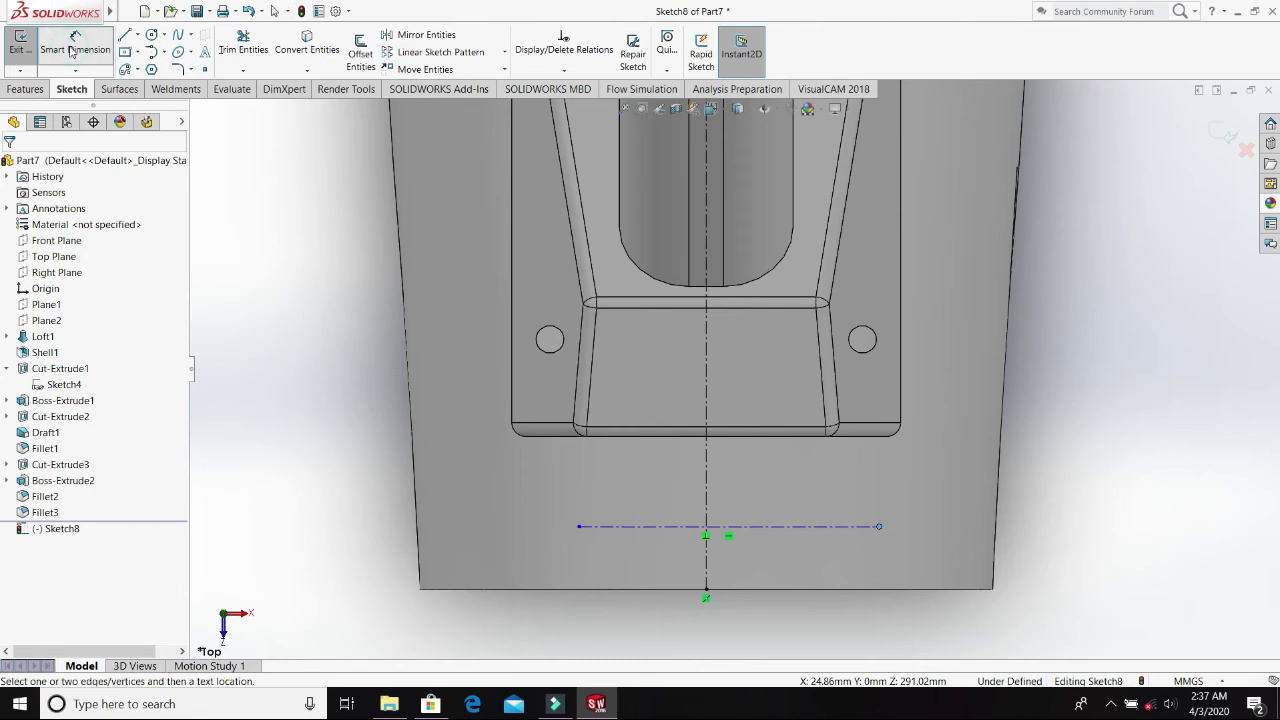
- Dimension the horizontal centerline 15 mm above the part's bottom edge, fully defining Sketch8
left_click(72, 48)
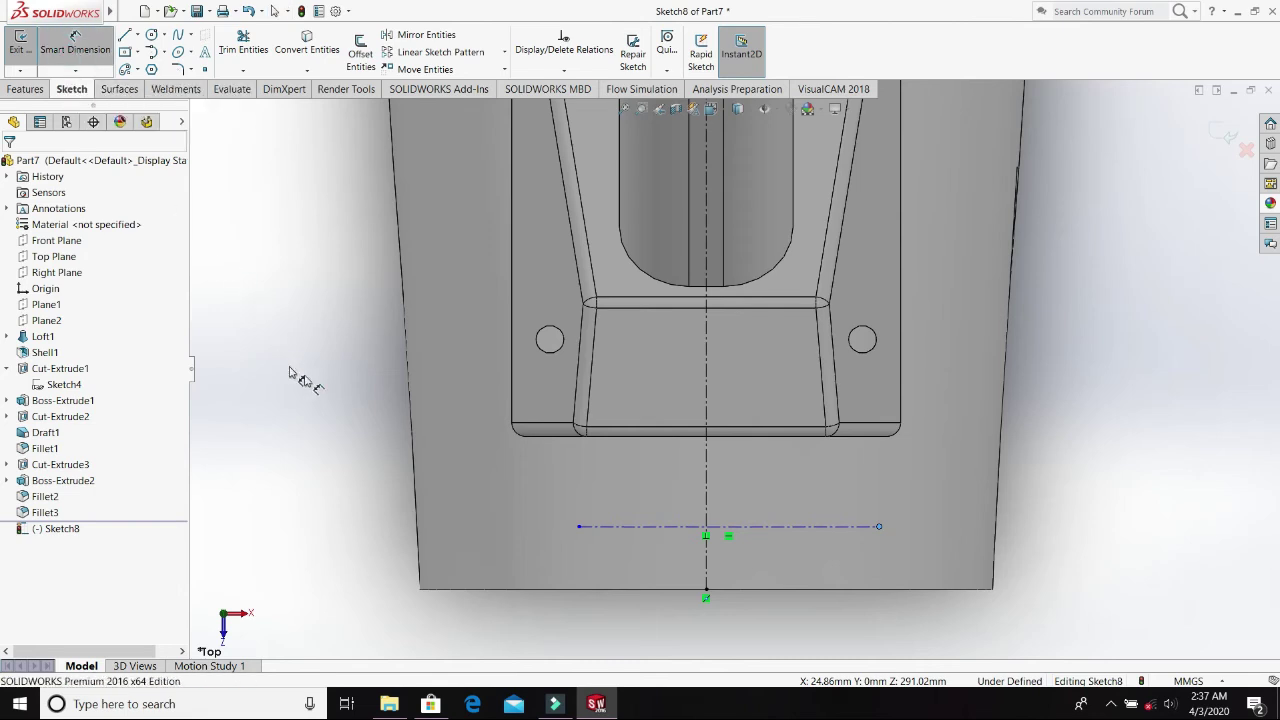
left_click(738, 528)
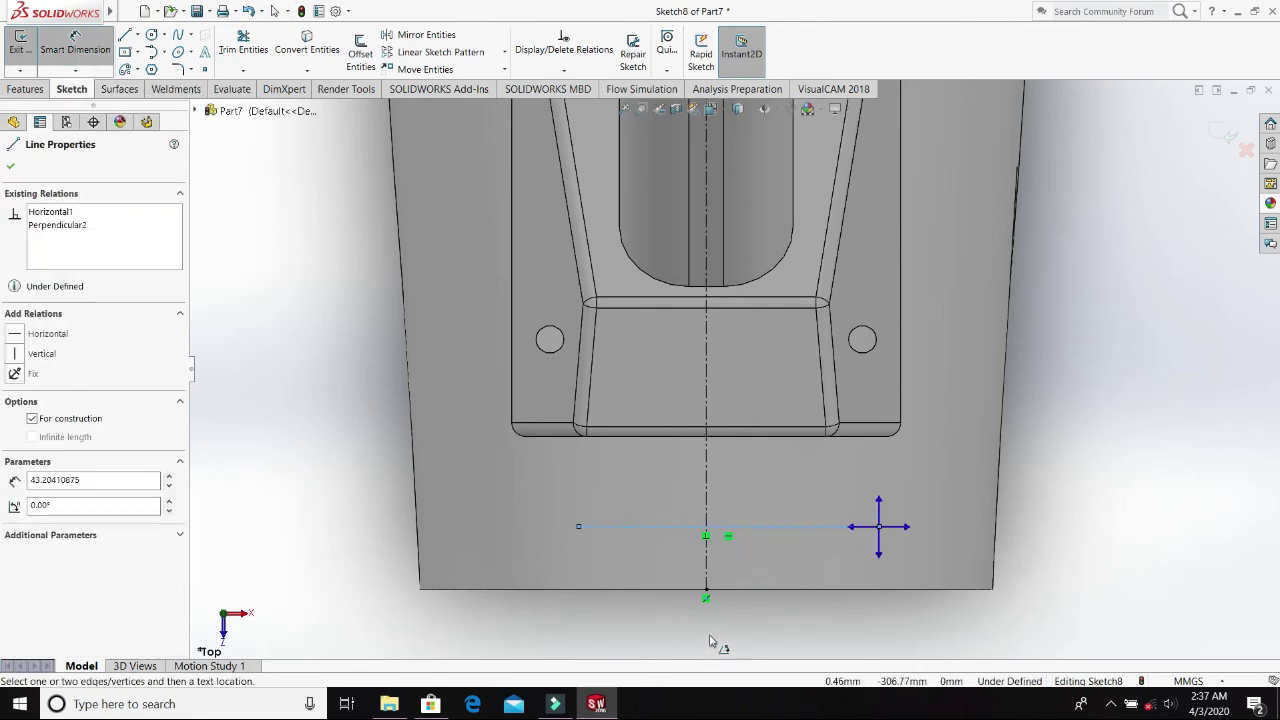
key("Escape")
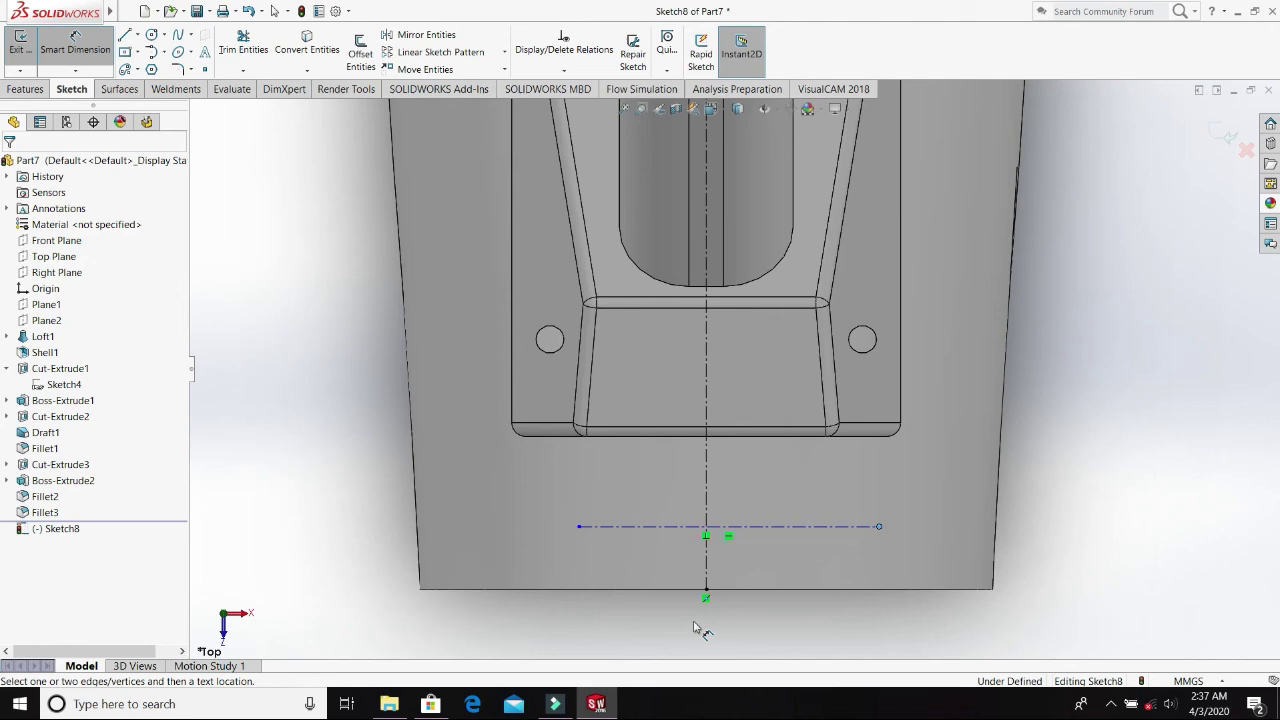
left_click(88, 42)
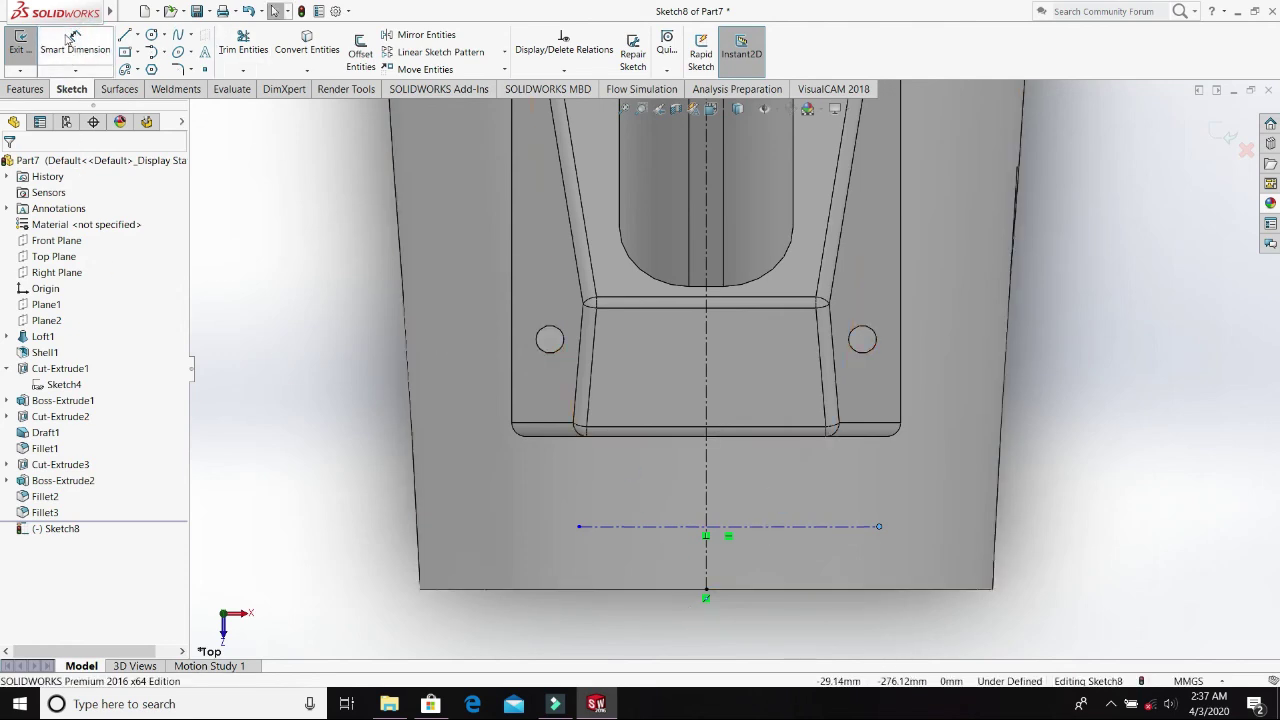
left_click(757, 527)
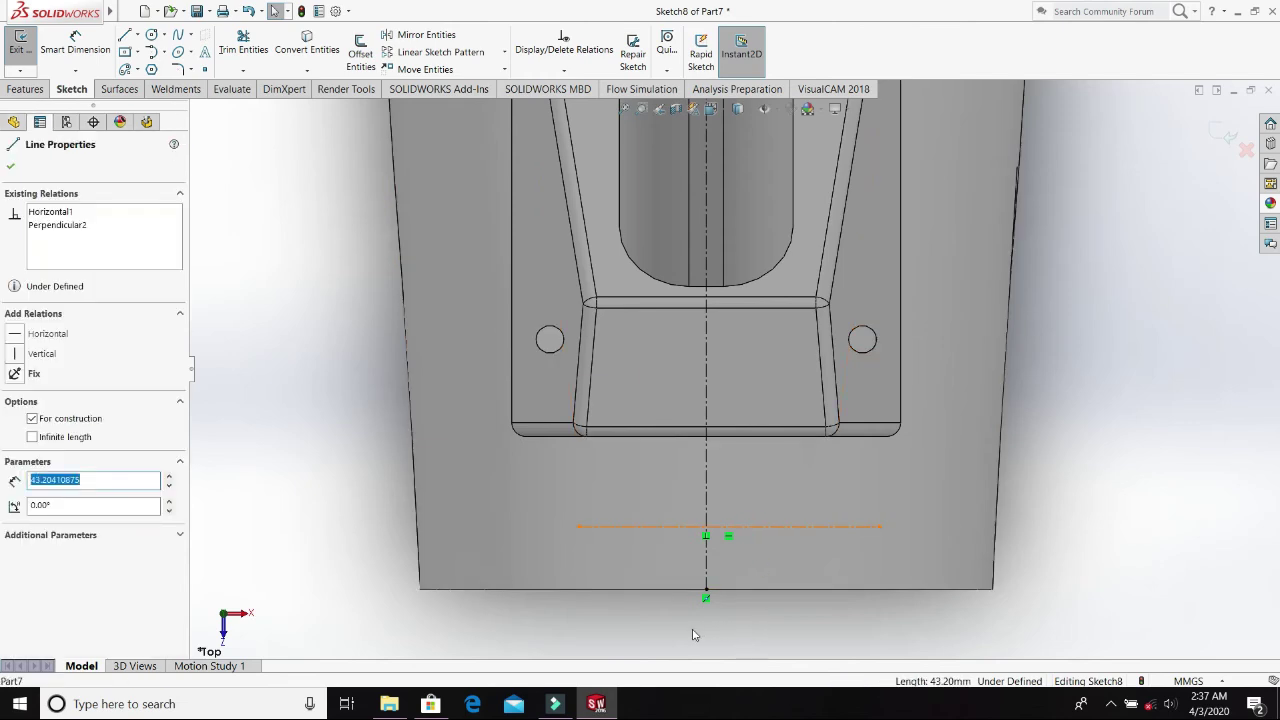
key("Escape")
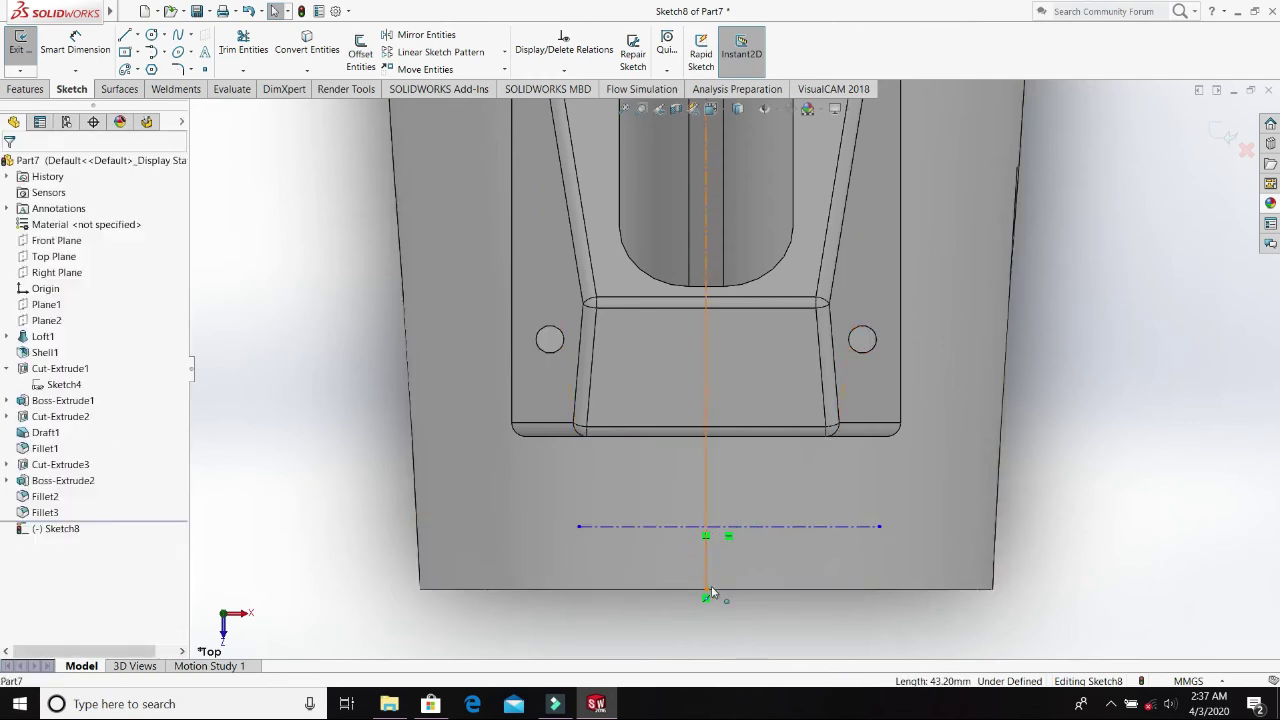
left_click(75, 50)
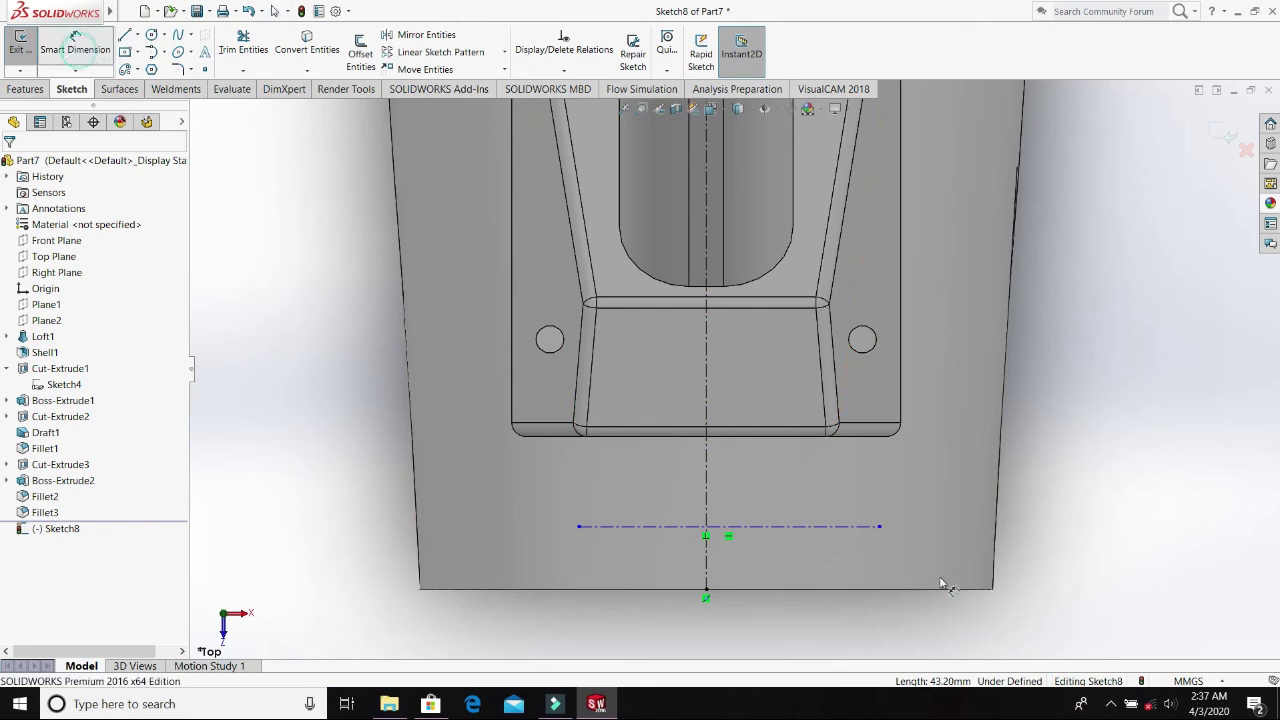
left_click(798, 589)
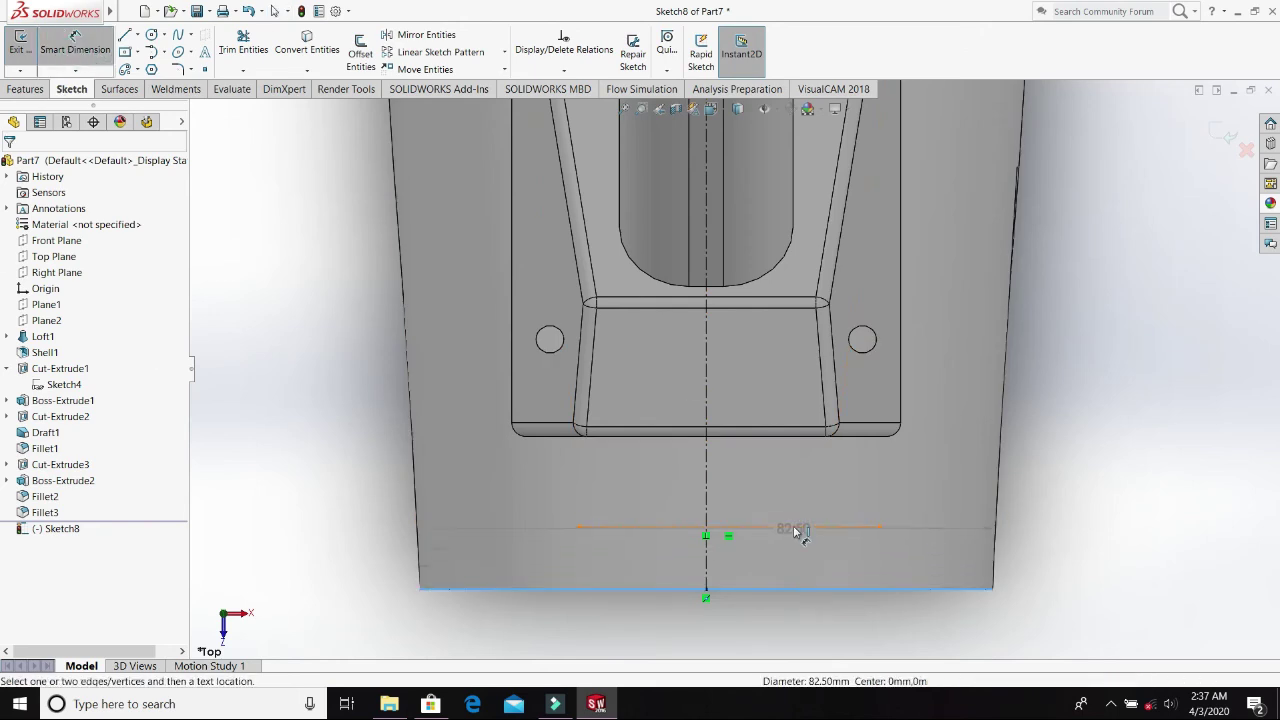
left_click(1135, 564)
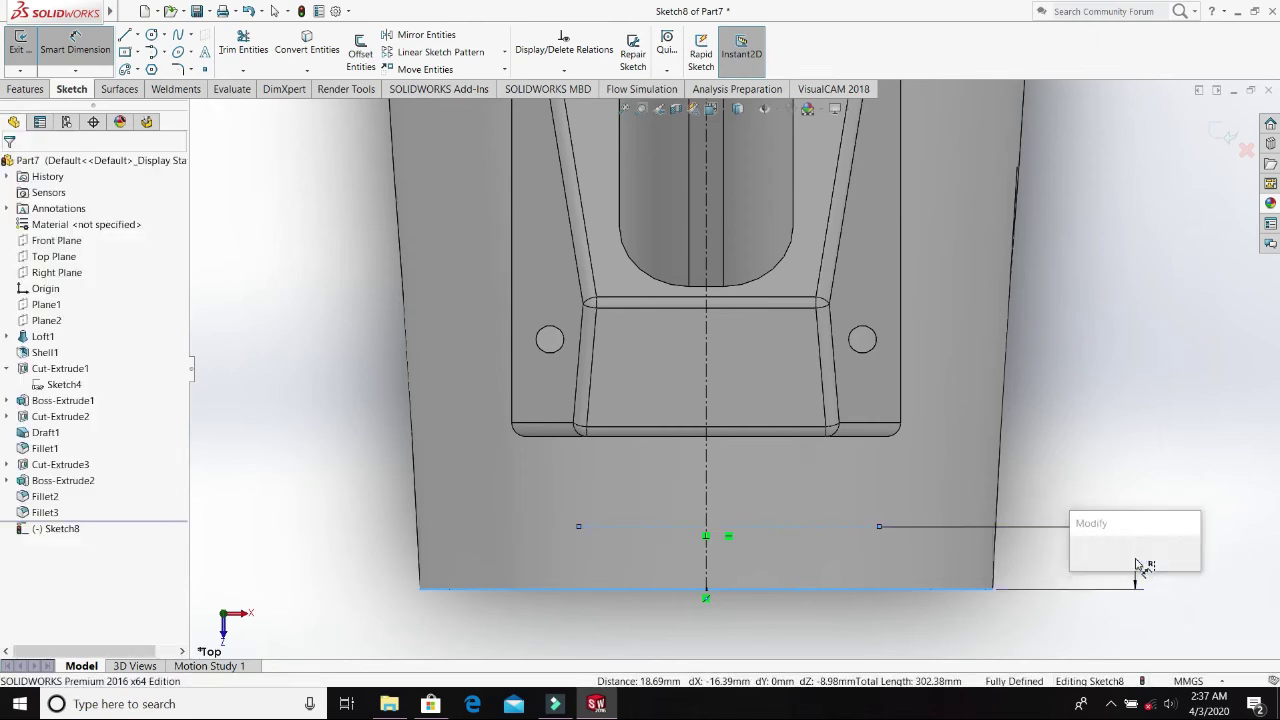
type("15")
key("Return")
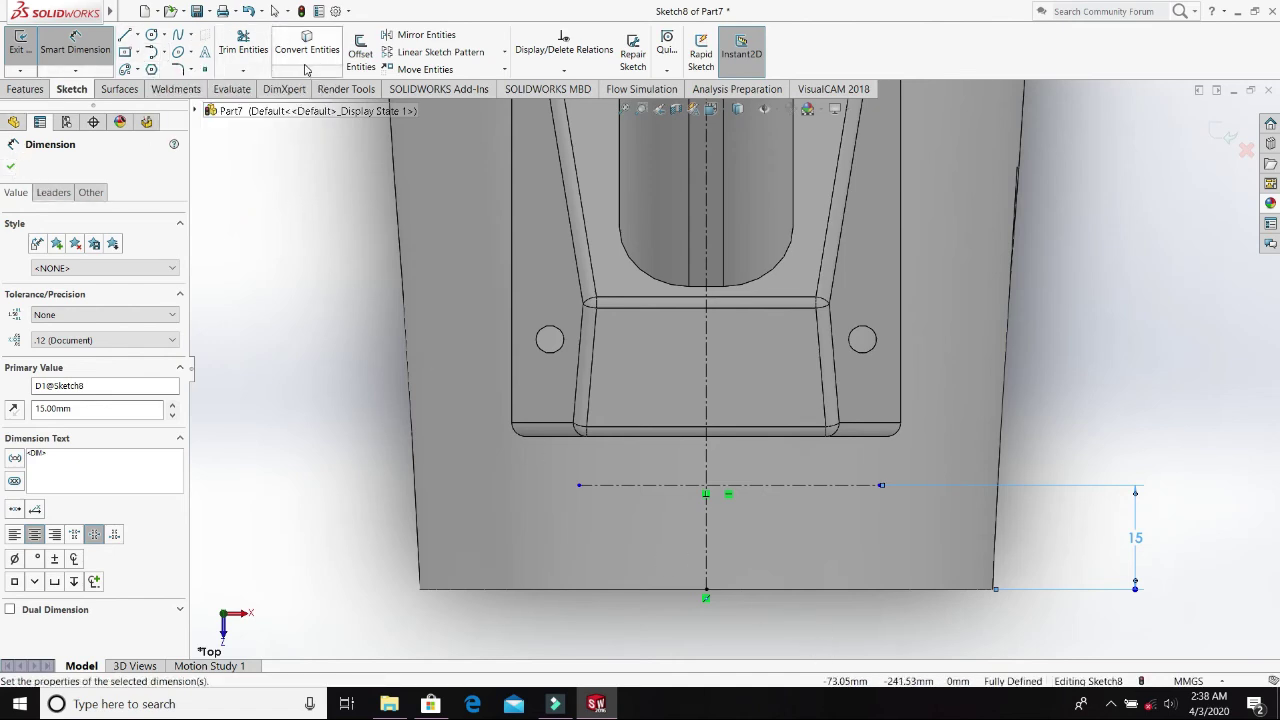
- Offset the horizontal centerline 3 mm bi-directionally with arc end caps to outline the slot
left_click(361, 52)
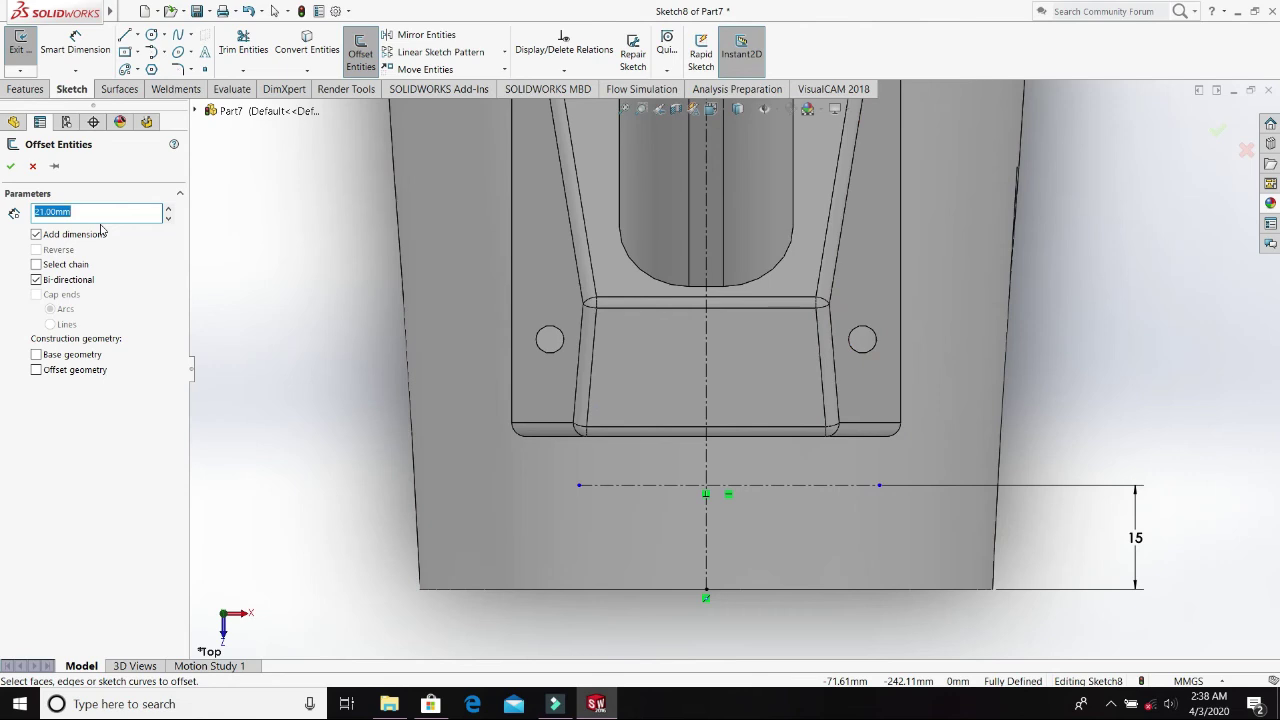
left_click_drag(107, 211, 3, 215)
type("3")
left_click(738, 486)
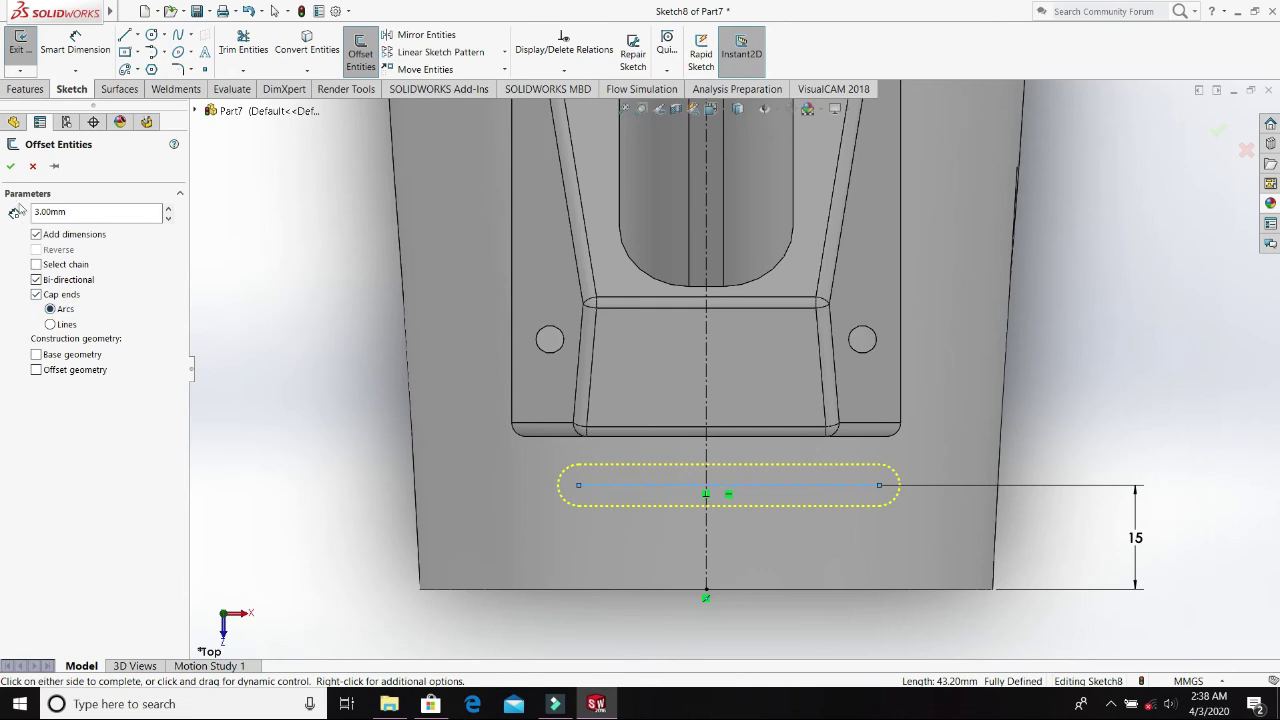
left_click(11, 167)
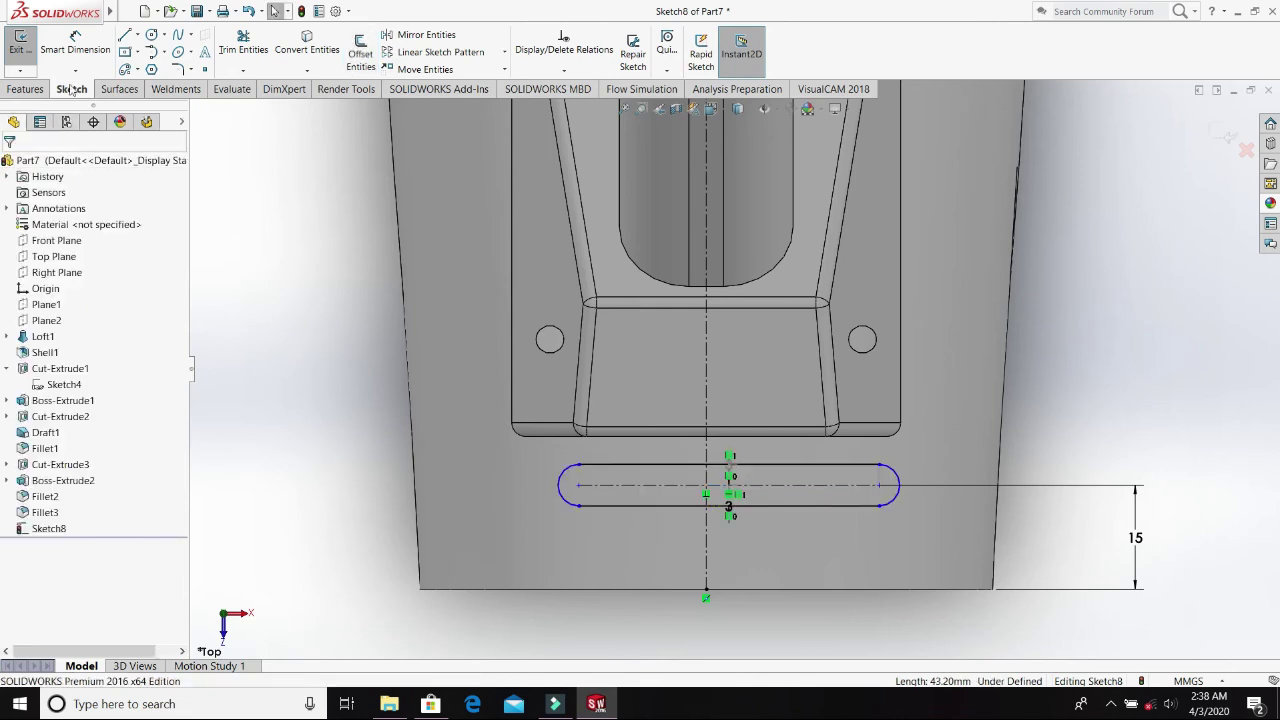
- Set the distance between the two slot arc centres to 10 mm
left_click(578, 486)
left_click(879, 488)
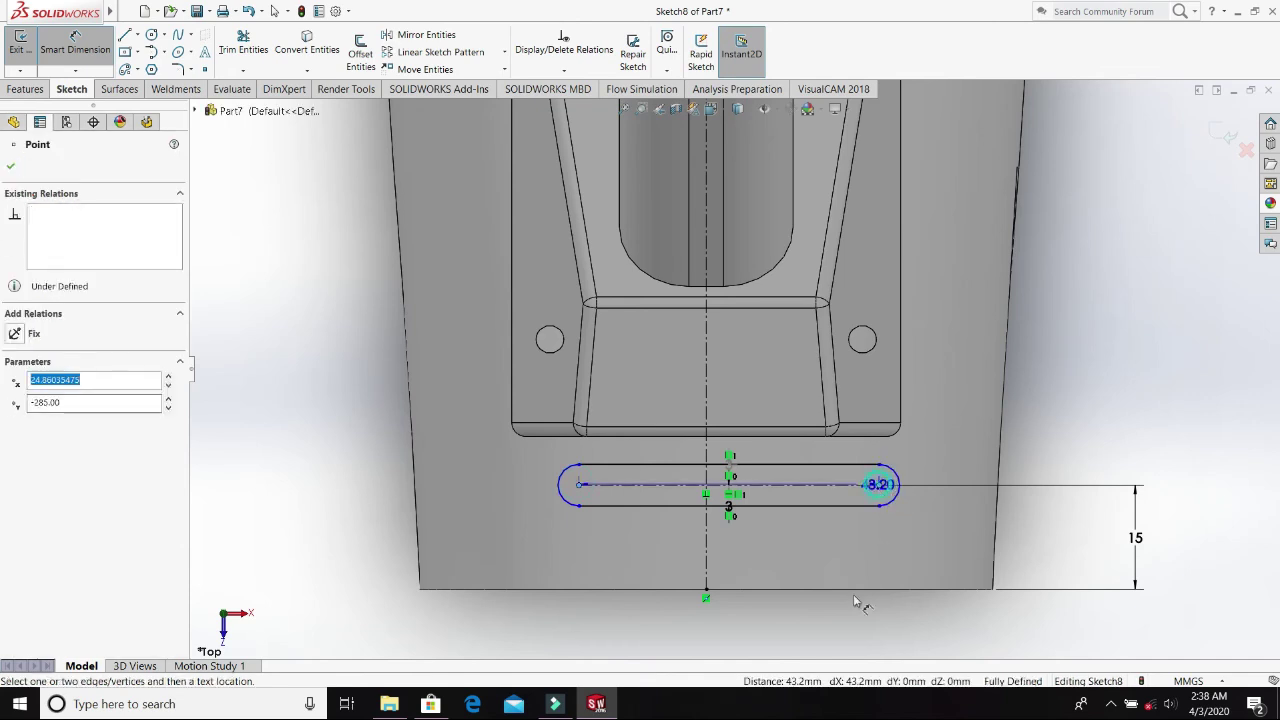
left_click(799, 637)
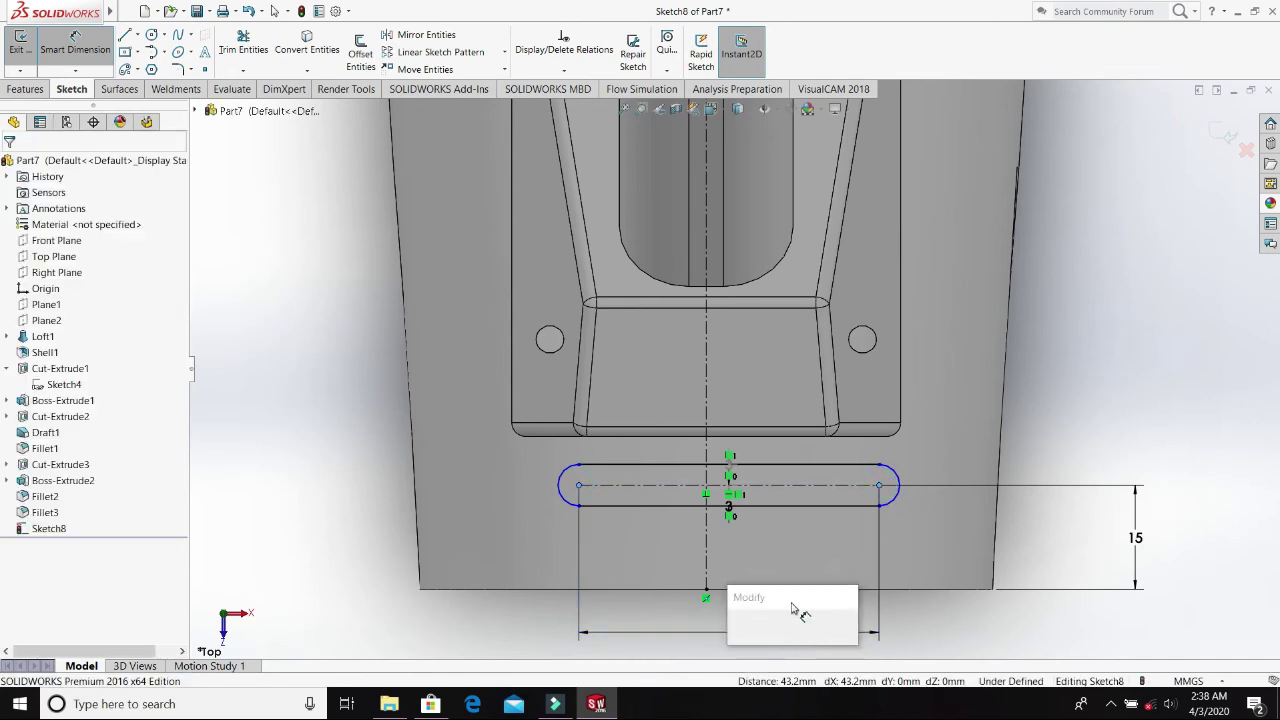
type("10")
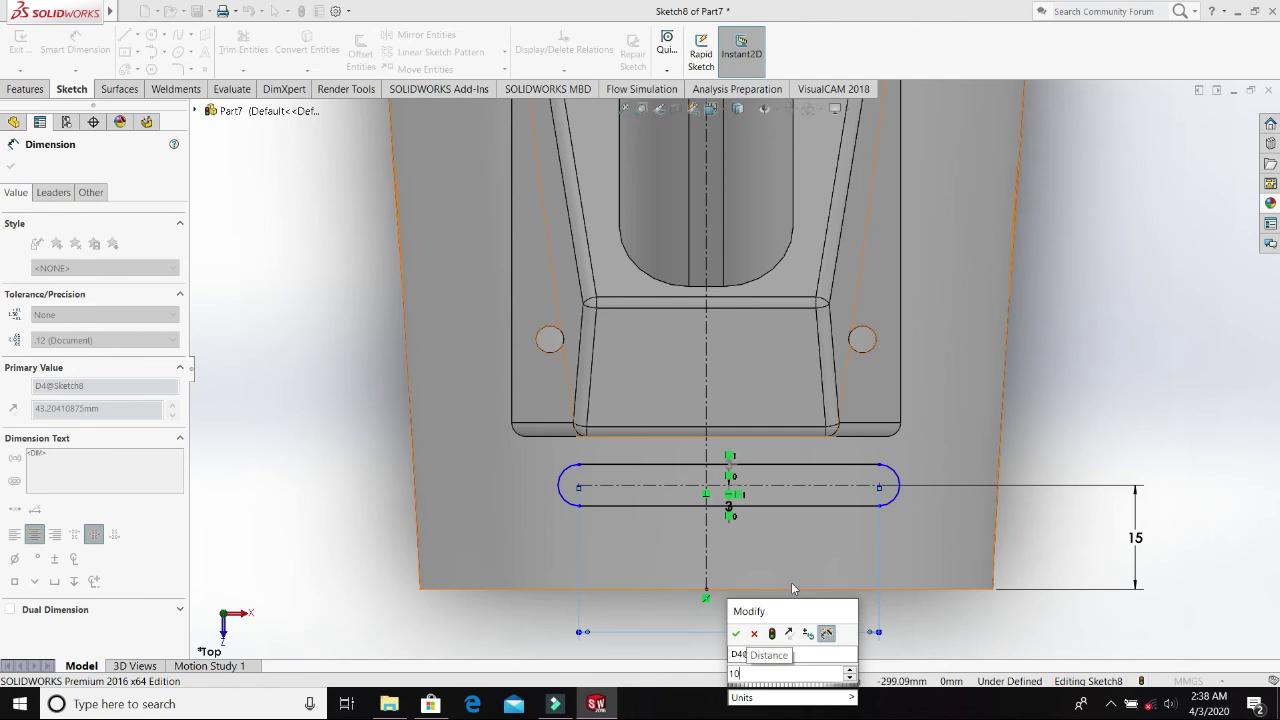
key("Return")
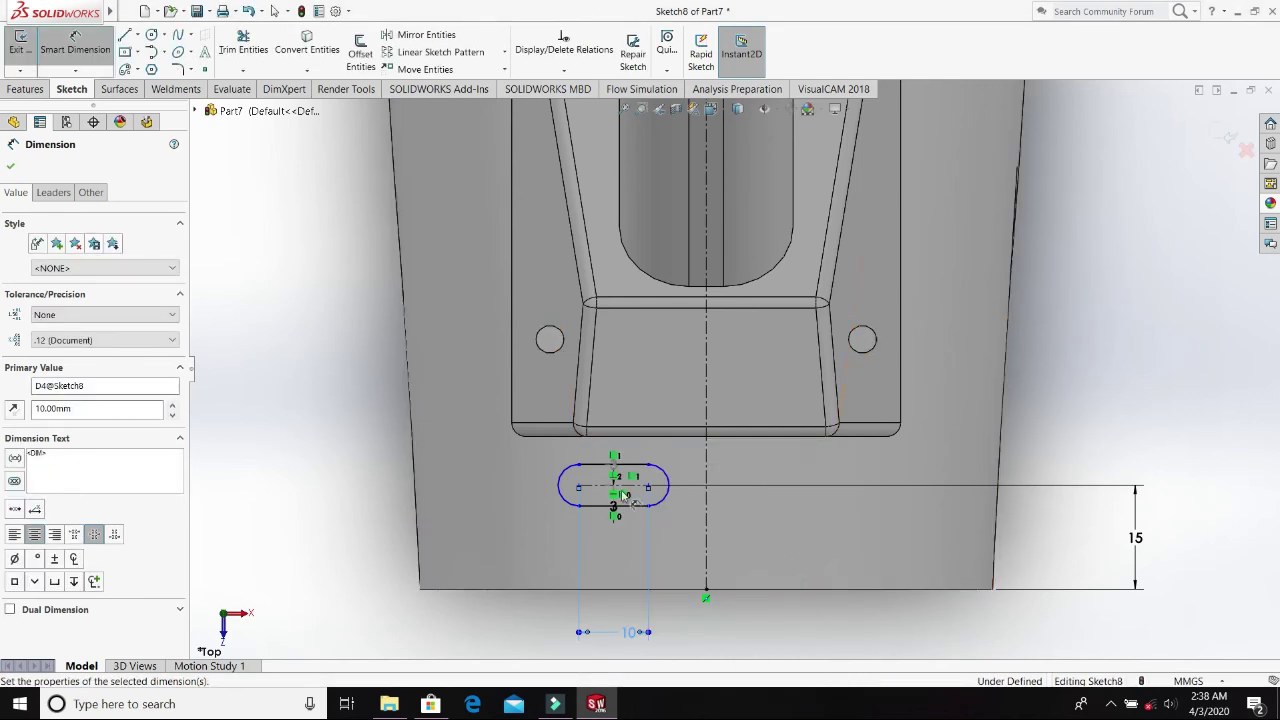
left_click(12, 167)
scroll(670, 500, "down", 2)
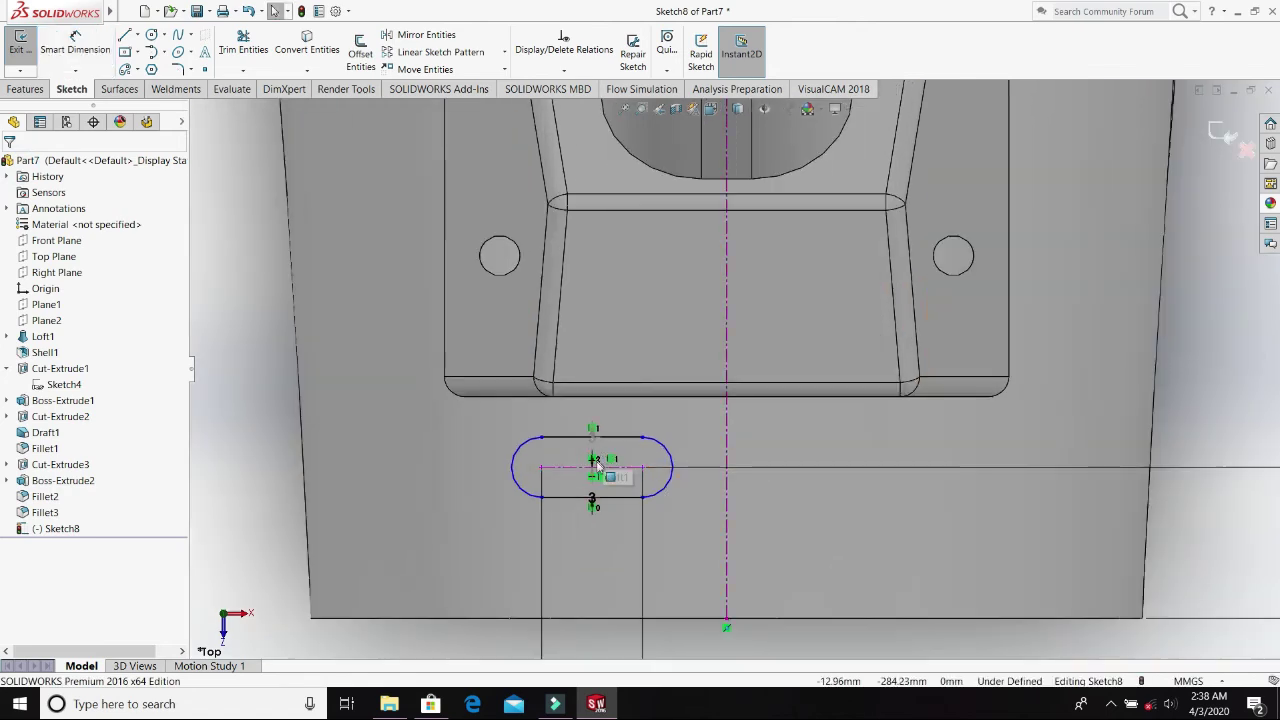
- Place a sketch point at the middle of the slot
scroll(620, 467, "down", 2)
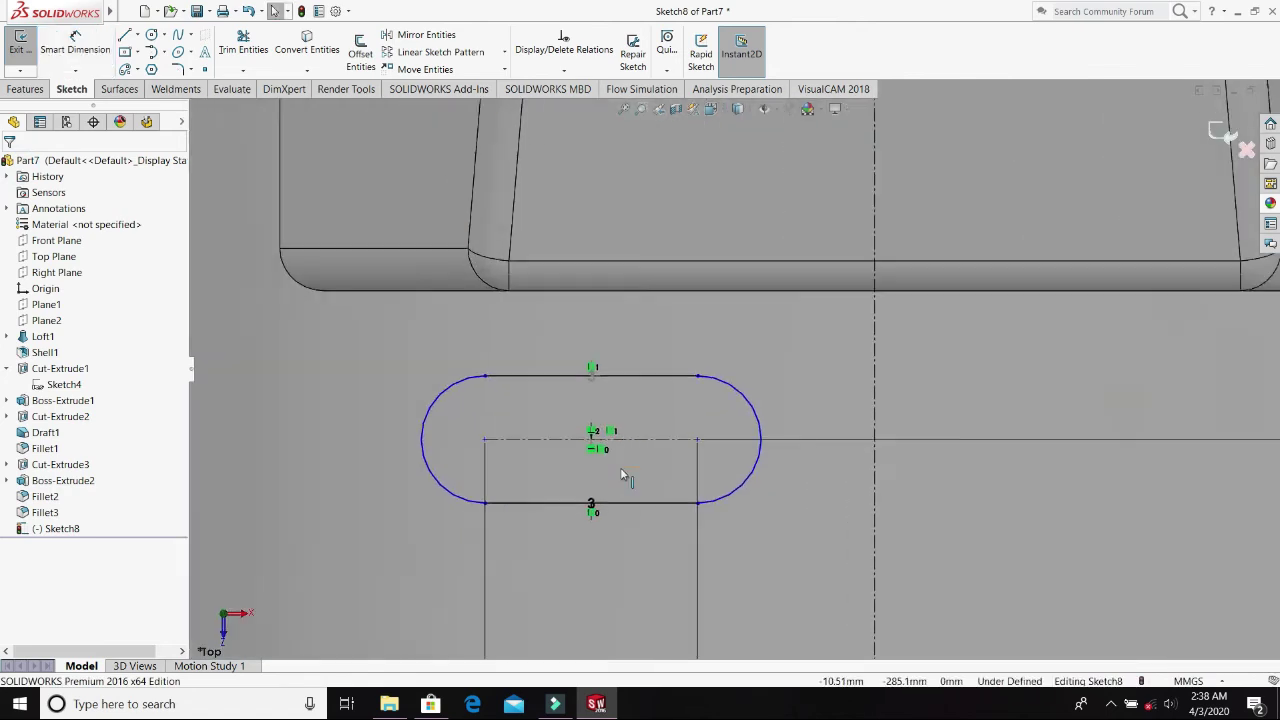
scroll(610, 441, "down", 2)
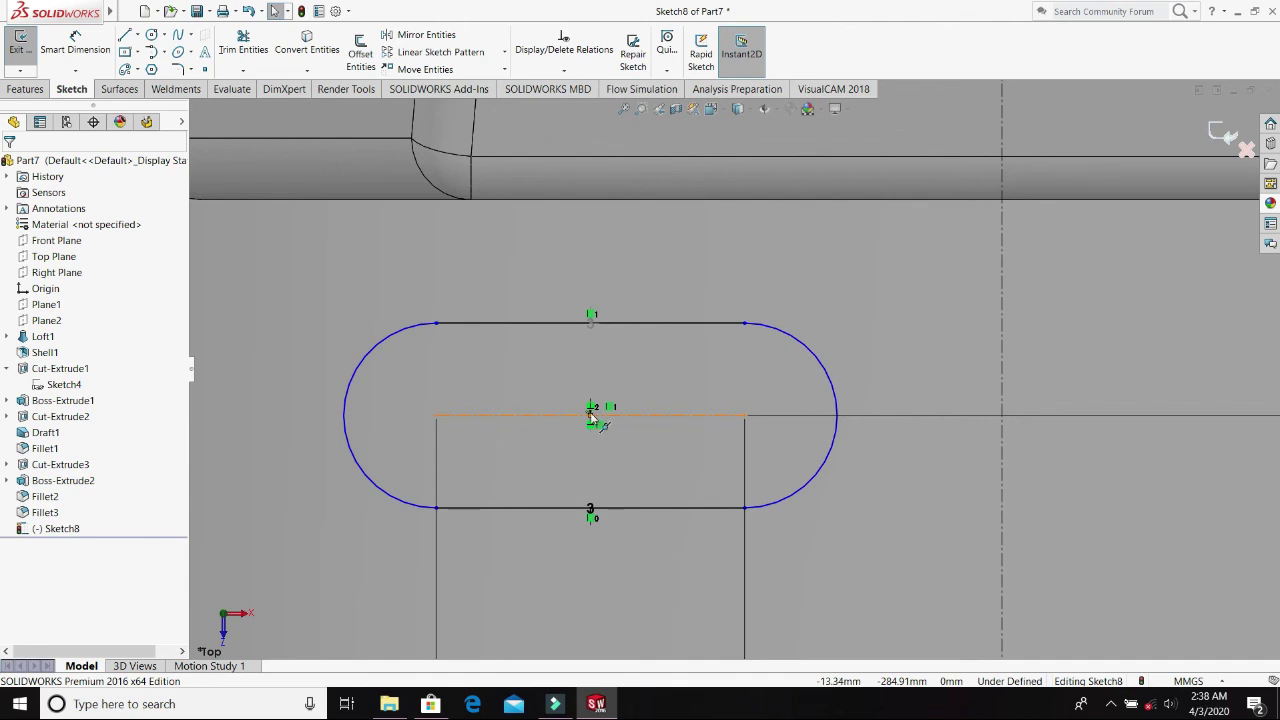
left_click(204, 69)
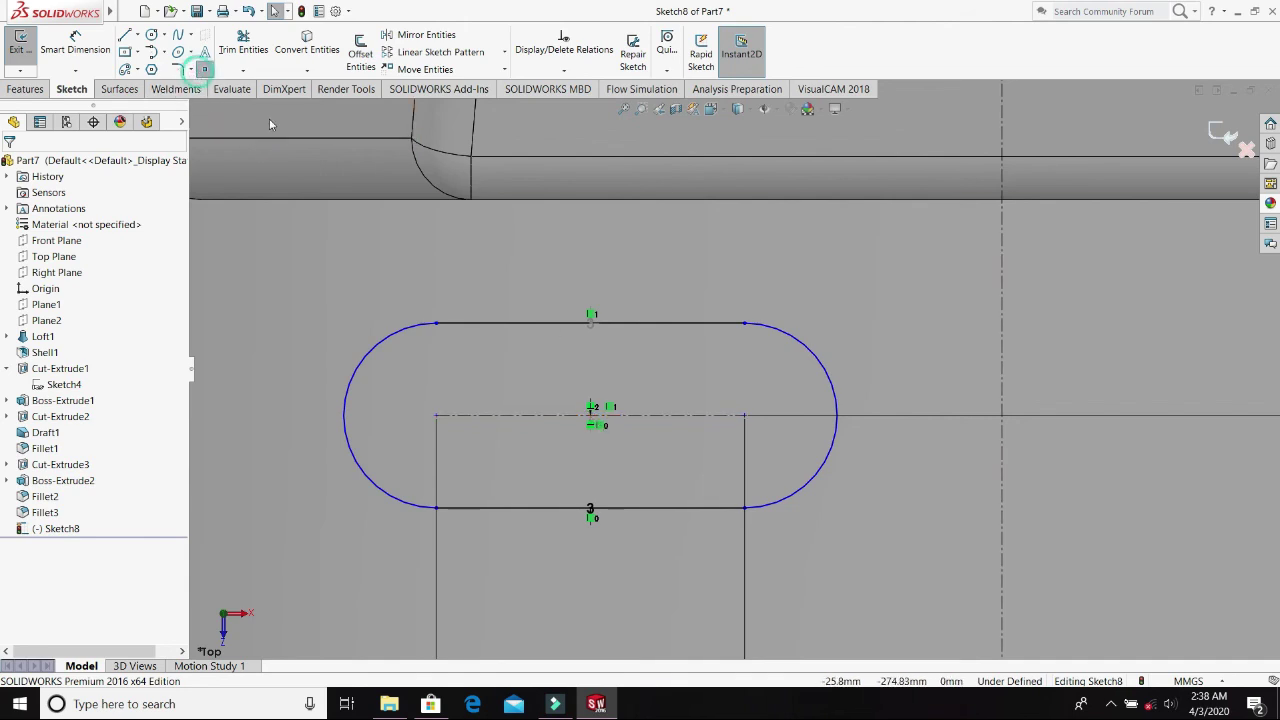
left_click(591, 412)
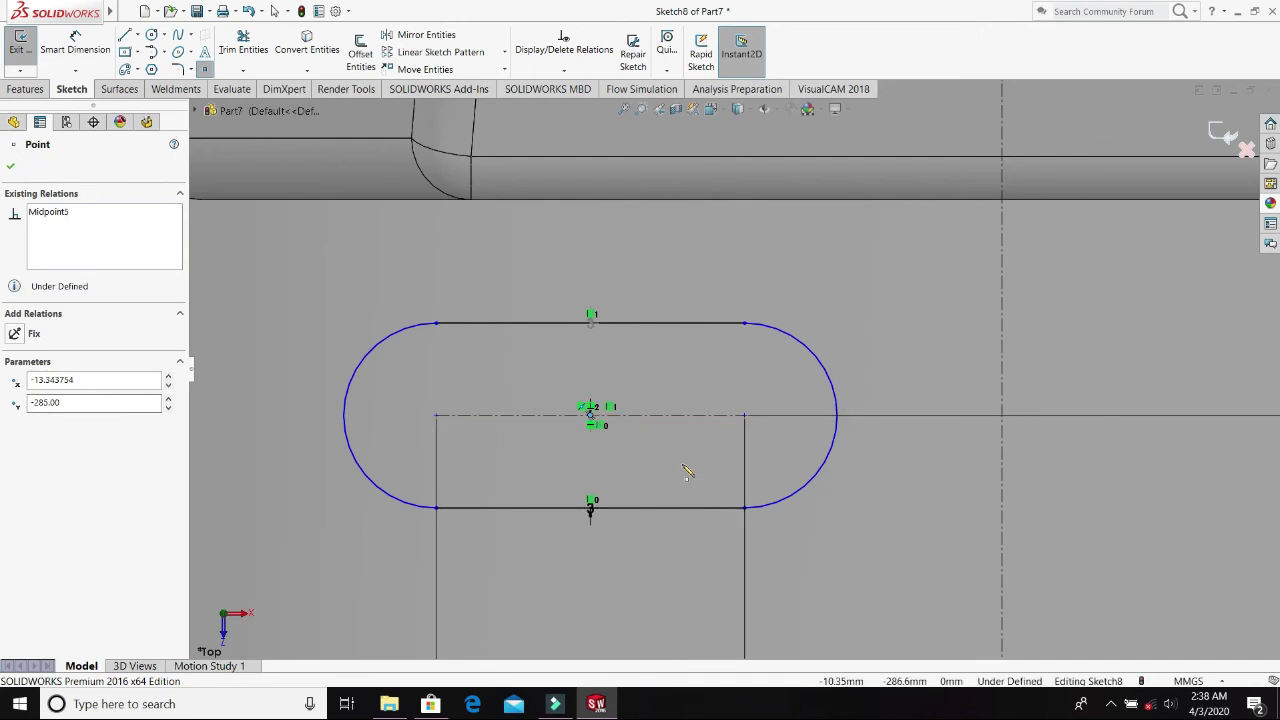
key("Escape")
- Make the slot's midpoint coincident with the vertical centerline, fully defining Sketch8
scroll(686, 483, "up", 2)
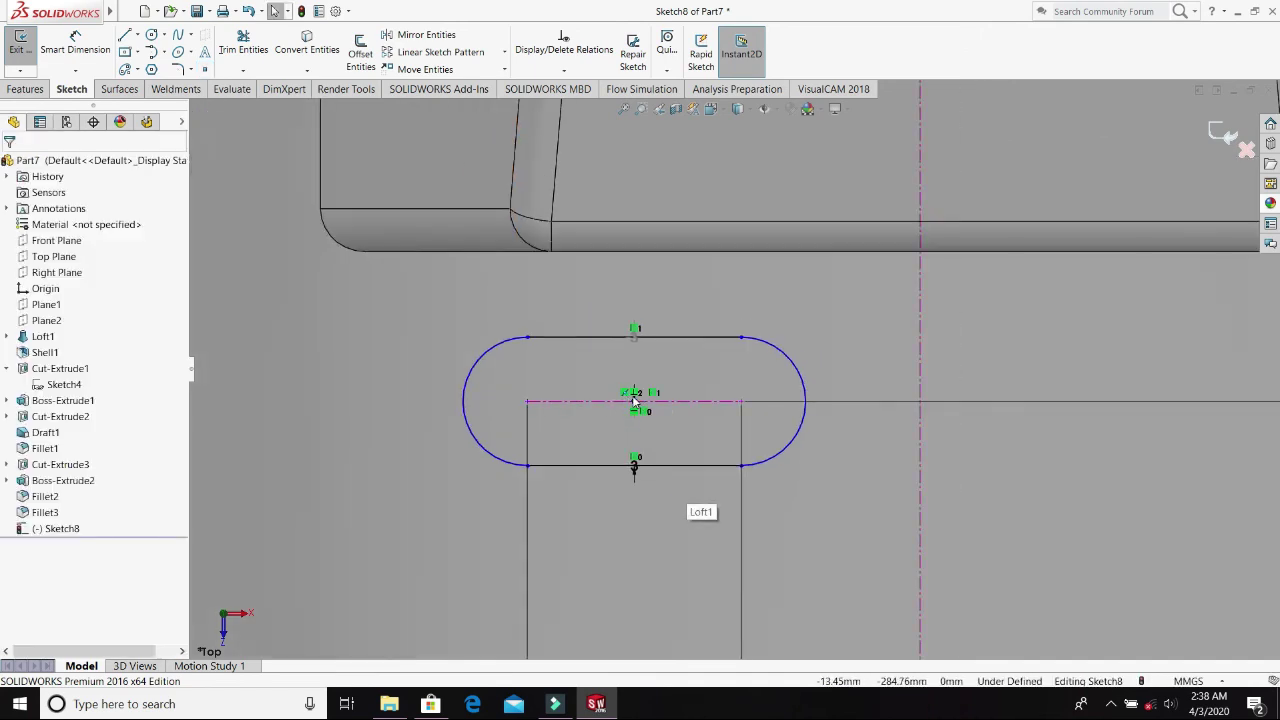
left_click(635, 400)
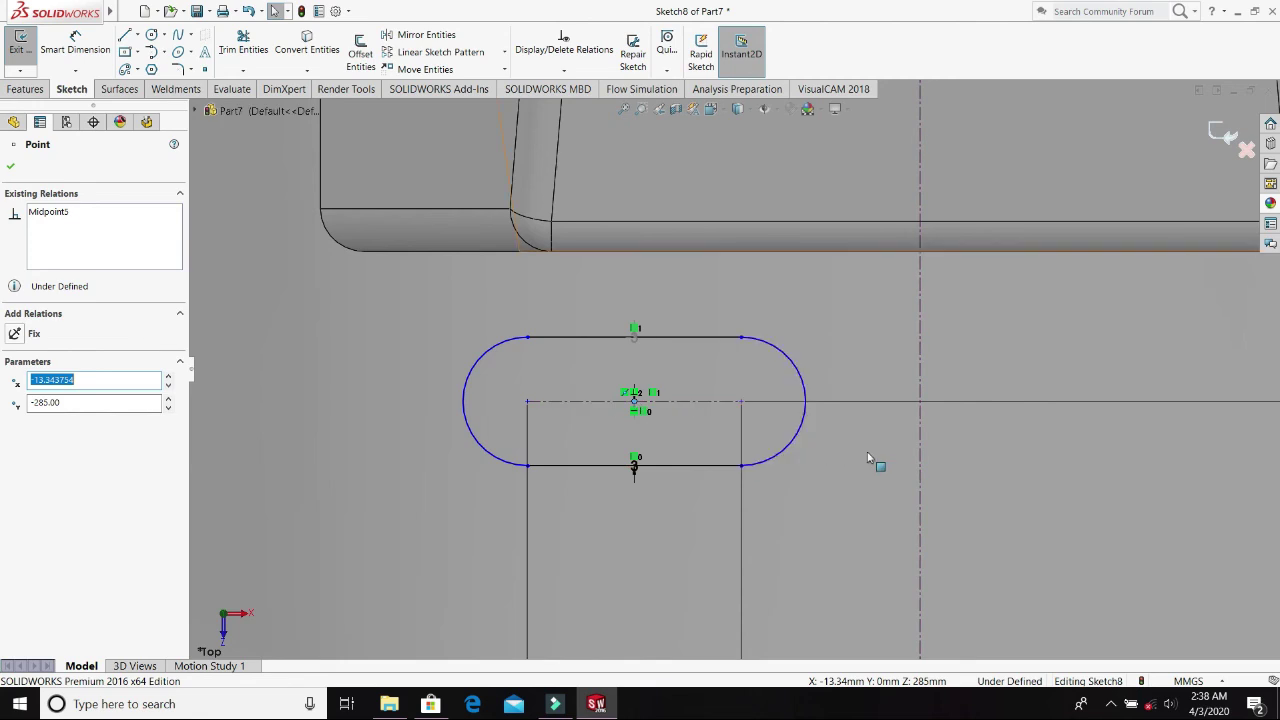
left_click(919, 464, "ctrl")
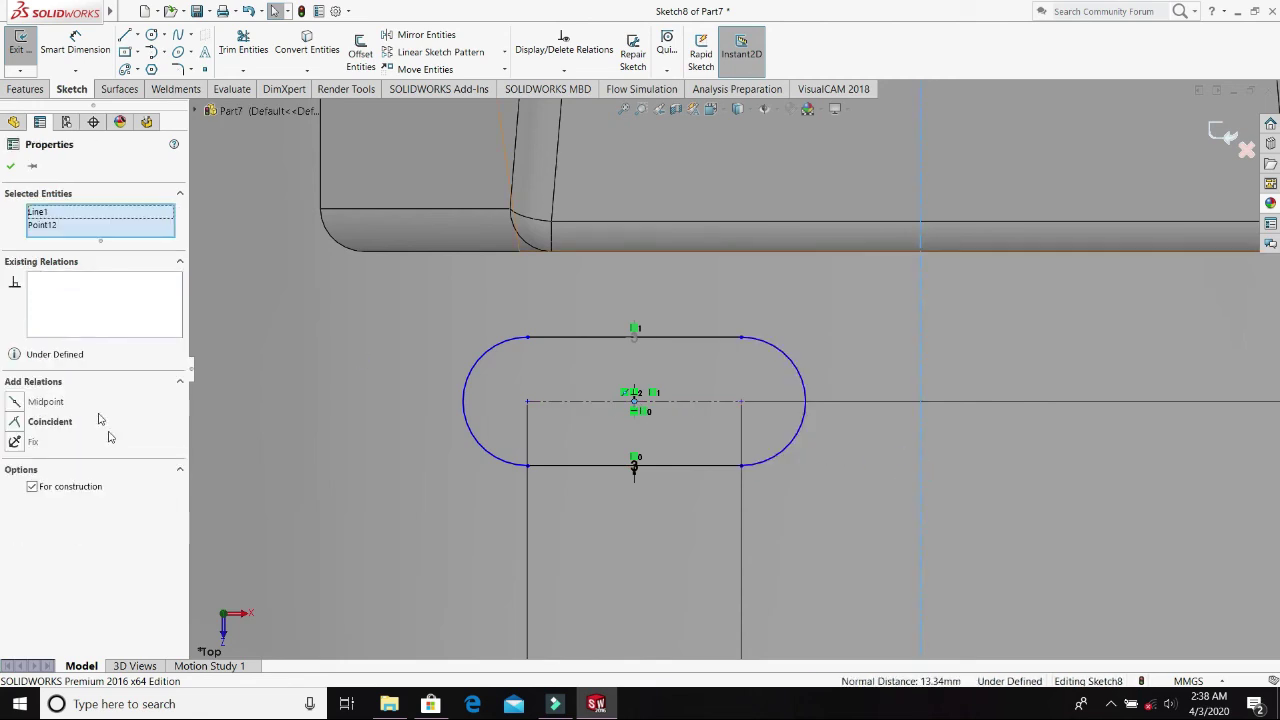
left_click(50, 422)
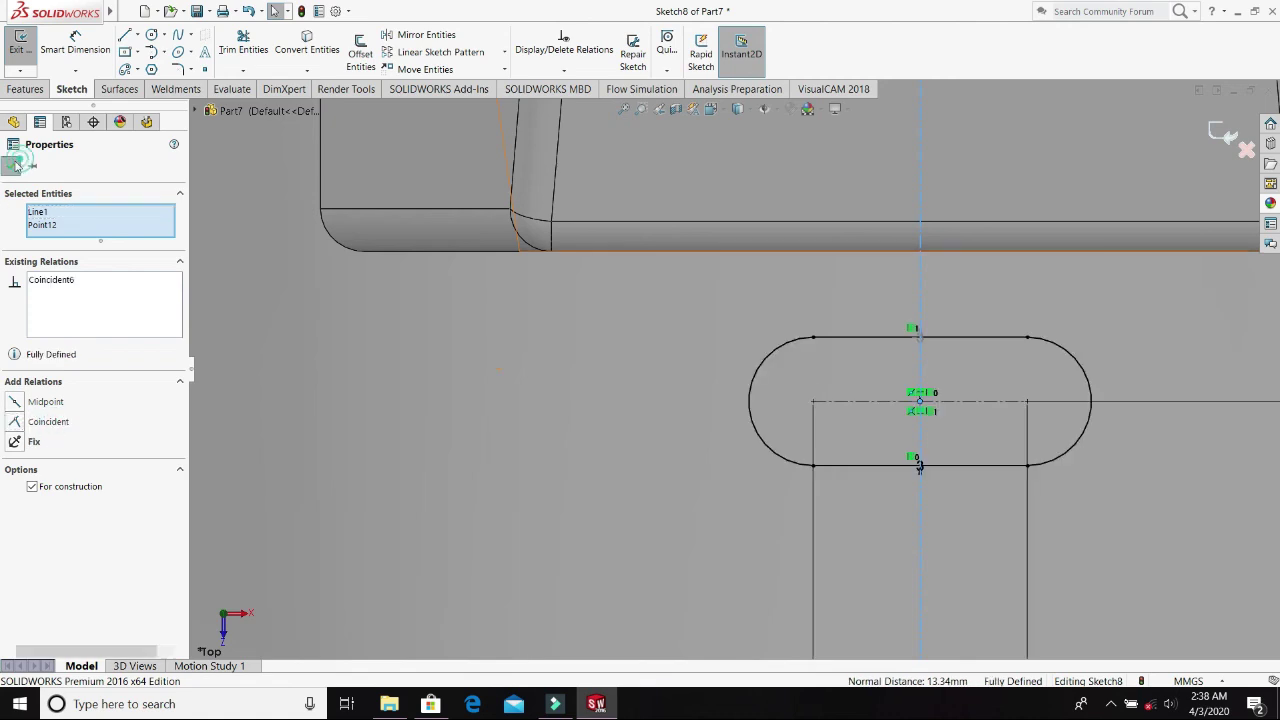
key("Escape")
scroll(1034, 474, "up", 3)
scroll(1035, 476, "up", 2)
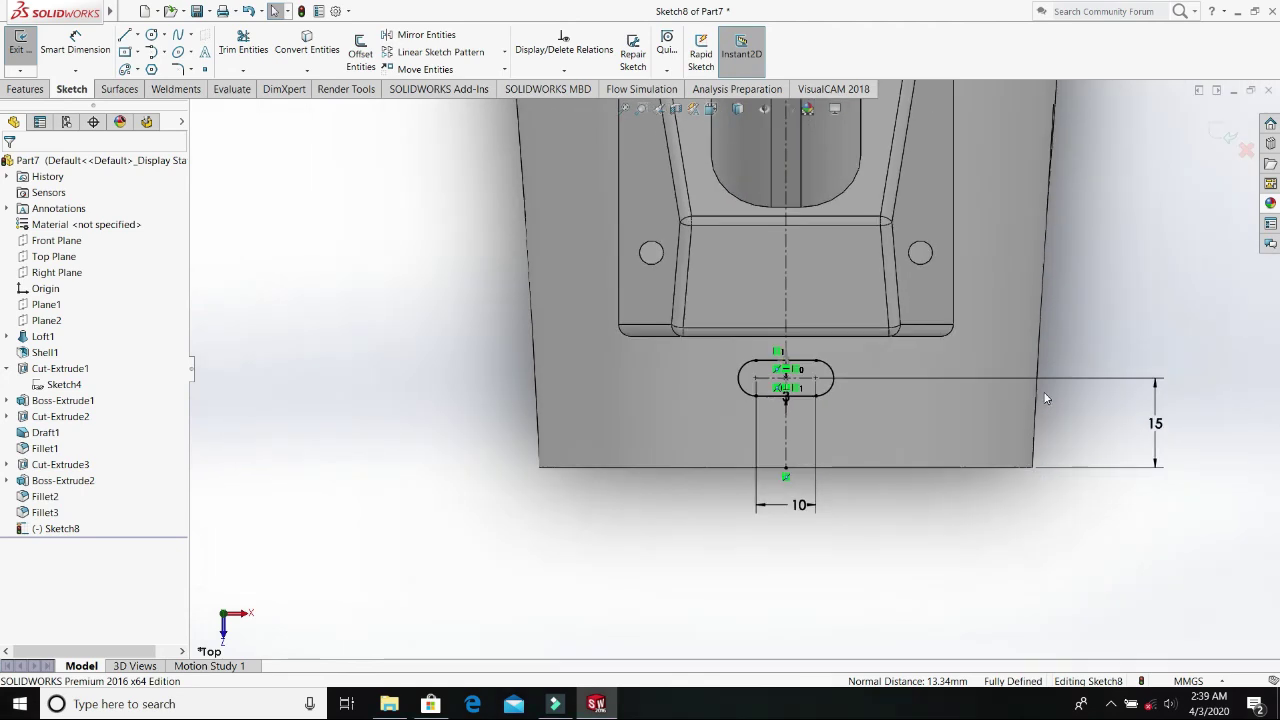
left_click(28, 90)
- Extrude-cut the slot sketch Up To Surface at the tube's outer face, creating Cut-Extrude4
left_click(230, 50)
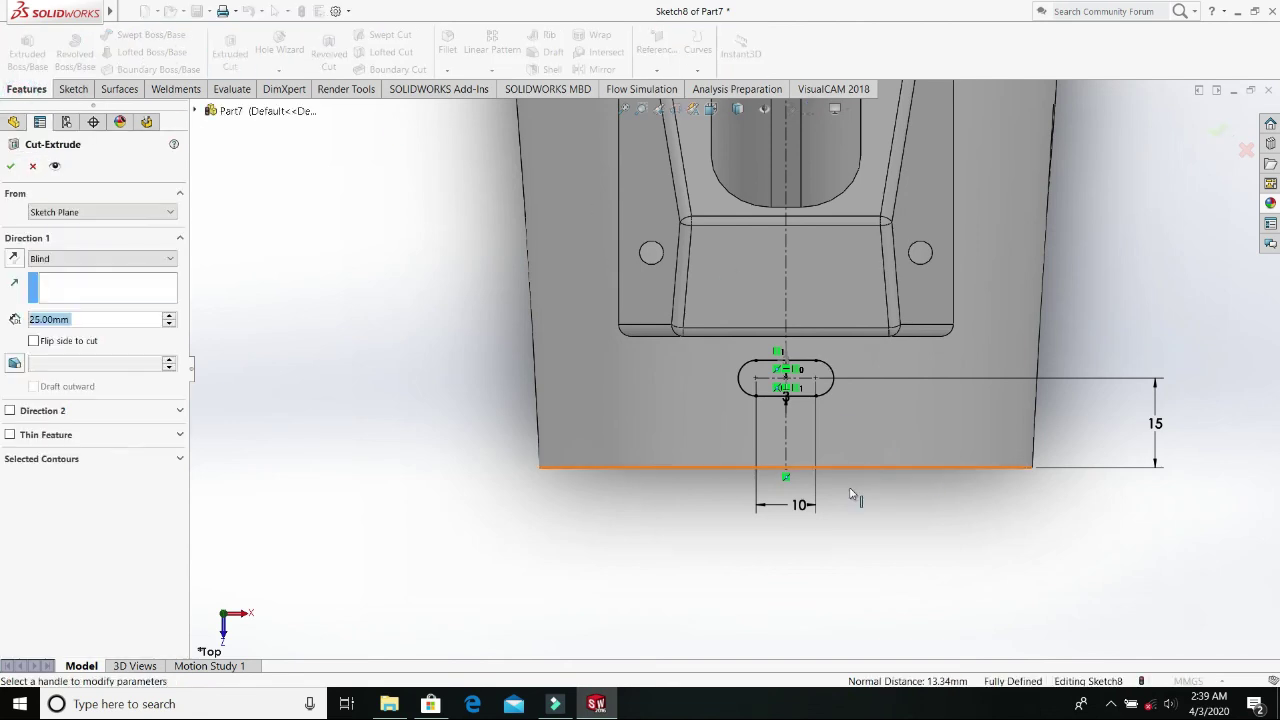
middle_click_drag(843, 519, 746, 459)
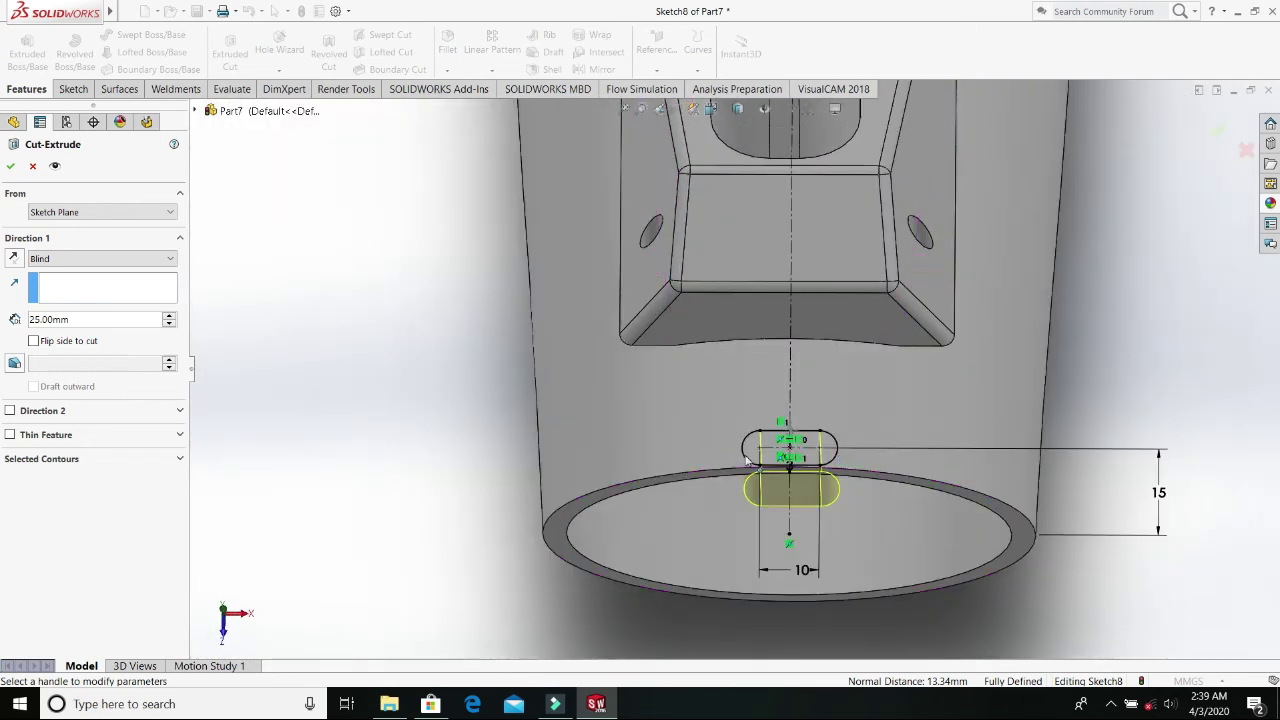
left_click(13, 258)
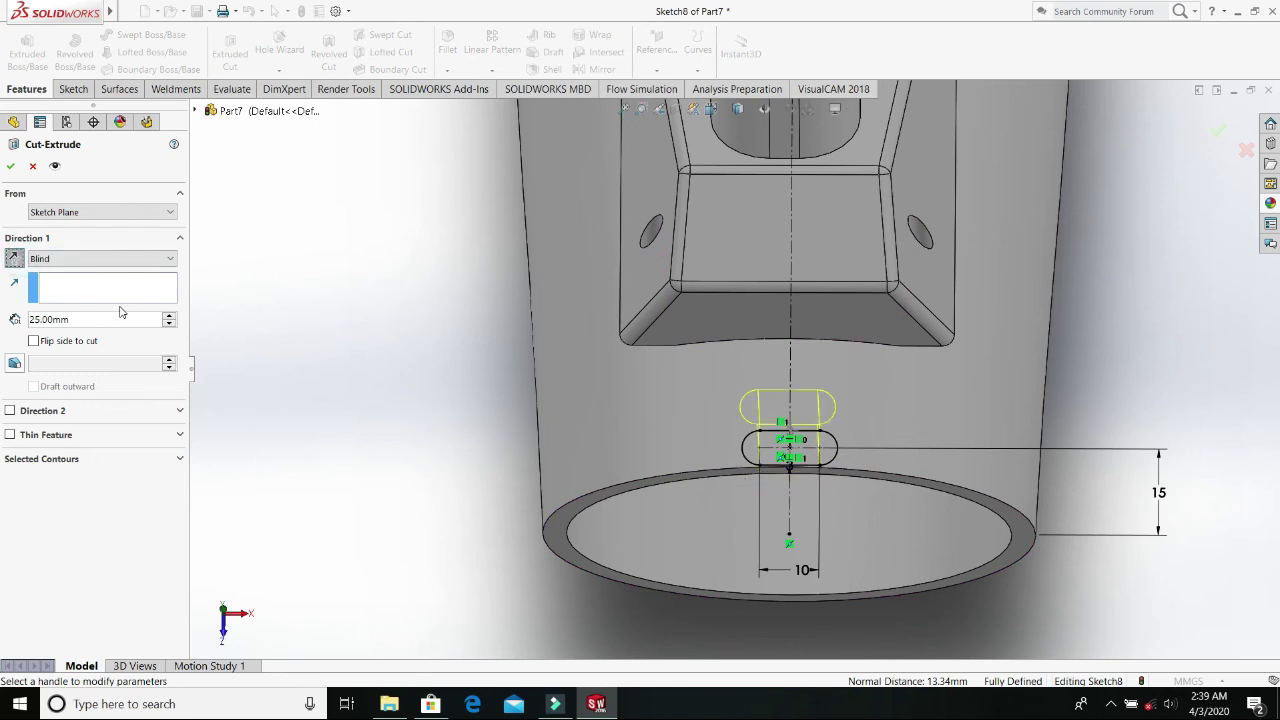
left_click(142, 259)
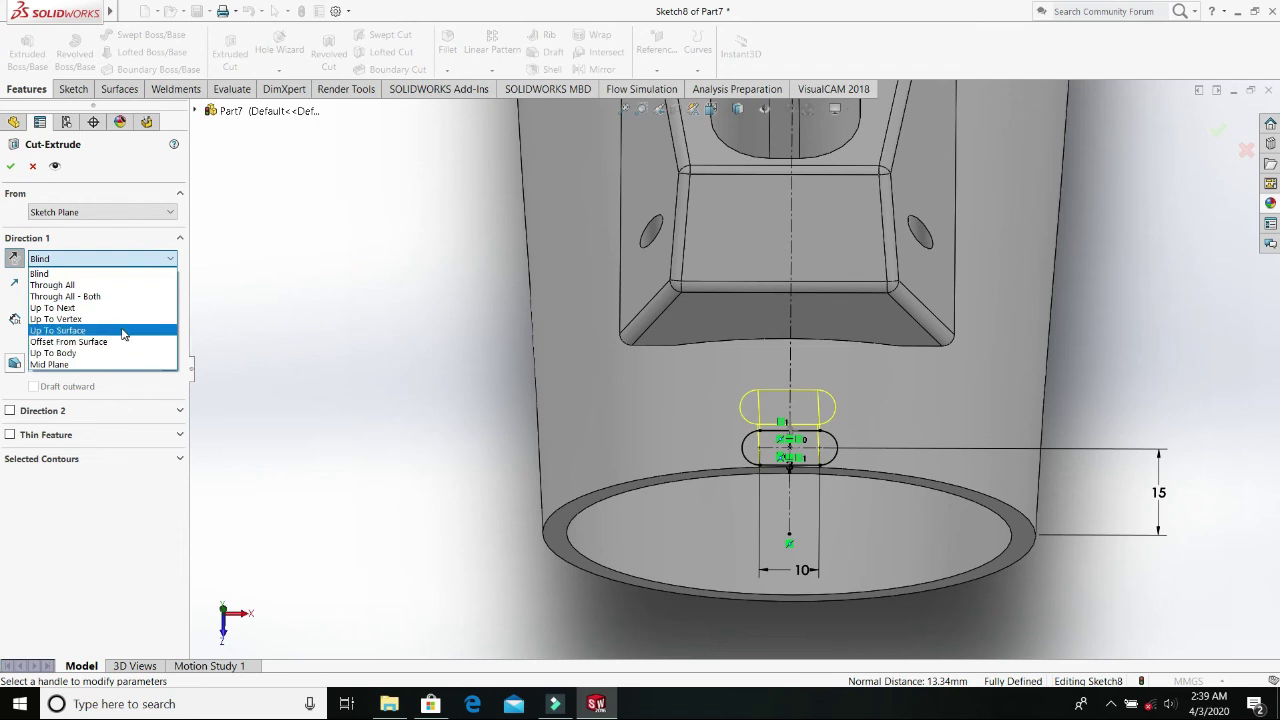
left_click(122, 331)
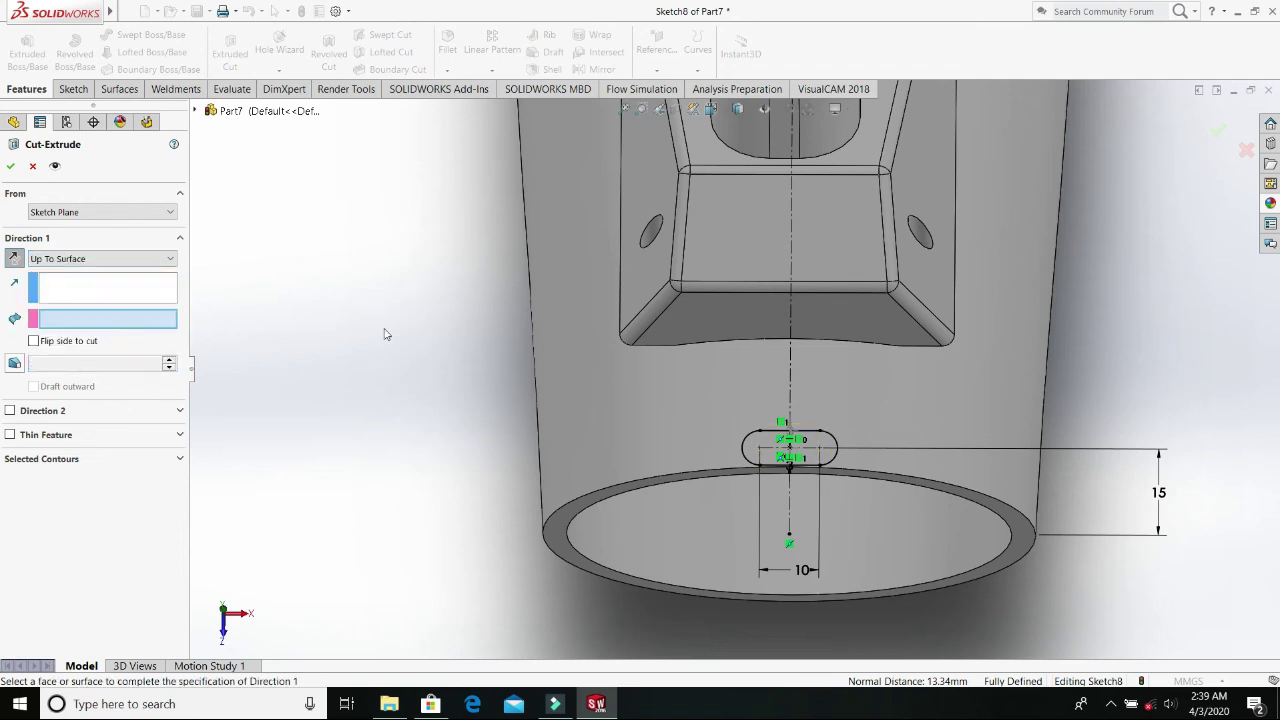
left_click(920, 434)
middle_click_drag(852, 568, 868, 521)
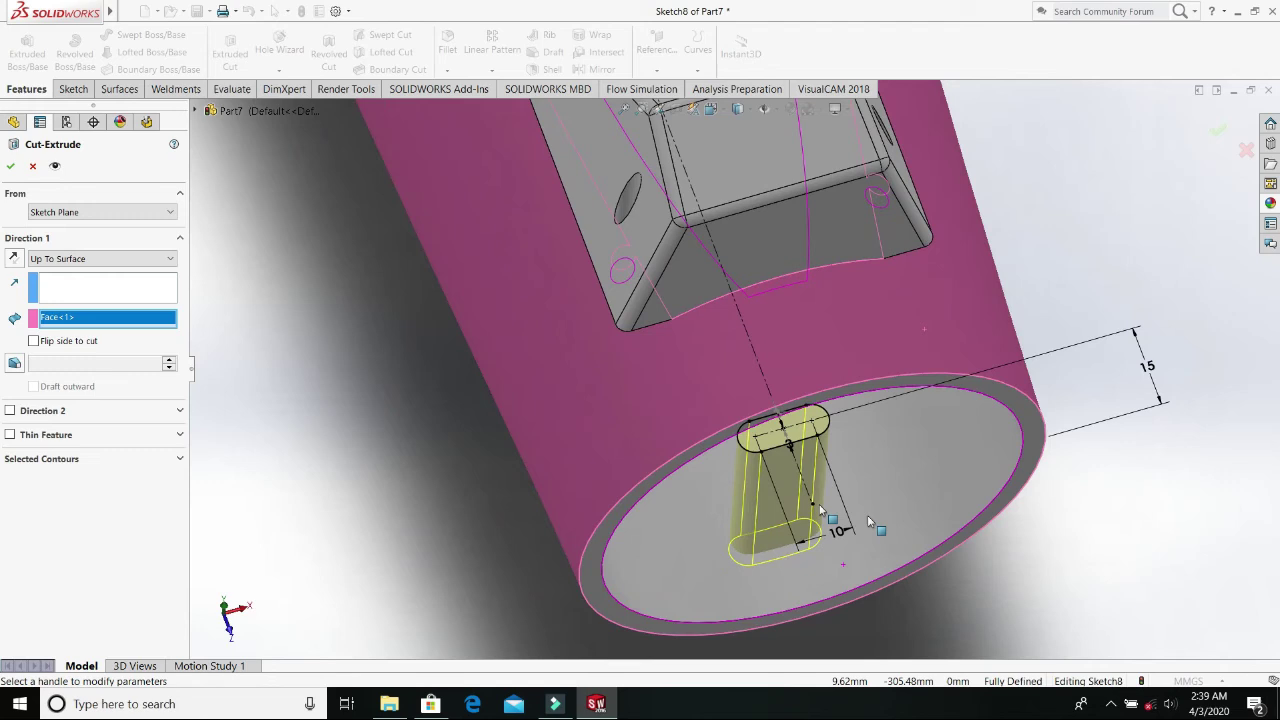
left_click(12, 262)
middle_click_drag(931, 423, 867, 312)
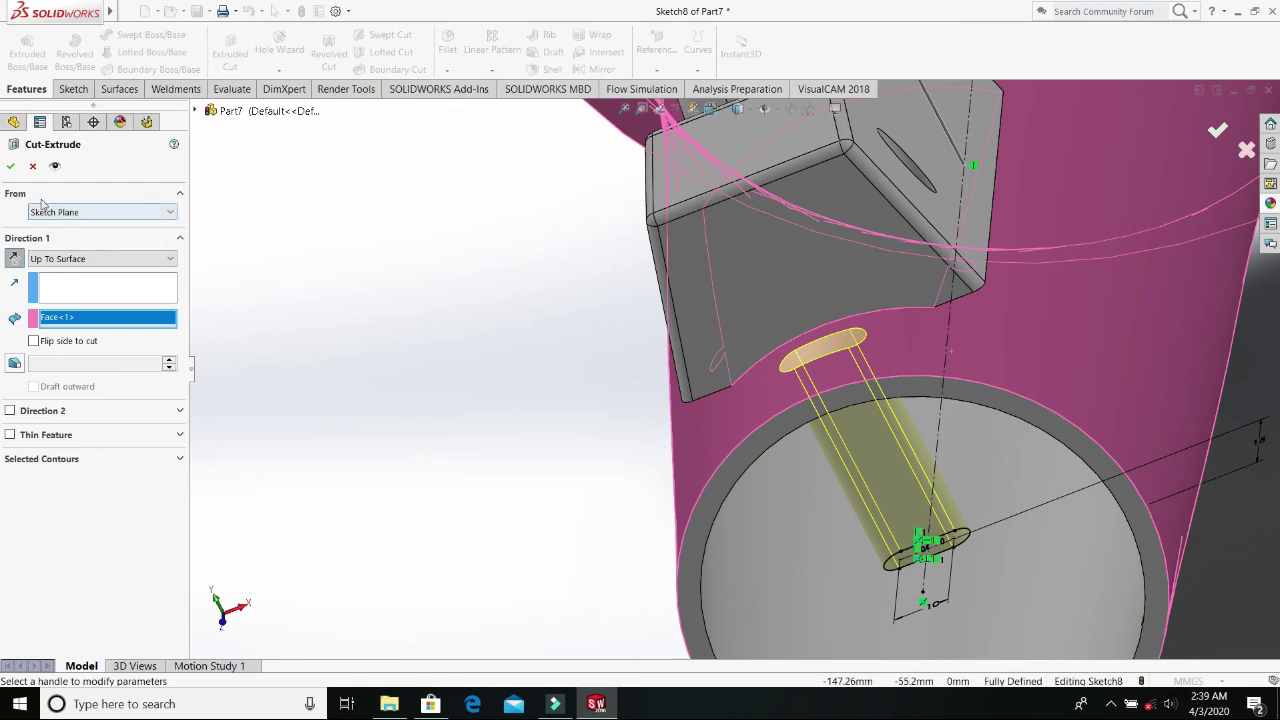
left_click(12, 167)
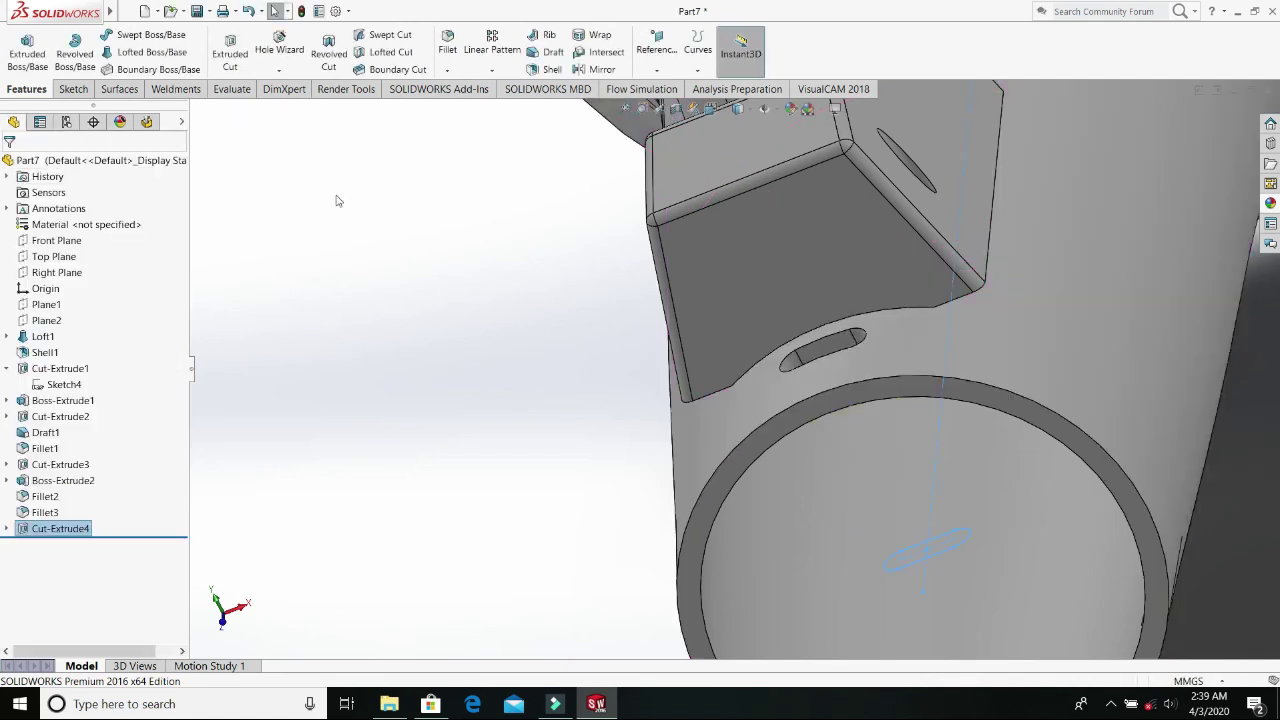
- Zoom to fit the whole megaphone and switch to Shaded display without edges
middle_click_drag(684, 412, 624, 354)
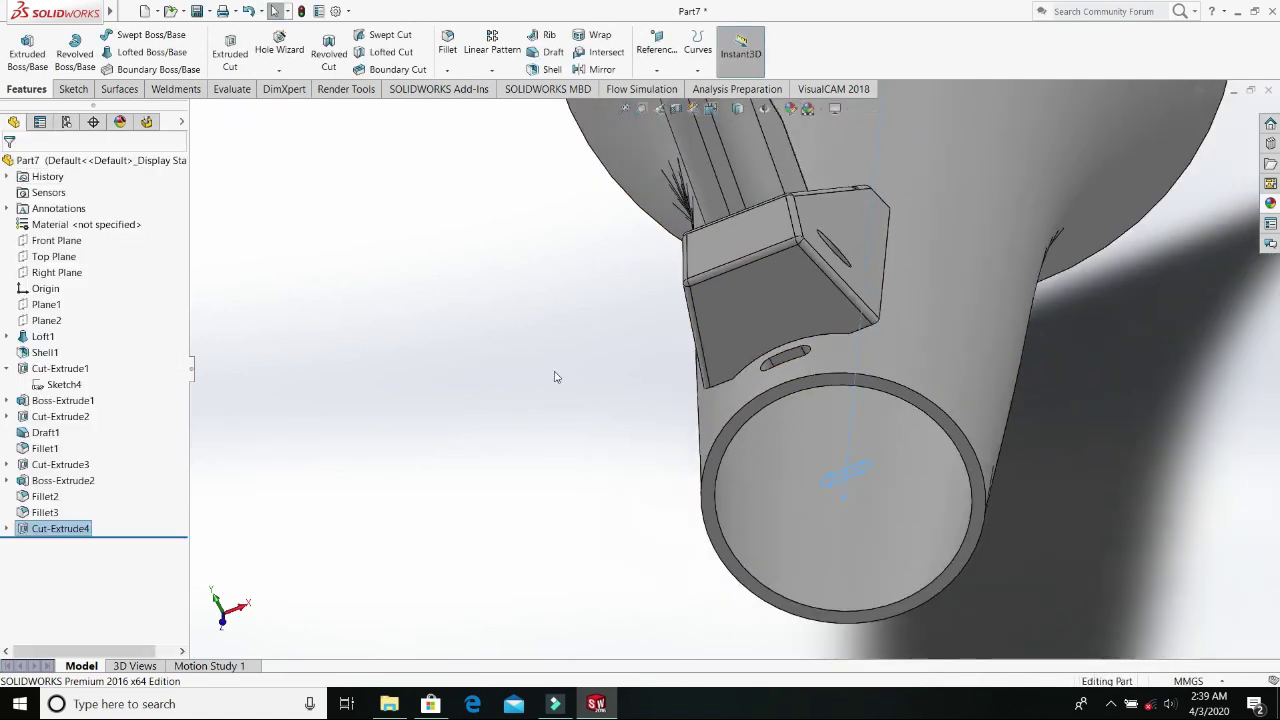
middle_click_drag(556, 377, 800, 480)
key("f")
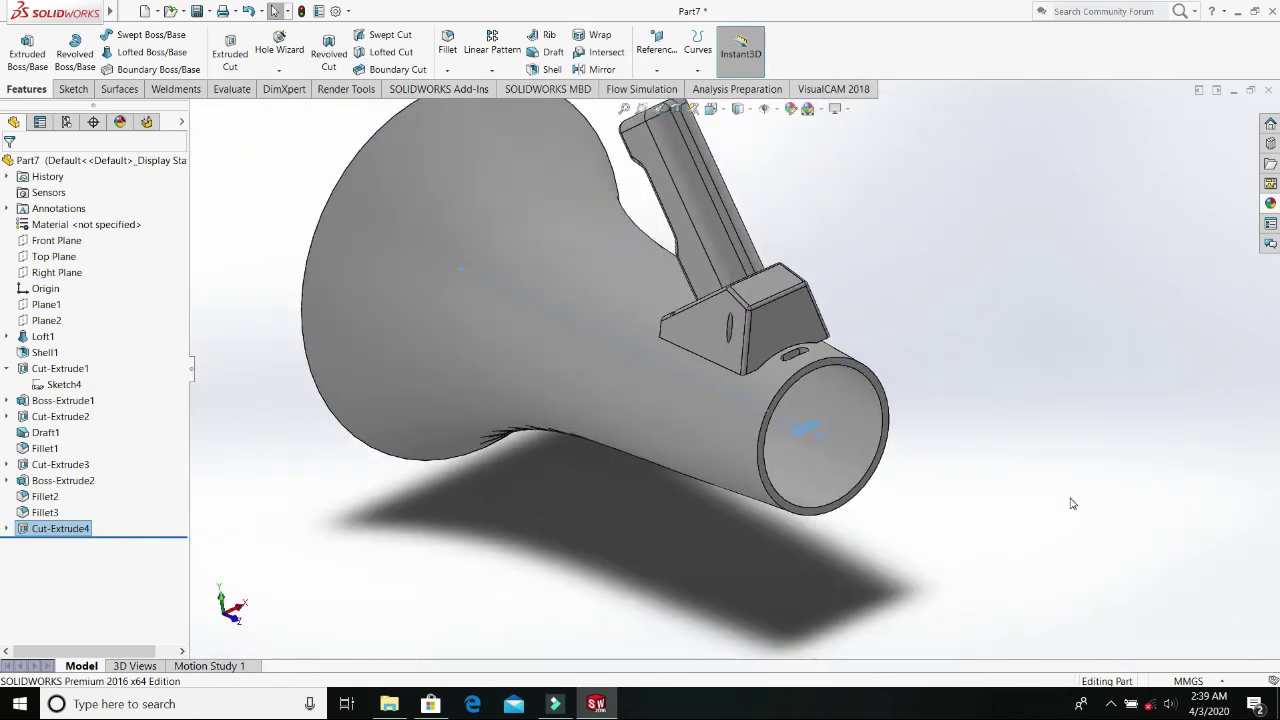
middle_click_drag(1068, 487, 1050, 650)
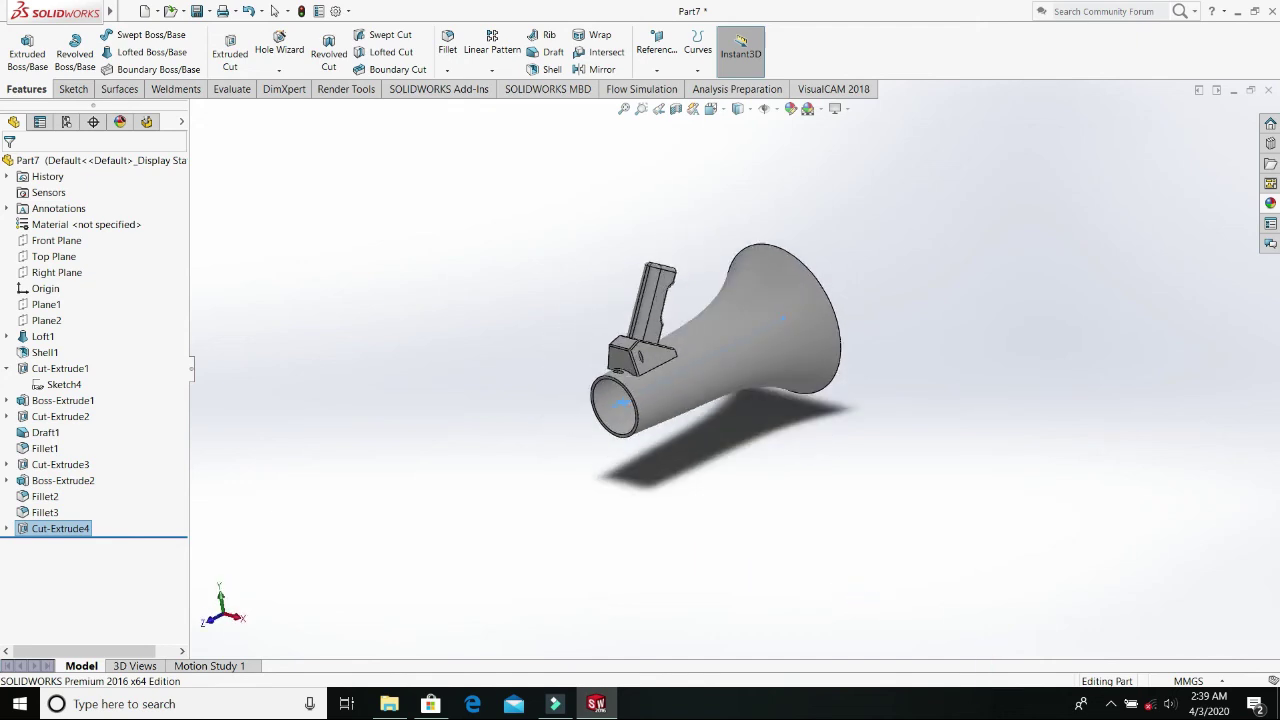
scroll(852, 381, "down", 5)
scroll(849, 377, "up", 6)
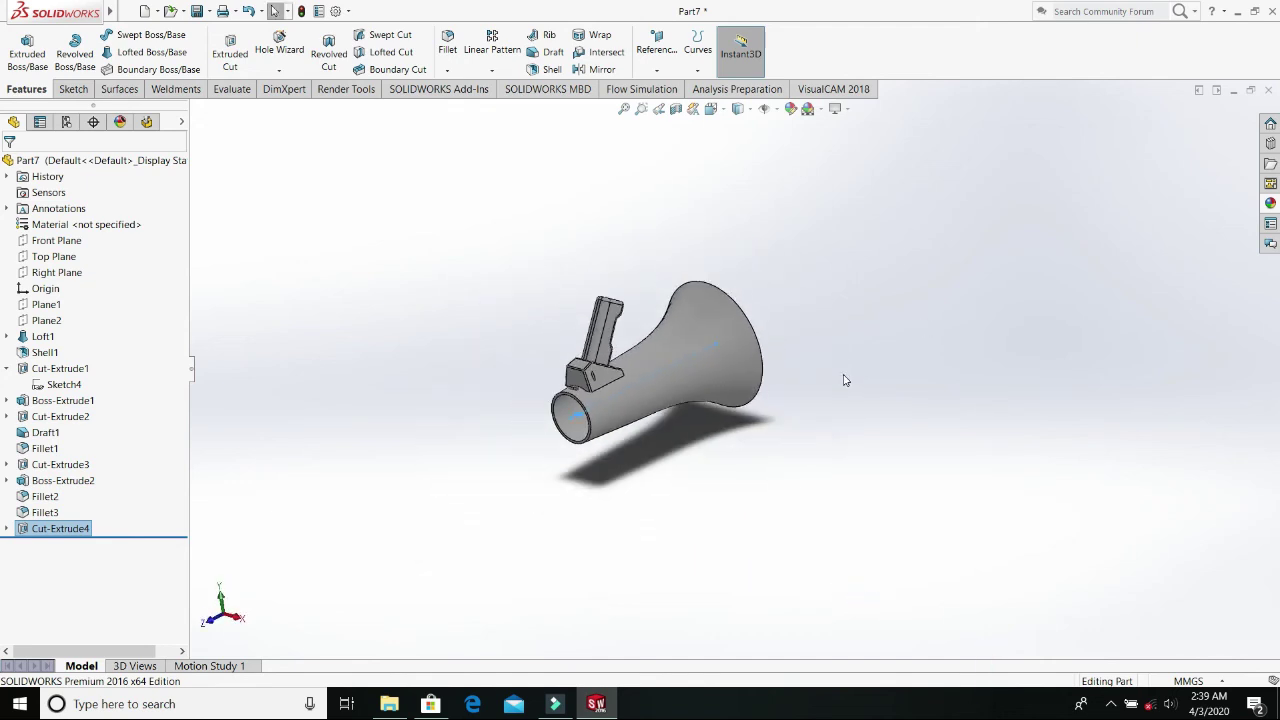
middle_click_drag(845, 380, 874, 373)
left_click(885, 411)
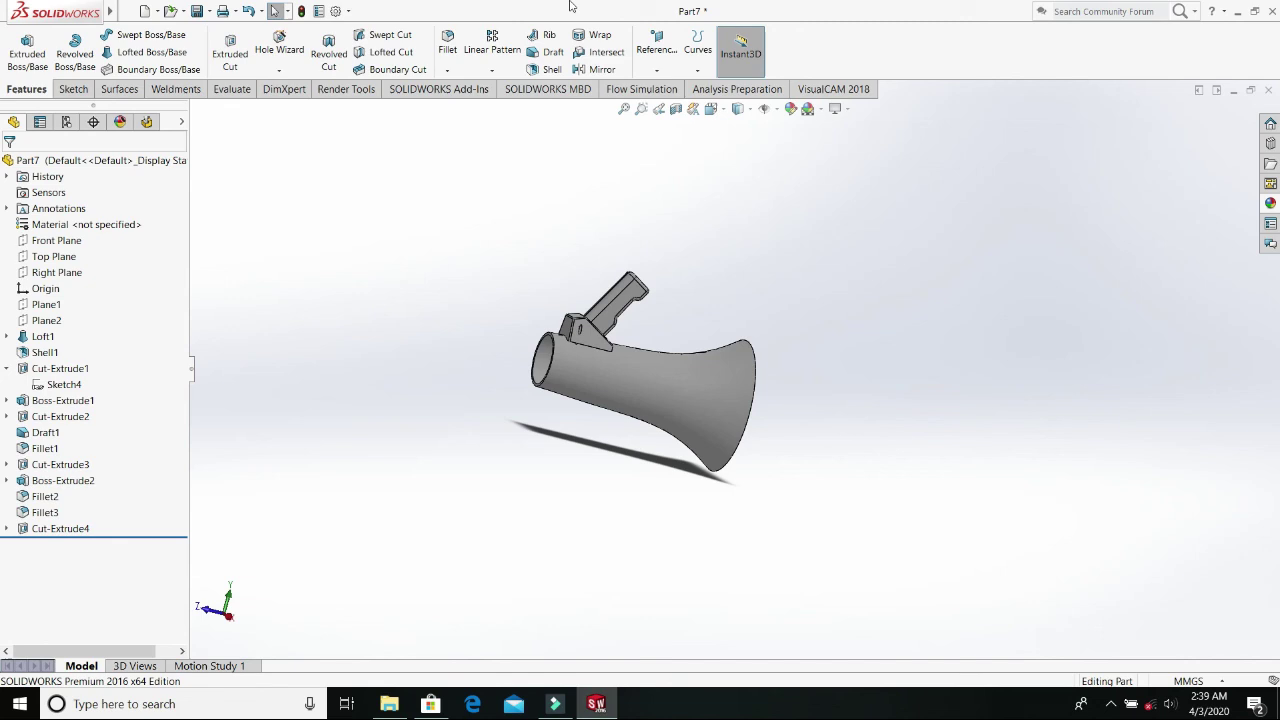
left_click(749, 110)
left_click(740, 150)
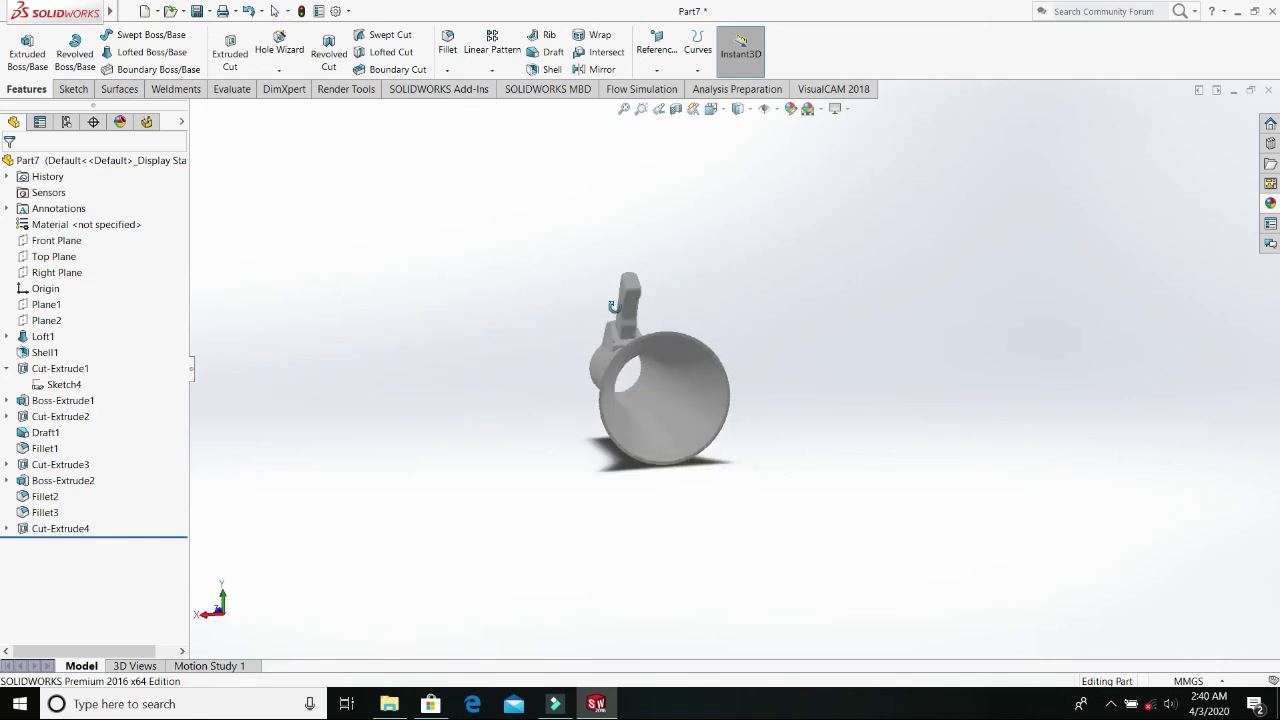
middle_click_drag(614, 306, 758, 364)
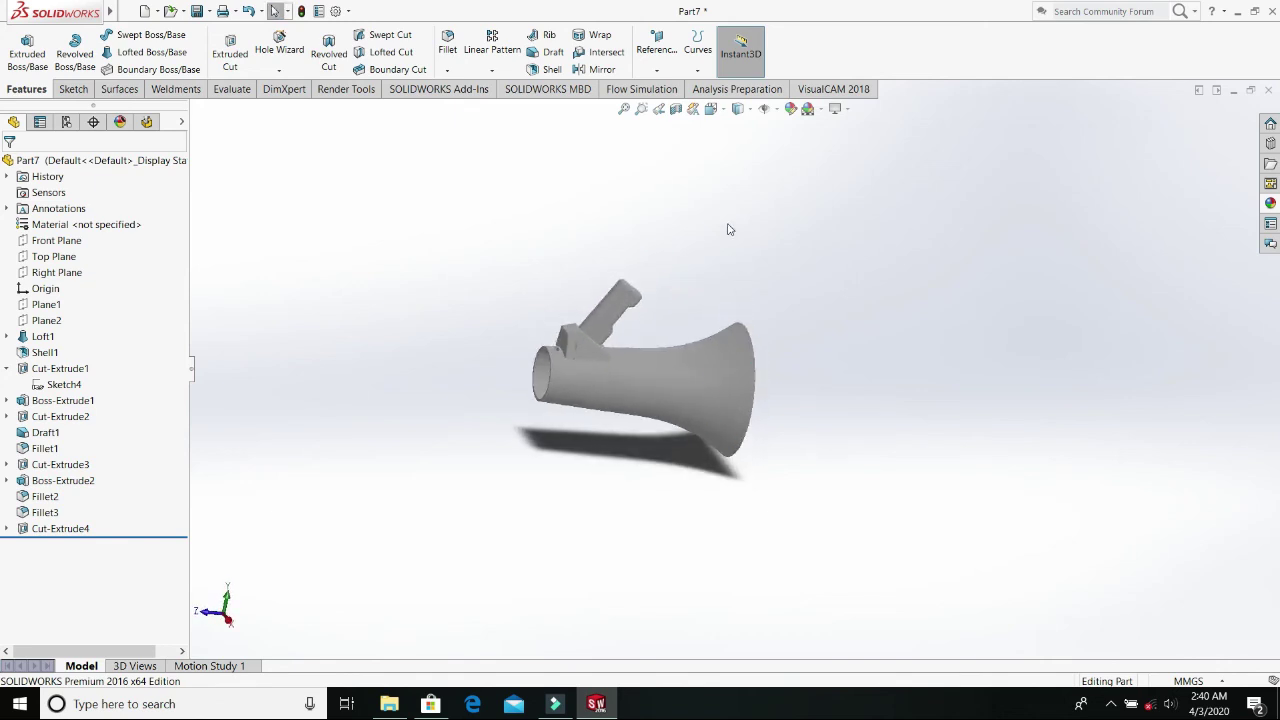